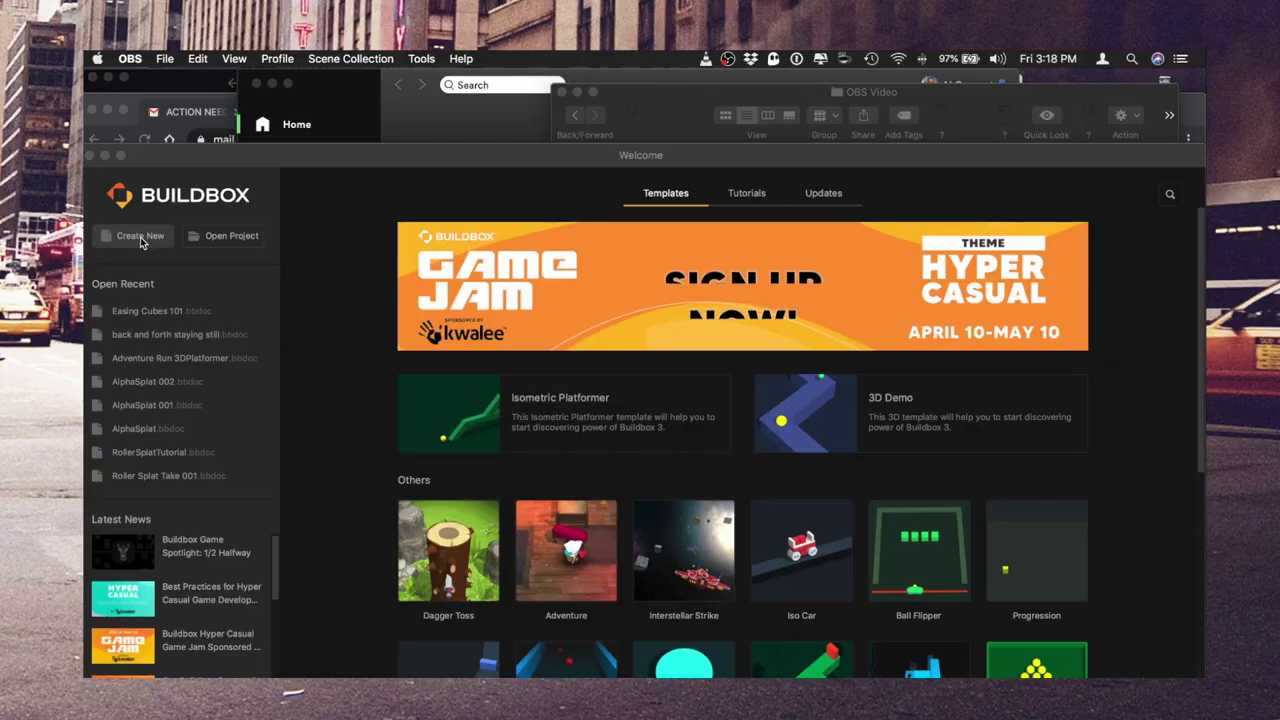
- Create a new blank 3D game project
click(140, 237)
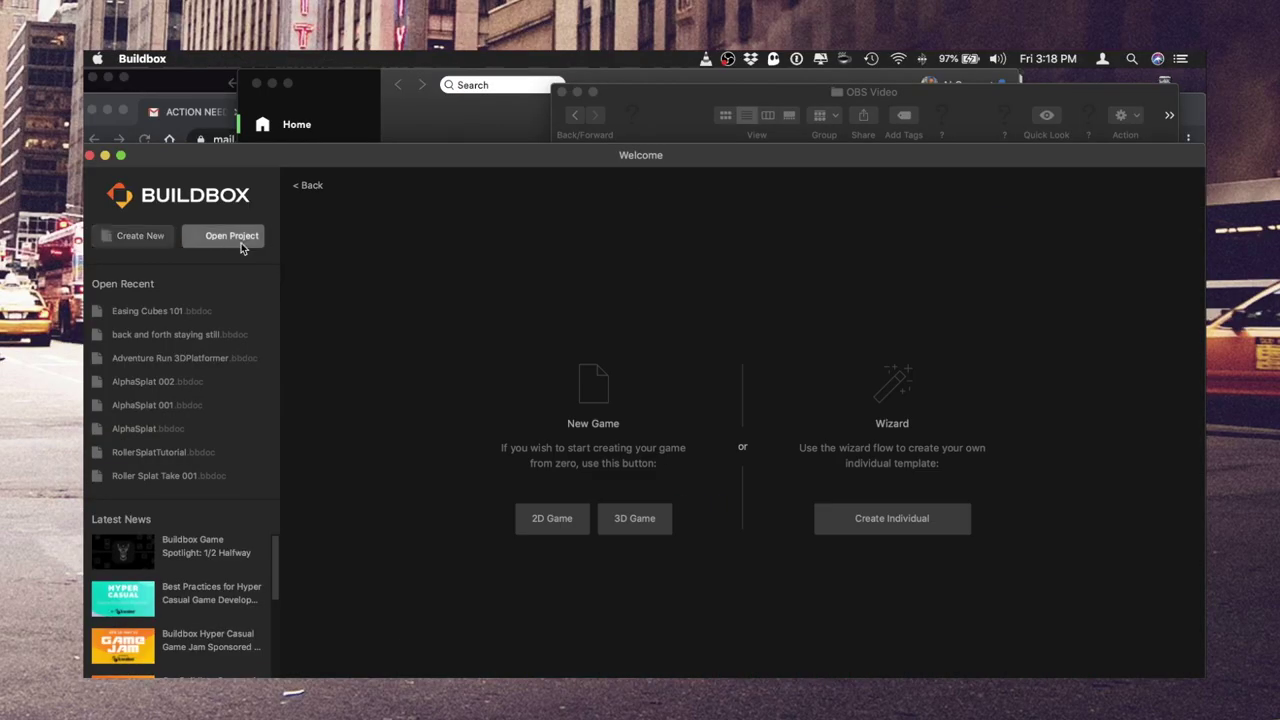
click(652, 514)
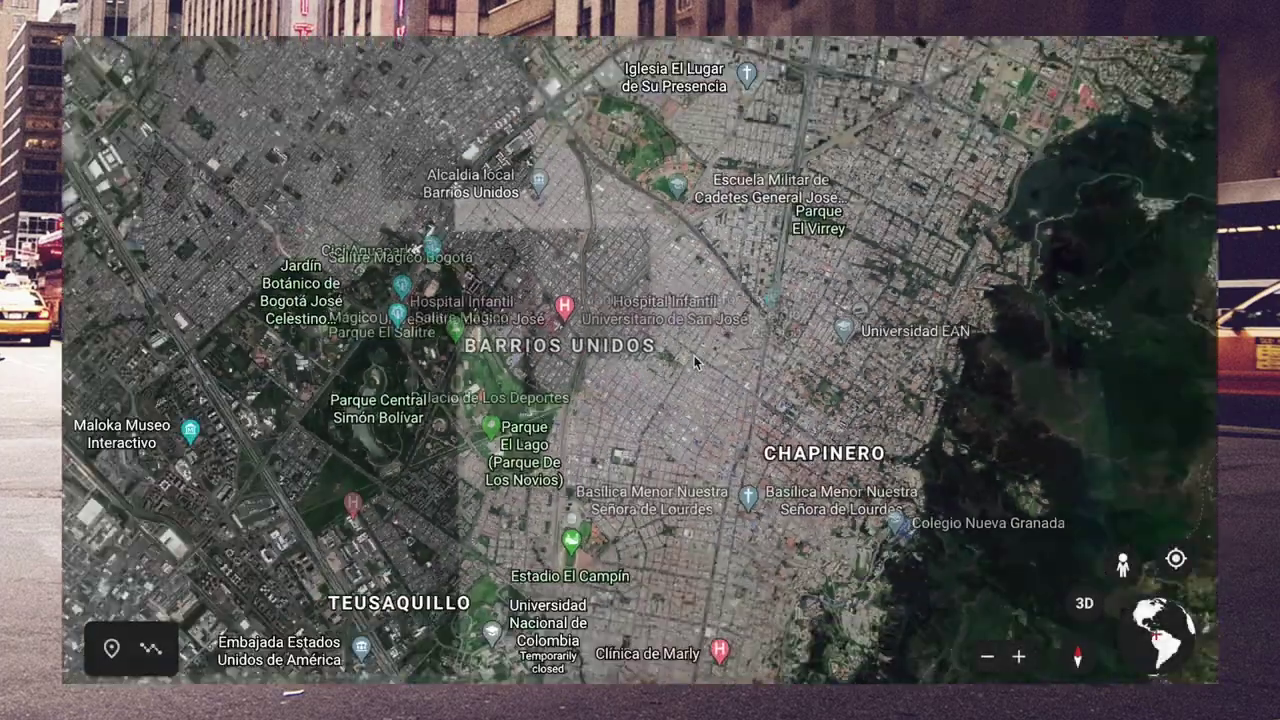
scroll(694, 355, down, 10)
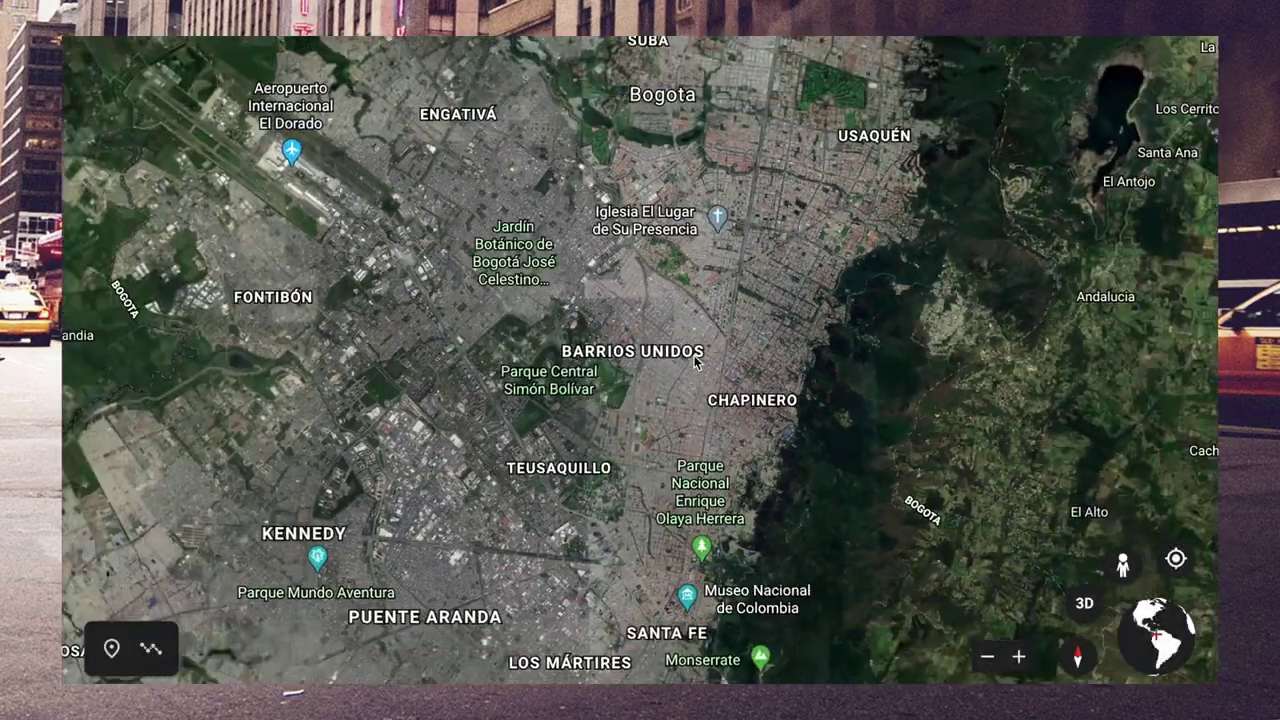
scroll(694, 360, down, 10)
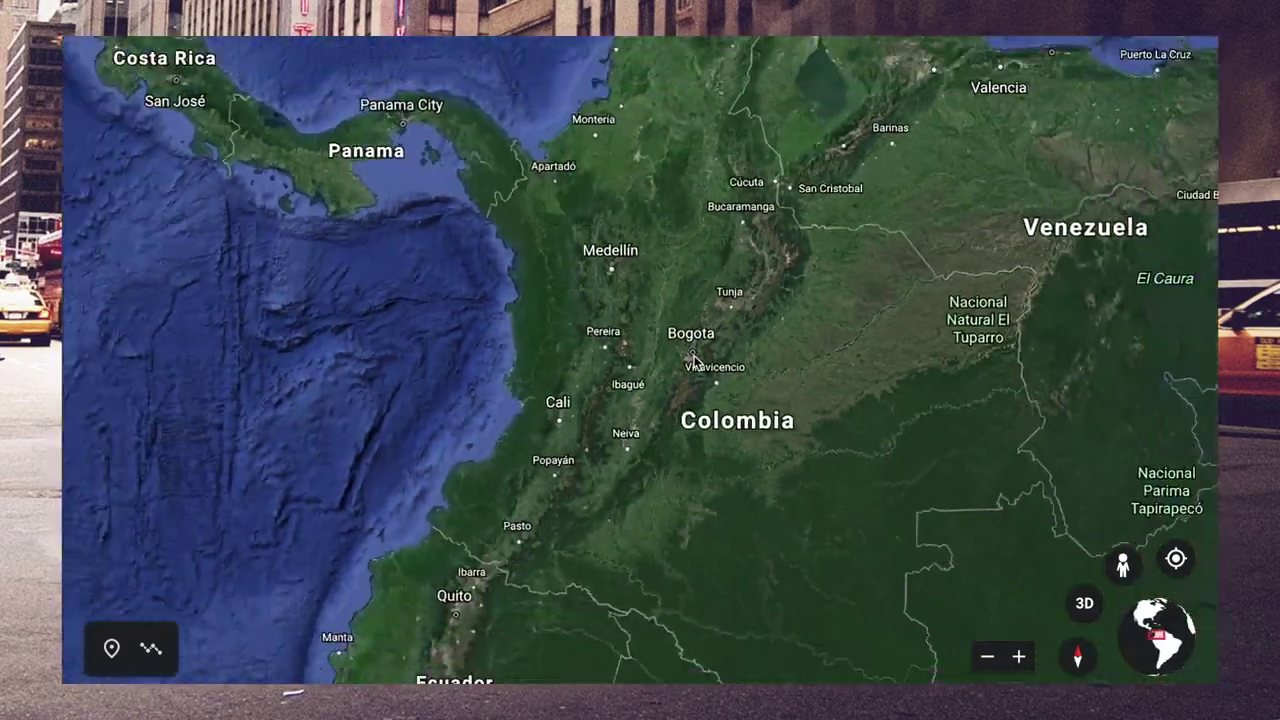
scroll(694, 360, down, 5)
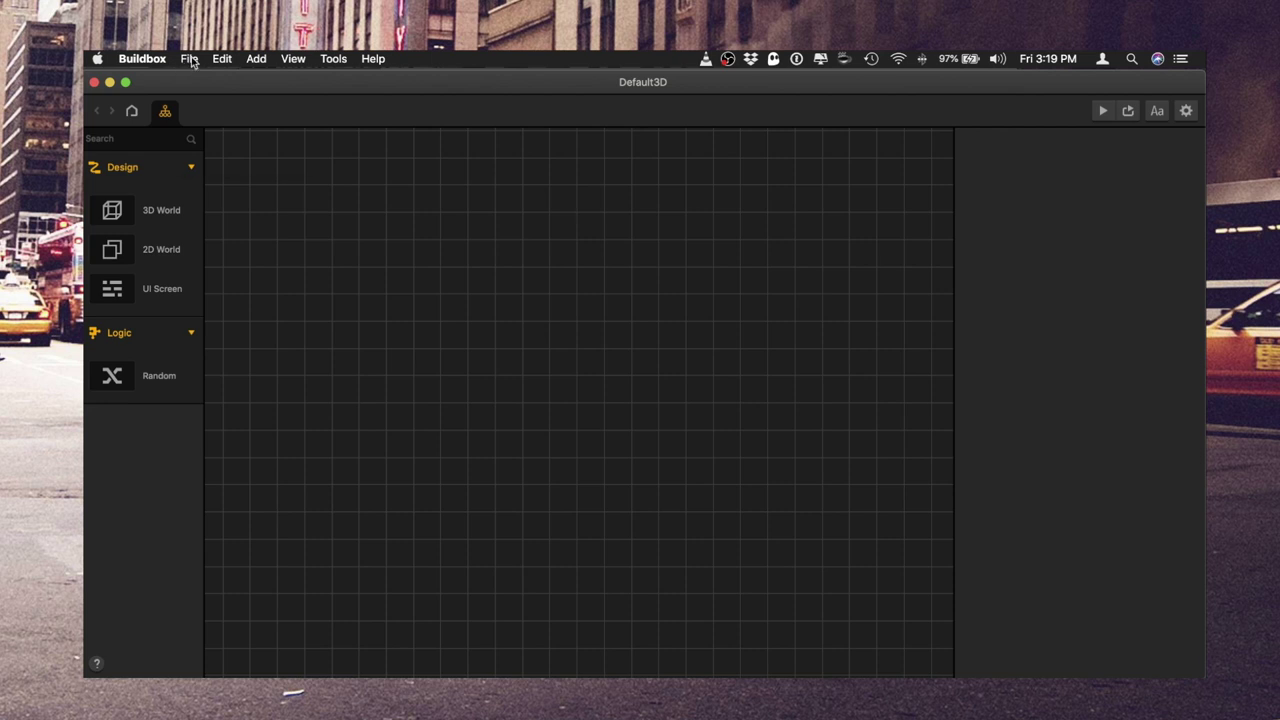
- Save the new project under the name "Dodge This 001" in the 2020.04.17 Dodge This folder
click(189, 59)
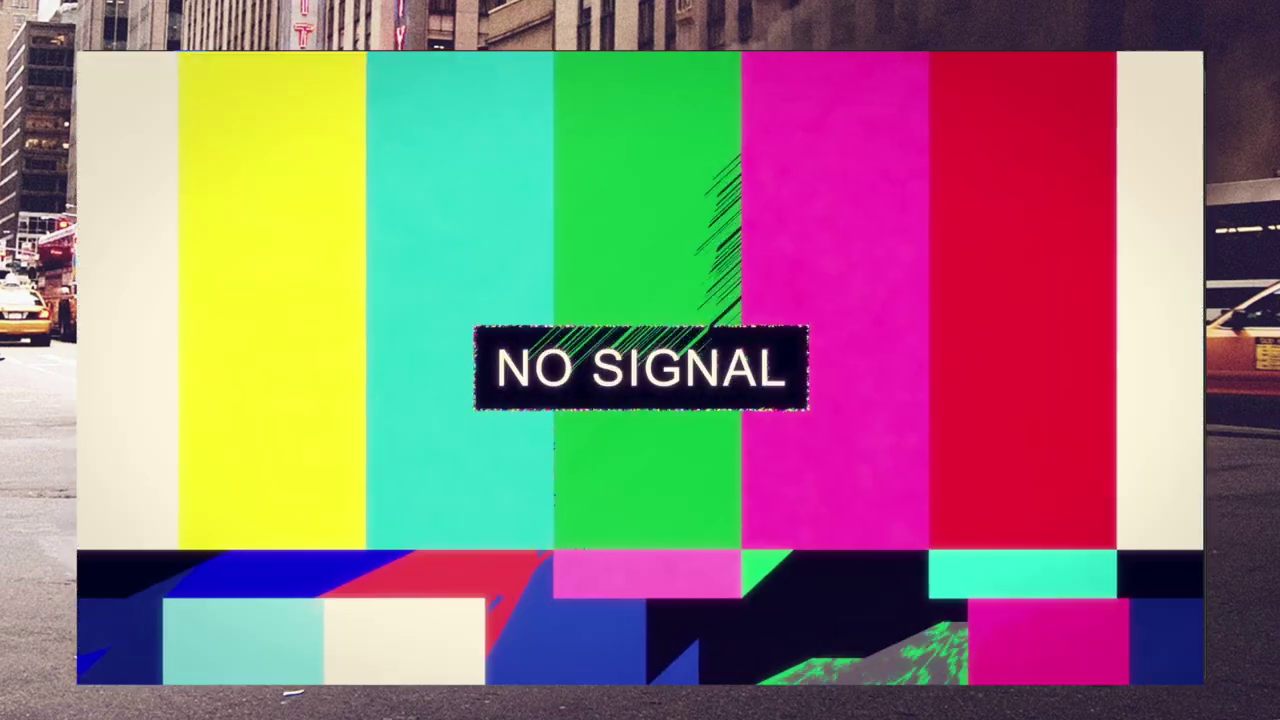
click(238, 136)
text(Dodge This 001)
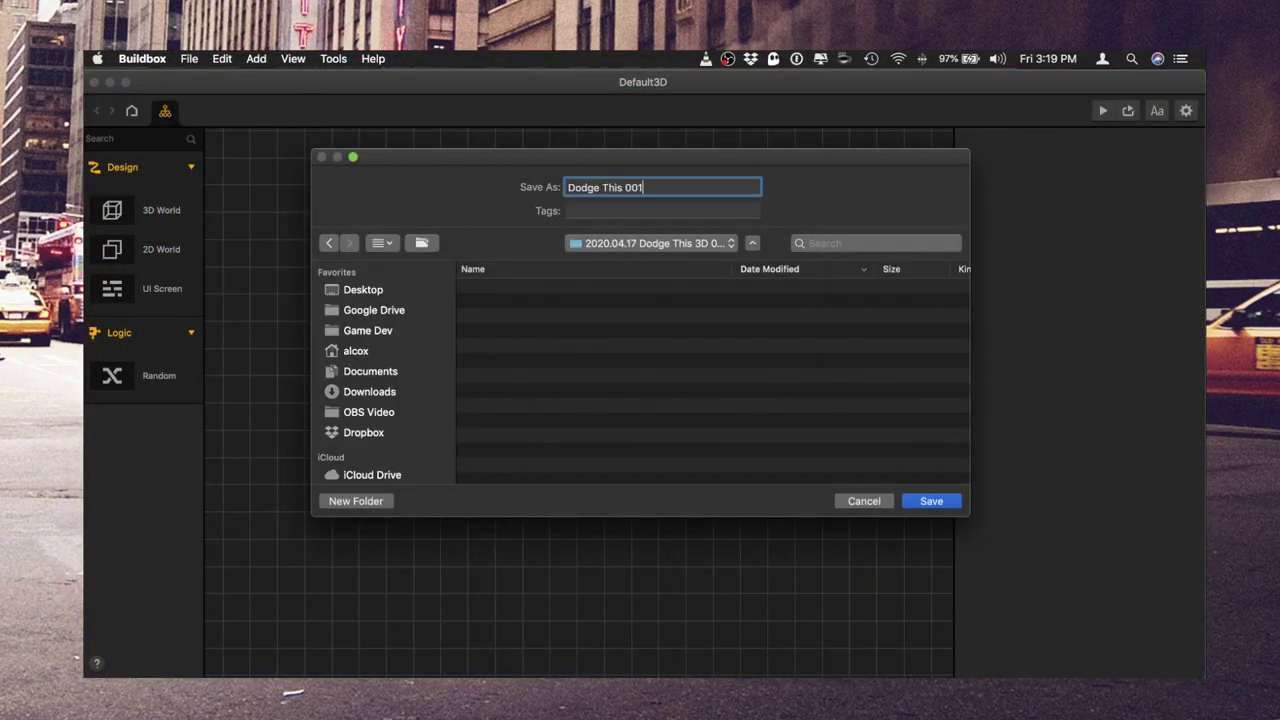
key(Return)
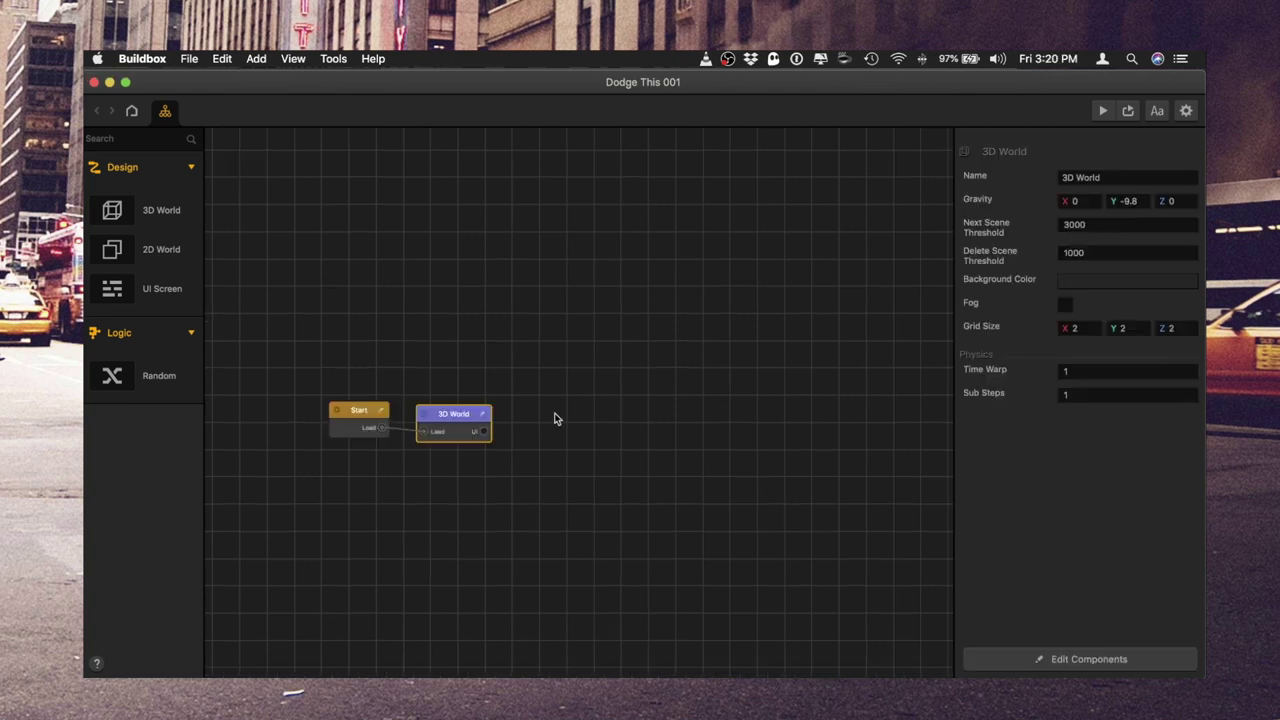
- Add a UI Screen node beside the 3D World node and name it "Game UI"
right_click(554, 420)
click(620, 466)
drag(593, 427, 574, 417)
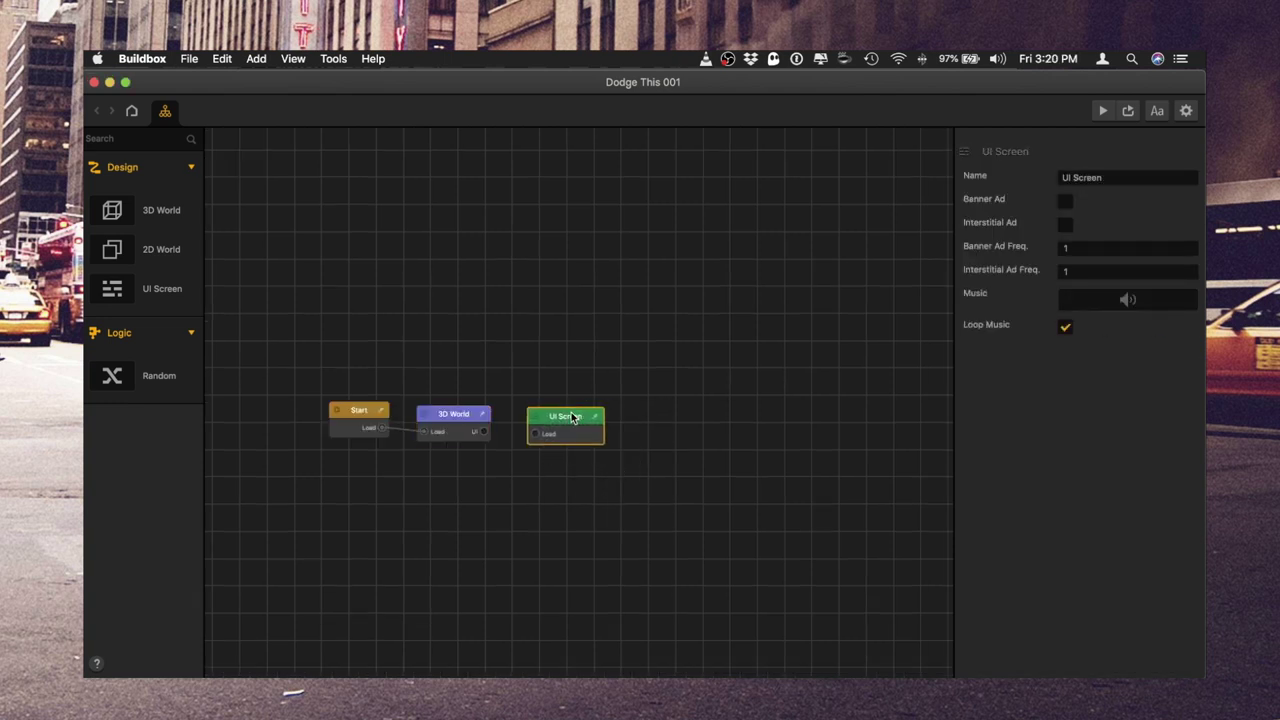
click(1123, 176)
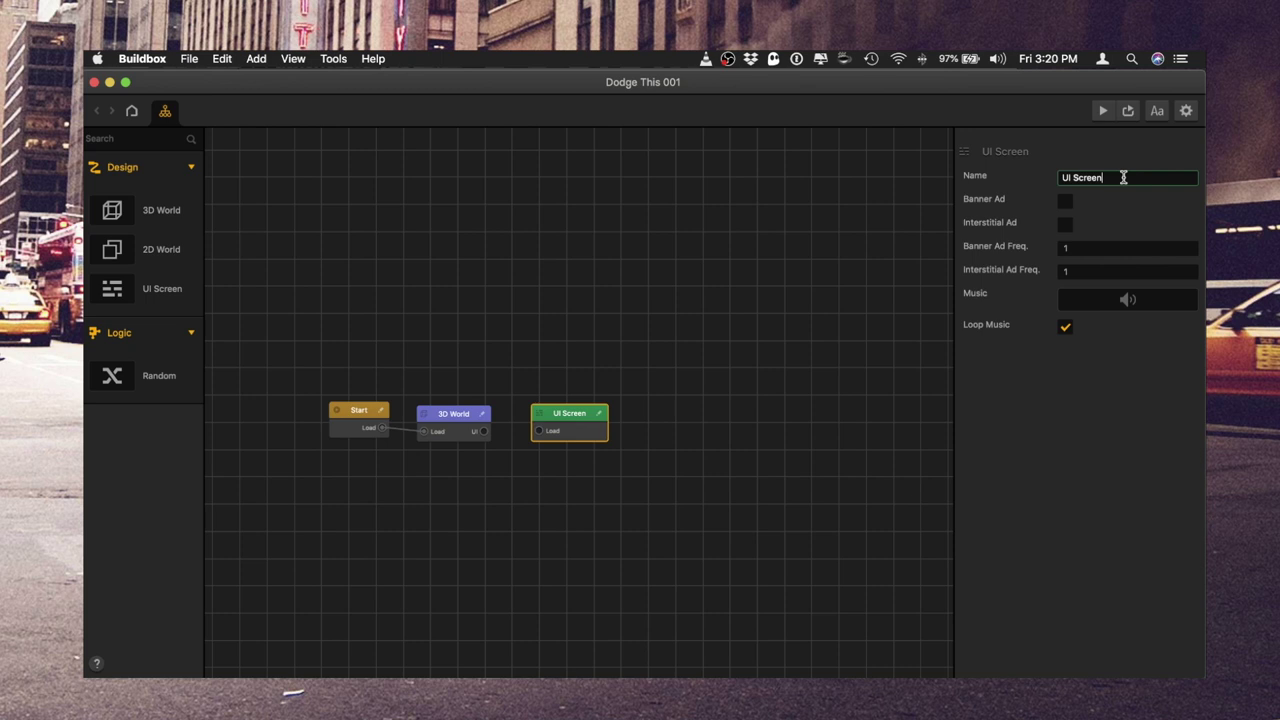
text(Game UI)
click(839, 157)
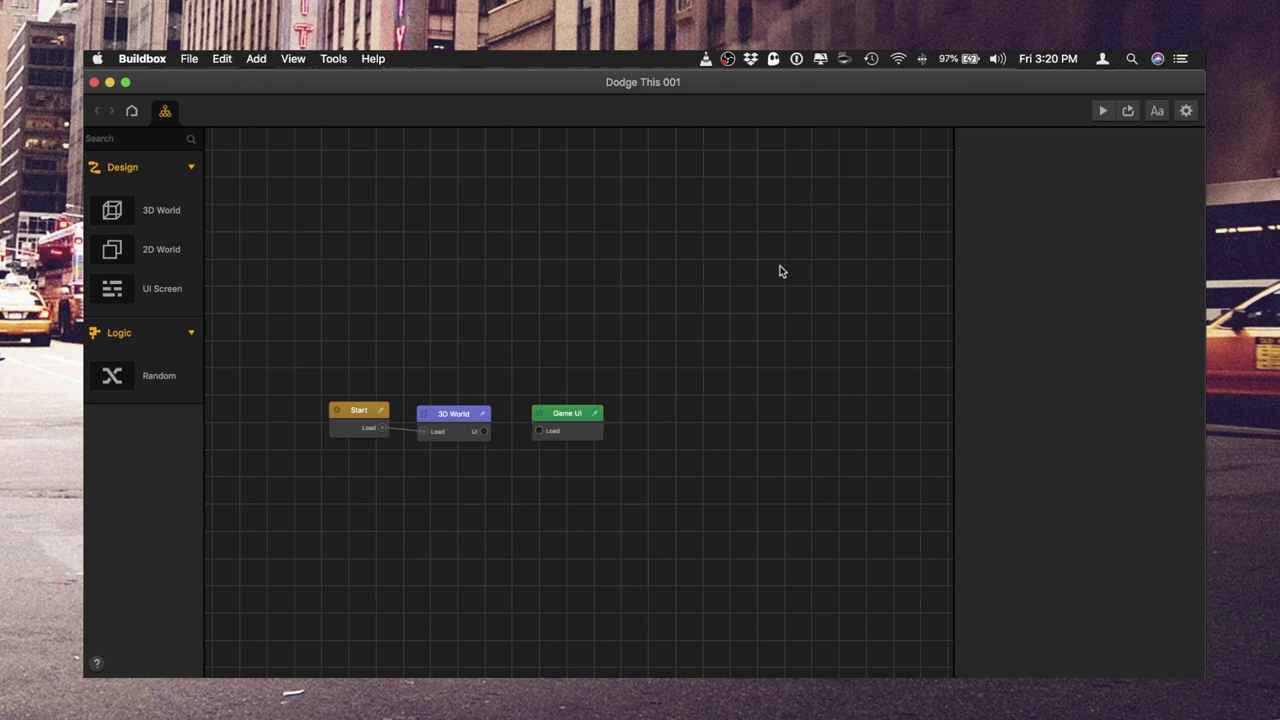
- Duplicate the Game UI node and rename the copy "Game Over UI"
click(577, 415)
key(super+d)
click(1091, 177)
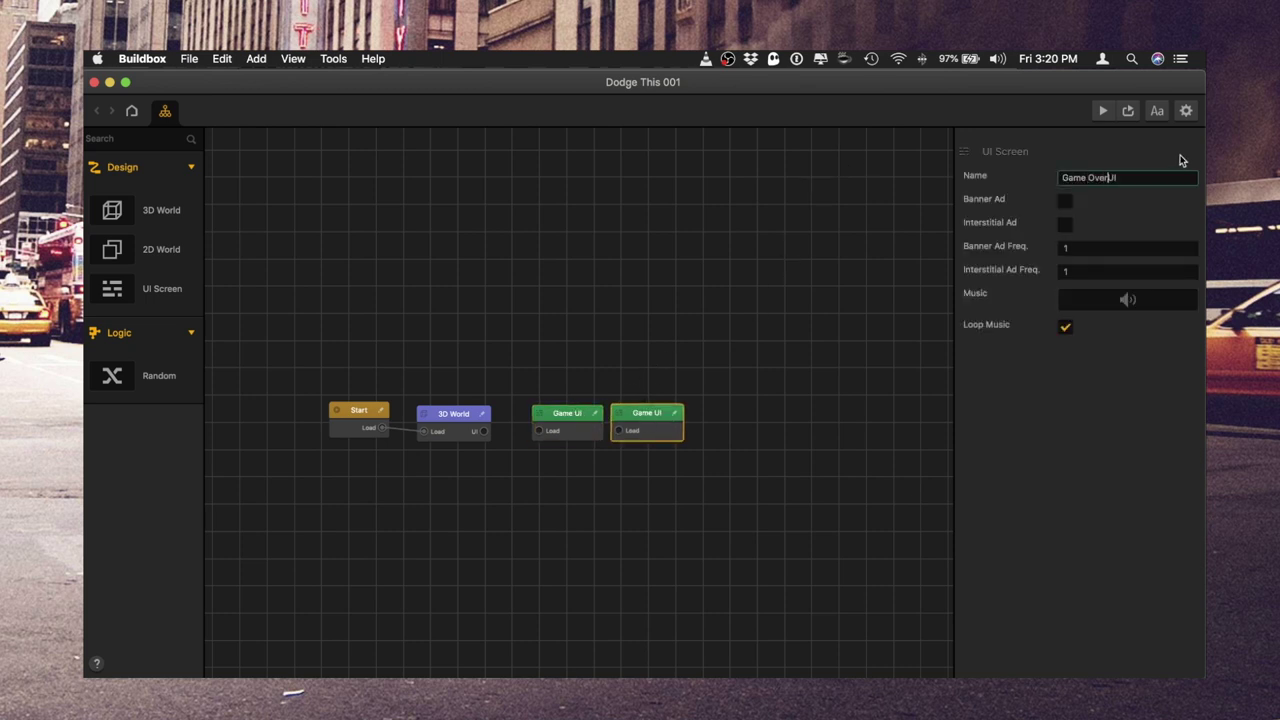
- Open the 3D World for editing and set its ground type to No Ground
double_click(468, 425)
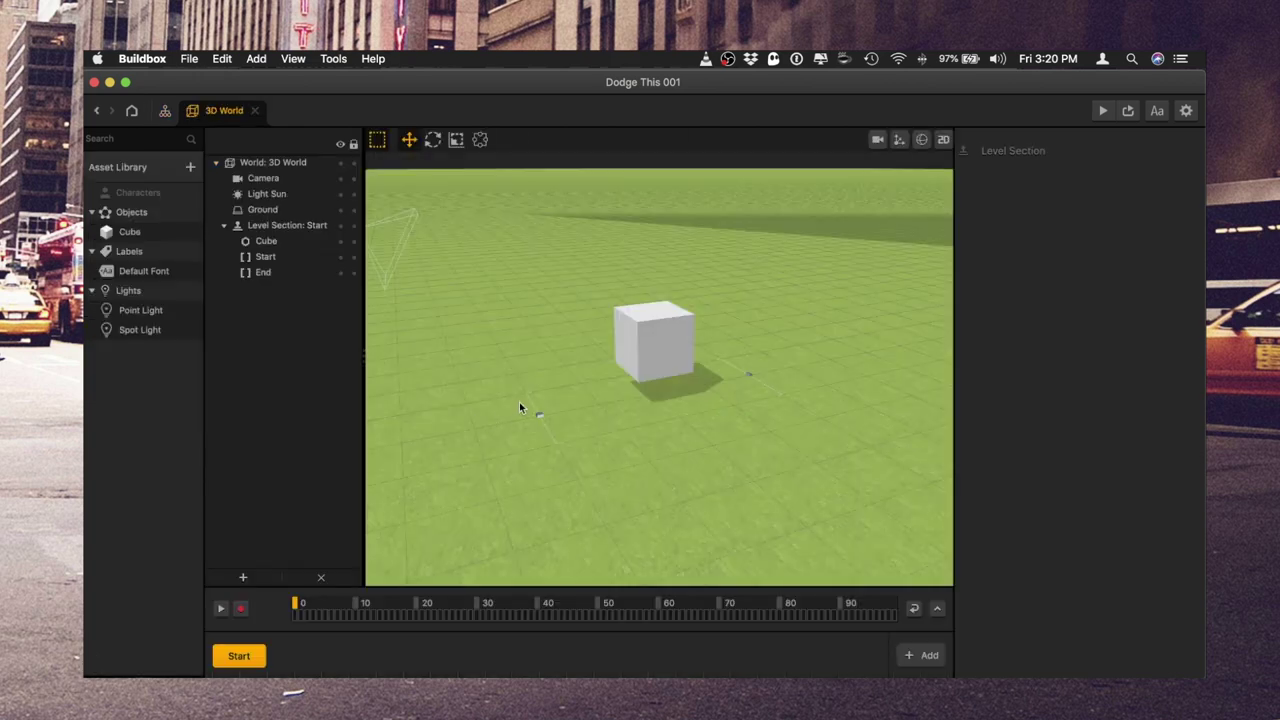
middle_drag(519, 402, 413, 415)
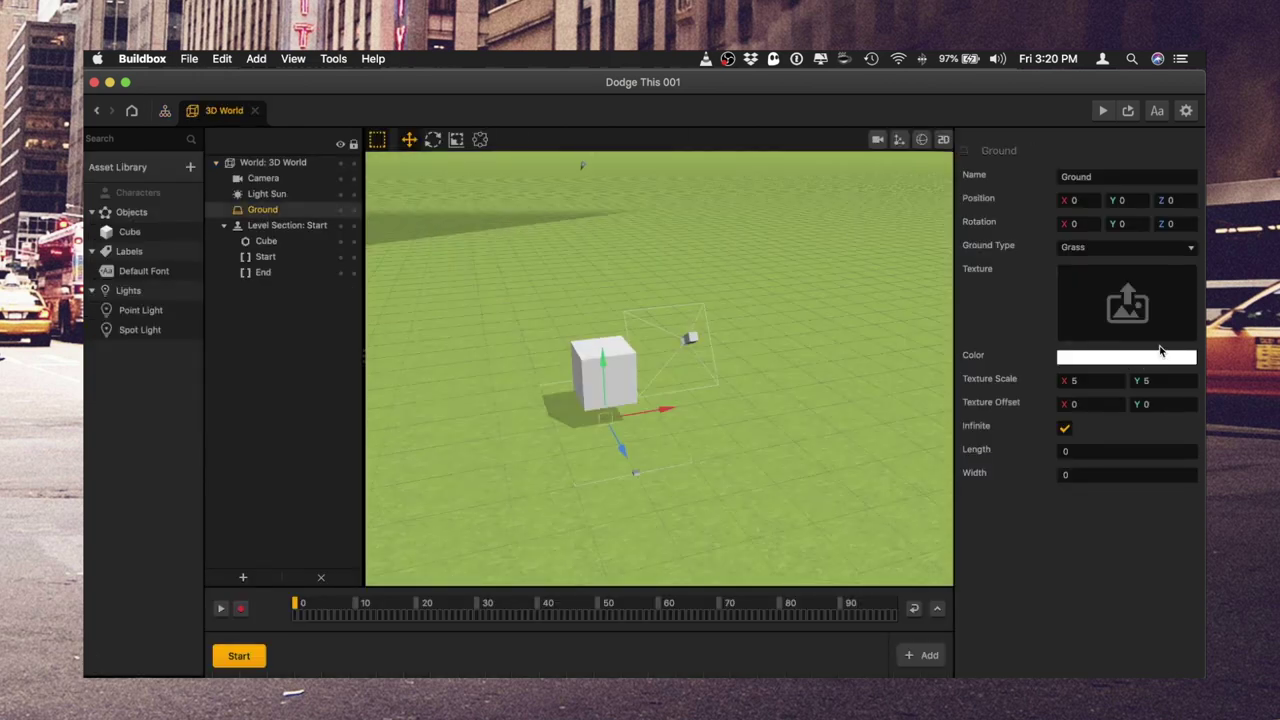
click(1158, 247)
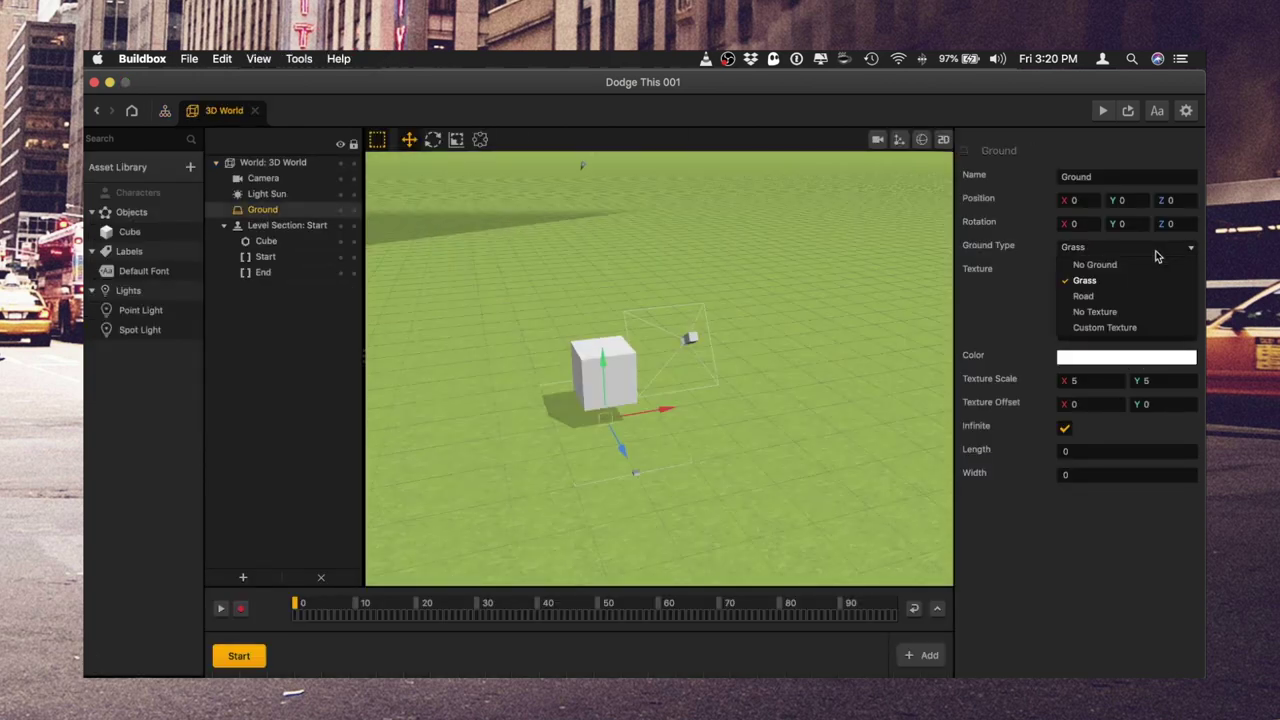
click(1144, 265)
- Add the Sphere shape and the Diamond asset to the project's asset library
click(184, 167)
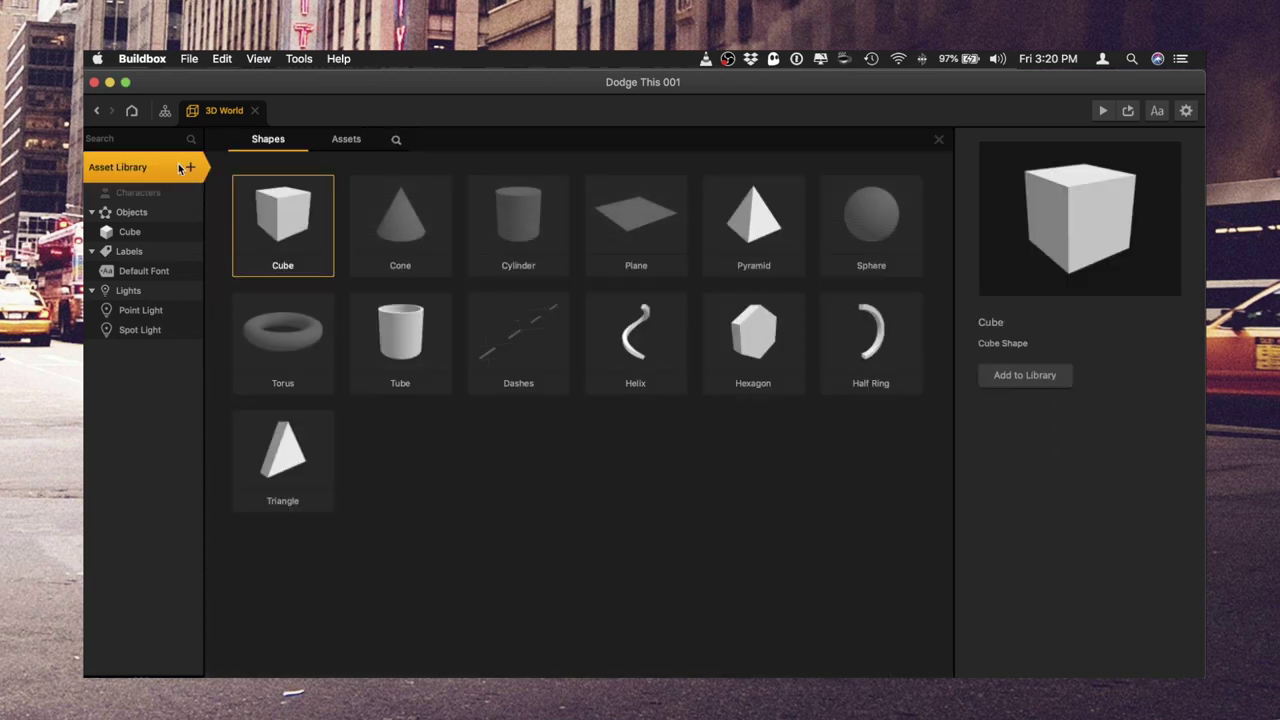
click(883, 226)
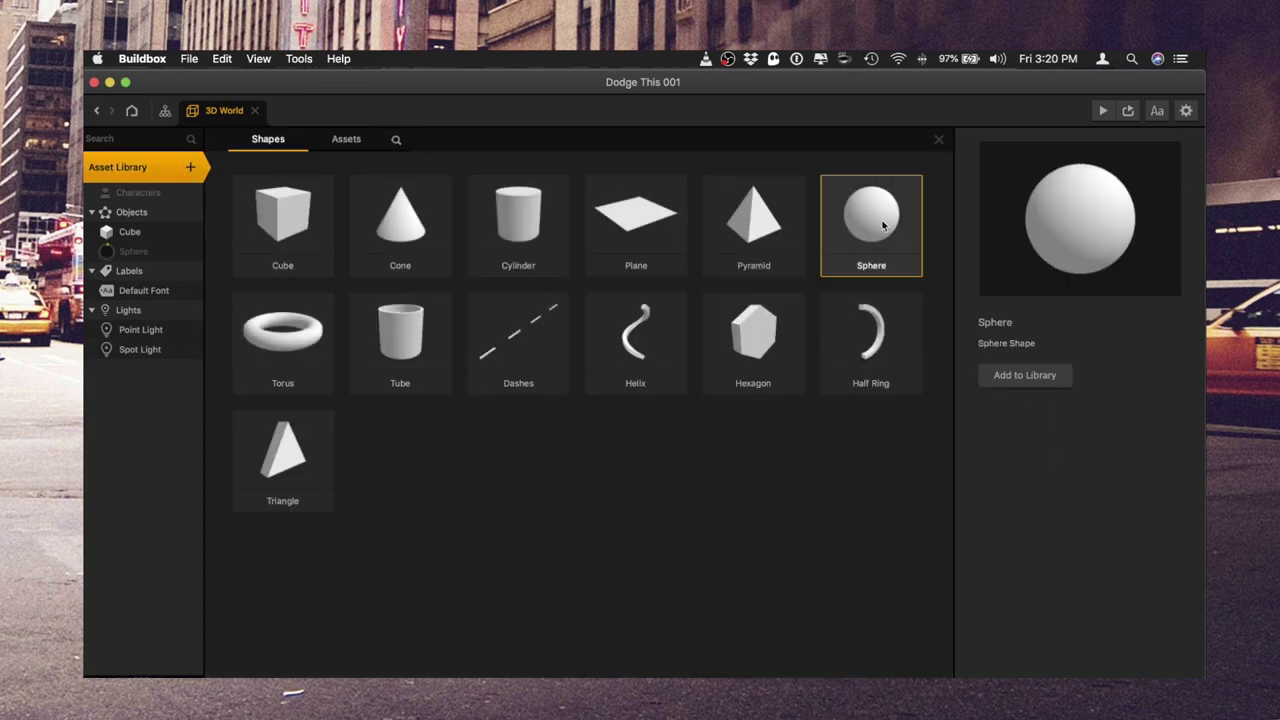
click(346, 139)
scroll(755, 330, down, 10)
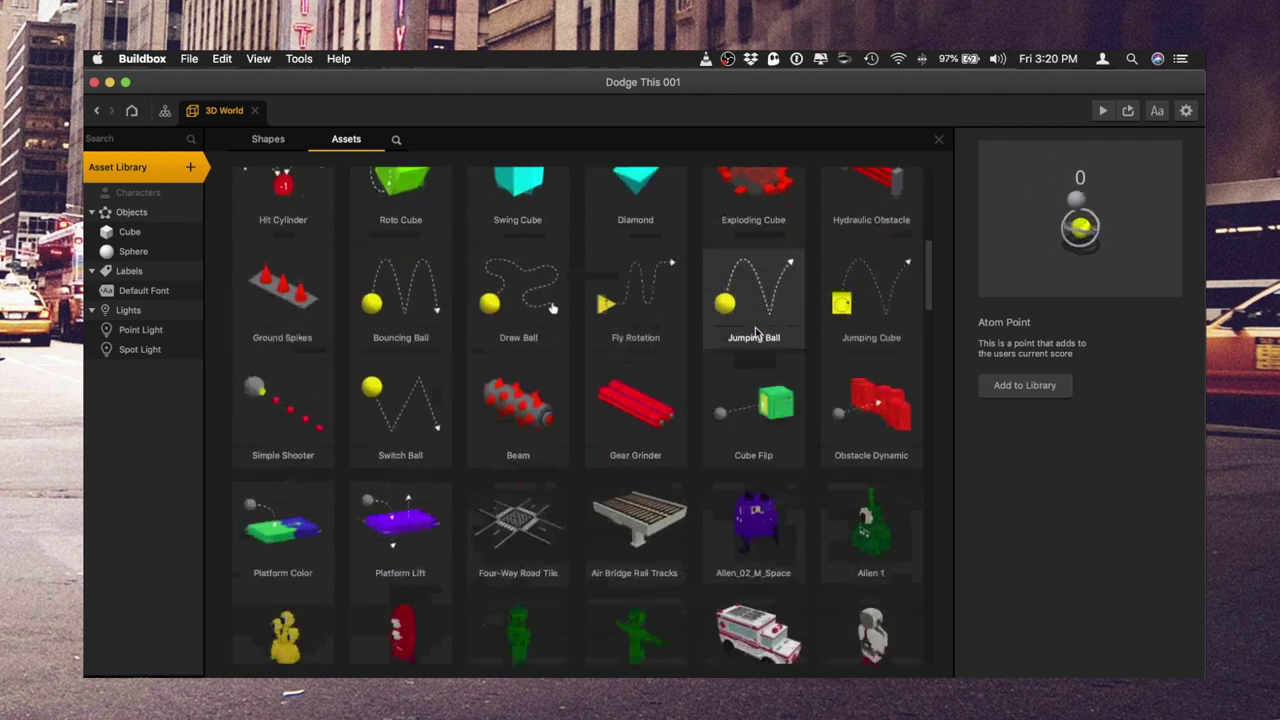
scroll(755, 330, up, 4)
click(642, 497)
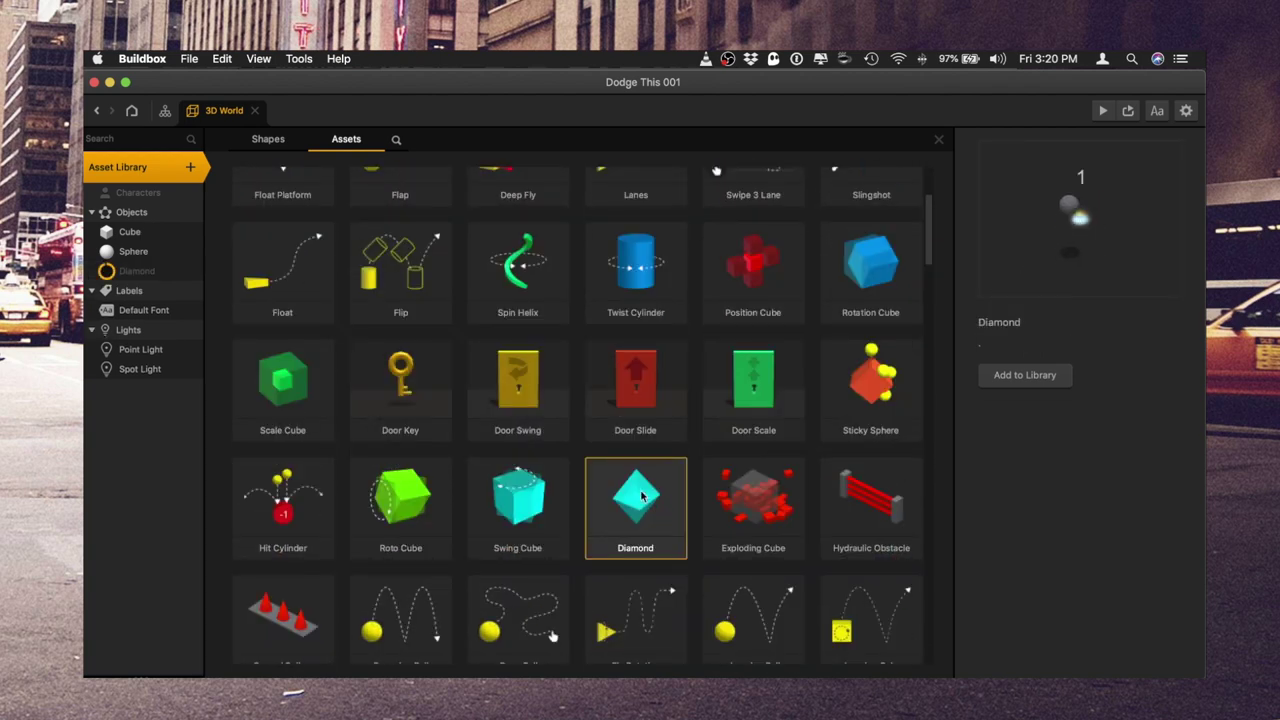
- Make the Sphere a character and duplicate the Cube object twice in the asset library
drag(133, 251, 142, 197)
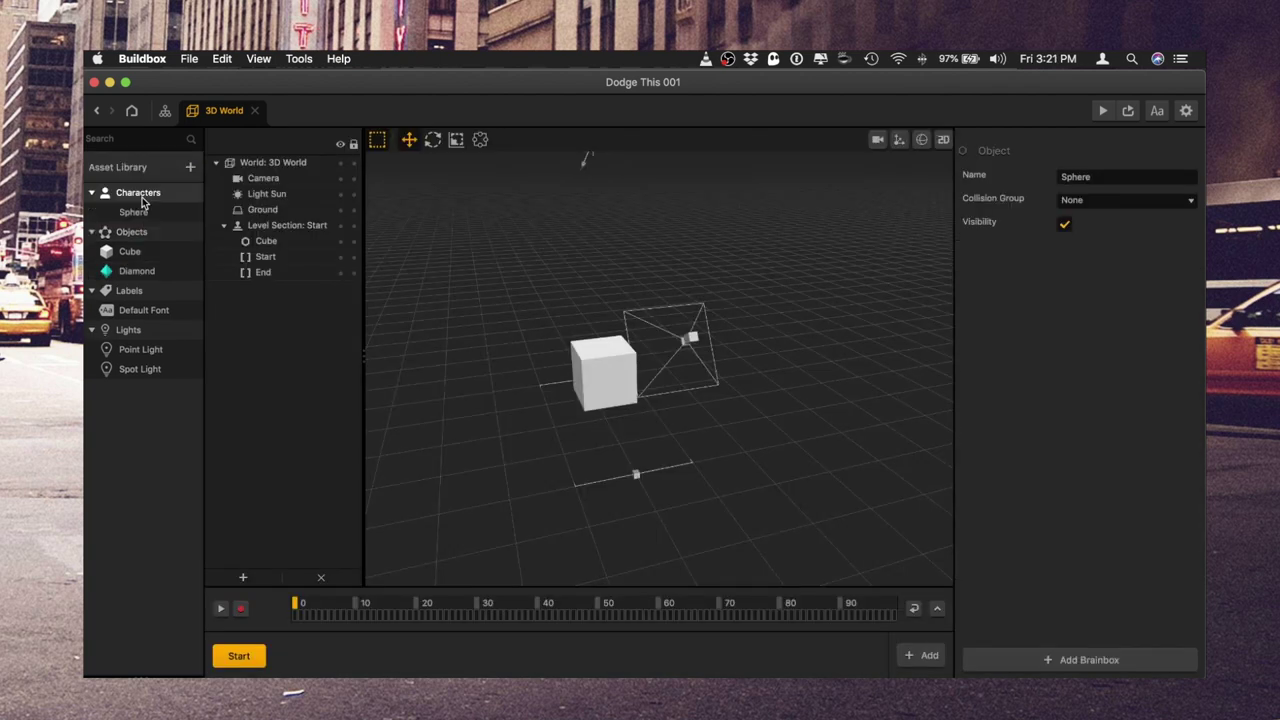
click(141, 259)
key(d)
key(d)
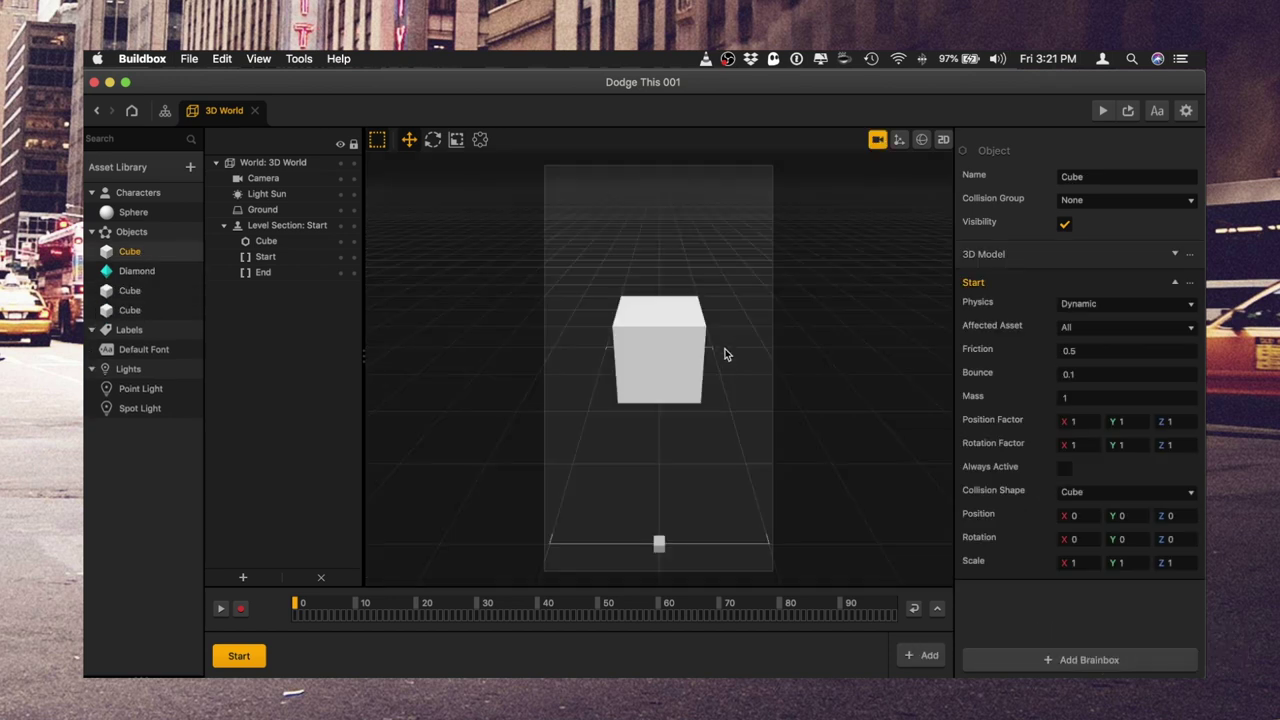
- Pull the game camera farther back from the cube and duplicate the Start level section
scroll(721, 342, down, 5)
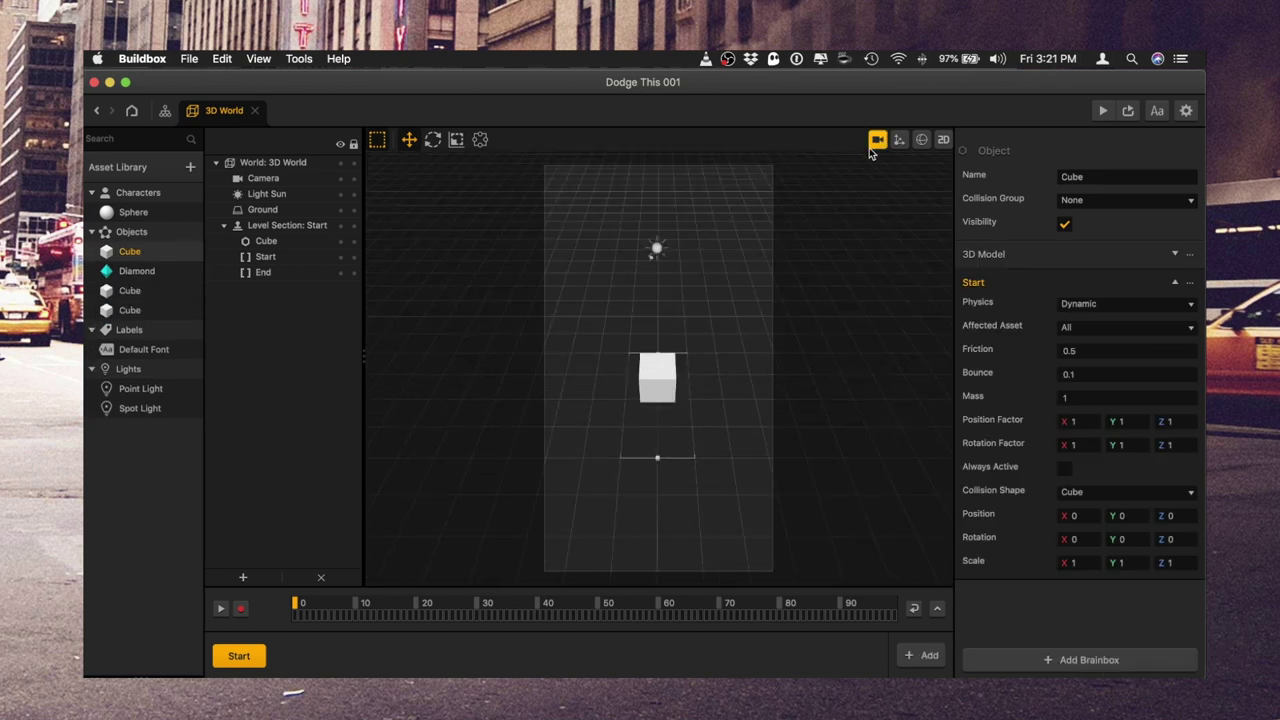
click(876, 142)
click(240, 662)
key(d)
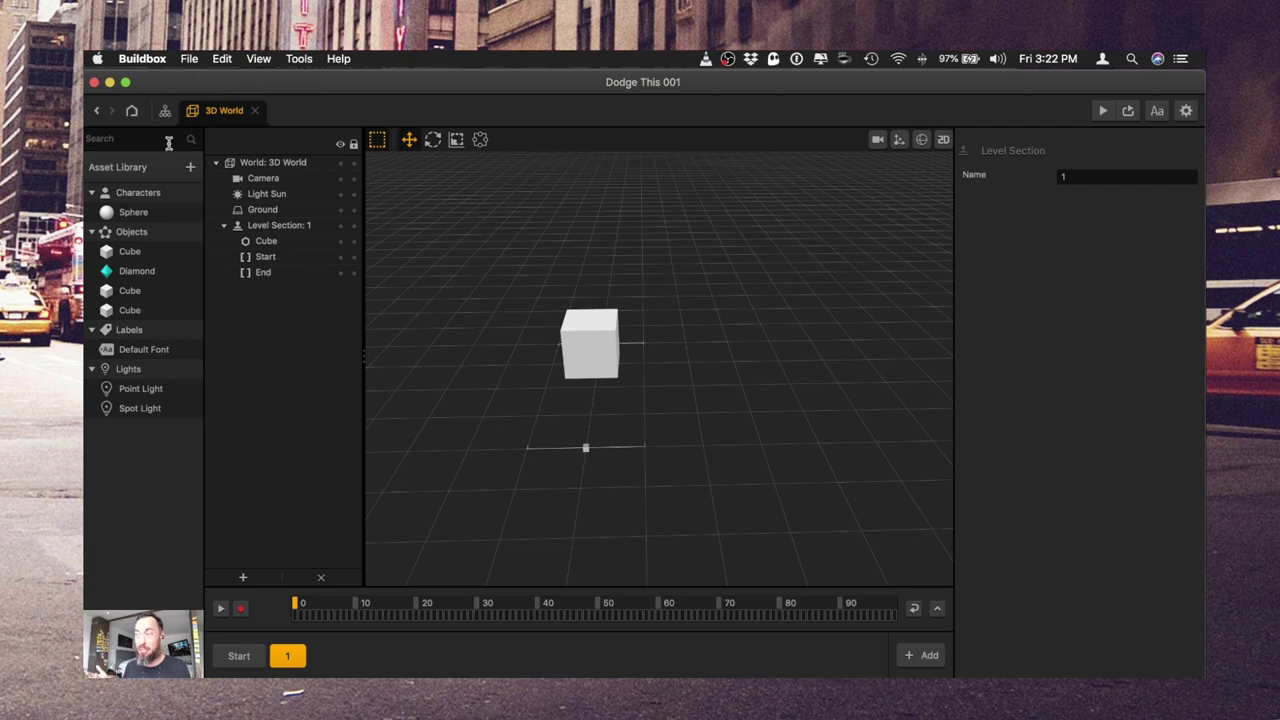
- Rename the last Cube object in the asset library "BK Cube"
click(149, 313)
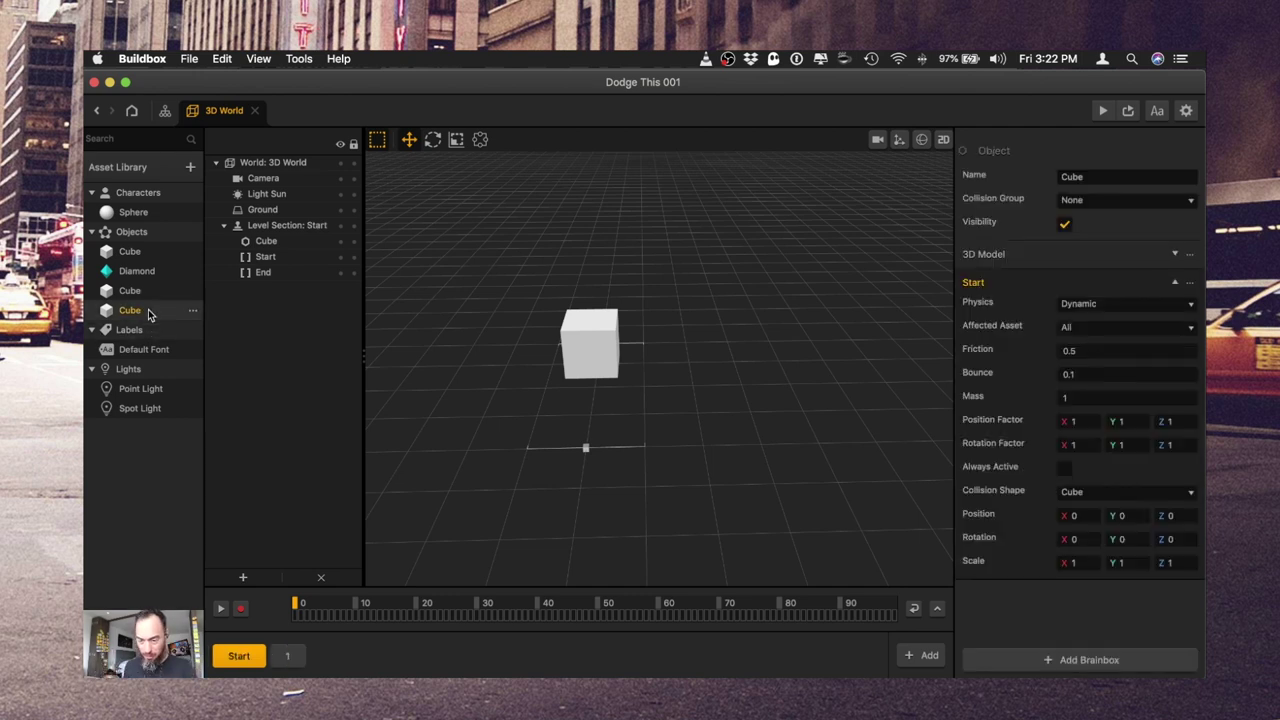
click(1094, 177)
text(BK Cube)
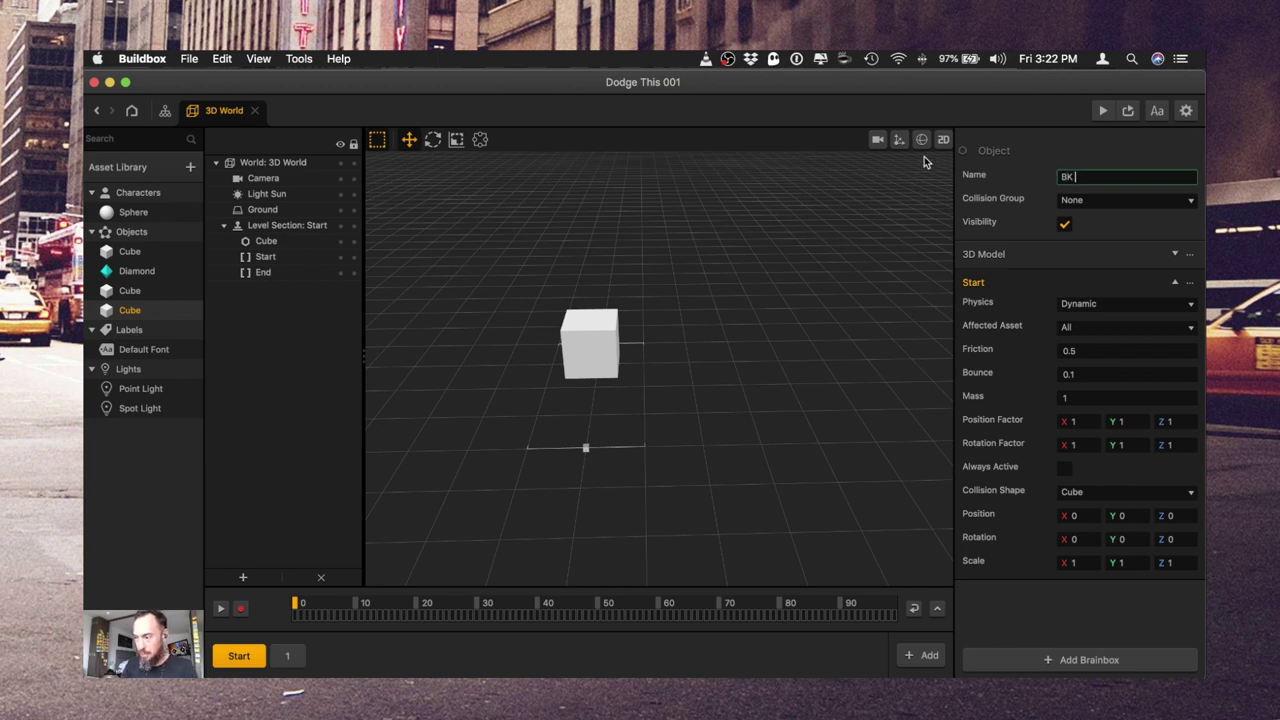
- Place a BK Cube in front of the existing cube in the Start section and set its Y scale to 0.1
drag(136, 310, 585, 422)
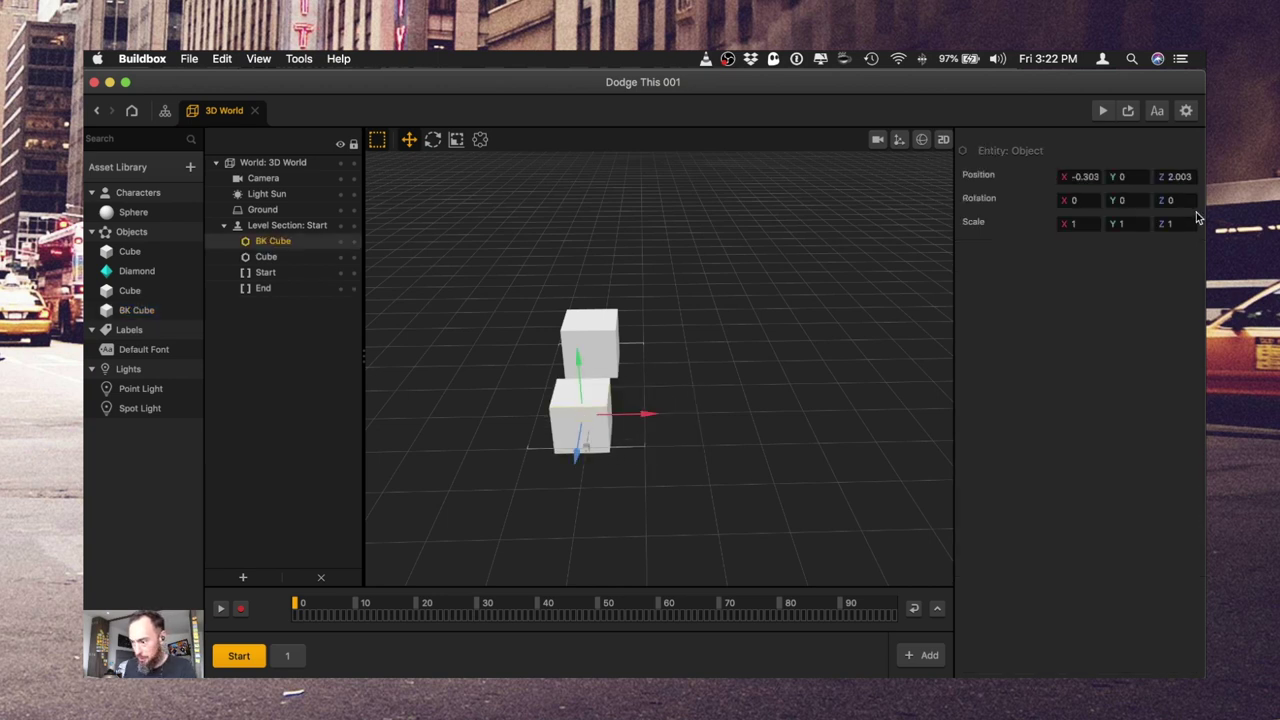
click(1135, 228)
text(.1)
key(Tab)
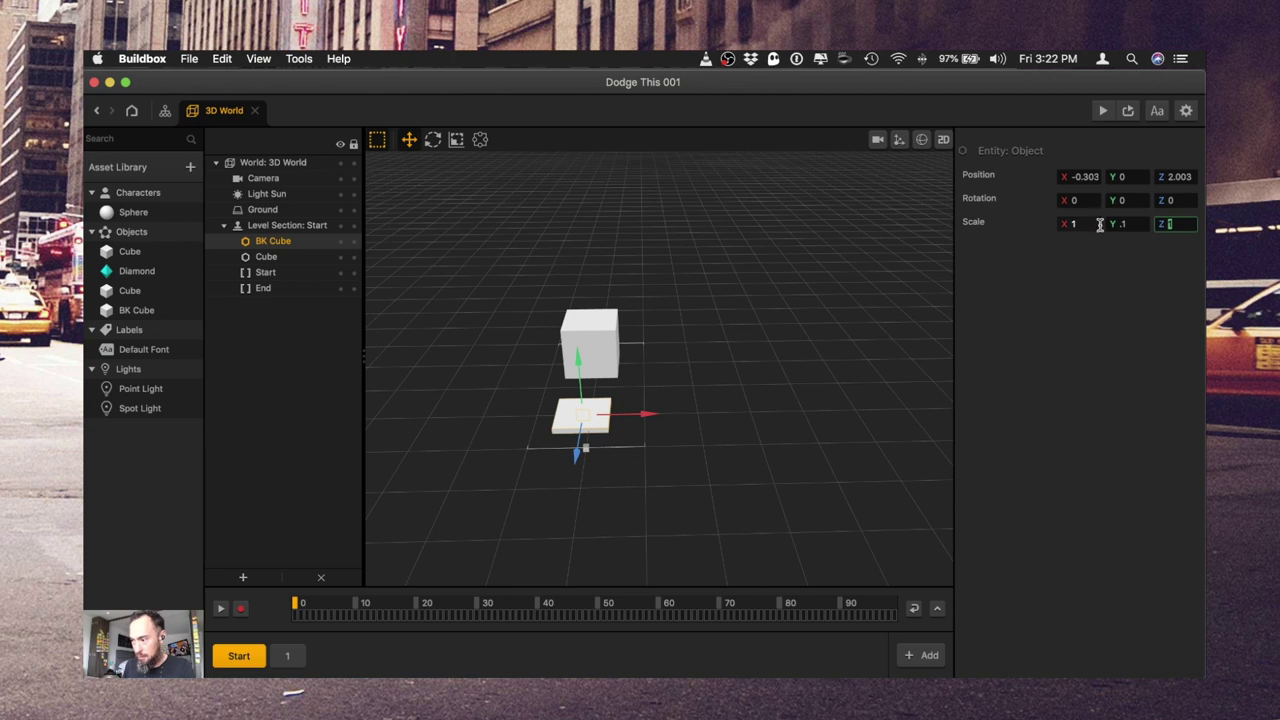
- Set the Start section's borders along Z, with the Start border at 0 and the End border at -5
click(265, 272)
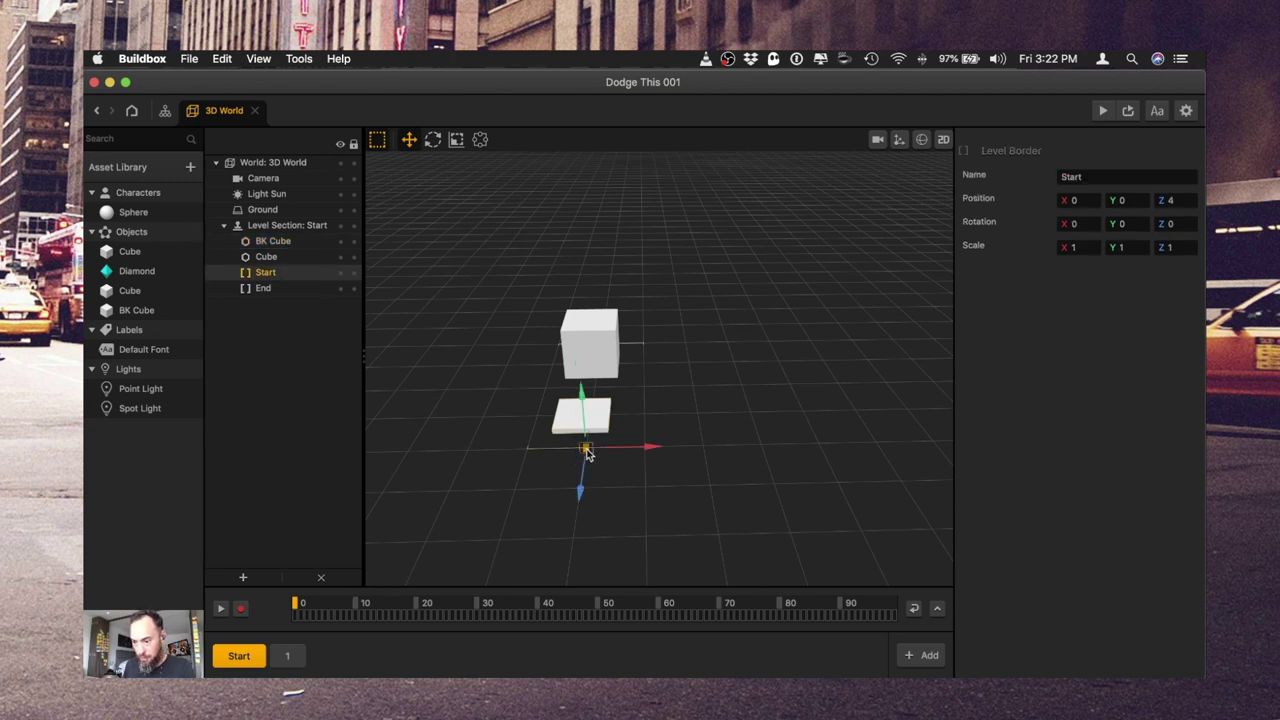
key(Return)
middle_drag(851, 233, 549, 405)
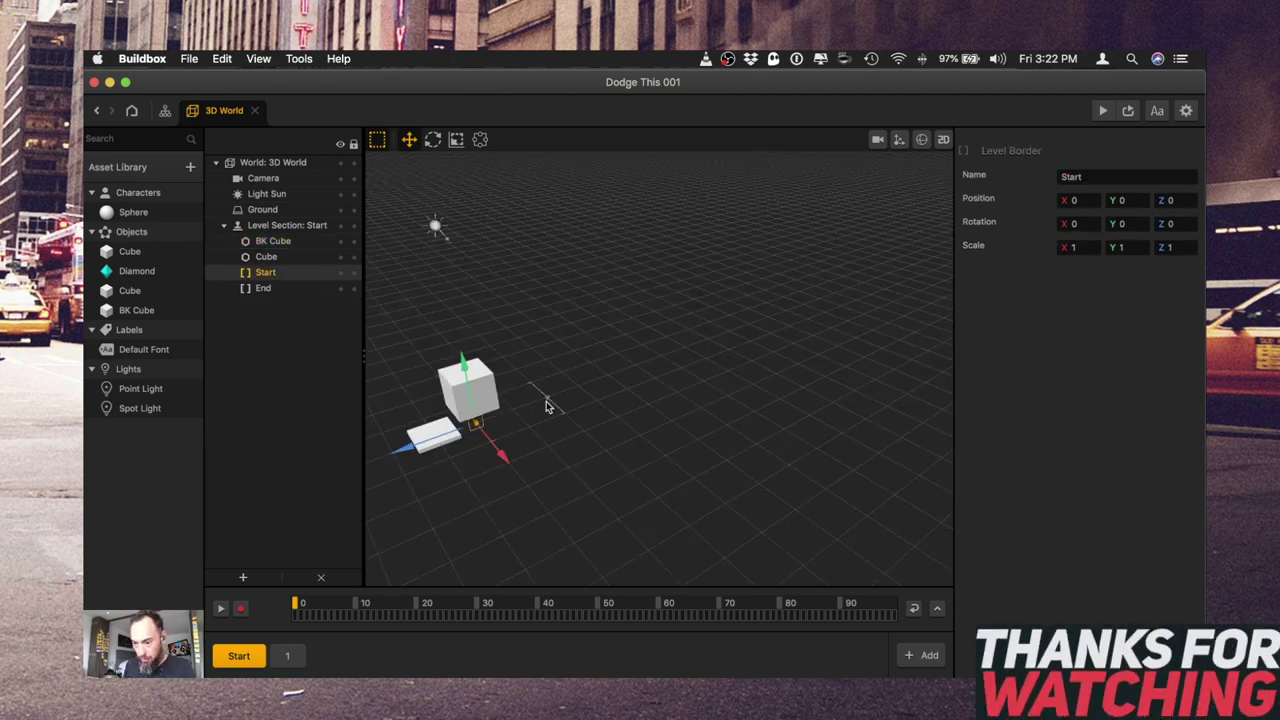
click(549, 404)
click(548, 400)
click(1176, 200)
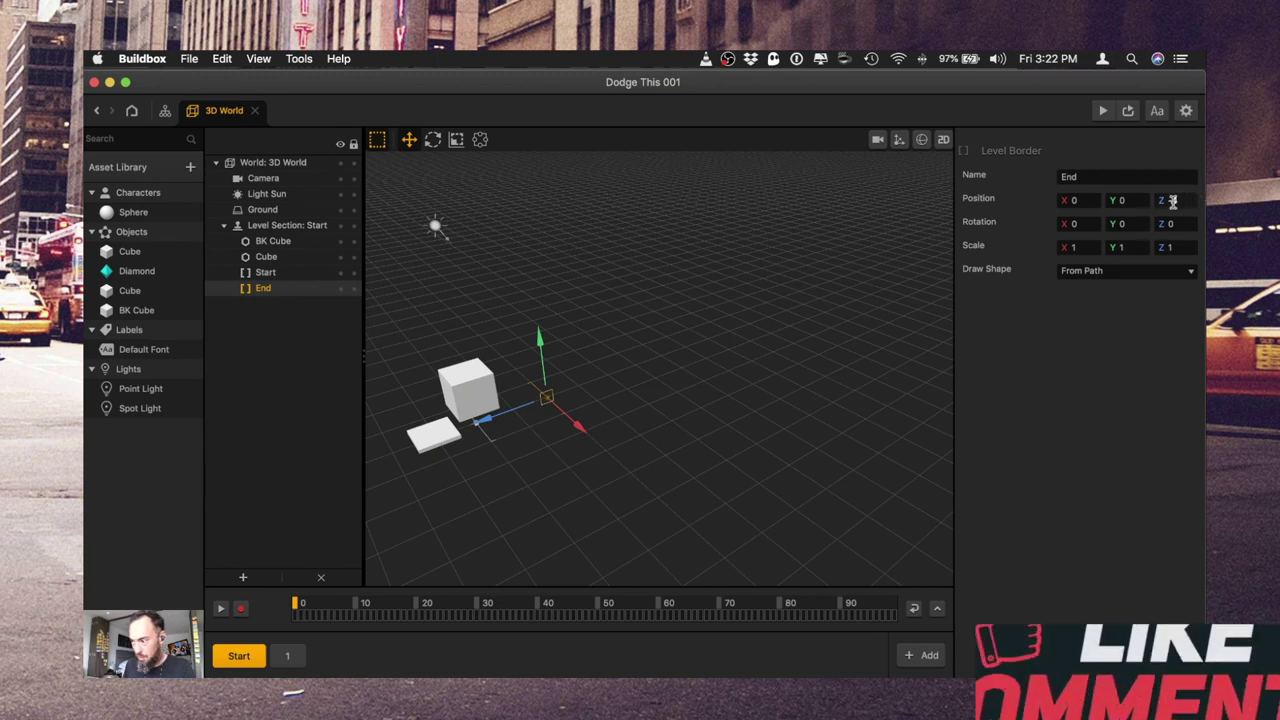
text(-5)
key(Tab)
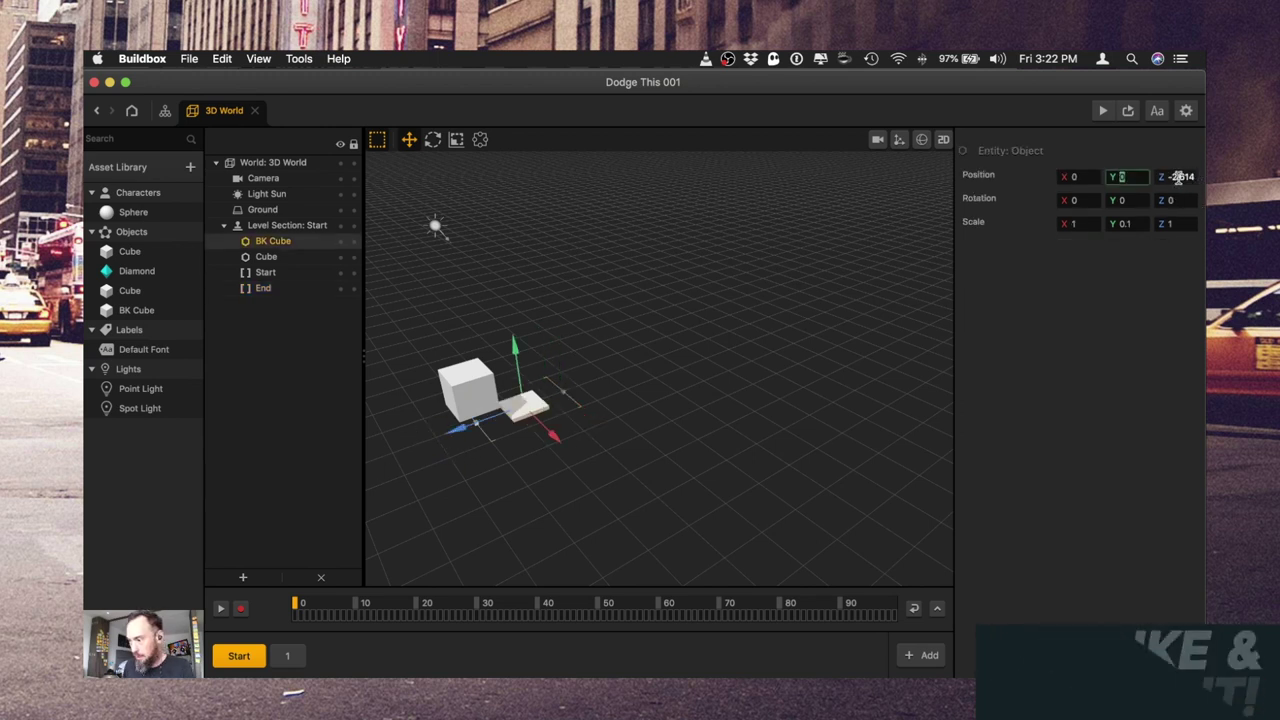
- Set the BK Cube's Z position in the Start section to -2.5
click(1179, 176)
text(-2.5)
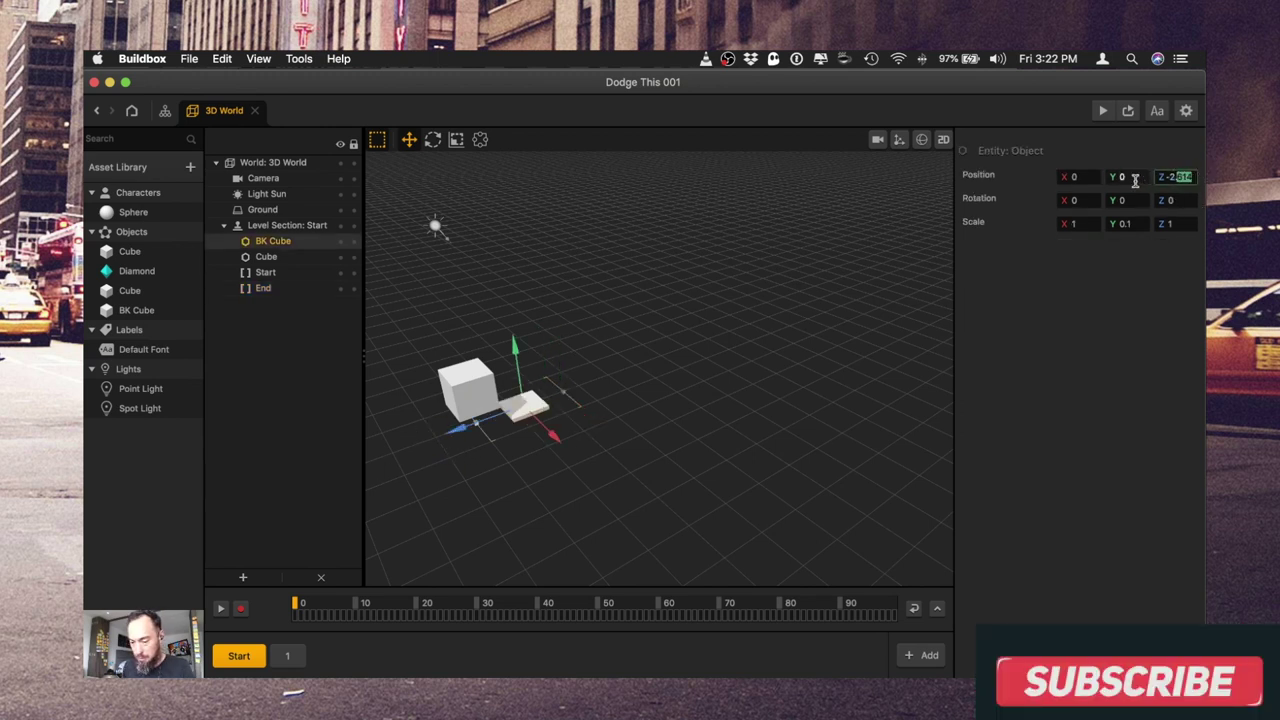
key(Tab)
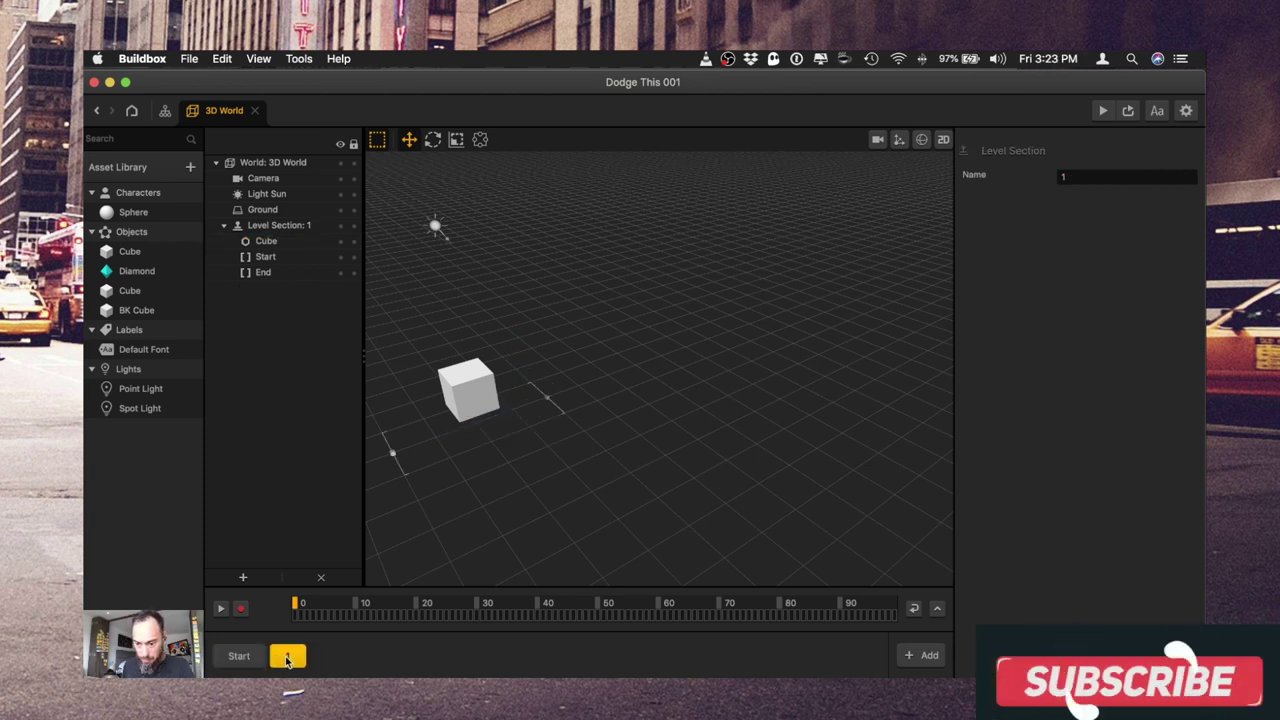
- Paste the BK Cube into level section 1, reposition the section's Start border, and set its End border's Z position to -10
key(super+v)
click(392, 453)
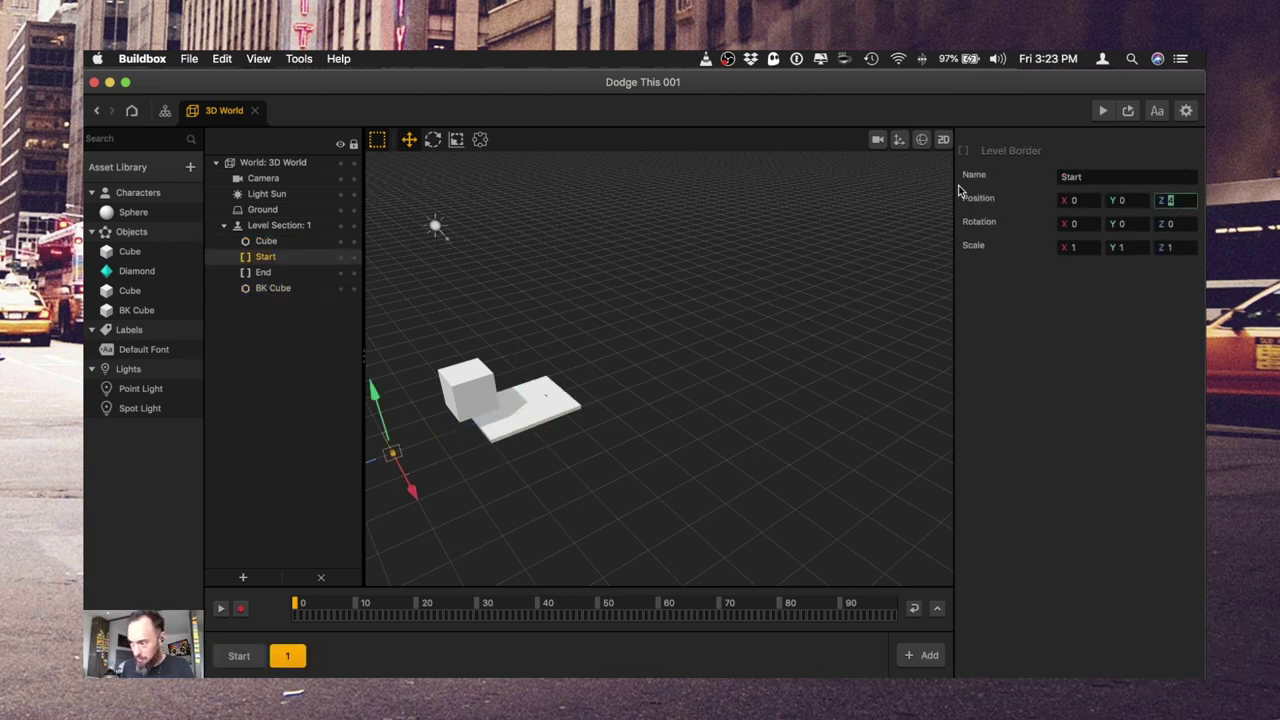
click(289, 274)
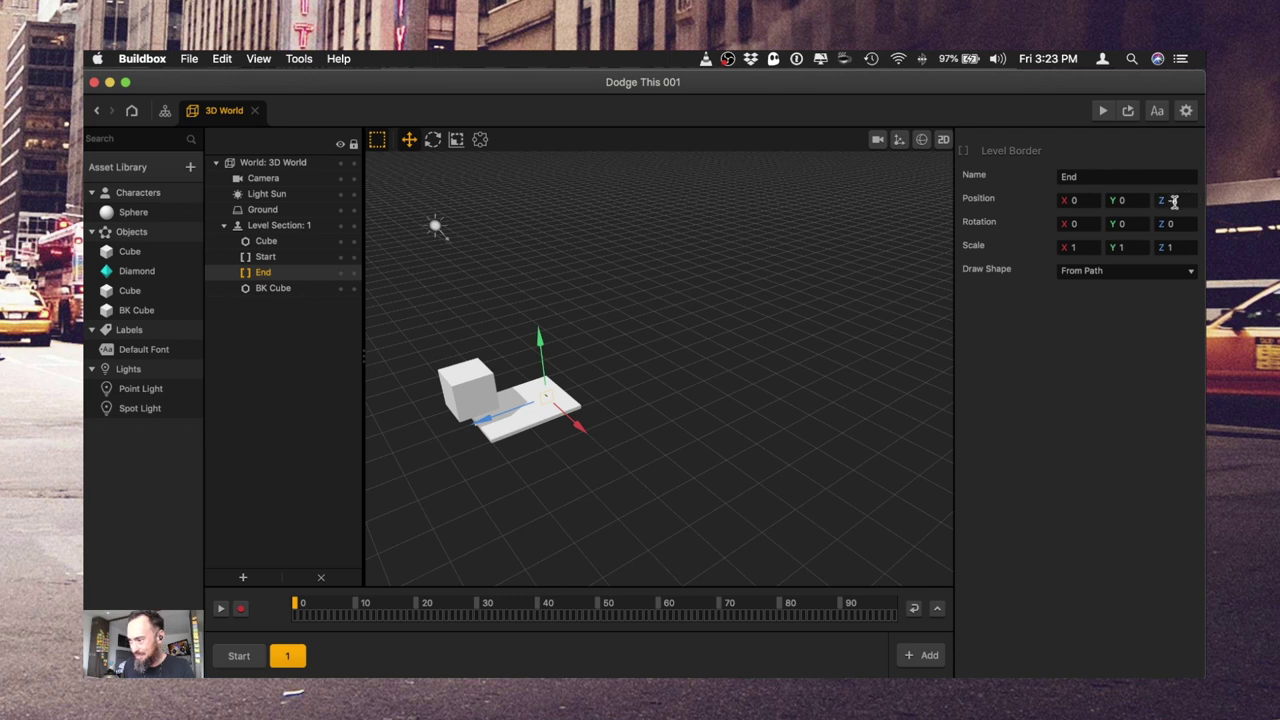
key(Tab)
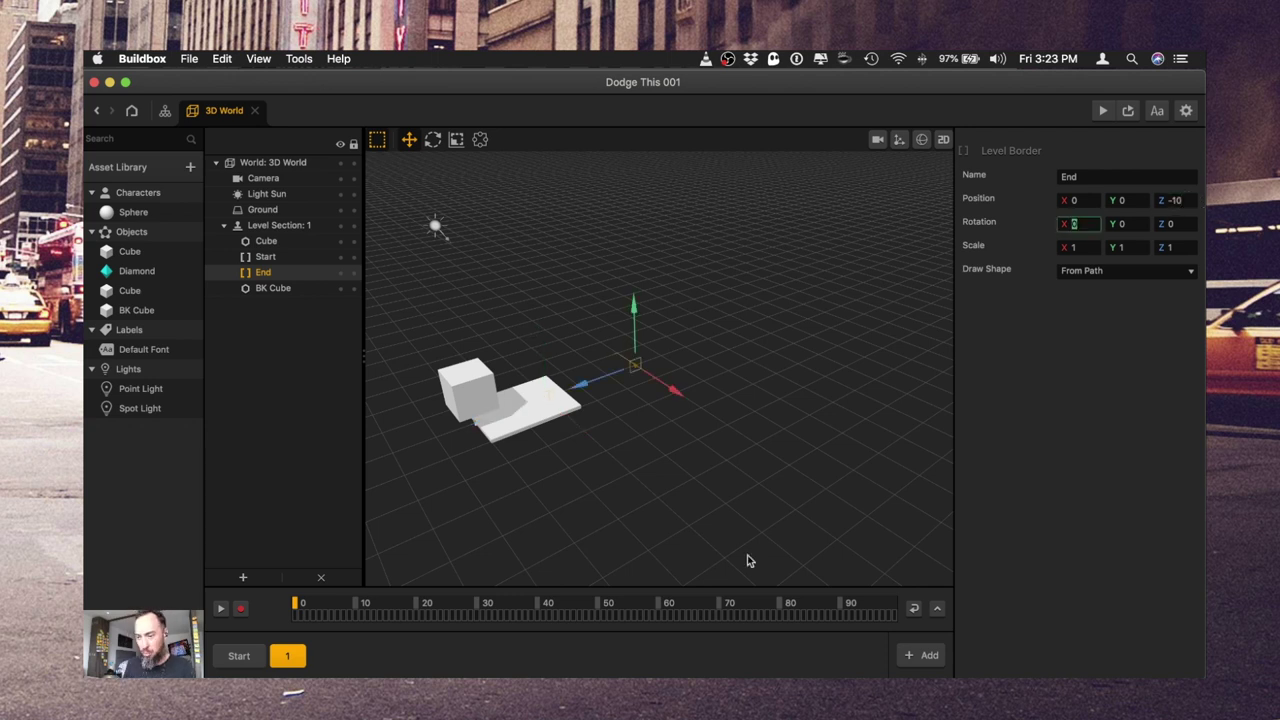
- Set the BK Cube in level section 1 to a Z scale of 5 and a Z position of -5
click(611, 470)
click(566, 420)
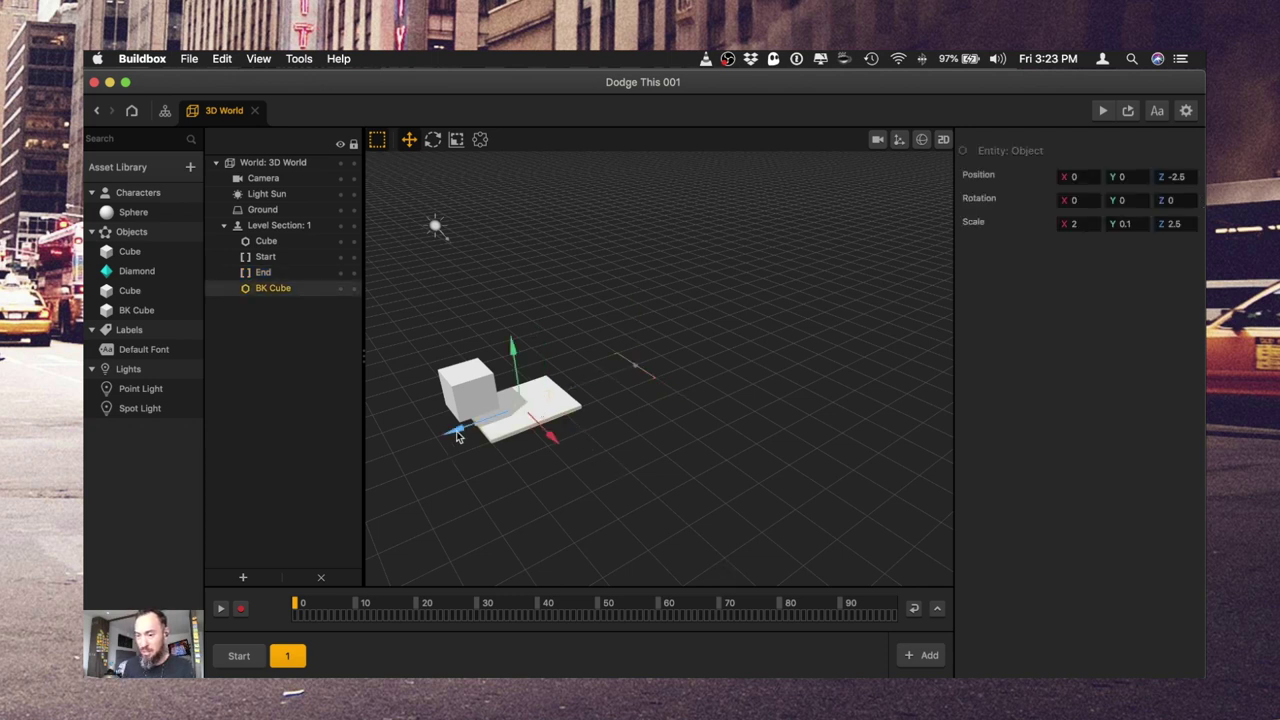
drag(457, 435, 506, 420)
text(5)
key(Return)
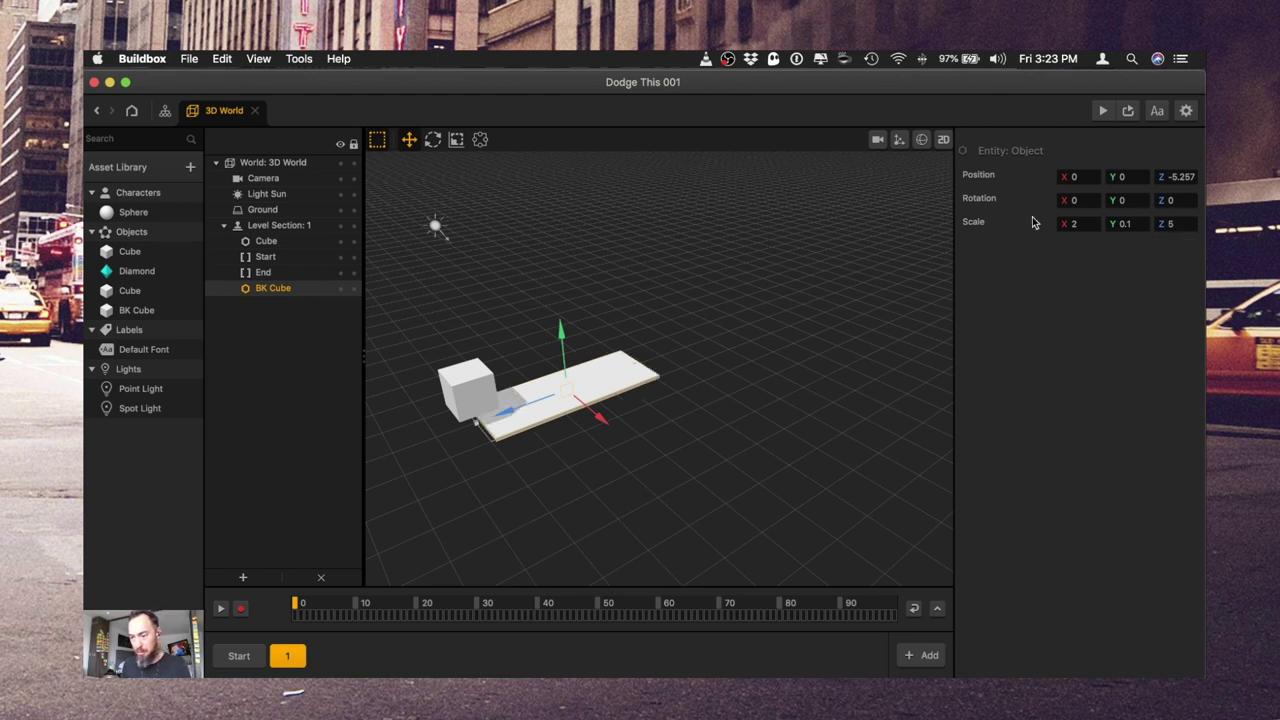
key(Tab)
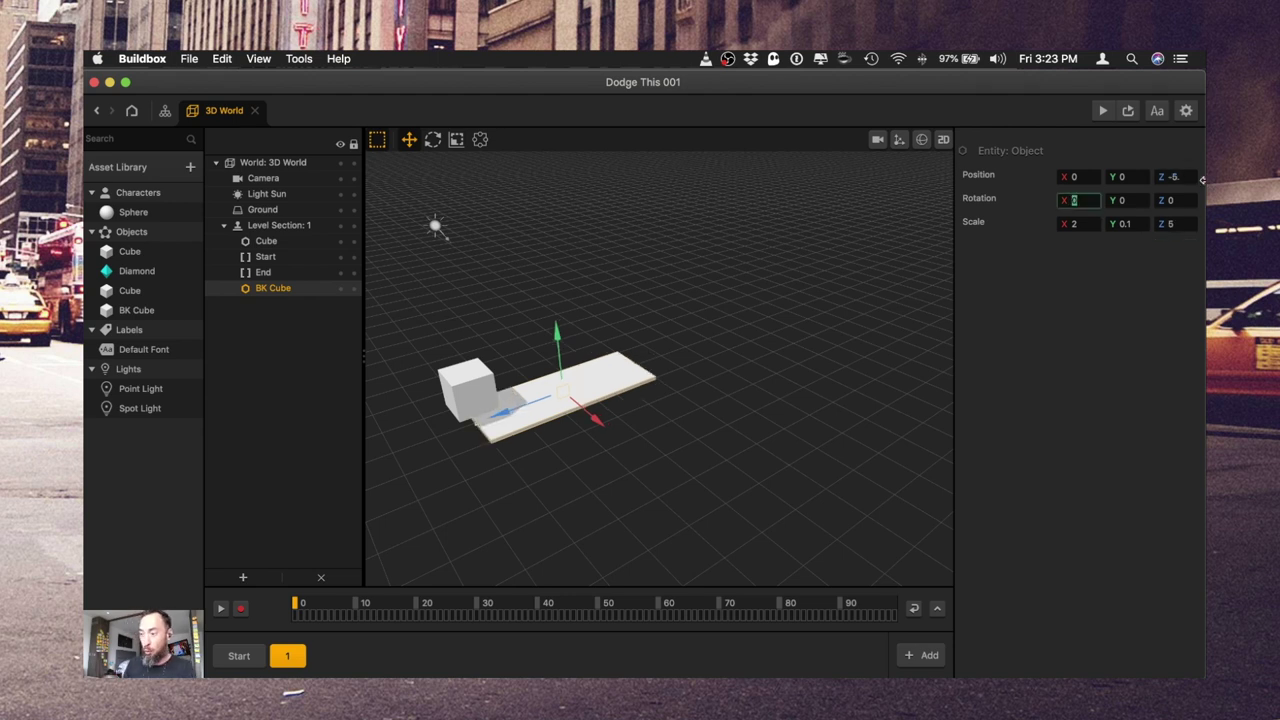
- Add a Color Animation node to the BK Cube's node graph
double_click(136, 308)
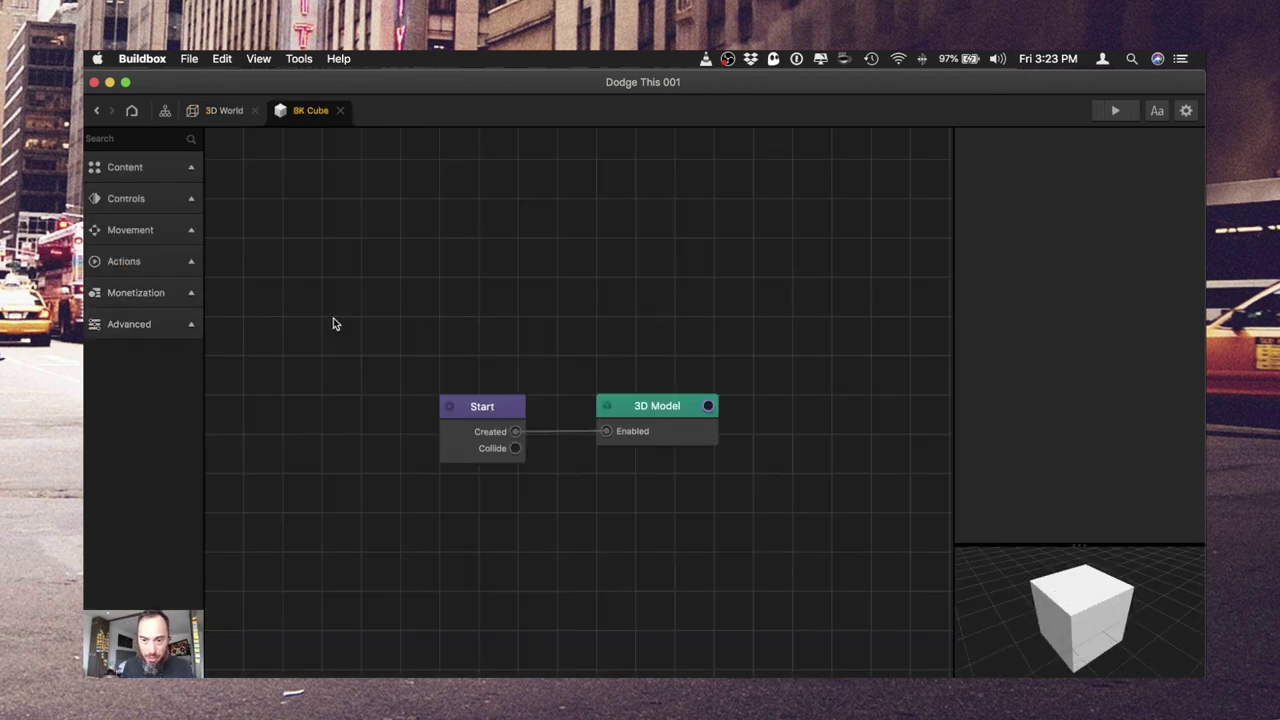
click(141, 139)
text(color)
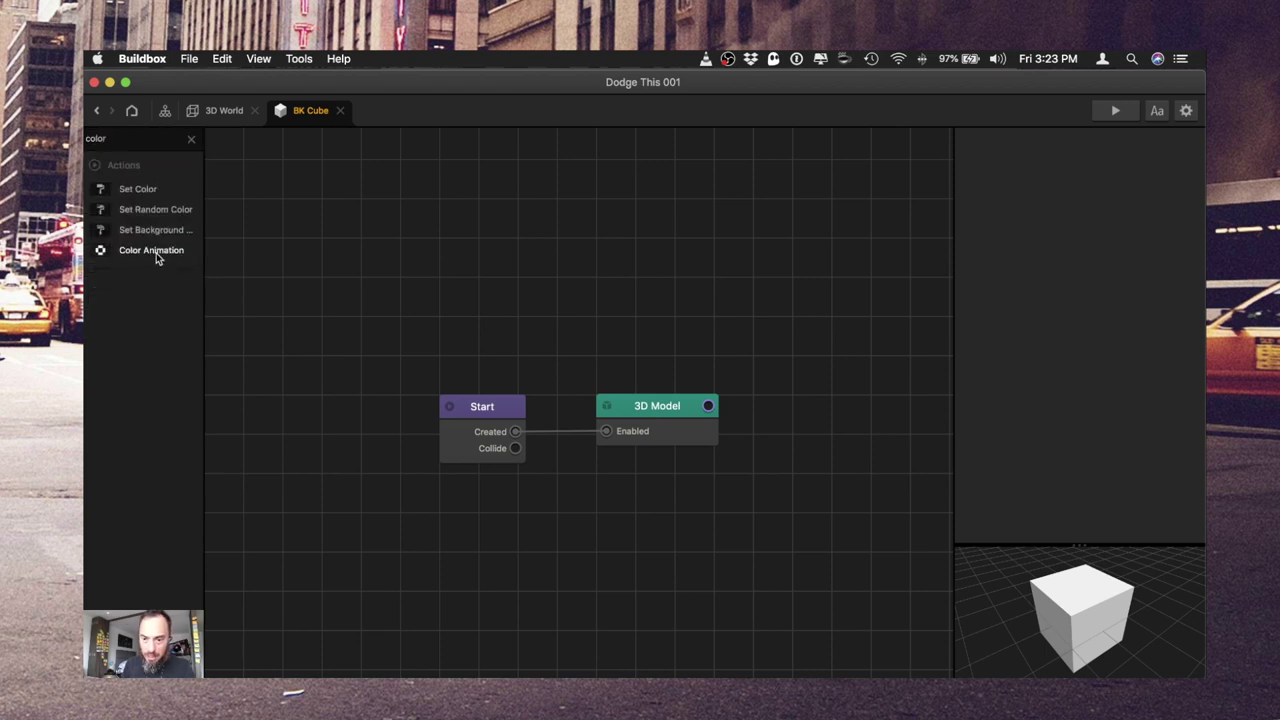
drag(156, 253, 611, 247)
double_click(159, 141)
text(tim)
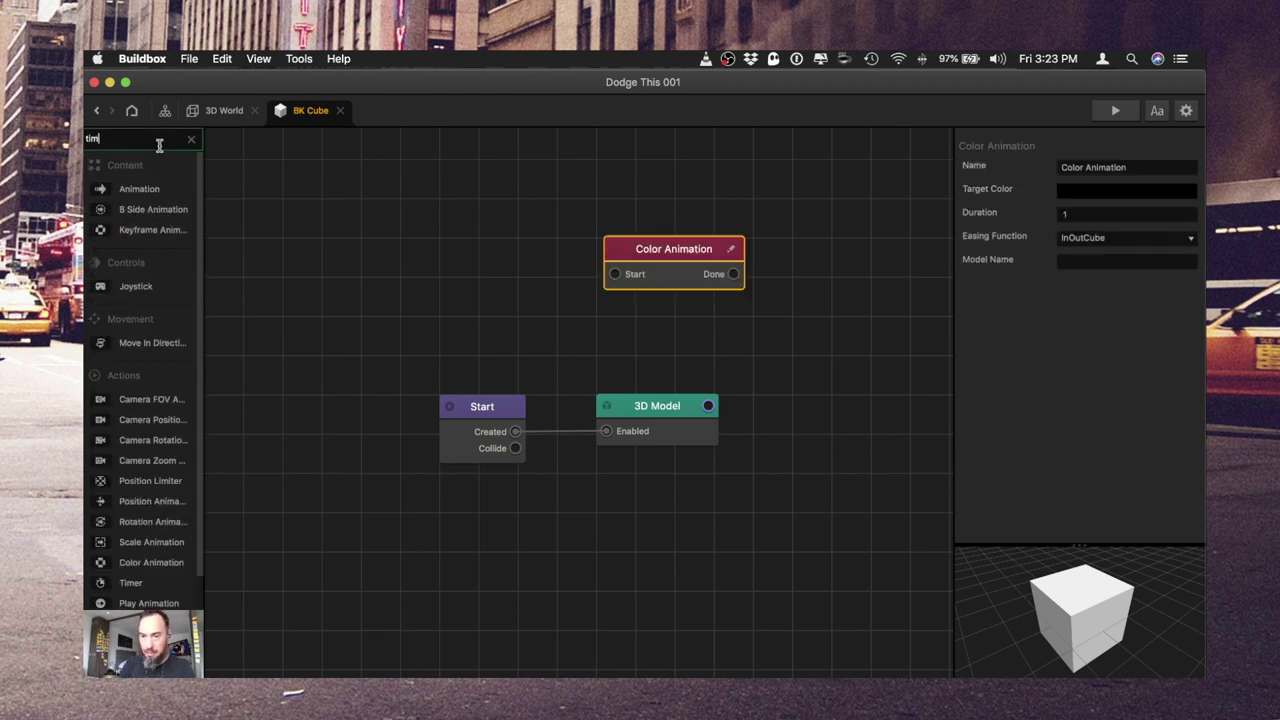
text(e)
drag(131, 189, 774, 234)
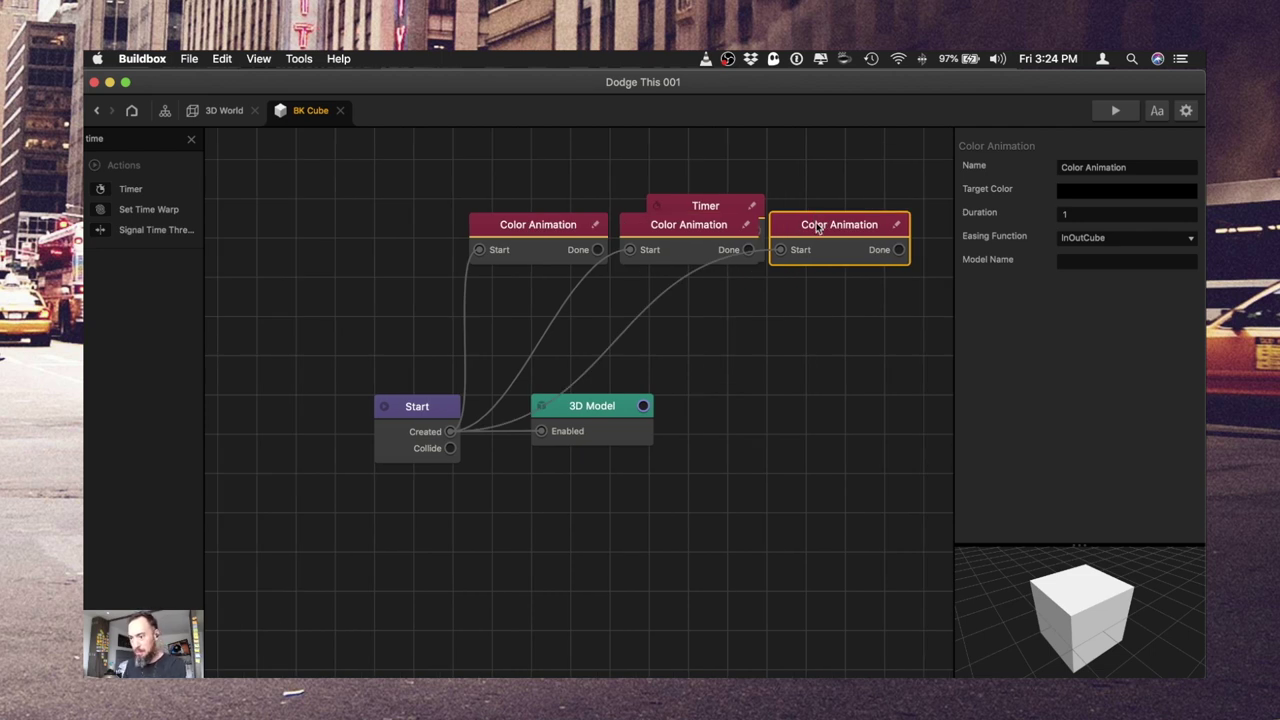
click(741, 208)
key(Delete)
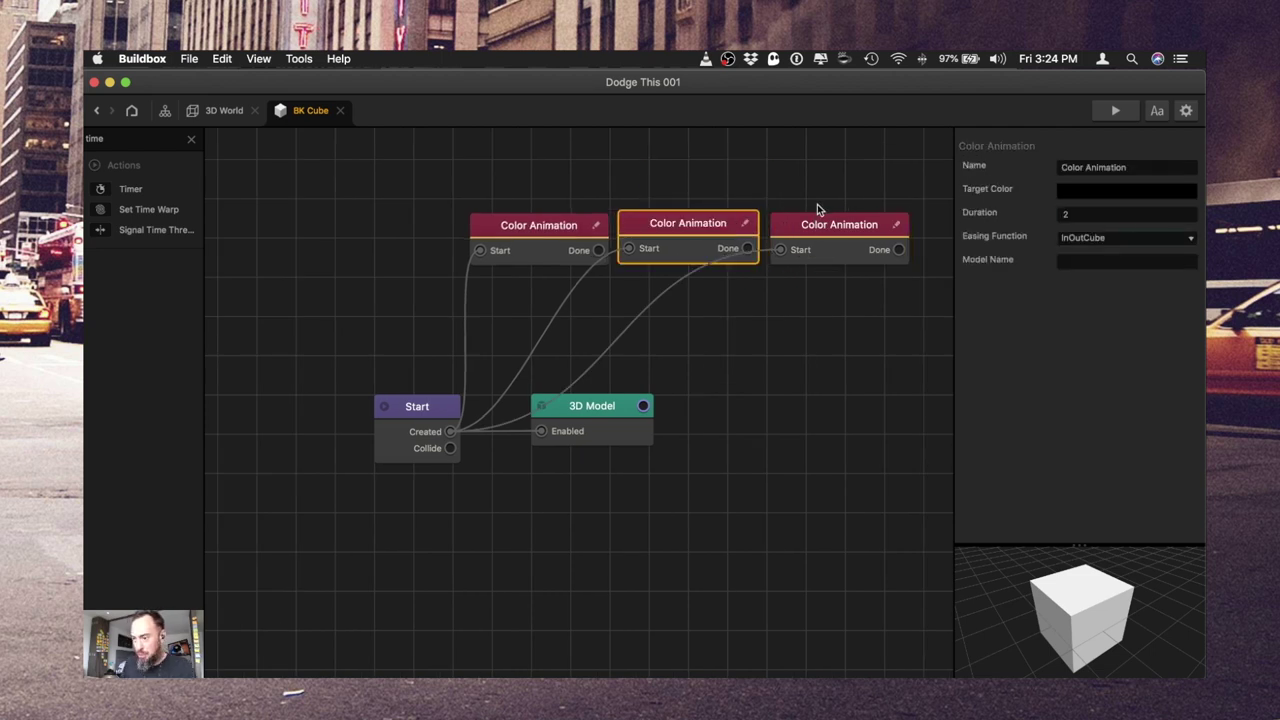
- Set the third Color Animation's duration to 2 and cut the Start node's links to the second and third Color Animations
click(900, 225)
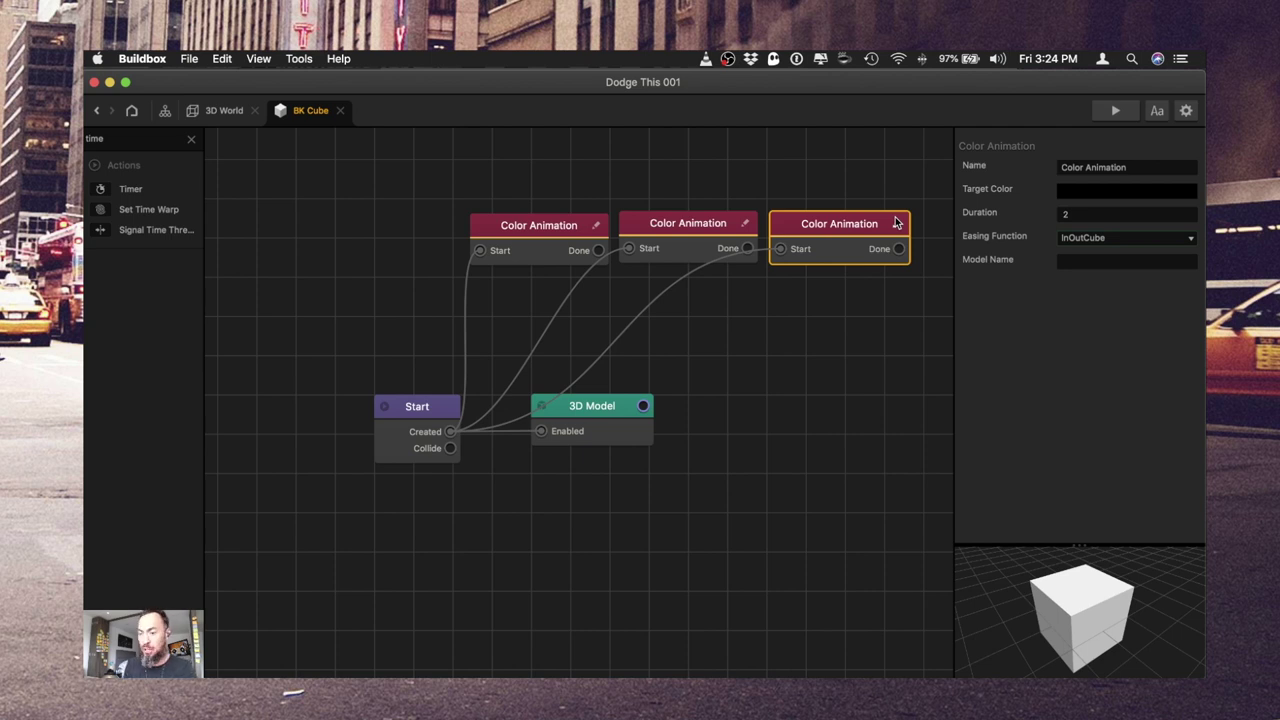
drag(557, 322, 614, 328)
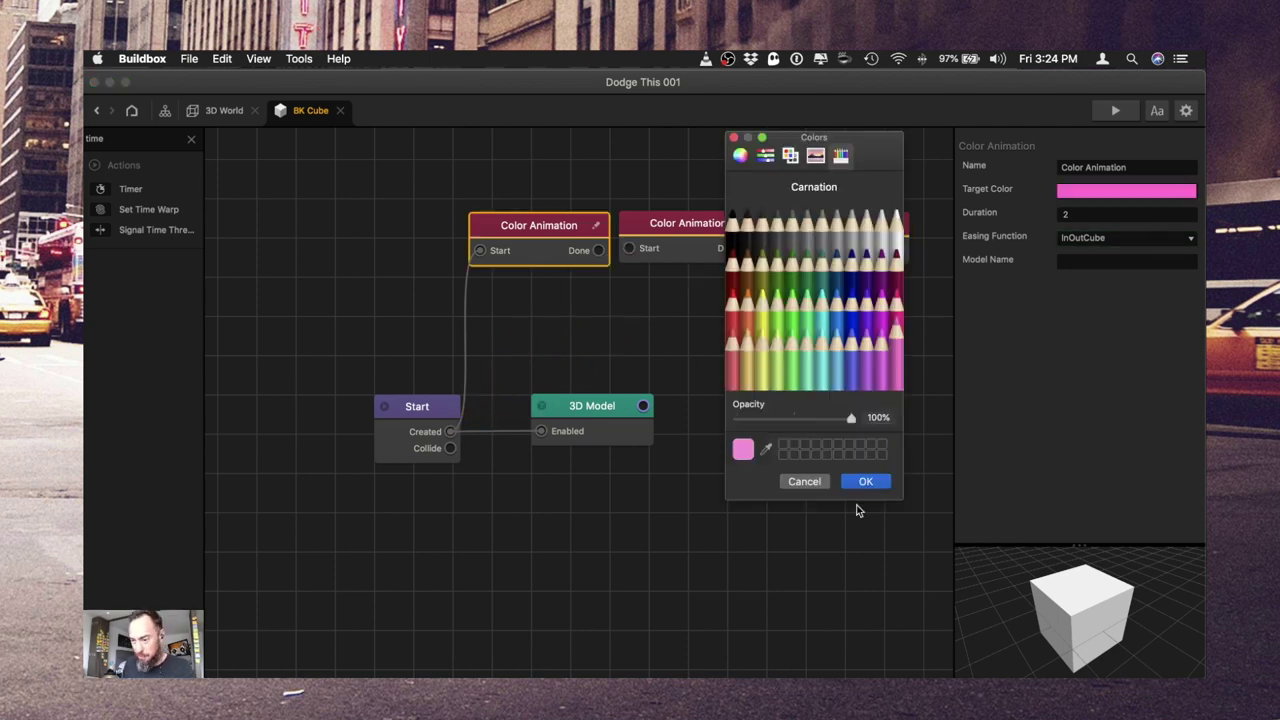
- Set the first Color Animation's target color to Carnation and the second's to Ice, linking the first's Done output to the second's Start input
click(865, 481)
drag(599, 250, 630, 248)
click(654, 244)
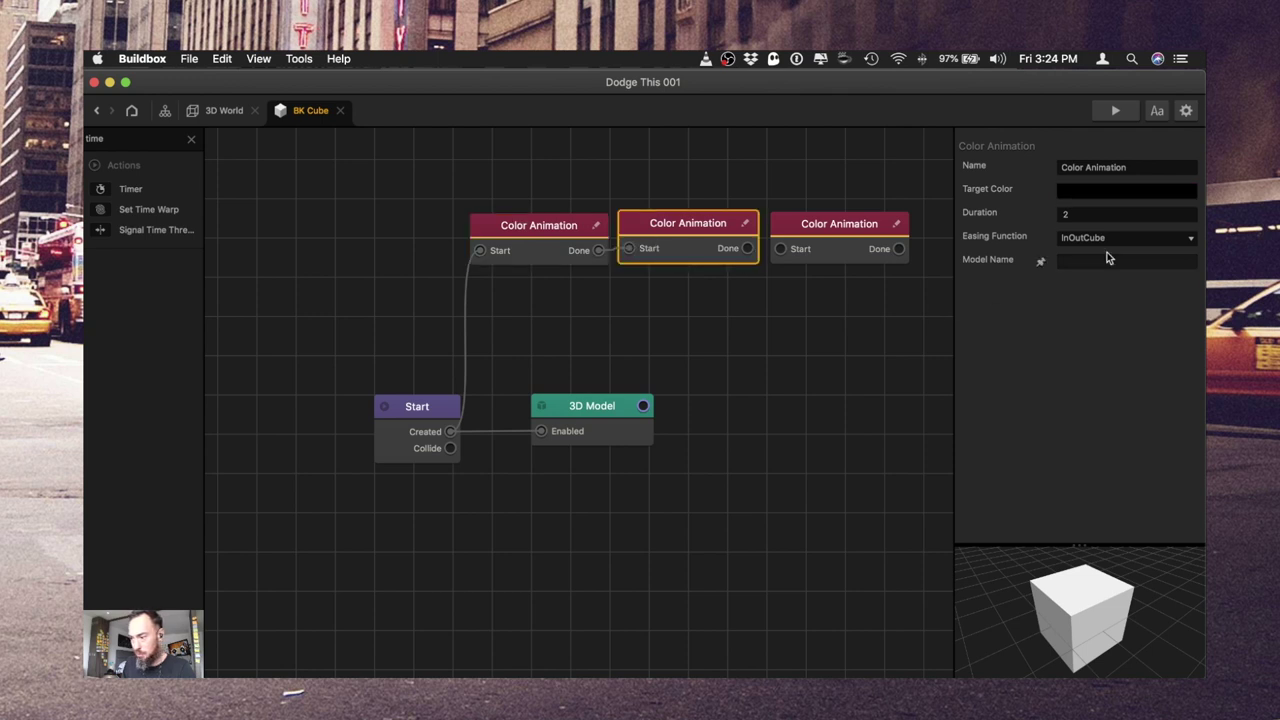
click(1126, 190)
click(821, 385)
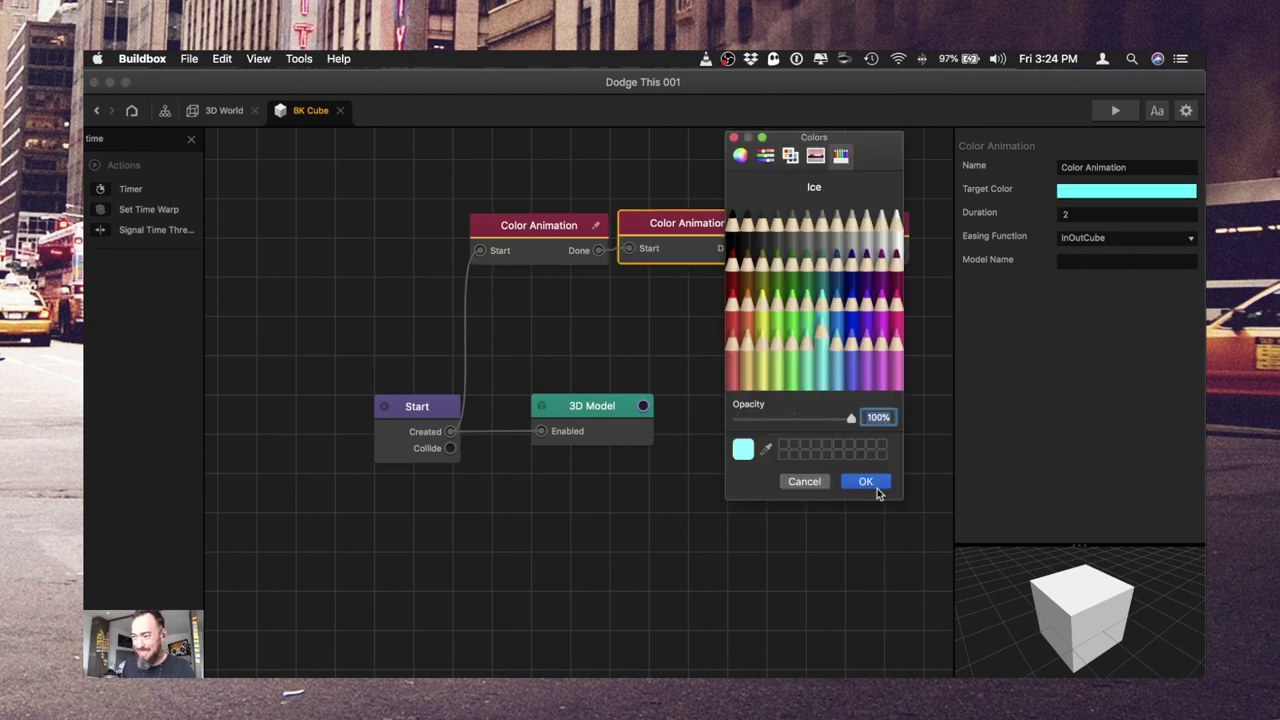
click(876, 489)
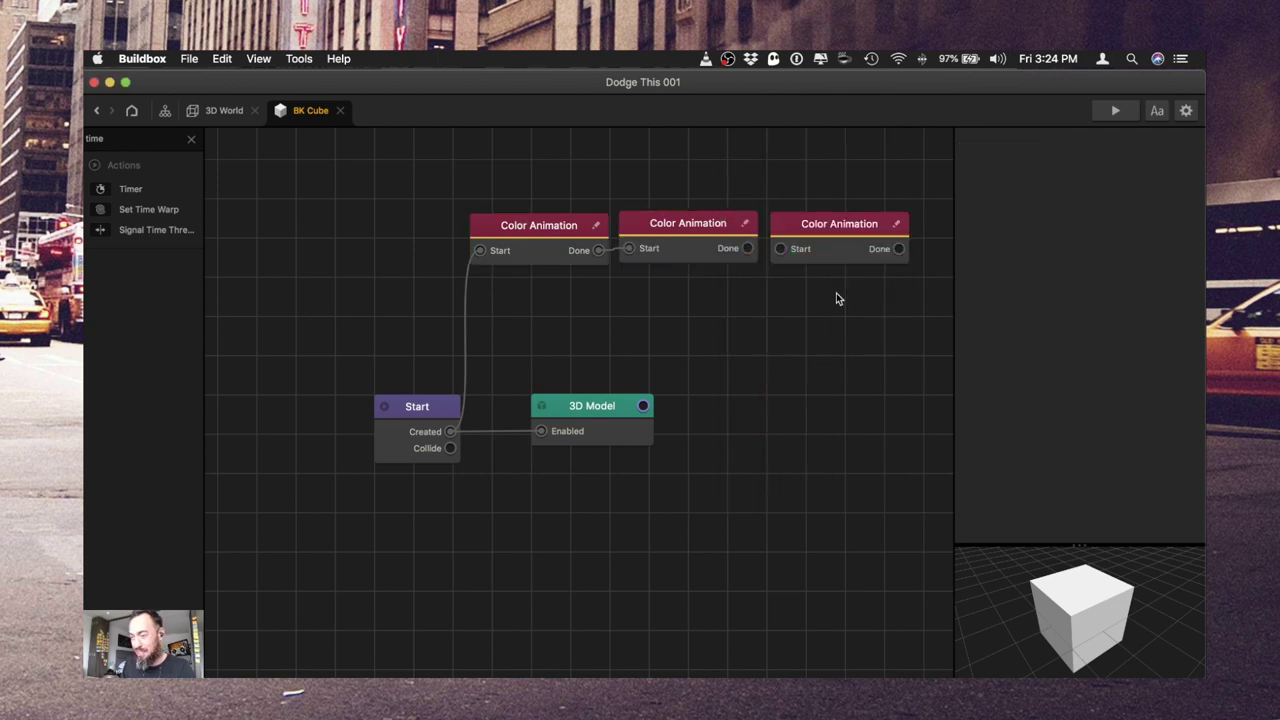
- Set the third Color Animation's target color to a light red
click(842, 228)
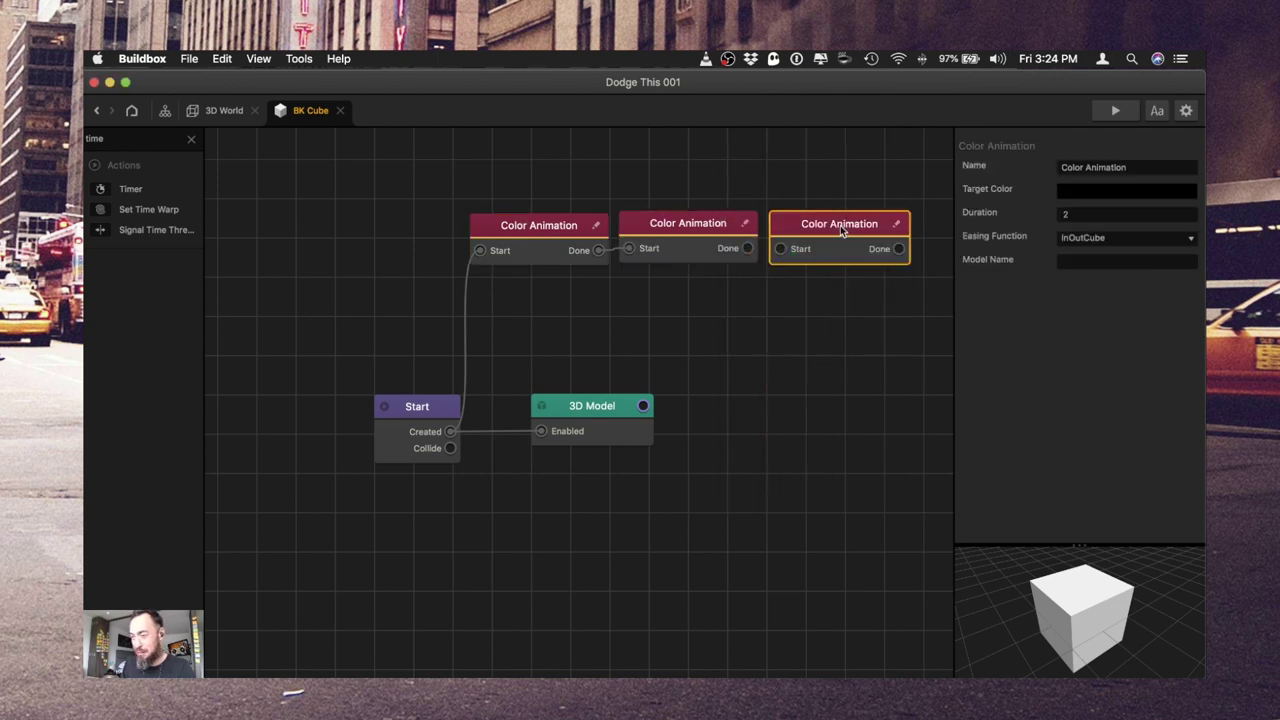
click(1150, 191)
click(746, 338)
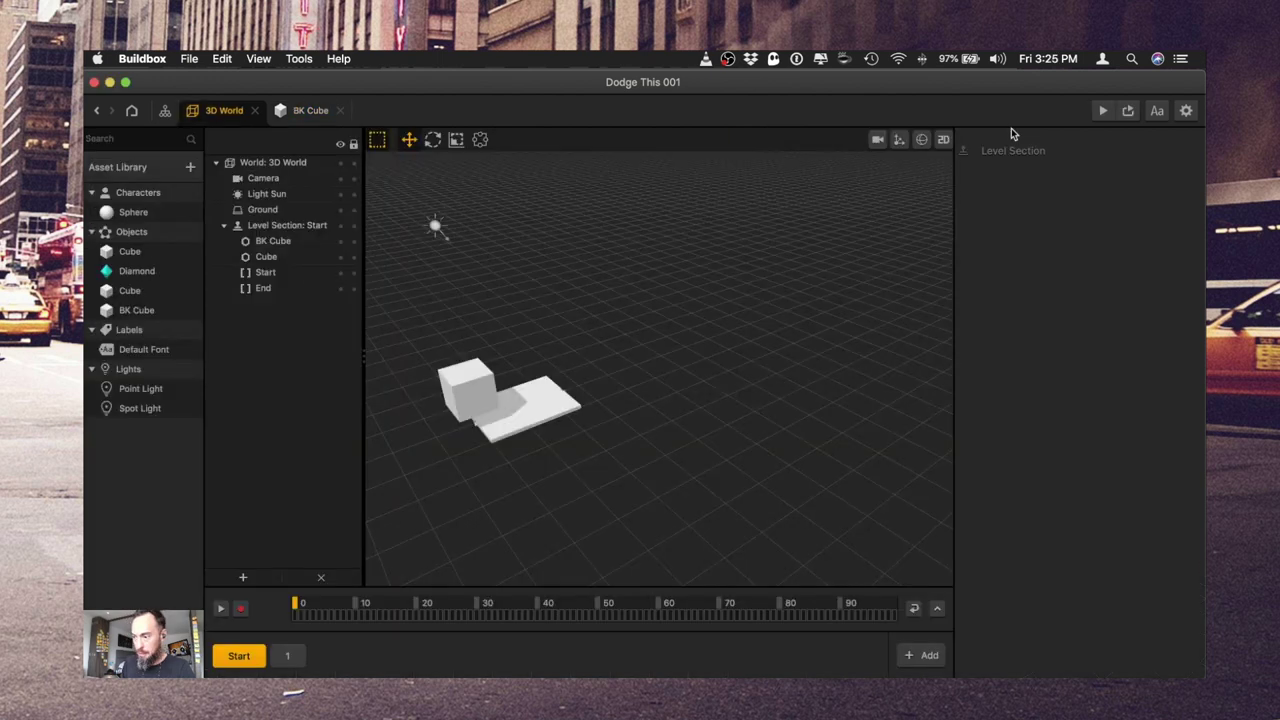
- Show the Start section through the game camera and run a preview of the game to check the platforms
click(875, 141)
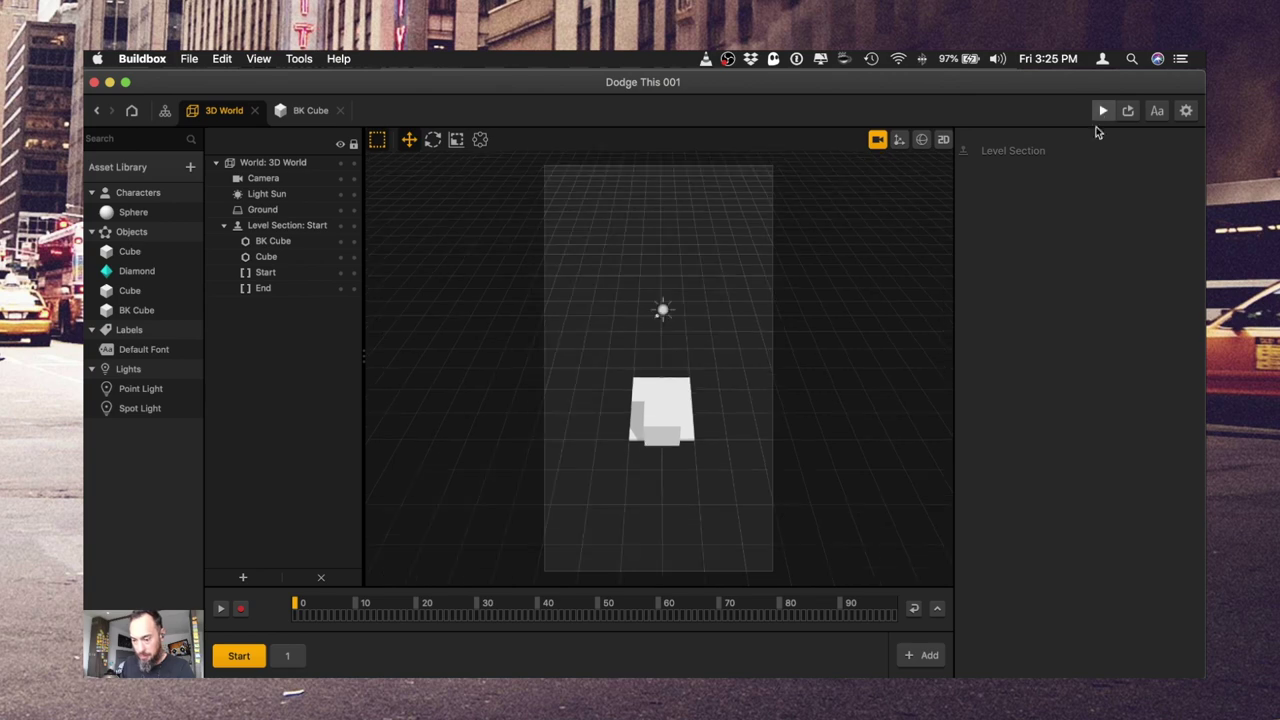
click(1102, 110)
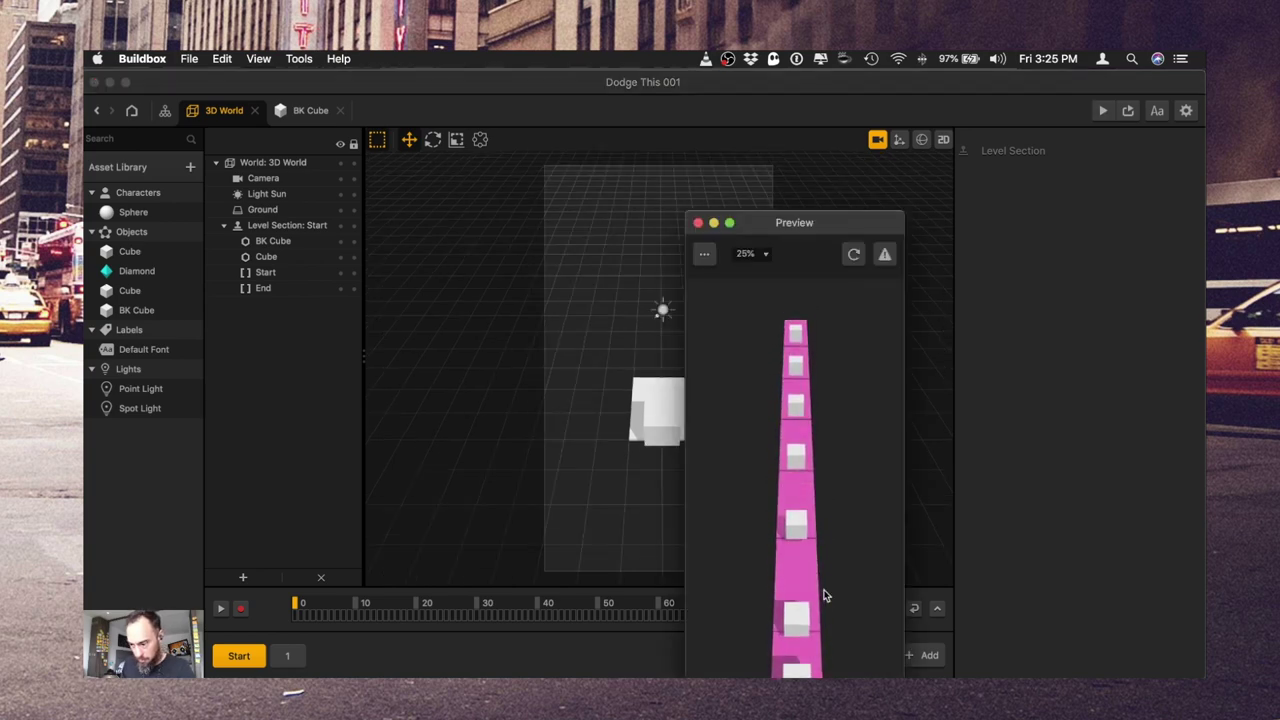
click(698, 222)
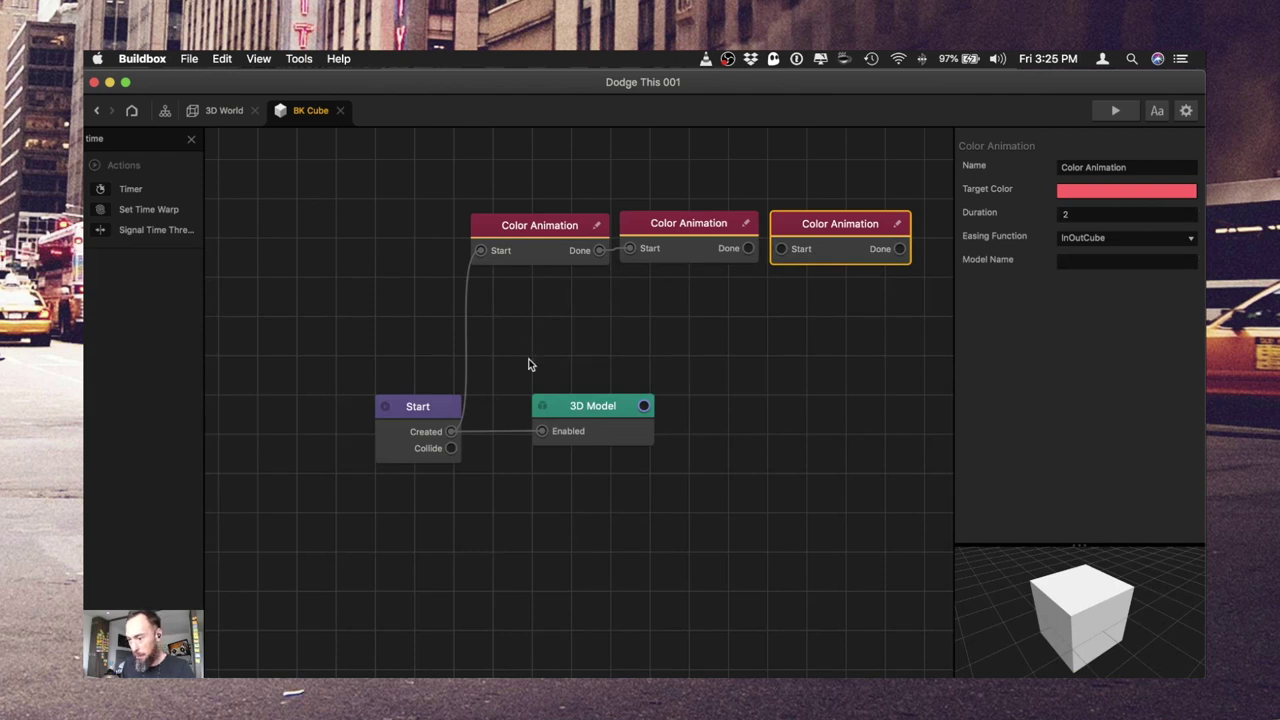
- Set the physics type of the BK Cube's Start node to Static
click(403, 427)
click(1080, 202)
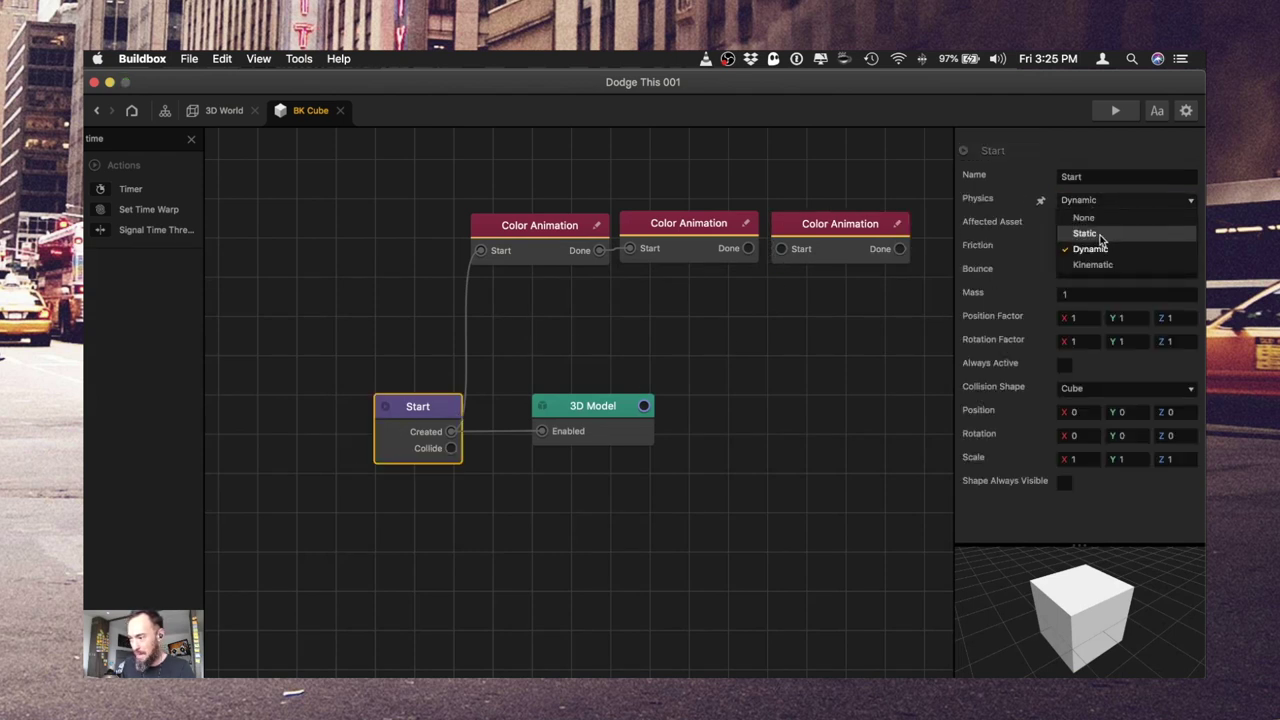
click(1085, 229)
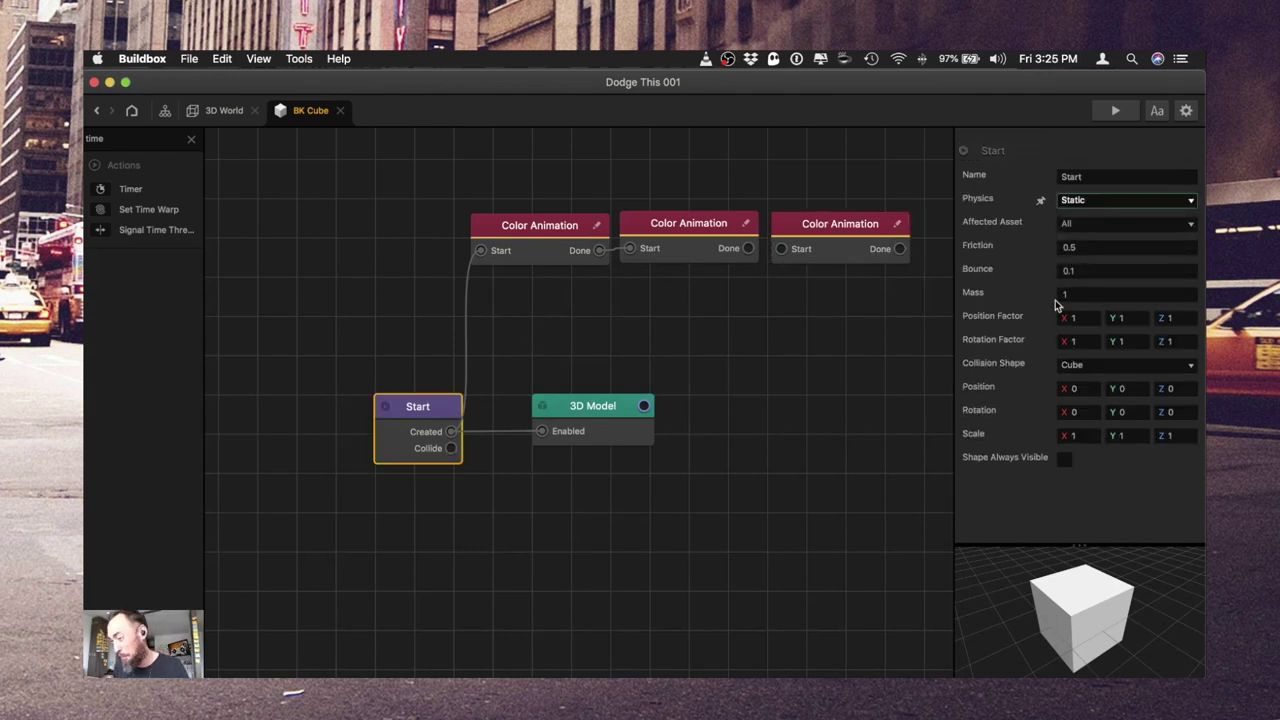
- Place the Sphere character on the platform in the Start section and set its X position to 0
click(220, 110)
drag(157, 219, 520, 426)
drag(1094, 177, 994, 183)
text(0)
key(Tab)
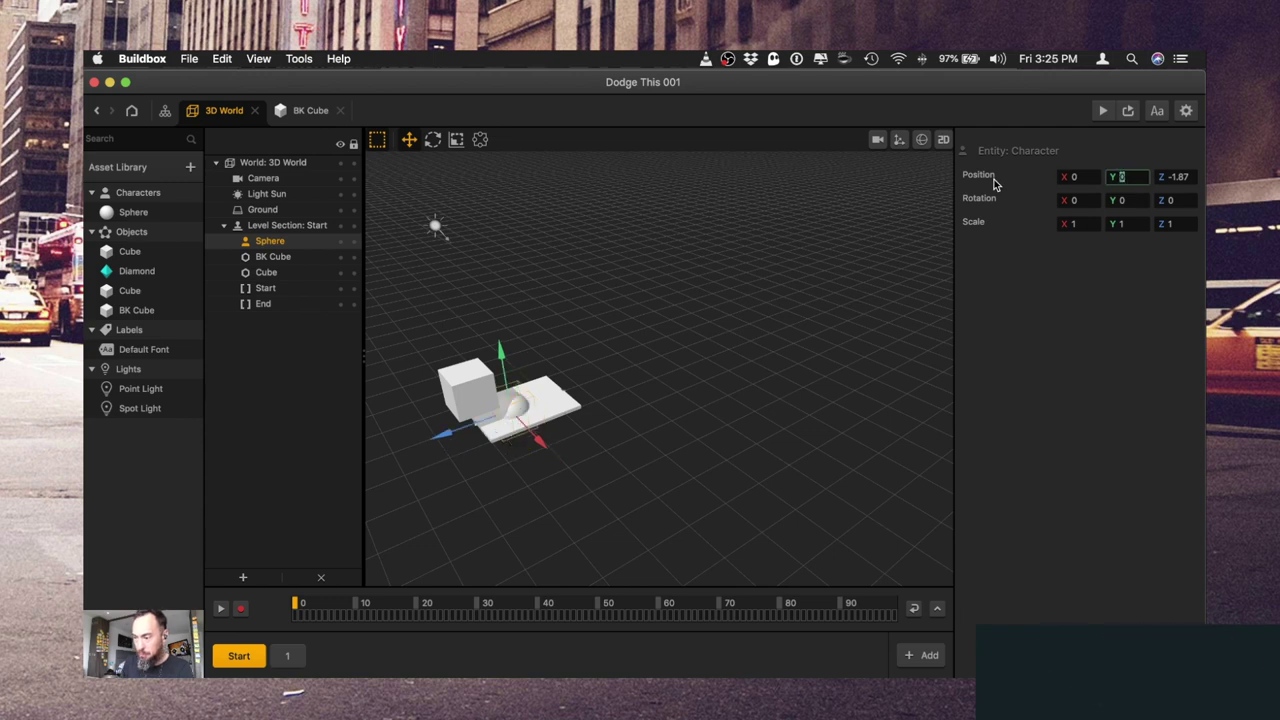
- Delete the white Cube from the Start section and section 1, and scale the Sphere to 0.5 on all axes
click(455, 382)
key(Delete)
click(514, 411)
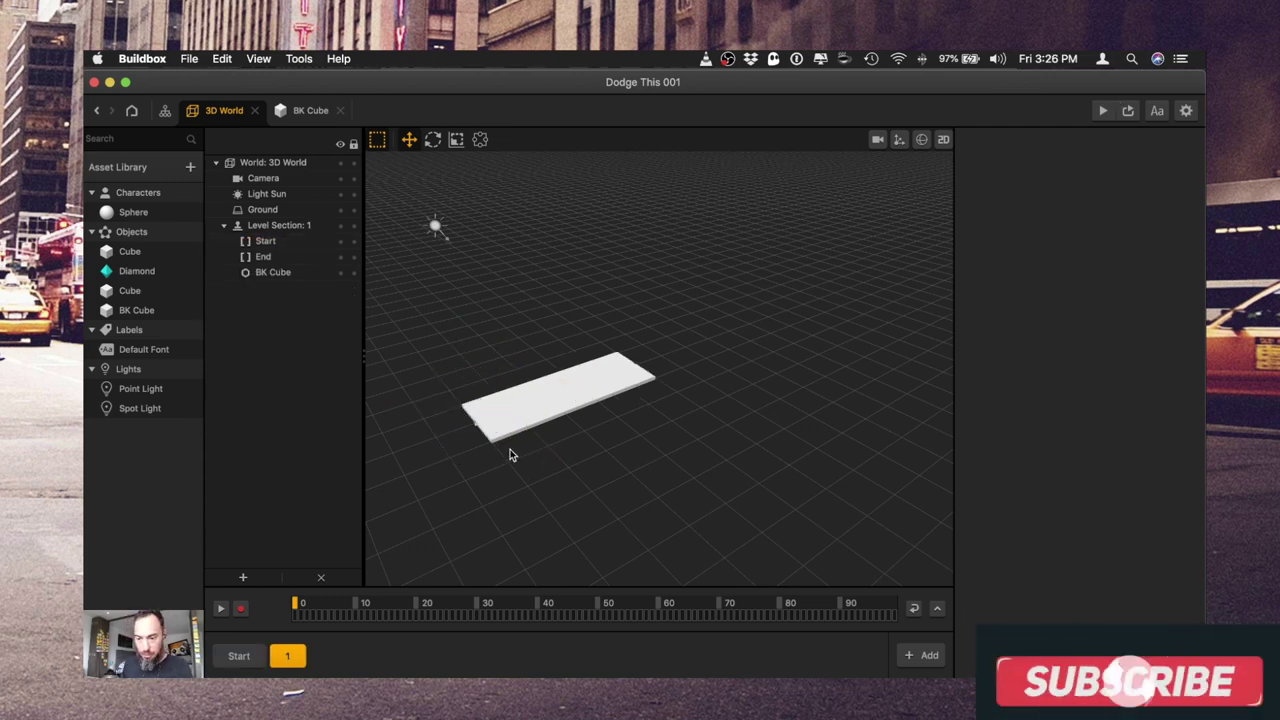
right_drag(509, 451, 562, 450)
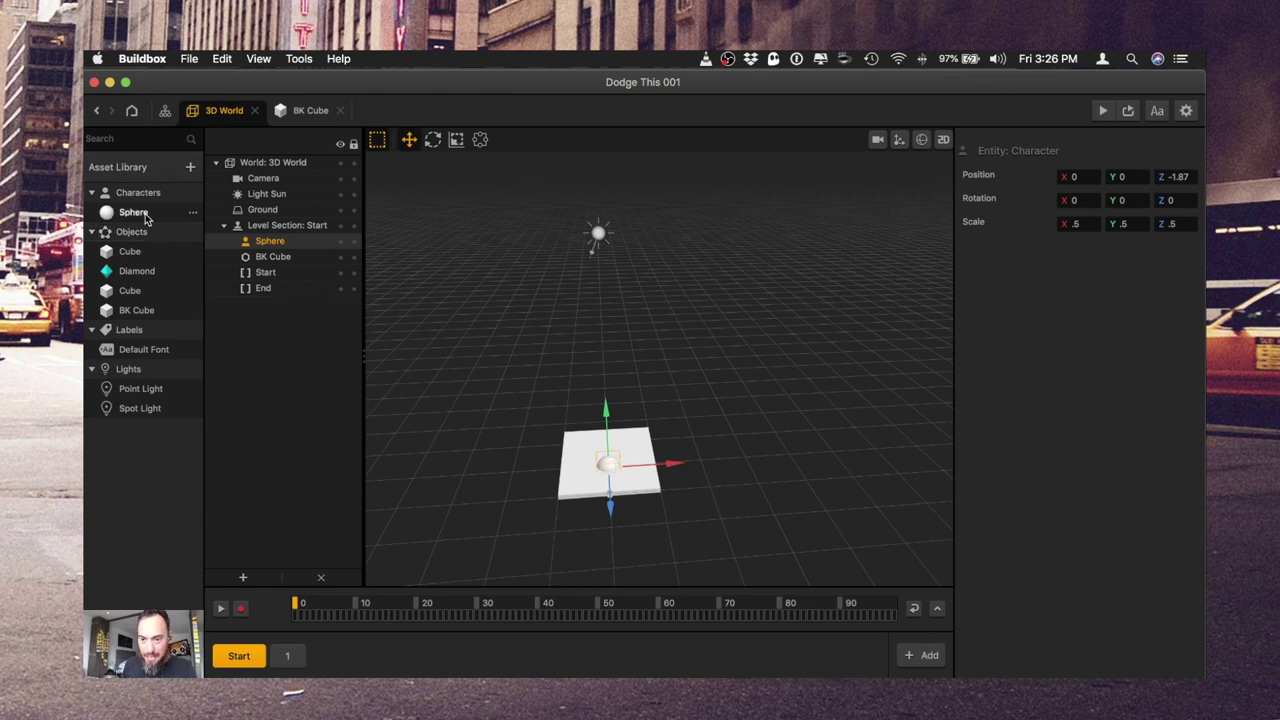
- Rename the Sphere character asset "Player" and set its physics type to Kinematic
click(140, 213)
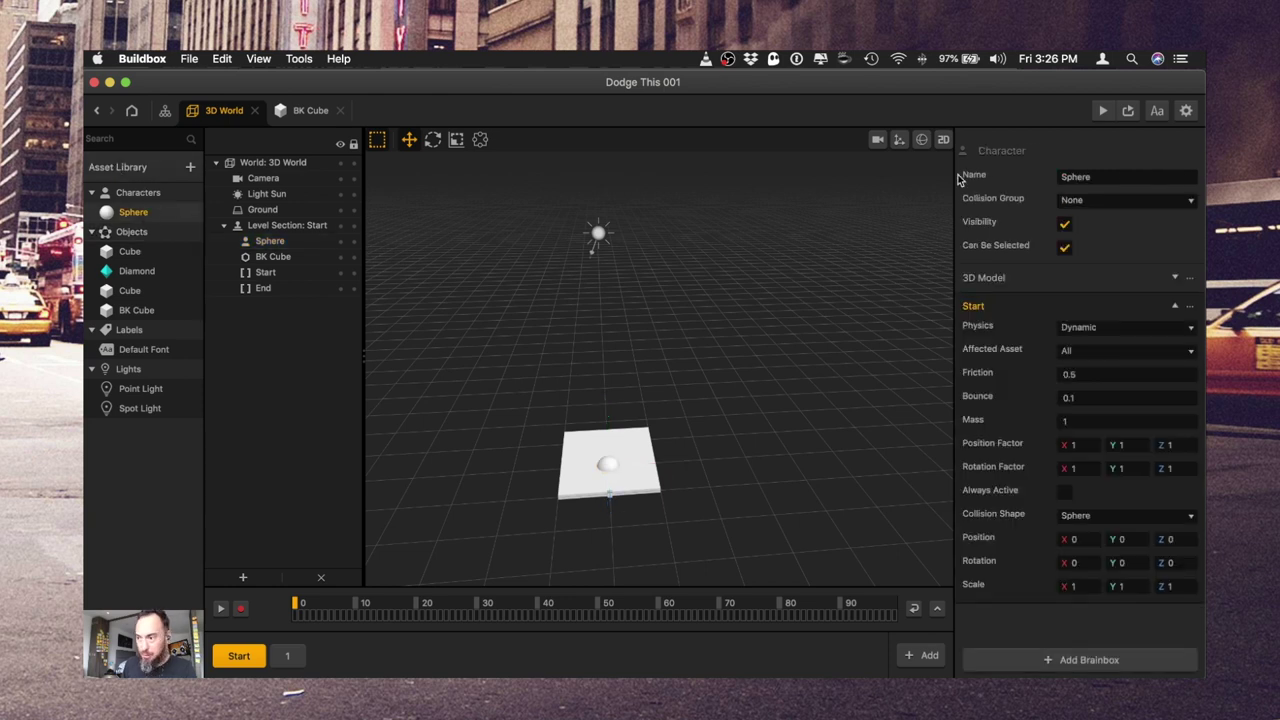
text(r)
key(Return)
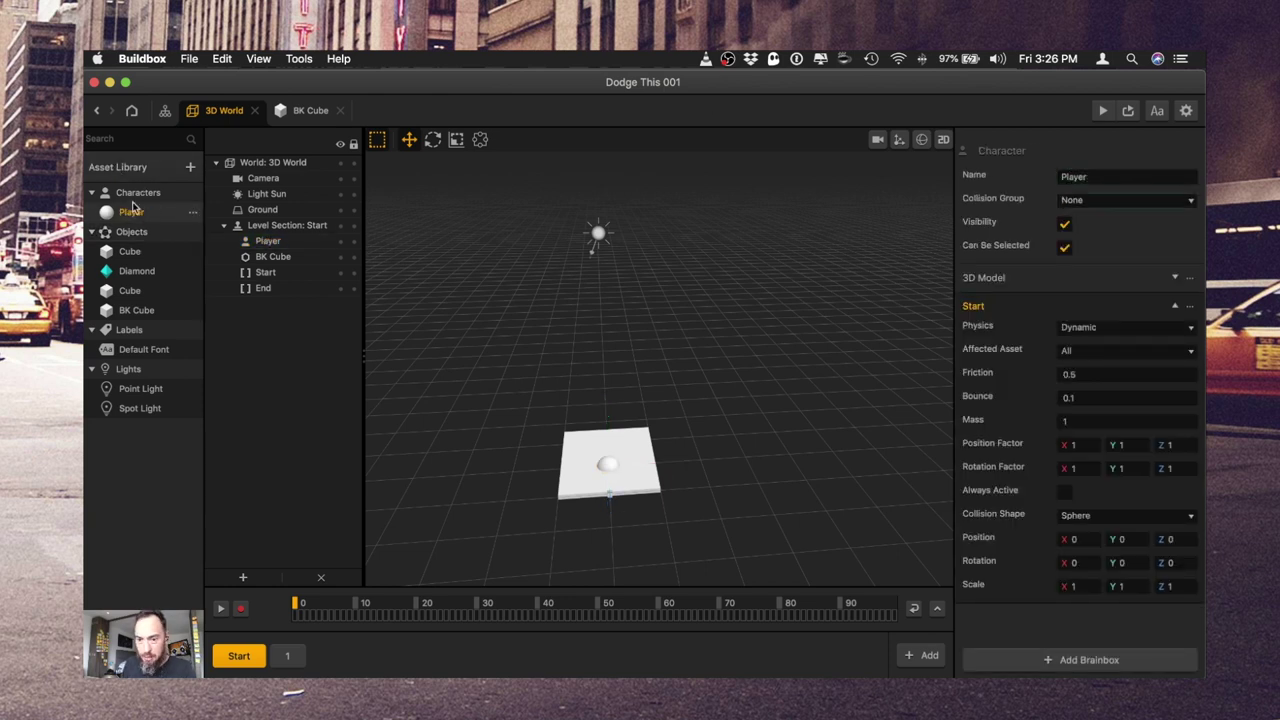
click(1106, 332)
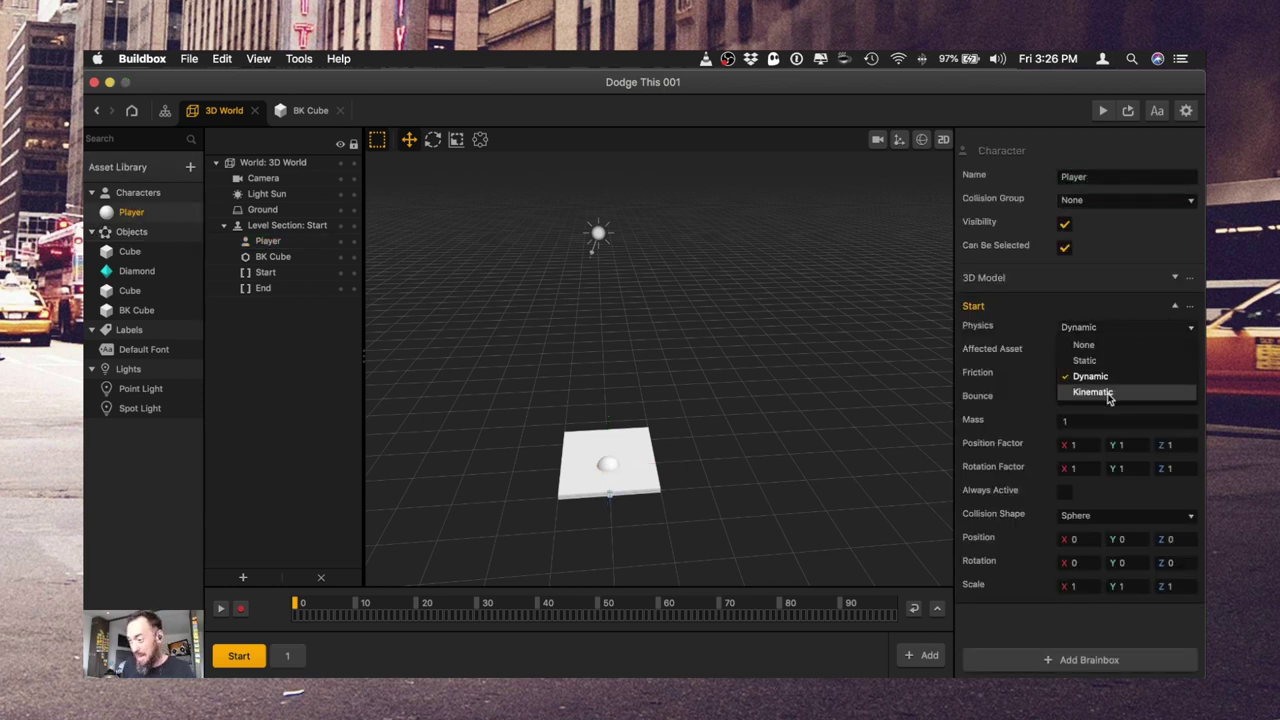
click(1112, 395)
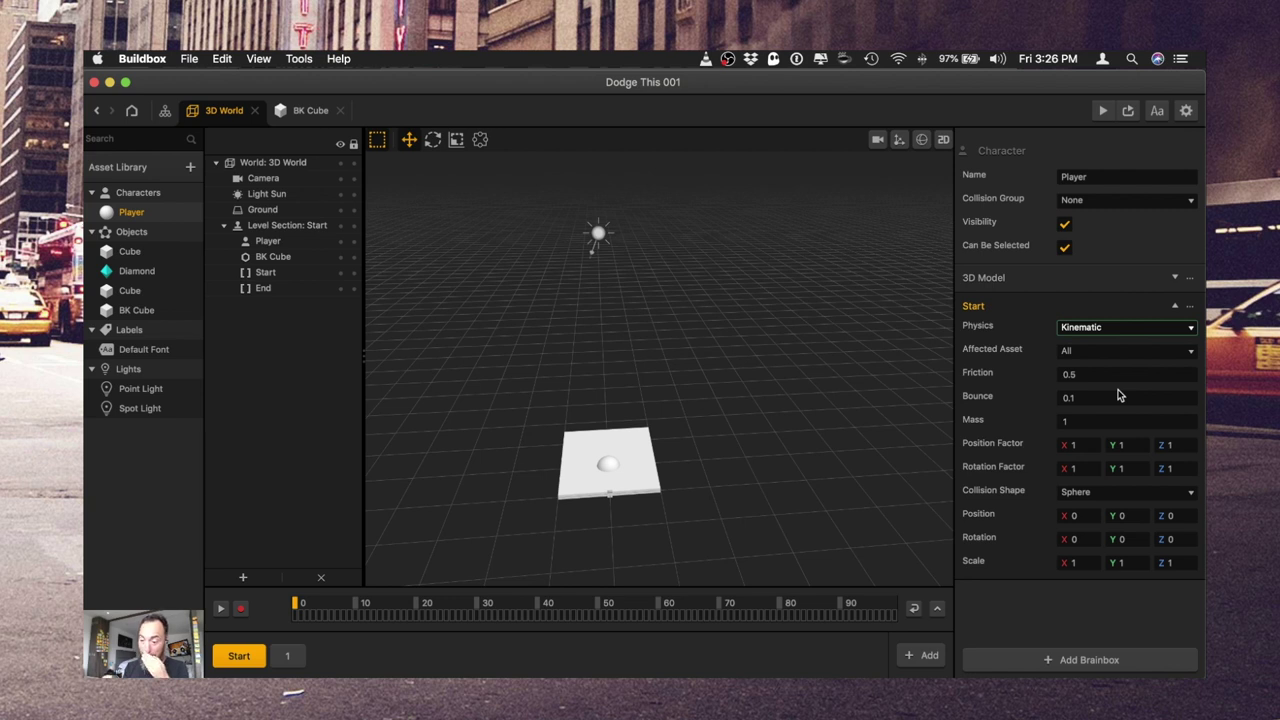
- Add a Touch Move control node to the Player's node graph, linked from the Start node's Created output
double_click(608, 463)
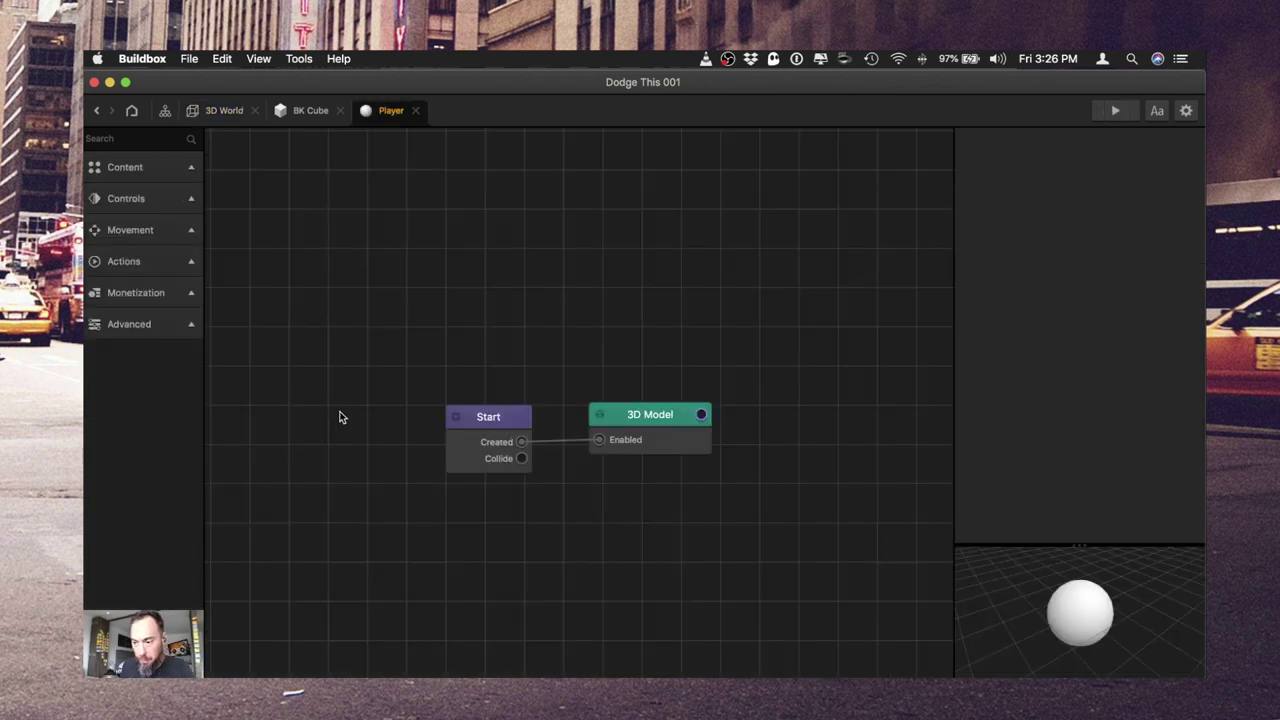
click(180, 178)
click(178, 180)
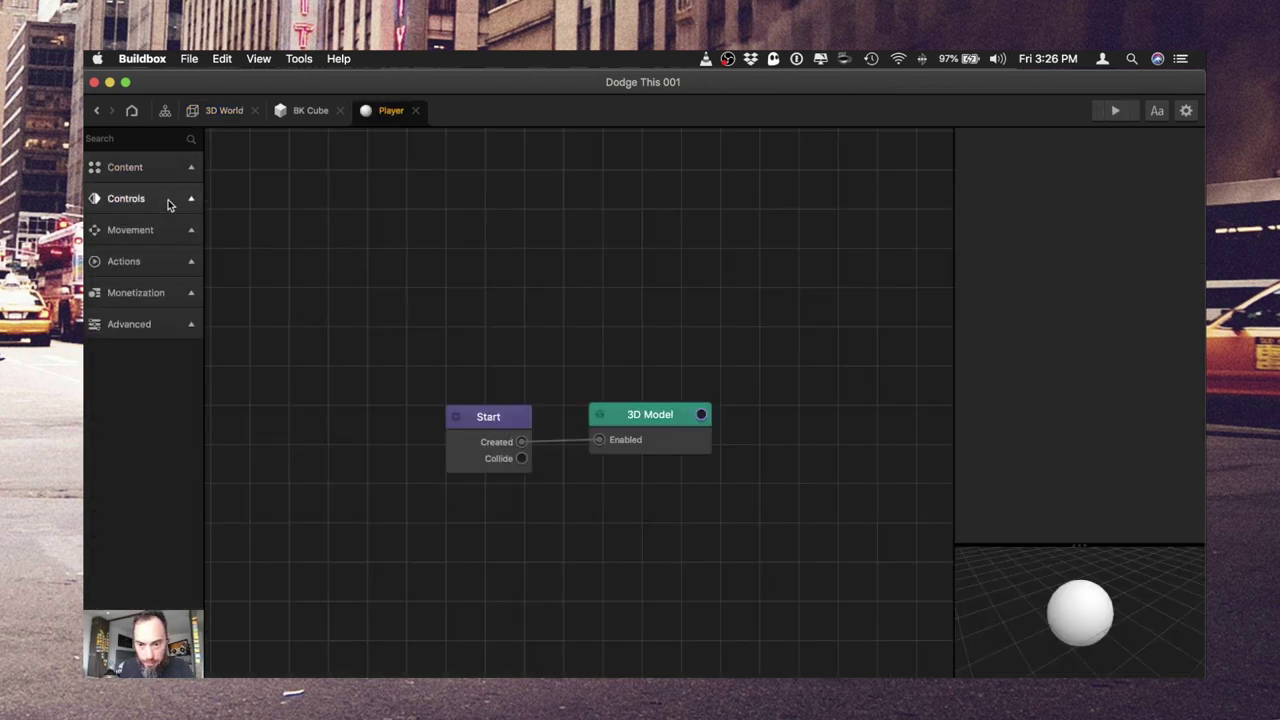
click(167, 204)
- Set the Touch Move node's sensitivity to 1 for X and 0 for Y
key(Tab)
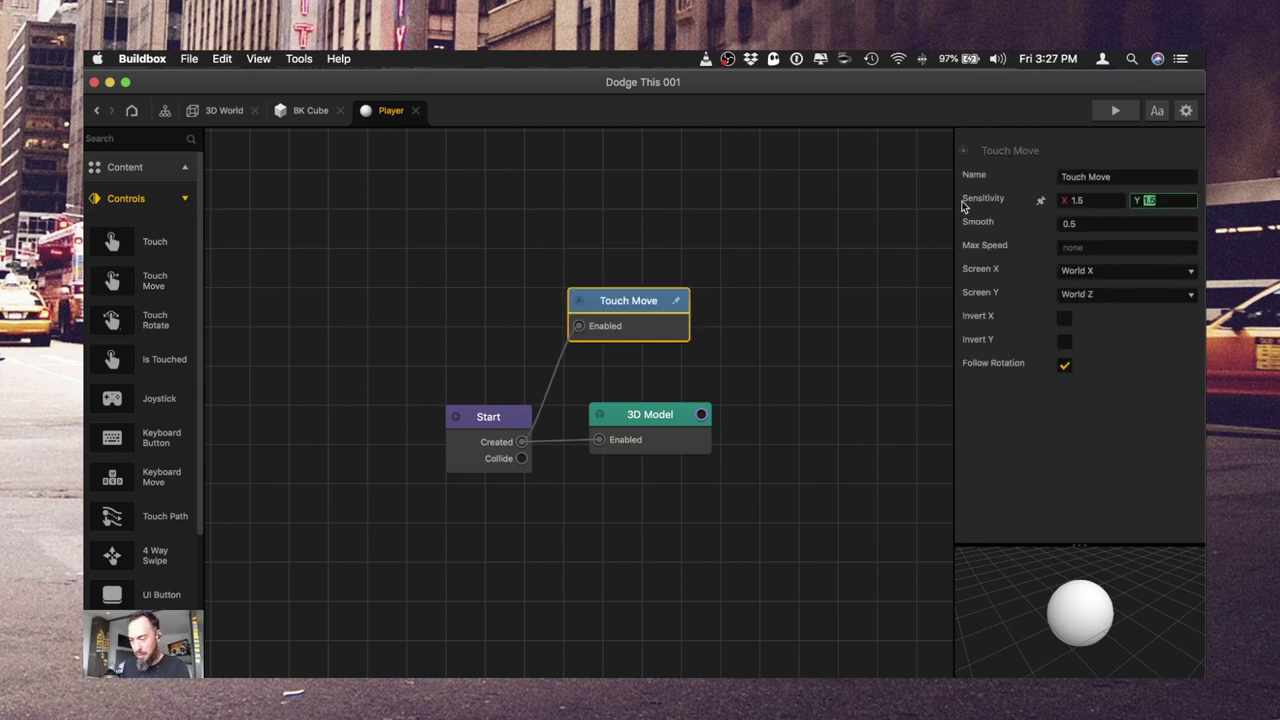
key(Tab)
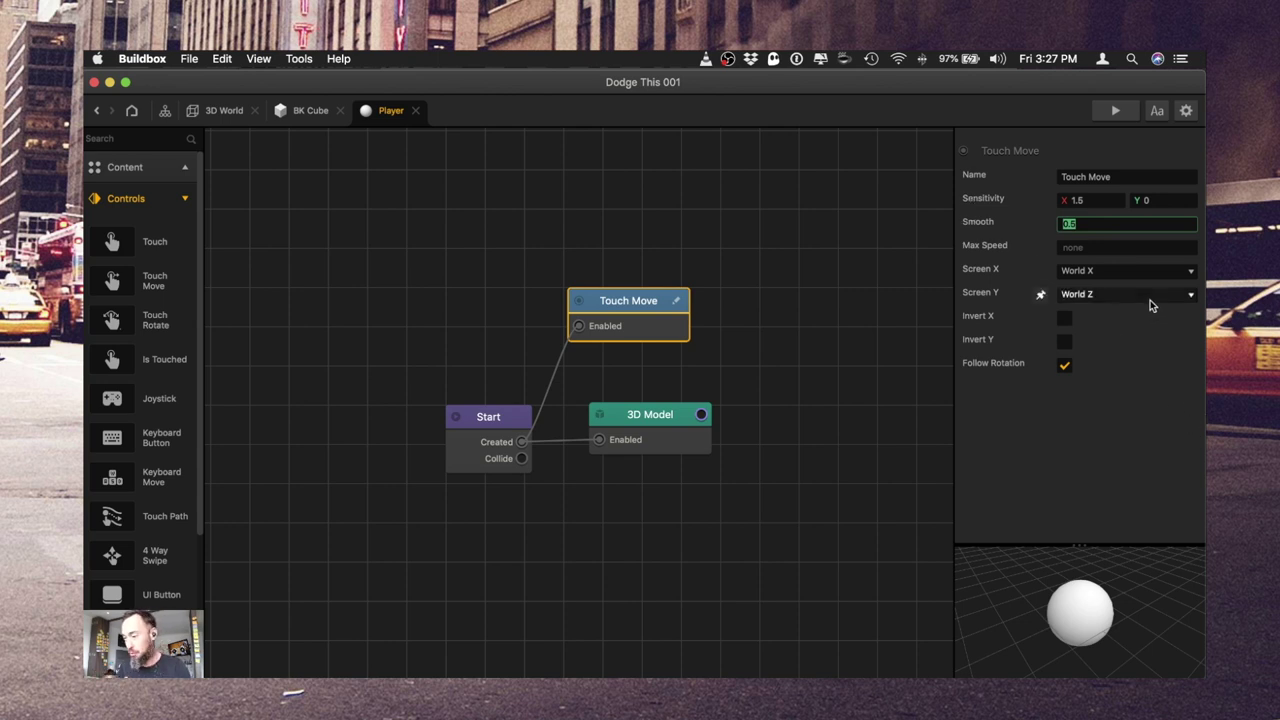
click(1097, 198)
text(1)
key(Tab)
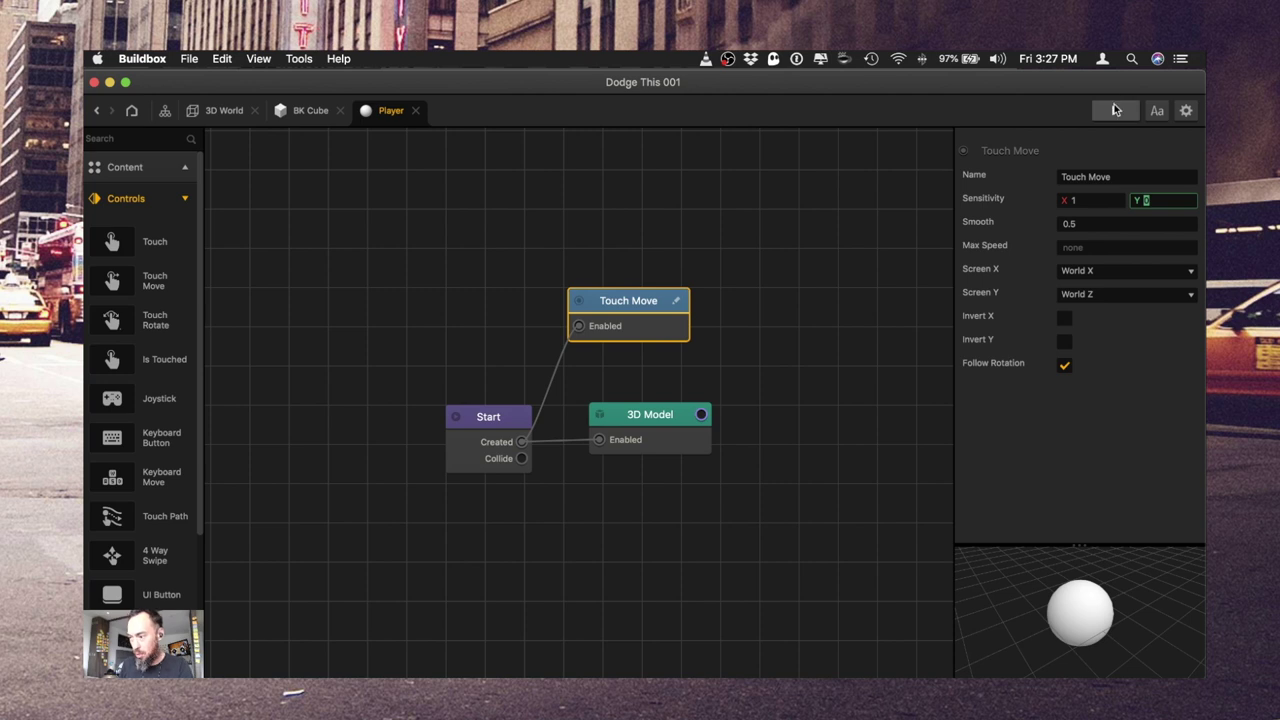
- Preview the game and test moving the Player sideways by touch
click(1115, 110)
mouse_move(798, 644)
mouse_down()
mouse_move(768, 649)
mouse_move(834, 651)
mouse_move(749, 654)
mouse_move(810, 657)
mouse_up()
click(698, 222)
- Add a Position Limiter node to the Player's graph, linked from the Start node's Created output, and save the project
click(122, 138)
text(posi)
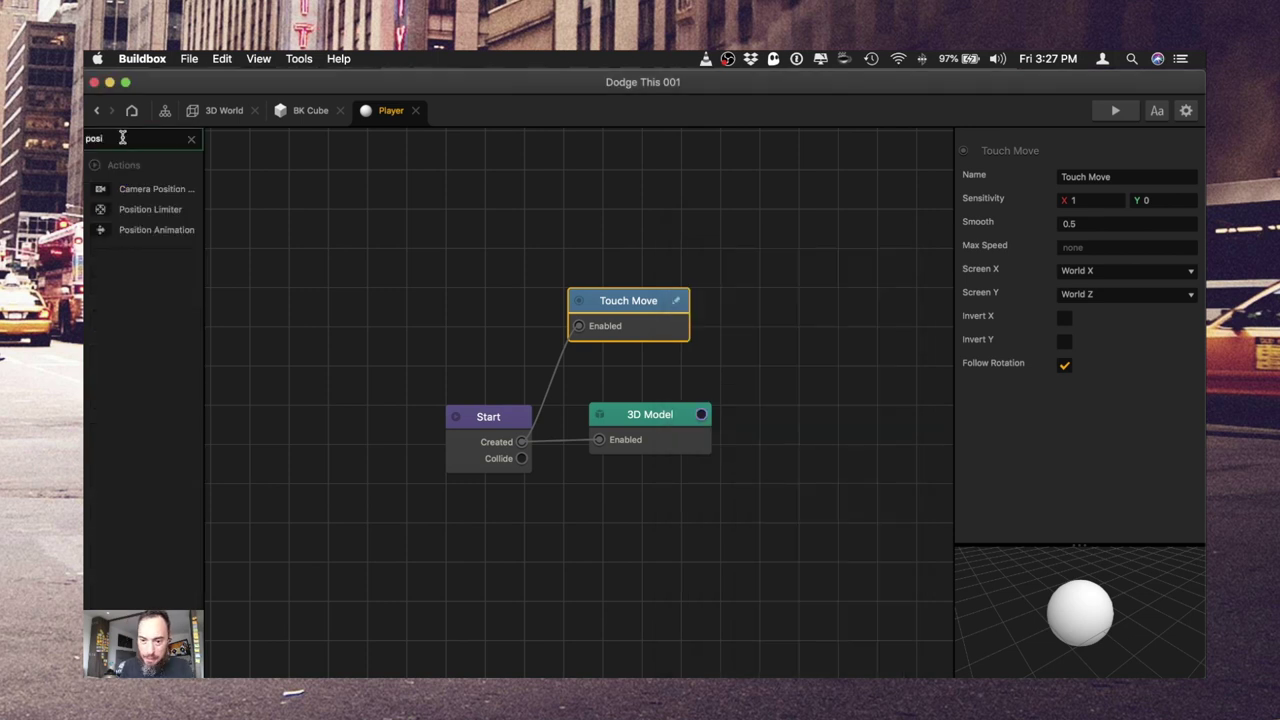
drag(150, 209, 600, 233)
key(super+s)
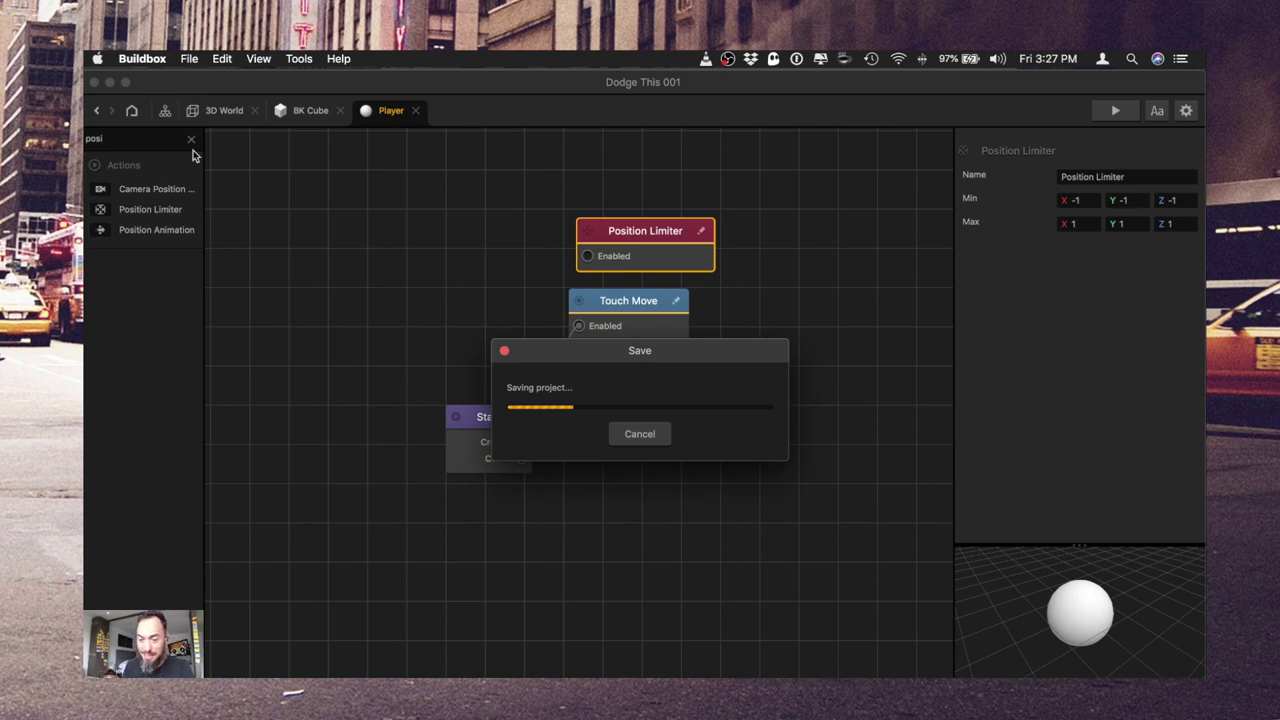
click(337, 323)
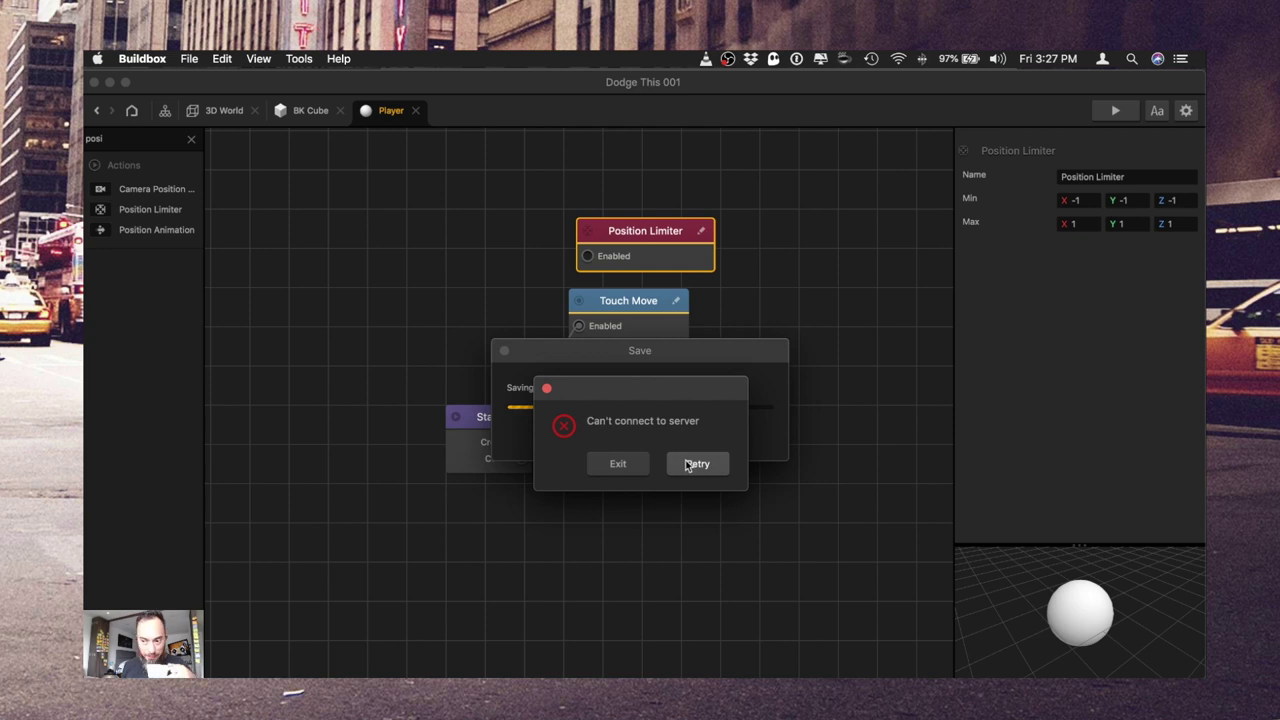
click(688, 464)
- Set the Position Limiter's X limits to -2 minimum and 2 maximum
double_click(1075, 200)
text(-2)
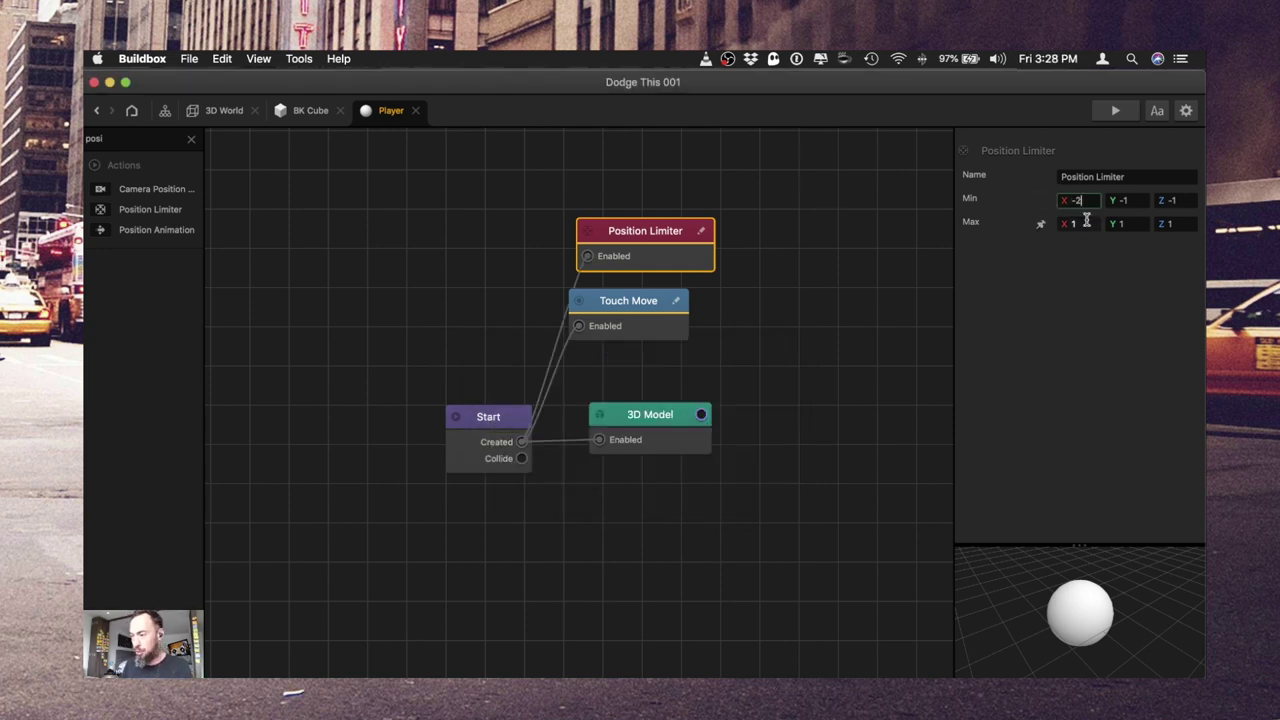
double_click(1075, 223)
text(2)
key(Tab)
double_click(1140, 199)
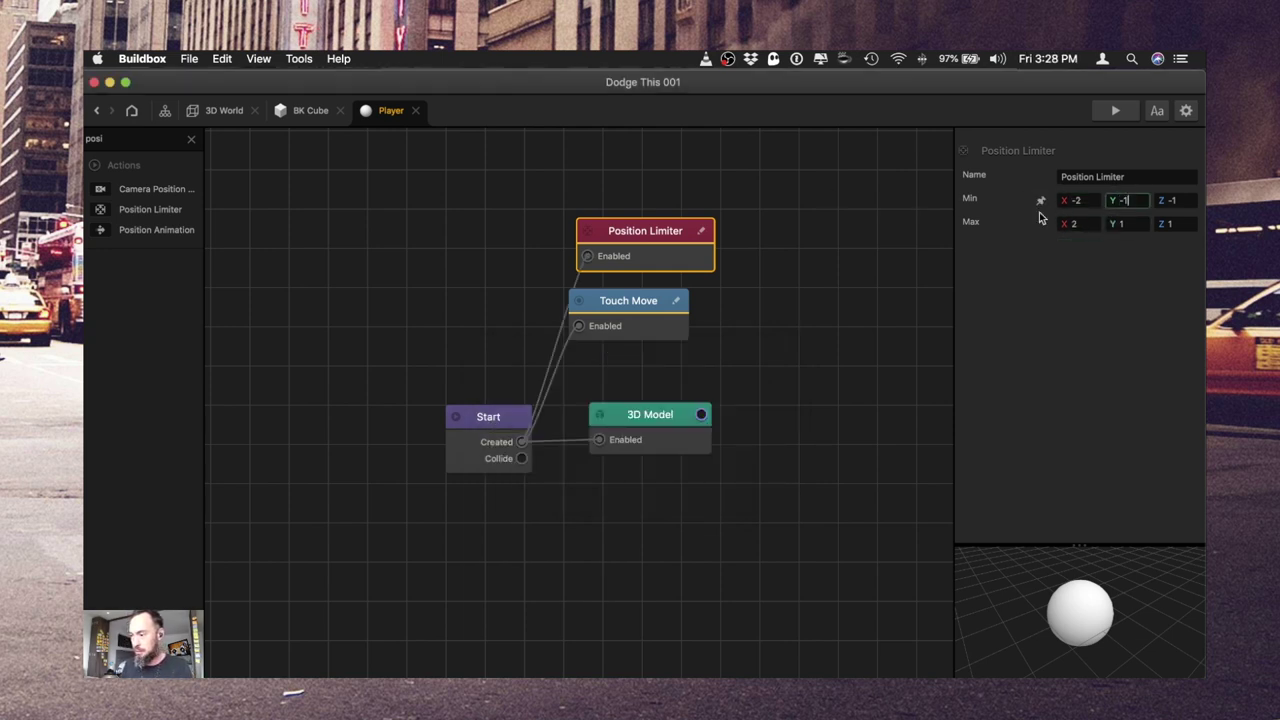
- Preview the game and test how far the Player can travel to both sides of the platform
click(1113, 112)
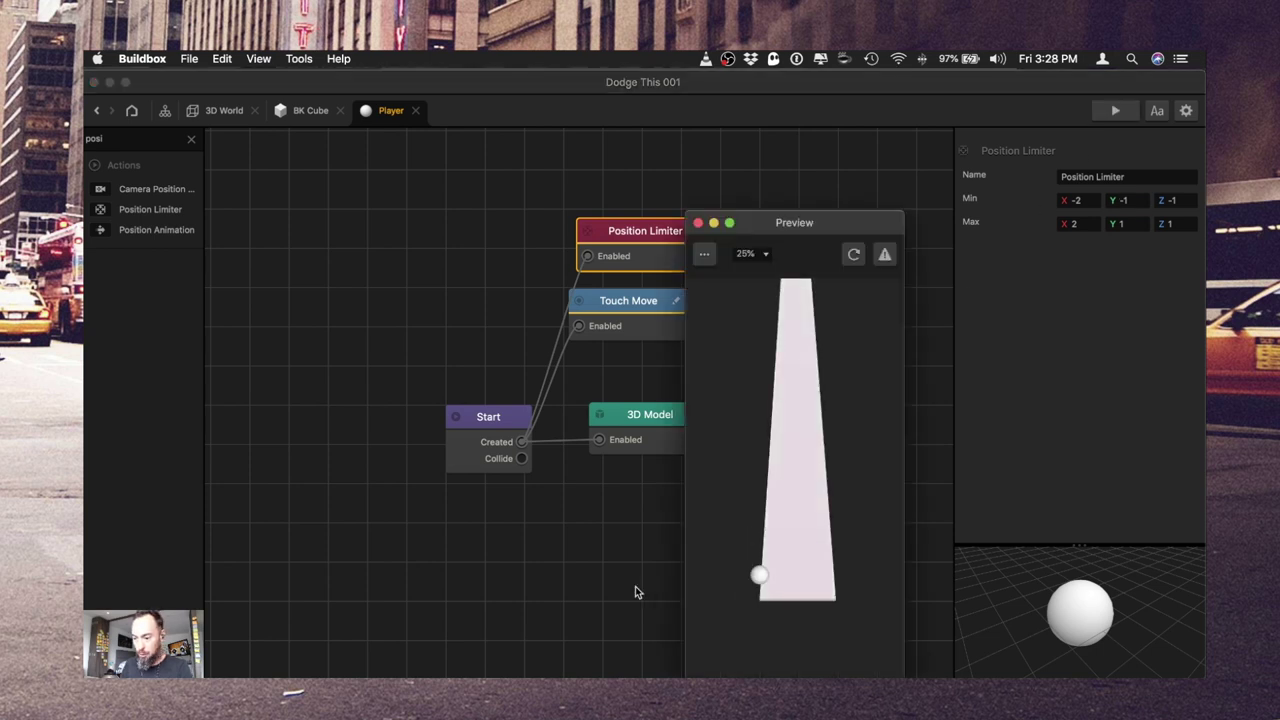
drag(645, 595, 352, 534)
click(352, 534)
drag(720, 606, 1141, 620)
click(866, 191)
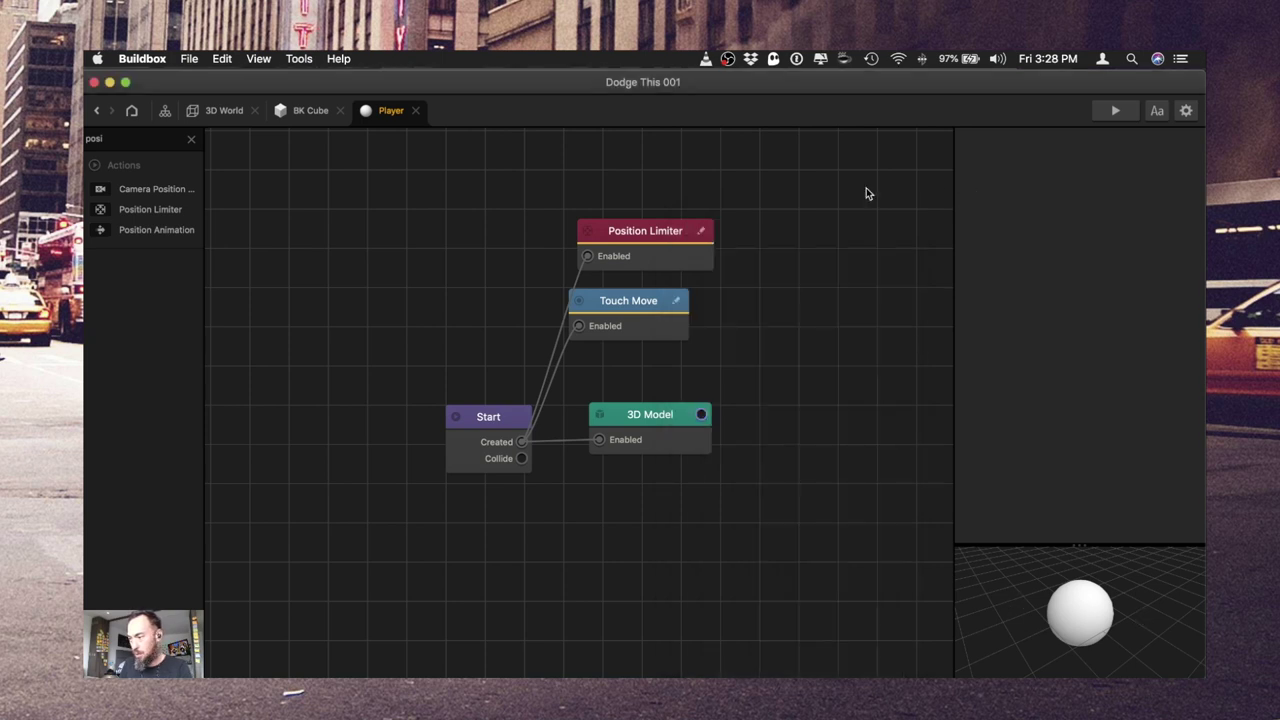
- Set the Position Limiter's minimum X to -4 and maximum X to 24
click(645, 238)
drag(1073, 201, 1120, 198)
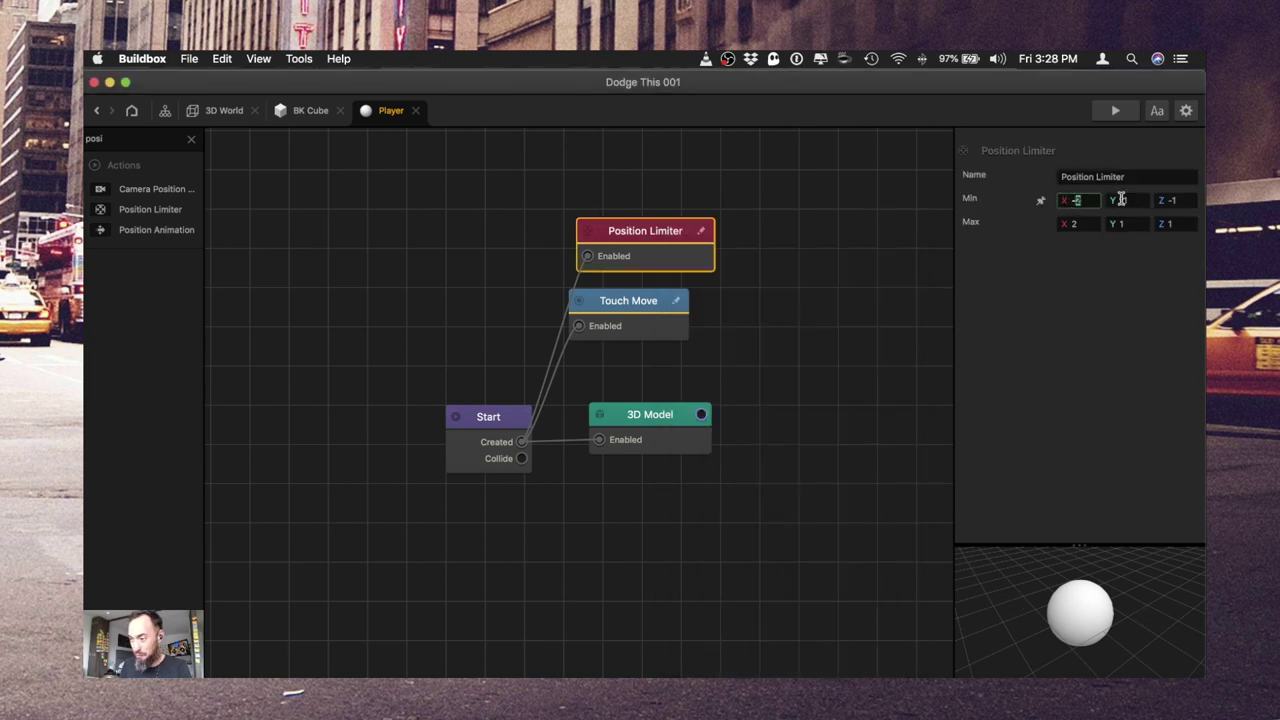
text(-4)
click(1078, 224)
text(4)
key(Tab)
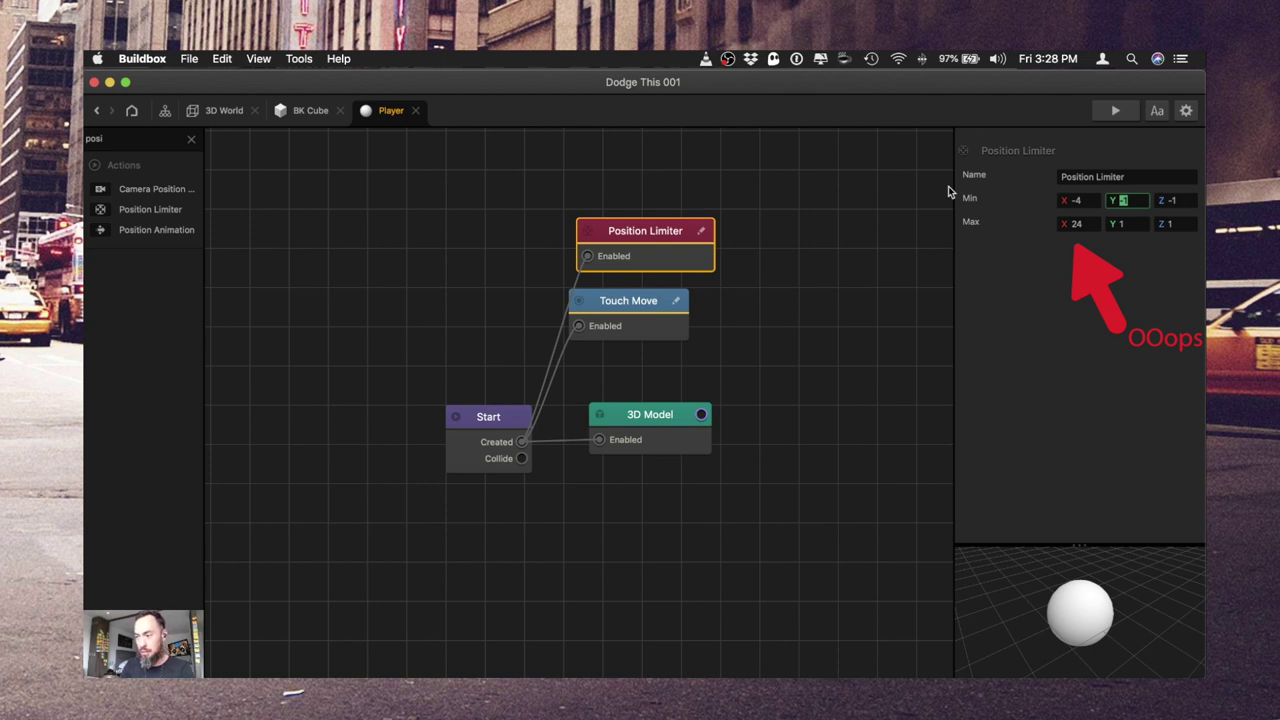
- Clear the Position Limiter's Y and Z values for both minimum and maximum, and test the Player's movement in a preview
key(BackSpace)
key(Tab)
key(BackSpace)
key(Tab)
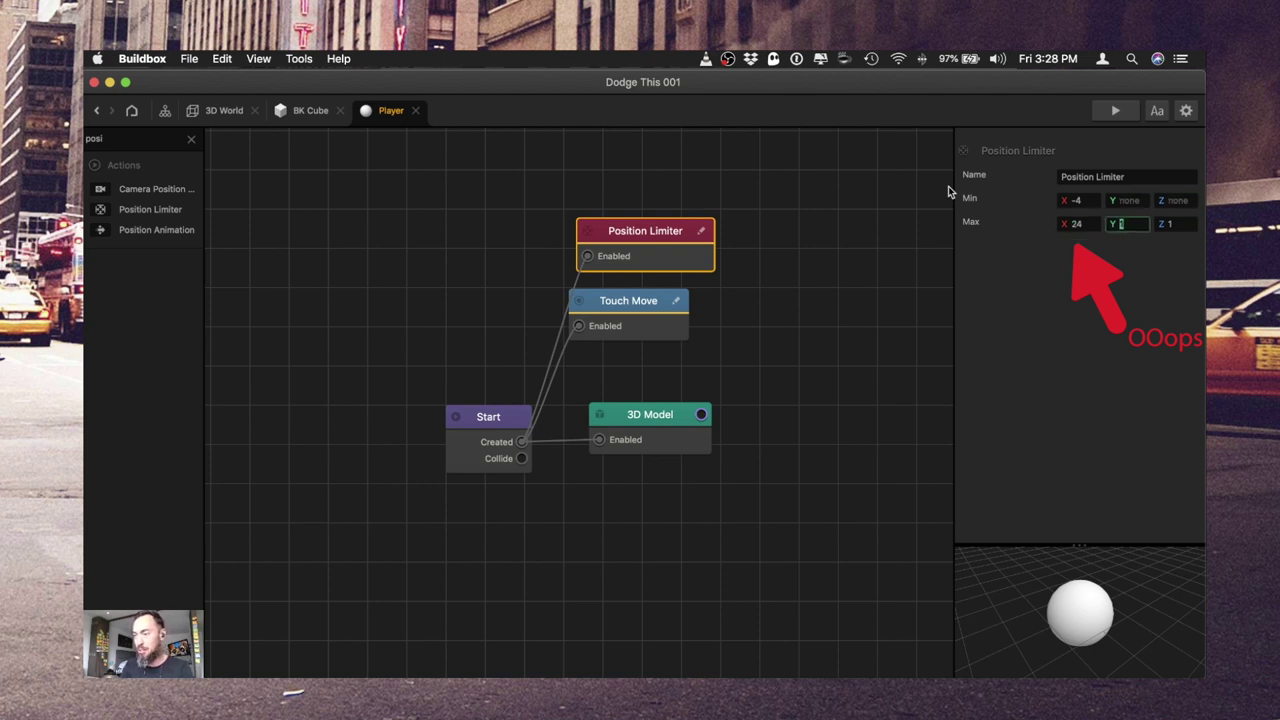
key(BackSpace)
key(Tab)
click(1115, 110)
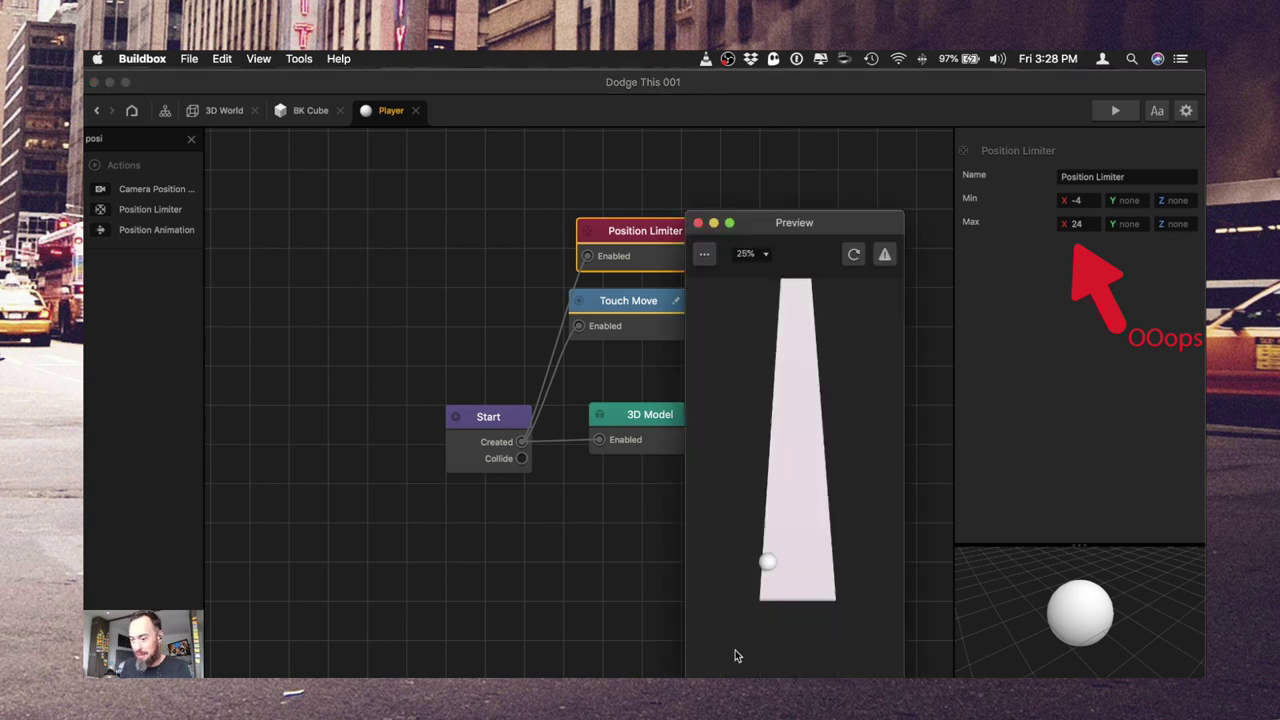
drag(750, 657, 777, 631)
- Set the Position Limiter's maximum X to 4 and close the preview
click(1095, 223)
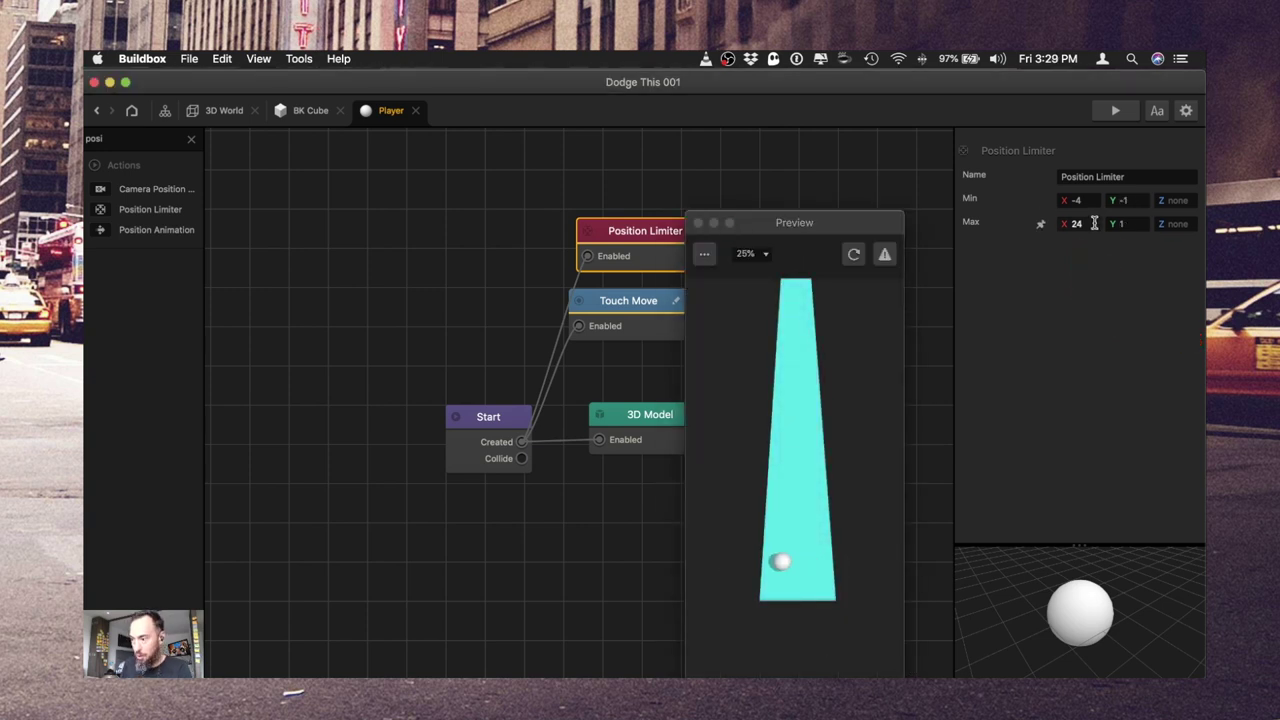
drag(1094, 223, 854, 213)
text(4)
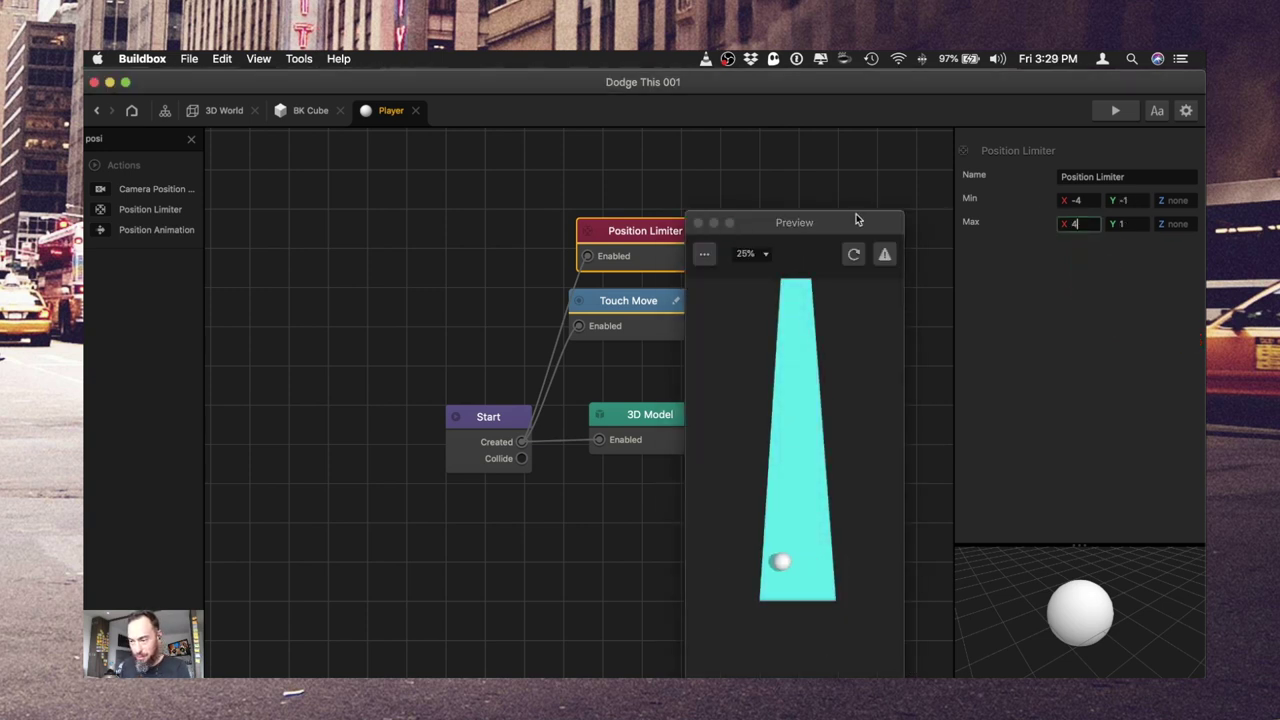
key(Tab)
click(771, 312)
click(698, 222)
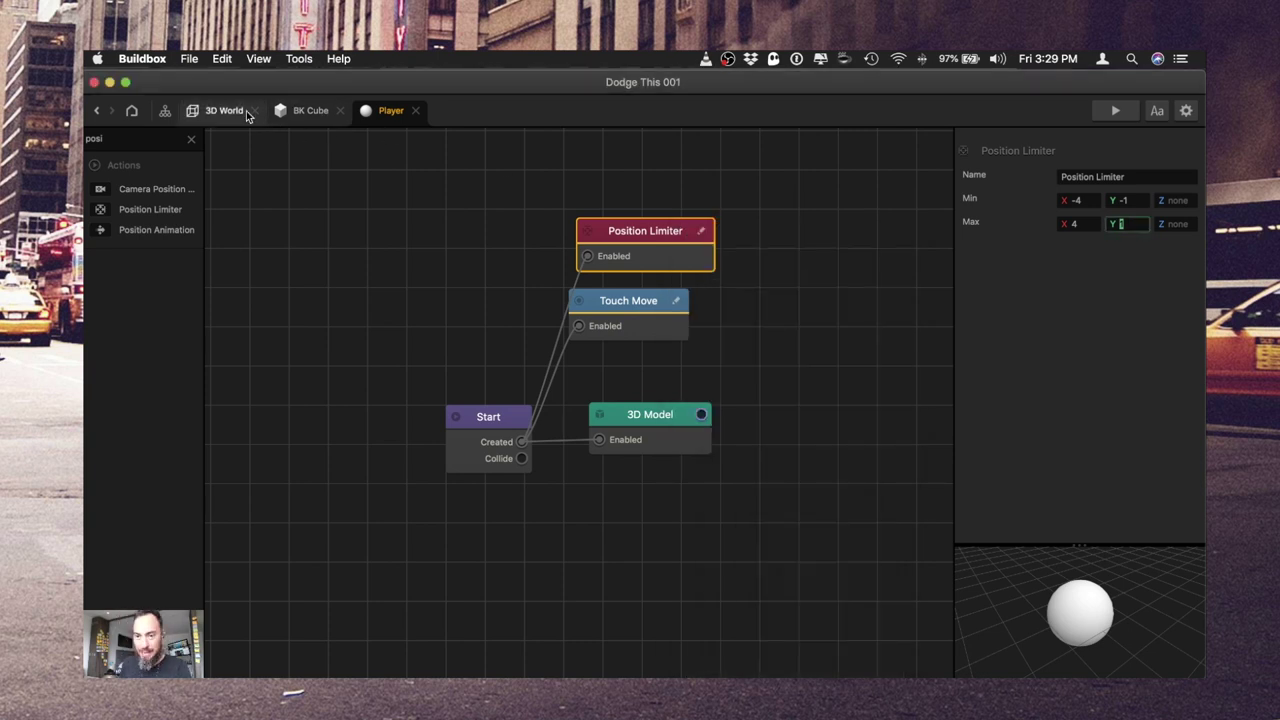
- Set the BK Cube's X scale to 4 in both the Start section and section 1 of the 3D World, and preview the game
click(229, 112)
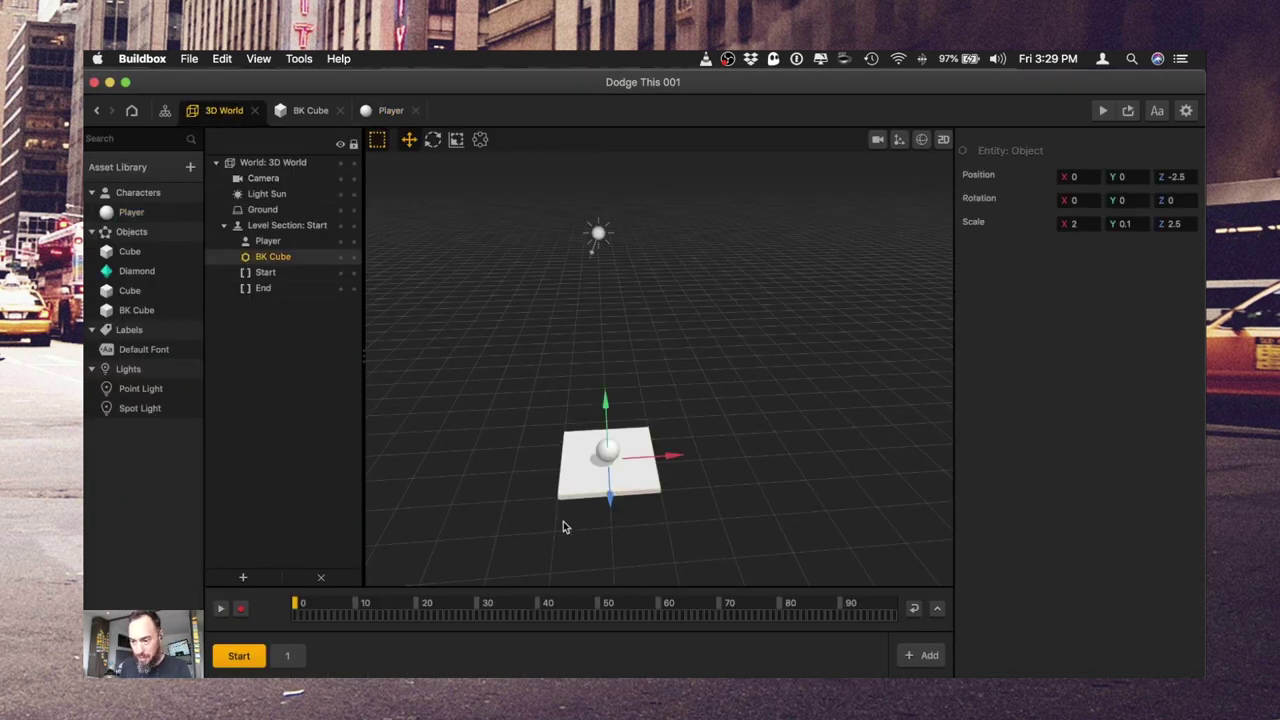
click(1060, 223)
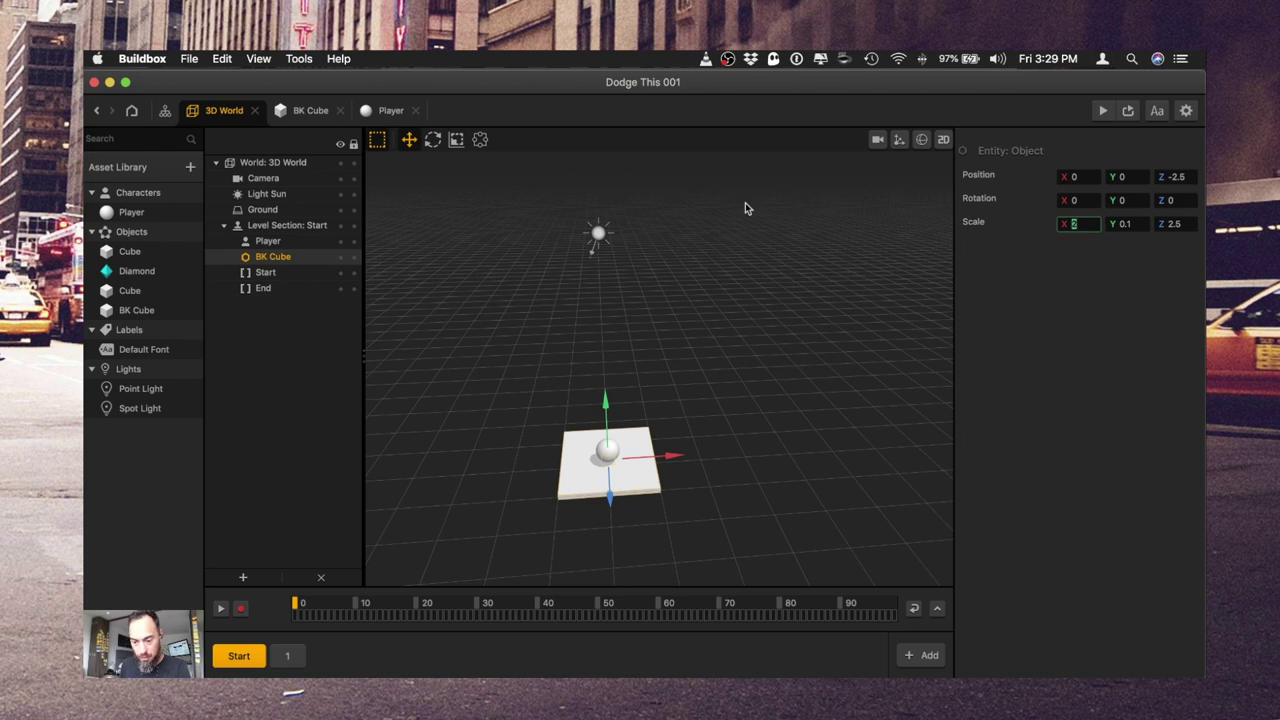
text(4)
key(Tab)
click(287, 655)
click(1081, 226)
text(4)
key(Tab)
click(1102, 111)
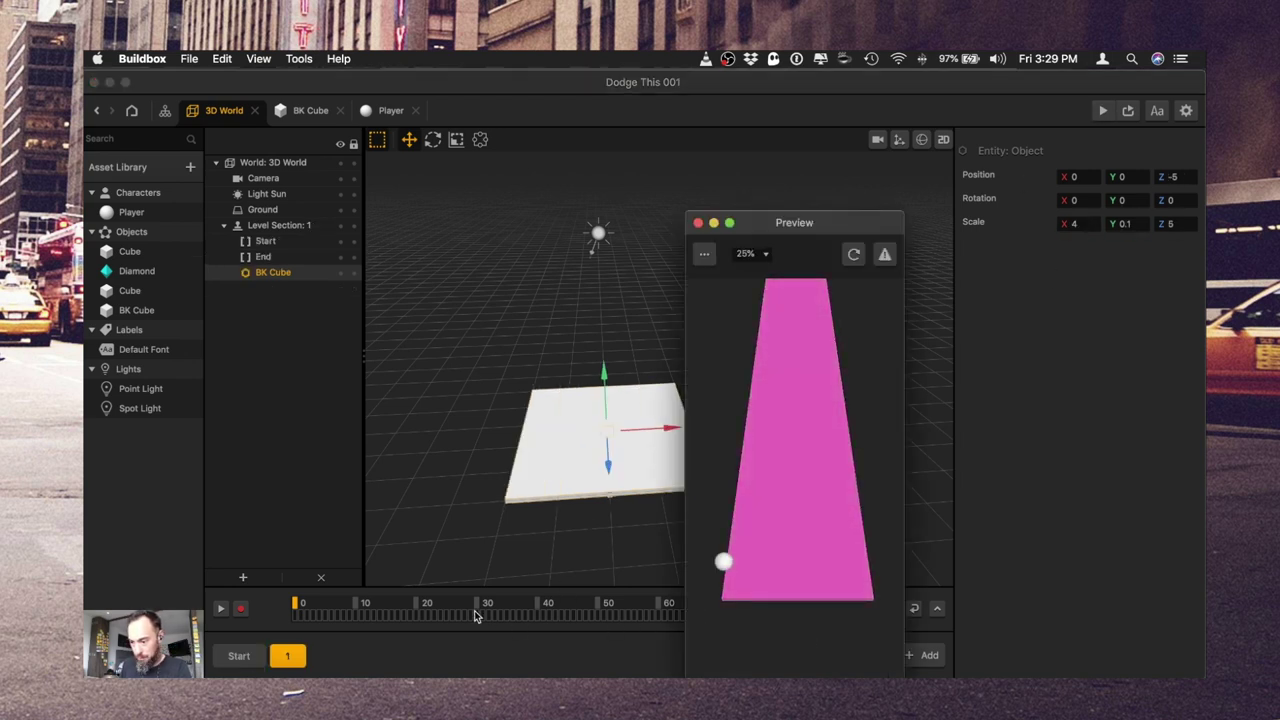
click(698, 222)
- Open the Player's node graph and add a Move node
click(135, 214)
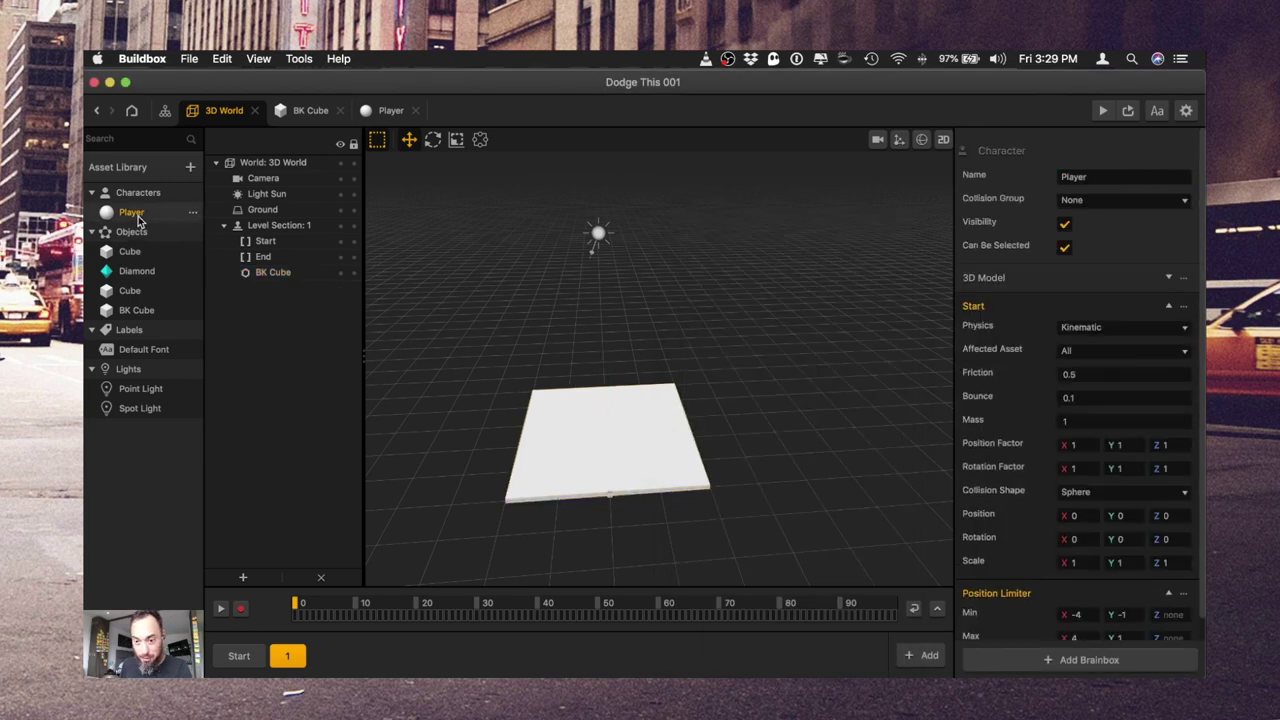
double_click(138, 220)
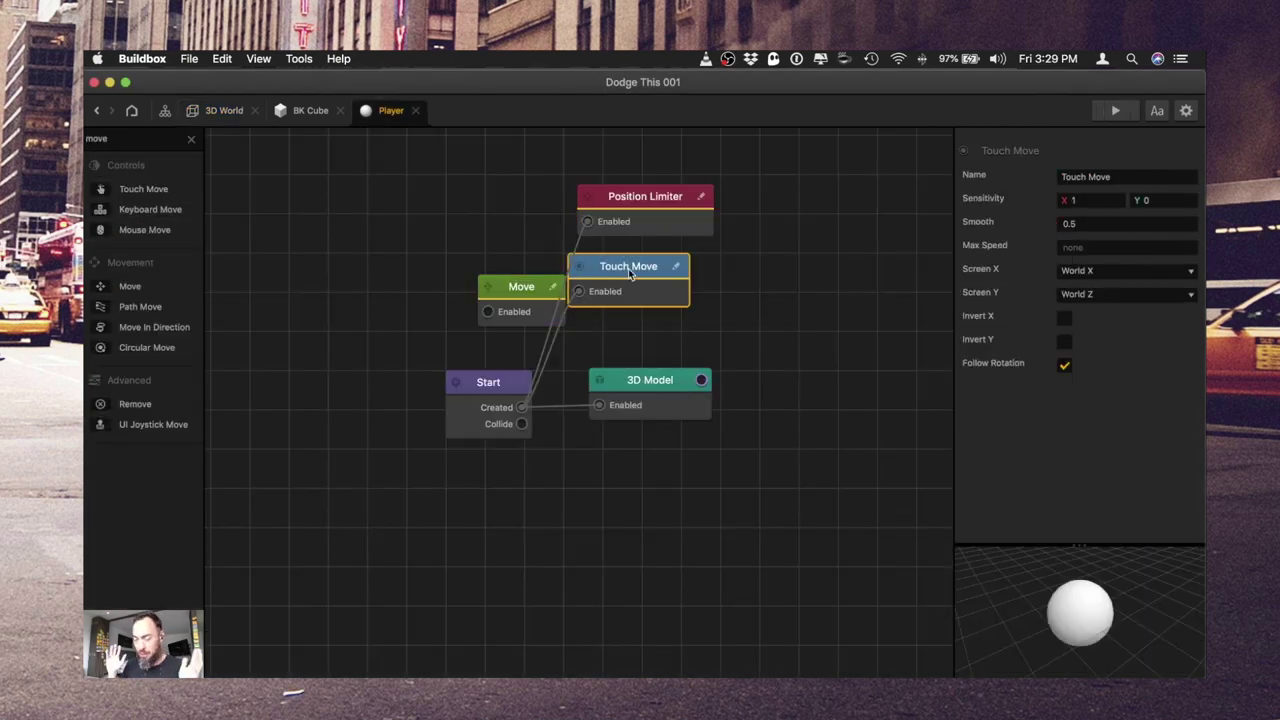
- Open the Game UI screen and place two side-by-side Control Buttons, each scaled to cover half of the screen
click(221, 110)
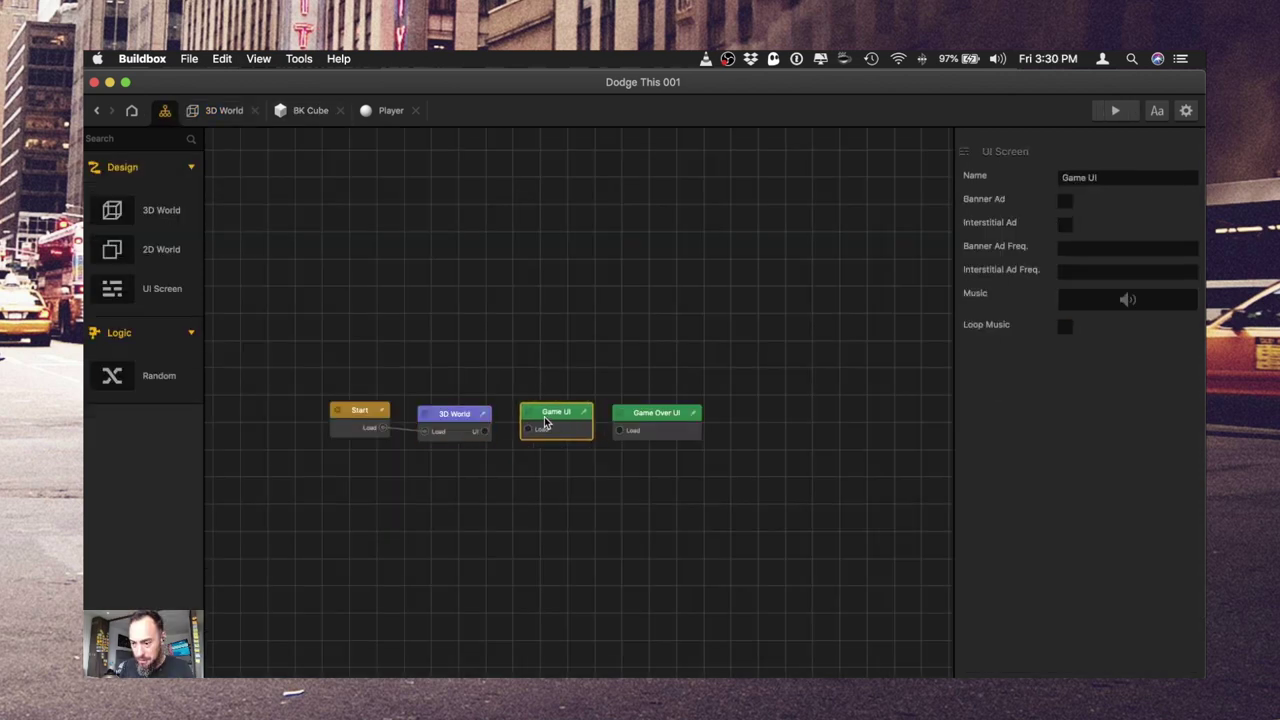
click(568, 414)
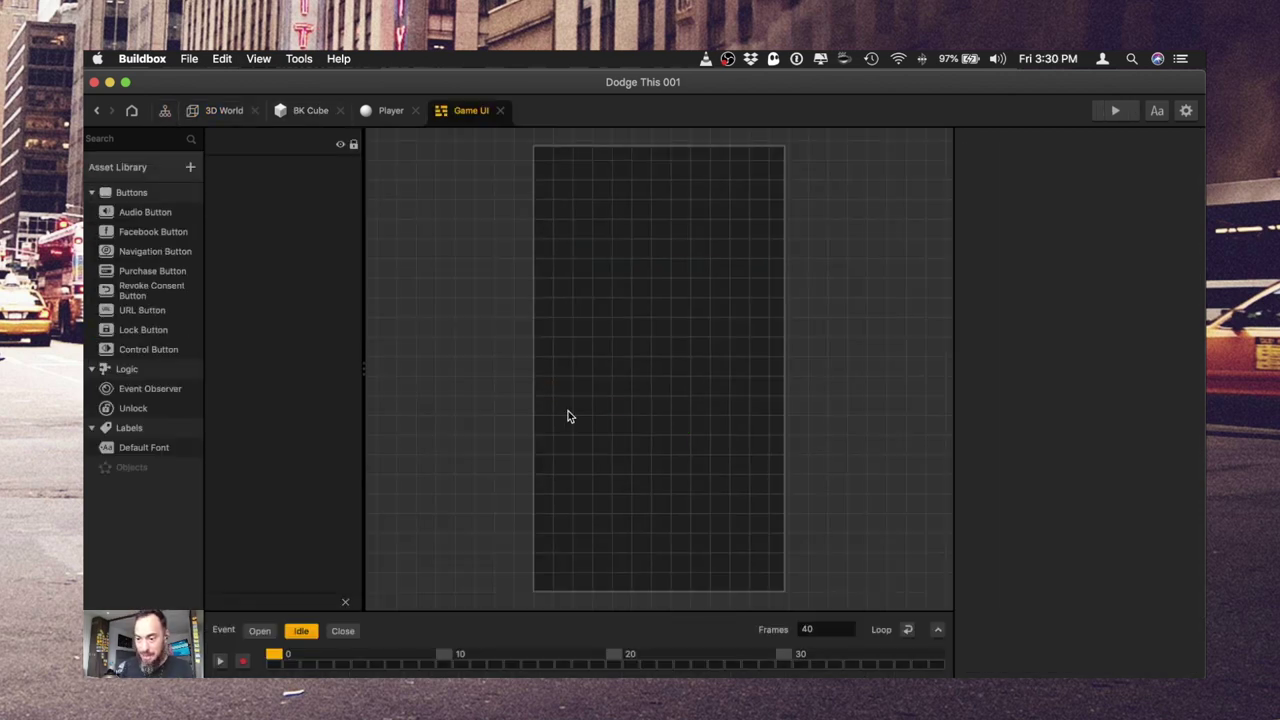
drag(148, 349, 572, 566)
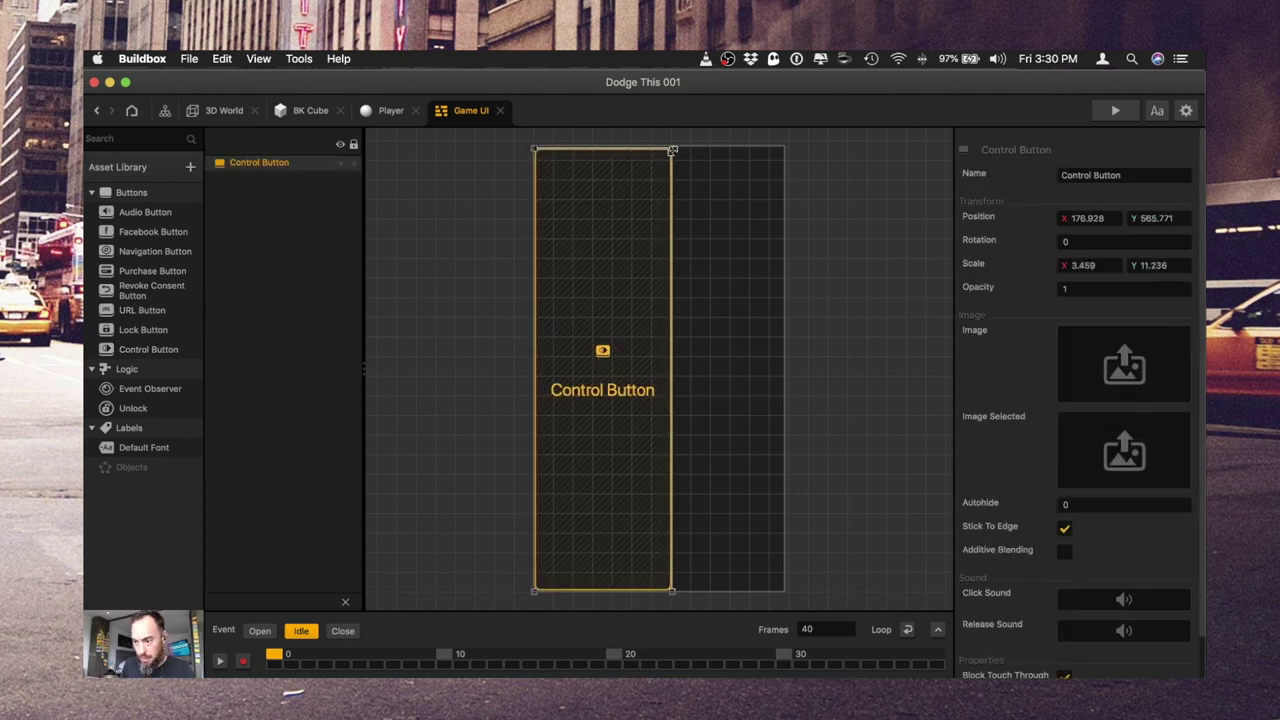
alt+drag(604, 350, 751, 357)
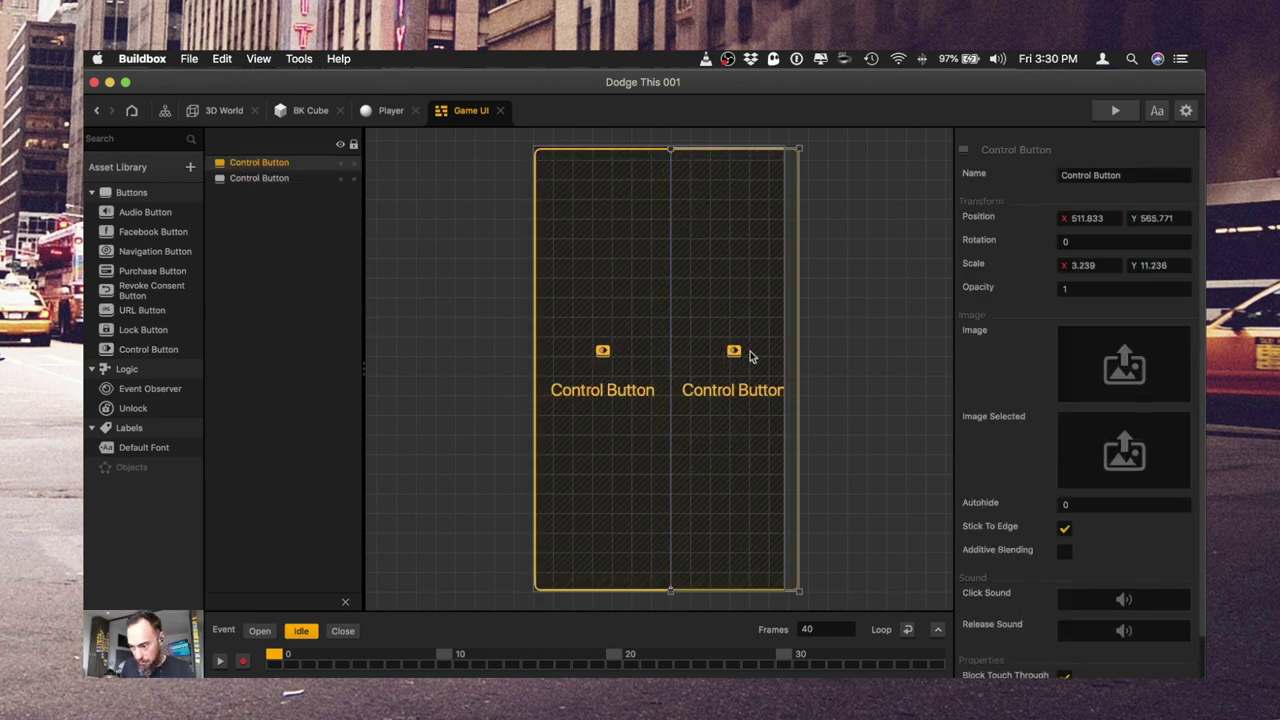
click(604, 350)
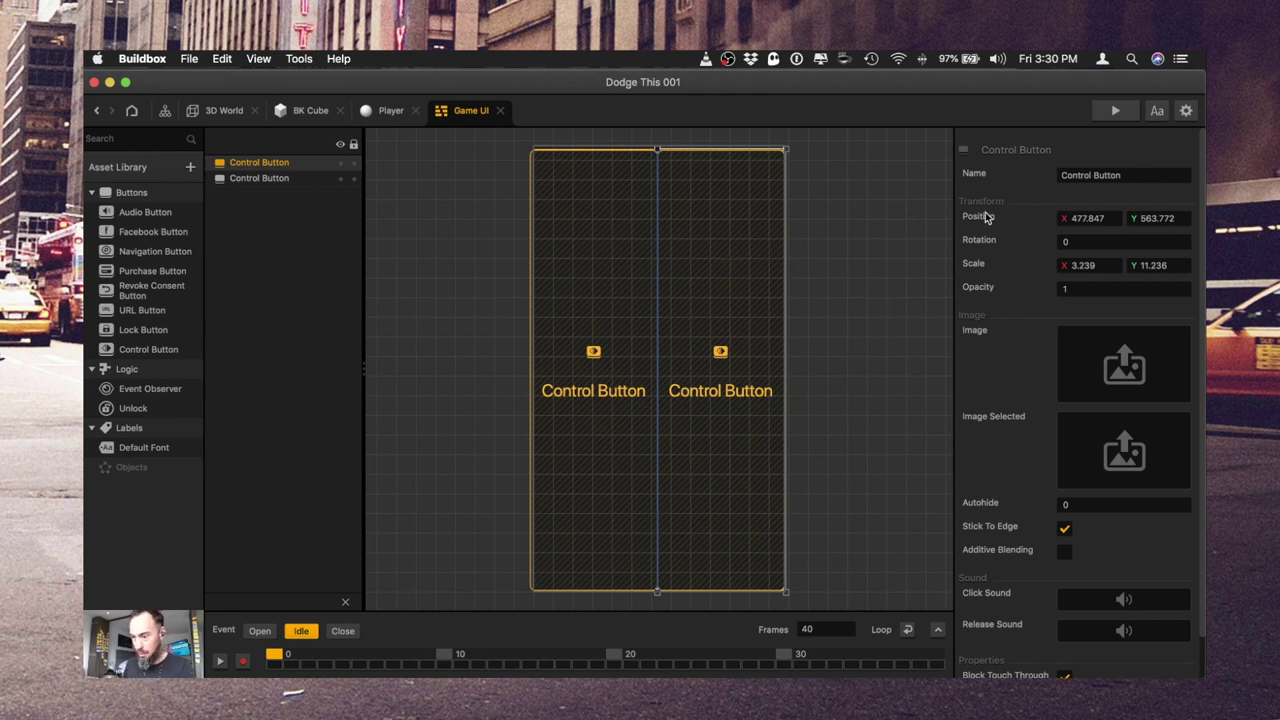
- Add a Default Font label near the top centre of the Game UI, with function Score and amount Current
drag(128, 447, 656, 228)
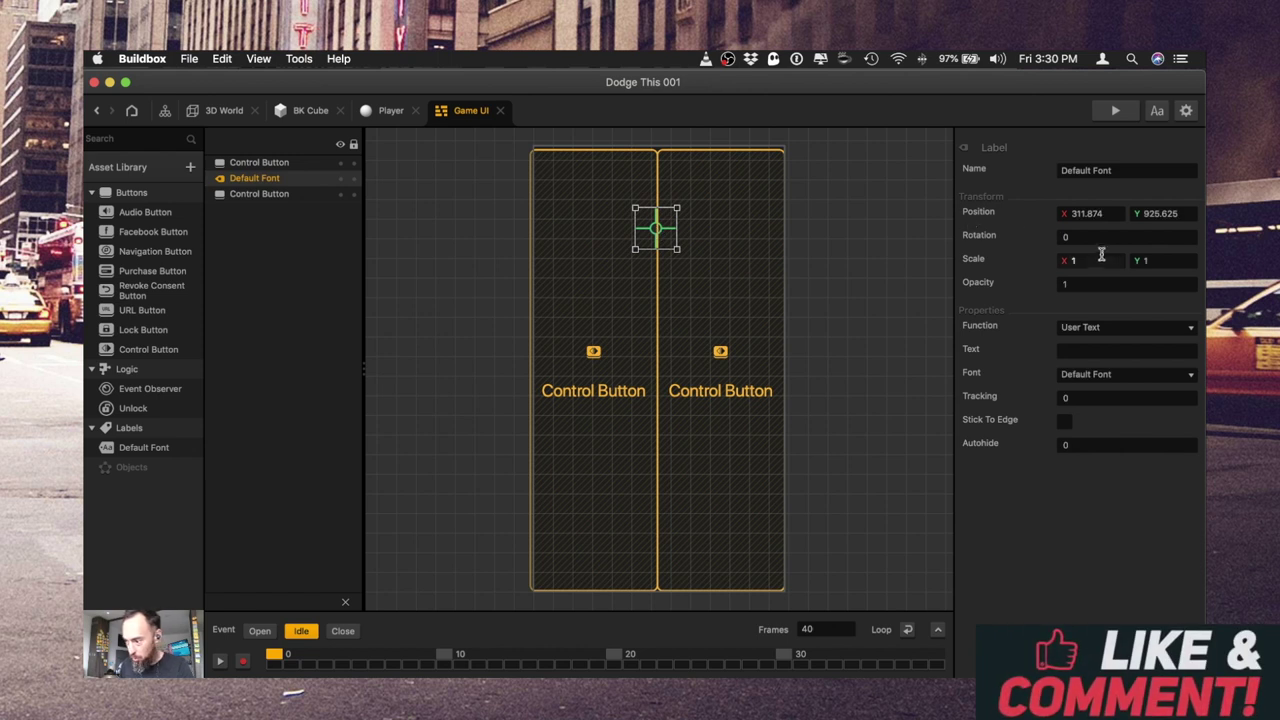
click(1100, 329)
click(1100, 354)
click(1100, 397)
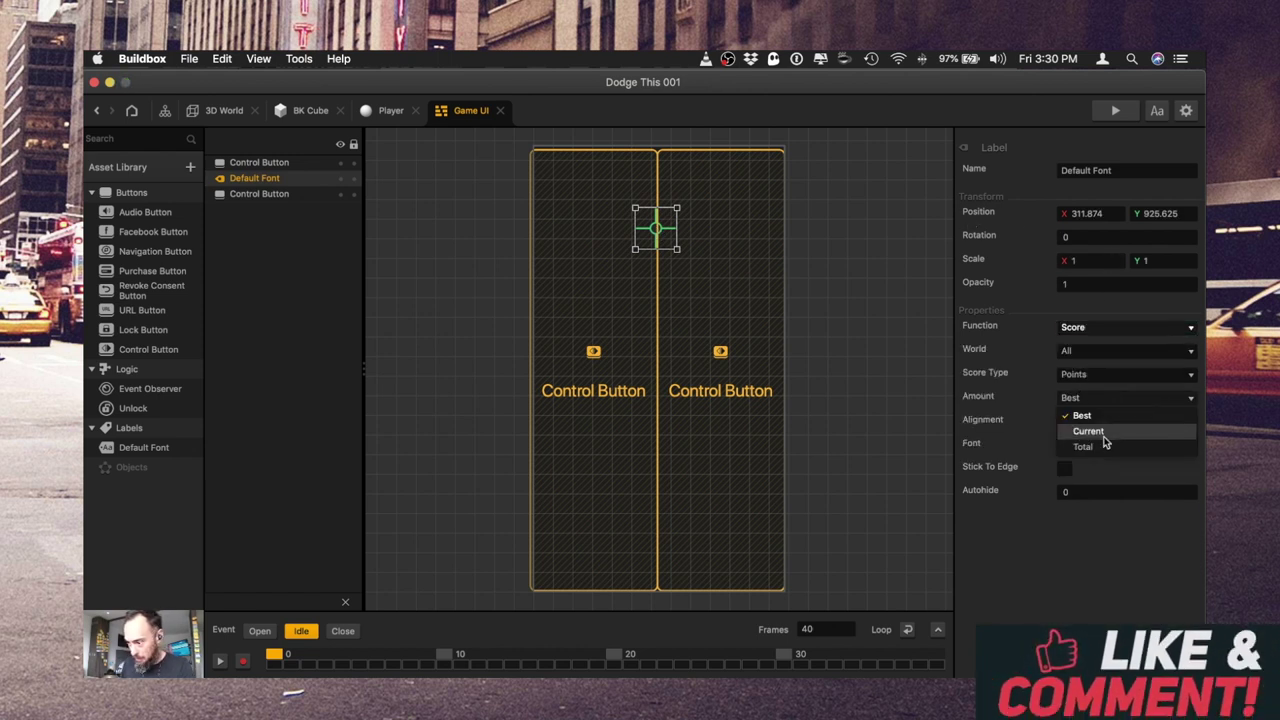
click(1106, 431)
- Position the score label at X 320 and Y 999
drag(1072, 213, 1153, 210)
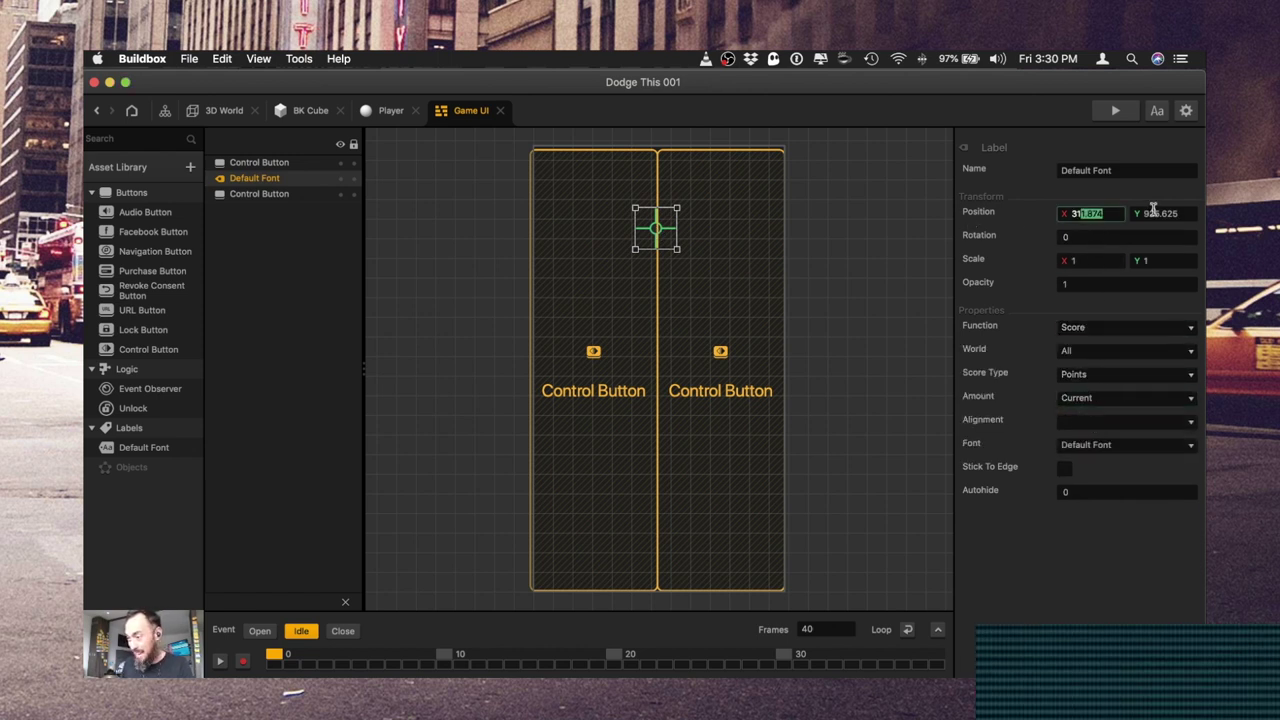
key(BackSpace)
key(BackSpace)
text(20)
key(Tab)
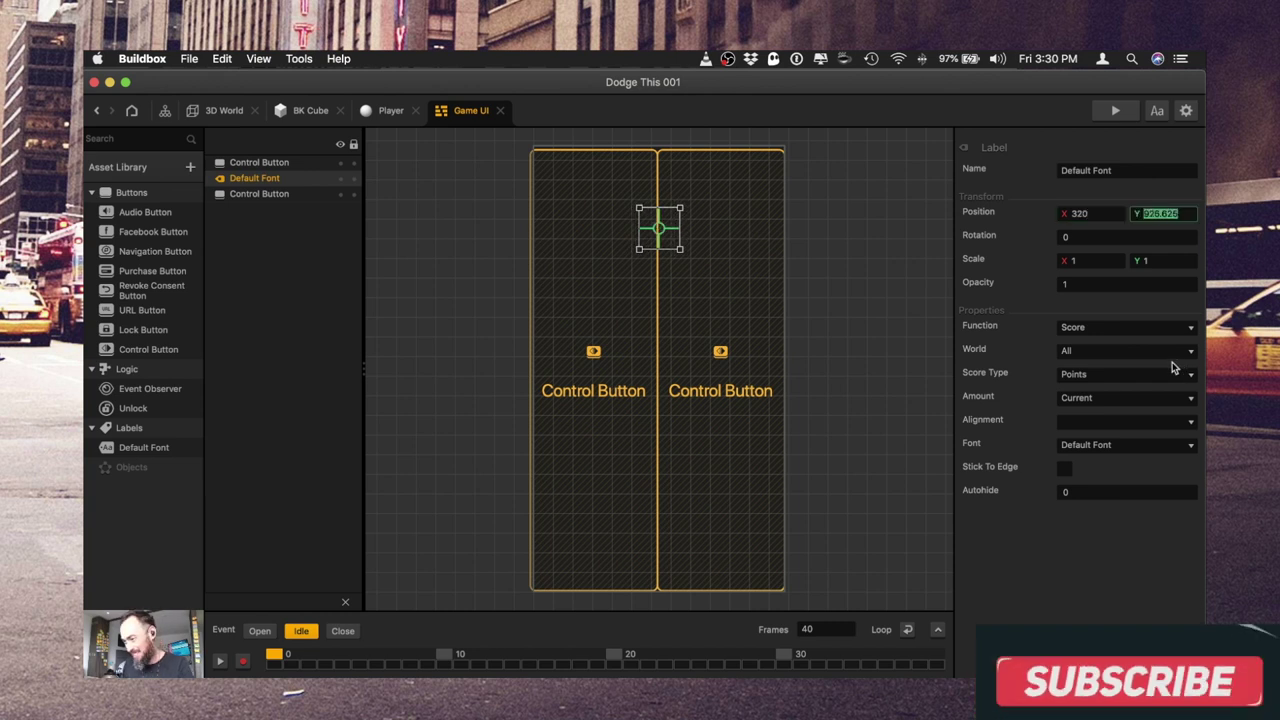
text(999)
key(Tab)
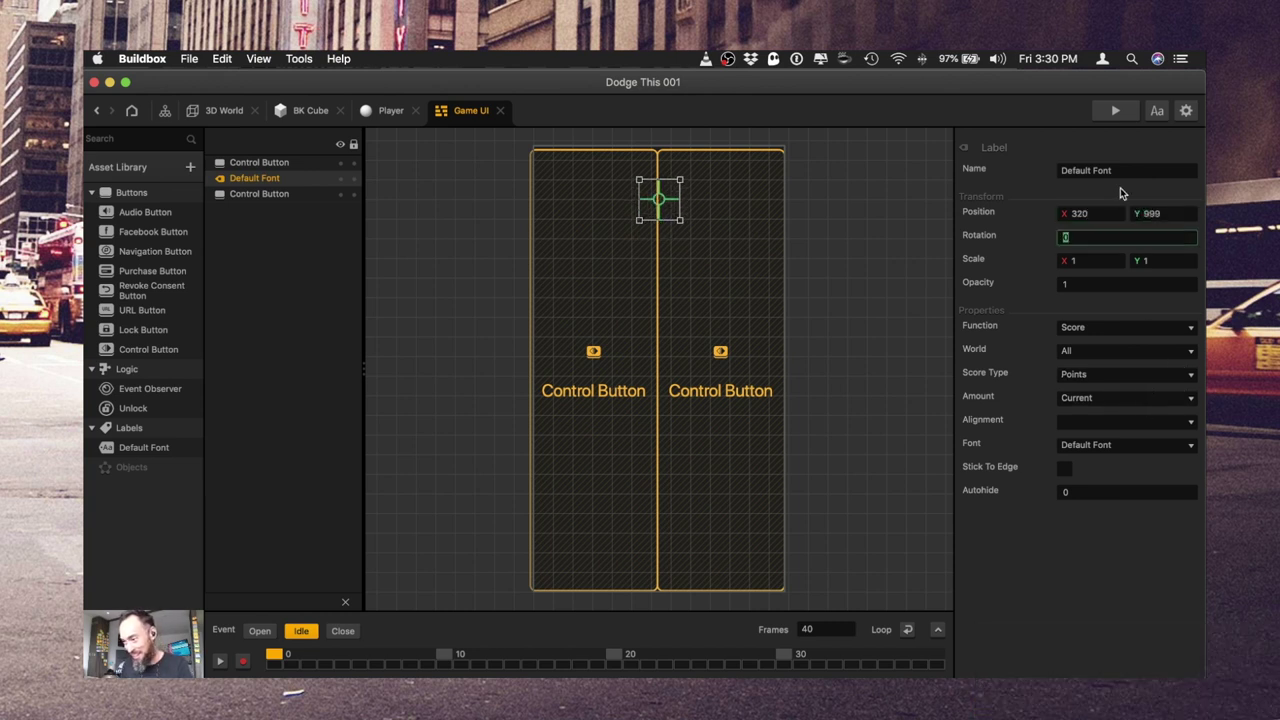
- Set the Default Font's main color to white in the Font Builder
click(1186, 112)
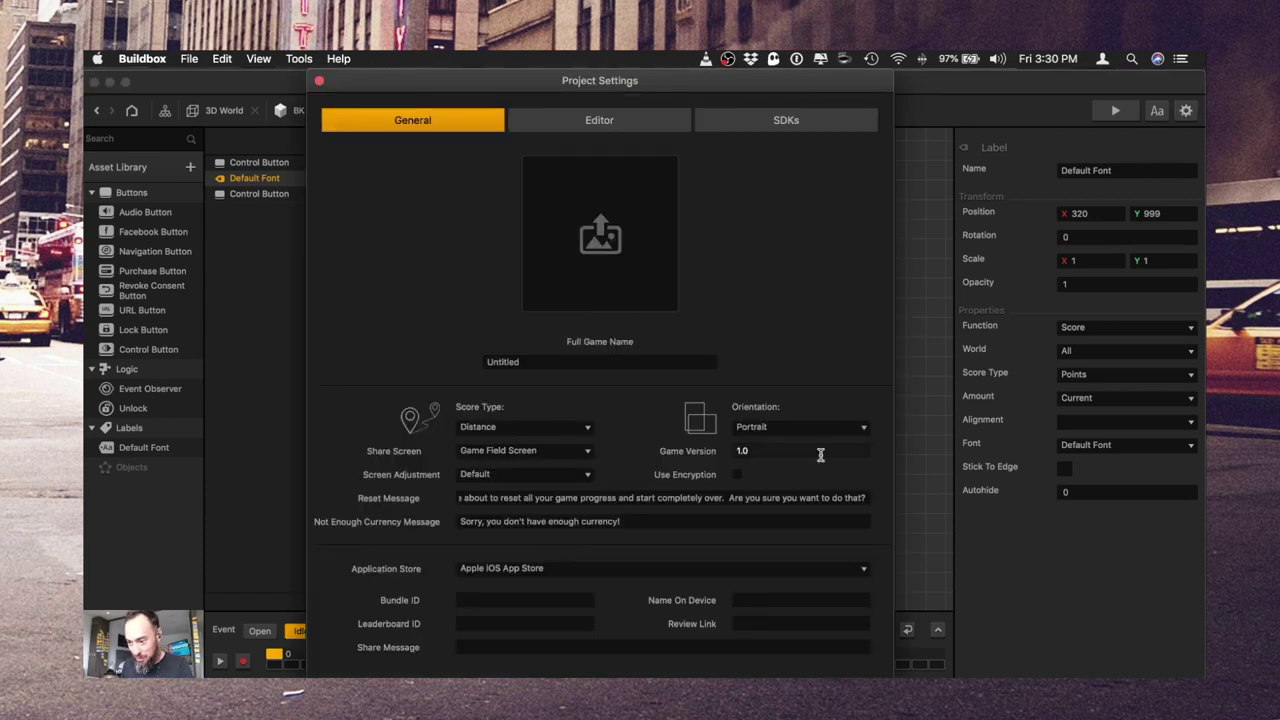
click(320, 83)
click(1155, 111)
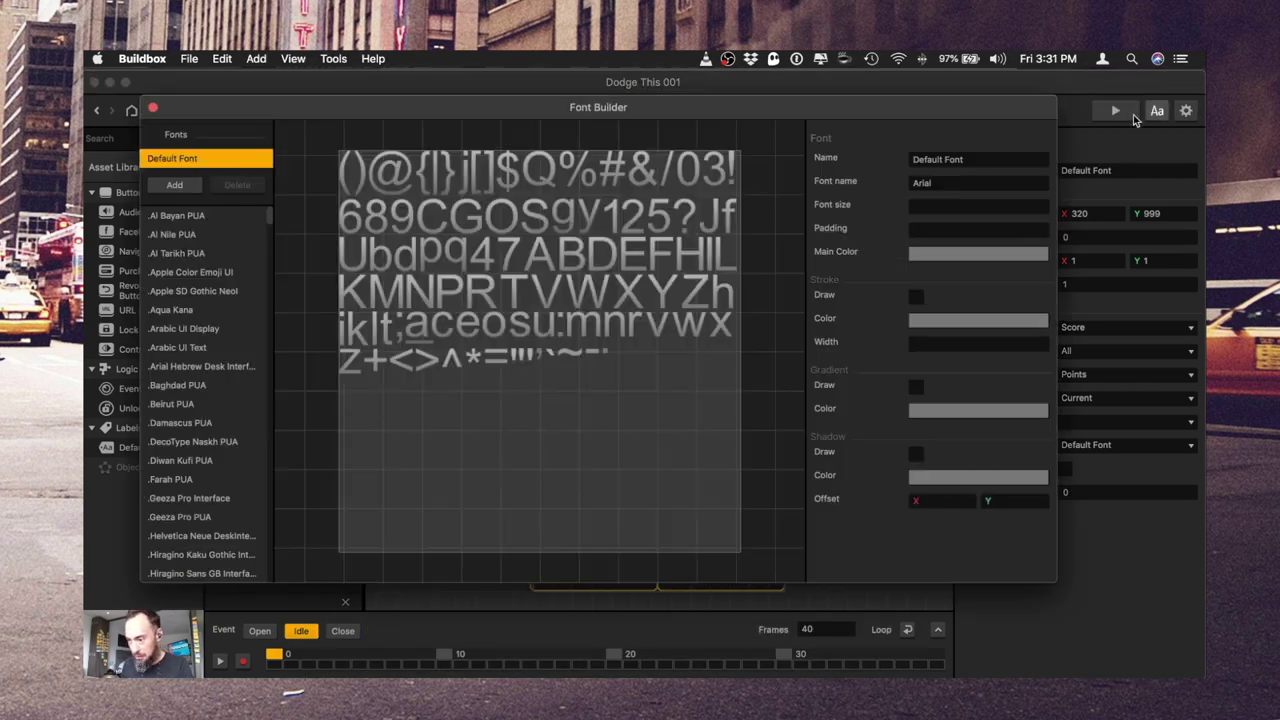
click(978, 253)
click(896, 222)
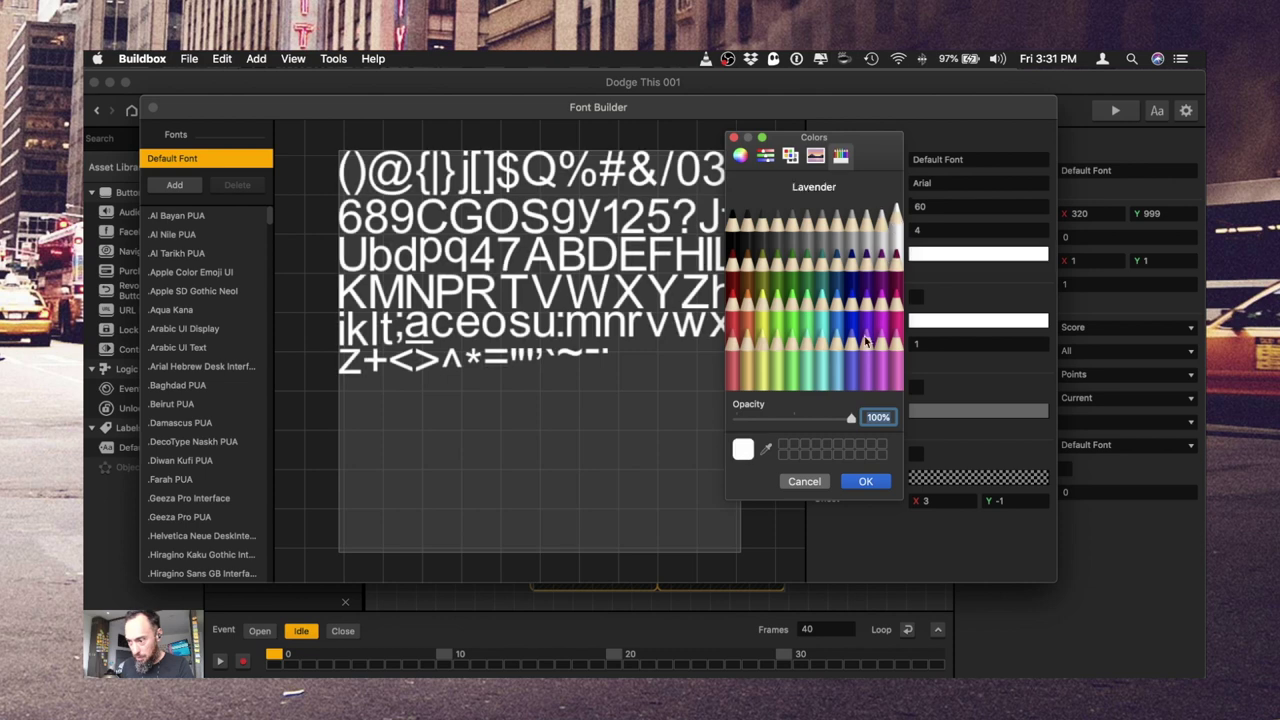
click(865, 481)
- Set the Default Font's typeface to Arial Rounded MT Bold and name the font Arial White Rounded
scroll(165, 420, down, 15)
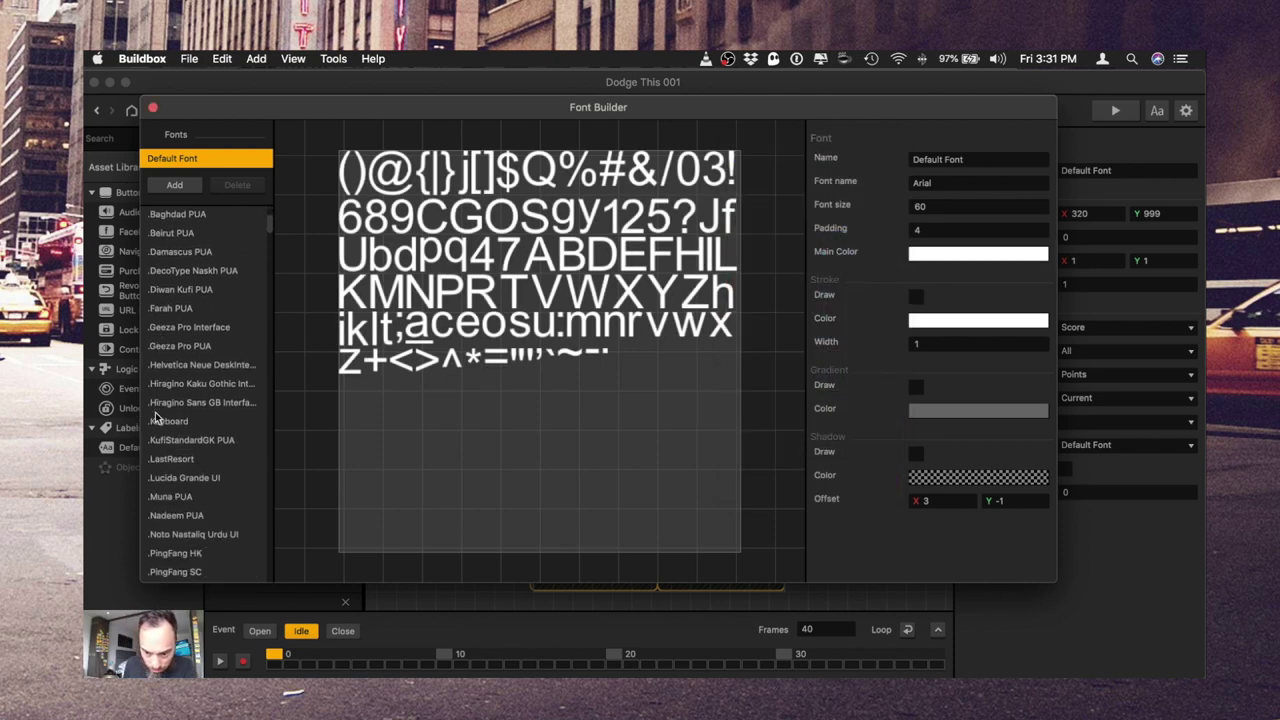
scroll(165, 420, down, 10)
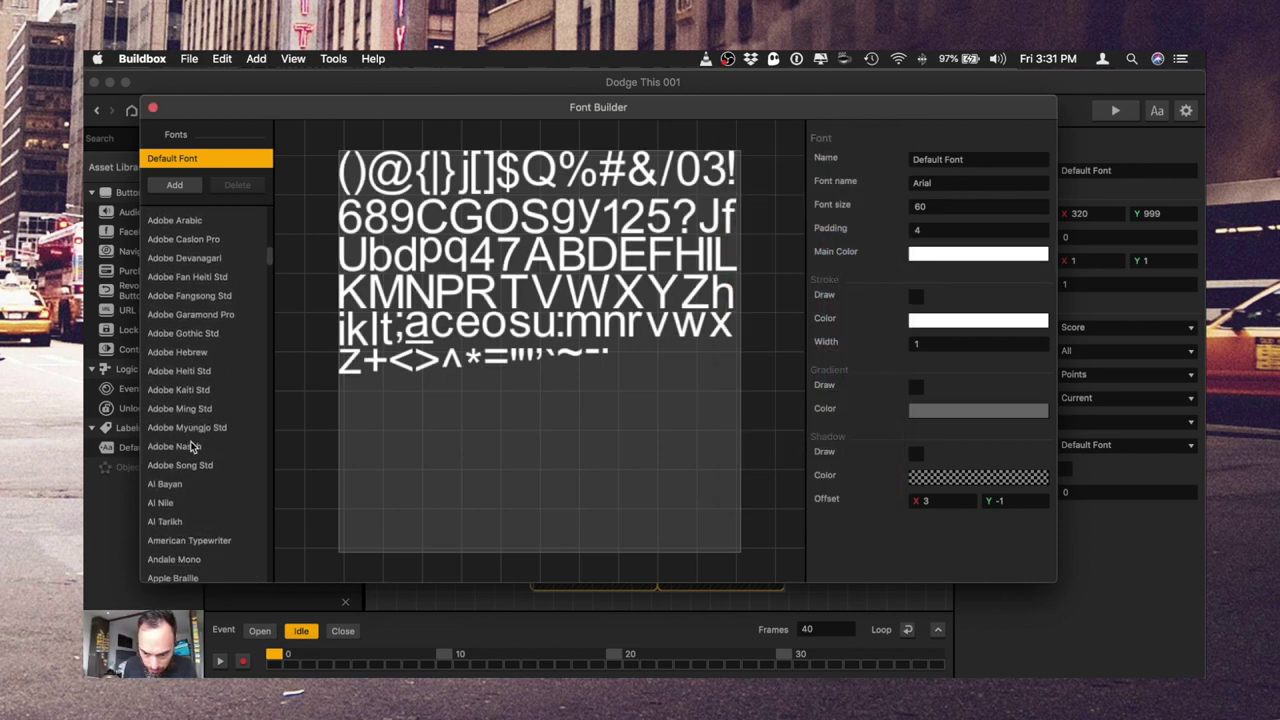
scroll(200, 453, down, 5)
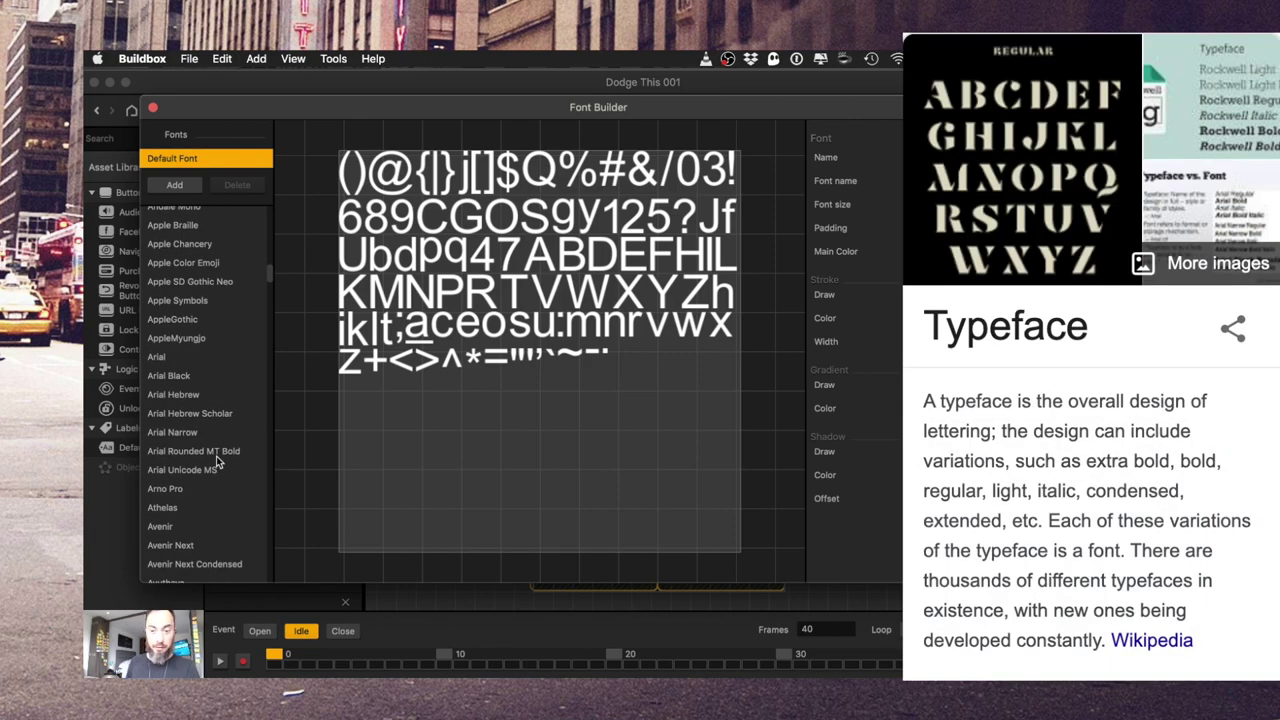
click(218, 455)
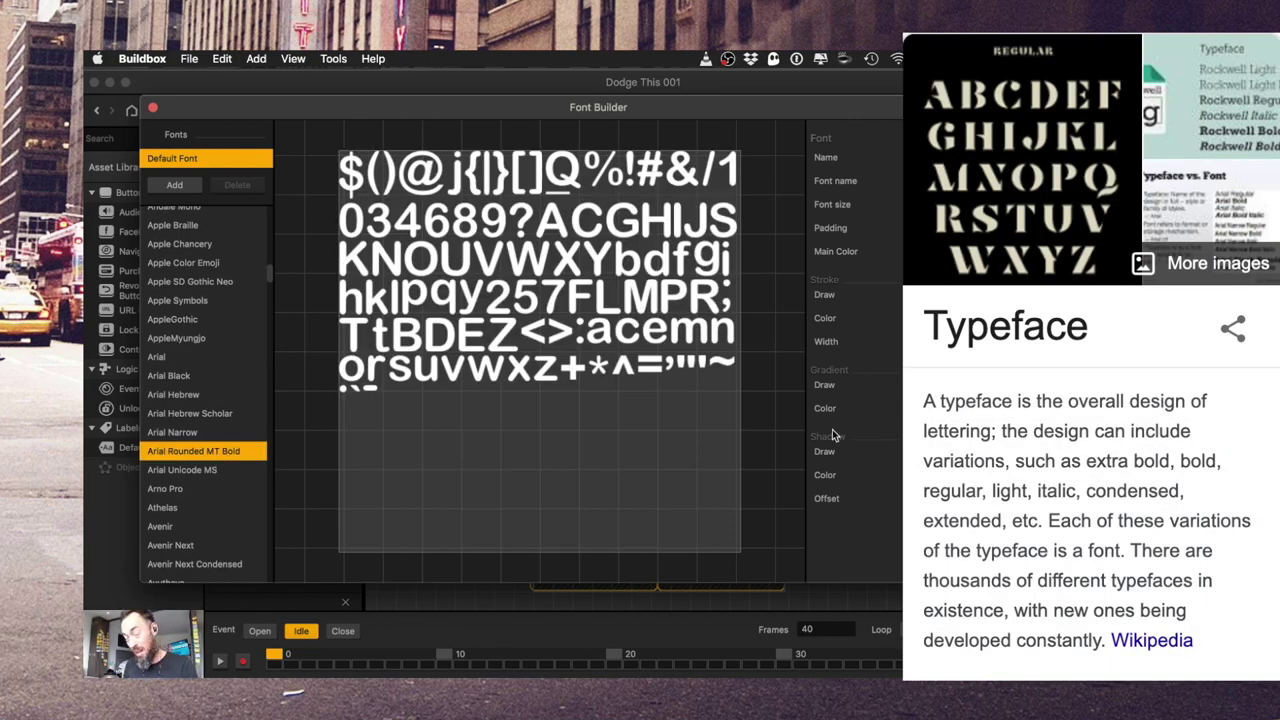
scroll(668, 352, down, 3)
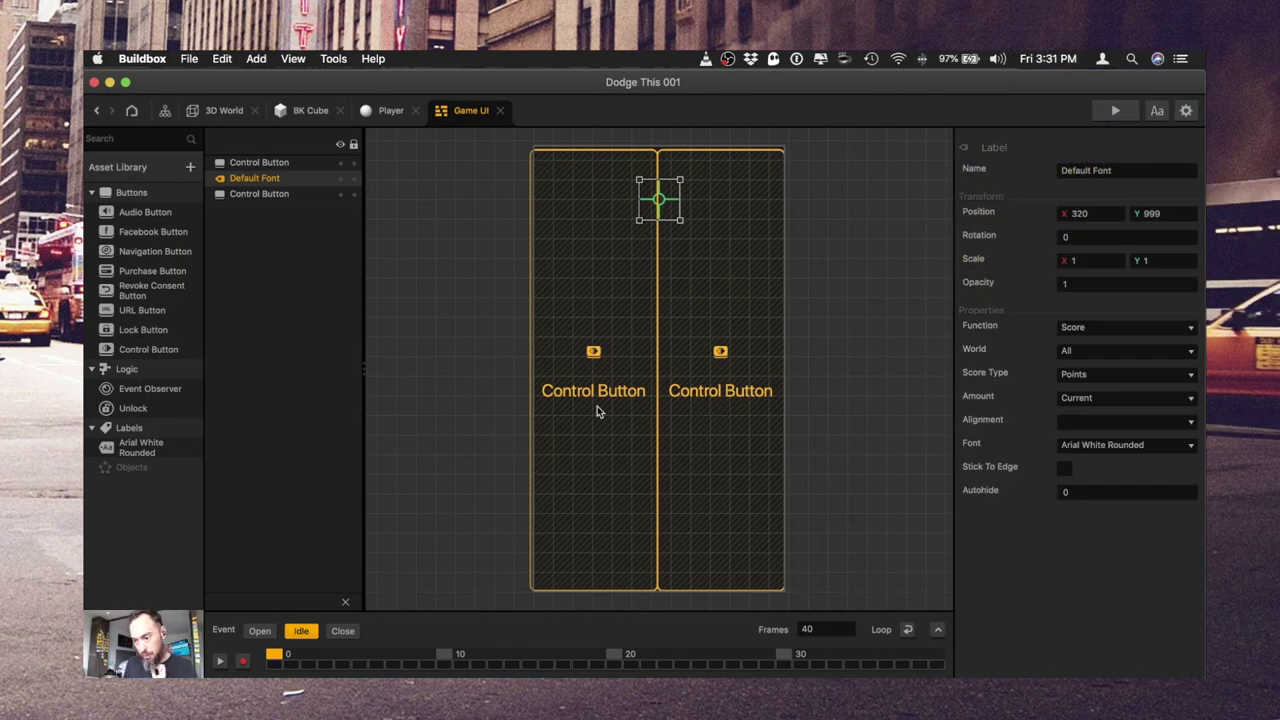
- Rename the Control Button covering the left half of the Game UI as Left Button
click(597, 411)
triple_click(1092, 174)
text(Left)
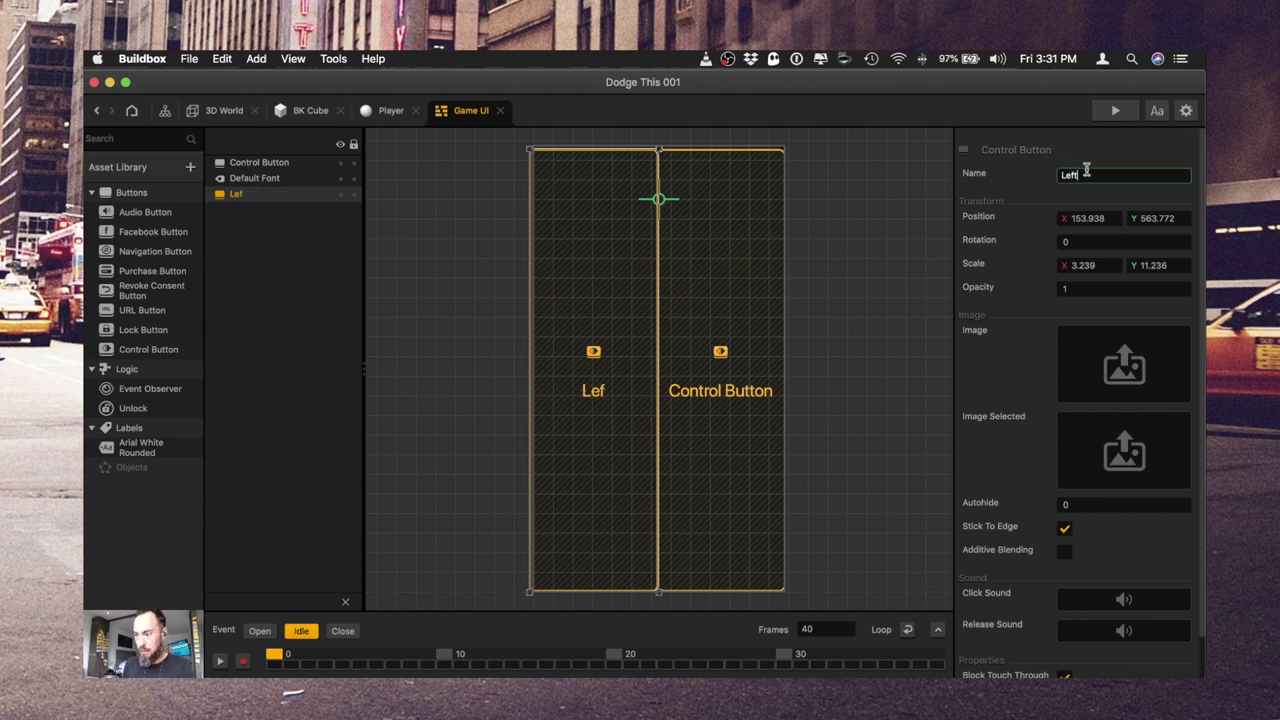
text( Button)
key(Tab)
- Rename the Control Button covering the right half as Right Button and save the project
click(760, 352)
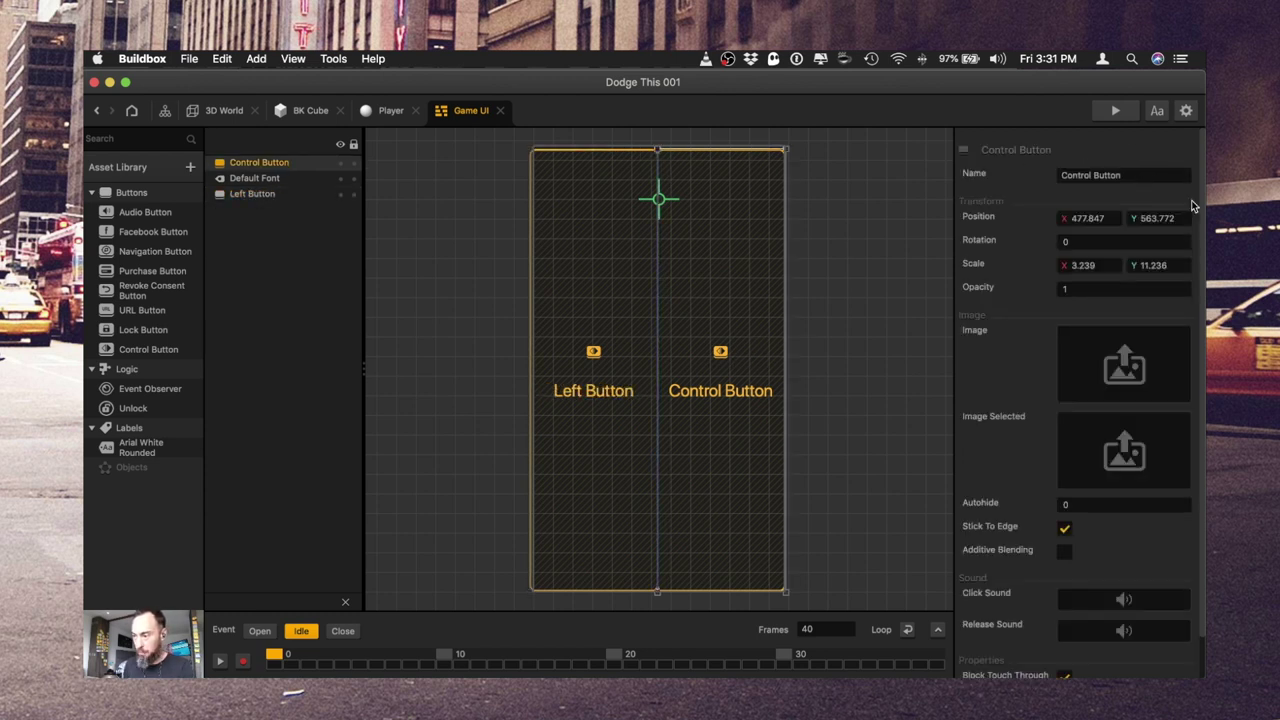
drag(1134, 178, 886, 136)
text(Right Button)
click(831, 209)
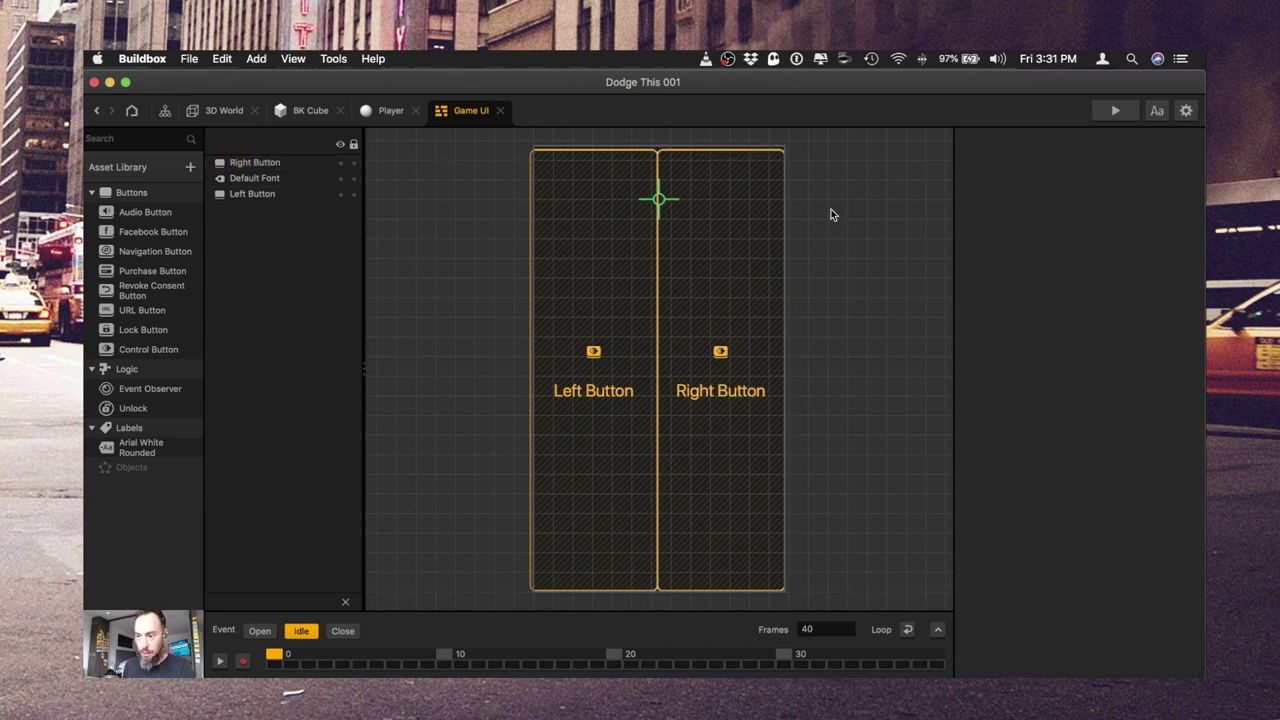
key(super+s)
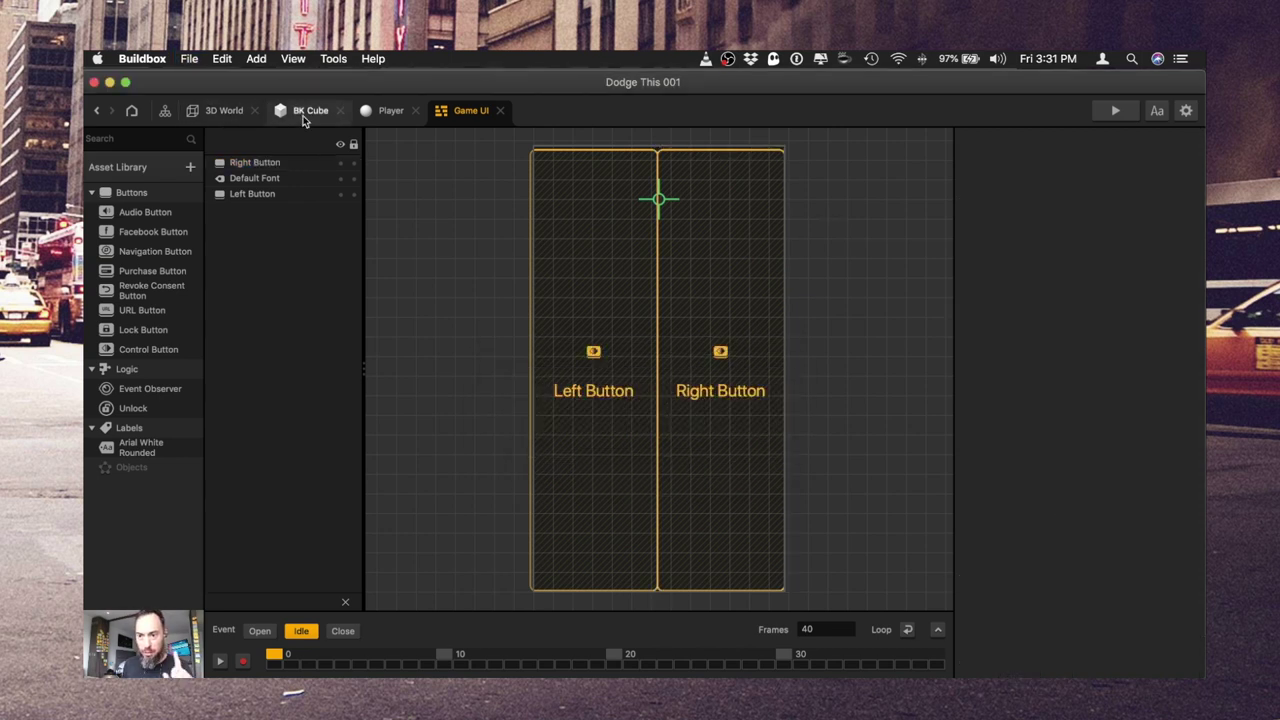
- In the Player's node graph, disconnect Touch Move from Start and set it aside, and preview the game
click(368, 114)
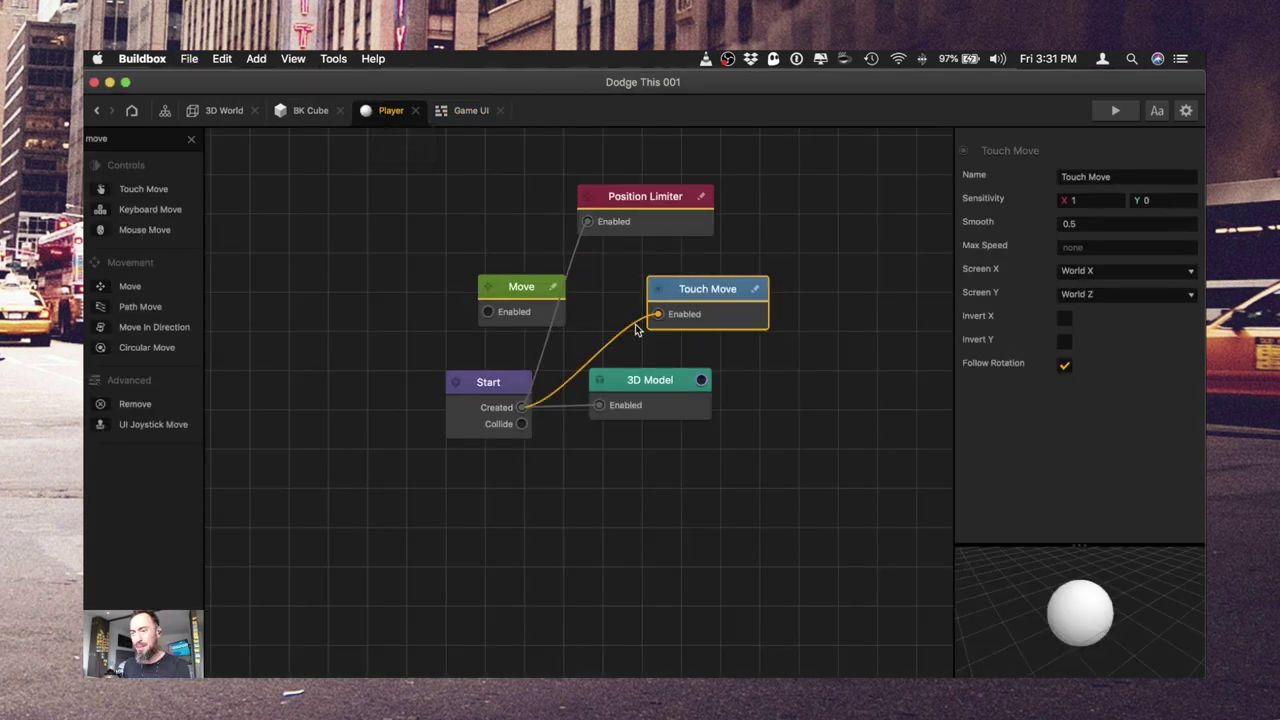
drag(642, 321, 600, 330)
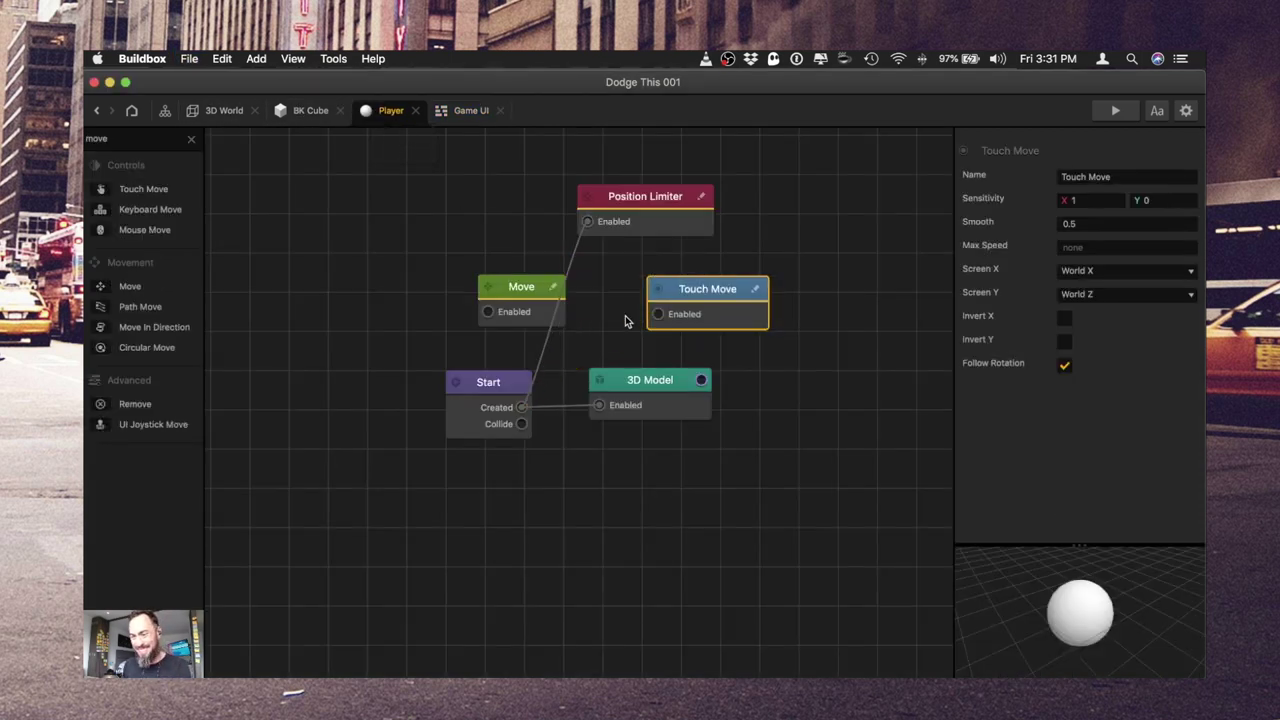
drag(688, 289, 395, 177)
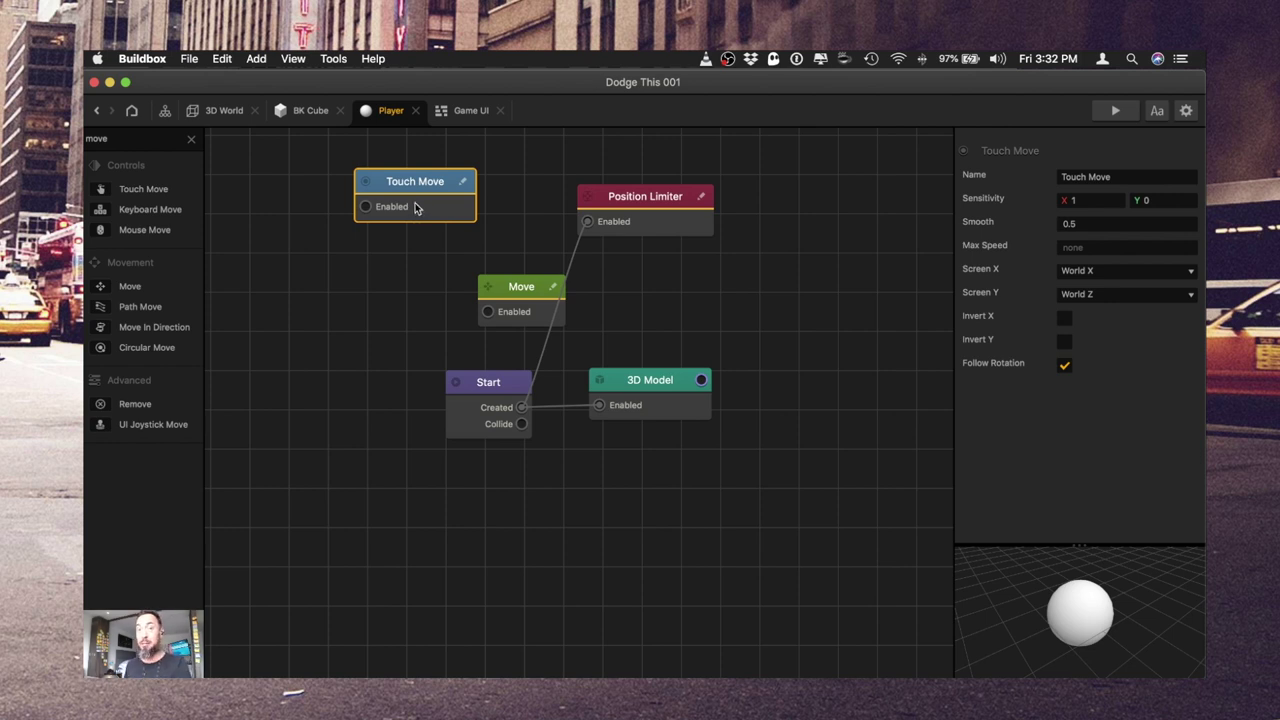
click(1115, 110)
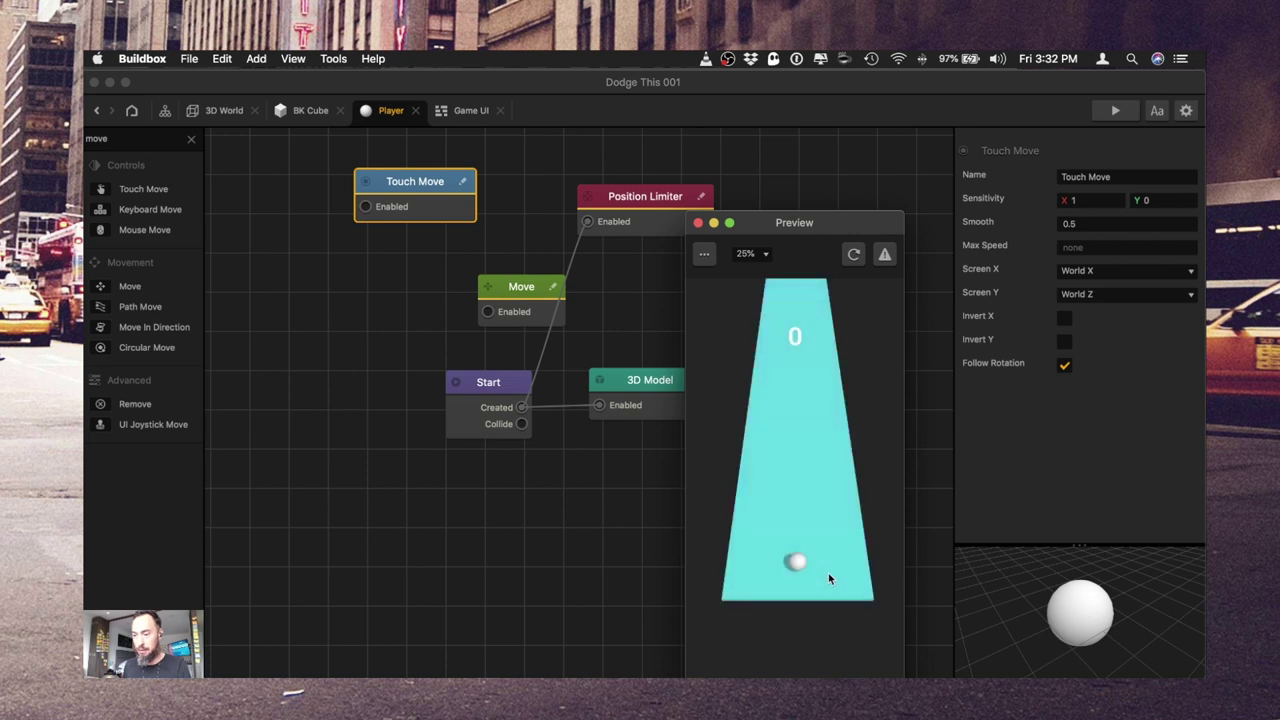
click(698, 222)
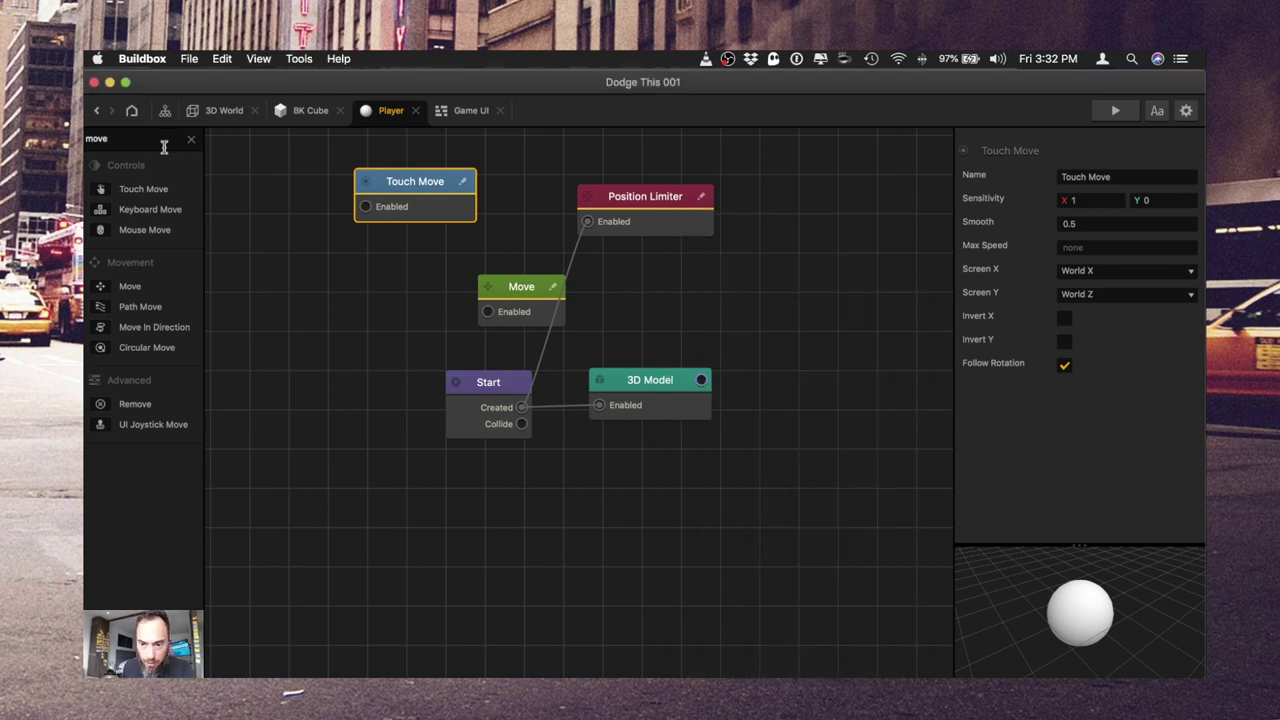
- Add two UI Button nodes to the Player's graph and rearrange the surrounding nodes to make room for them
click(164, 139)
key(super+a)
text(ui)
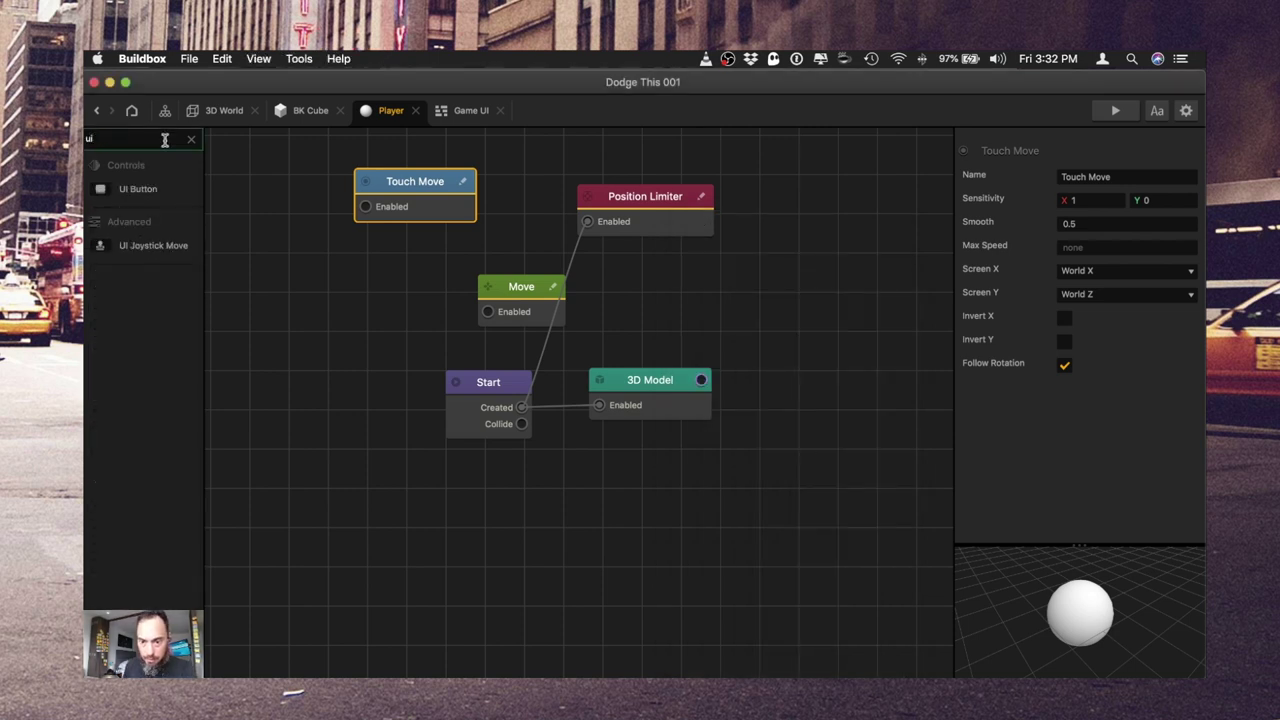
drag(138, 188, 343, 343)
click(493, 300)
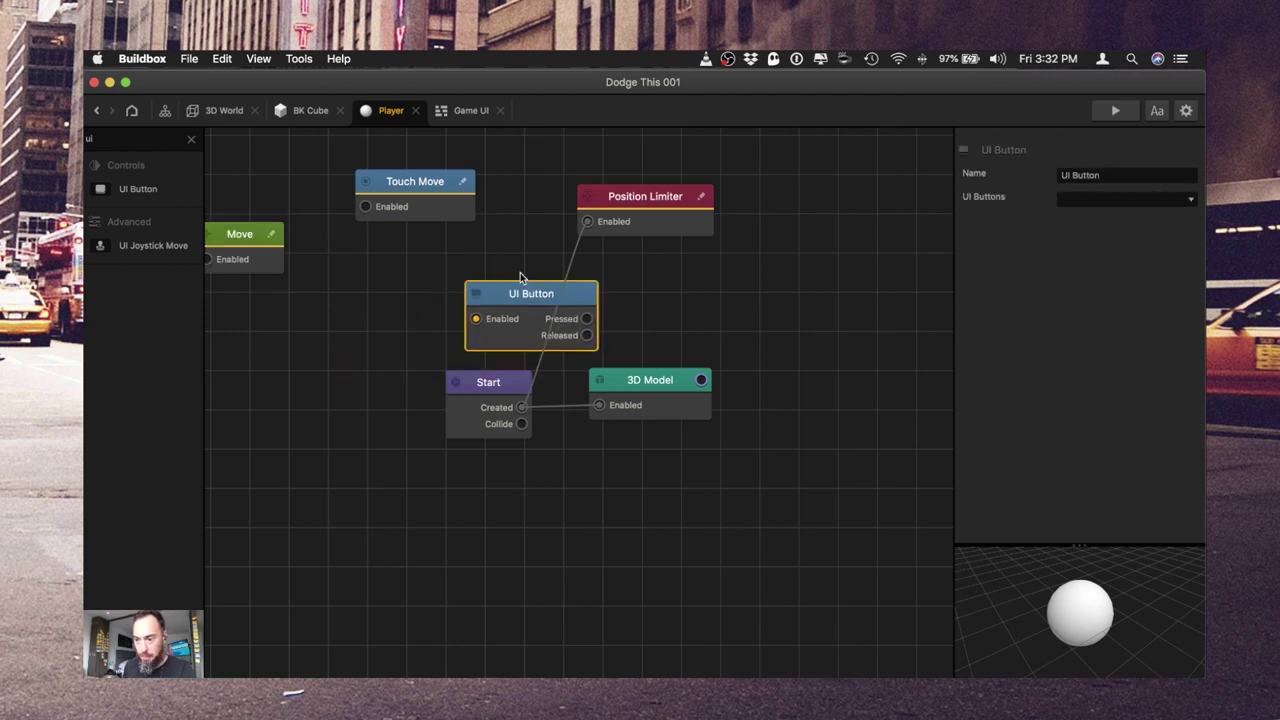
drag(520, 277, 550, 261)
key(super+d)
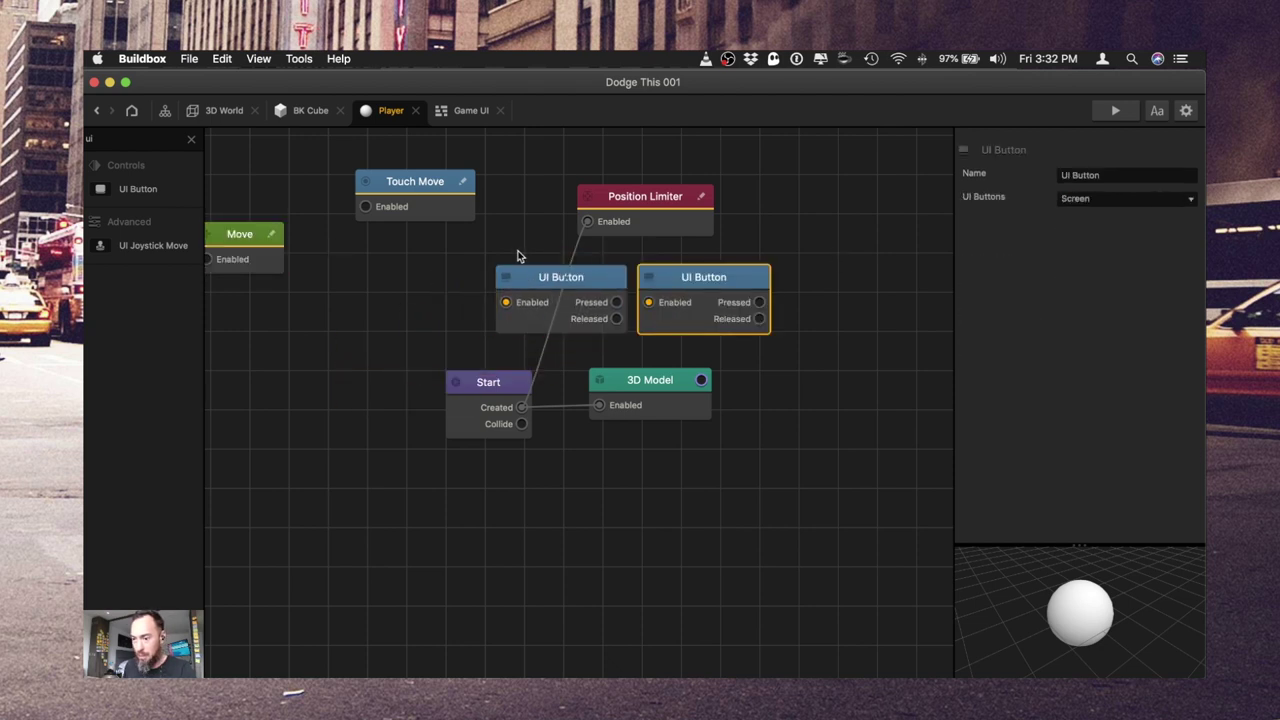
drag(636, 380, 649, 572)
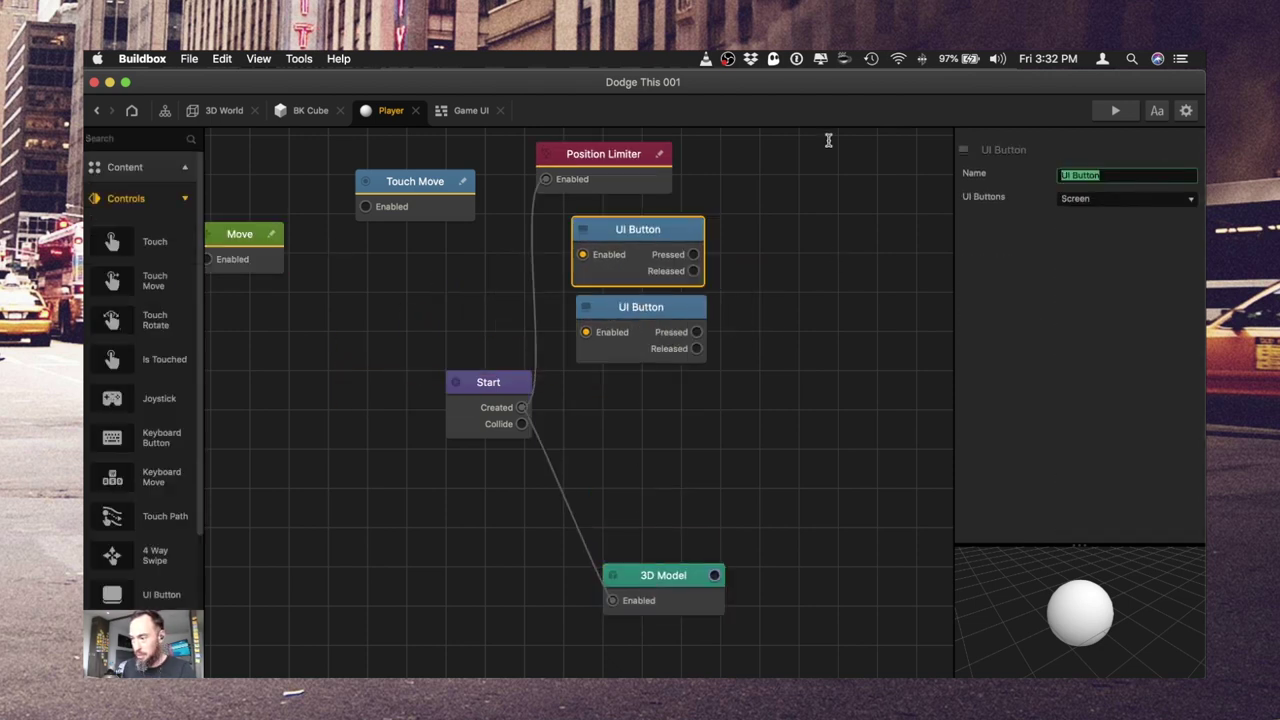
- Name the upper UI Button node Left Button and assign it the Left Button from the Game UI
text(Left Butt)
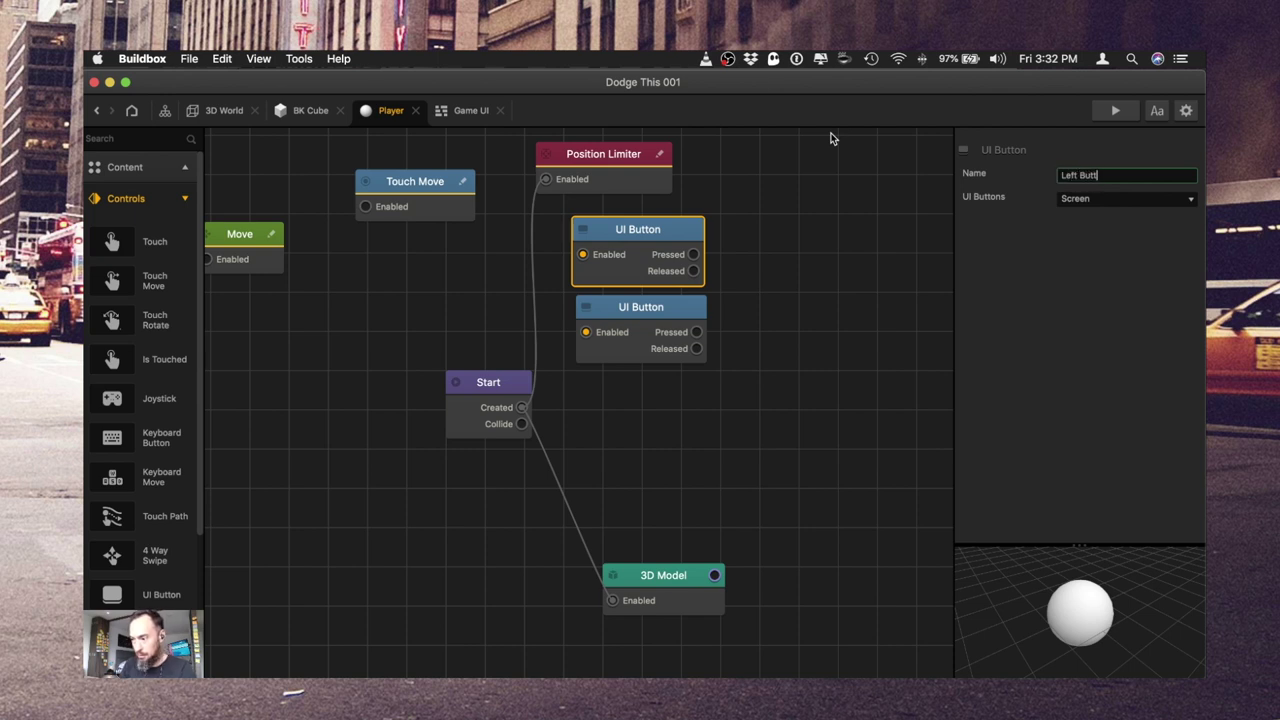
text(on)
key(Return)
click(1146, 204)
click(1122, 261)
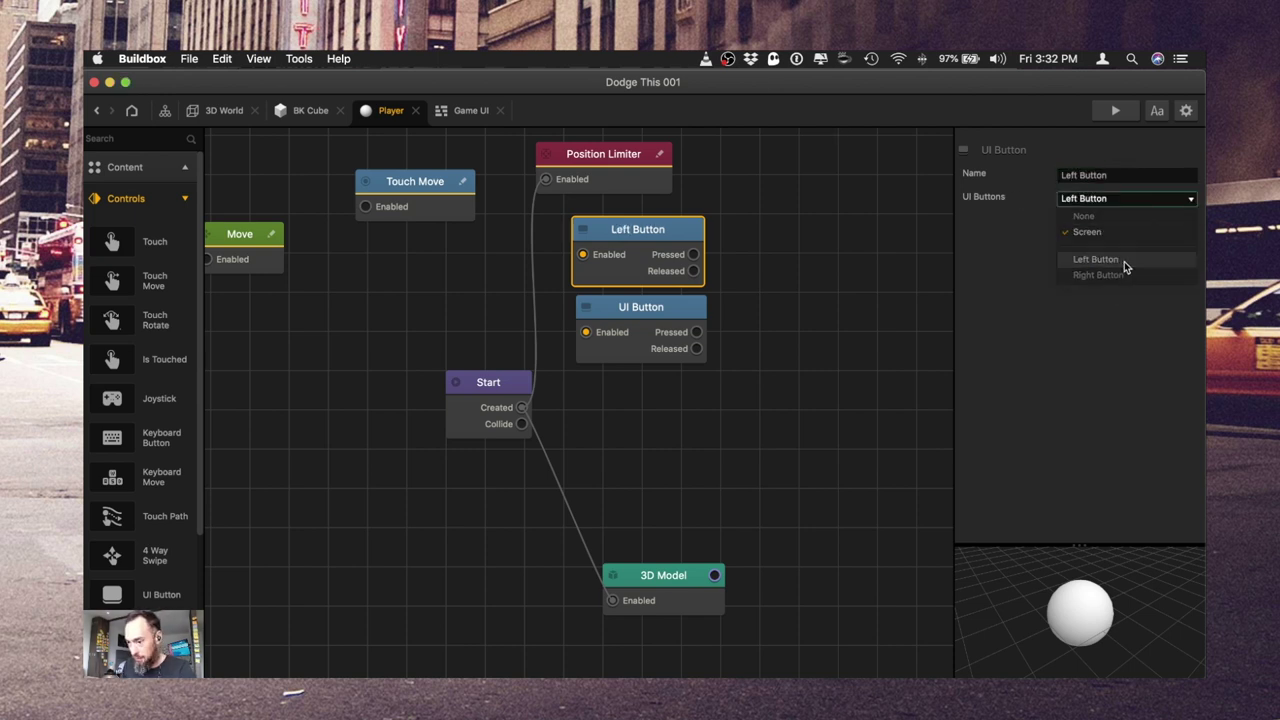
- Name the lower UI Button node Right Button and assign it the Right Button from the Game UI
click(690, 307)
text(R)
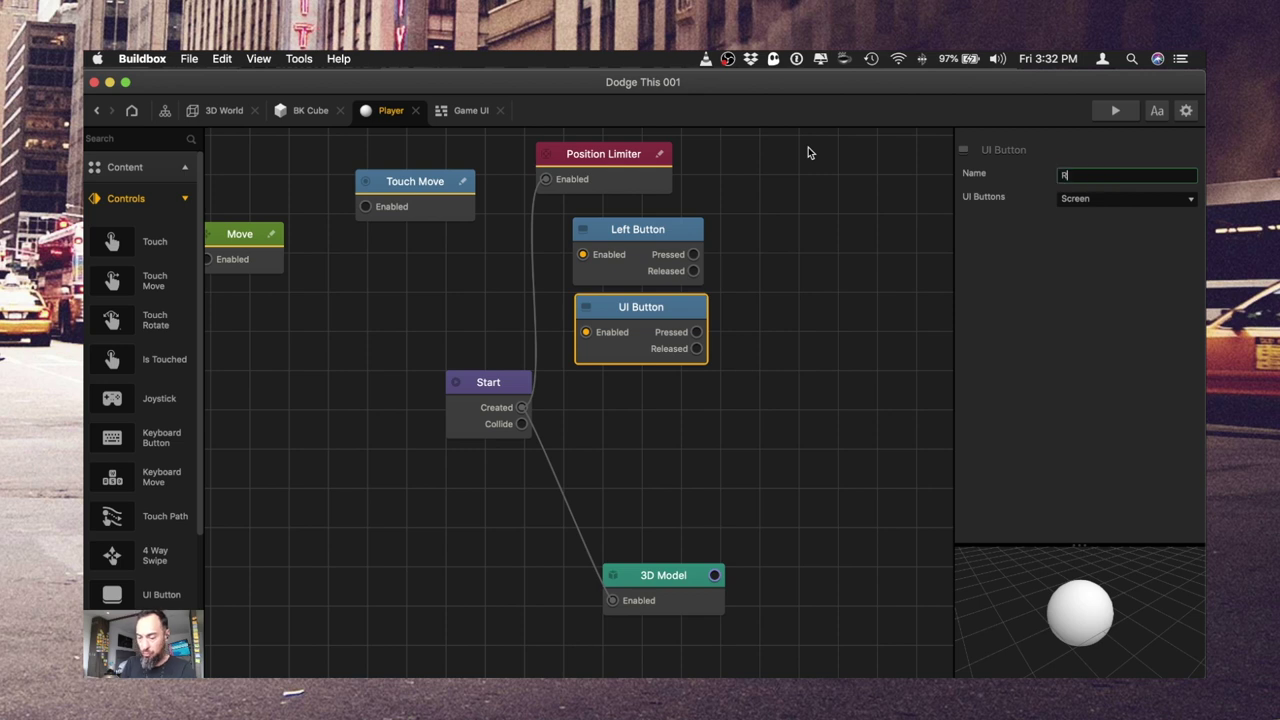
text(ight Button)
key(Return)
click(1157, 200)
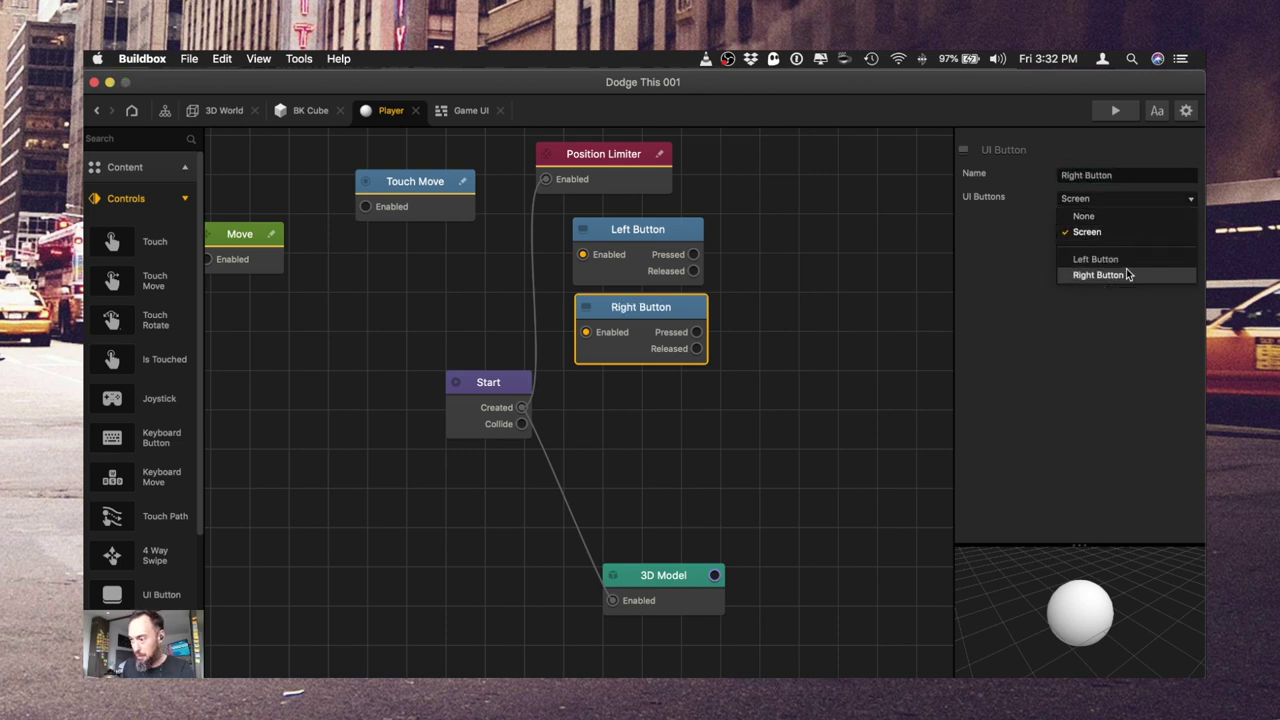
click(1094, 274)
click(780, 280)
- Place the existing Move node beside the two button nodes and set its speed to X -2 and Z 0
click(150, 198)
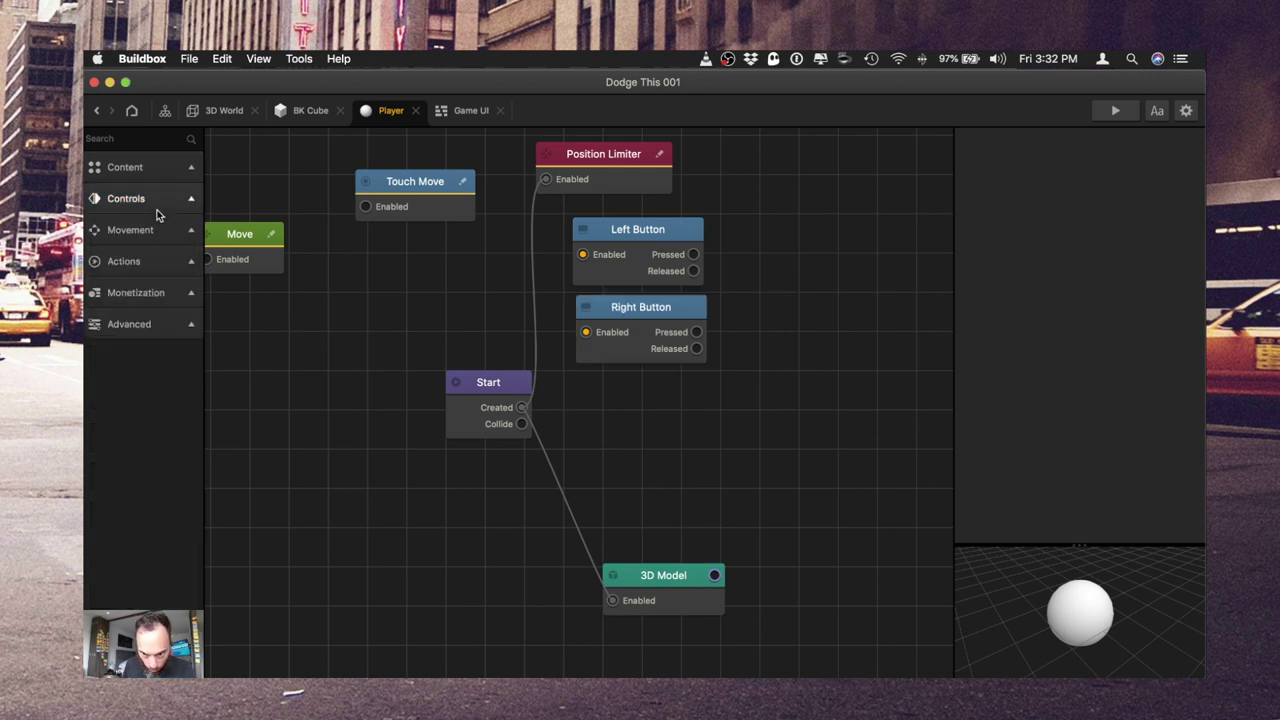
click(160, 168)
click(155, 168)
click(140, 225)
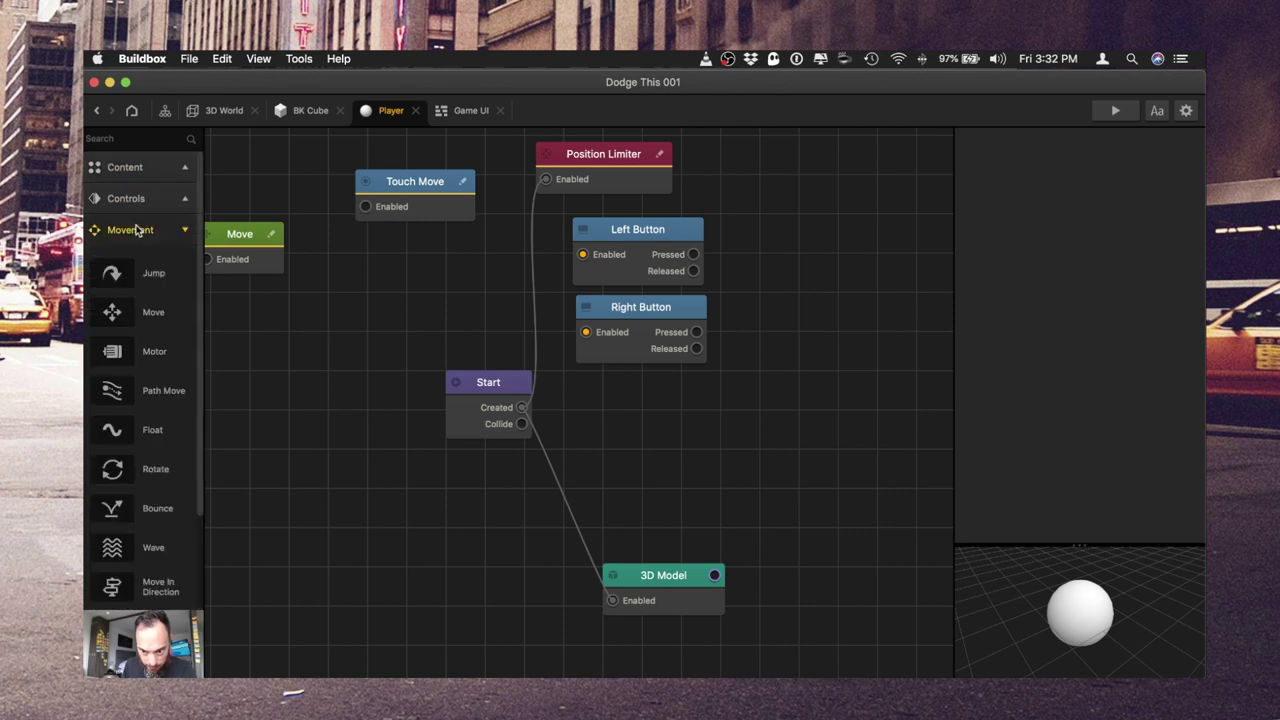
drag(239, 237, 789, 200)
drag(1102, 239, 877, 220)
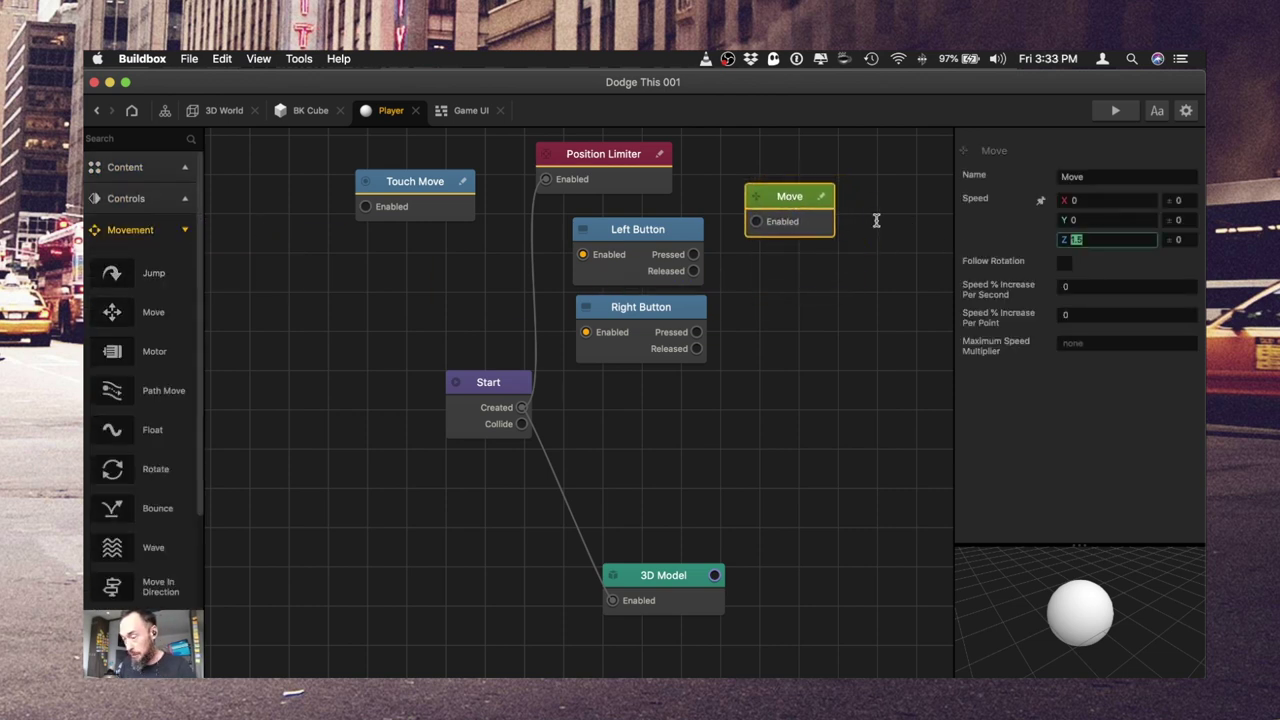
text(0)
key(Tab)
drag(1094, 204, 923, 202)
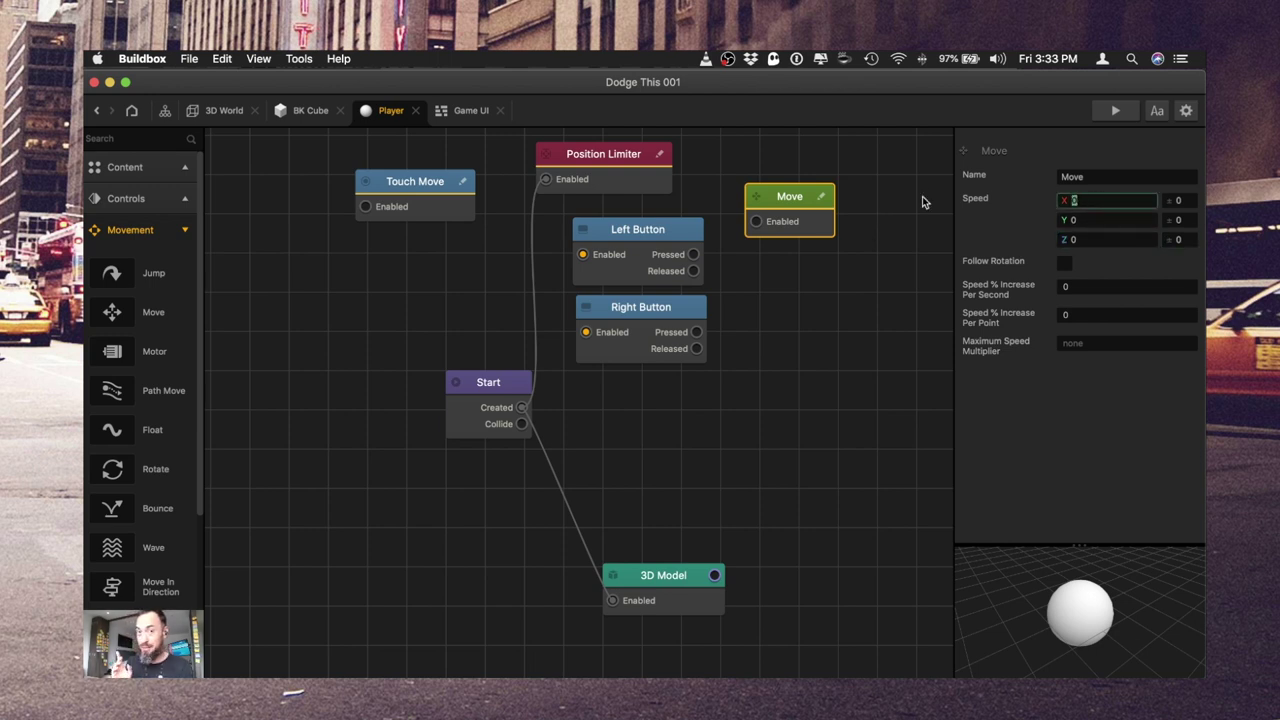
text(-2)
key(Tab)
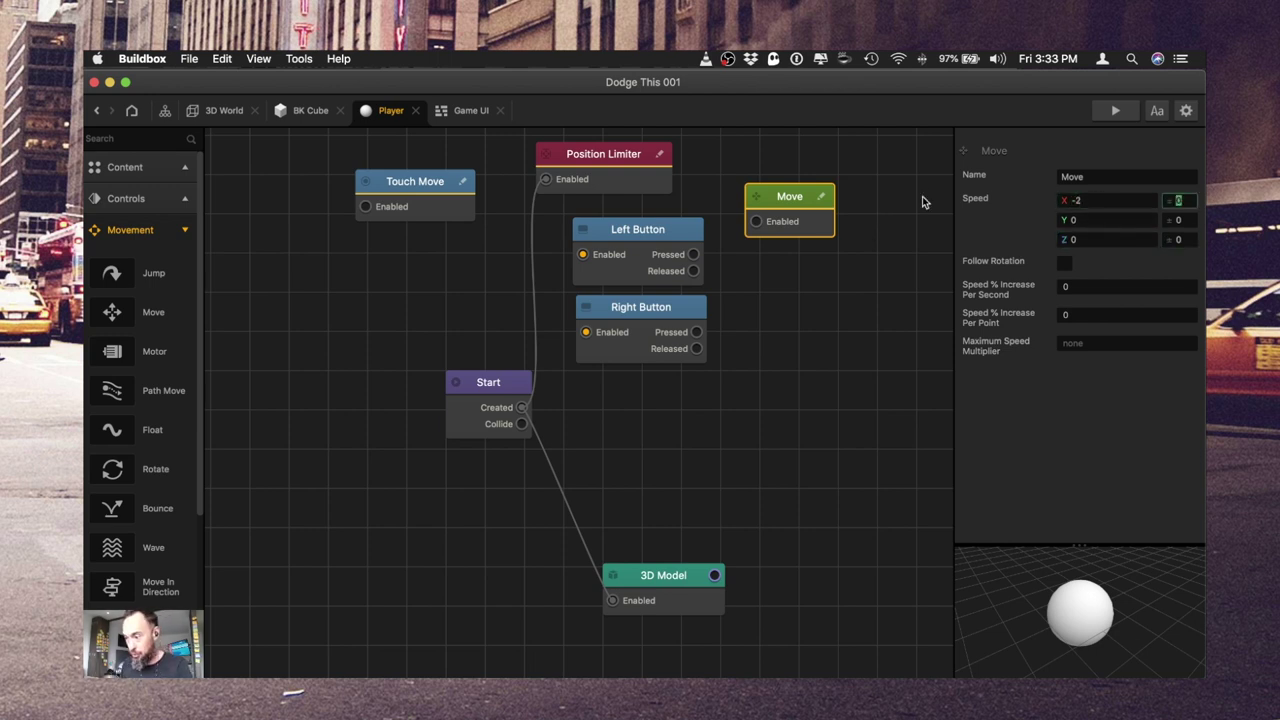
- Duplicate the Move node as Move Right with an X speed of 2, and rename the original node Move Left
click(820, 196)
click(625, 232)
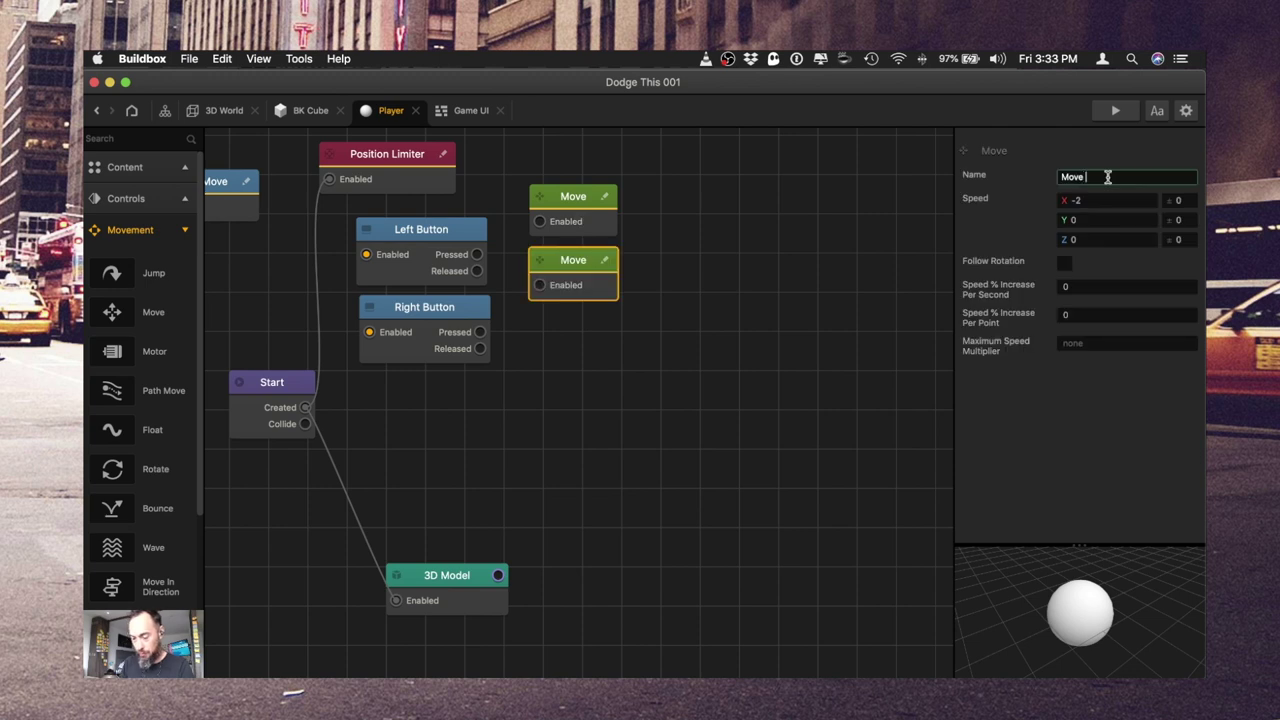
key(Tab)
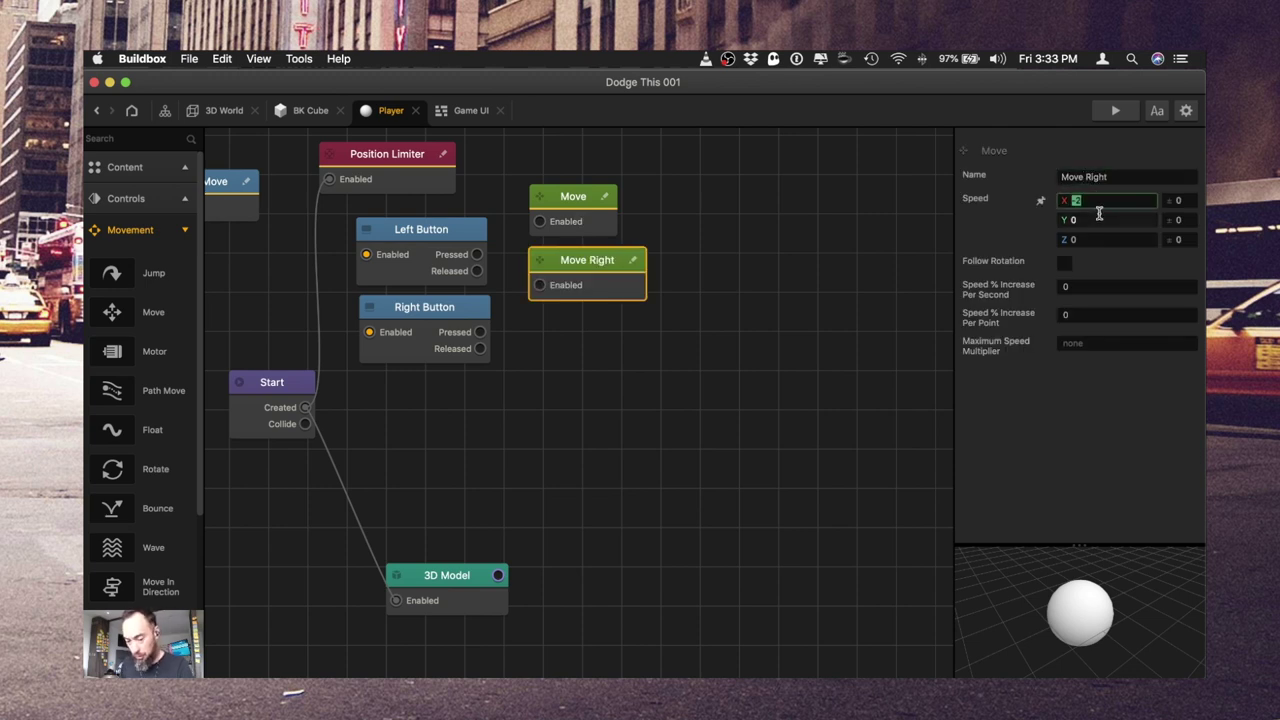
text(2)
key(Tab)
click(893, 269)
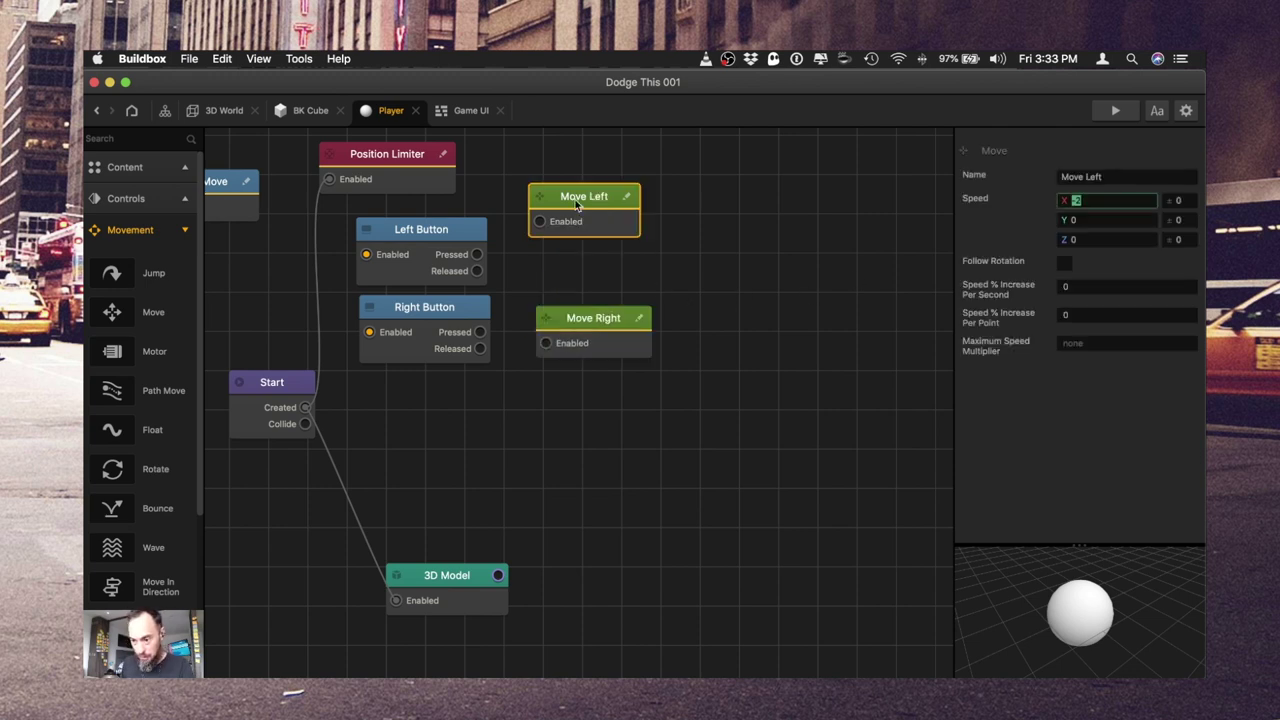
- Connect the Pressed outputs of Left Button and Right Button to Move Left and Move Right, and preview the player's movement
drag(573, 201, 574, 253)
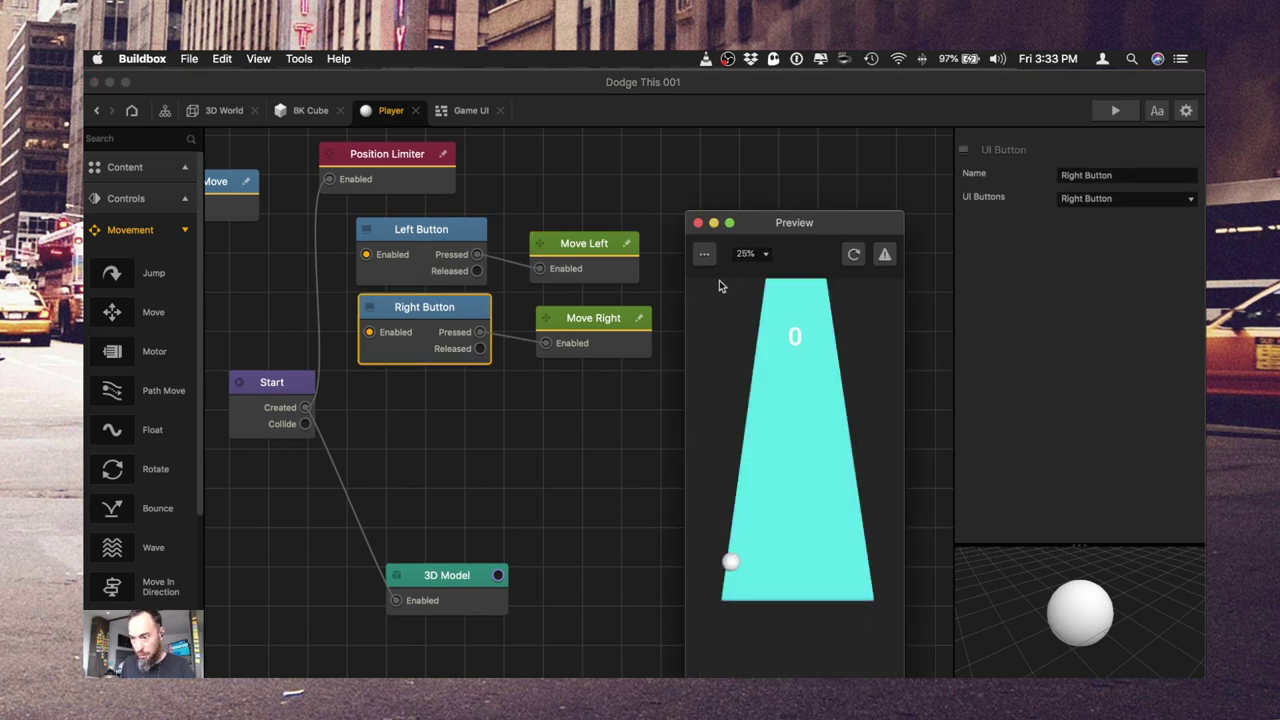
click(699, 223)
- Set the X speed to -5 on the Move Left node and to 5 on the Move Right node
click(586, 253)
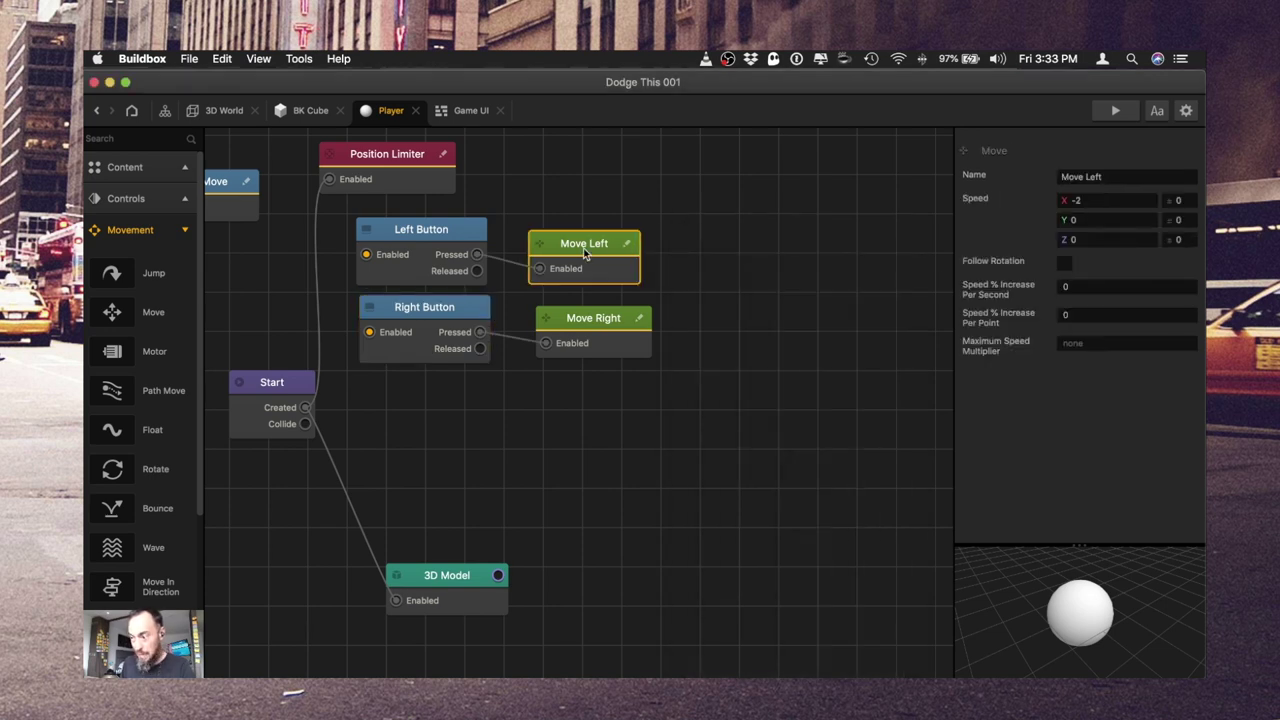
double_click(1076, 200)
text(-5)
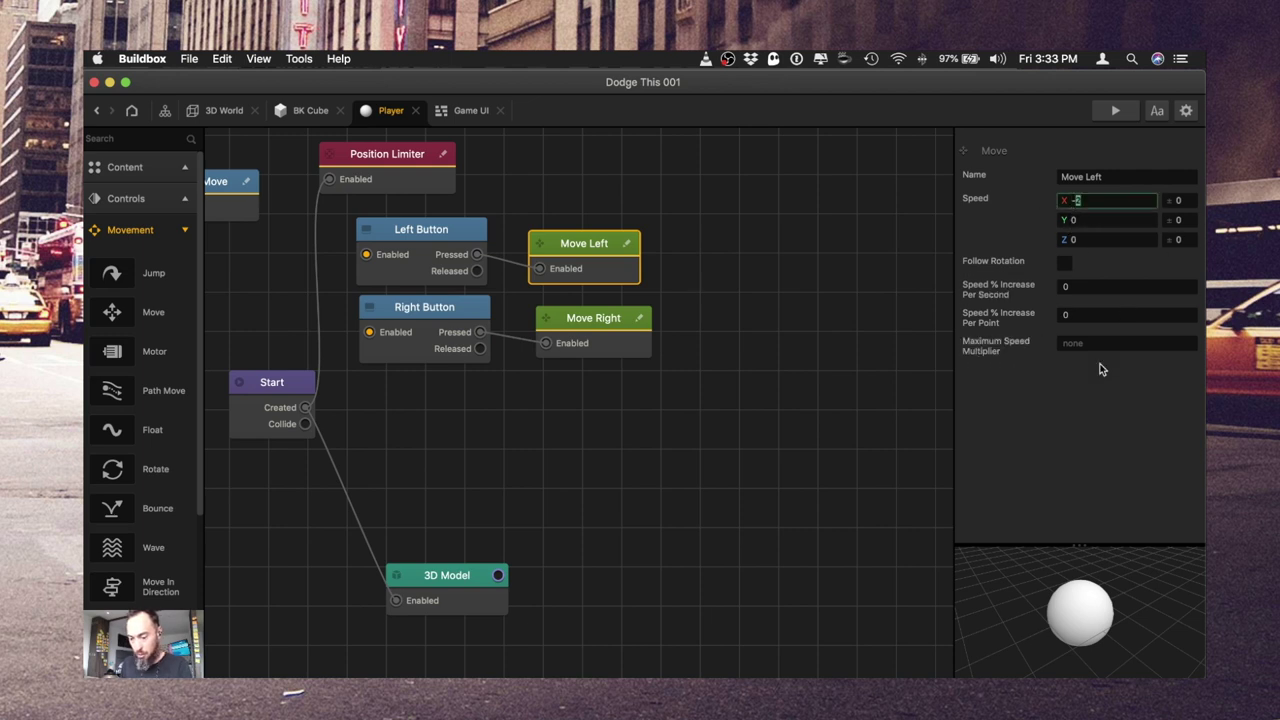
click(604, 343)
double_click(1076, 200)
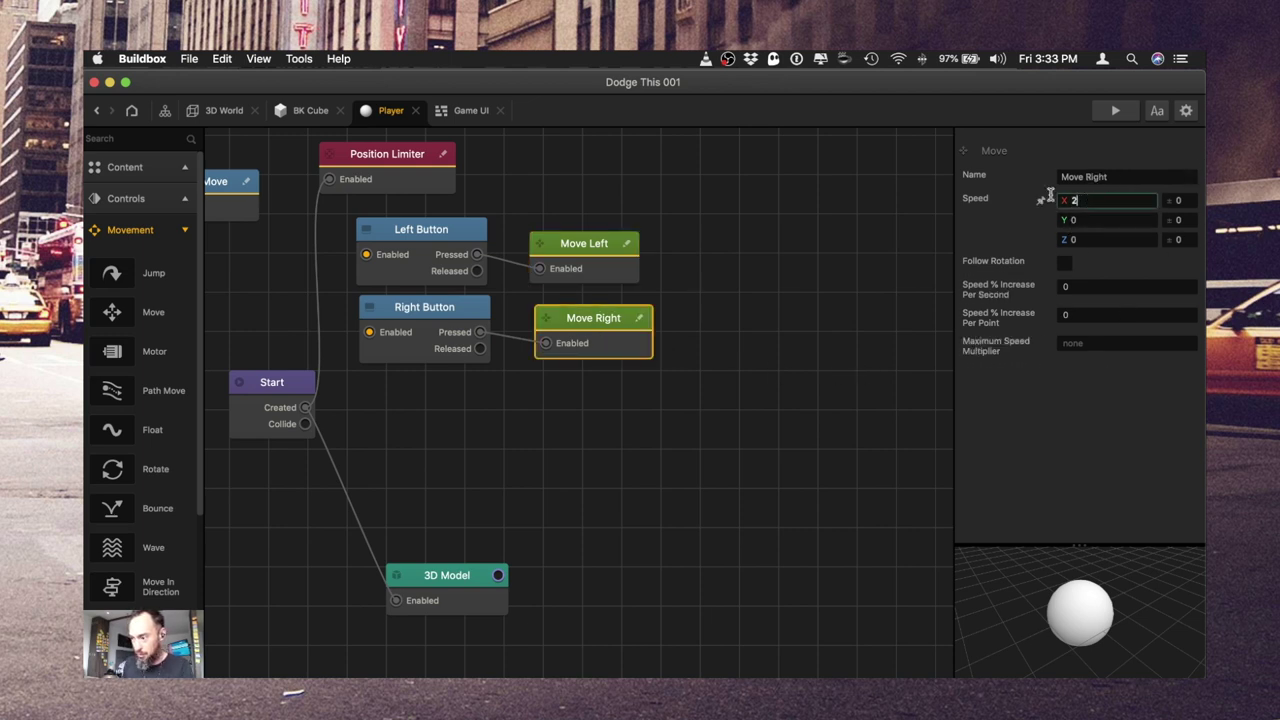
text(5)
- Add a Position Animation node, connect the Released outputs of both button nodes to its Start, and preview the movement
drag(733, 280, 490, 277)
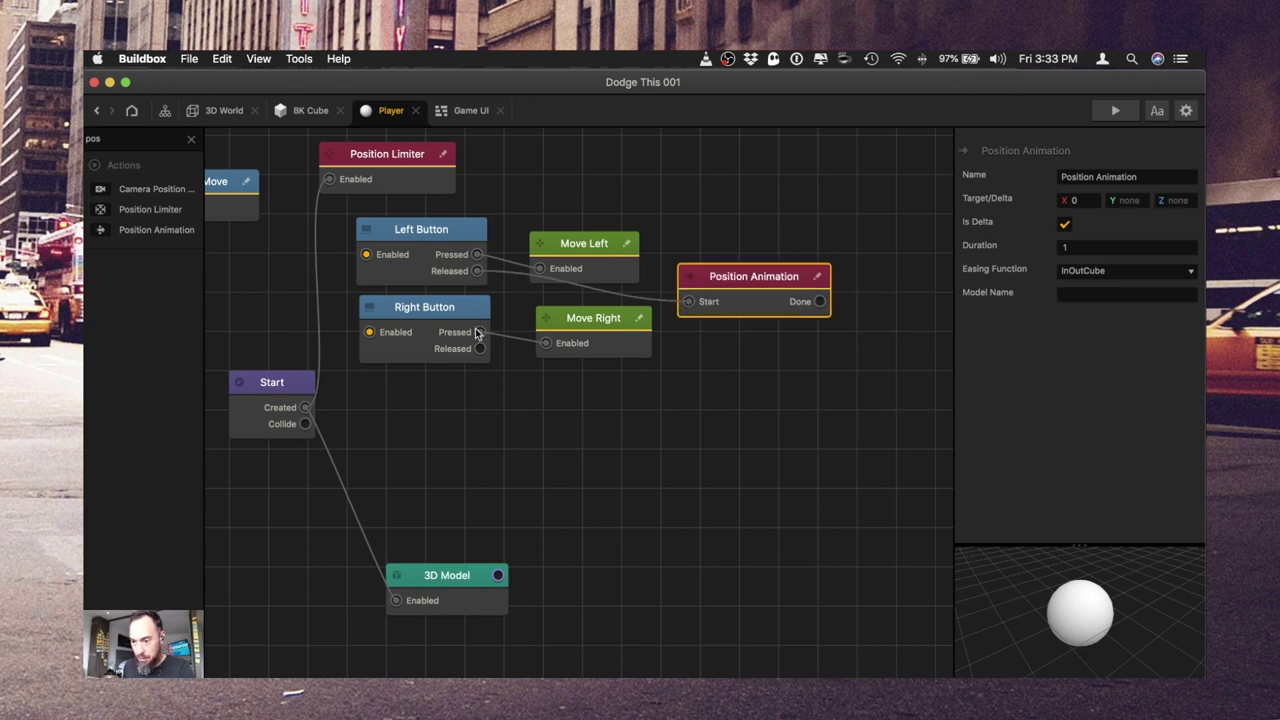
drag(480, 349, 688, 301)
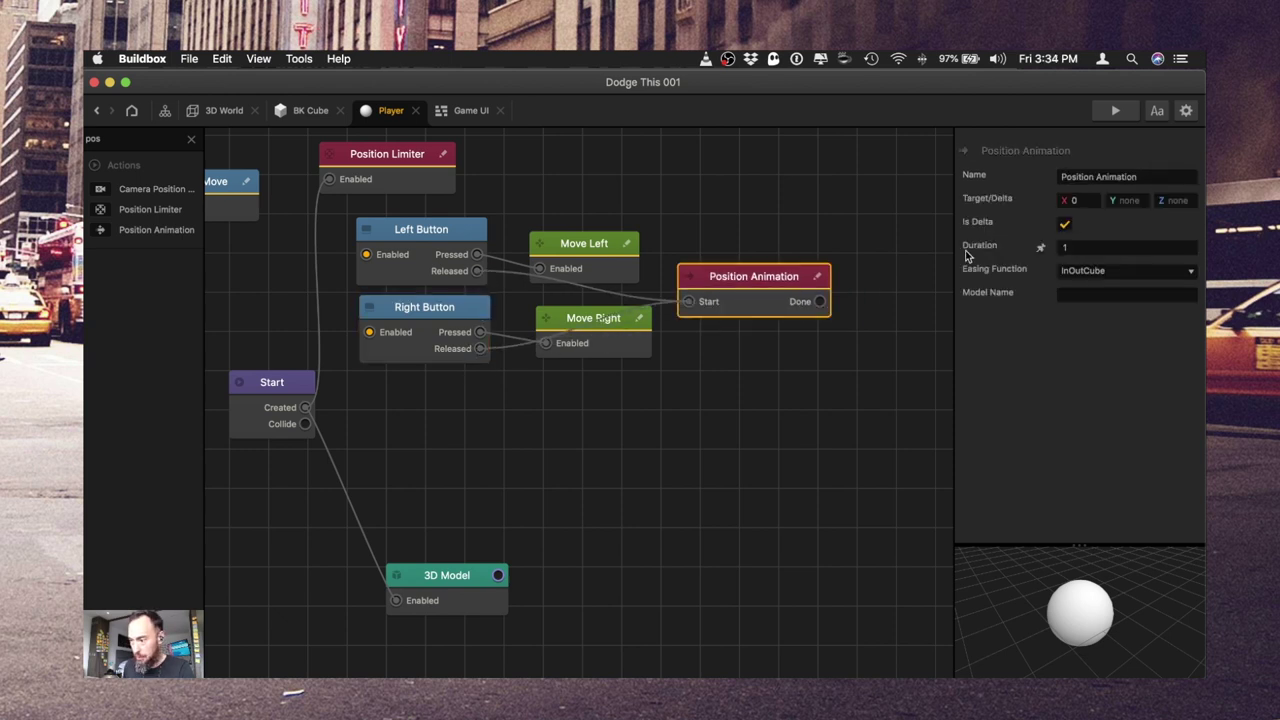
click(1102, 114)
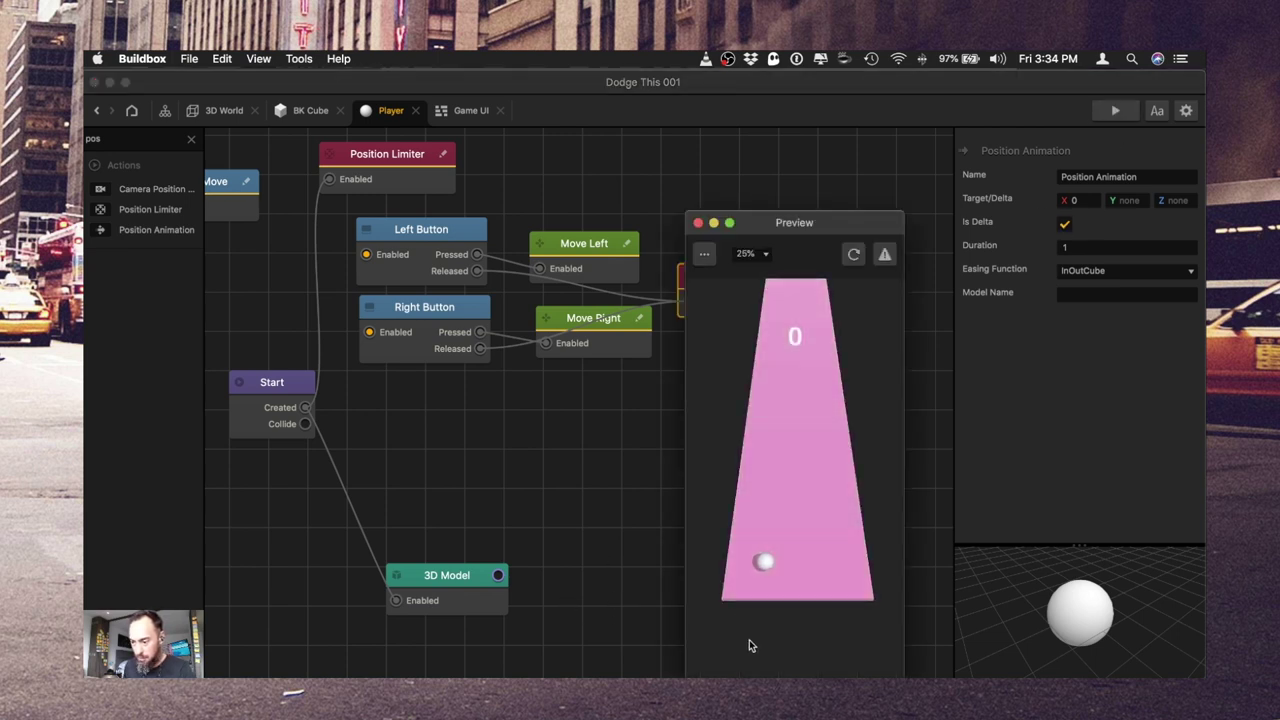
click(698, 223)
- Turn off Is Delta on the Position Animation node, preview it, and set its Duration to 0.25
click(1115, 110)
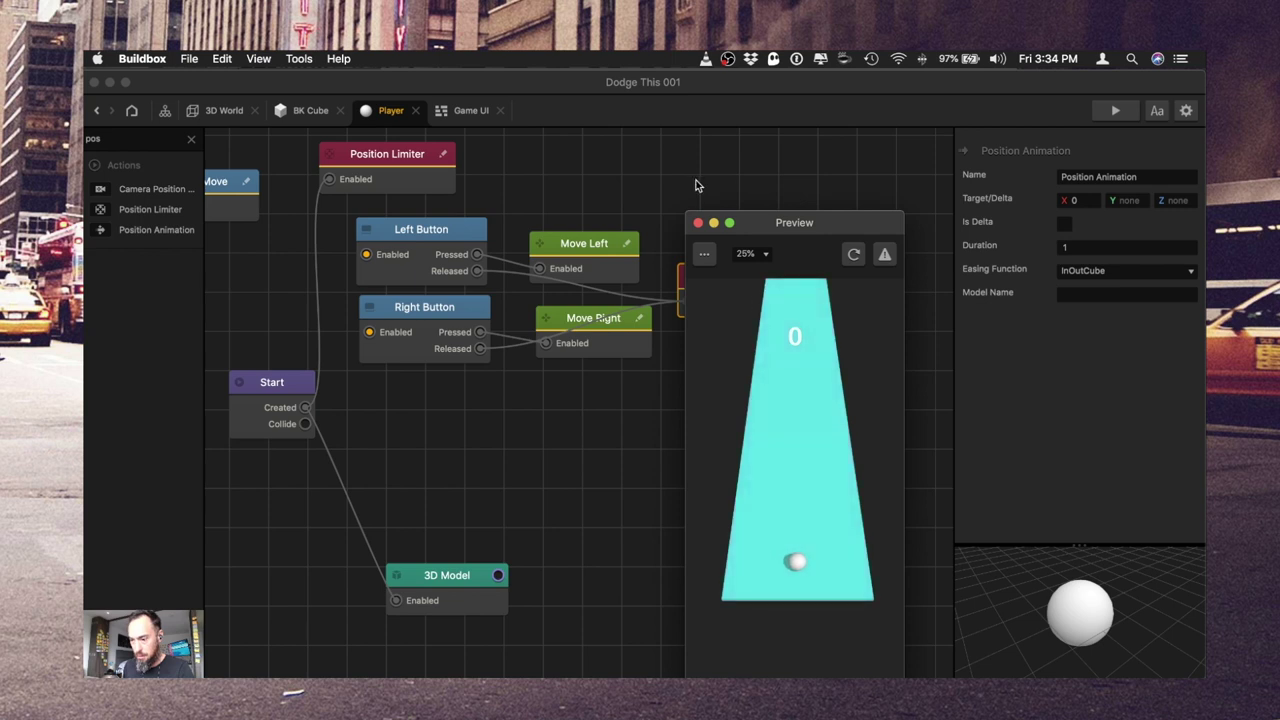
click(698, 223)
click(1100, 247)
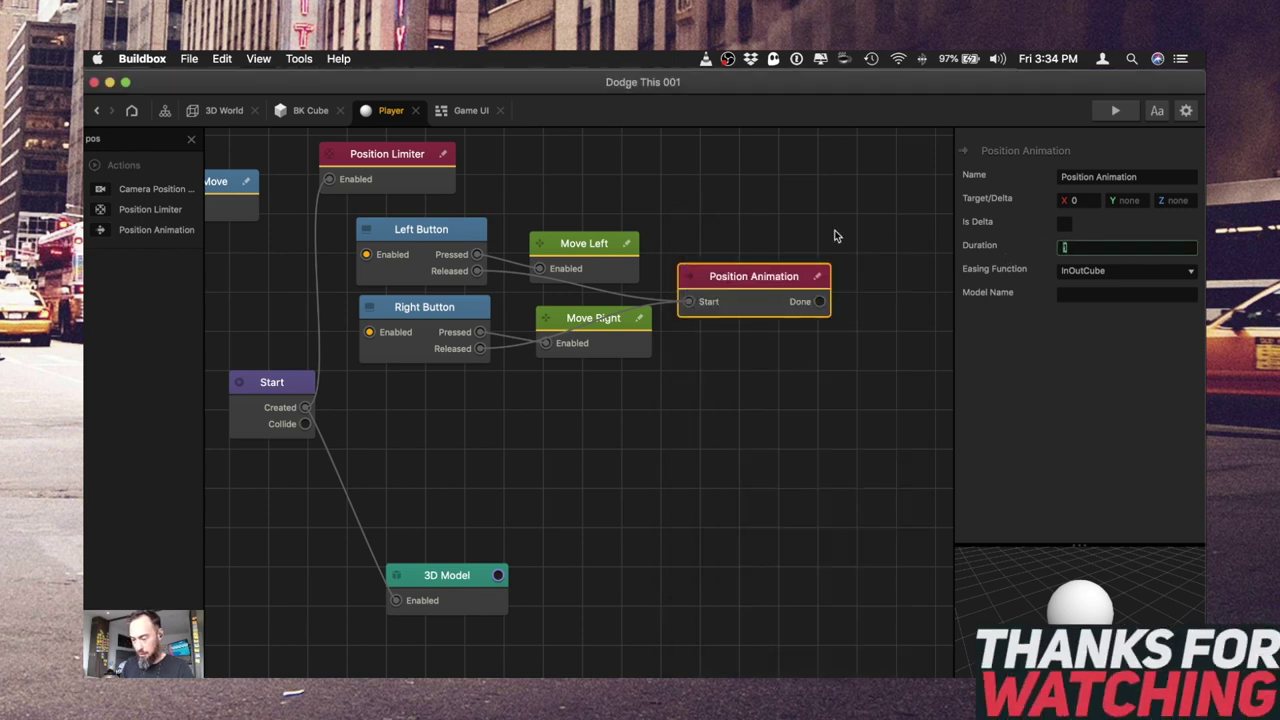
text(0.25)
key(Return)
- Preview the game and test how the ball moves to each side and returns on release
click(1115, 110)
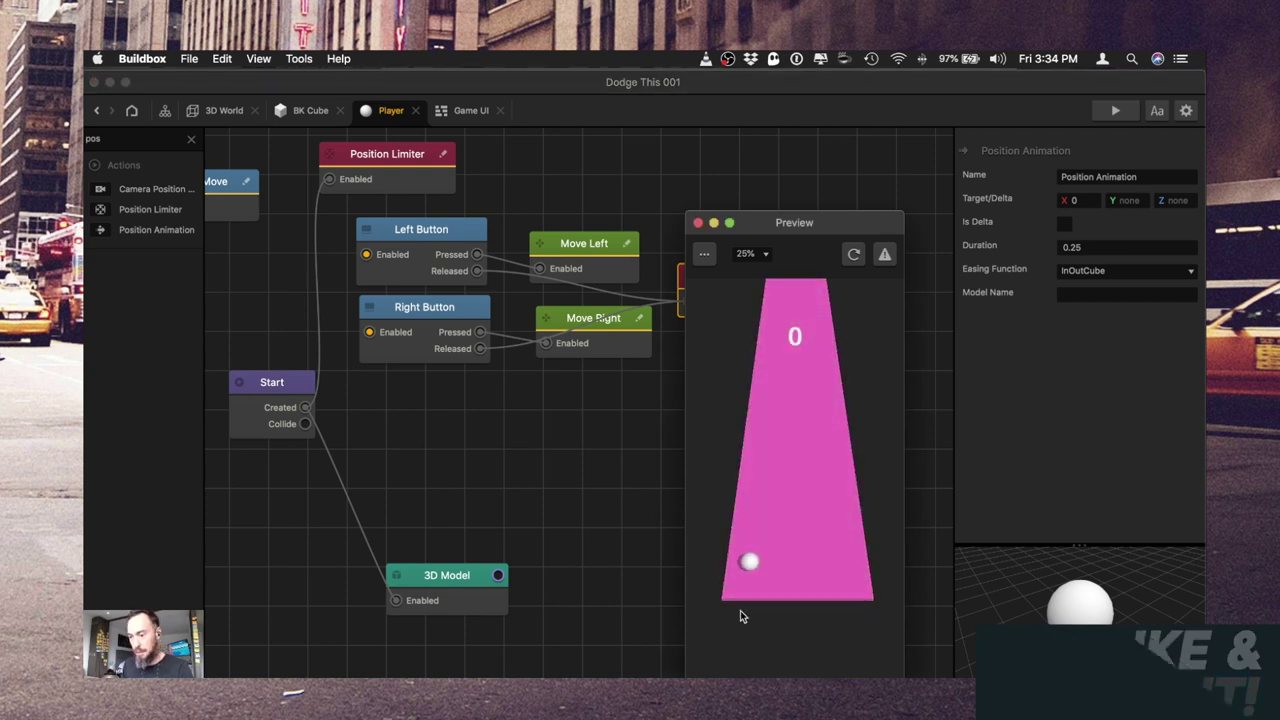
click(821, 610)
click(769, 624)
click(860, 614)
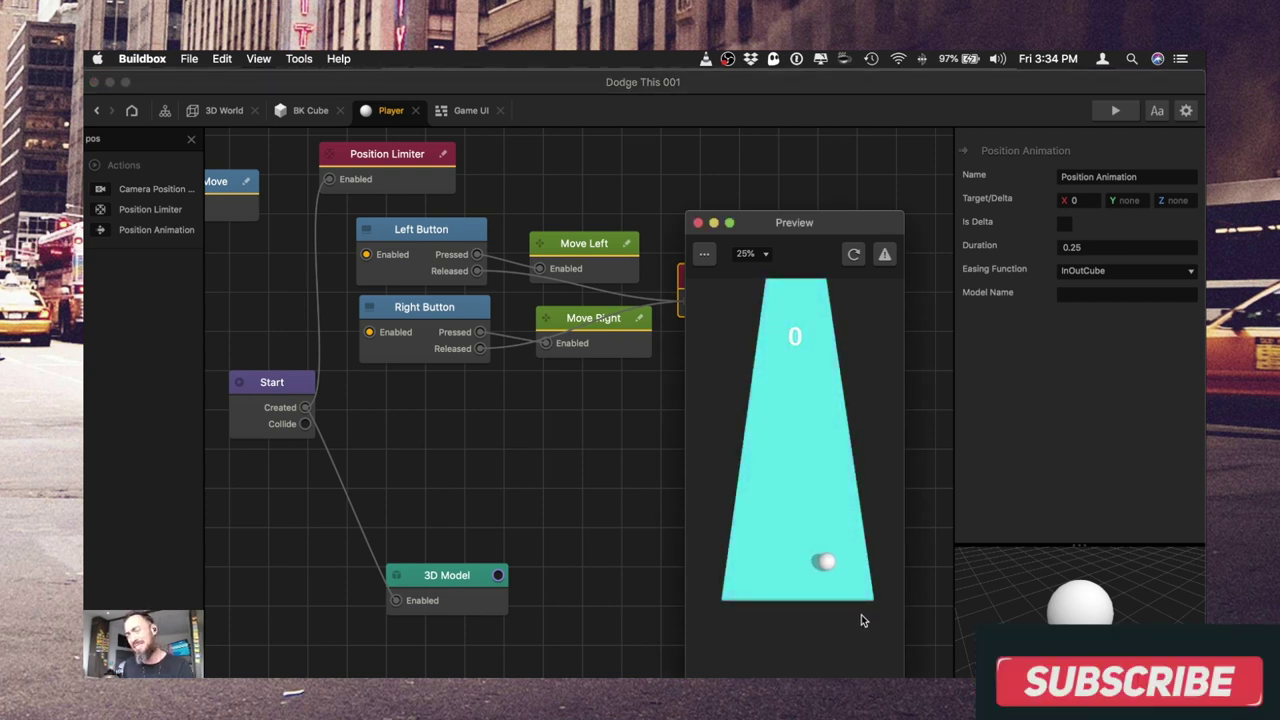
click(749, 614)
click(830, 608)
click(831, 607)
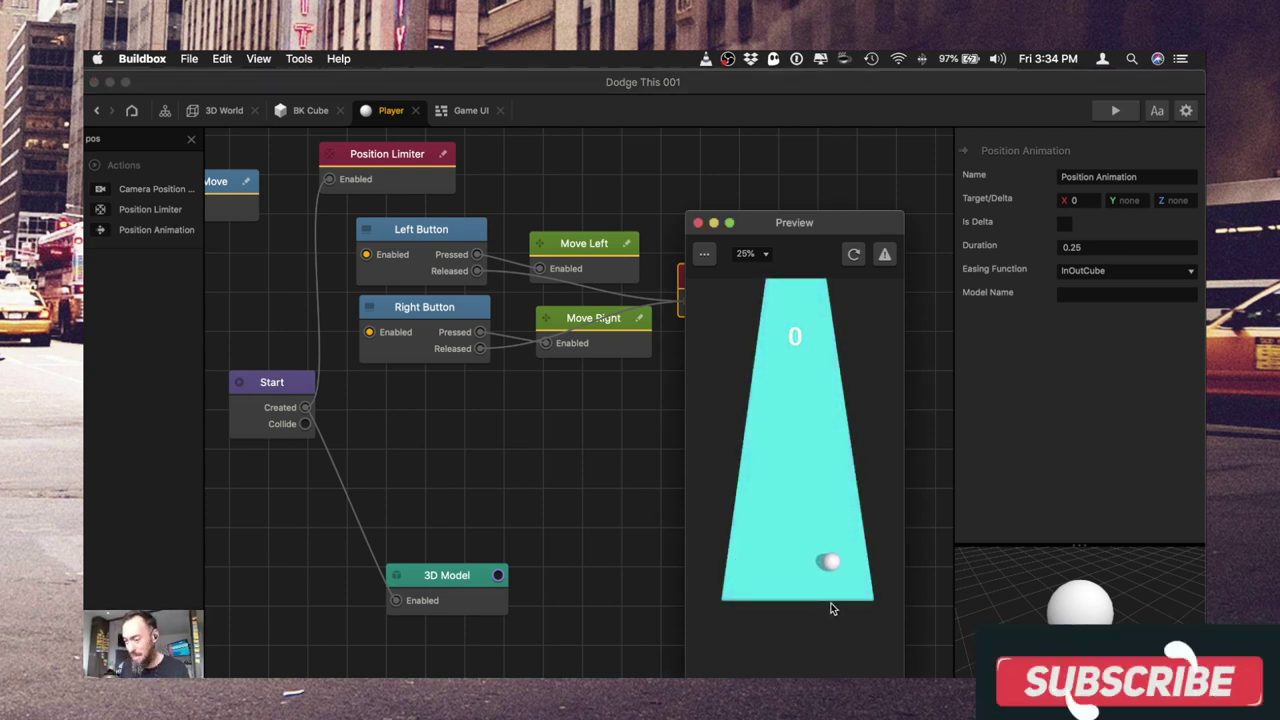
click(836, 601)
click(840, 600)
click(735, 594)
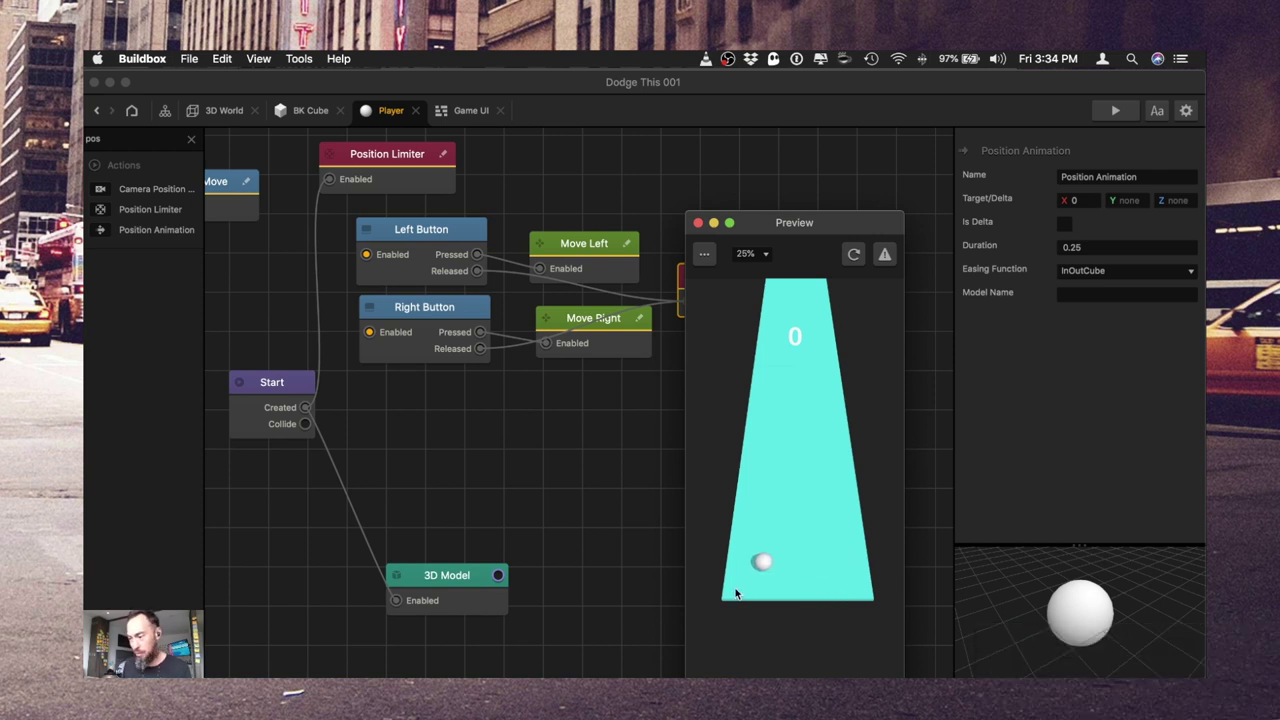
click(840, 604)
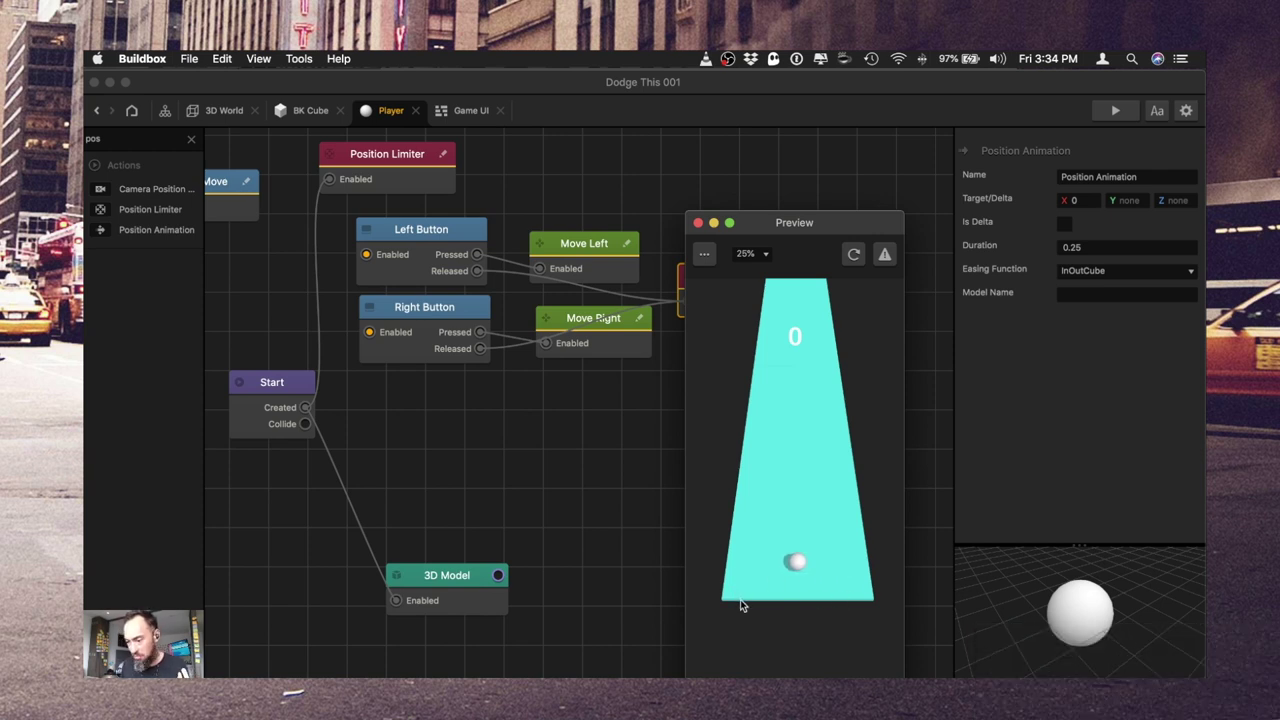
click(698, 223)
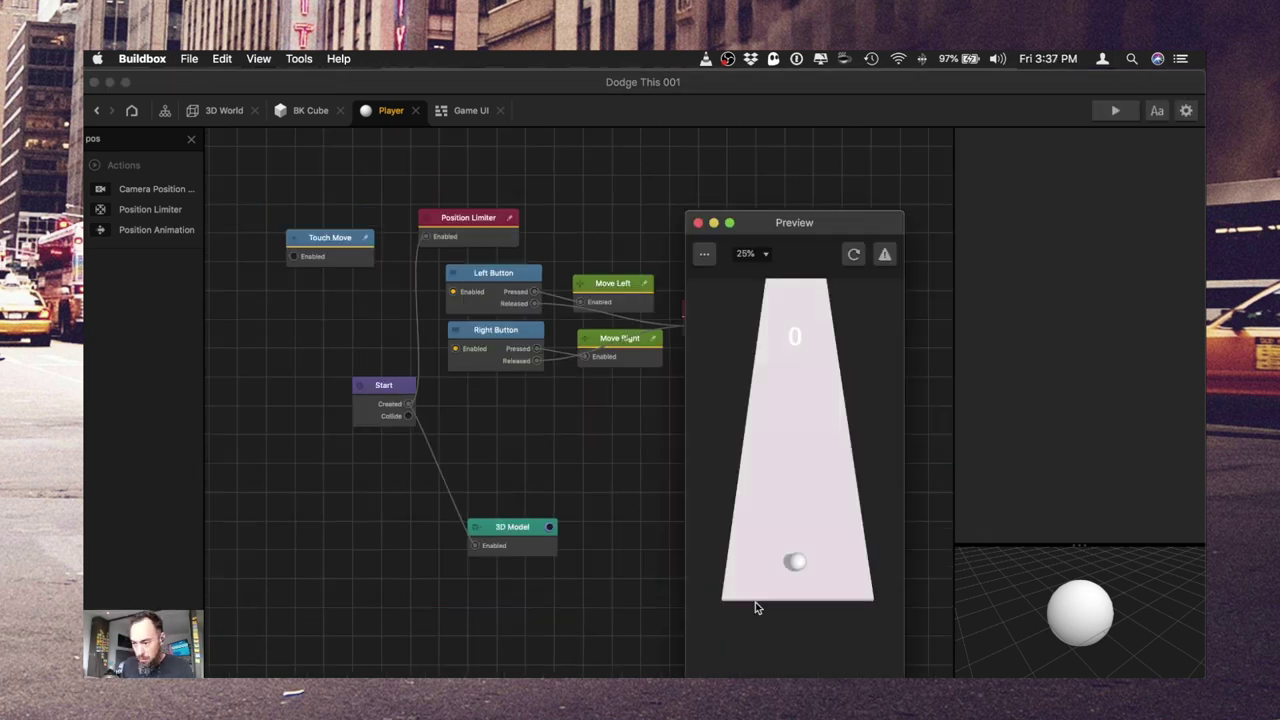
- Retest the ball's left and right controls in the open preview by alternating between both directions
click(730, 624)
click(880, 661)
key(Left)
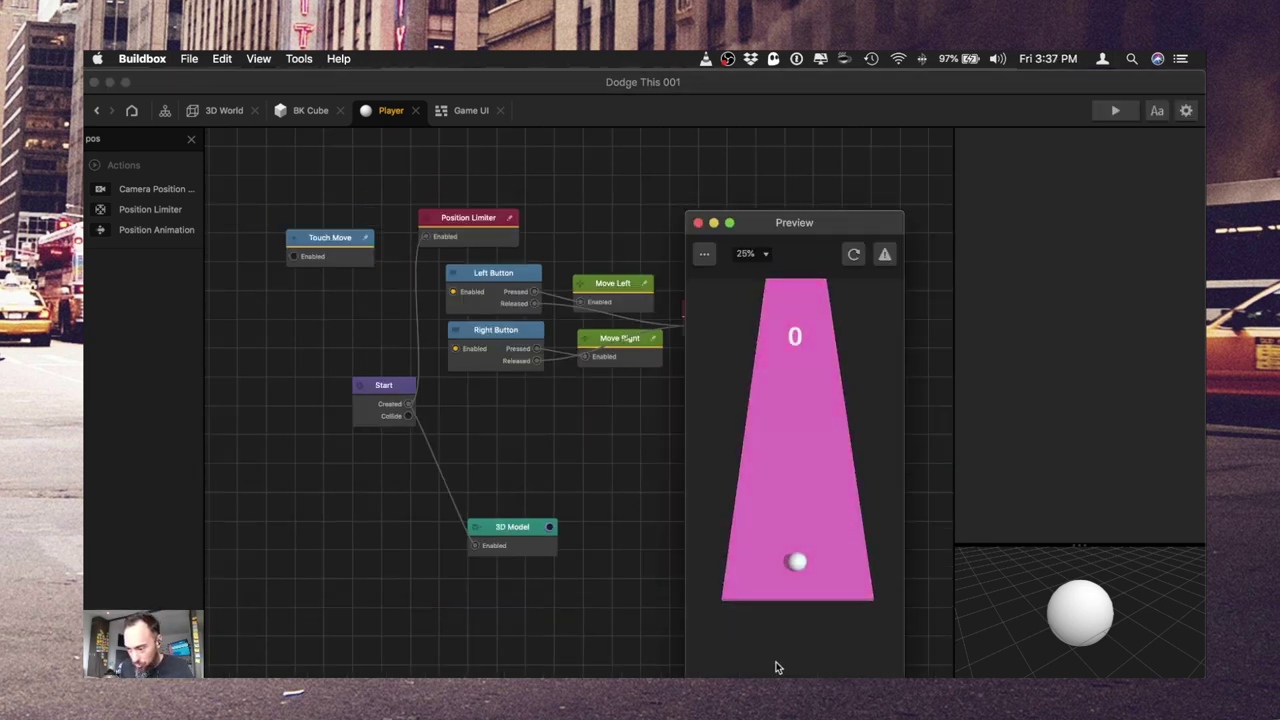
key(Right)
key(Left)
key(Right)
click(737, 666)
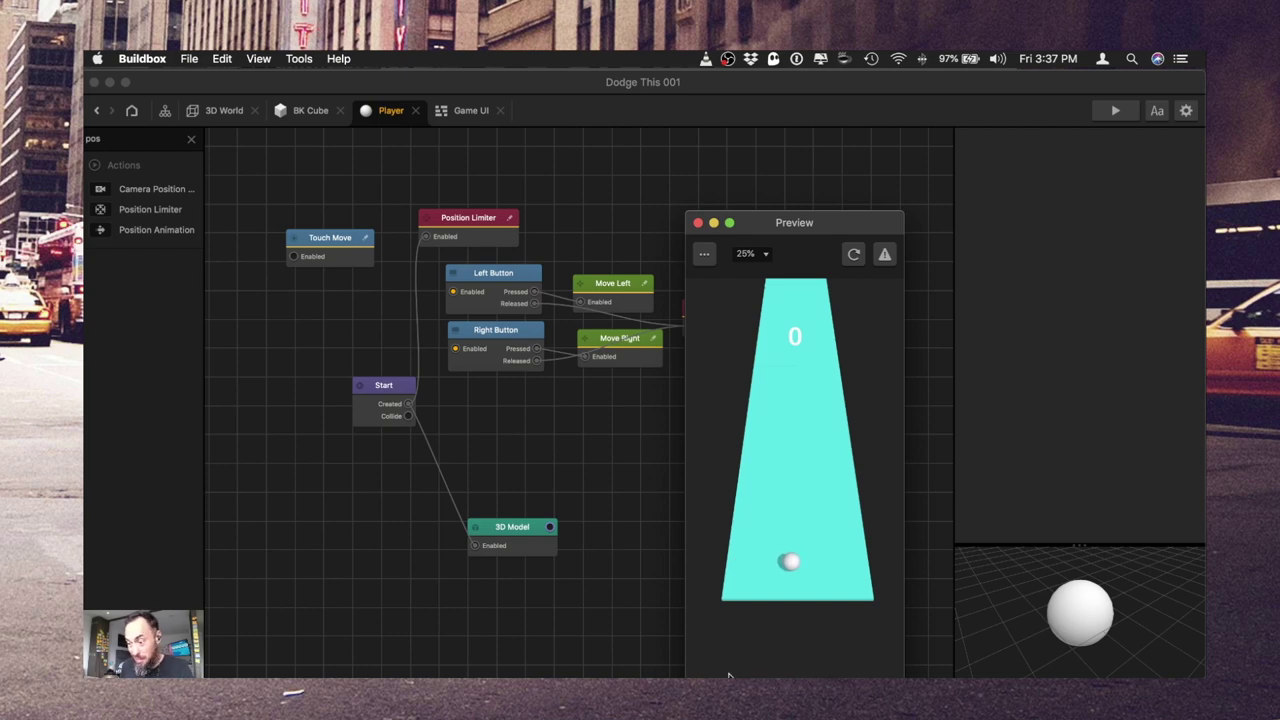
click(737, 666)
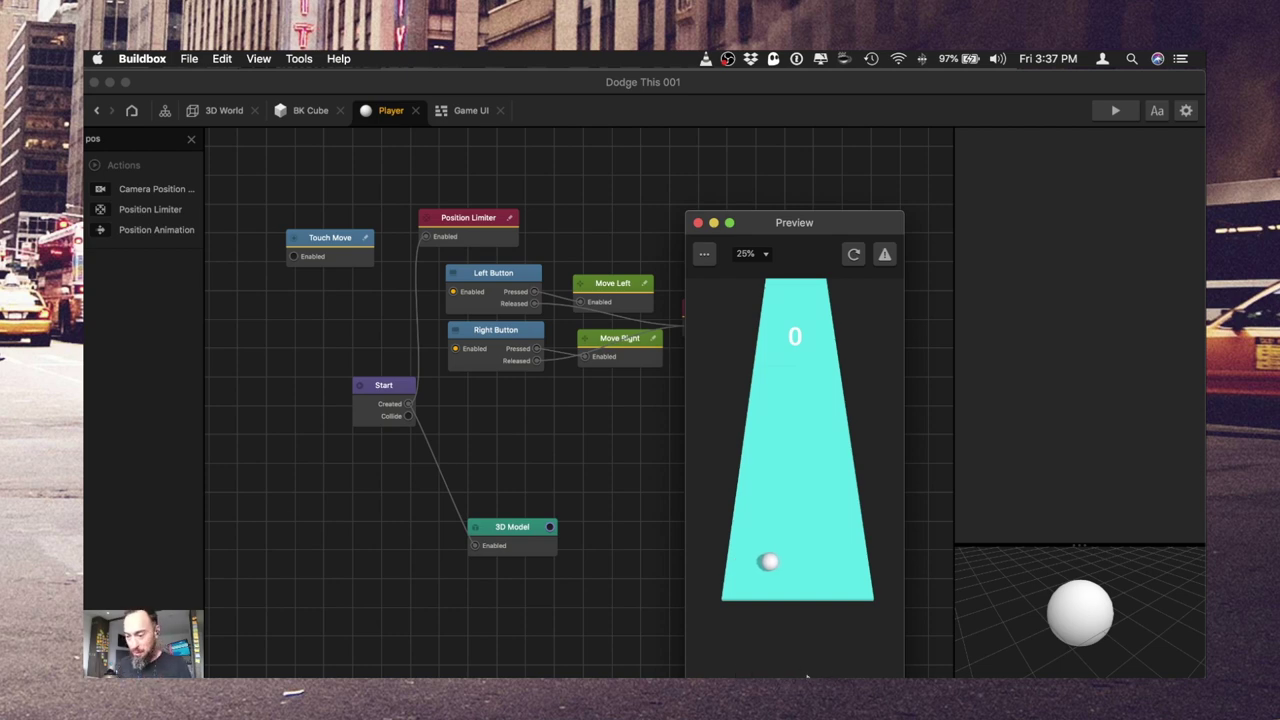
click(854, 670)
- In the 3D World, rename the second Cube object EnemyCube and set its collision group to Enemy
click(308, 110)
click(226, 110)
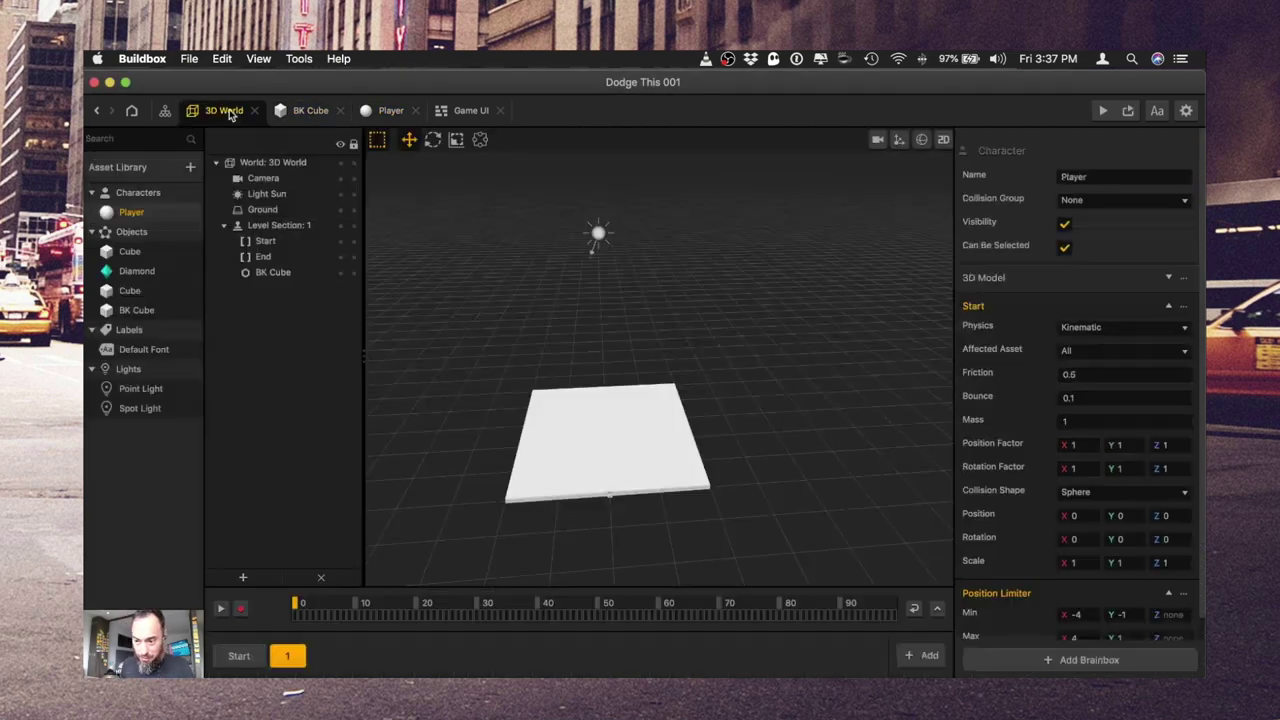
click(130, 290)
click(1062, 177)
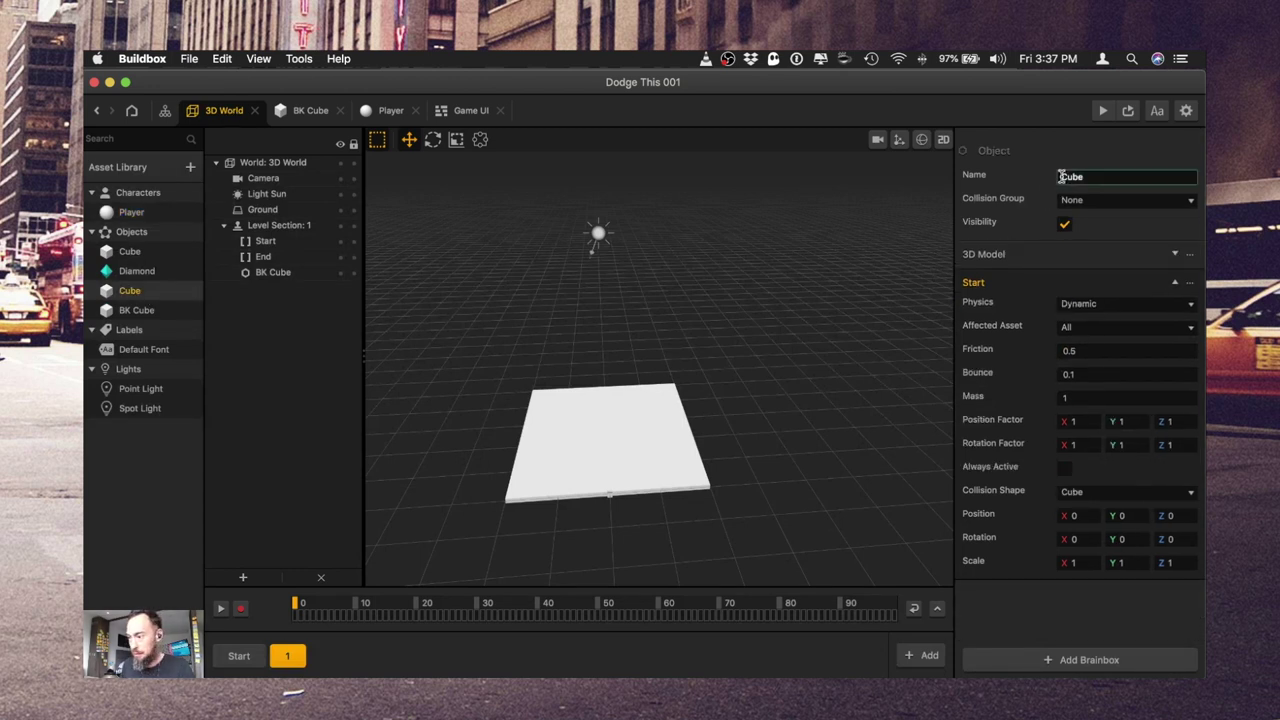
text(Enemy)
click(1125, 200)
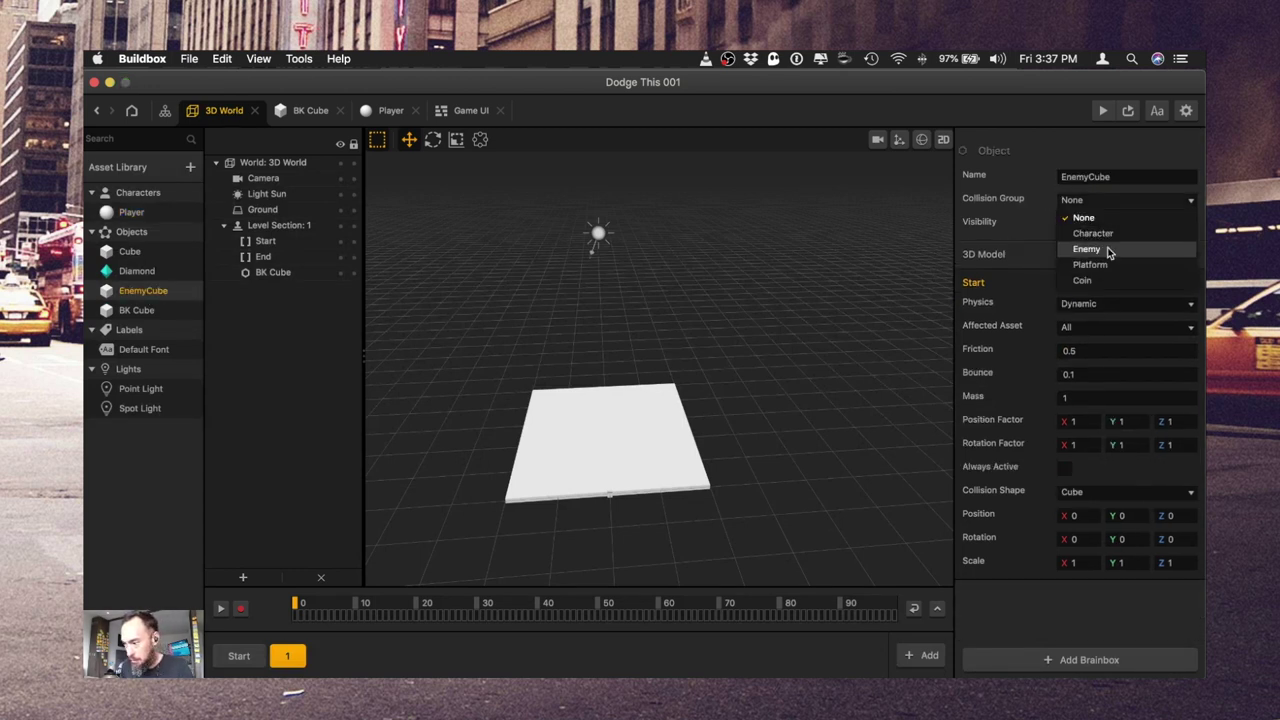
click(1105, 246)
- Duplicate level section 1 four times and rename the copies 2, 3, 4 and 5
click(289, 664)
key(super+d)
key(super+d)
key(super+d)
key(super+d)
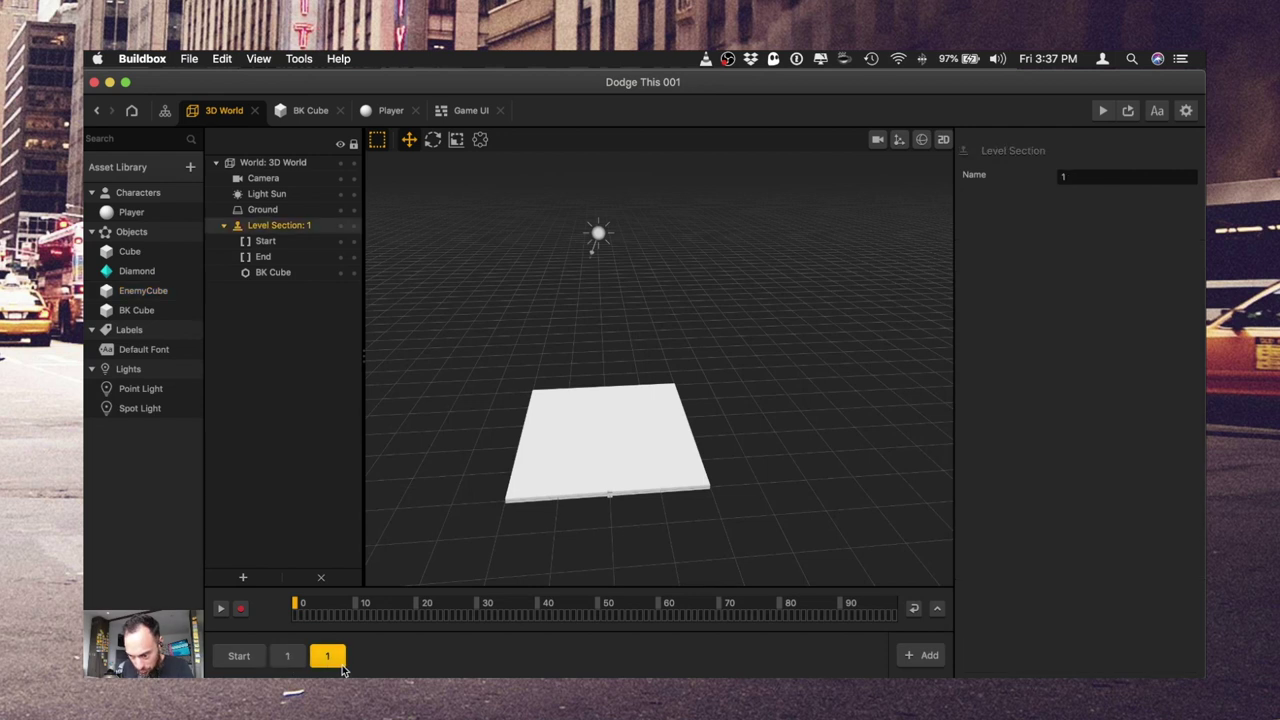
click(327, 656)
click(1128, 176)
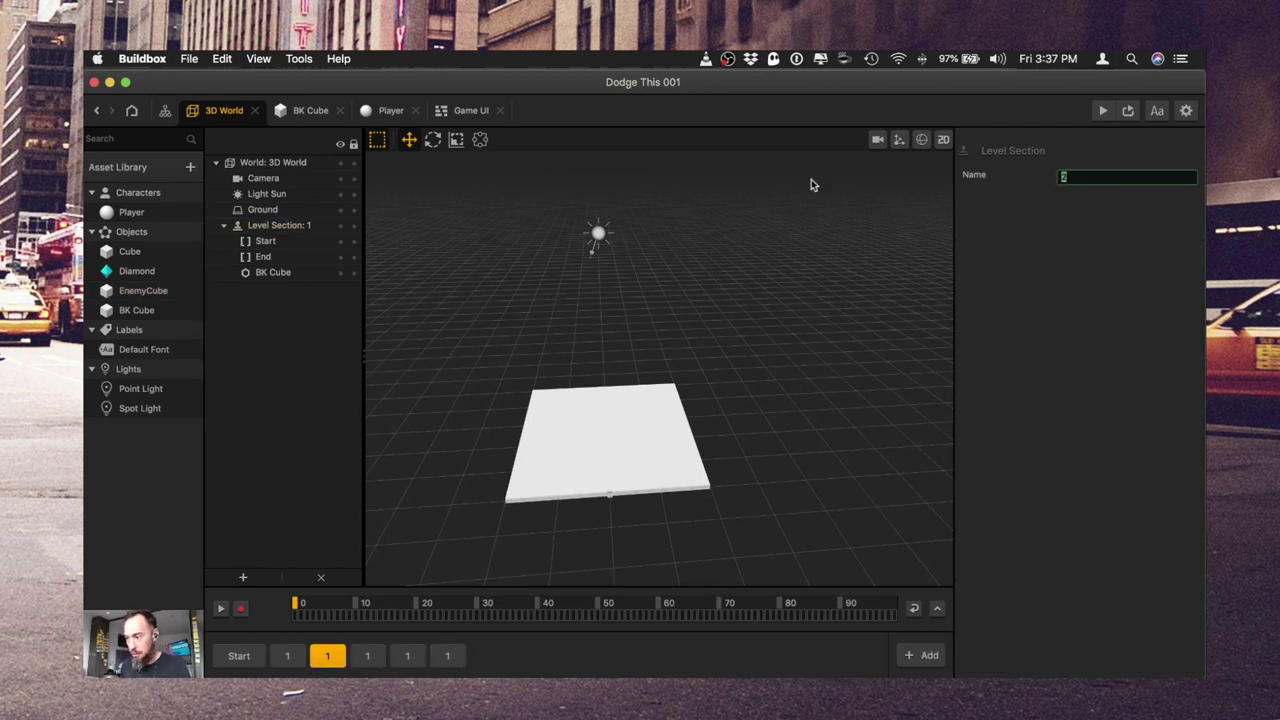
text(2)
key(Return)
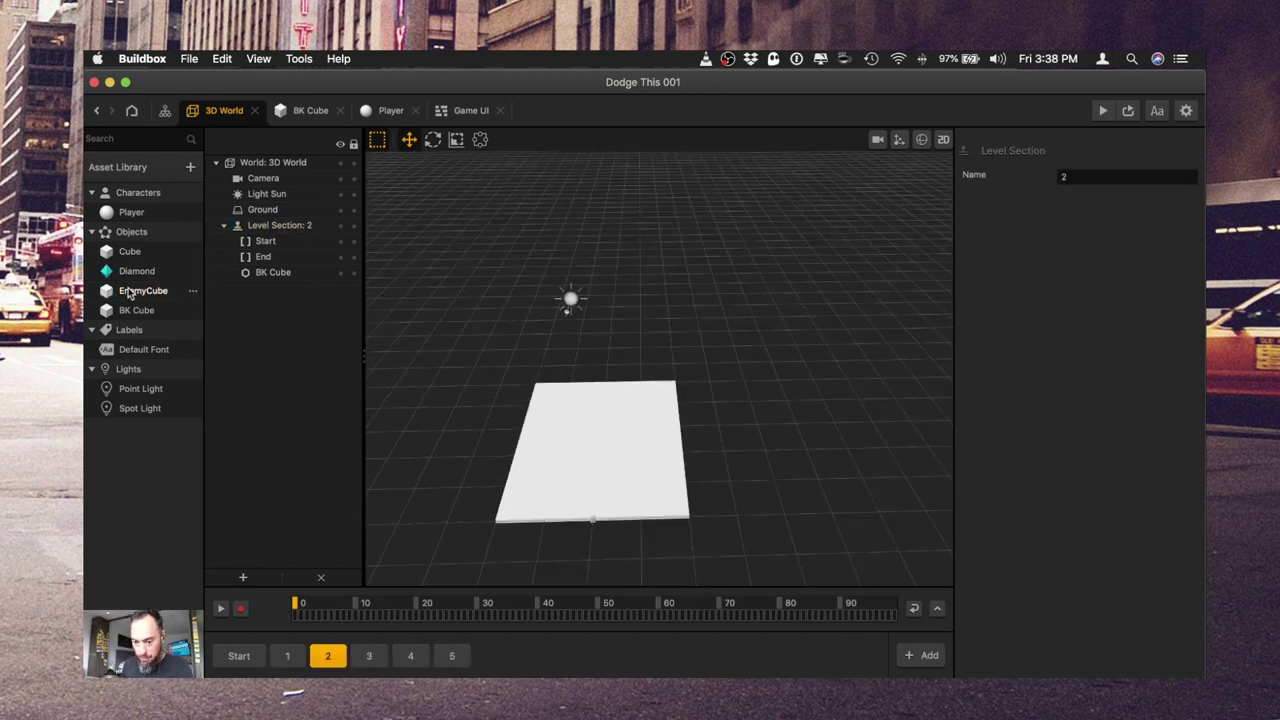
- Place an EnemyCube on the platform of level section 2 and set its rotation to 45 on X, Y and Z
drag(128, 292, 552, 462)
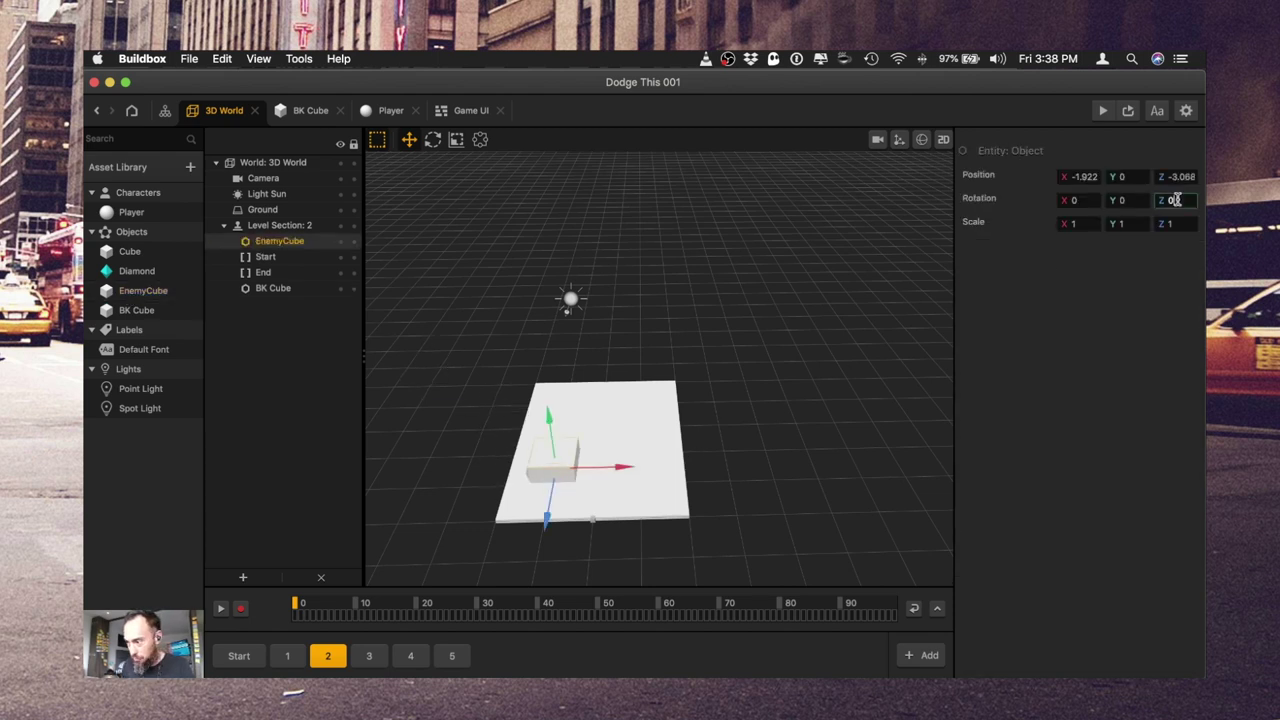
text(45)
key(Tab)
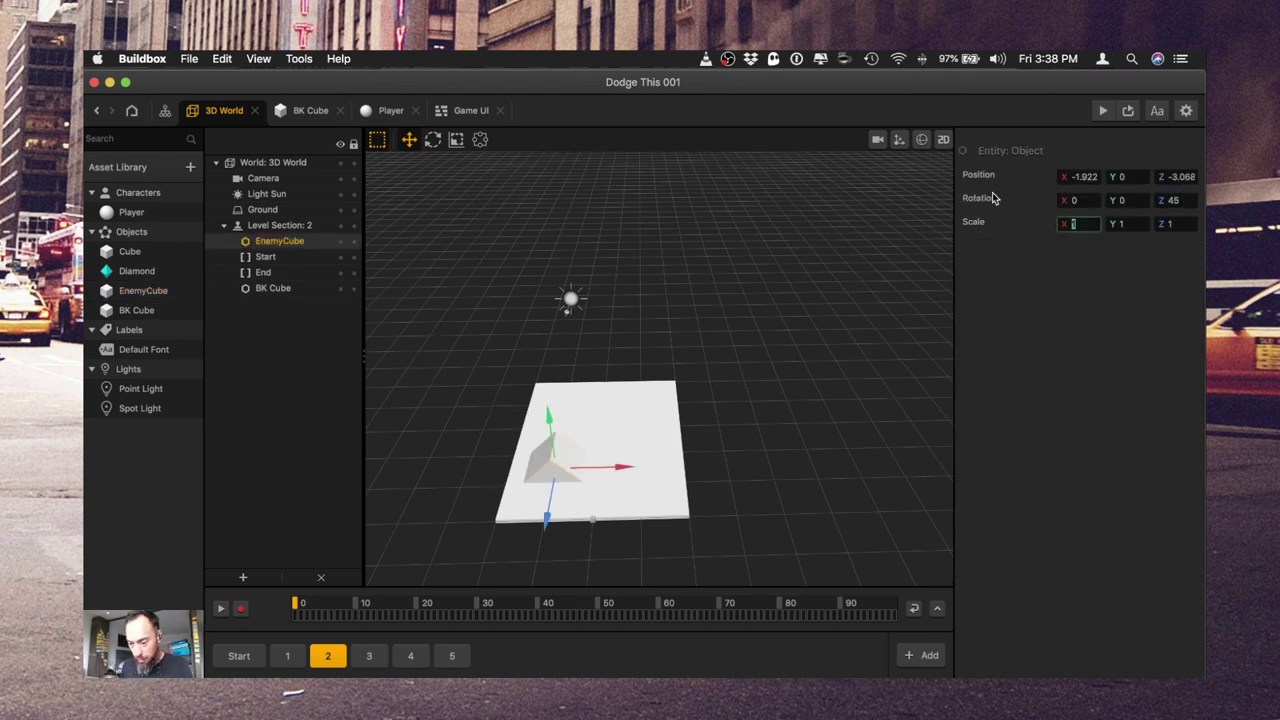
click(1123, 199)
text(45)
scroll(951, 194, down, 1)
key(shift+Tab)
text(45)
key(Tab)
scroll(890, 220, up, 3)
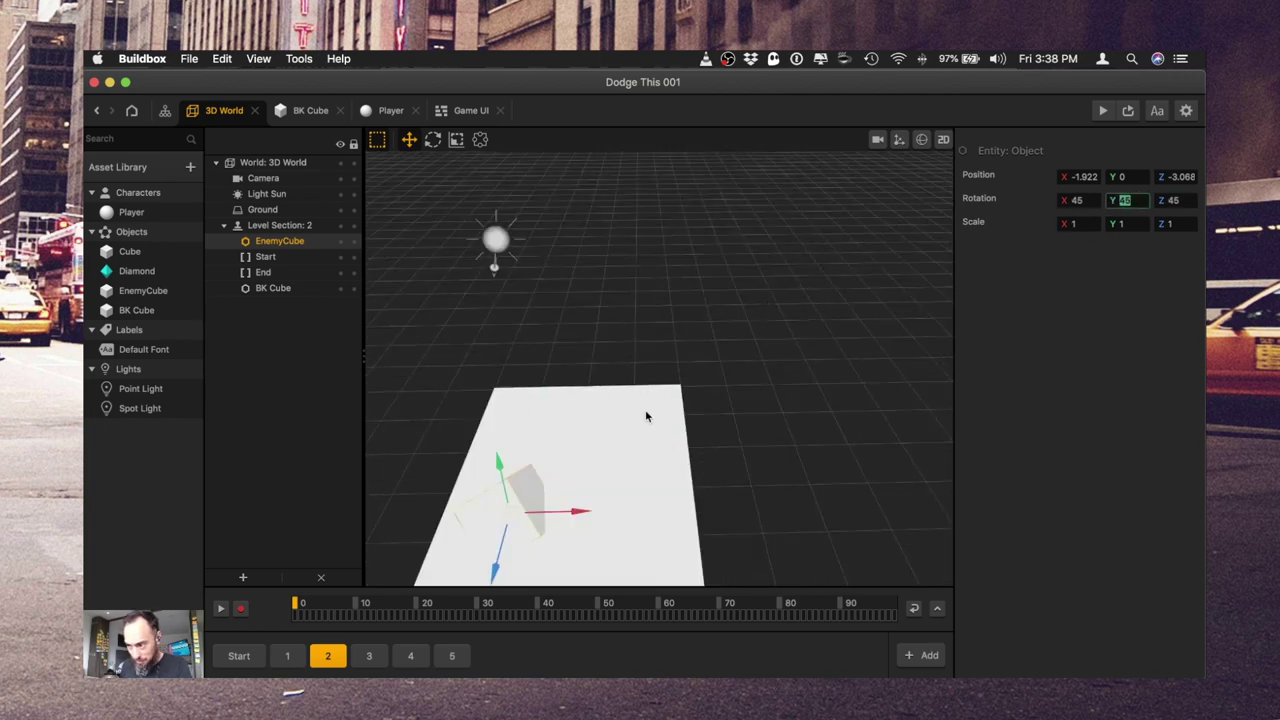
scroll(645, 416, down, 5)
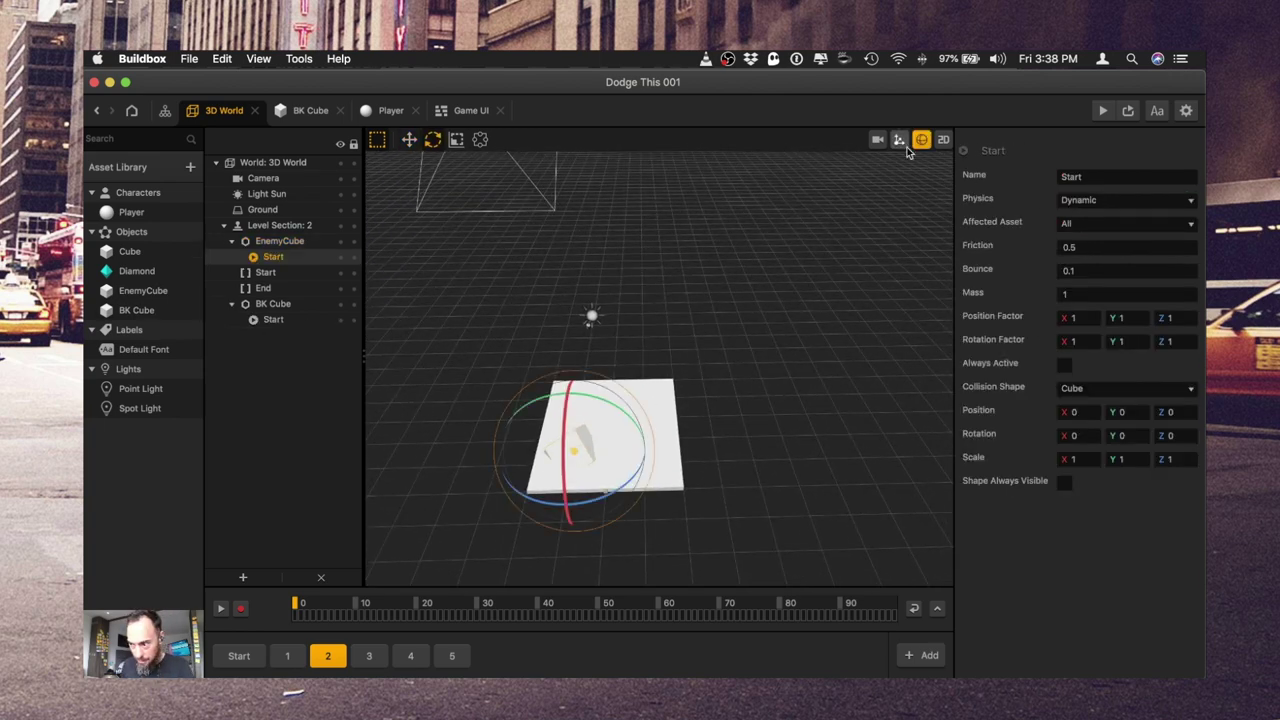
click(920, 140)
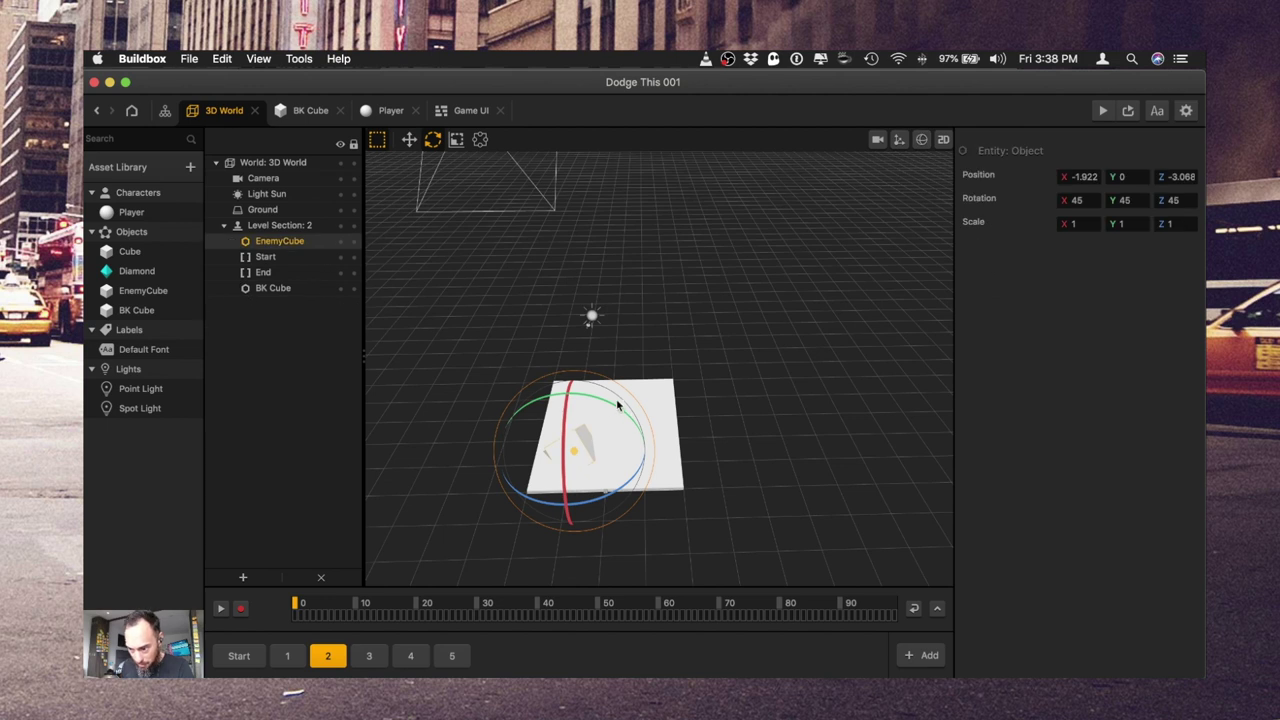
- Undo the EnemyCube's X and Z rotations, keeping only the Y rotation of 45
key(super+z)
key(super+z)
key(super+z)
key(super+z)
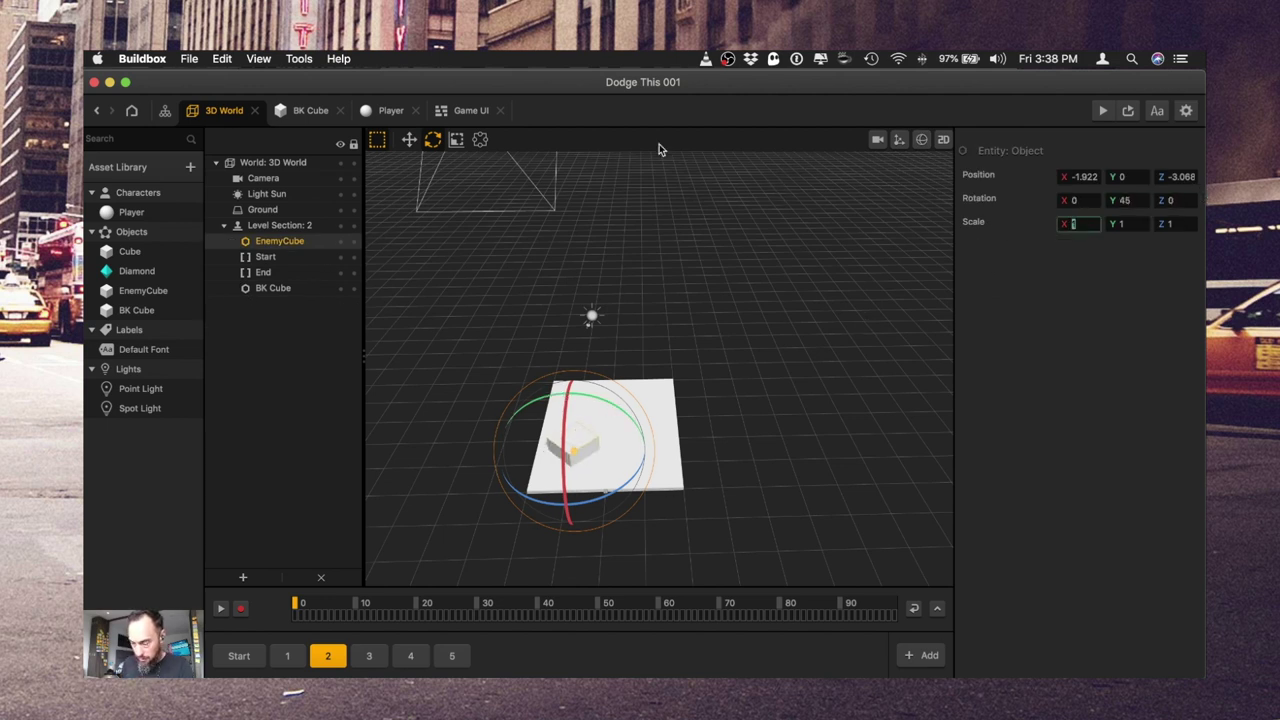
- Scale the EnemyCube to X .5, Y 2 and Z .5, and move it to a Y position of 0.287
text(.5)
key(Tab)
text(2)
key(Tab)
text(.5)
click(409, 140)
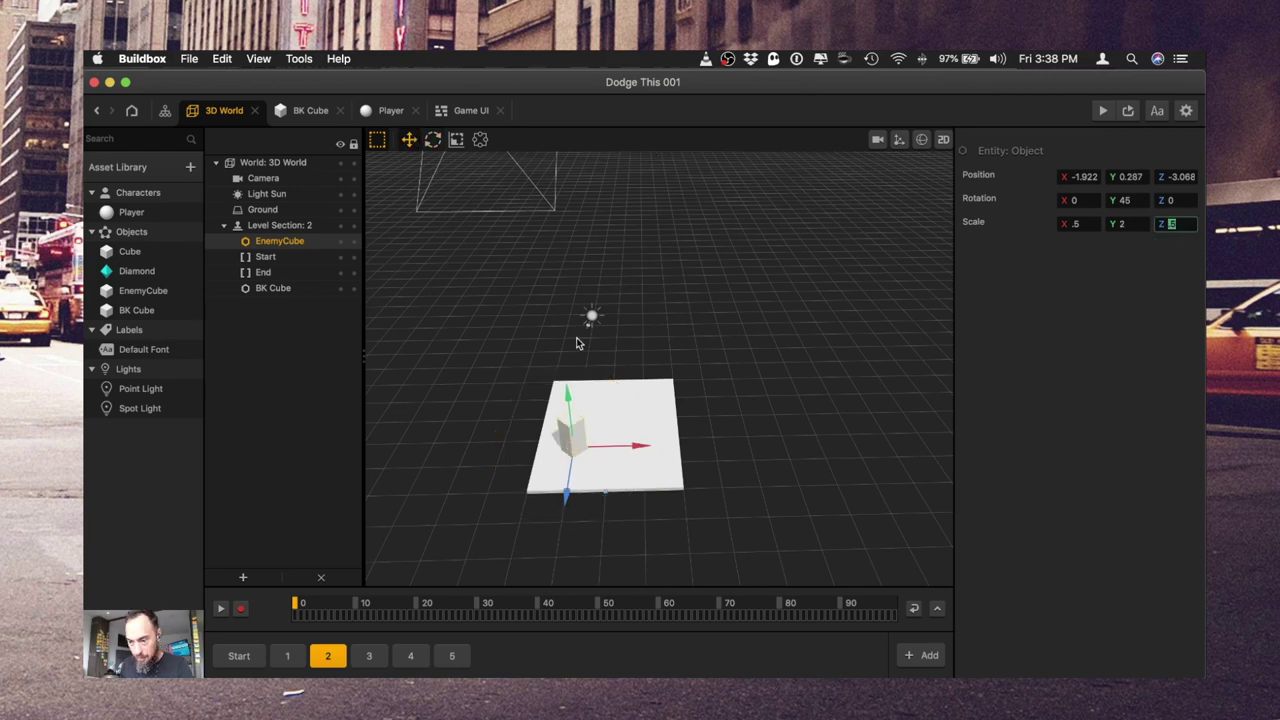
- Set the EnemyCube's Y scale to 5 and adjust its vertical position on the platform
click(1120, 224)
text(5)
key(Tab)
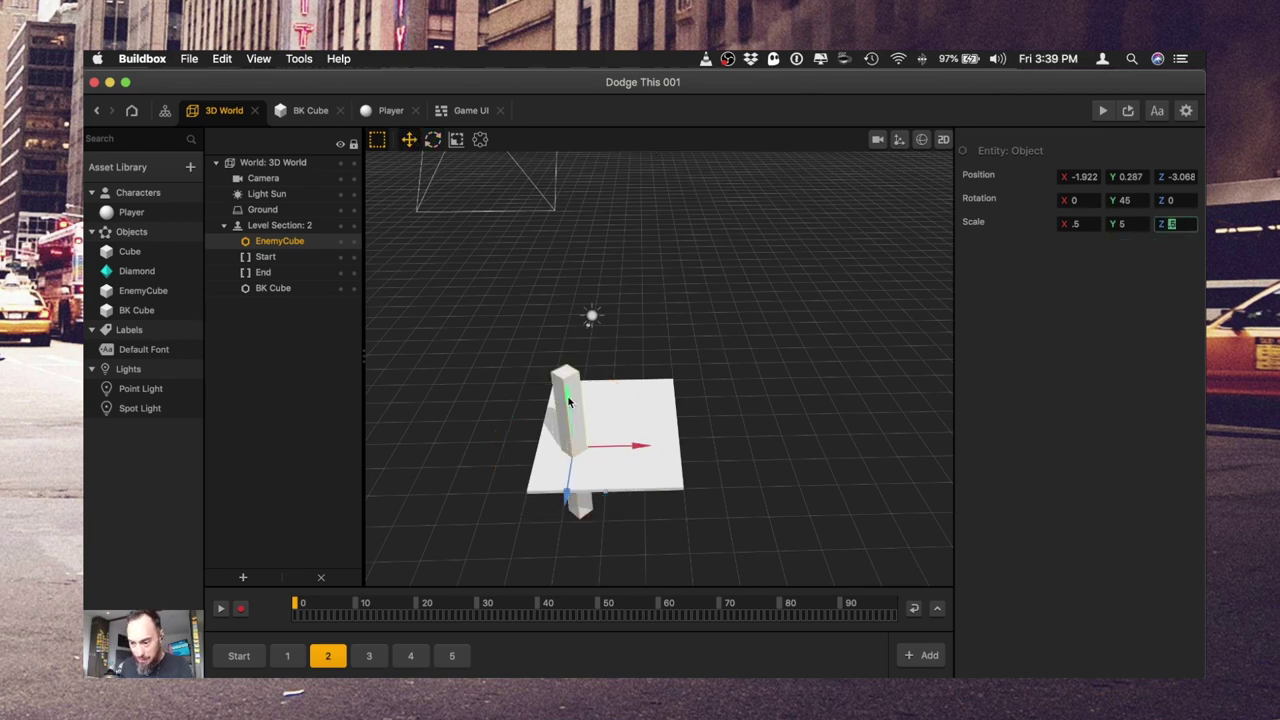
drag(568, 398, 560, 427)
scroll(560, 427, up, 3)
scroll(483, 571, down, 2)
- In the EnemyCube's node map, add two Color Animation nodes and connect the Start node's Created output to the first one
click(283, 656)
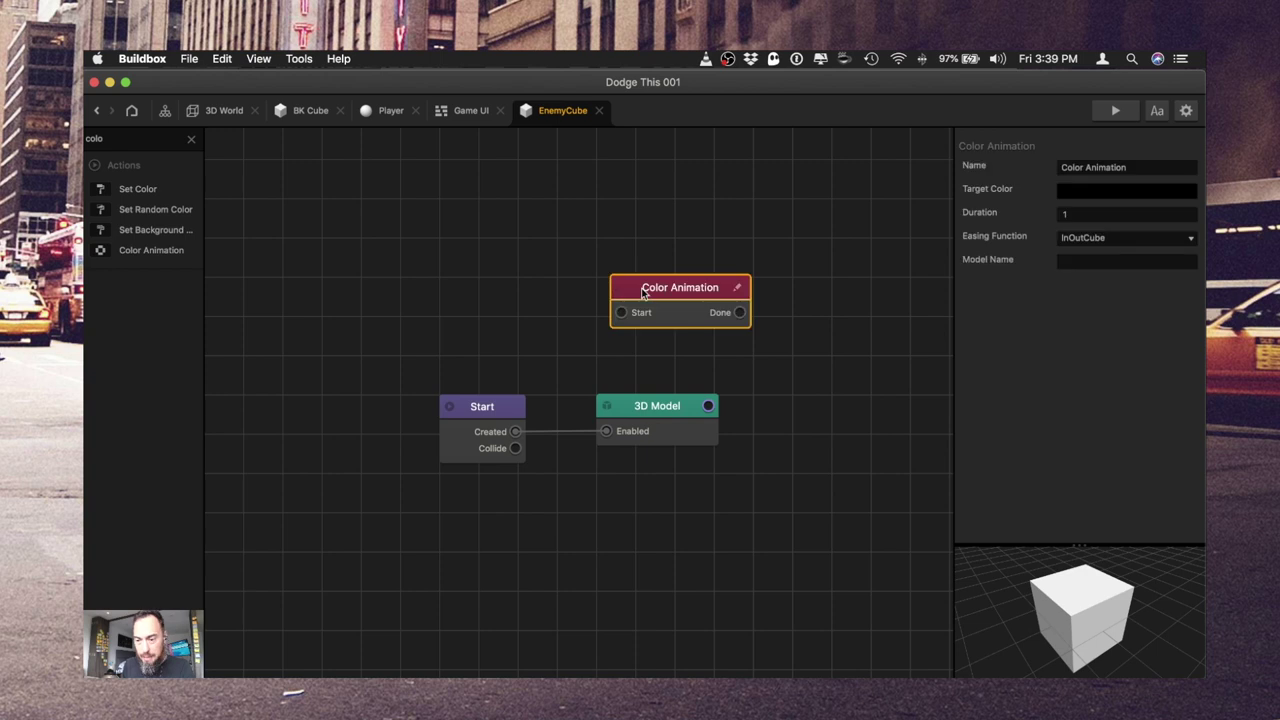
drag(726, 314, 689, 283)
key(super+d)
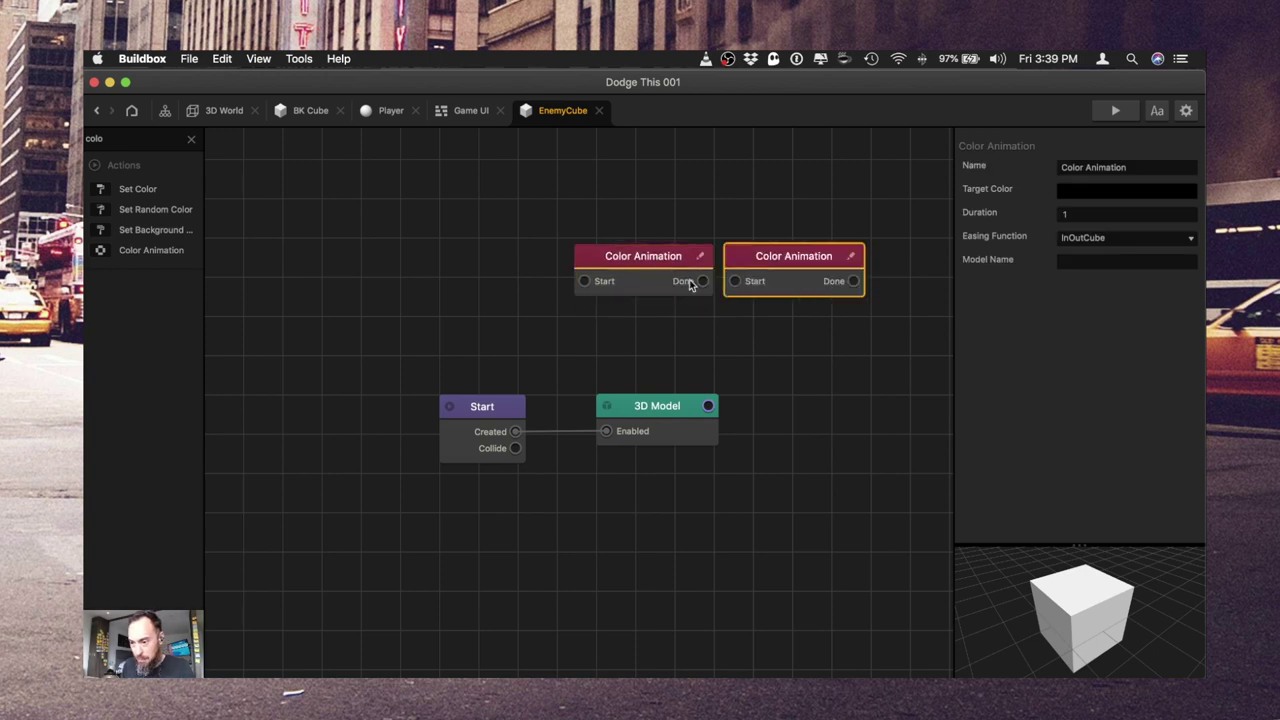
drag(583, 282, 516, 433)
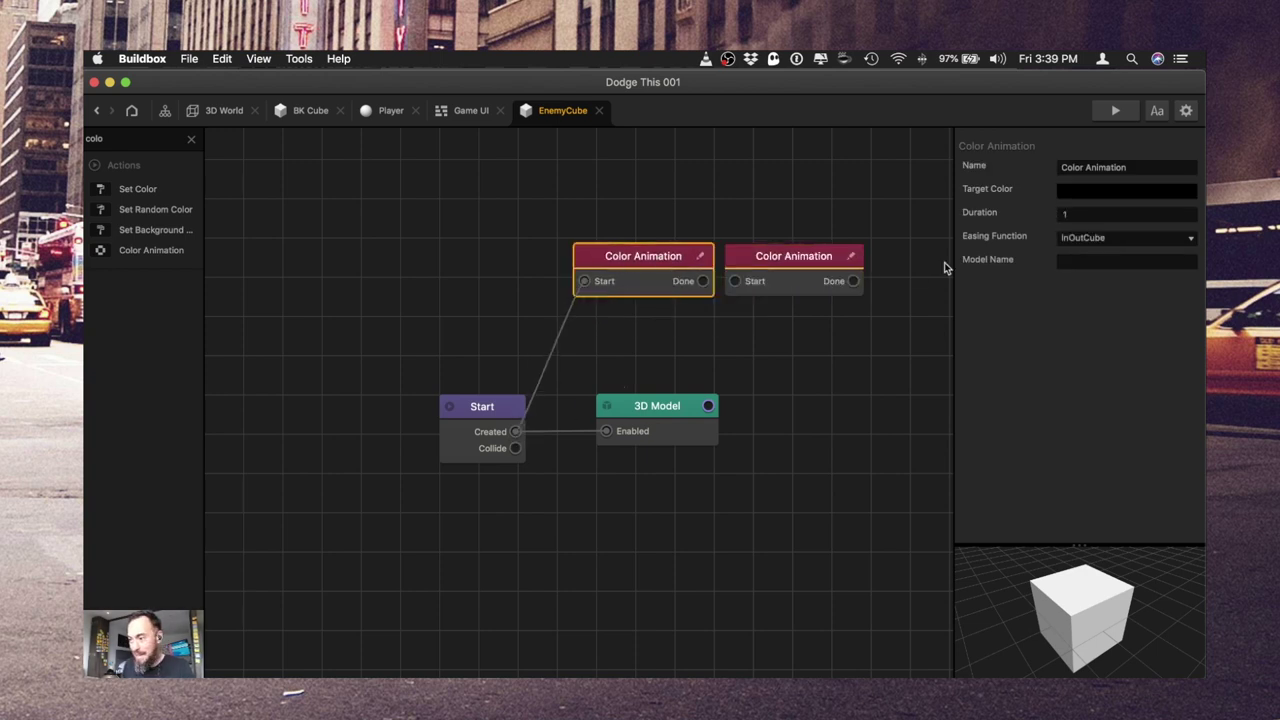
- Set both Color Animation nodes to a duration of 2, keeping black as the first target color and choosing Iron for the second
click(1085, 191)
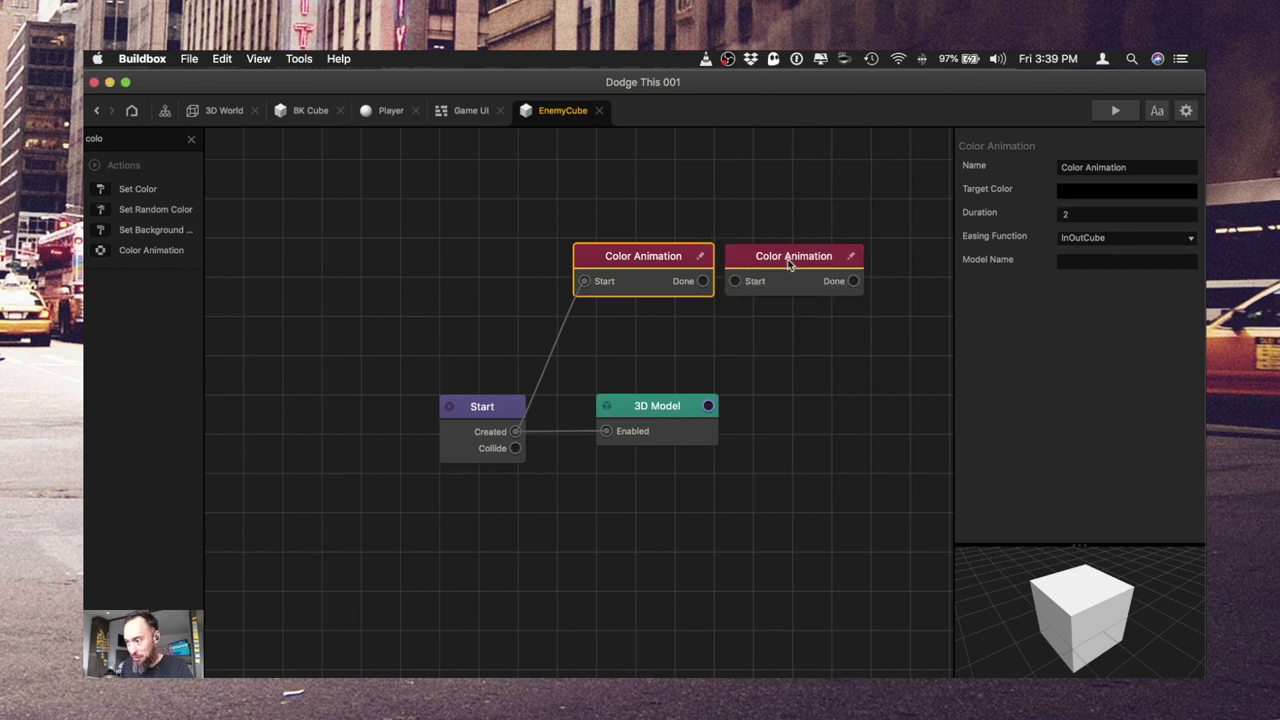
click(790, 263)
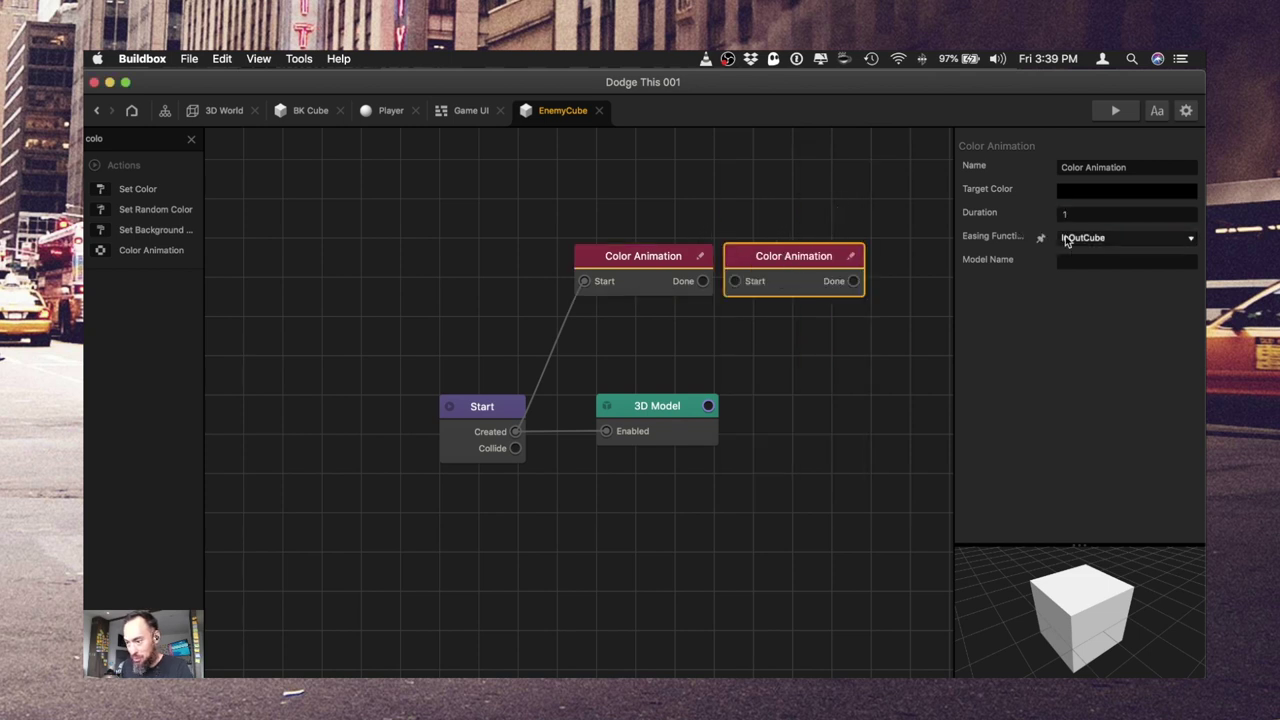
click(1075, 191)
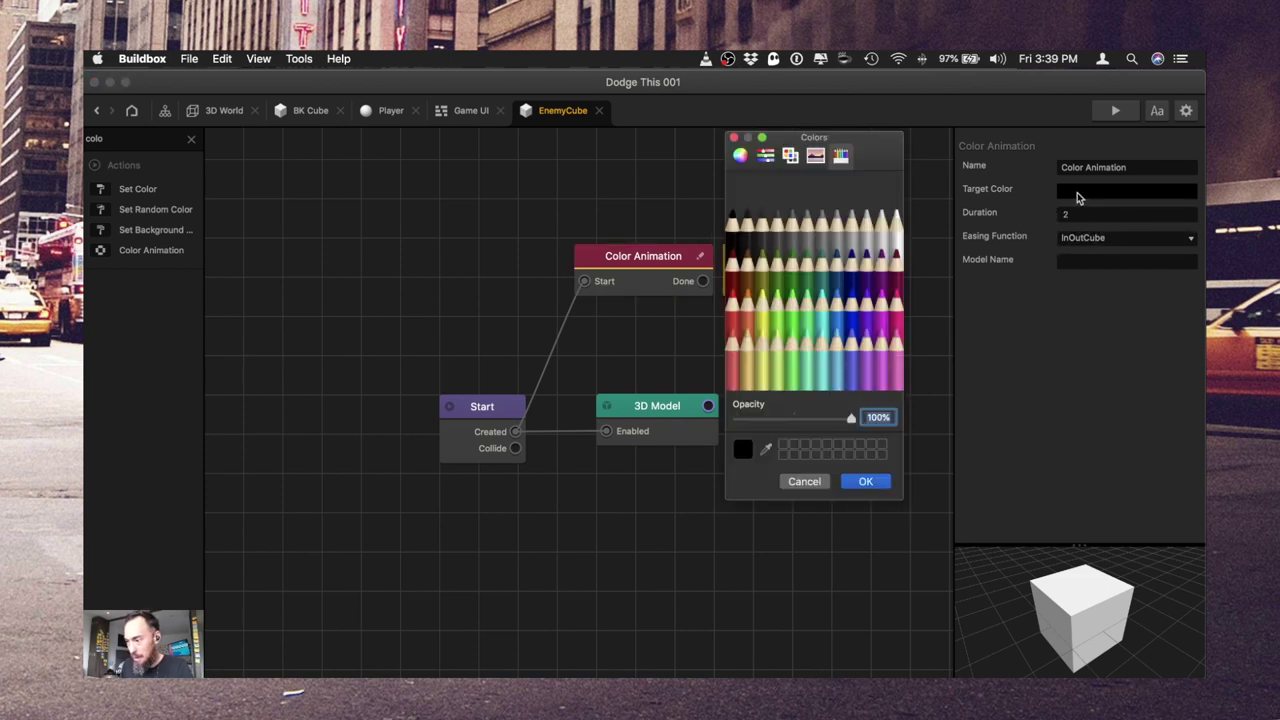
click(777, 225)
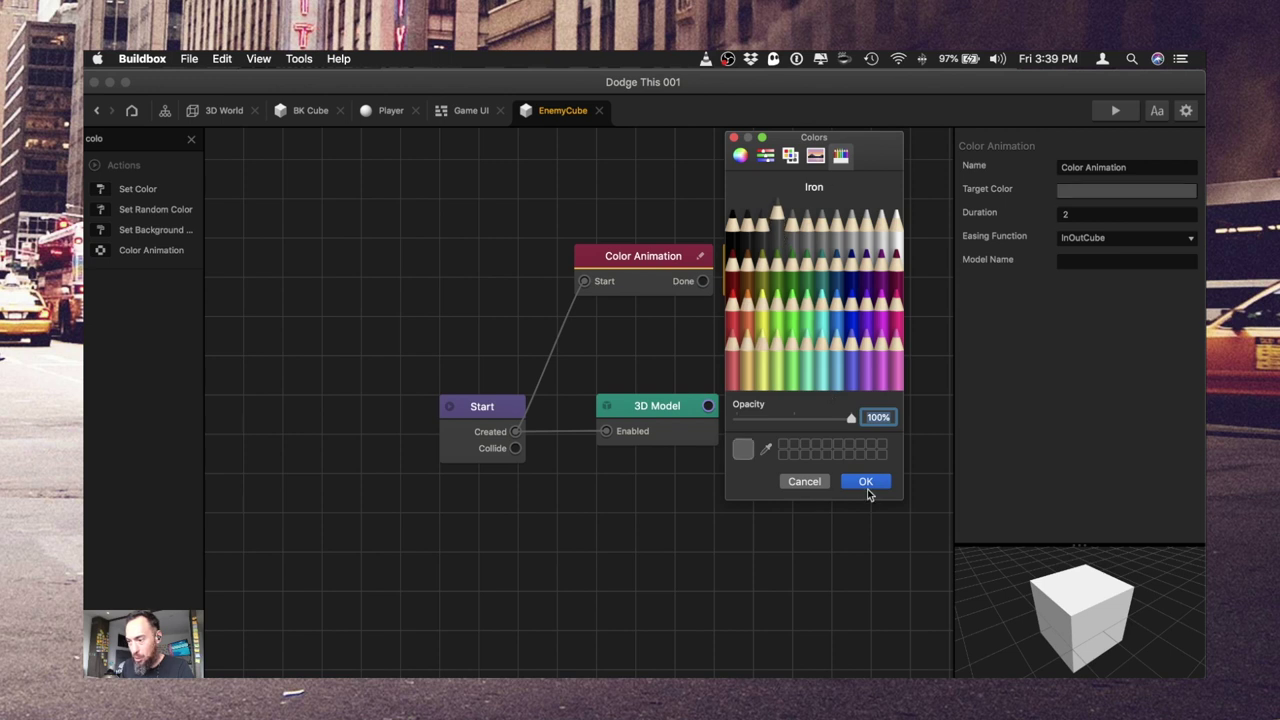
click(866, 484)
- Chain the two Color Animation nodes into a loop through their Done and Start ports, save the project and check the game preview
drag(703, 281, 735, 281)
drag(853, 281, 585, 281)
click(683, 184)
key(super+s)
key(super+s)
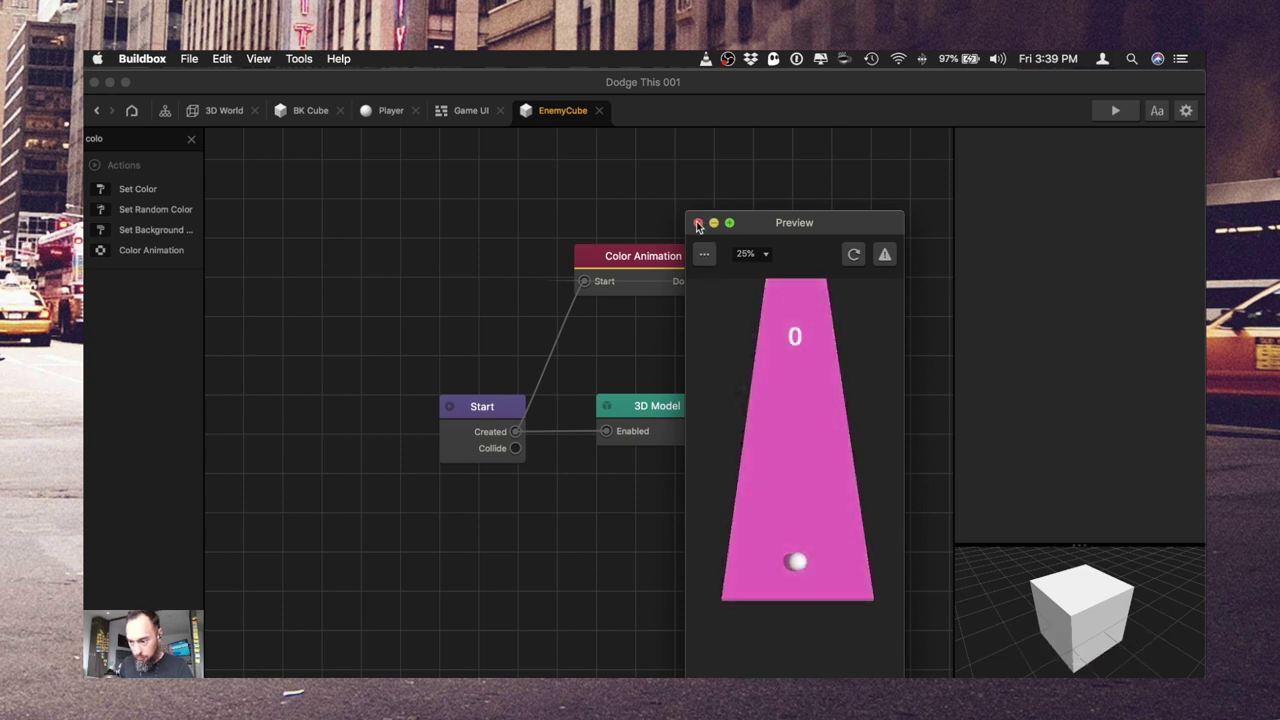
click(698, 224)
- Set the physics type of the EnemyCube's Start node to Kinematic
click(459, 437)
click(1100, 200)
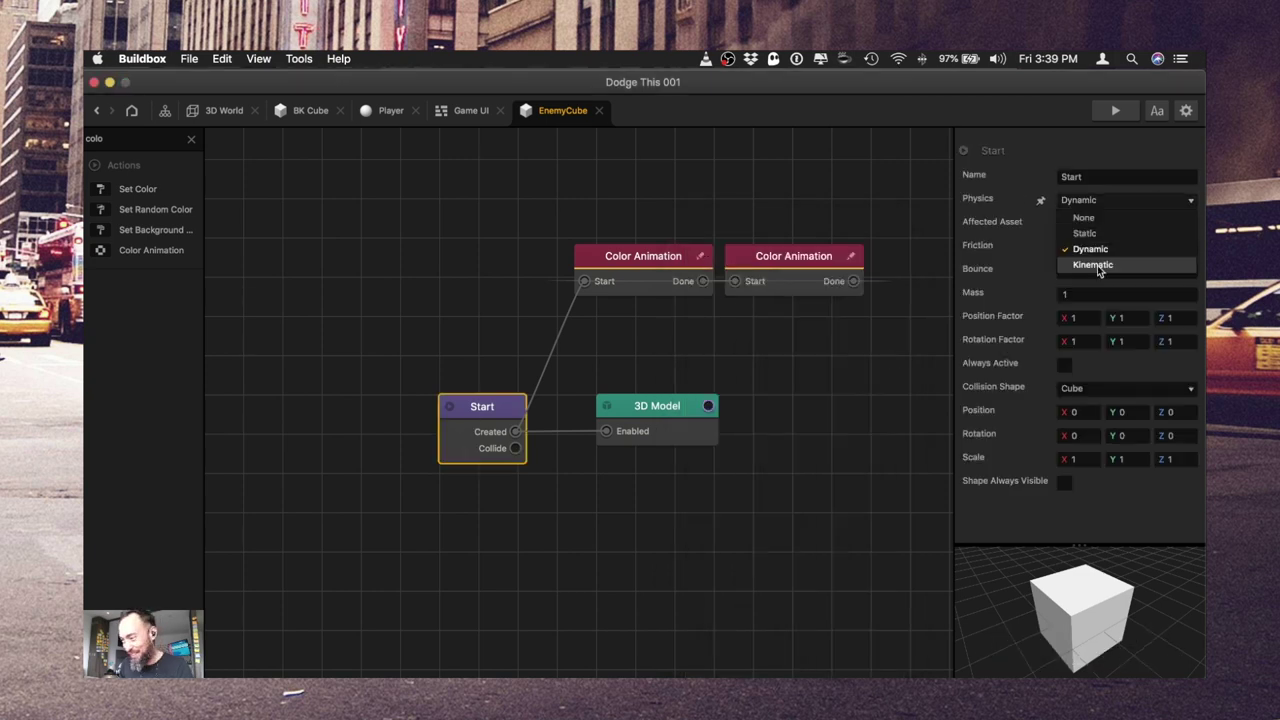
click(1097, 265)
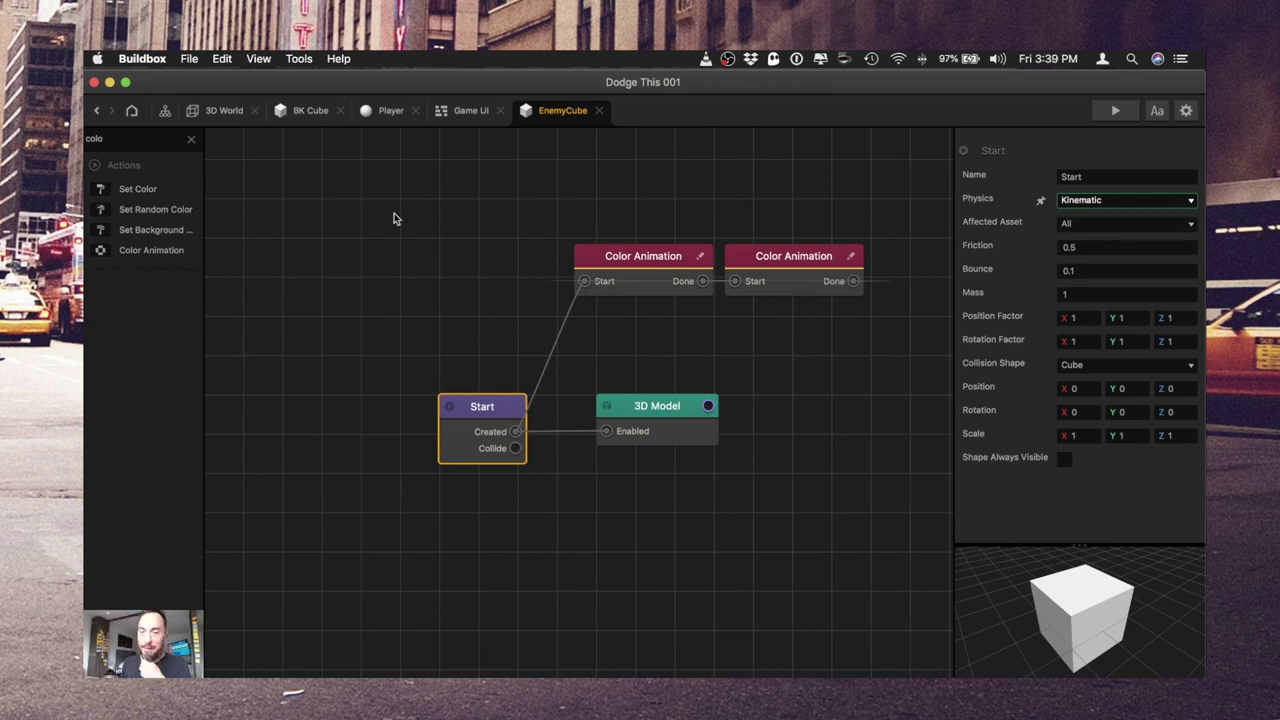
- Add a Wave node fed by the Start node's Created output, with a wave vector of X 0, Y 2 and Z 0
click(125, 143)
text(wave)
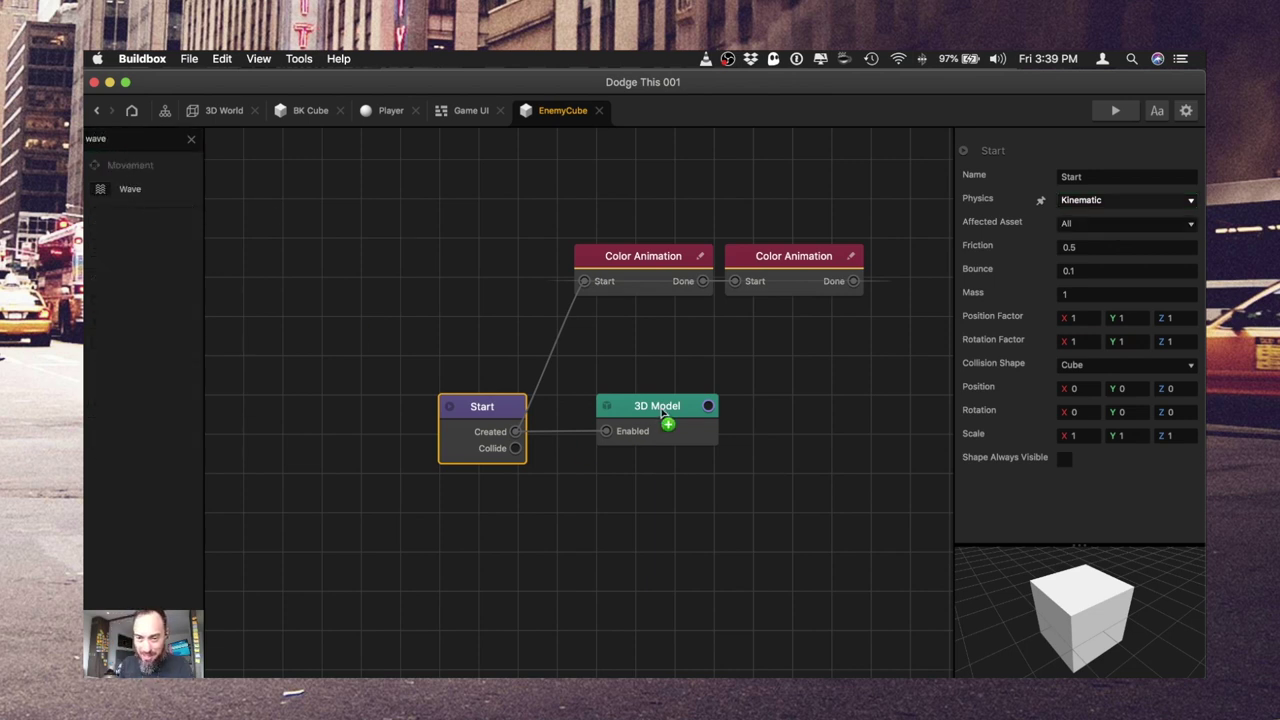
drag(661, 412, 580, 354)
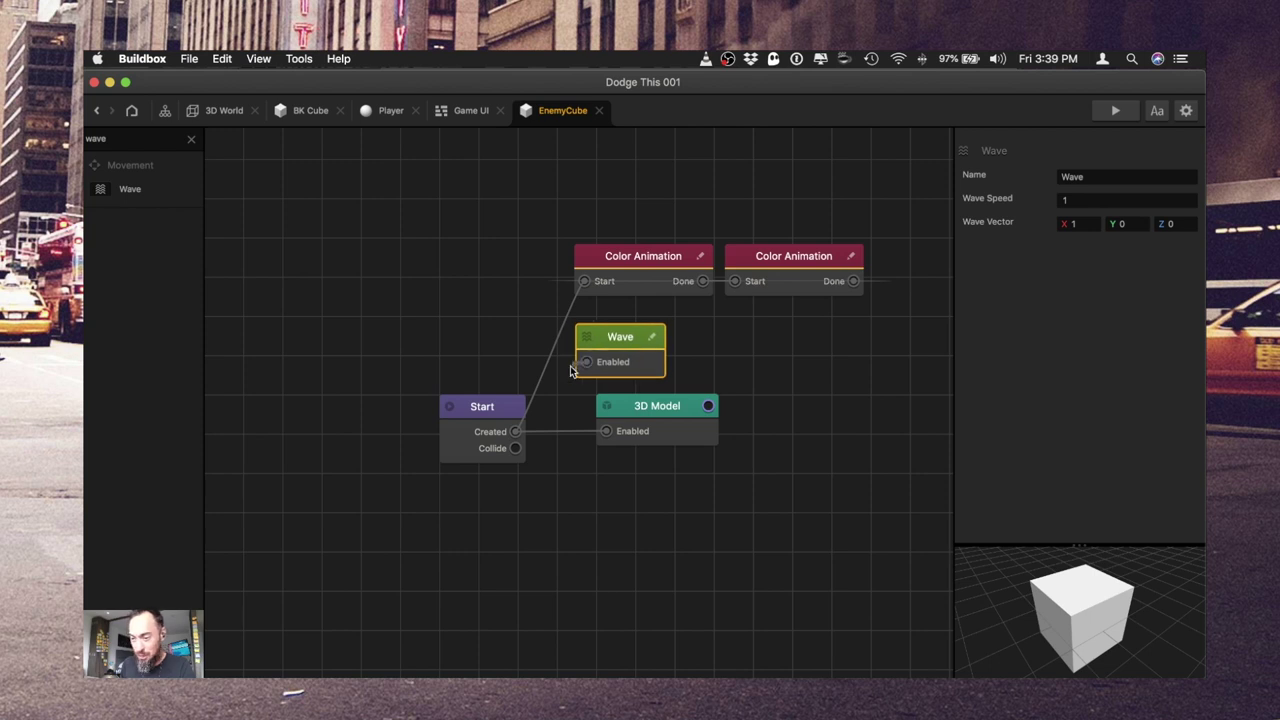
click(1094, 229)
text(0)
key(Tab)
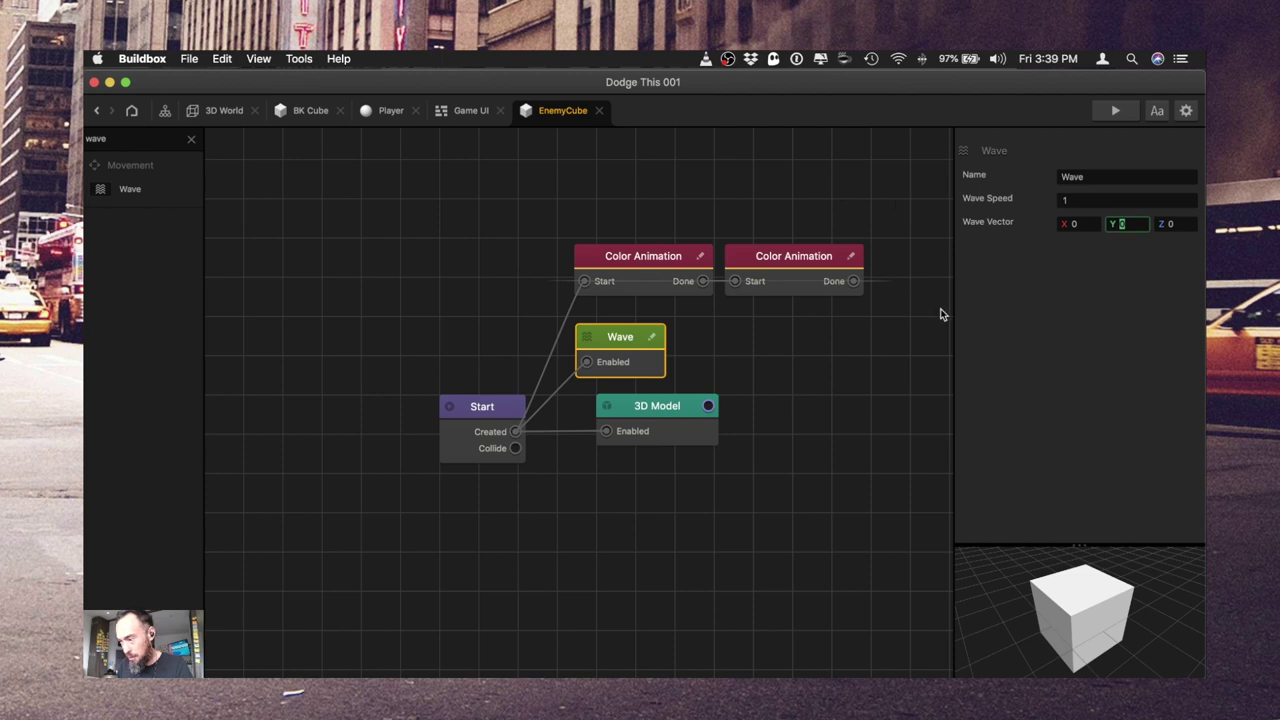
text(2)
- Add a Random node, detach and move the Wave node beyond it, and connect Start's Created output to Random's In
click(137, 136)
text(random)
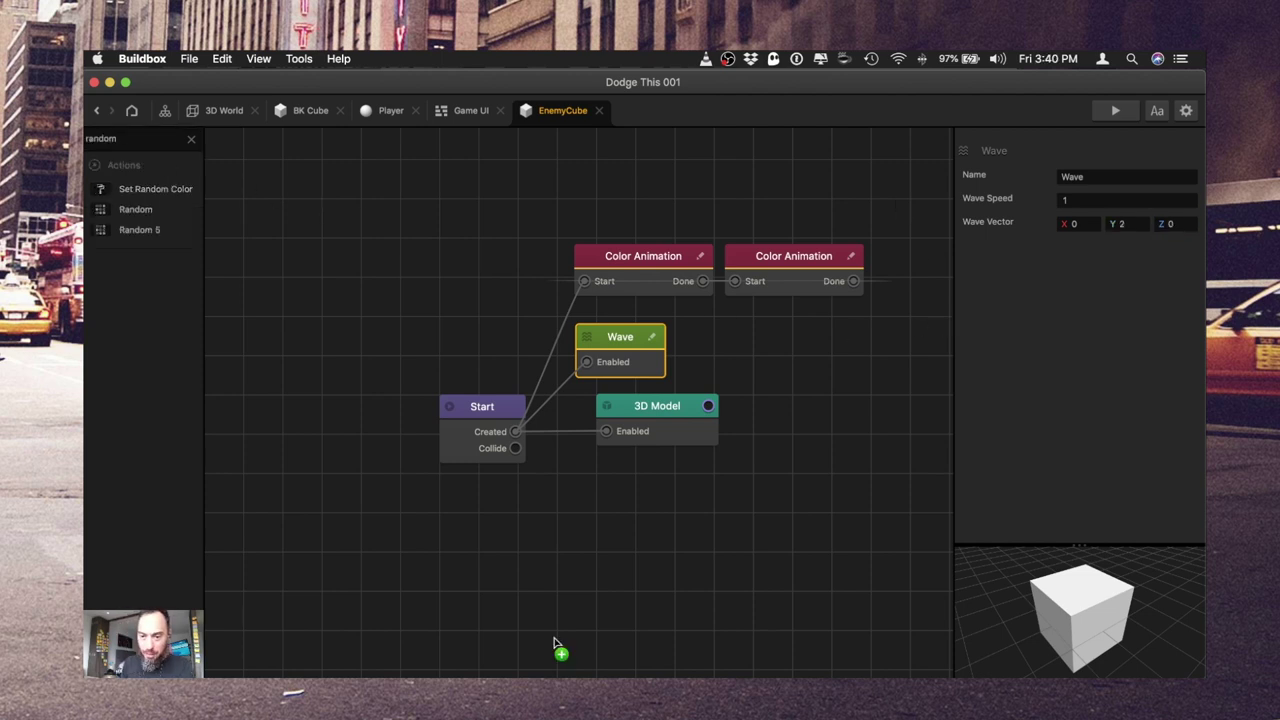
drag(555, 645, 603, 507)
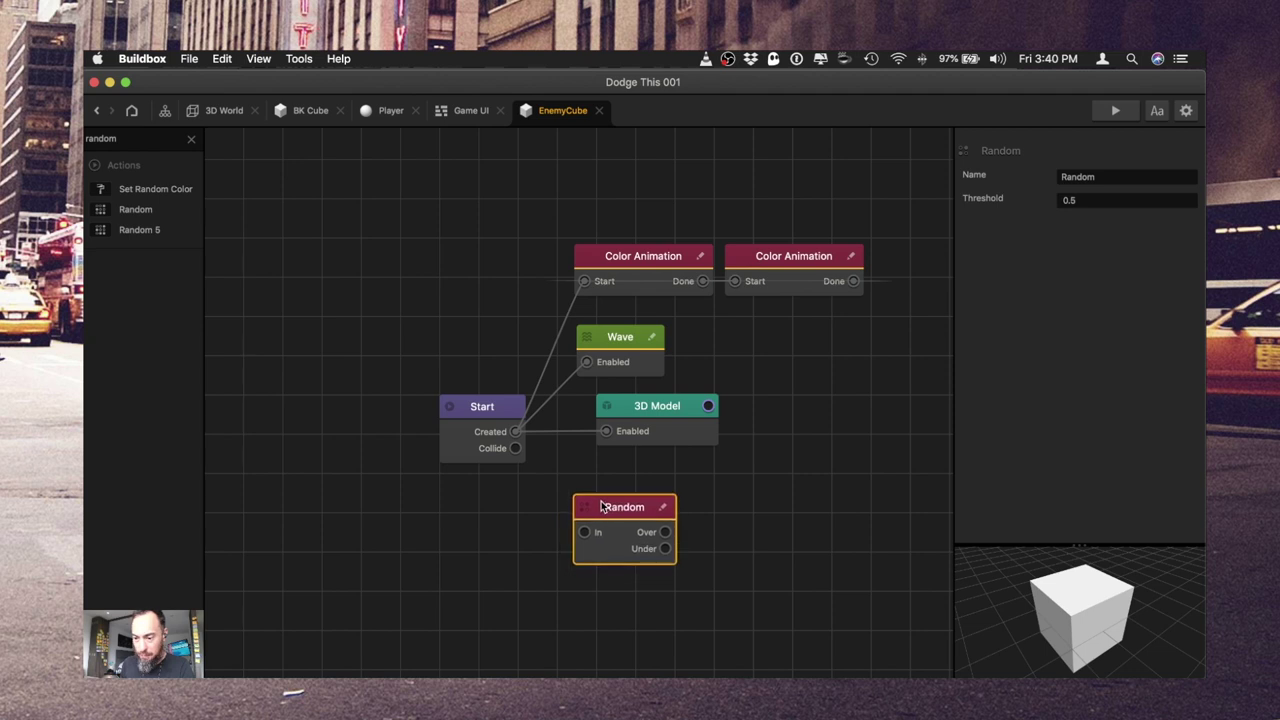
drag(636, 345, 856, 531)
drag(807, 548, 588, 532)
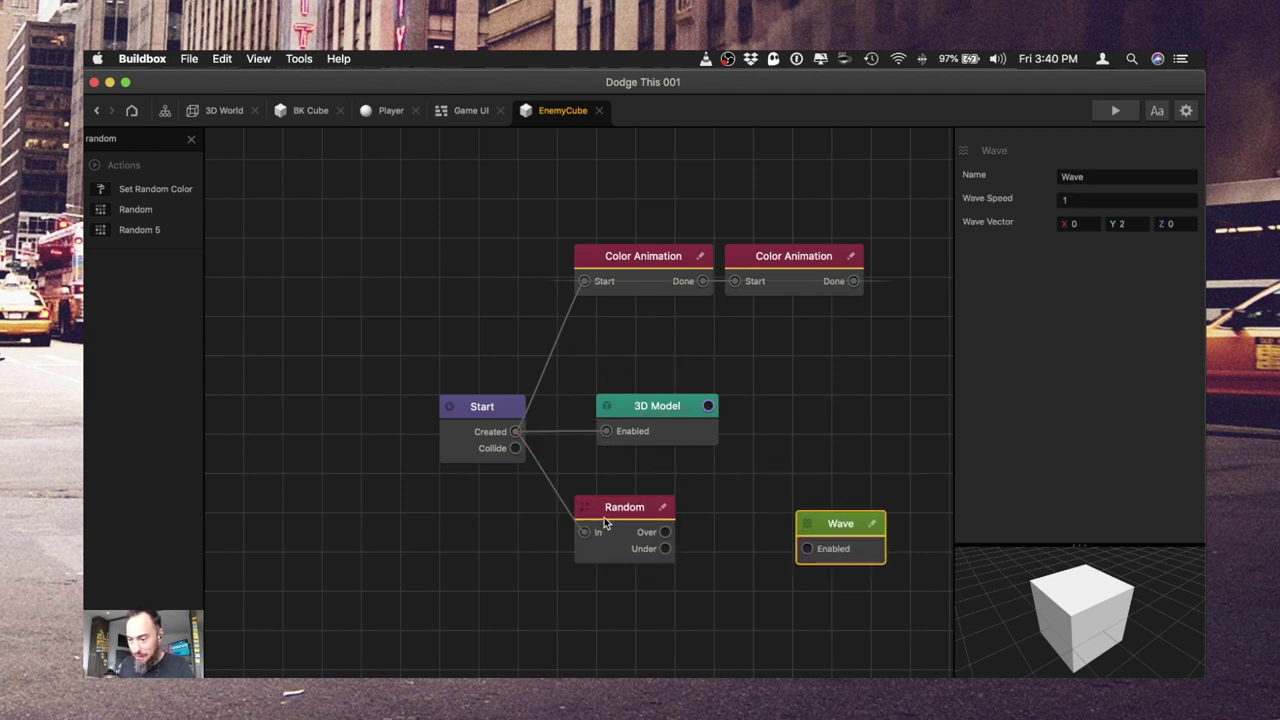
- Duplicate the Wave node, connect Random's Over and Under outputs to the two Wave nodes, and open the upper one's Wave Speed for editing
drag(839, 538, 667, 535)
key(super+d)
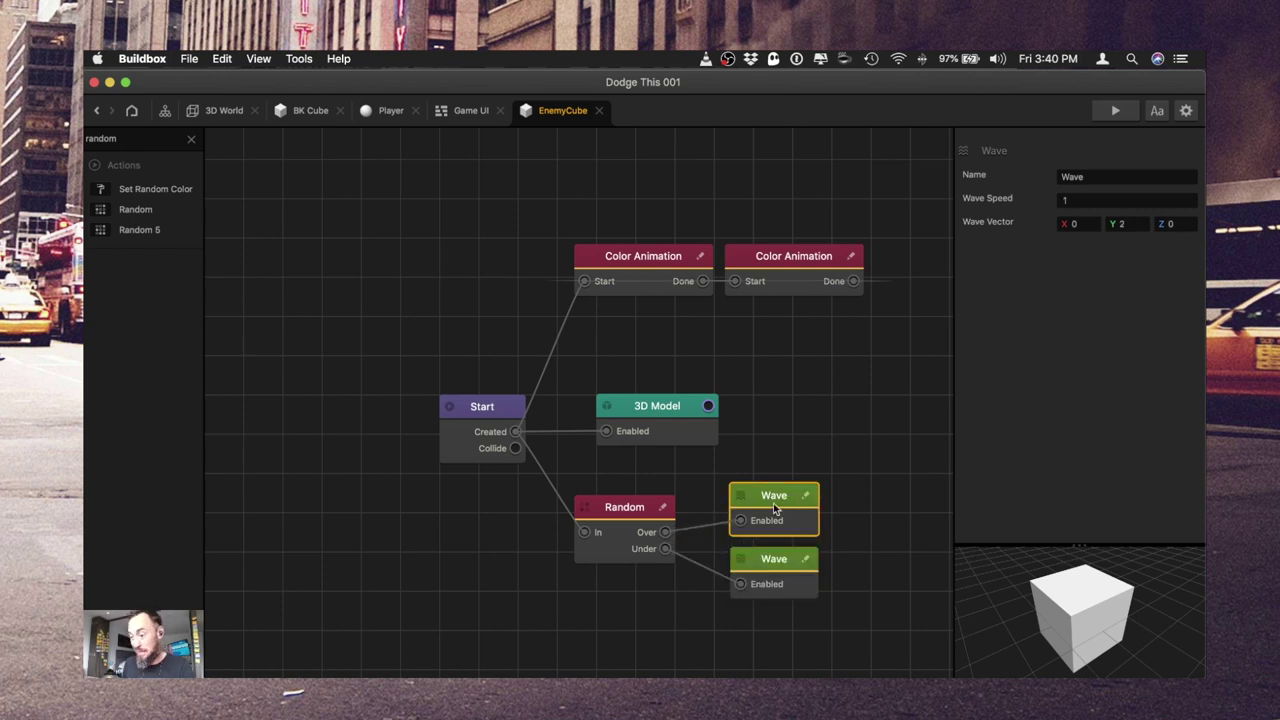
click(1110, 202)
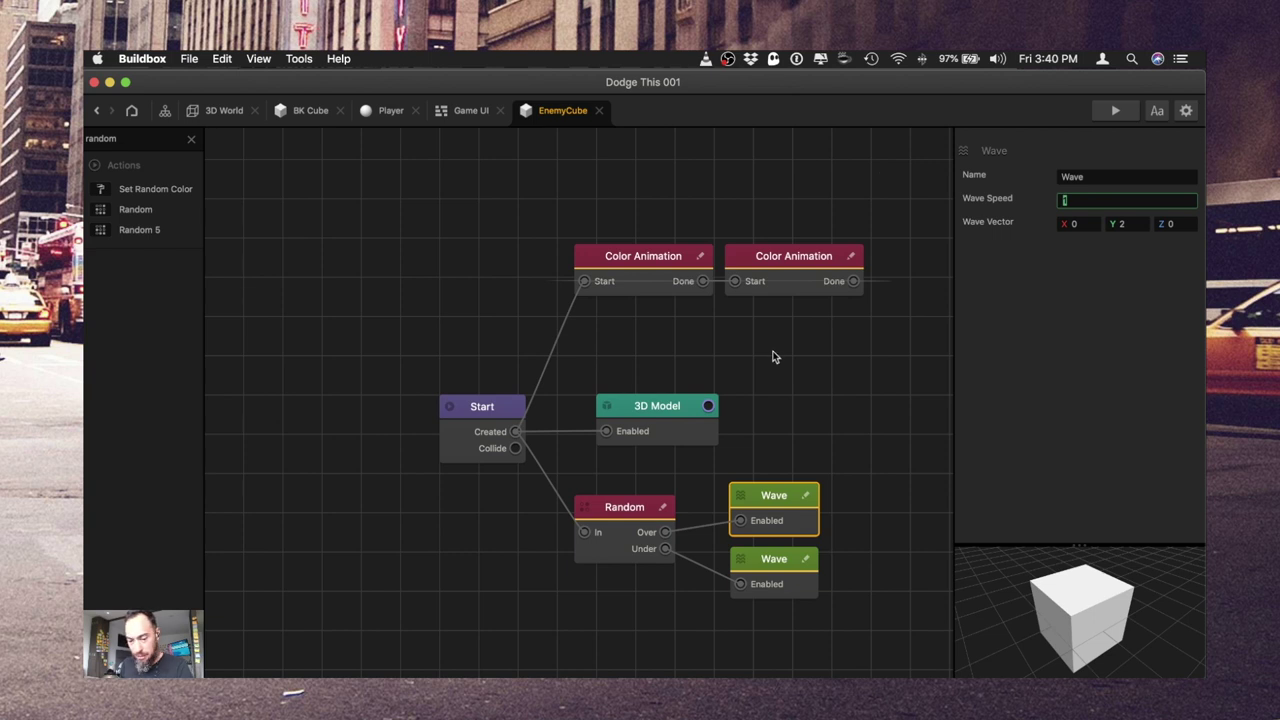
click(756, 569)
- Run a preview of the game, return to the Player's node map and save the project
click(1114, 110)
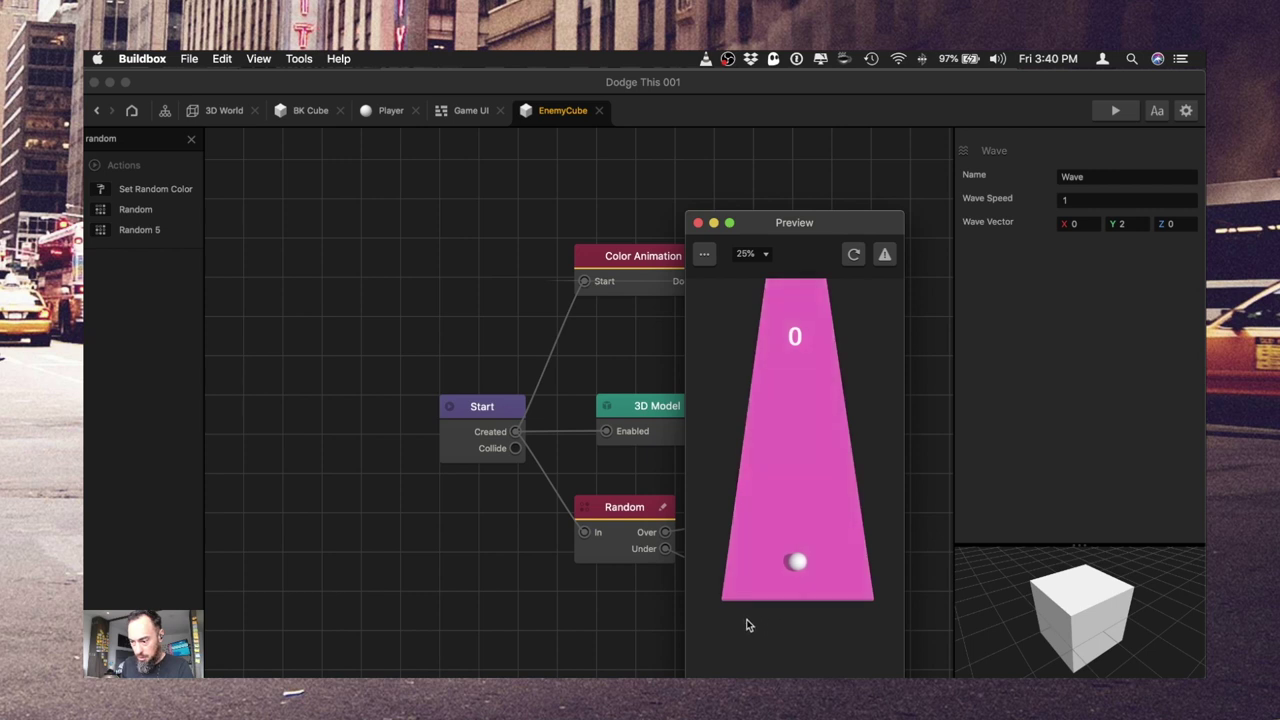
click(699, 223)
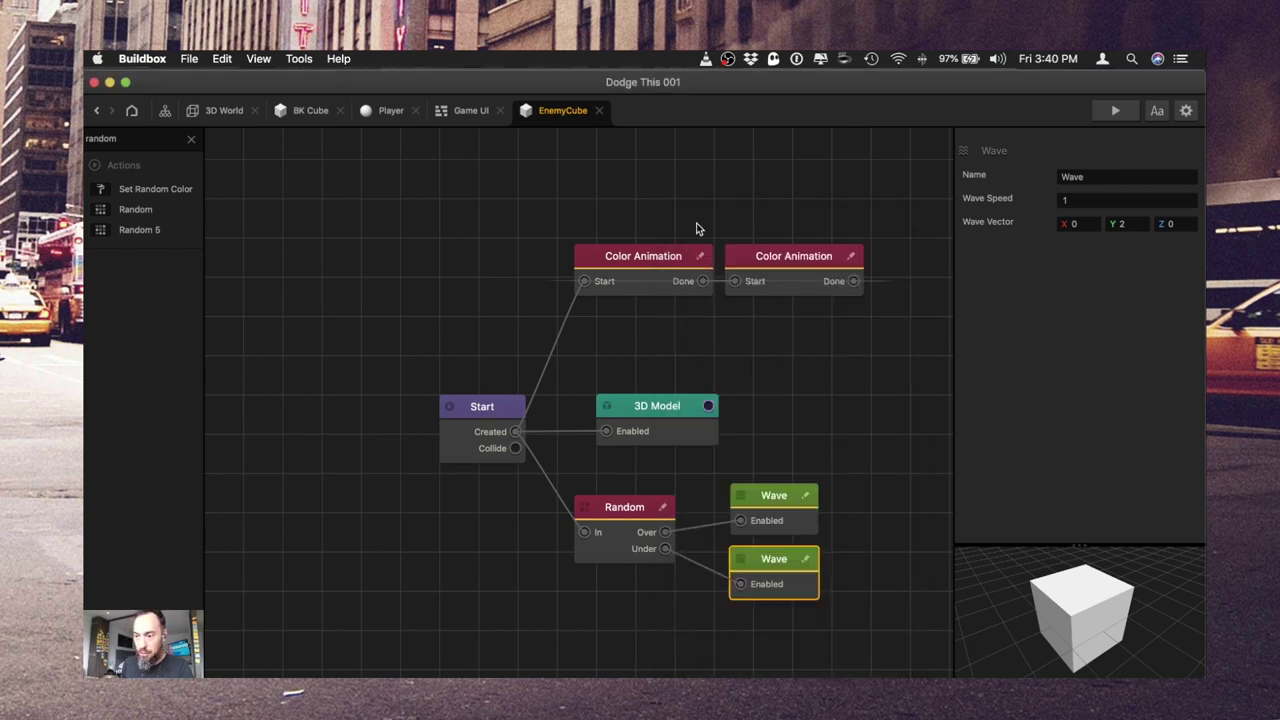
click(385, 111)
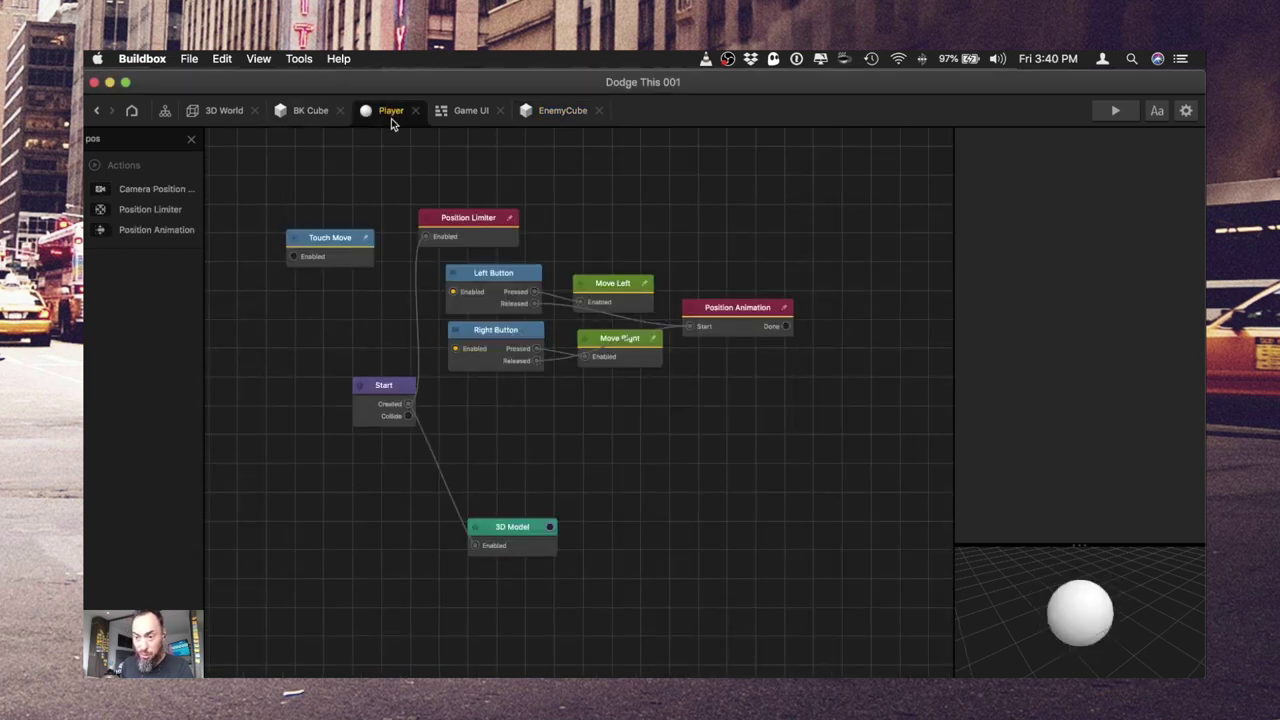
key(super+s)
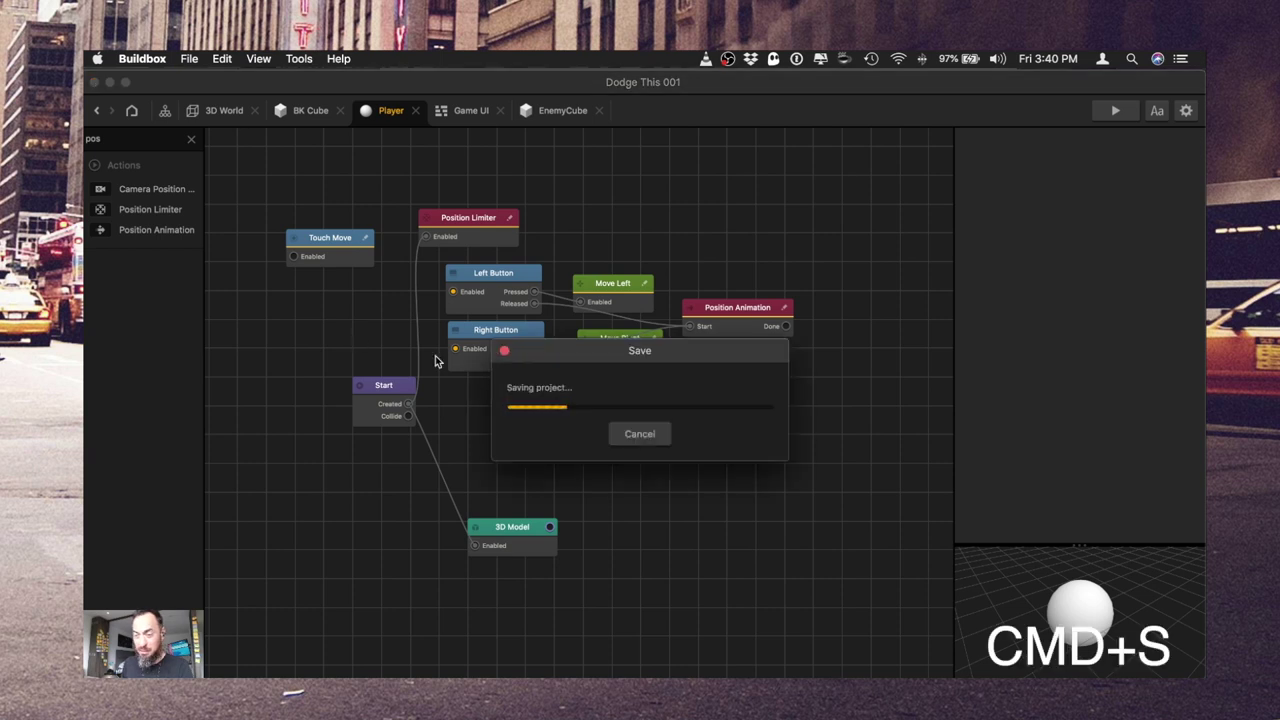
- Add a Move node to the Player, connected to Start's Created output with a Z speed of -5, and preview the game
click(146, 141)
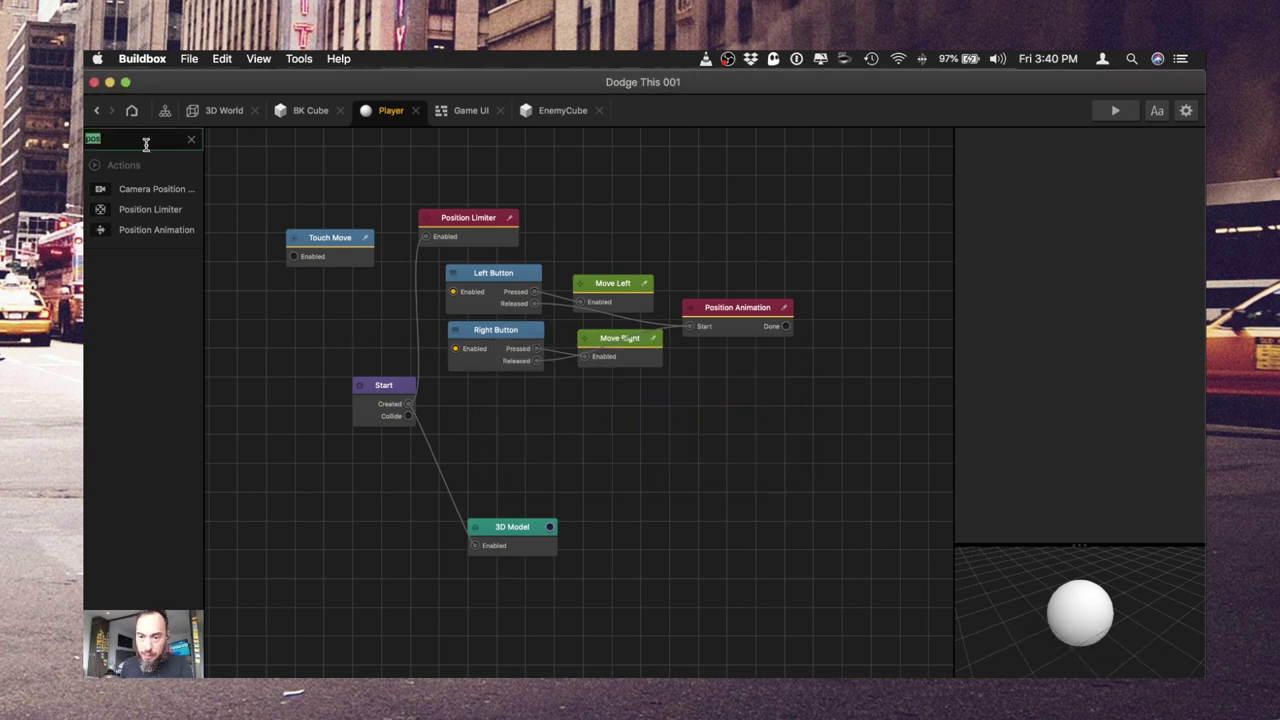
text(move)
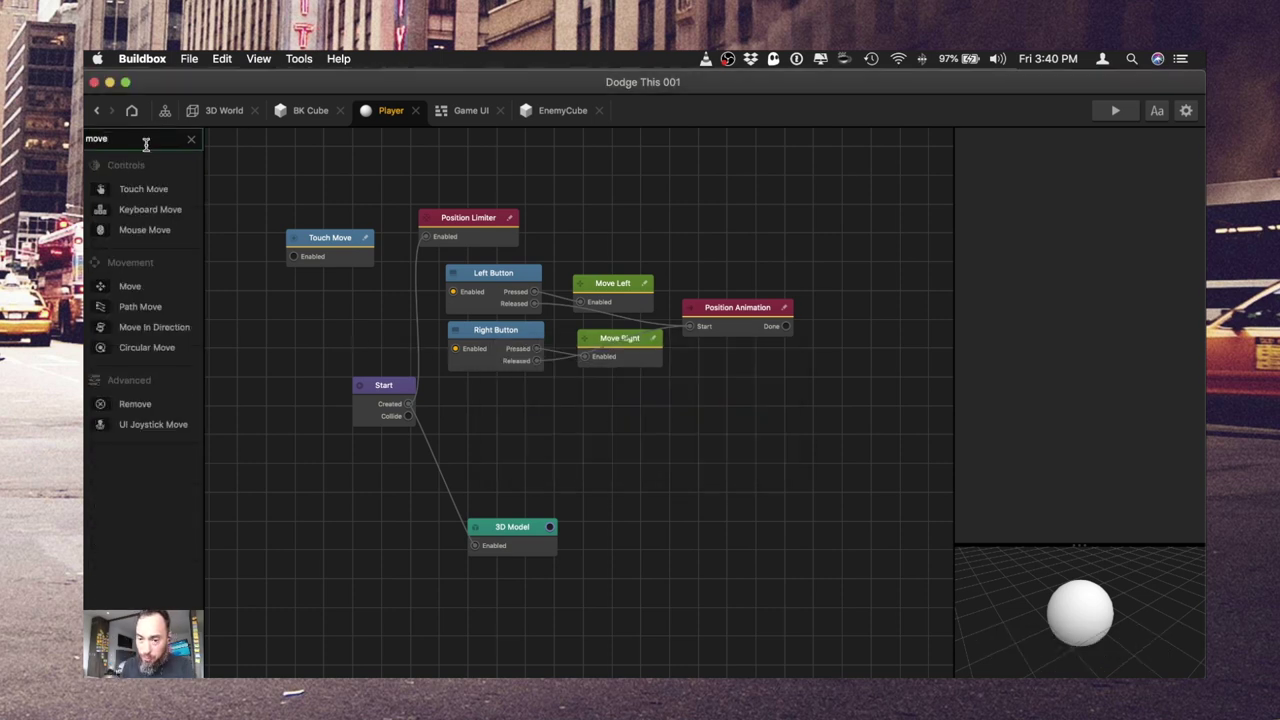
click(191, 139)
click(140, 199)
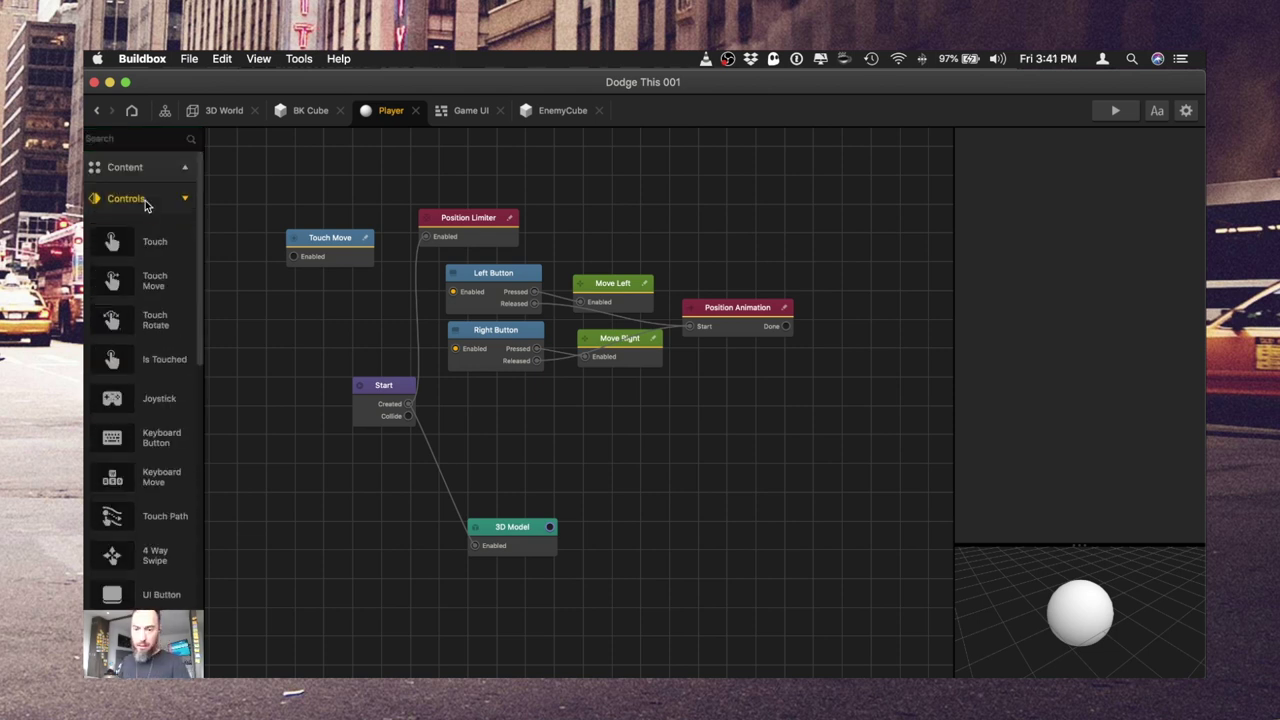
click(137, 199)
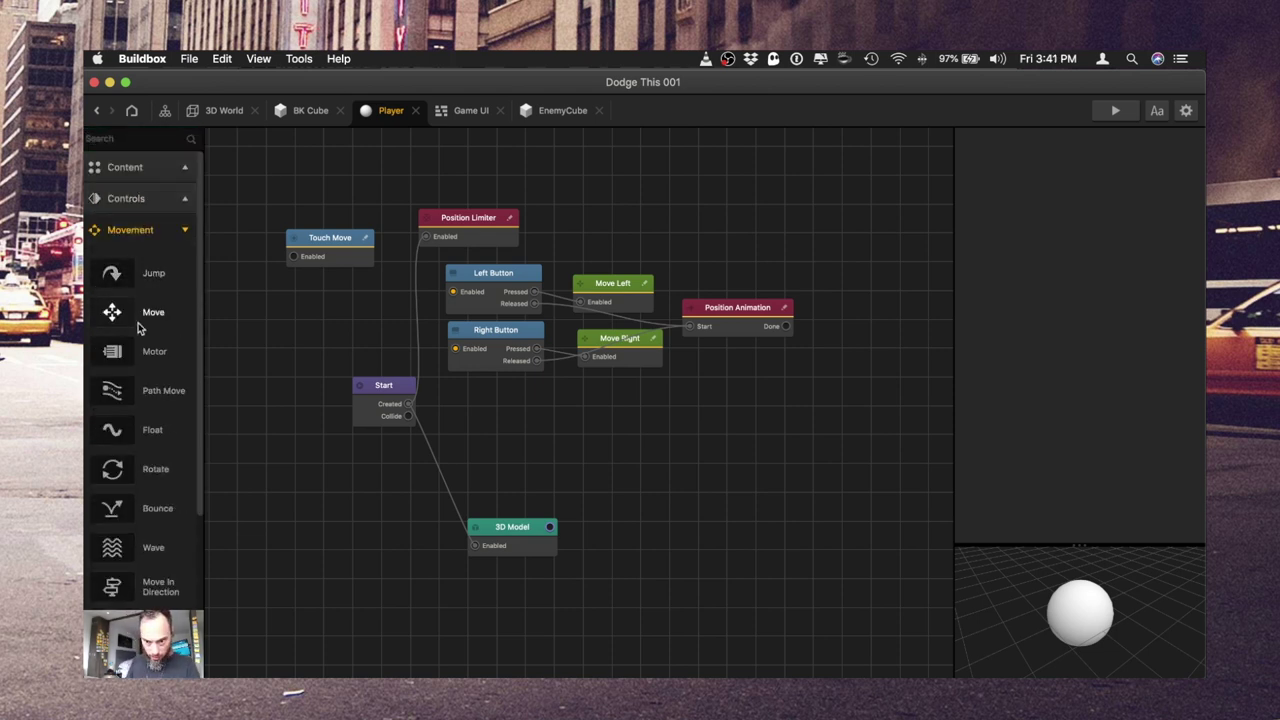
drag(150, 320, 553, 436)
click(1078, 240)
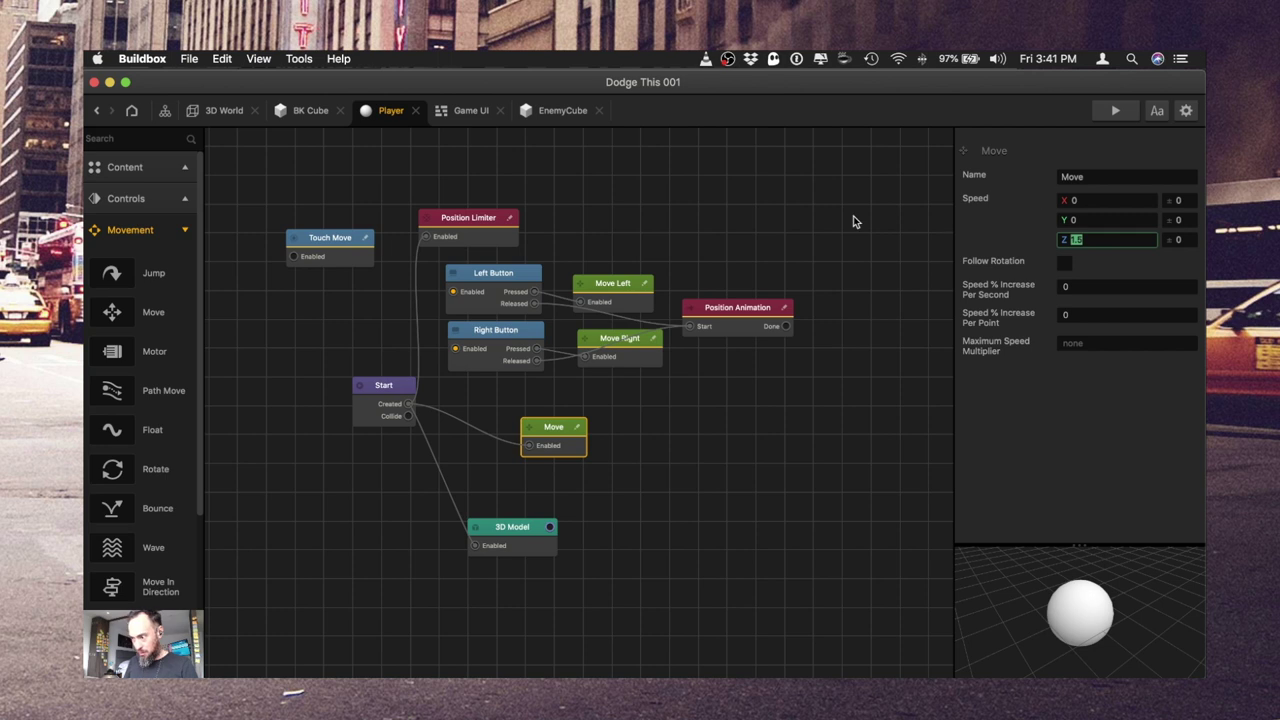
text(-5)
key(Tab)
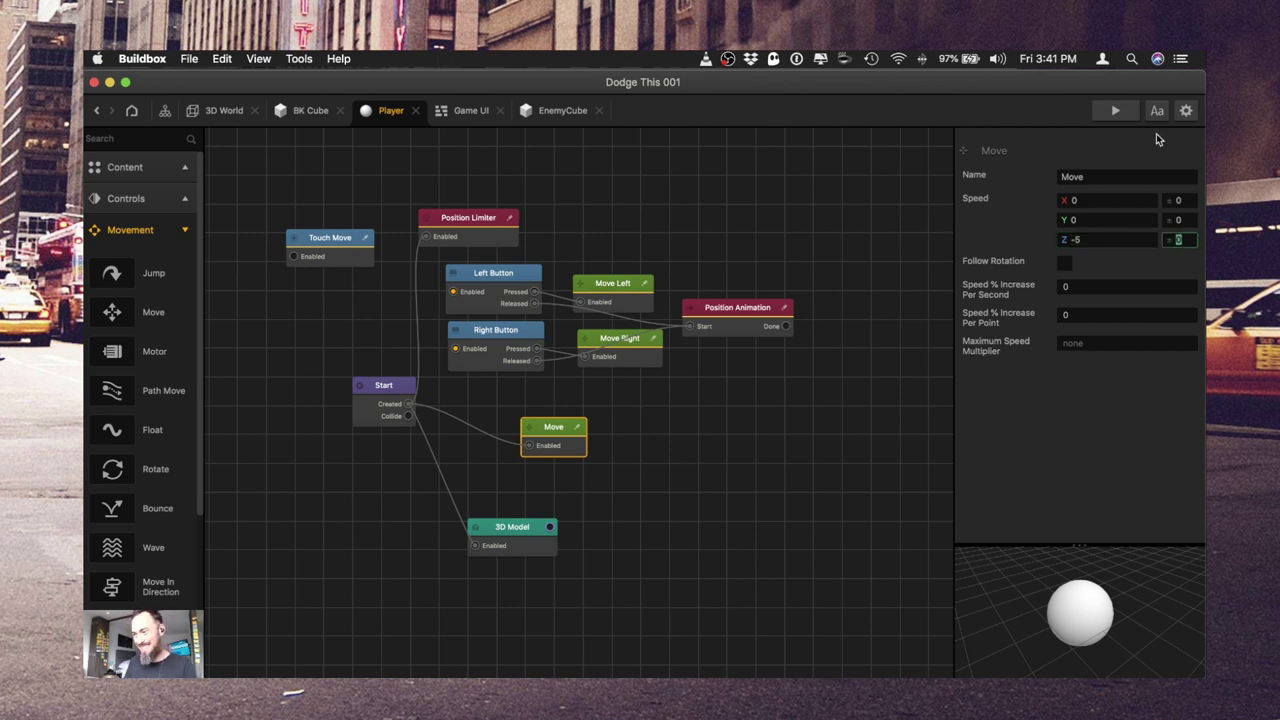
click(1118, 112)
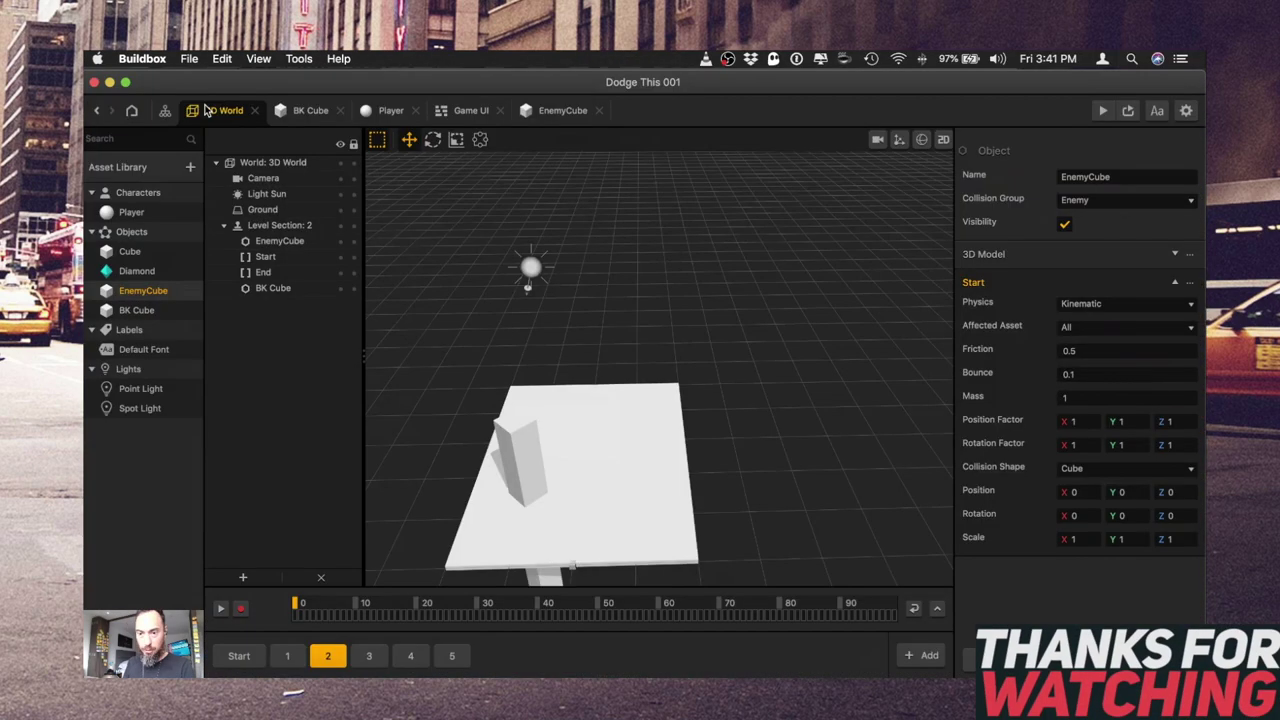
- In the 3D World, set the Camera's Position Follow to Game Path
click(263, 178)
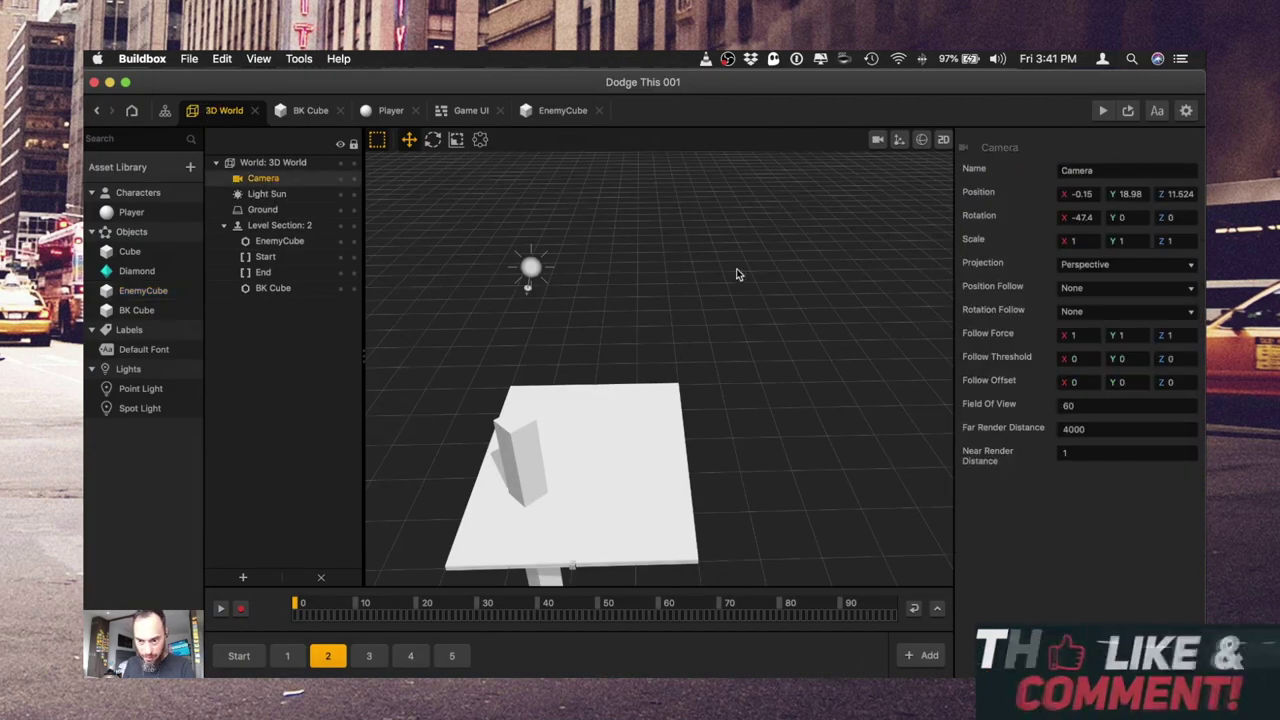
click(1125, 288)
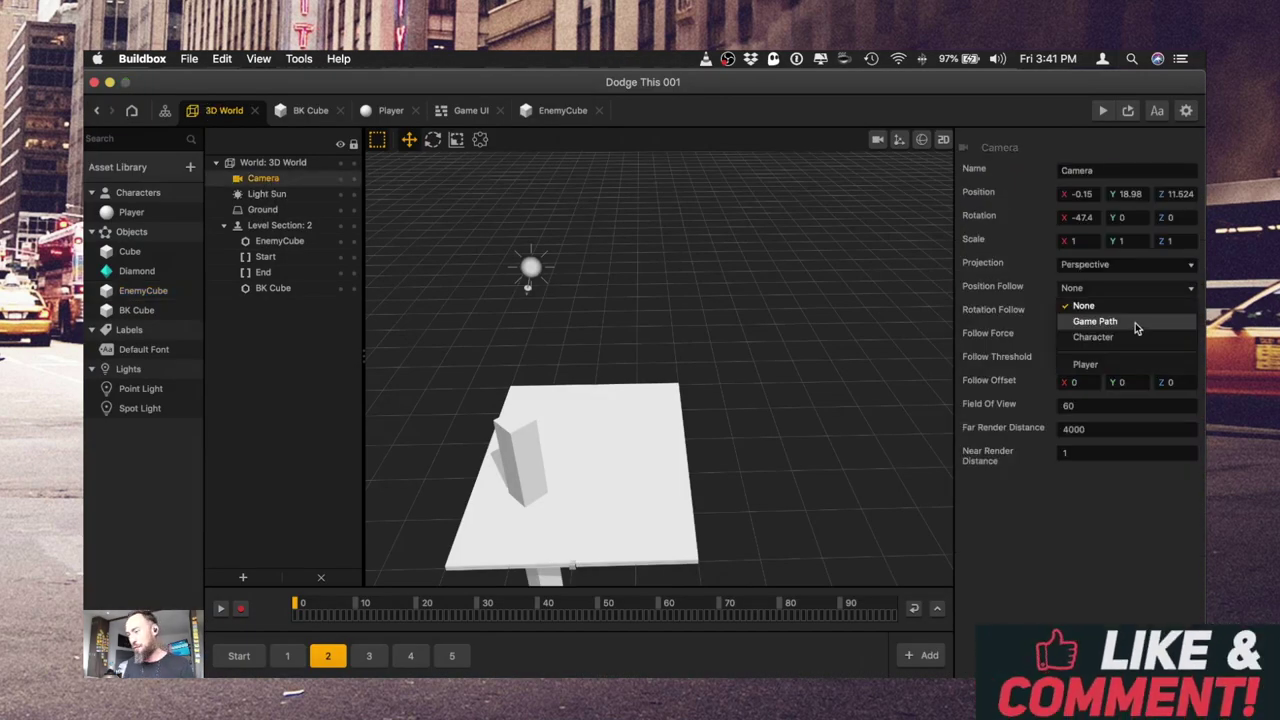
click(1135, 322)
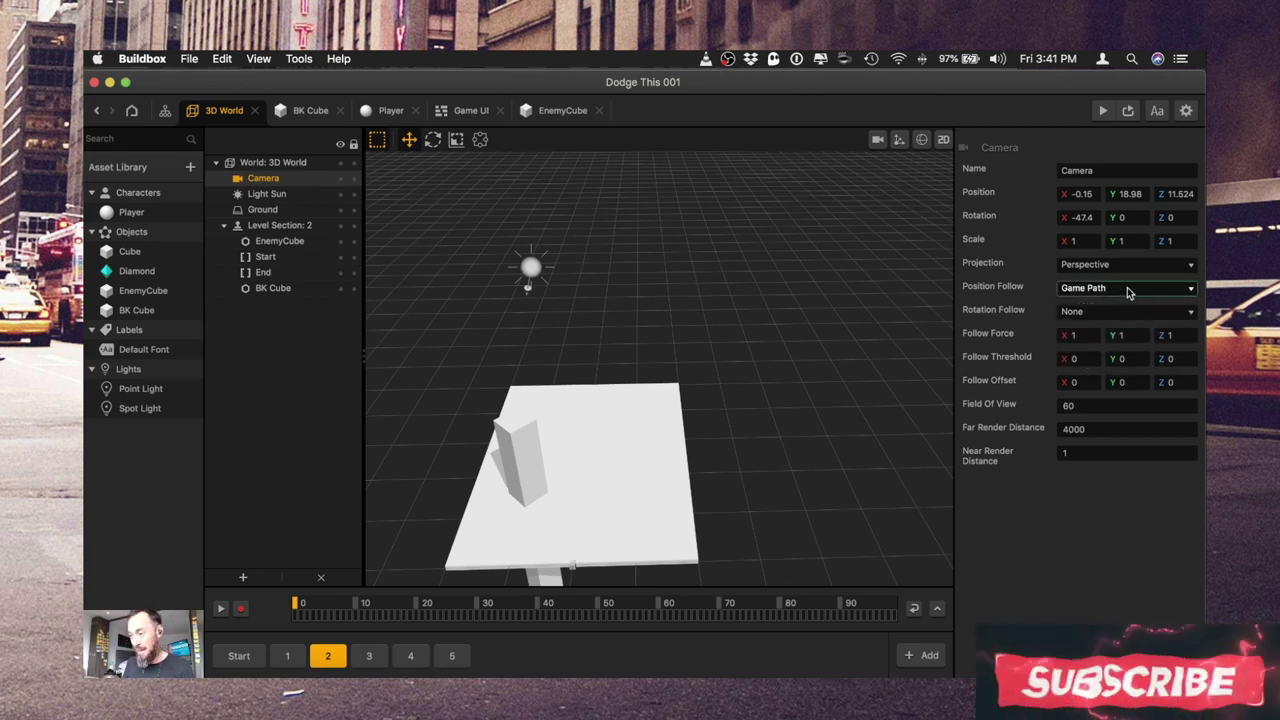
- Try Character as the Camera's Position Follow and preview the game with it
click(1127, 287)
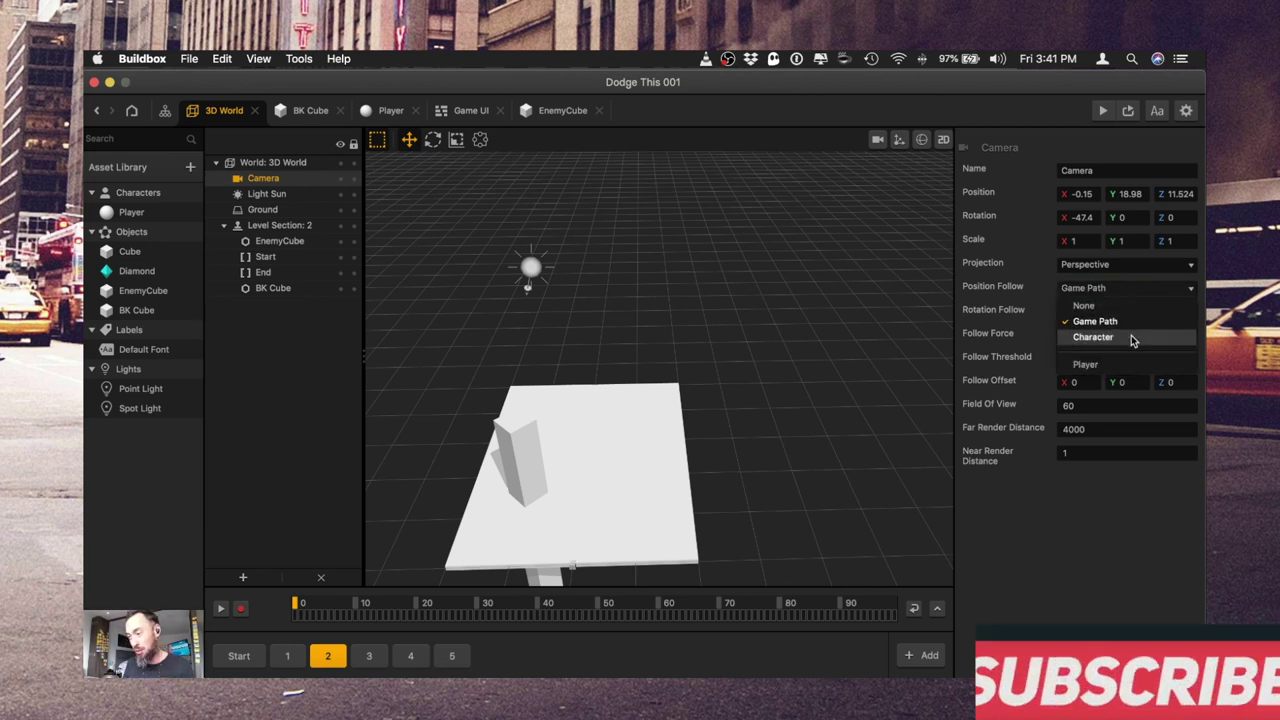
click(1131, 336)
click(1131, 289)
click(1131, 289)
click(1103, 110)
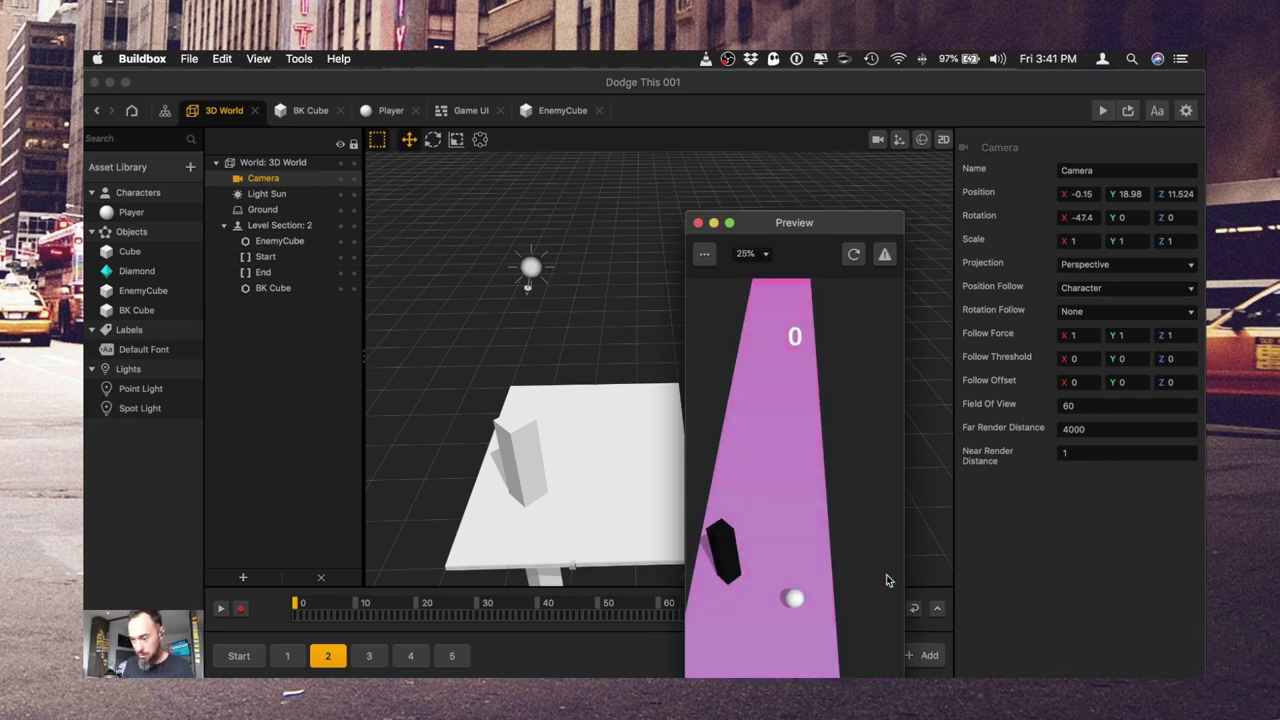
click(1174, 265)
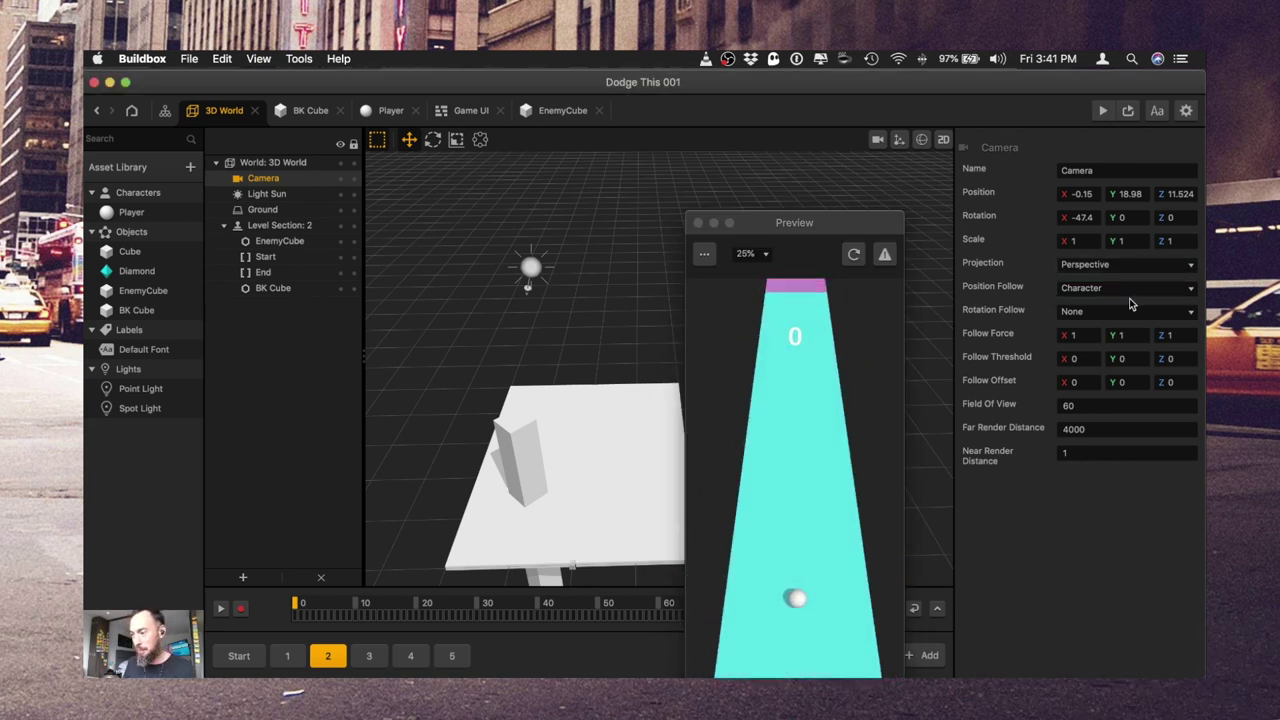
- Return the Camera's Position Follow to Game Path, then restart the preview and test the player's movement
click(1131, 288)
click(1122, 323)
click(852, 252)
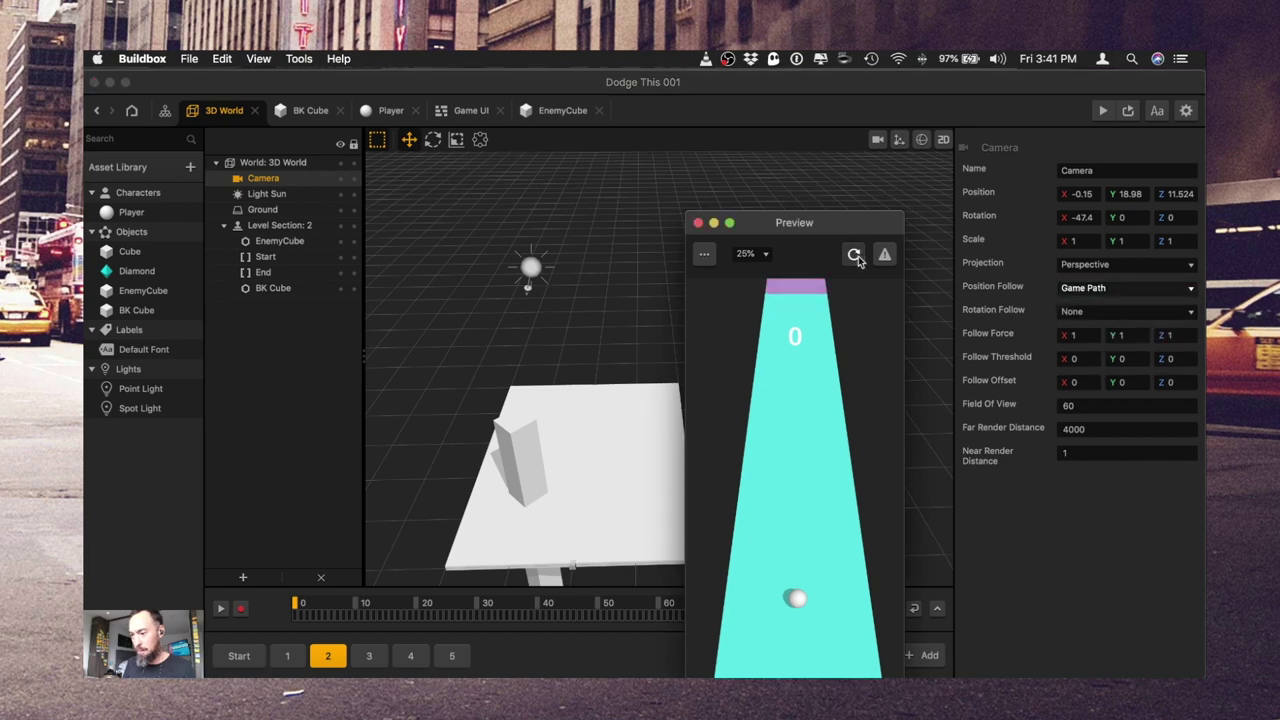
mouse_move(760, 572)
mouse_down()
mouse_move(817, 581)
mouse_move(745, 585)
mouse_up()
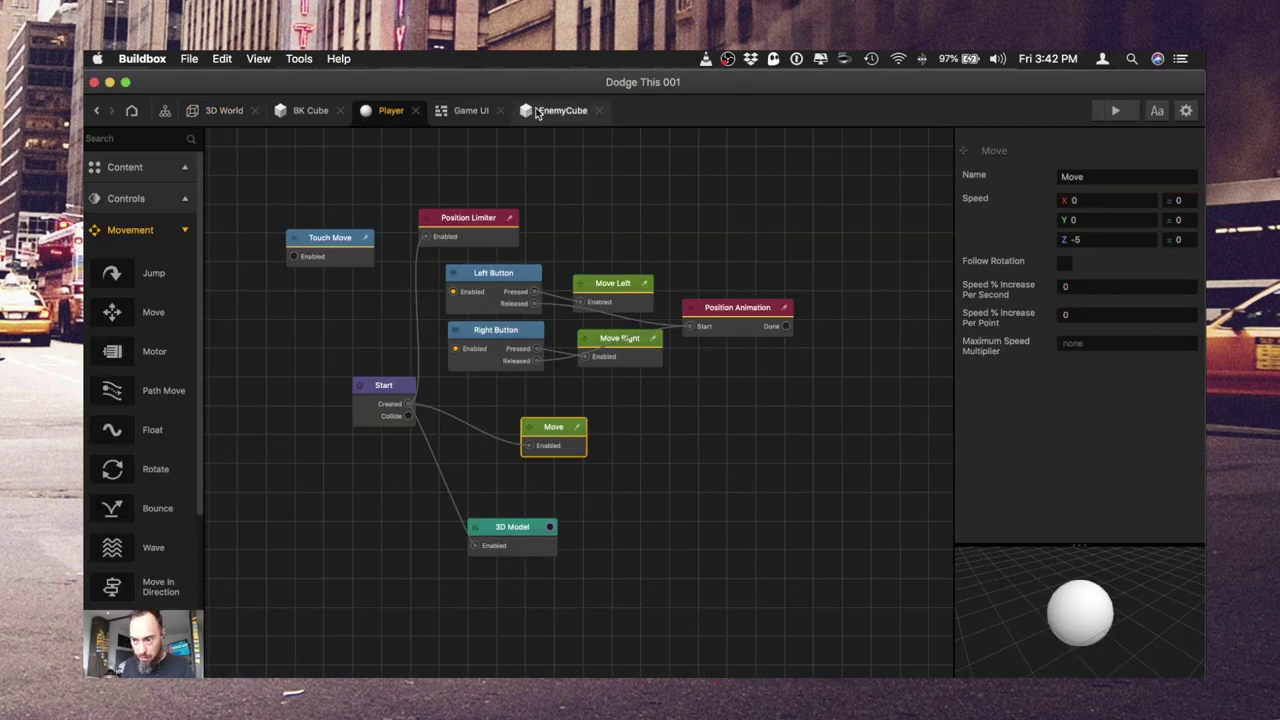
- In the BK Cube's node map, connect the last Color Animation's Done to the first one's Start and stagger the nodes diagonally
click(305, 110)
drag(902, 254, 481, 250)
drag(713, 227, 715, 301)
drag(822, 241, 828, 390)
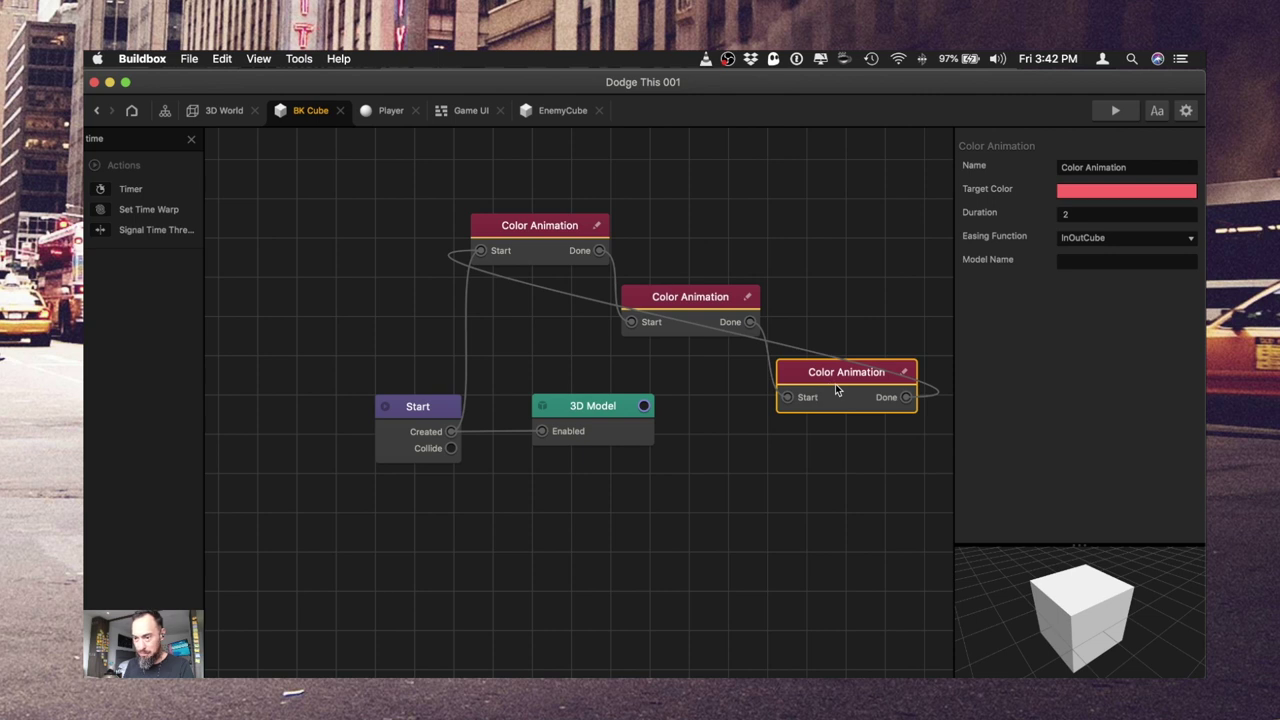
- Save the project and preview the game to check the platform's looping color animation
key(super+s)
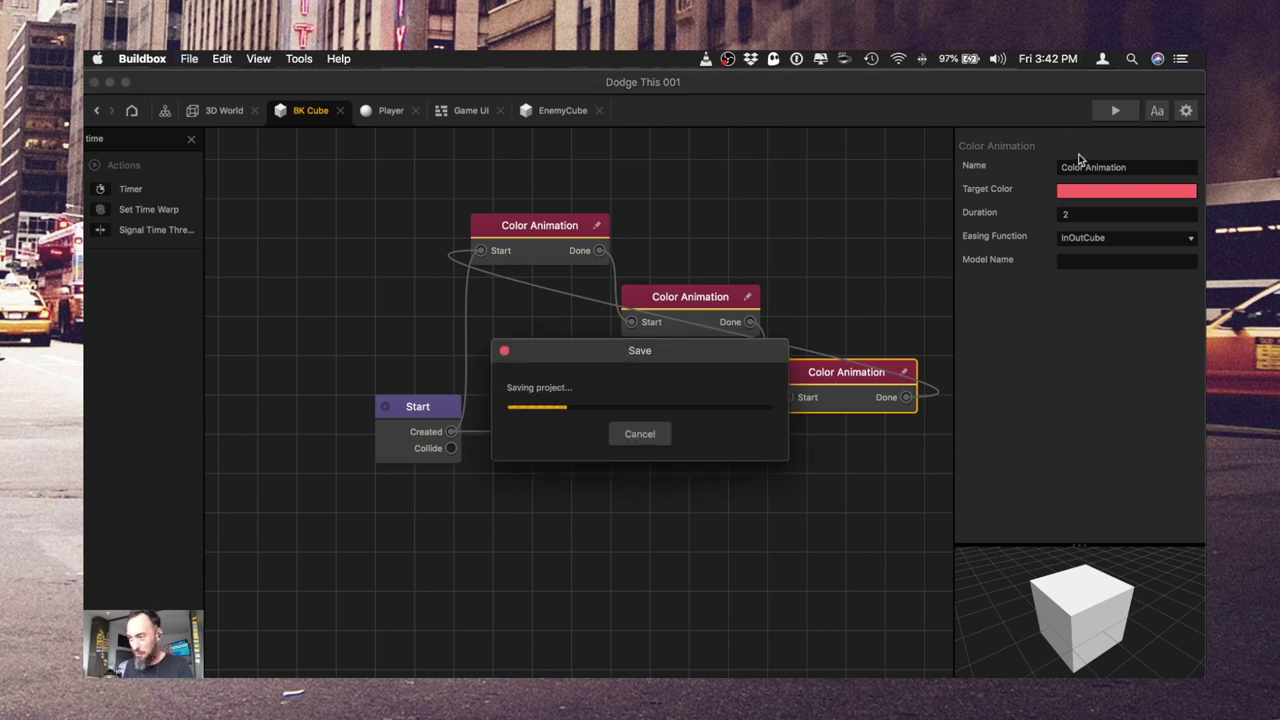
click(1104, 115)
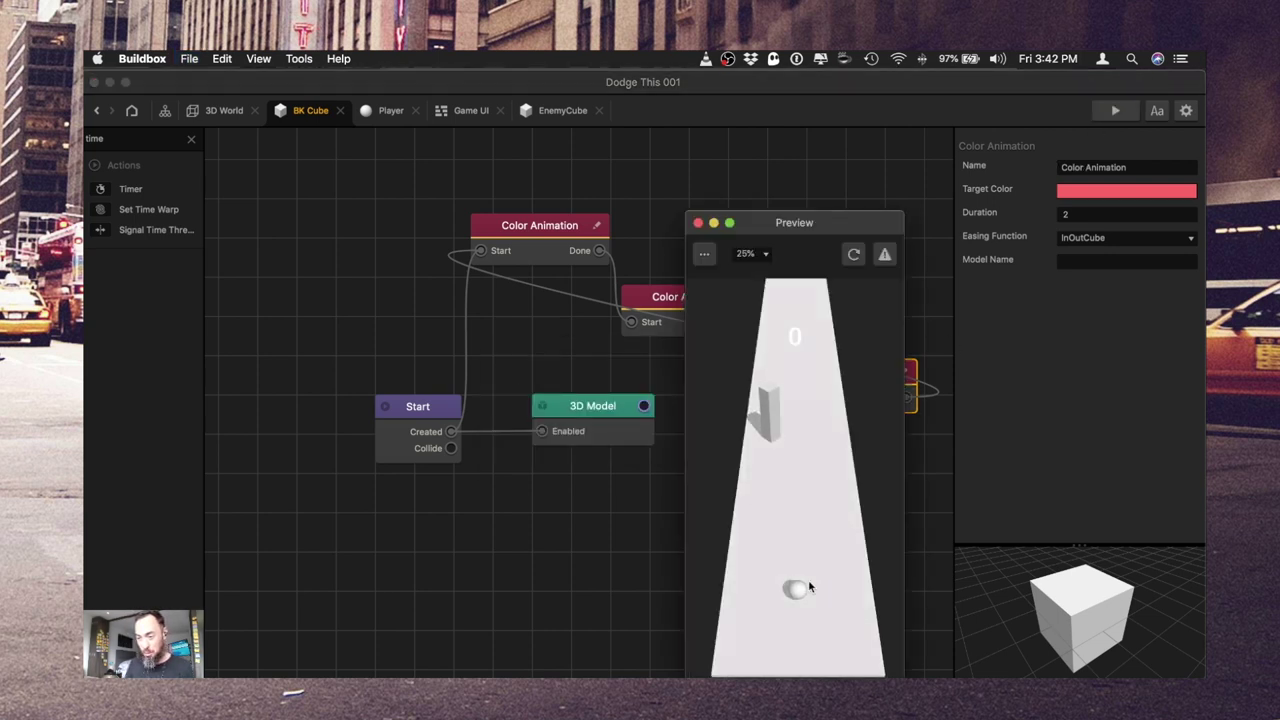
click(698, 222)
- In the 3D World, check the collision groups of the EnemyCube and Player assets
click(224, 111)
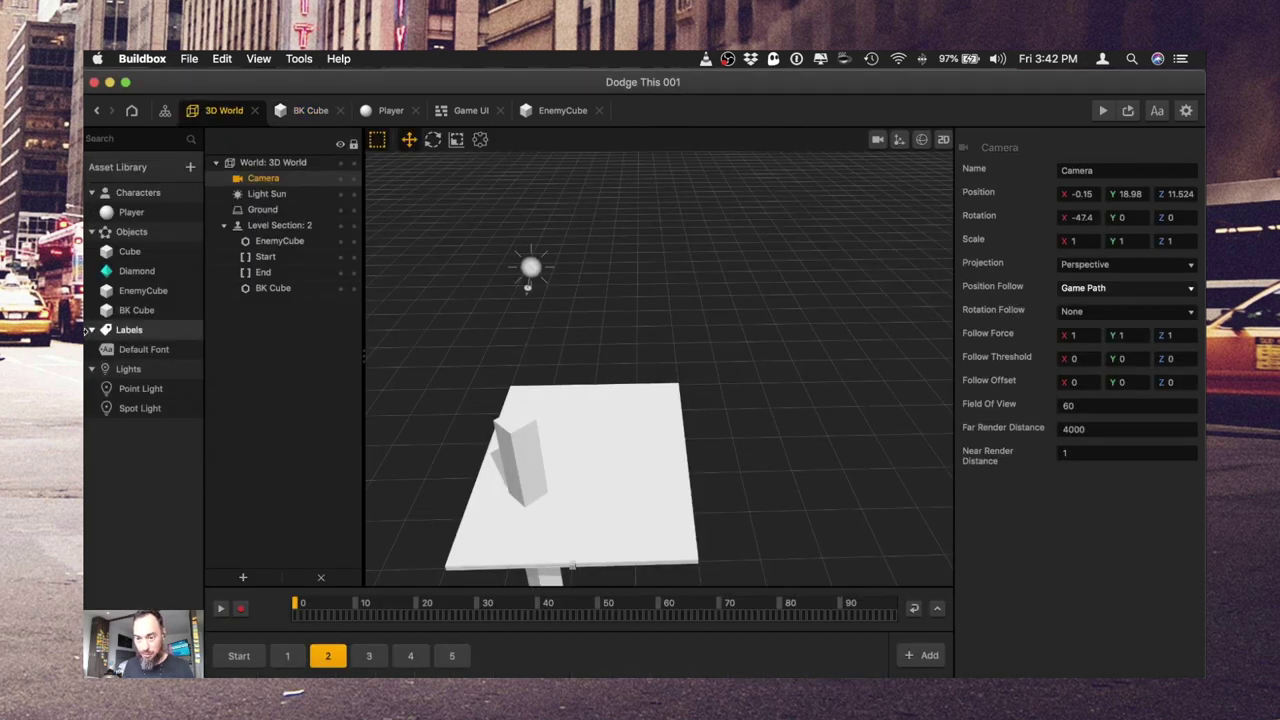
click(145, 290)
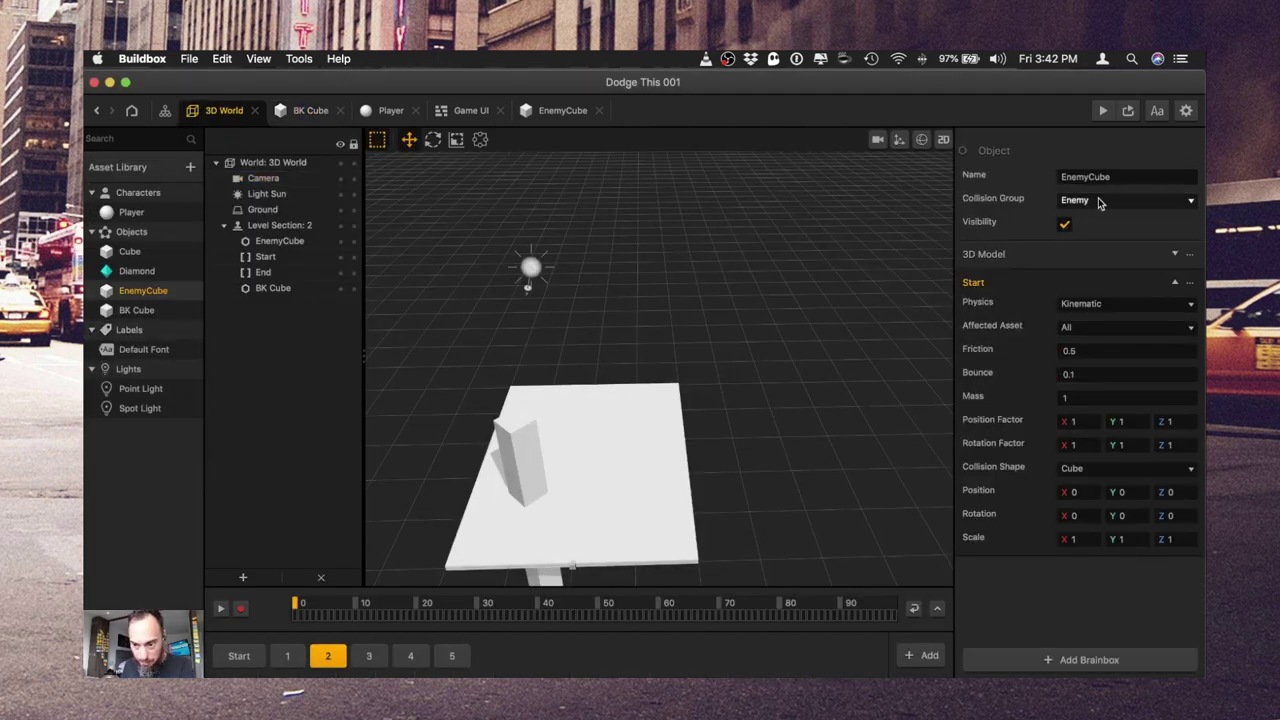
click(131, 212)
- In the Player's node map, add an If Collide node and line it up directly below the 3D Model node
click(390, 111)
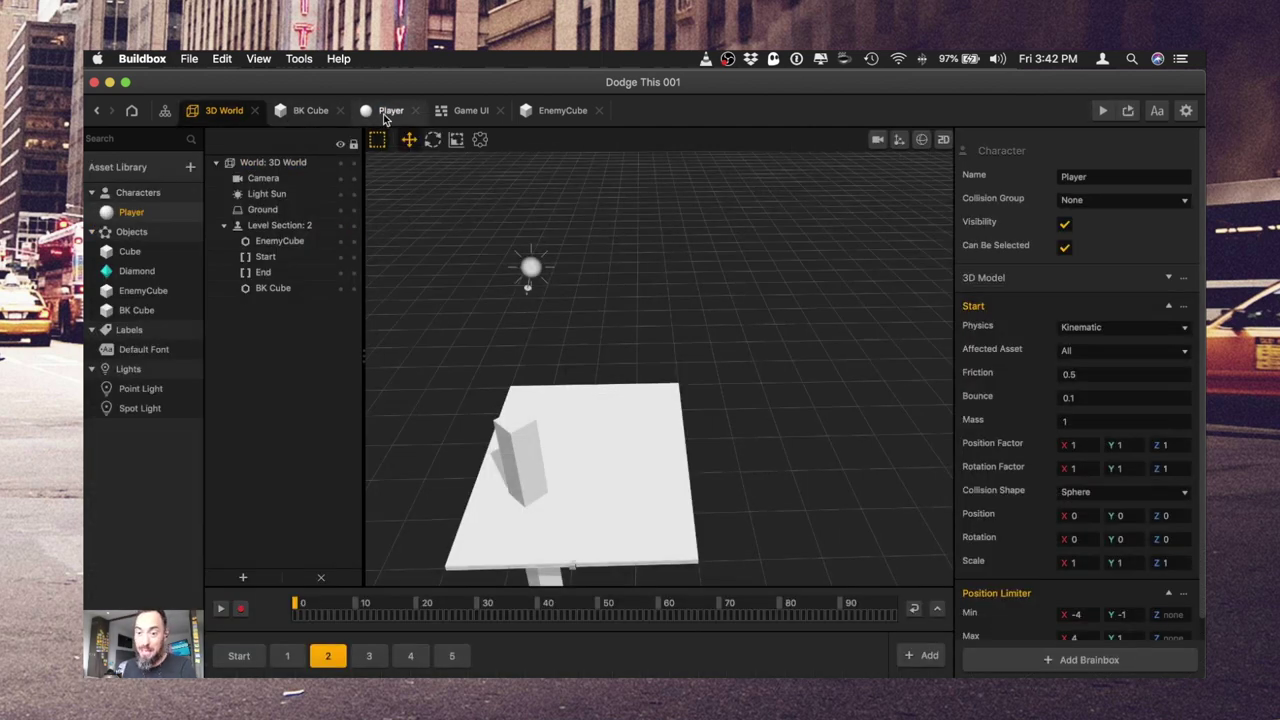
click(388, 112)
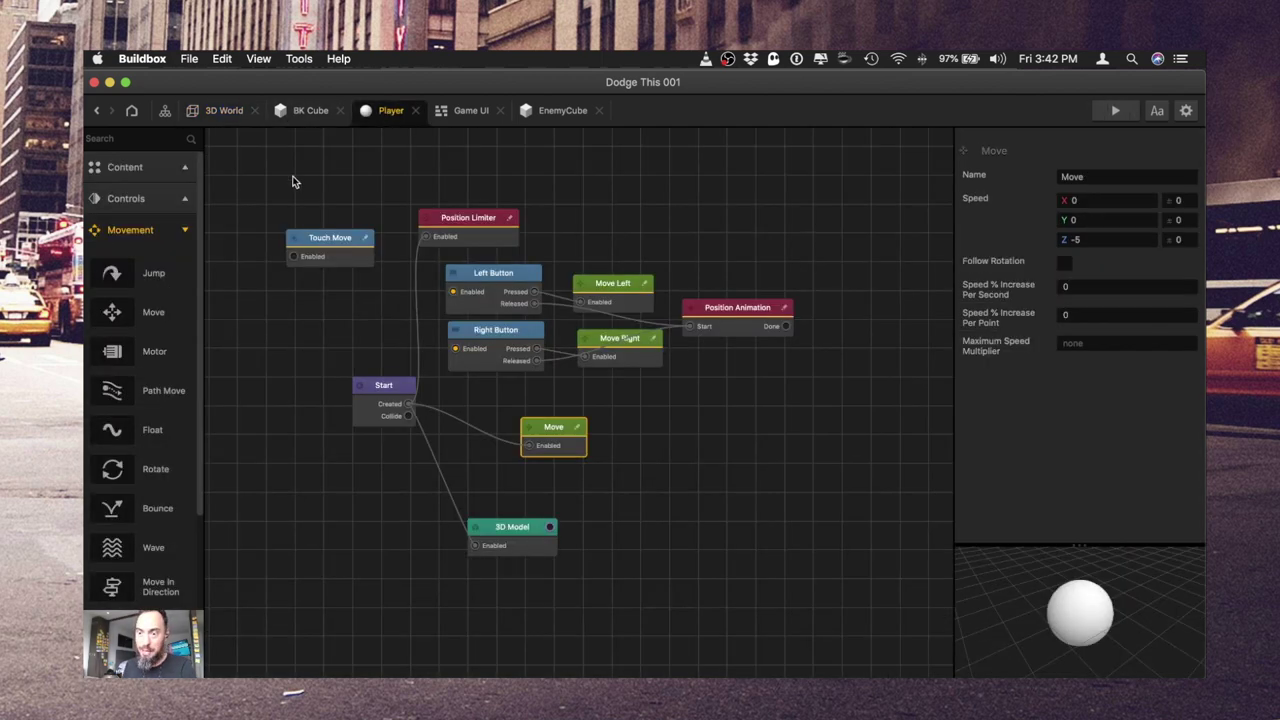
click(137, 138)
text(If)
drag(154, 196, 496, 599)
drag(530, 532, 528, 486)
drag(538, 614, 513, 543)
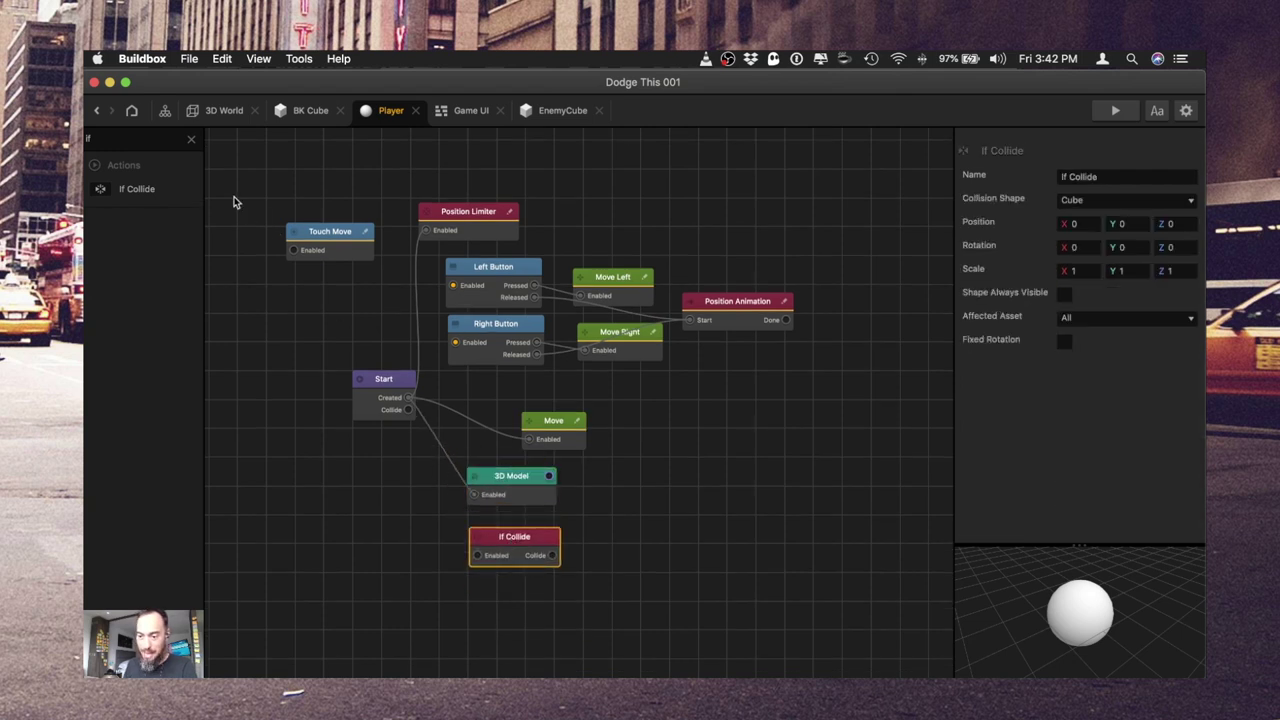
- Add an Event Observer node beside the If Collide node and name it Game Over
click(142, 138)
text(event)
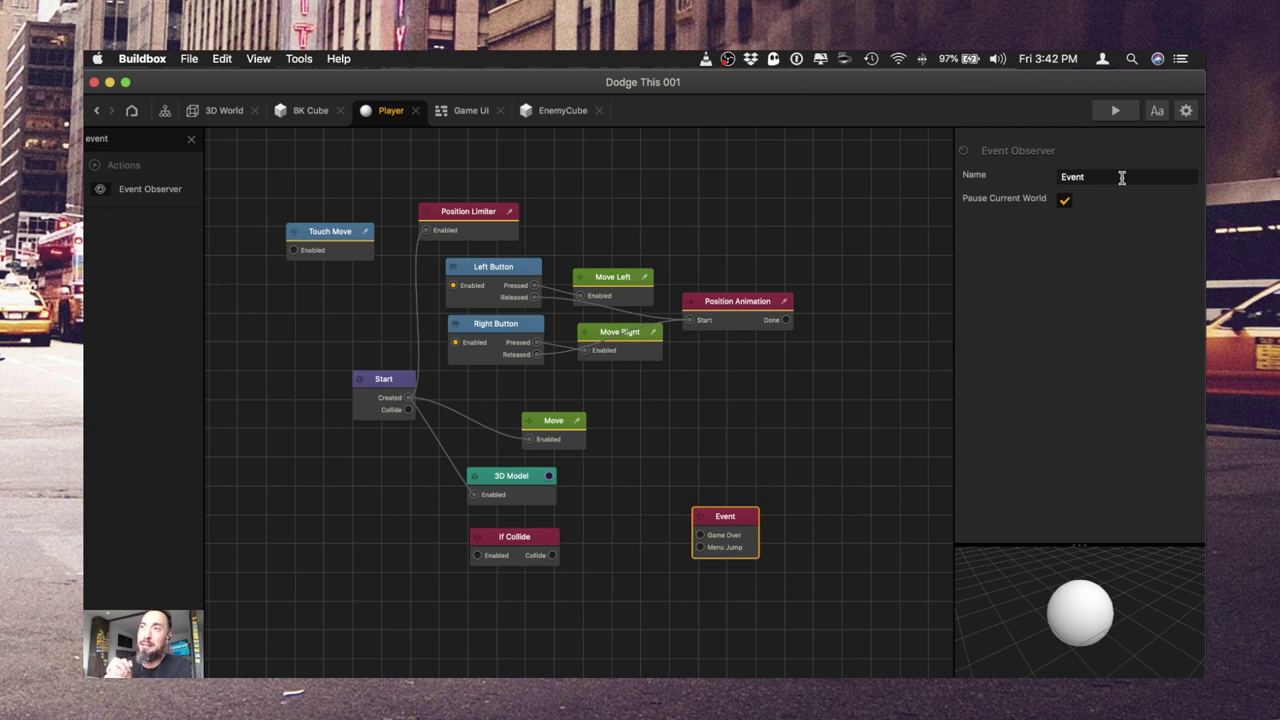
drag(1122, 178, 1017, 170)
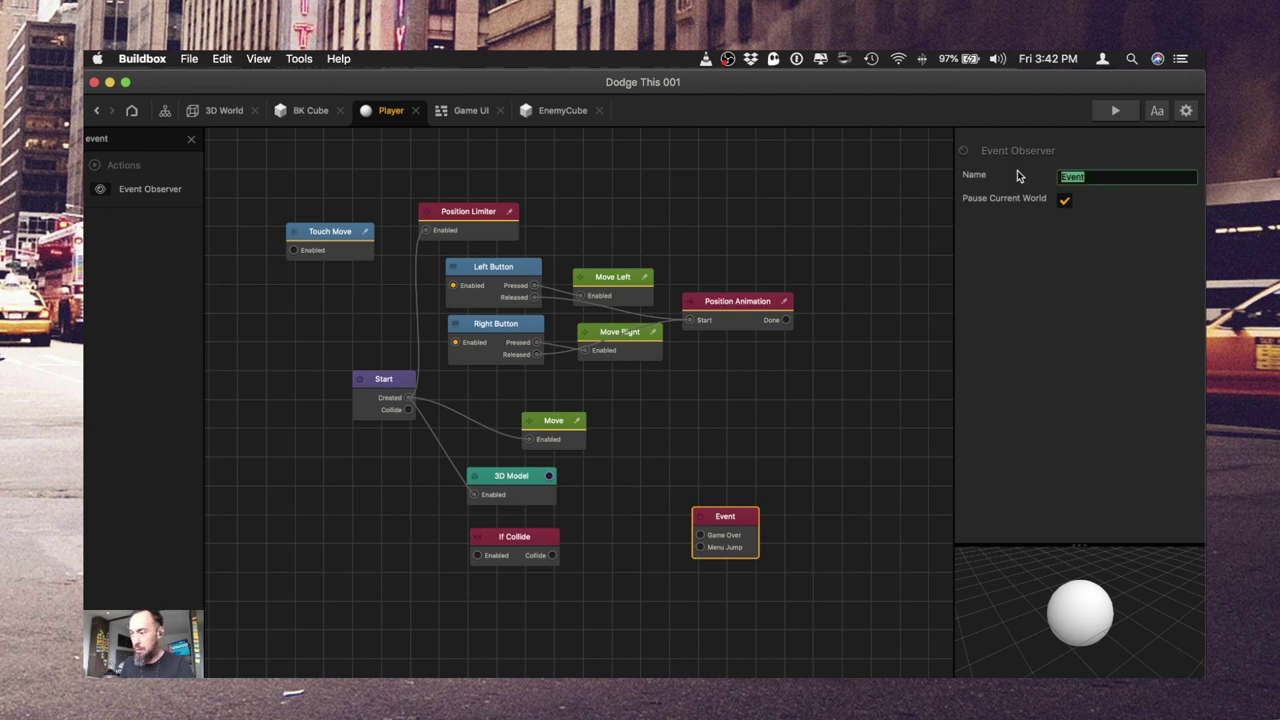
text(Game Ov)
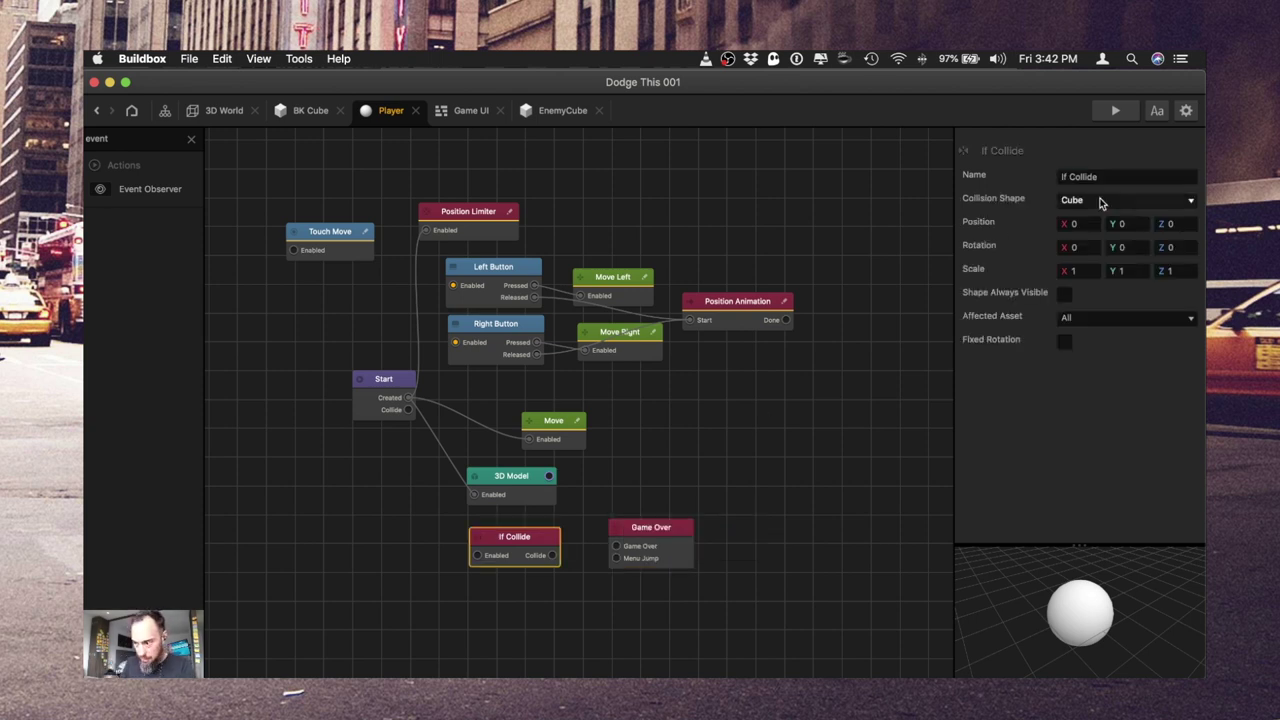
- Rename the If Collide node If Collide Enemy, set its Affected Asset to Enemy, and wire it between Start's Created and Game Over
click(1100, 200)
click(1133, 176)
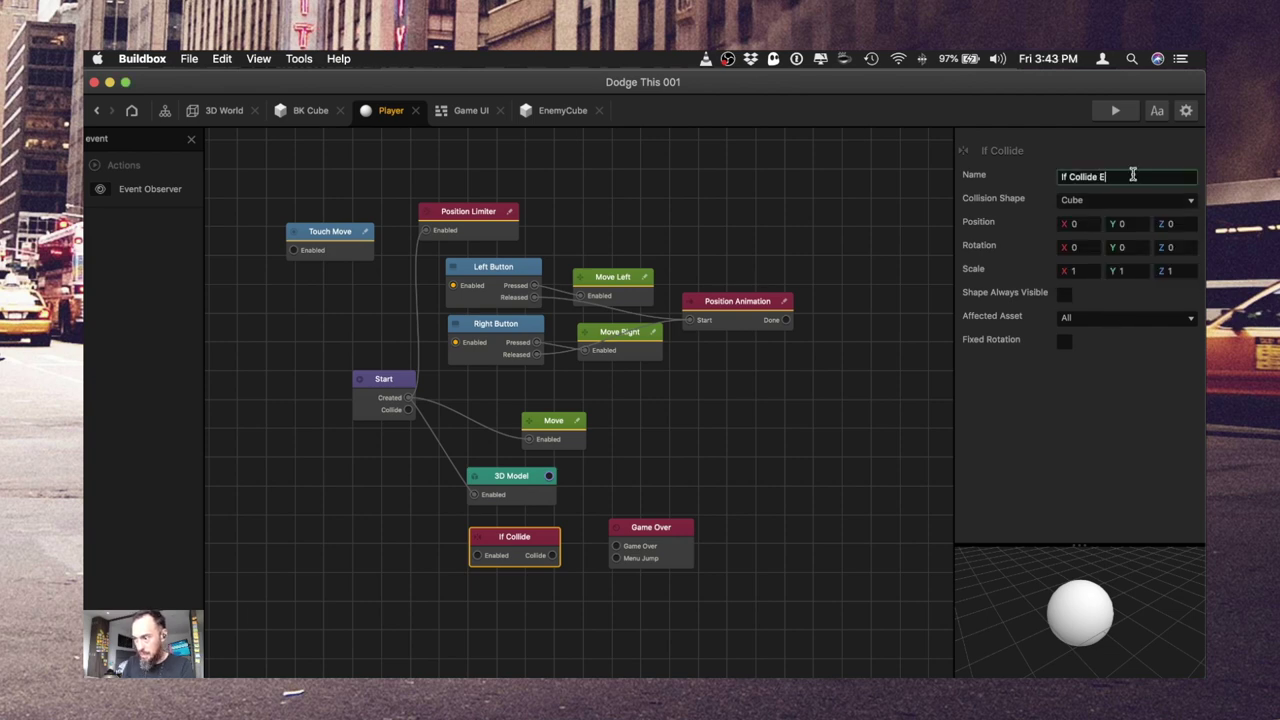
drag(477, 555, 408, 400)
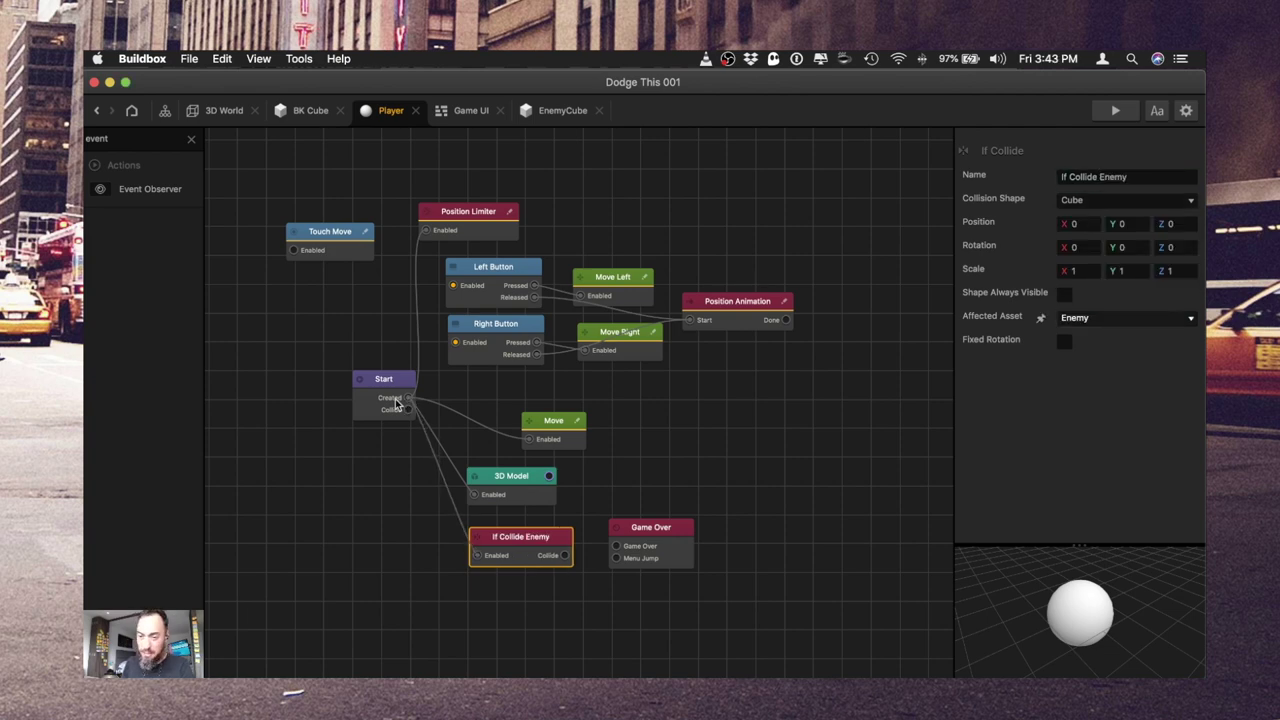
scroll(386, 403, up, 10)
scroll(386, 403, down, 4)
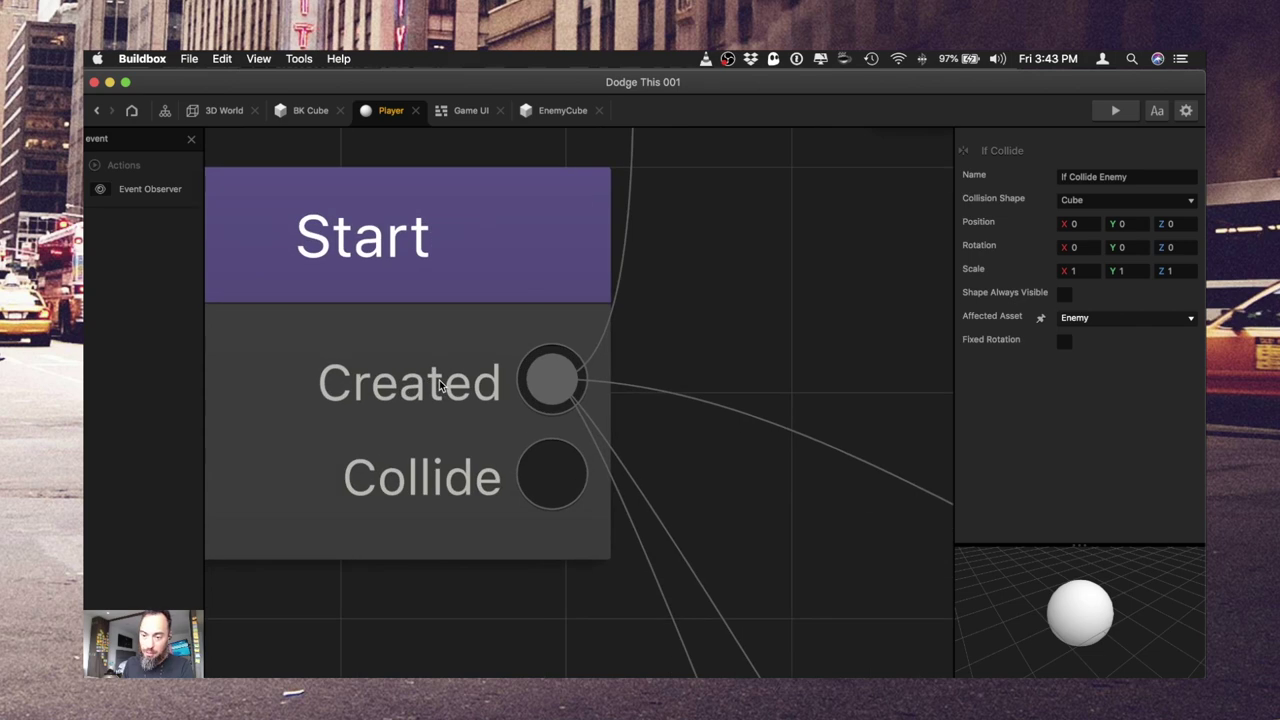
scroll(440, 386, down, 3)
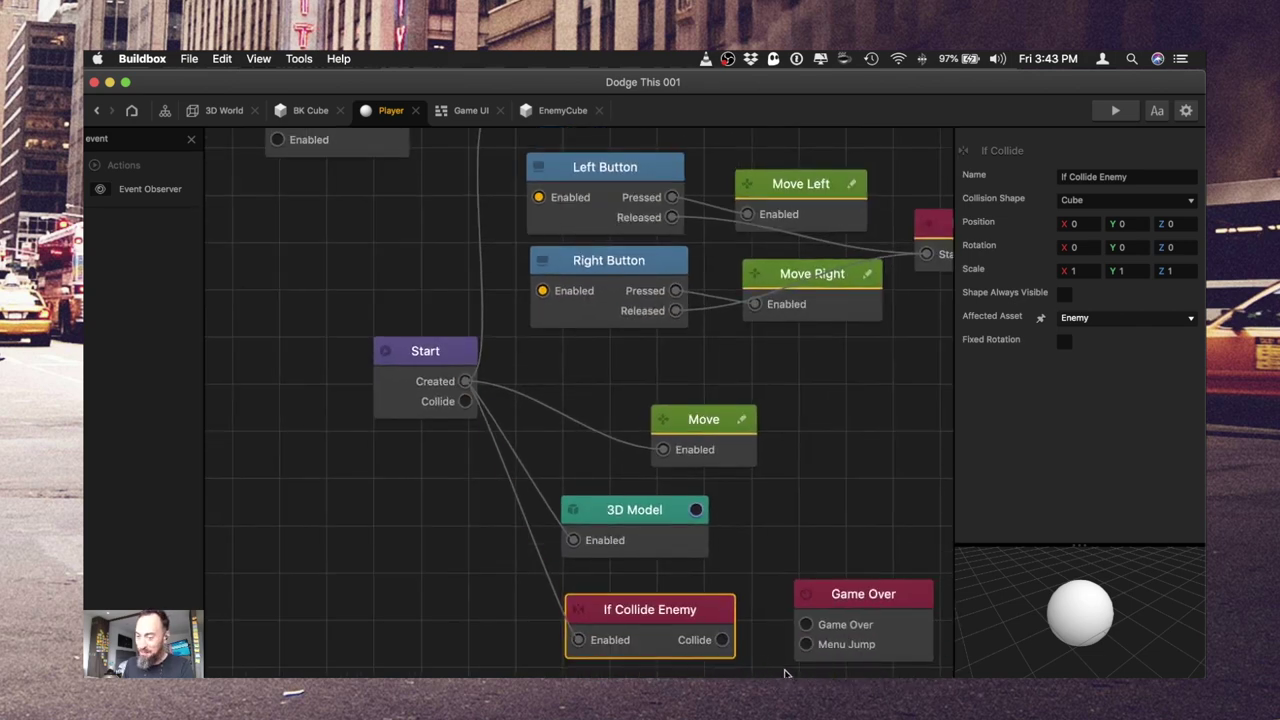
- Place an Event Observer in the upper-left corner of the Game UI screen and rename it Game Over, then return to the mind map
click(223, 113)
click(165, 111)
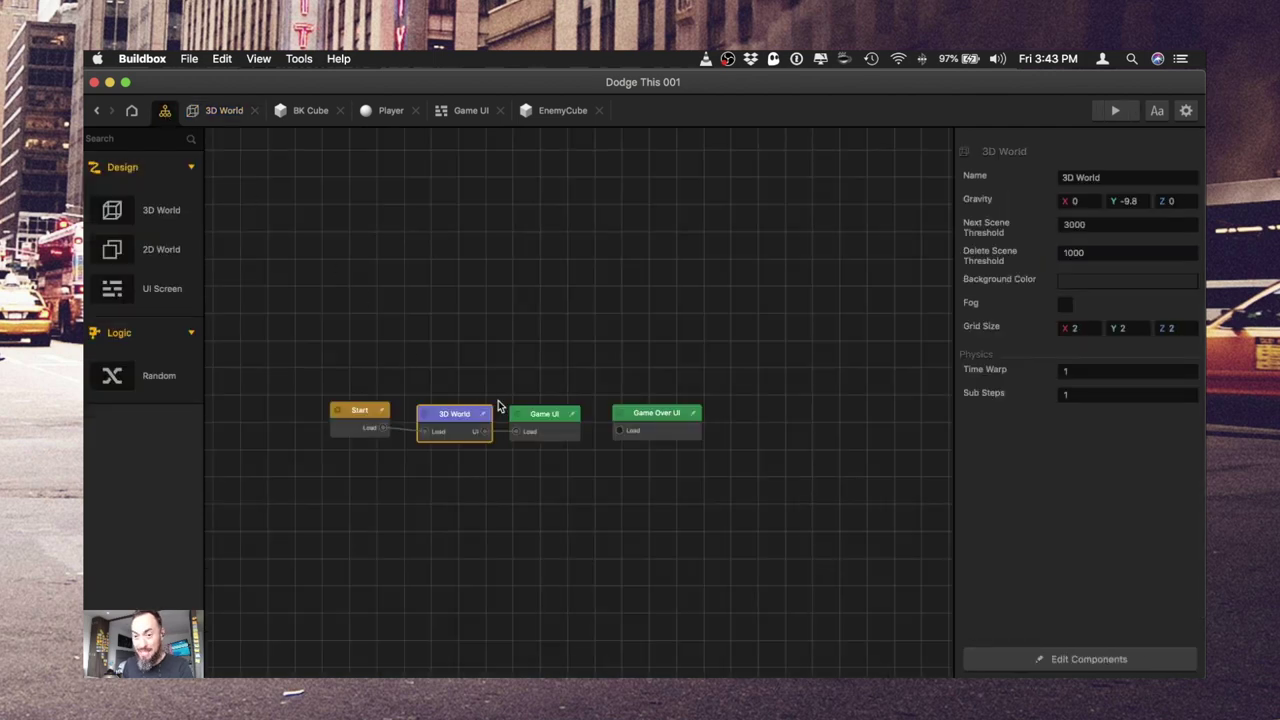
click(140, 139)
text(eve)
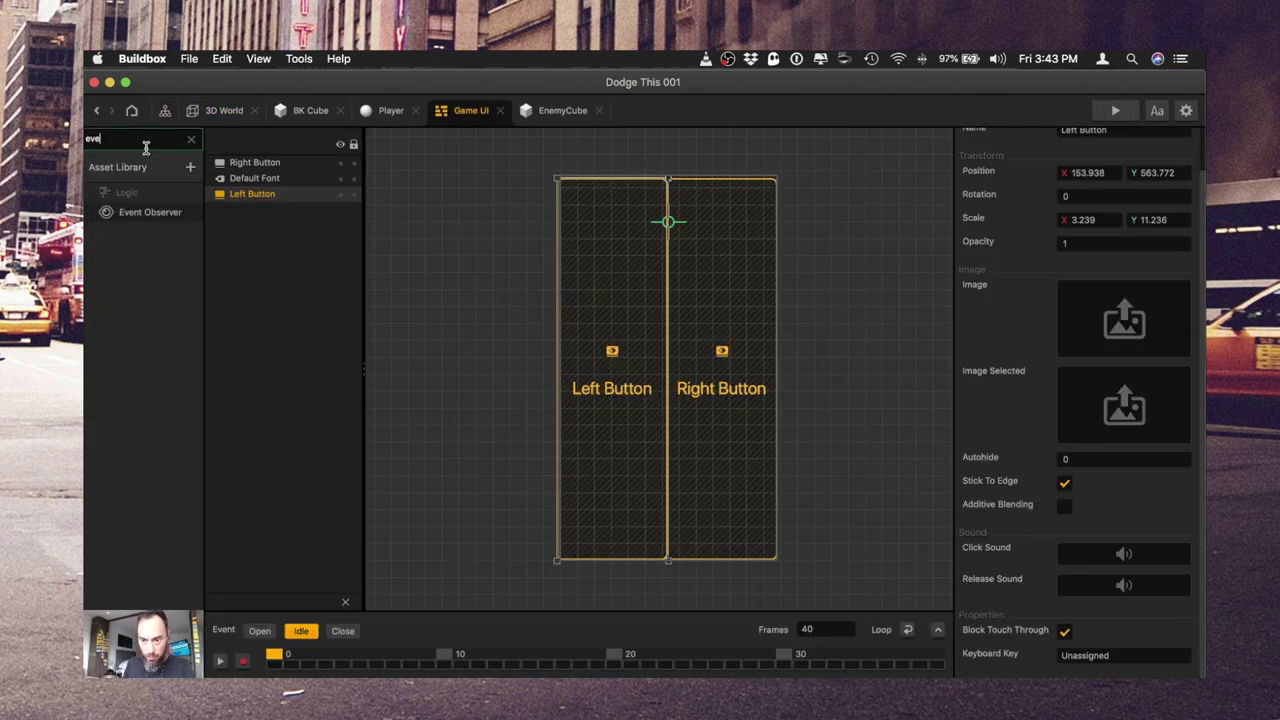
drag(140, 212, 574, 204)
click(1178, 180)
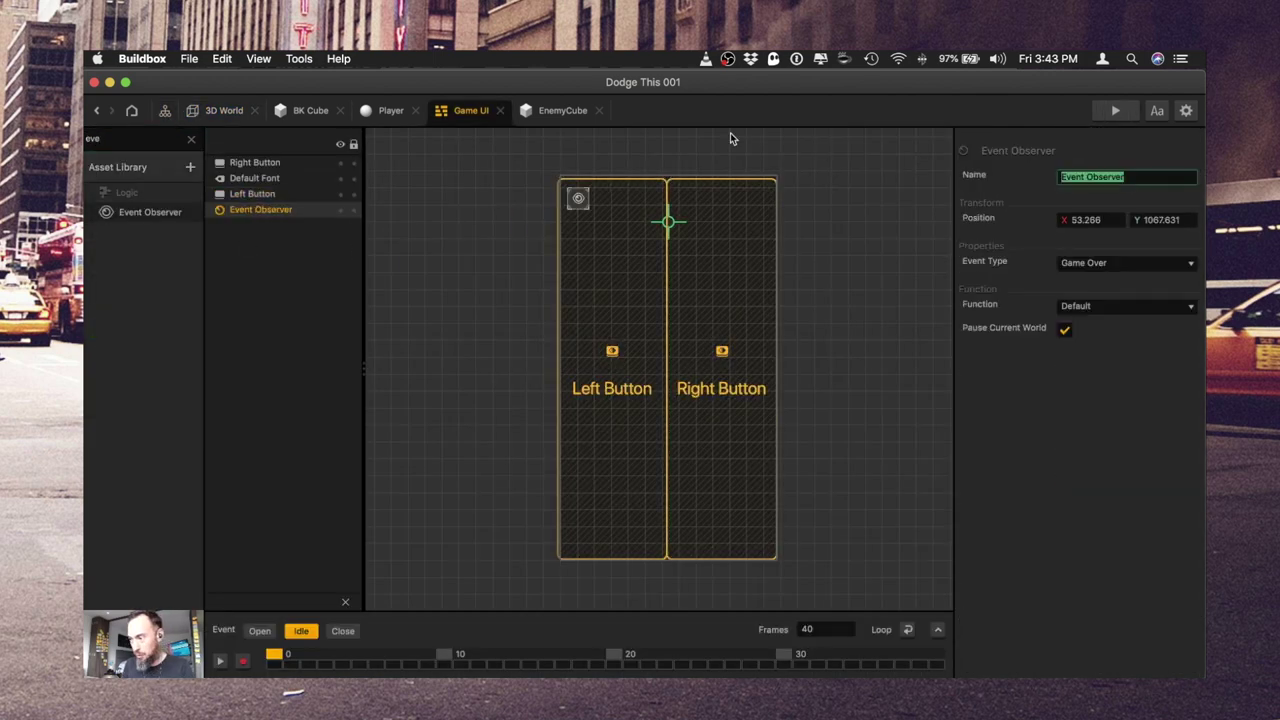
text(Game)
click(158, 110)
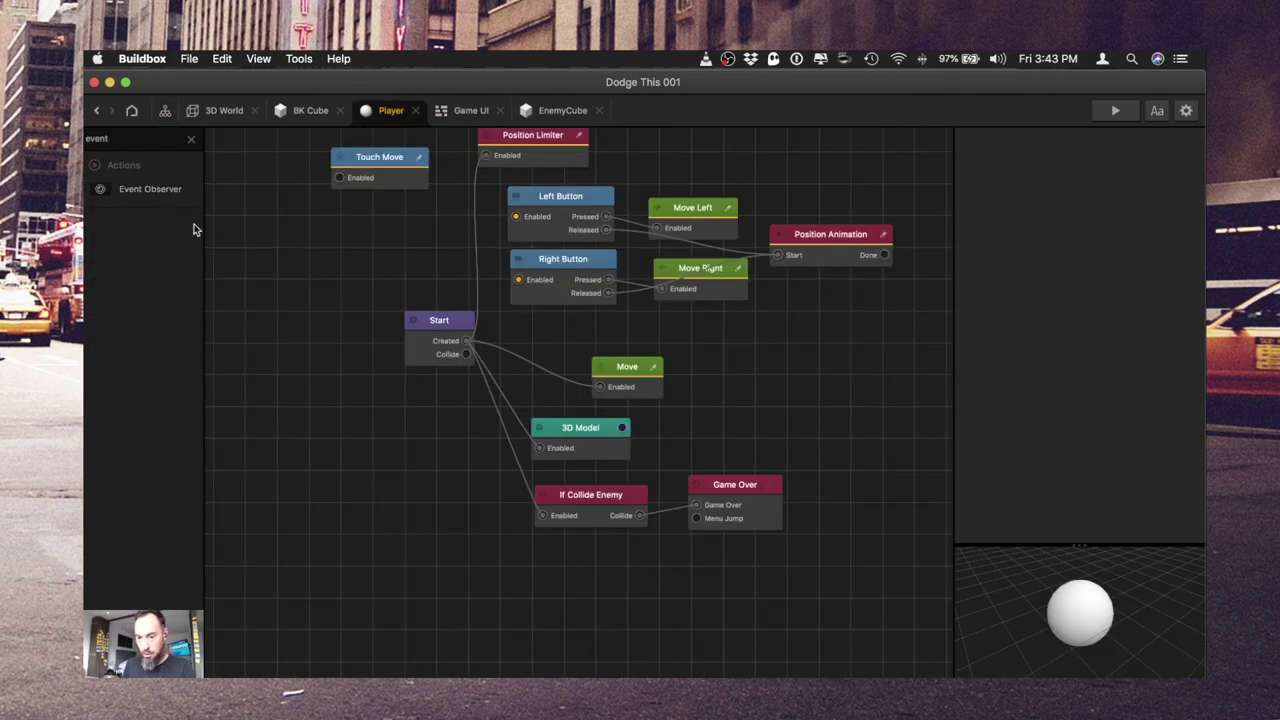
- In the Player's node map, insert a Delay node between If Collide Enemy and Game Over, and add a Debris Explosion node below them
click(155, 137)
text(d)
key(BackSpace)
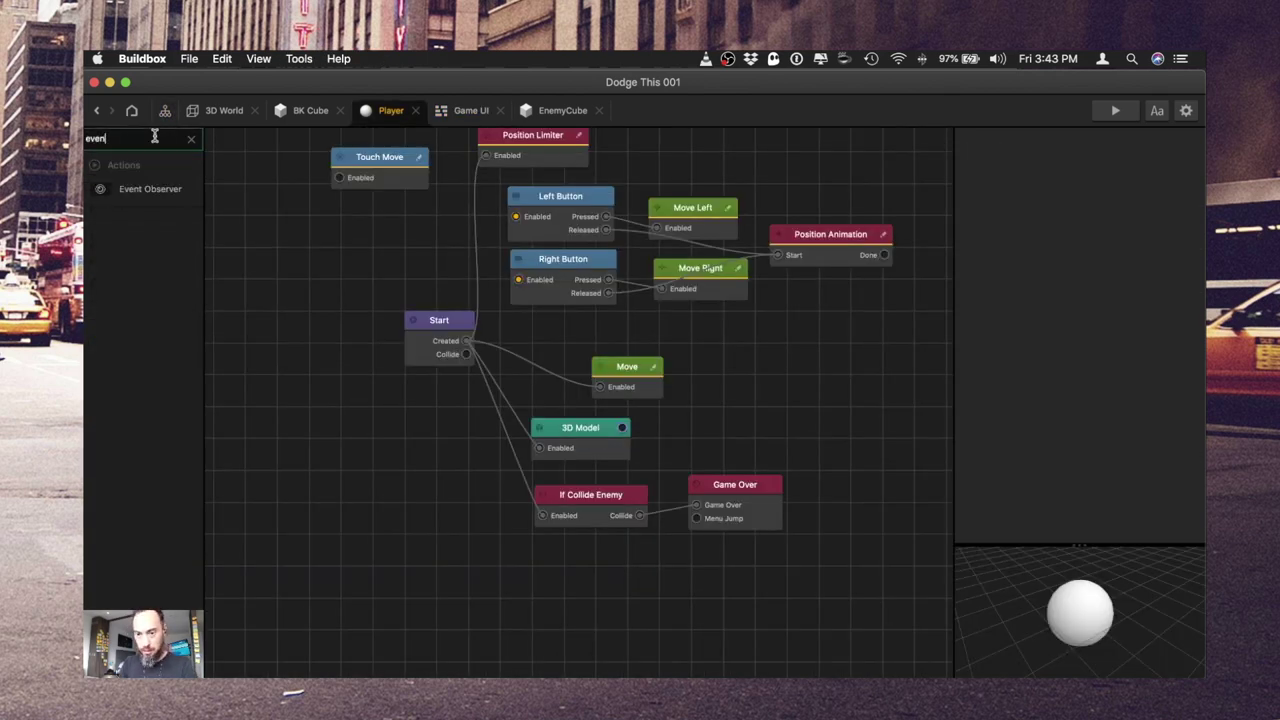
key(super+a)
text(delay)
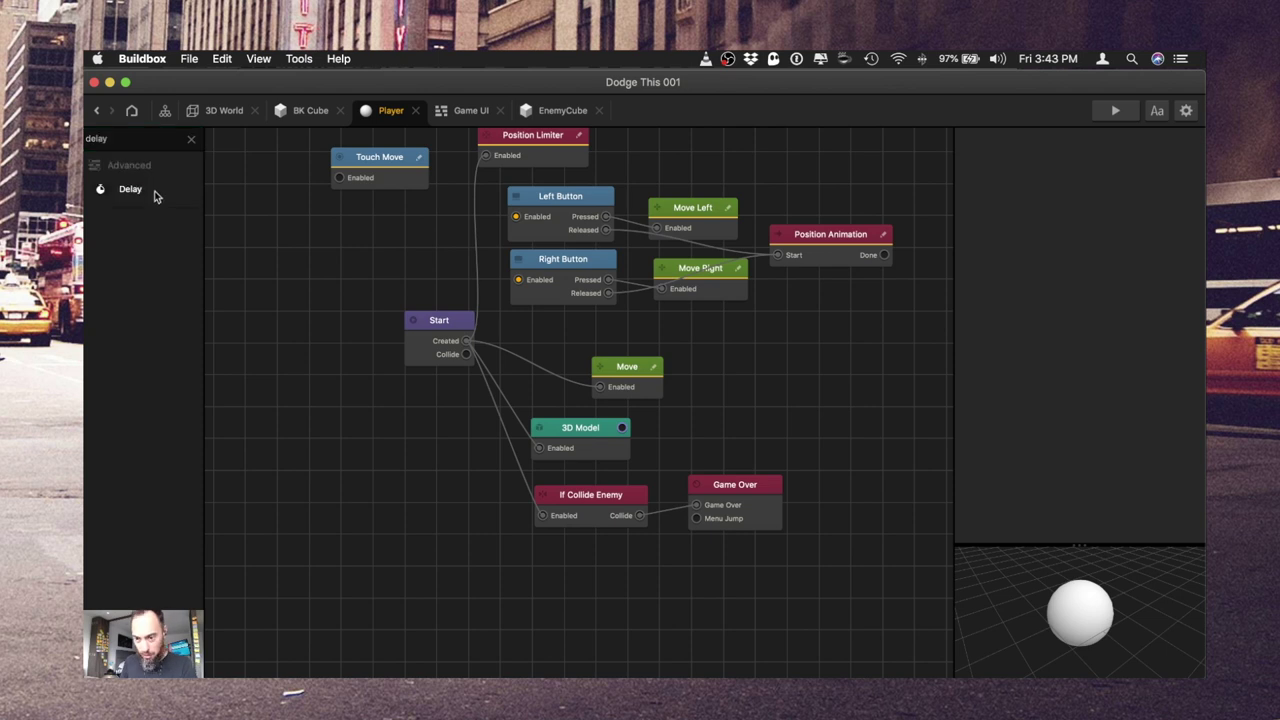
drag(152, 192, 703, 586)
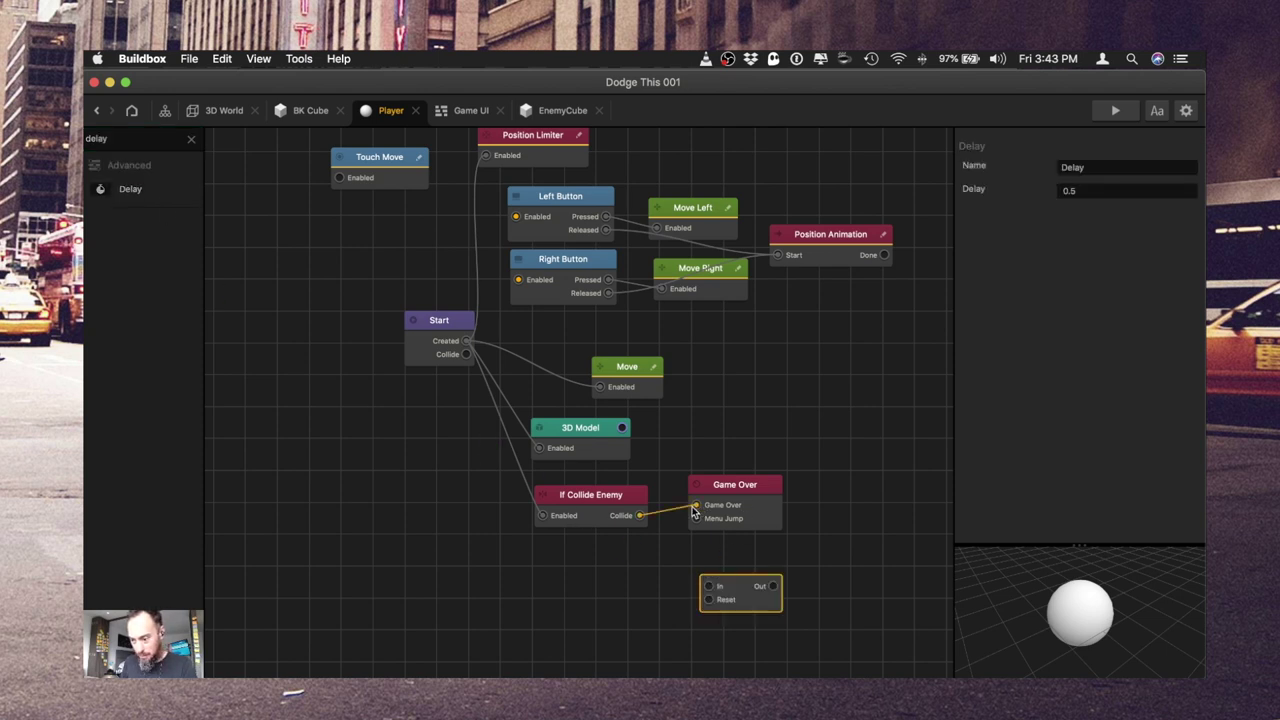
drag(640, 515, 697, 505)
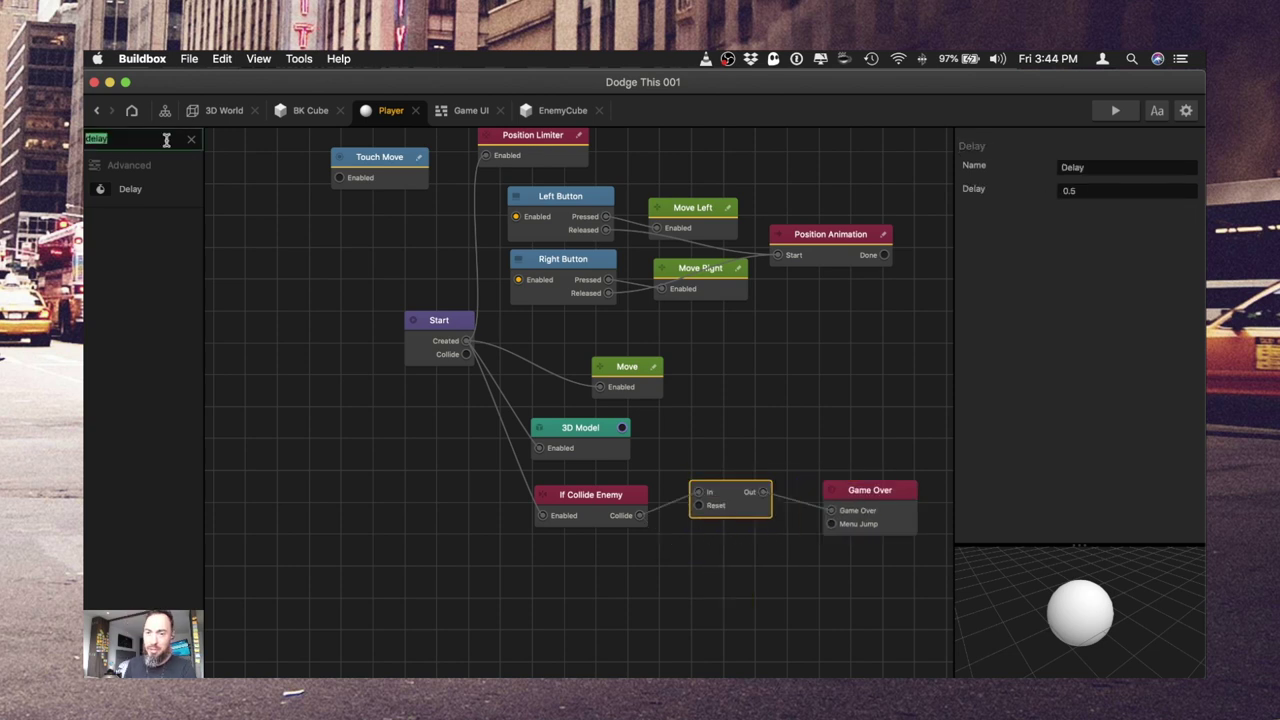
text(deb)
drag(131, 190, 667, 571)
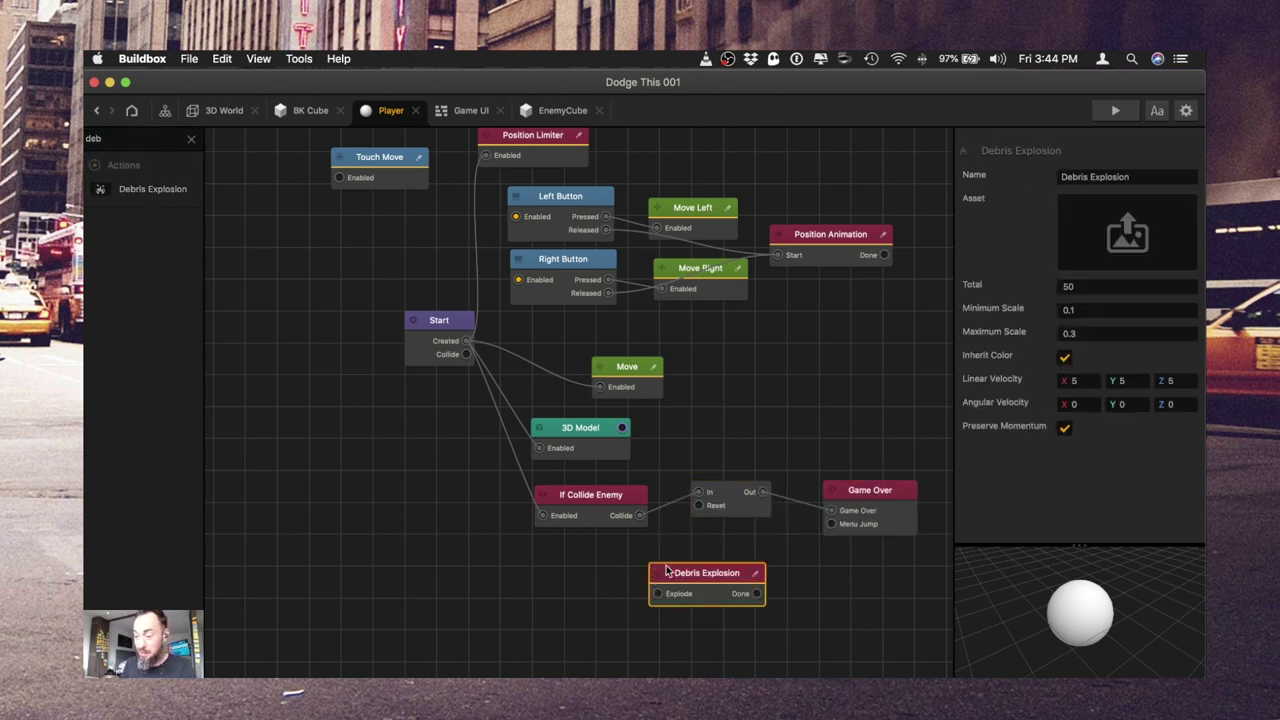
- Add a Sphere shape to the 3D World's asset library and rename it Debris
click(222, 110)
click(190, 167)
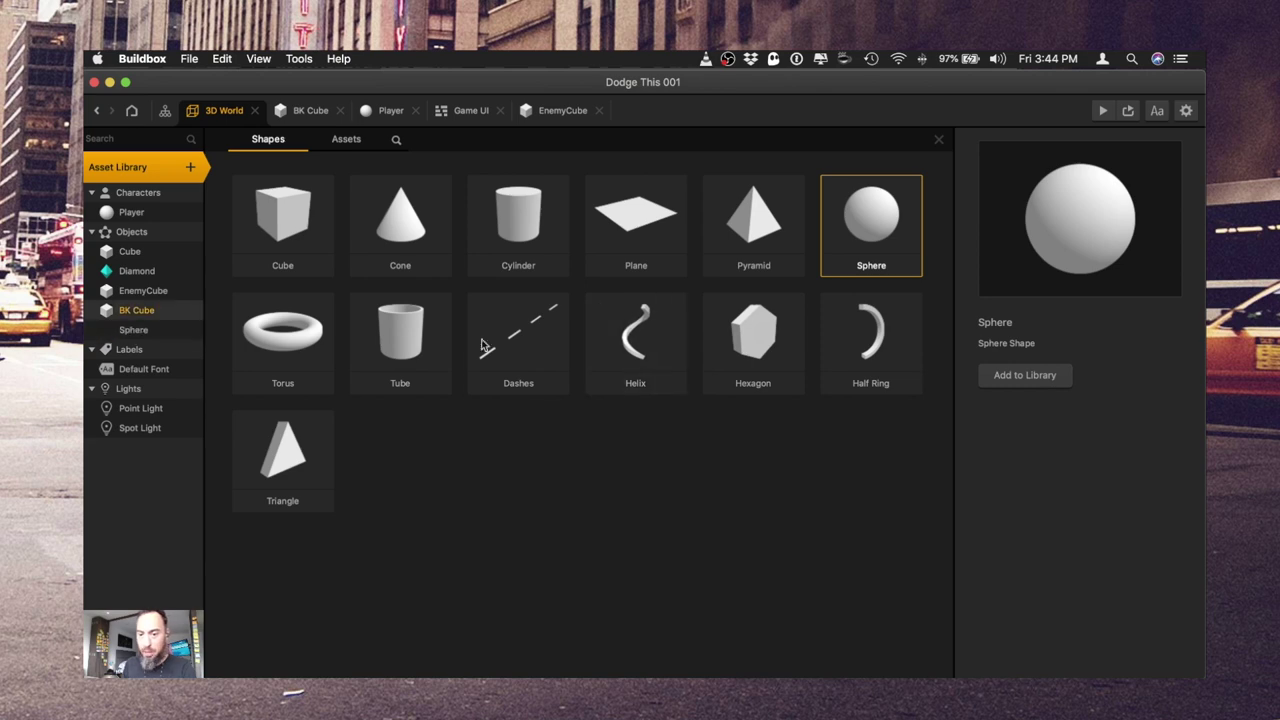
click(133, 330)
- In the Debris node map, add a Set Random Color node and connect its Change to Start's Created
click(148, 141)
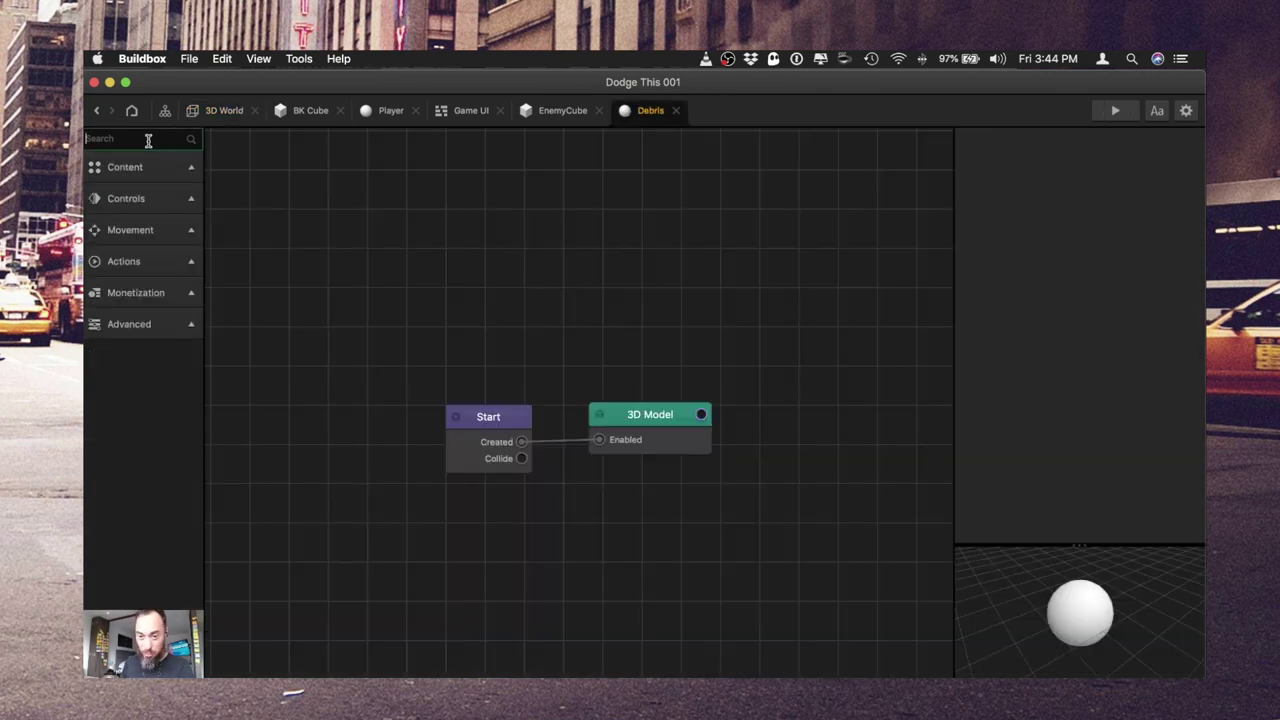
text(set)
drag(155, 209, 524, 447)
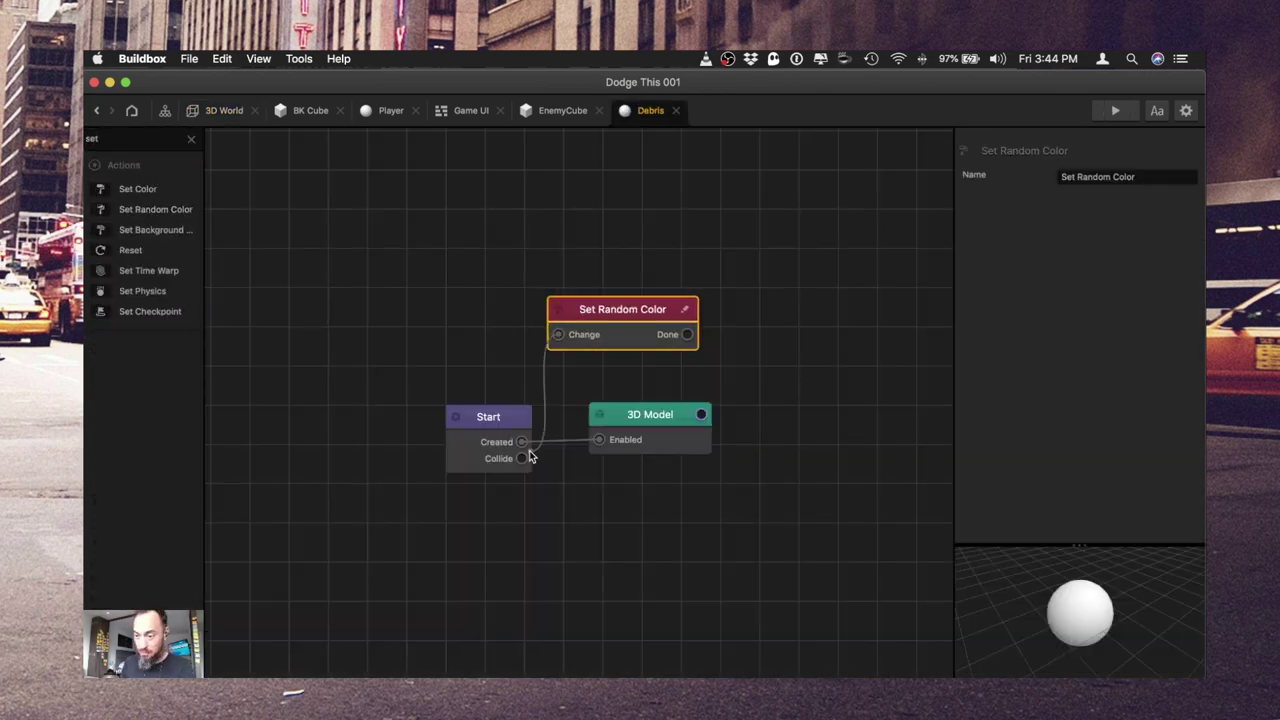
- Add a Scale Animation after Set Random Color with target 0, 0, 0, Is Delta off and a duration of 0.5
click(152, 137)
text(scal)
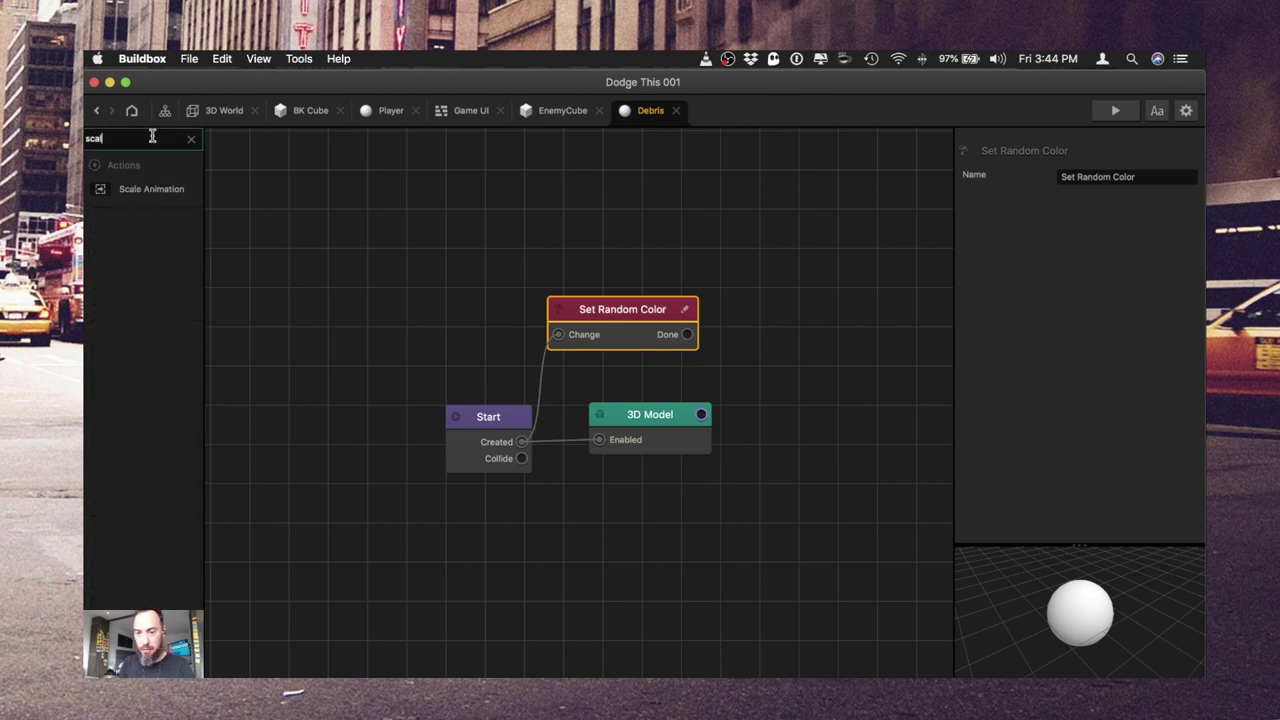
drag(148, 188, 836, 321)
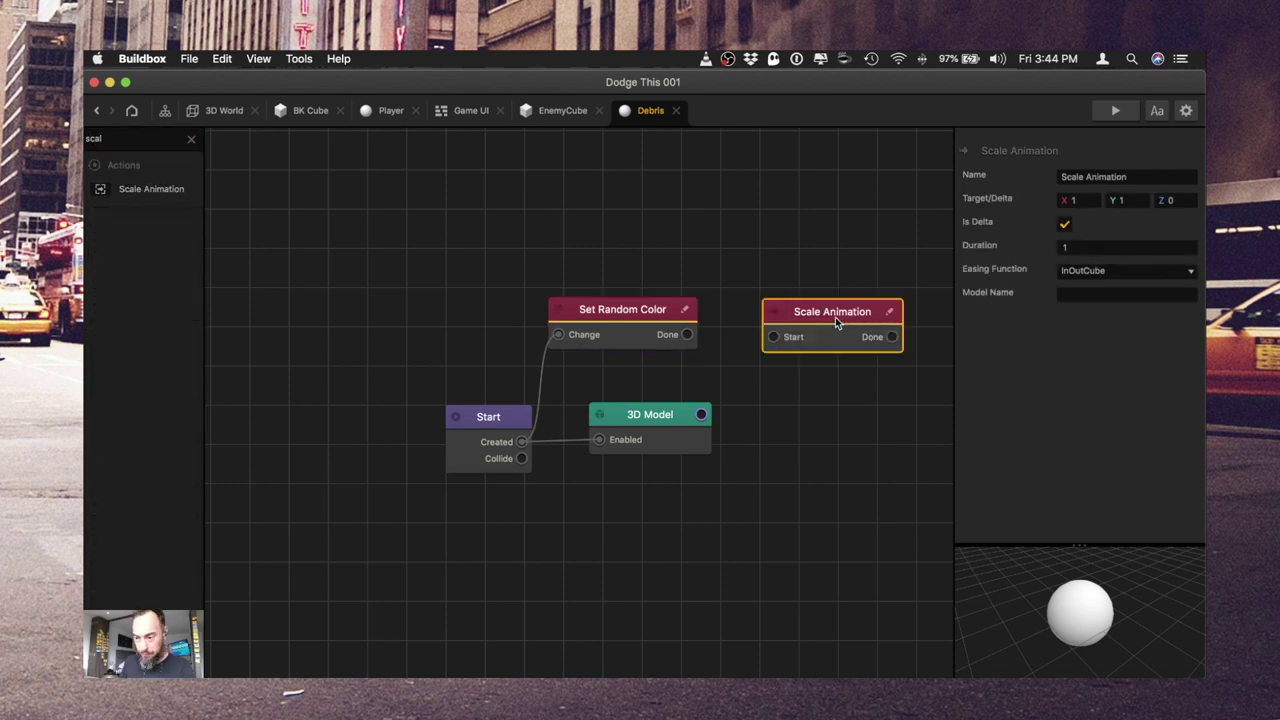
click(1064, 224)
double_click(1074, 249)
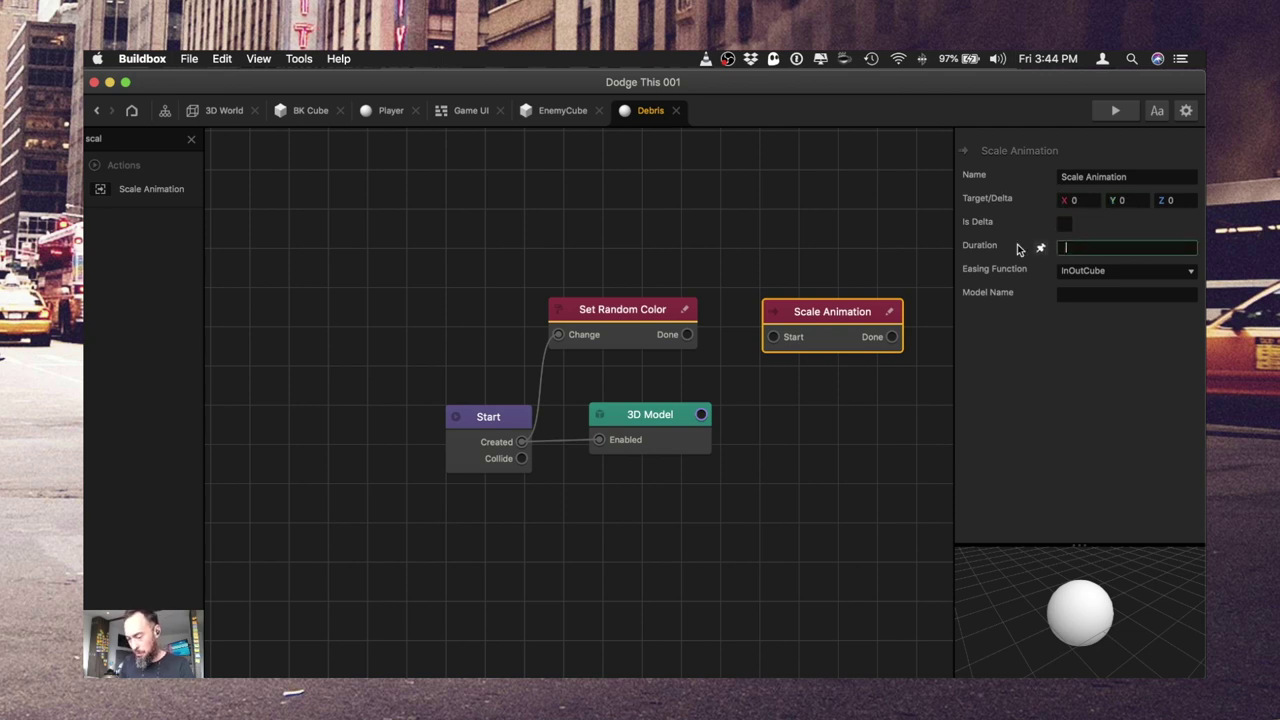
text(0.5)
key(Tab)
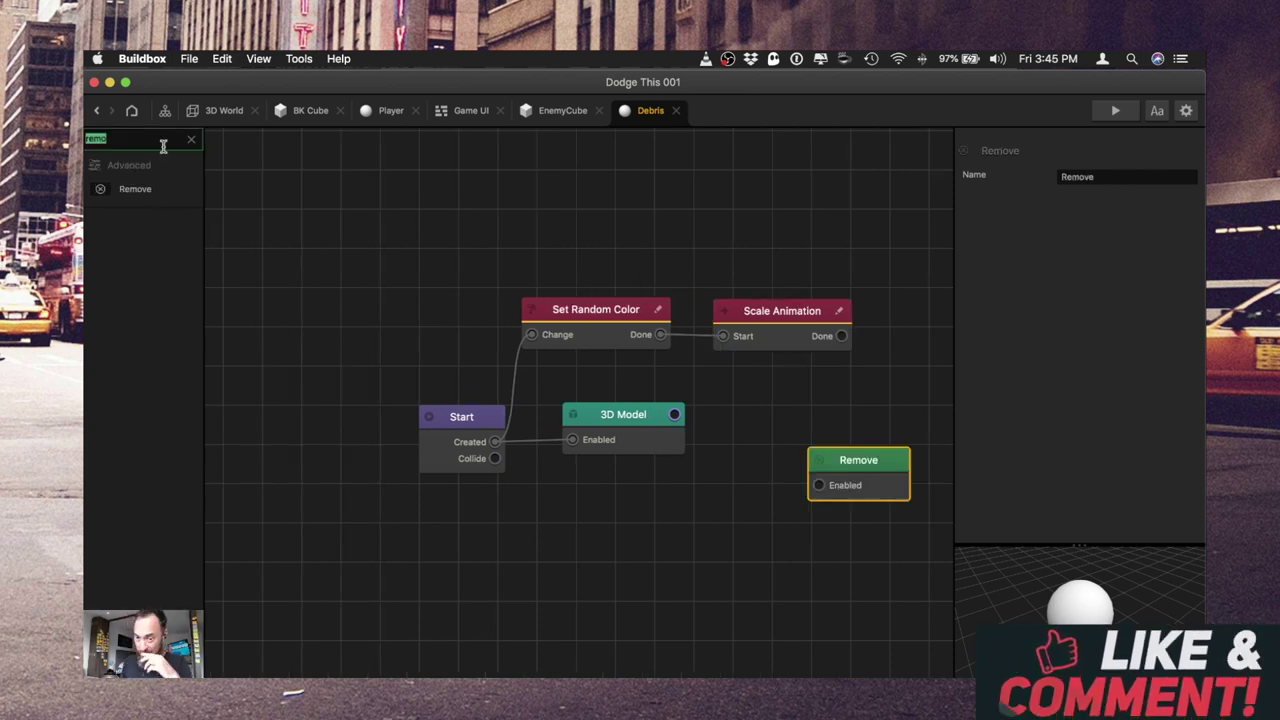
- Add a Delay node set to 0.25 and chain the Scale Animation's Done through it to the Remove node's Enabled
text(del)
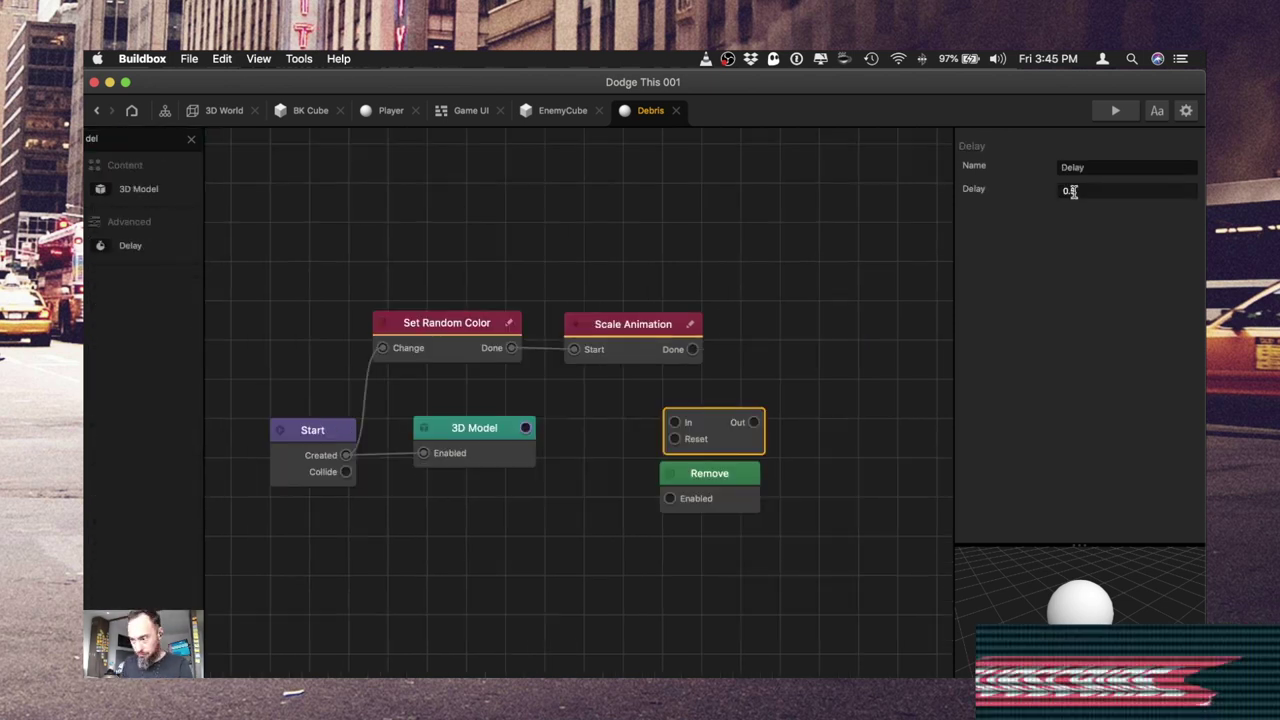
click(1069, 191)
text(0.25)
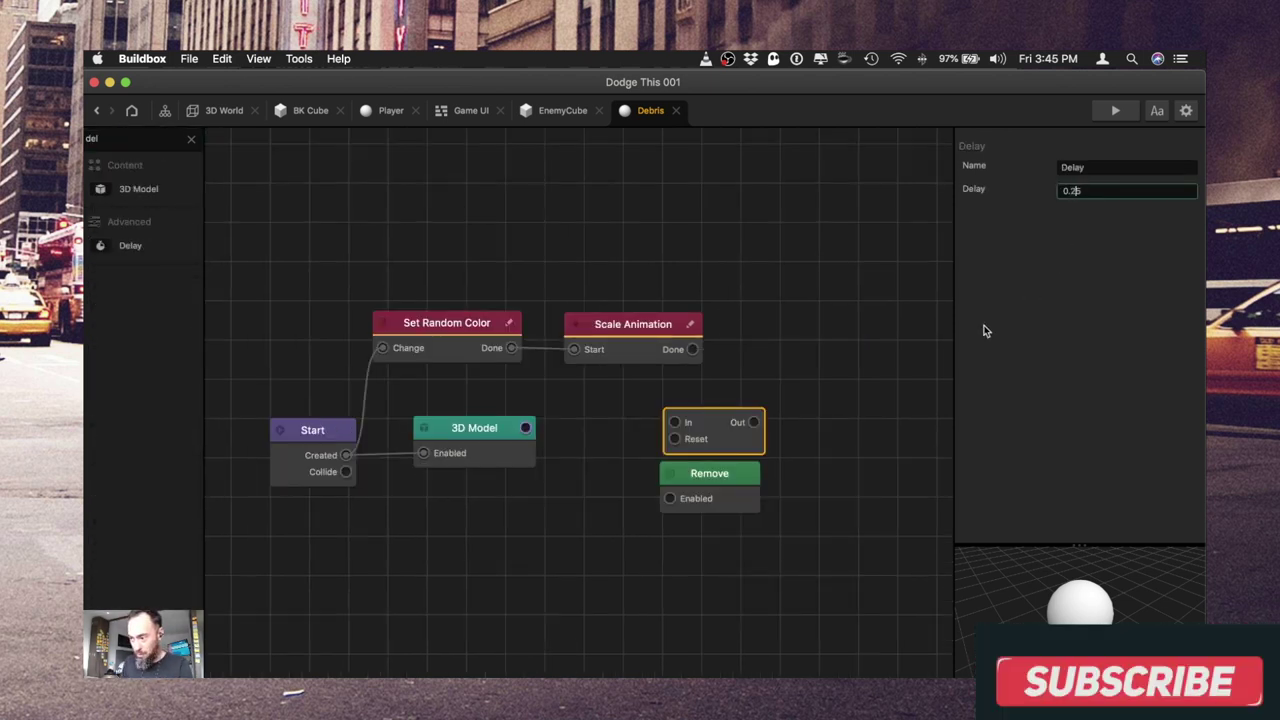
key(Return)
drag(693, 349, 675, 422)
drag(754, 422, 670, 502)
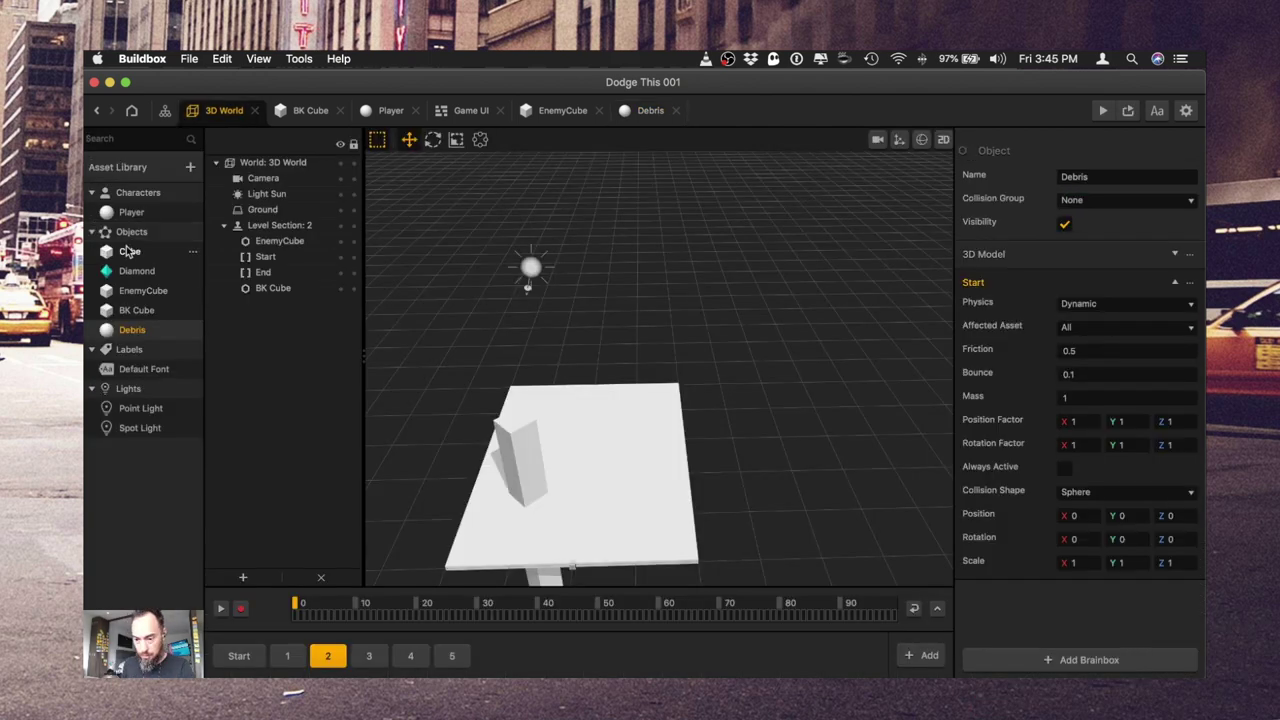
- In the Player node map, connect If Collide Enemy's Collide to Debris Explosion's Explode, assign Debris as its asset, and save the project
click(128, 216)
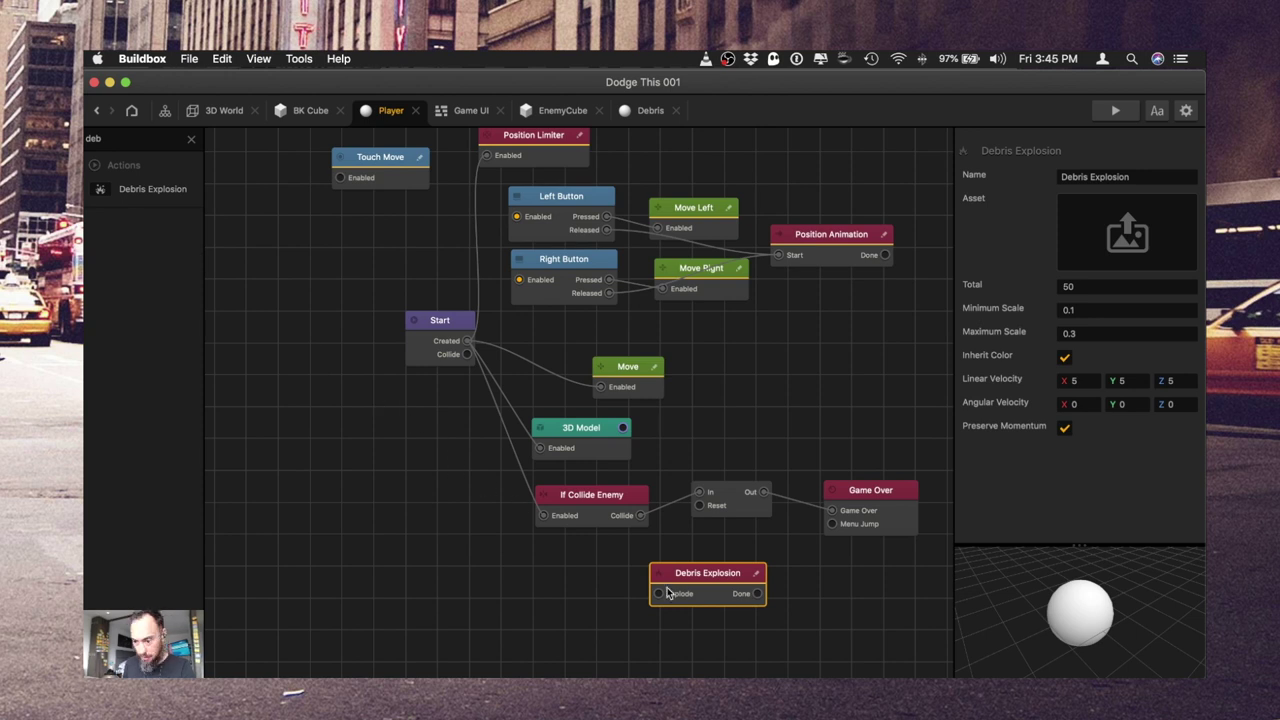
click(590, 591)
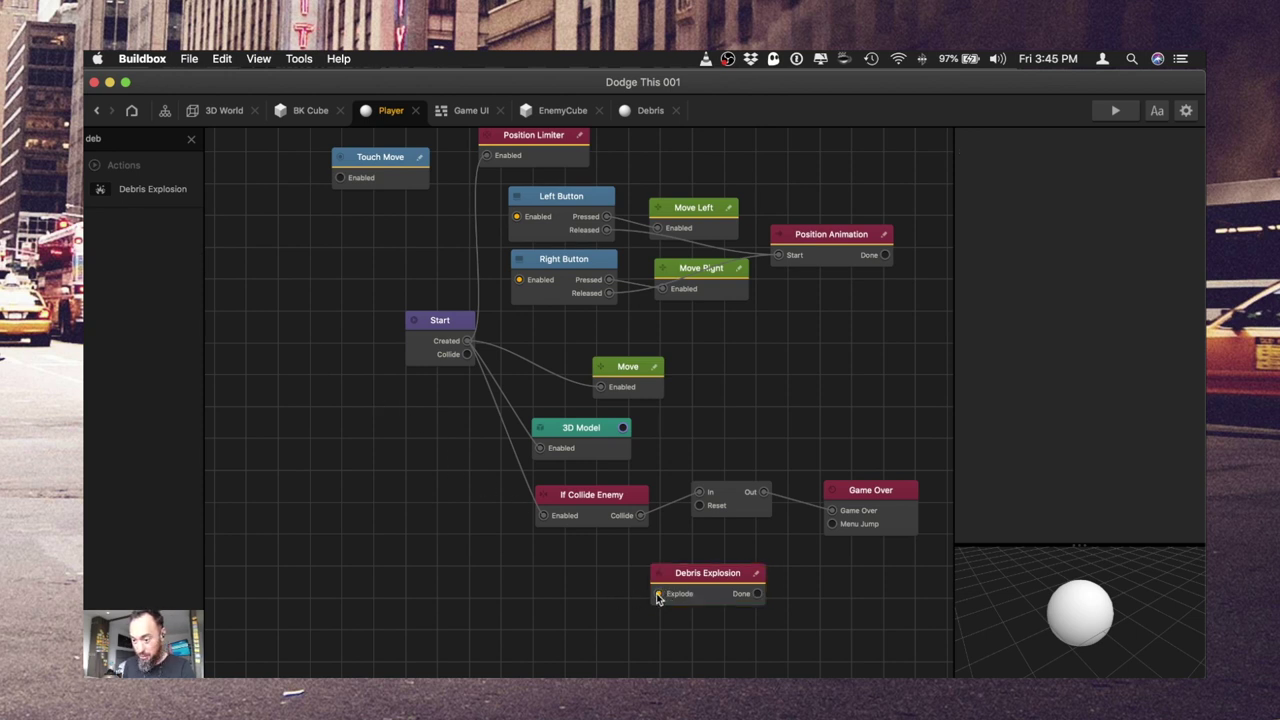
drag(658, 594, 643, 516)
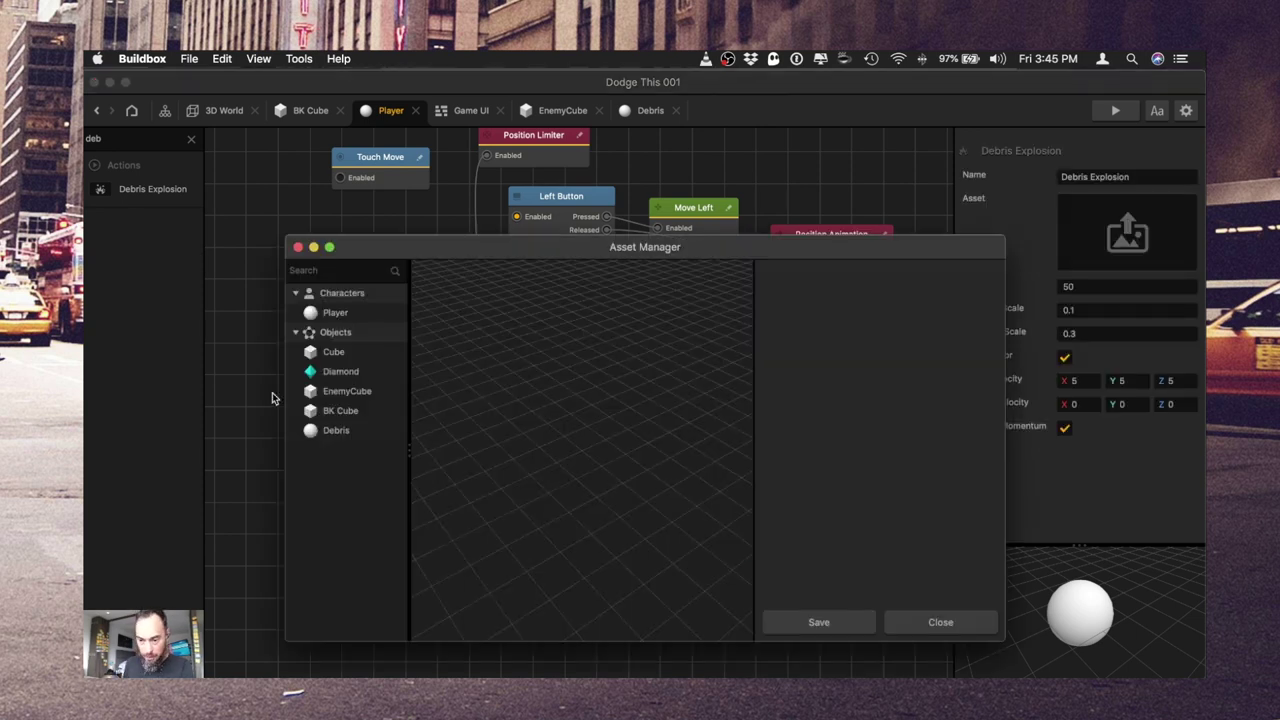
click(330, 432)
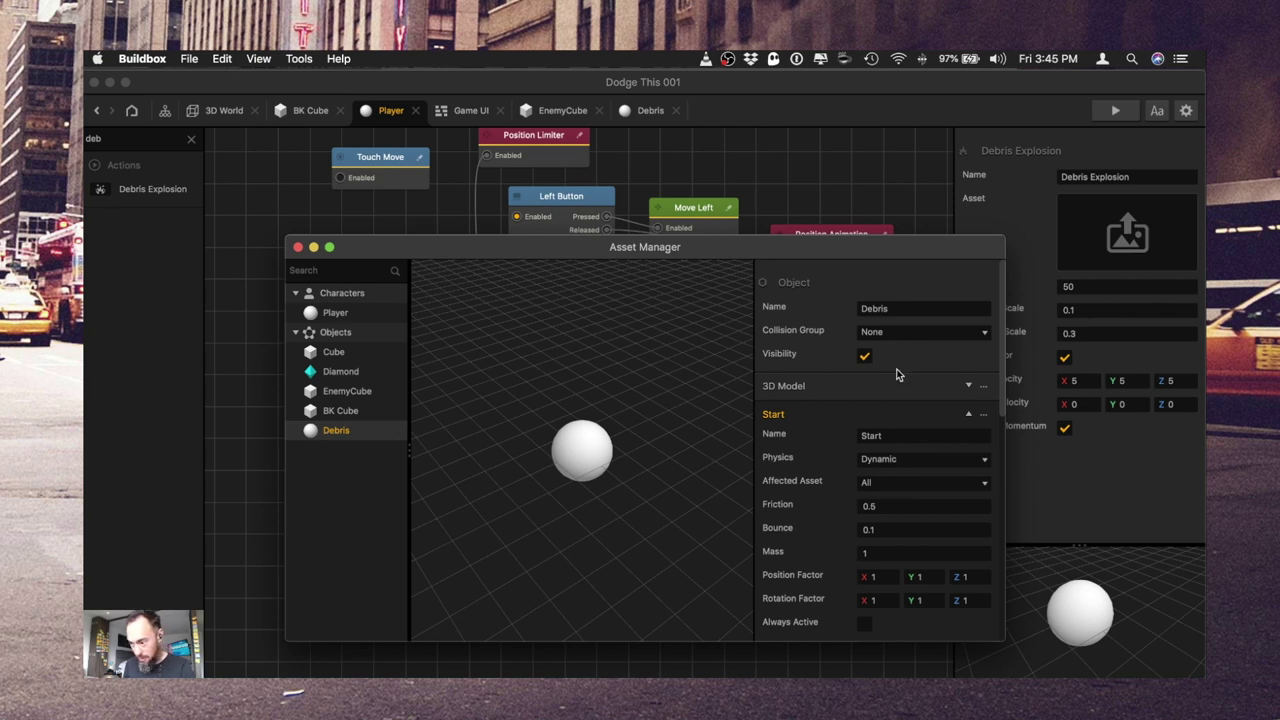
click(849, 617)
key(super+s)
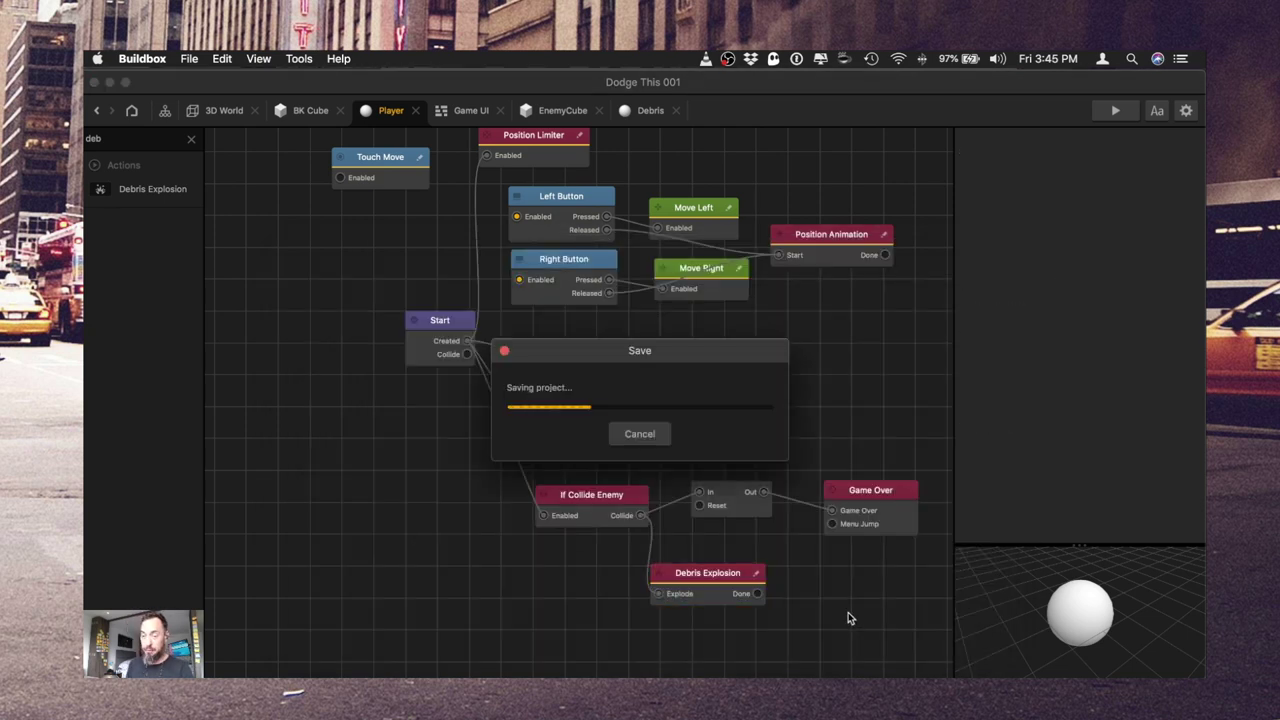
- Add a Defeat node and a Remove node to the Player node map near the Debris Explosion node
click(123, 137)
key(BackSpace)
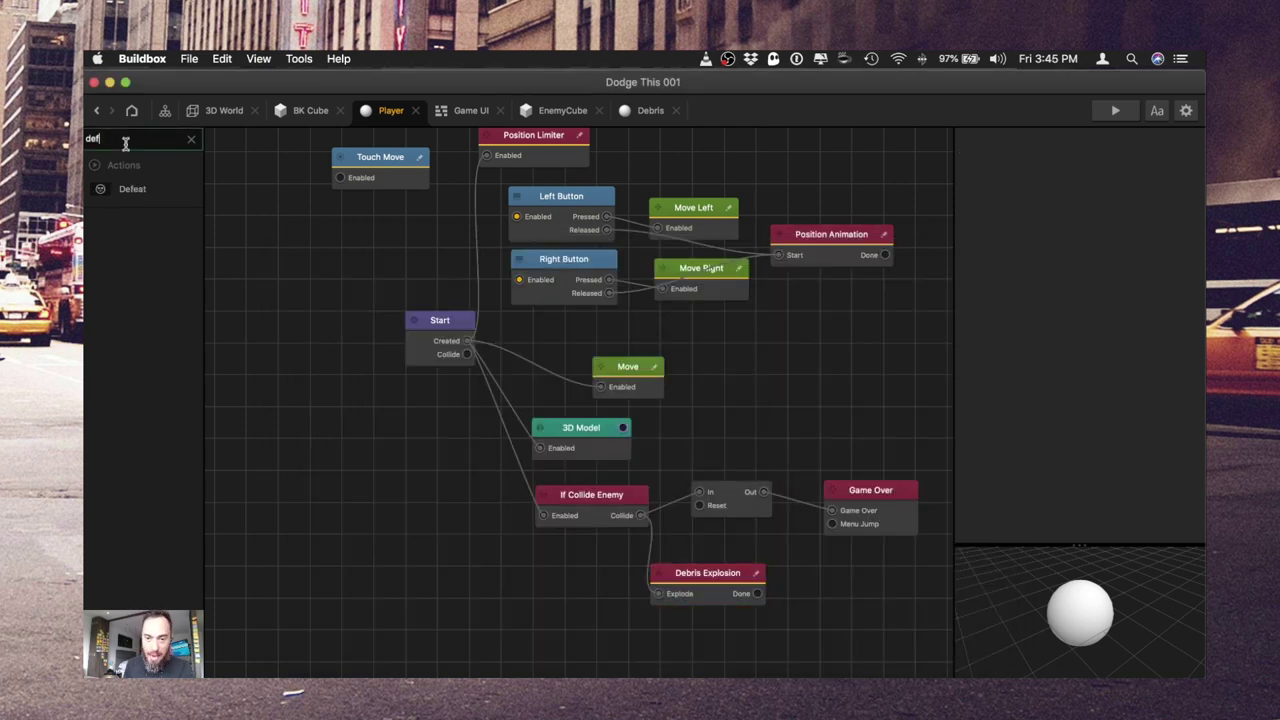
text(f)
drag(130, 197, 808, 640)
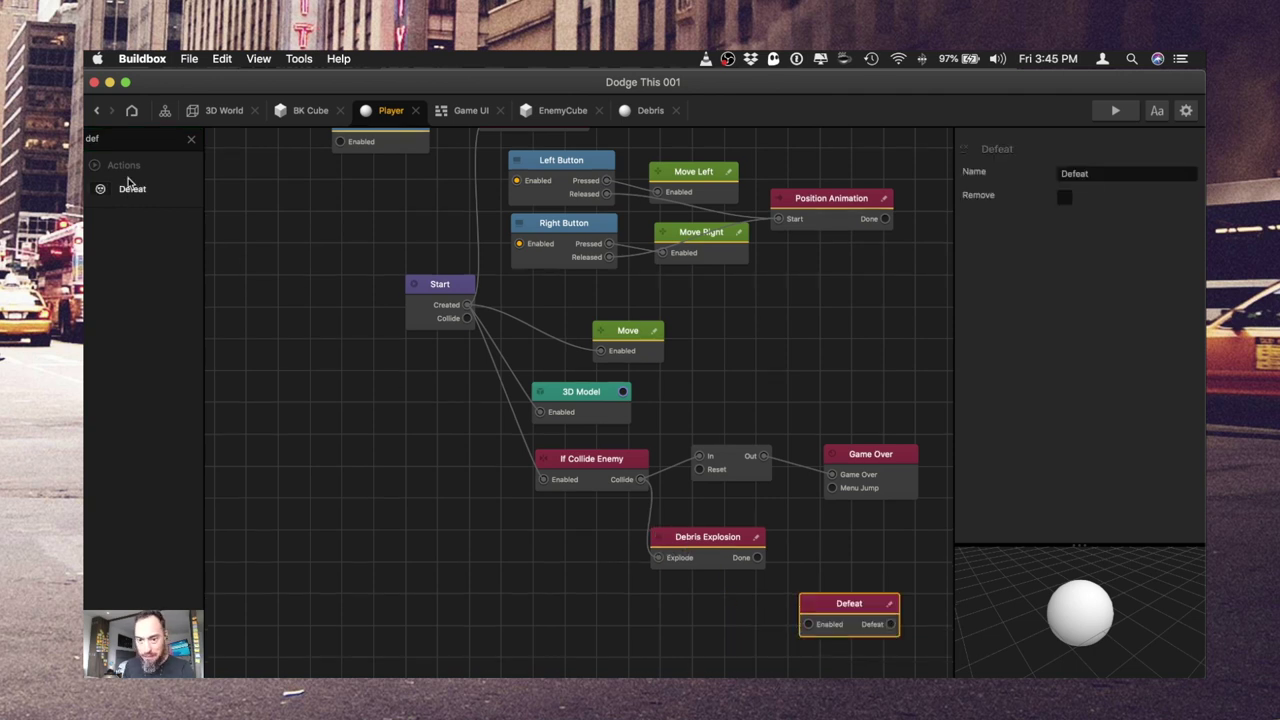
double_click(95, 139)
key(BackSpace)
text(rem)
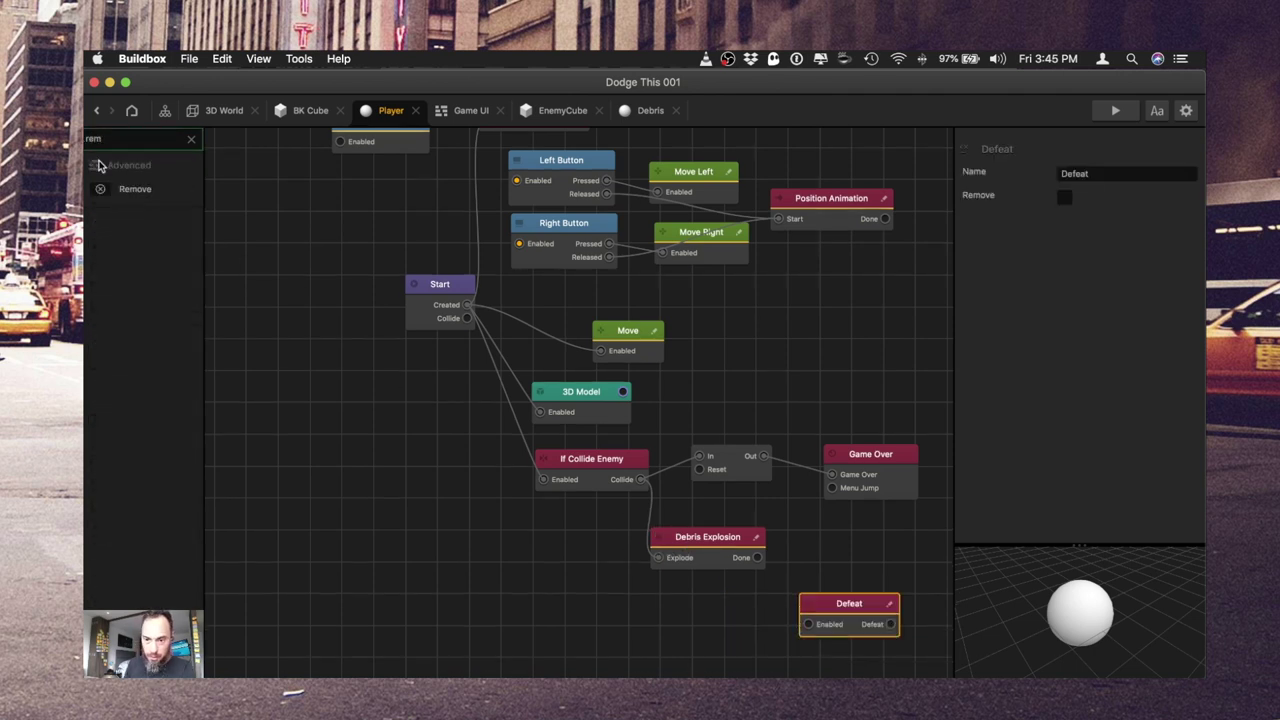
drag(133, 189, 697, 510)
click(799, 542)
- Preview the game to check the debris explosion when the player hits an enemy, and close the preview
click(1116, 110)
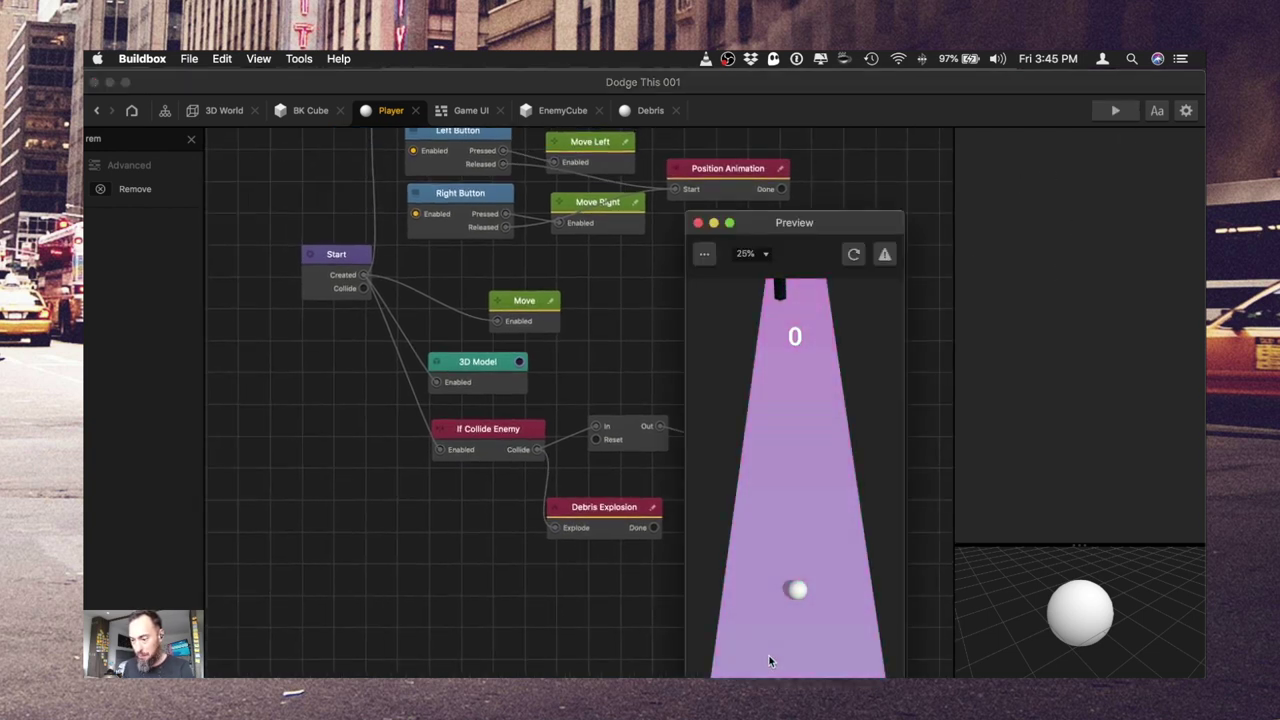
click(736, 656)
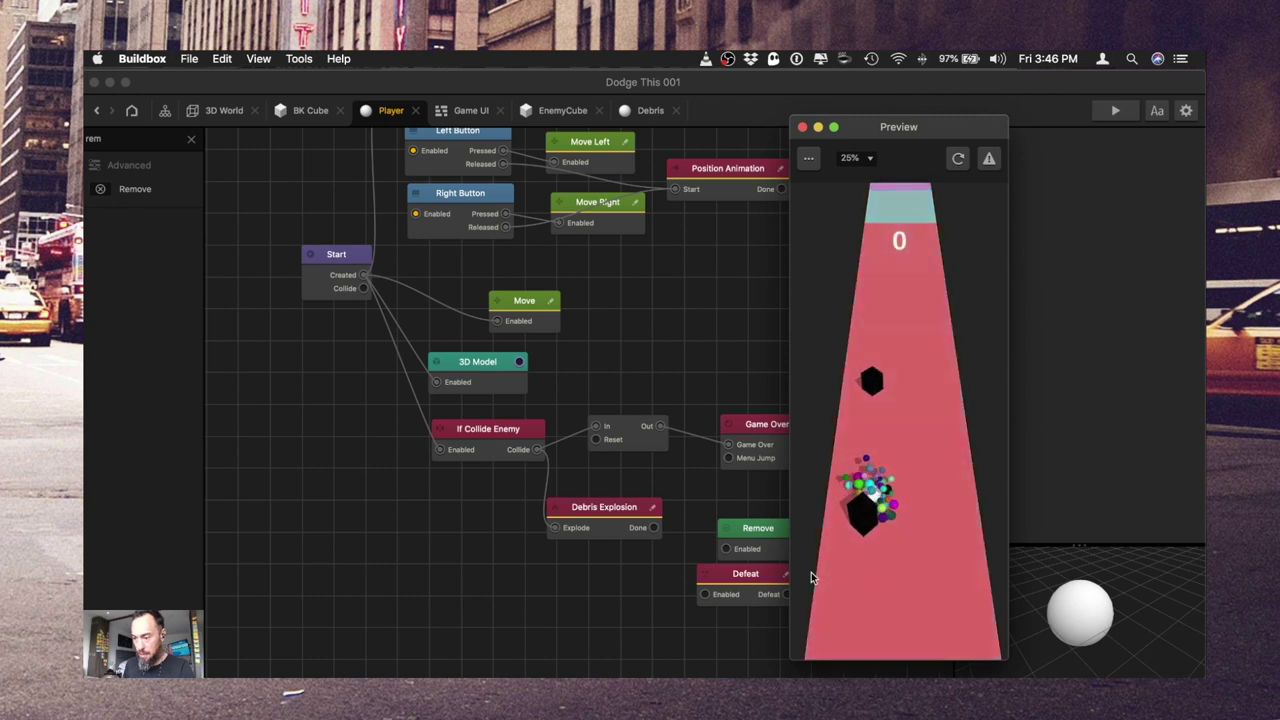
click(802, 128)
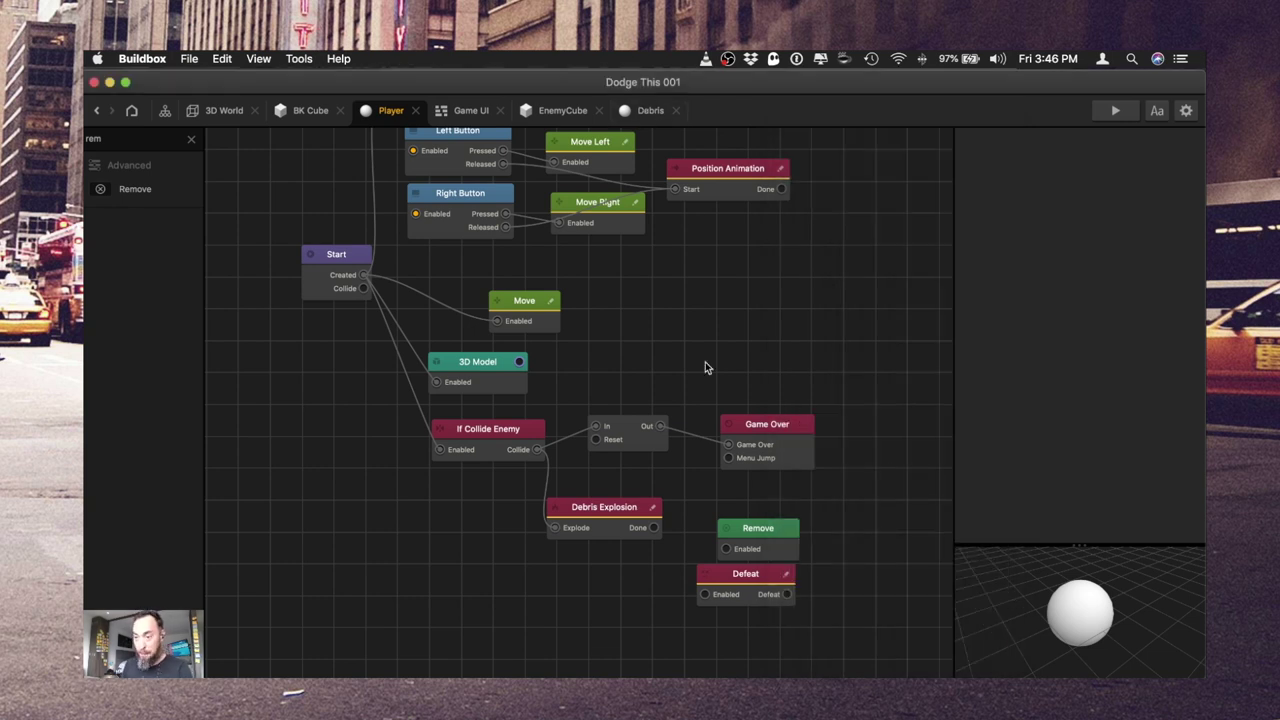
- In the Debris node map, set the Delay node between Scale Animation and Remove to 0.5
click(648, 111)
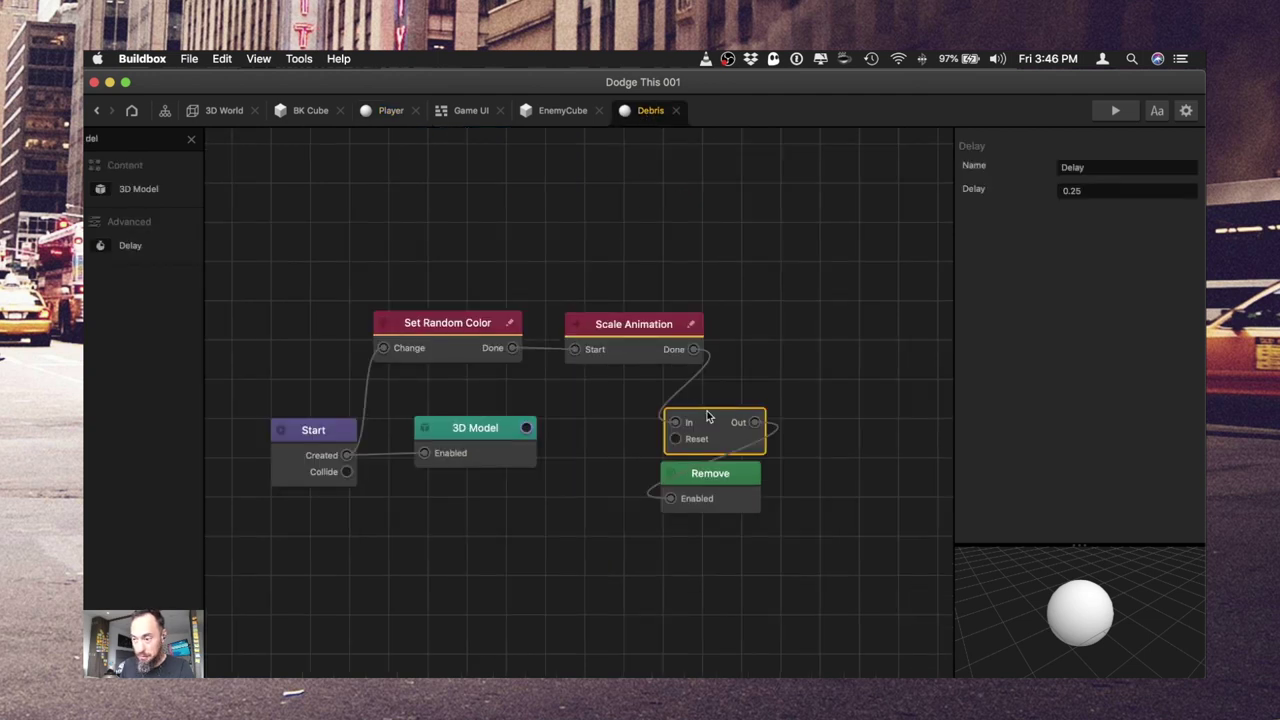
click(605, 326)
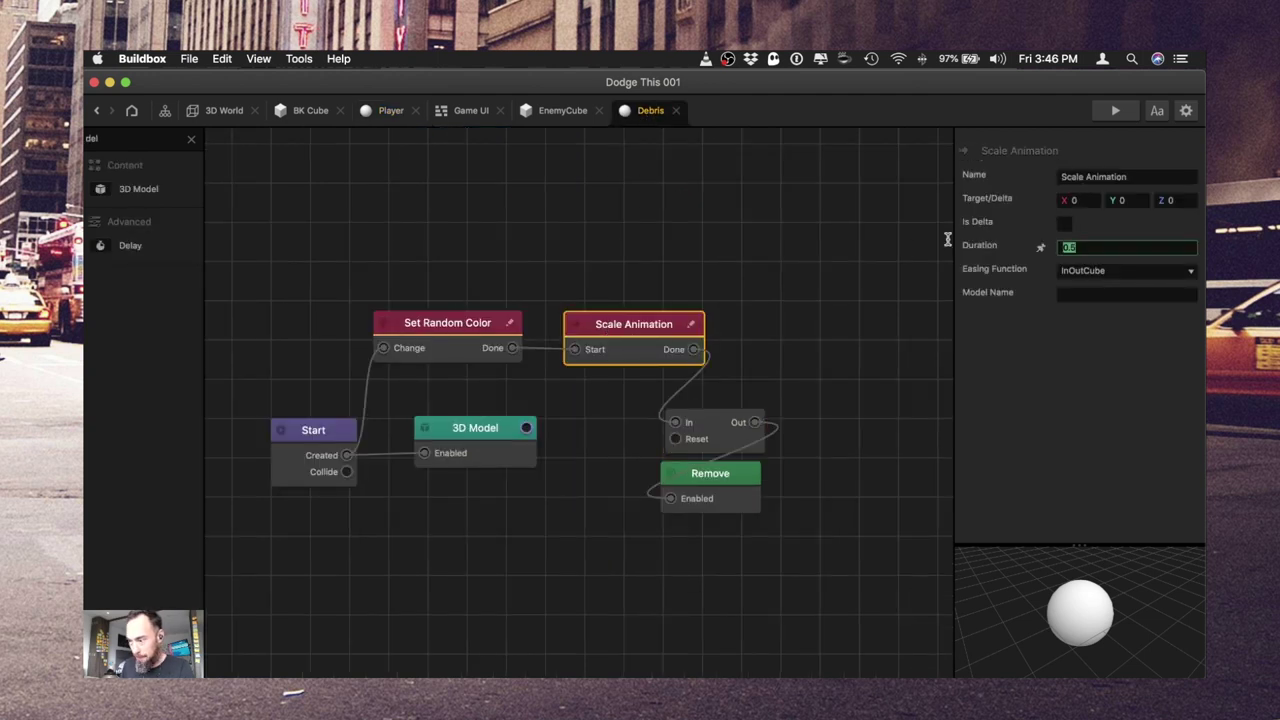
click(714, 442)
click(1130, 190)
text(0.25)
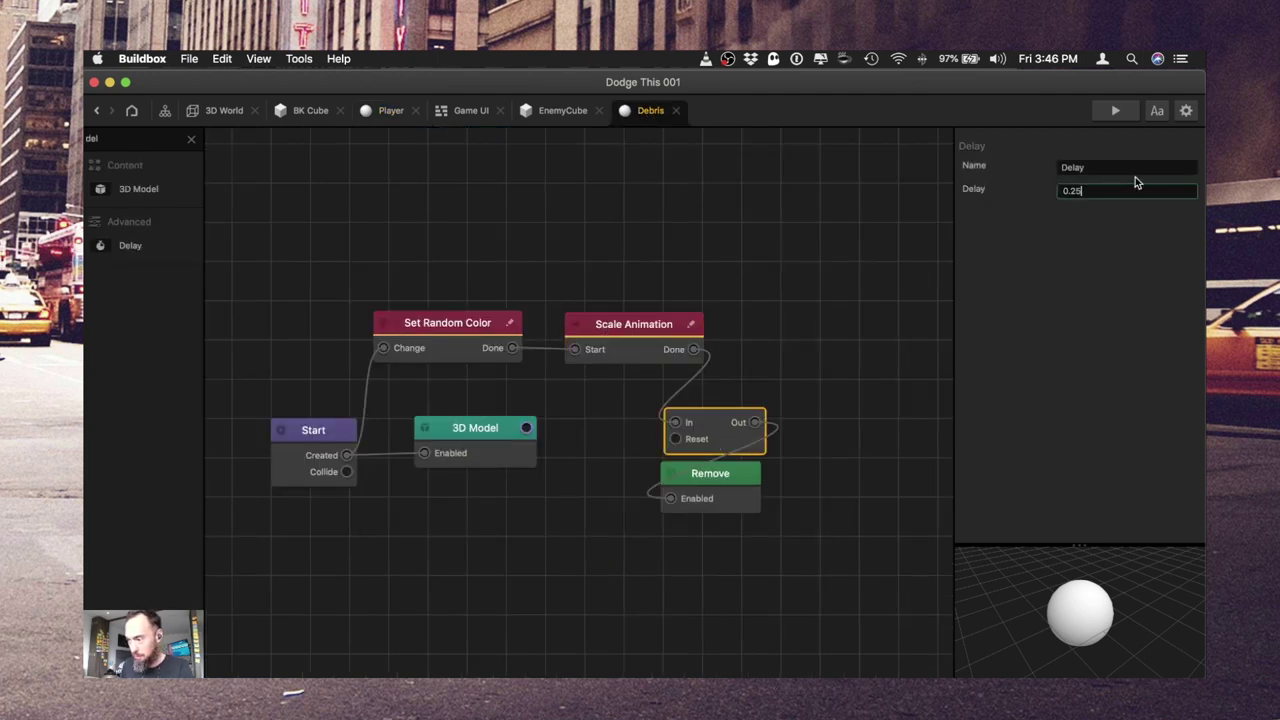
key(BackSpace)
key(Return)
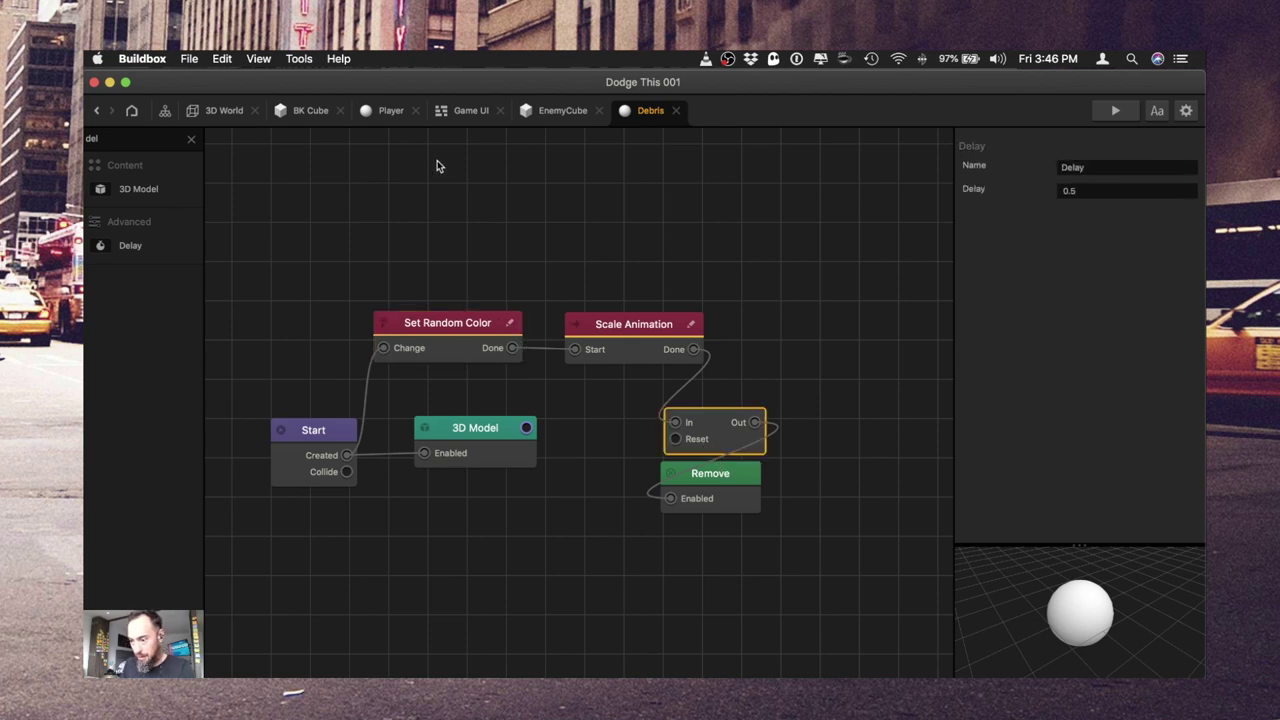
- In the Player node map, connect Debris Explosion's Done to the Remove node's Enabled
click(555, 112)
click(391, 111)
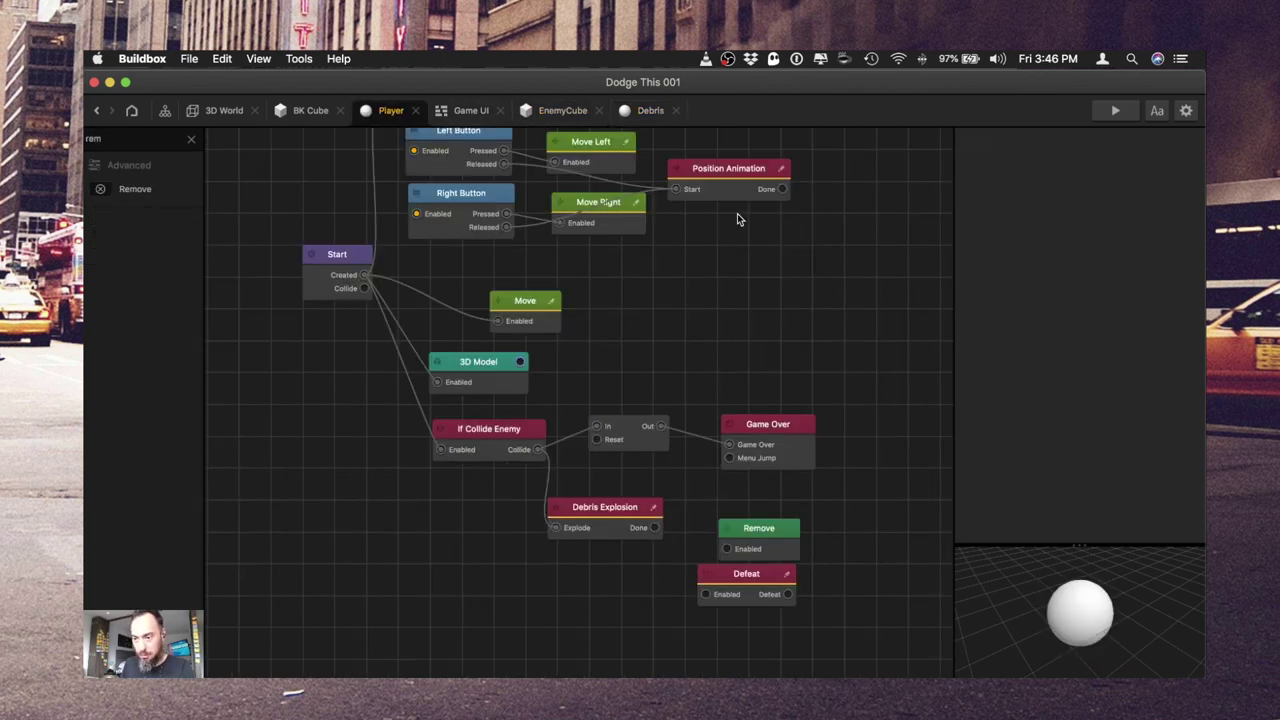
drag(647, 531, 729, 551)
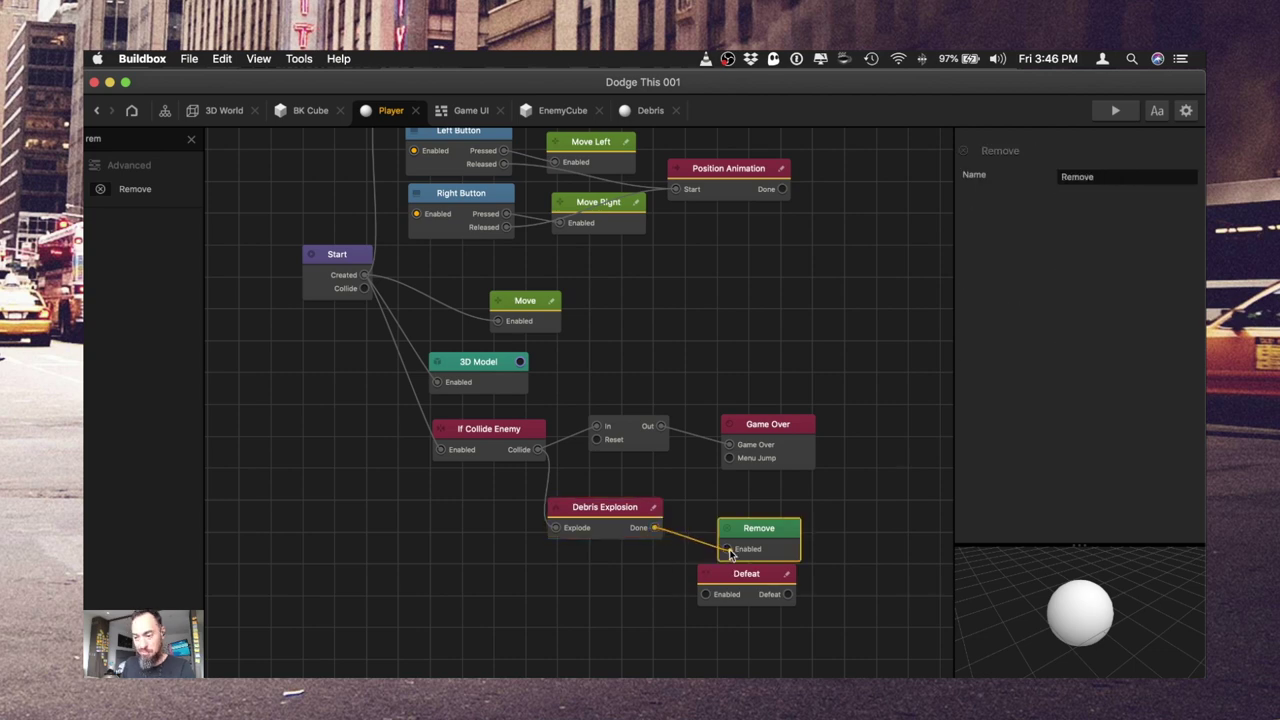
- In the Game Over UI, add a Navigation Button covering the whole screen and set its function to Restart
click(205, 114)
click(165, 111)
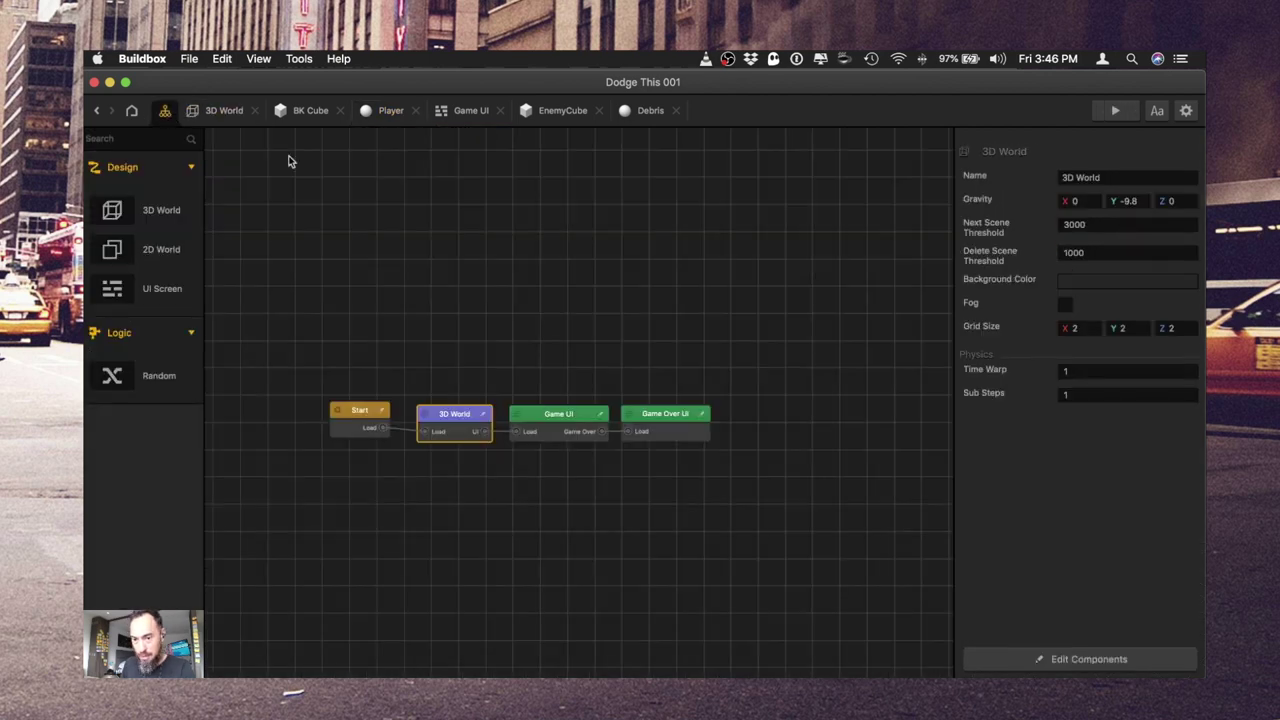
double_click(680, 435)
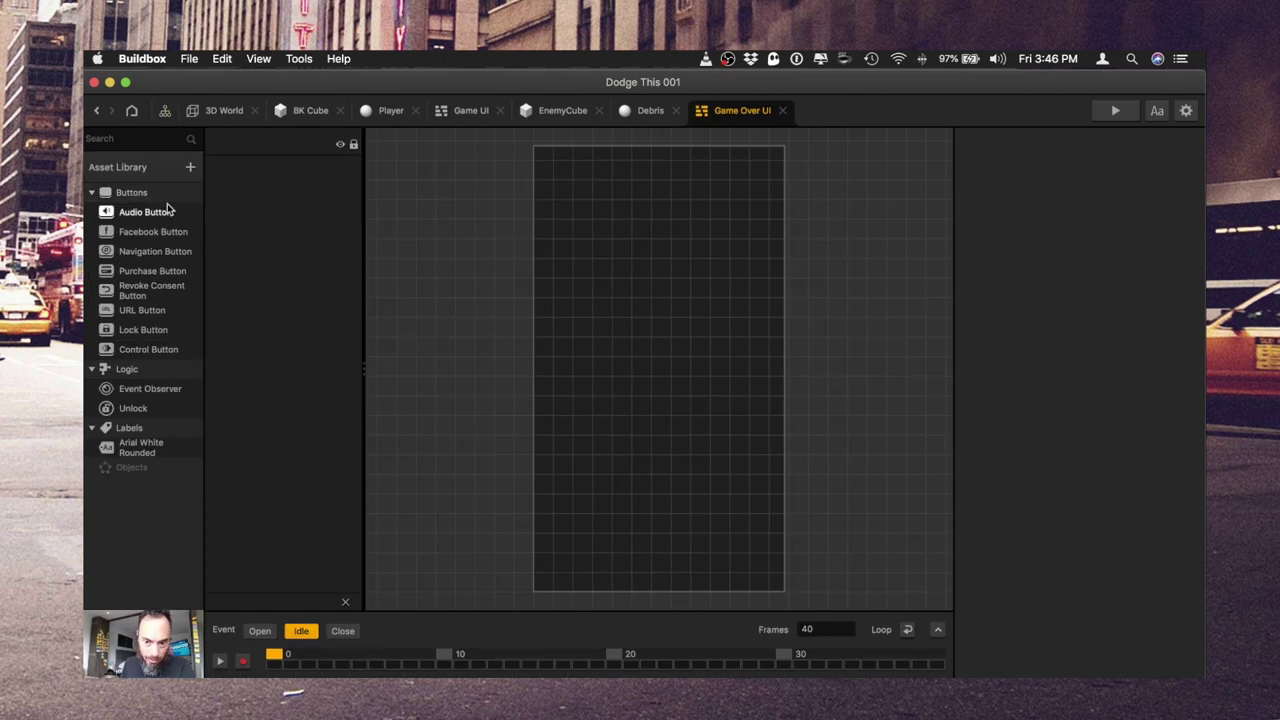
drag(155, 251, 788, 632)
click(1070, 594)
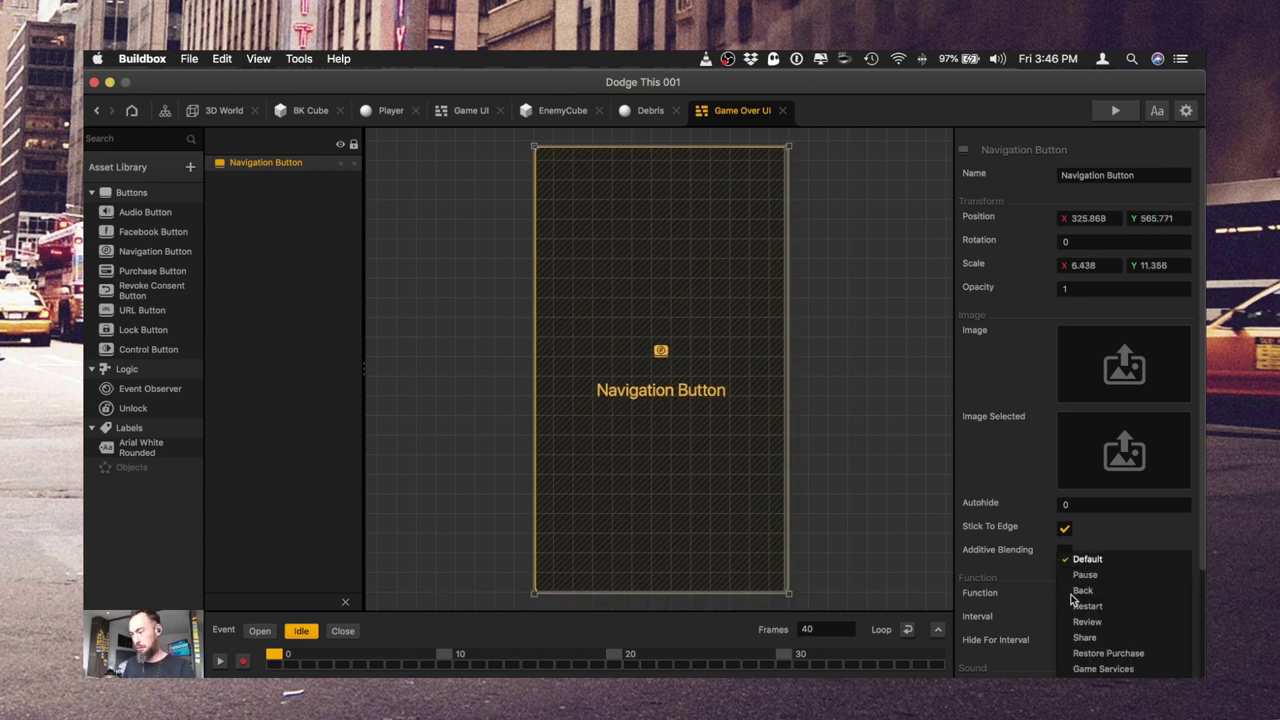
click(1127, 605)
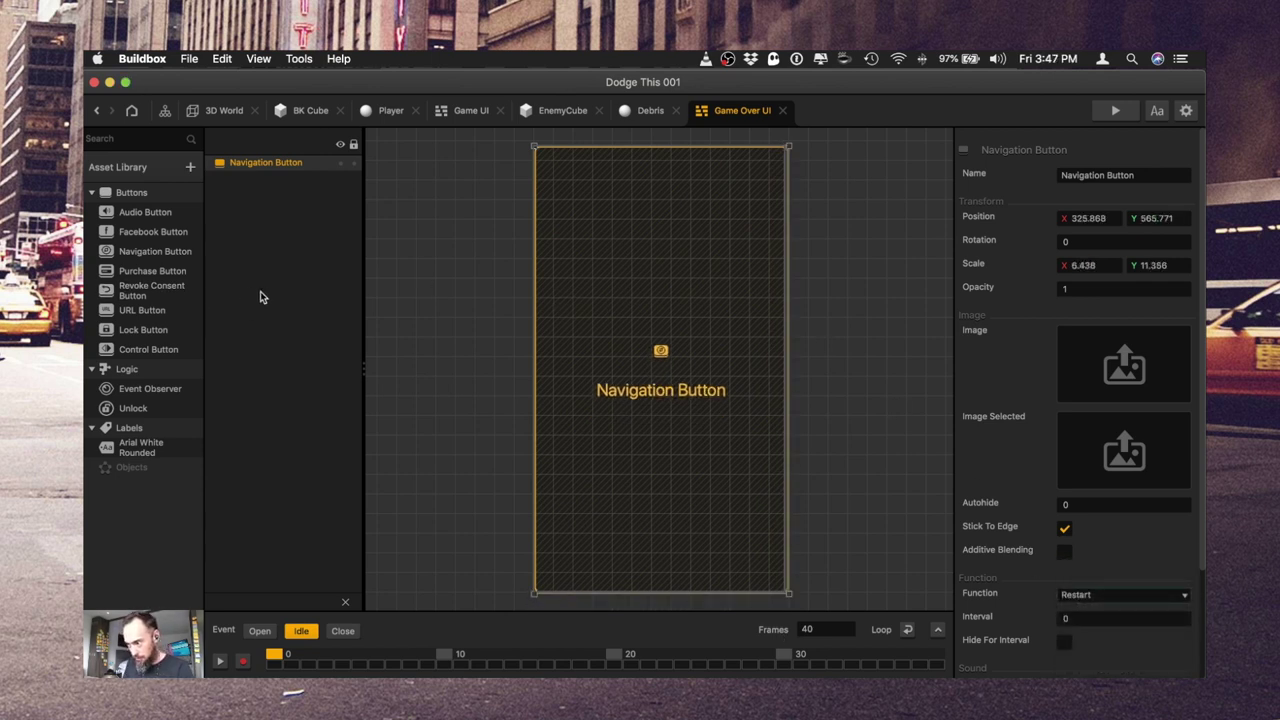
- Add an Arial White Rounded label named Score above the Game Over UI's center, with function Score and world Current World
drag(141, 447, 659, 246)
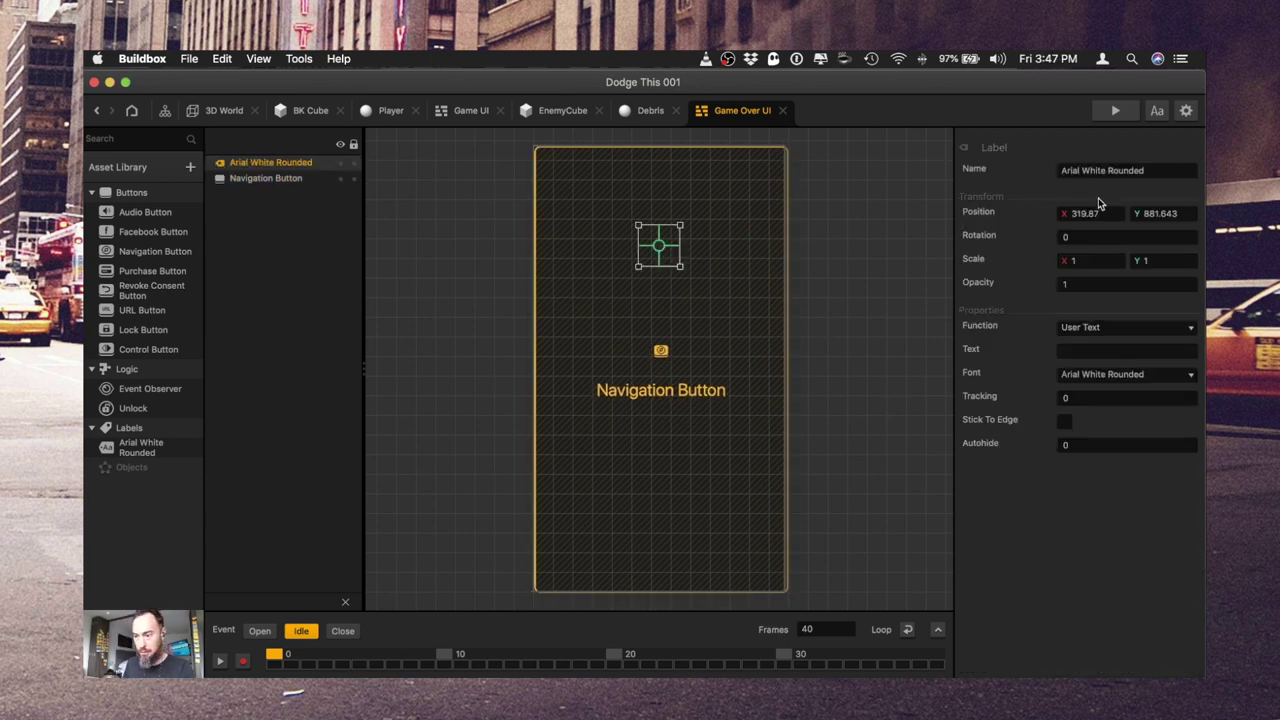
click(1127, 350)
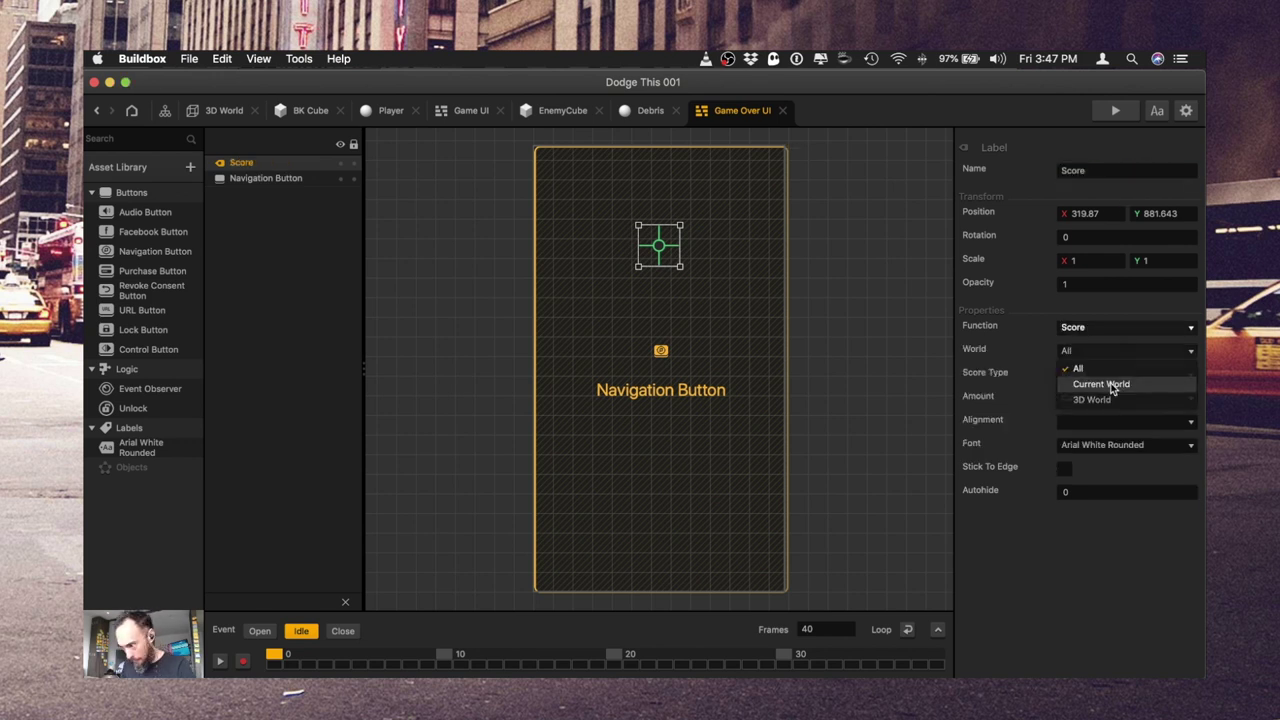
click(1101, 384)
- In the Game UI, rename the Default Font label to Score, set its world to Current World, and save the project
click(468, 111)
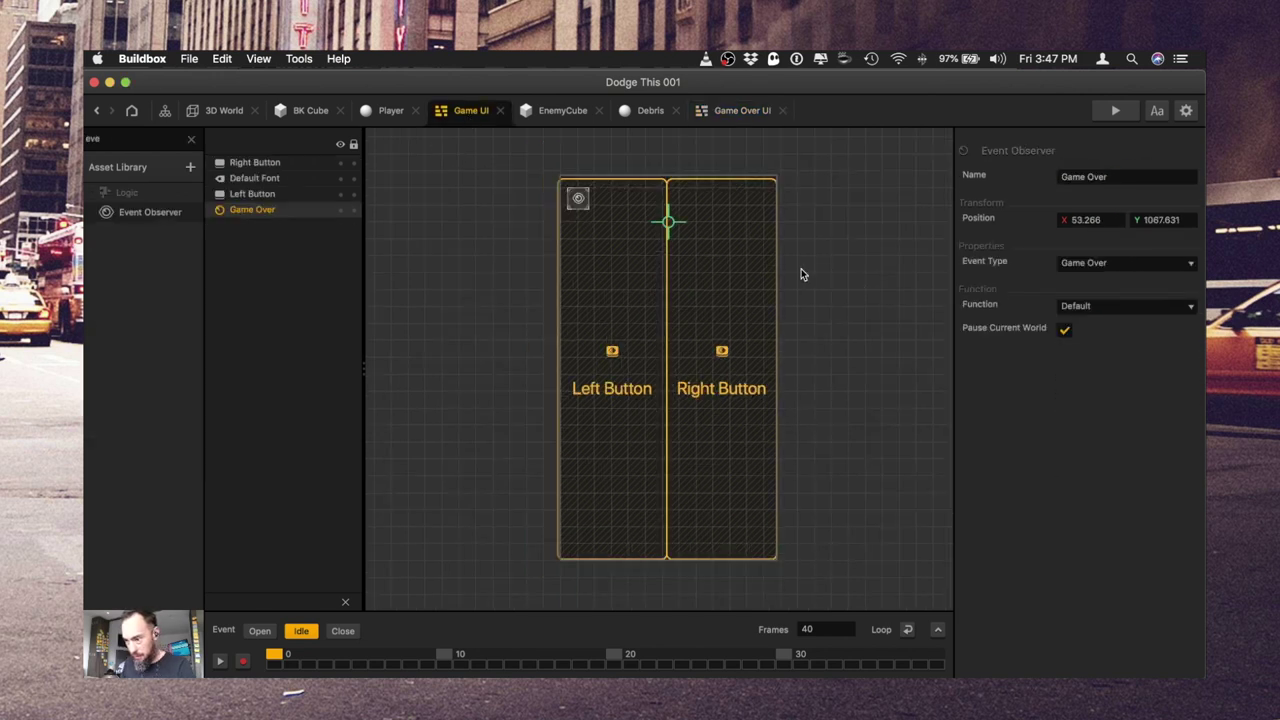
click(668, 220)
click(284, 179)
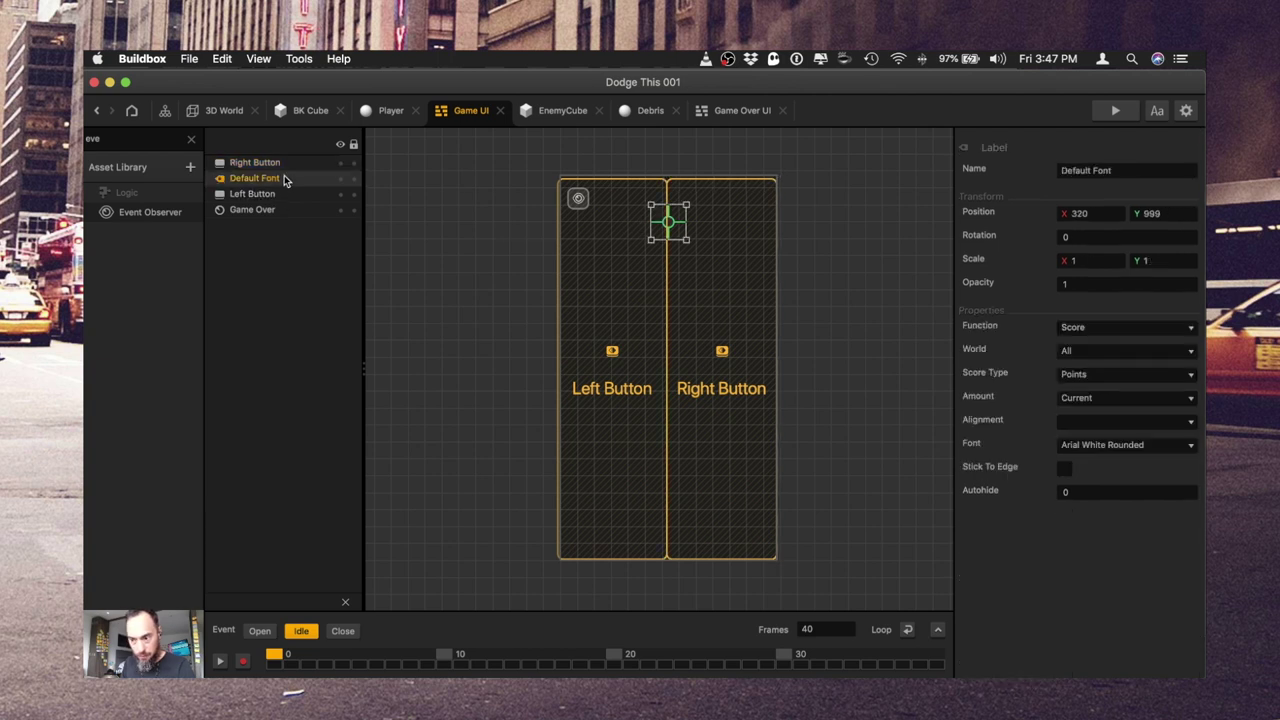
click(1157, 171)
key(super+a)
text(Score)
click(1127, 350)
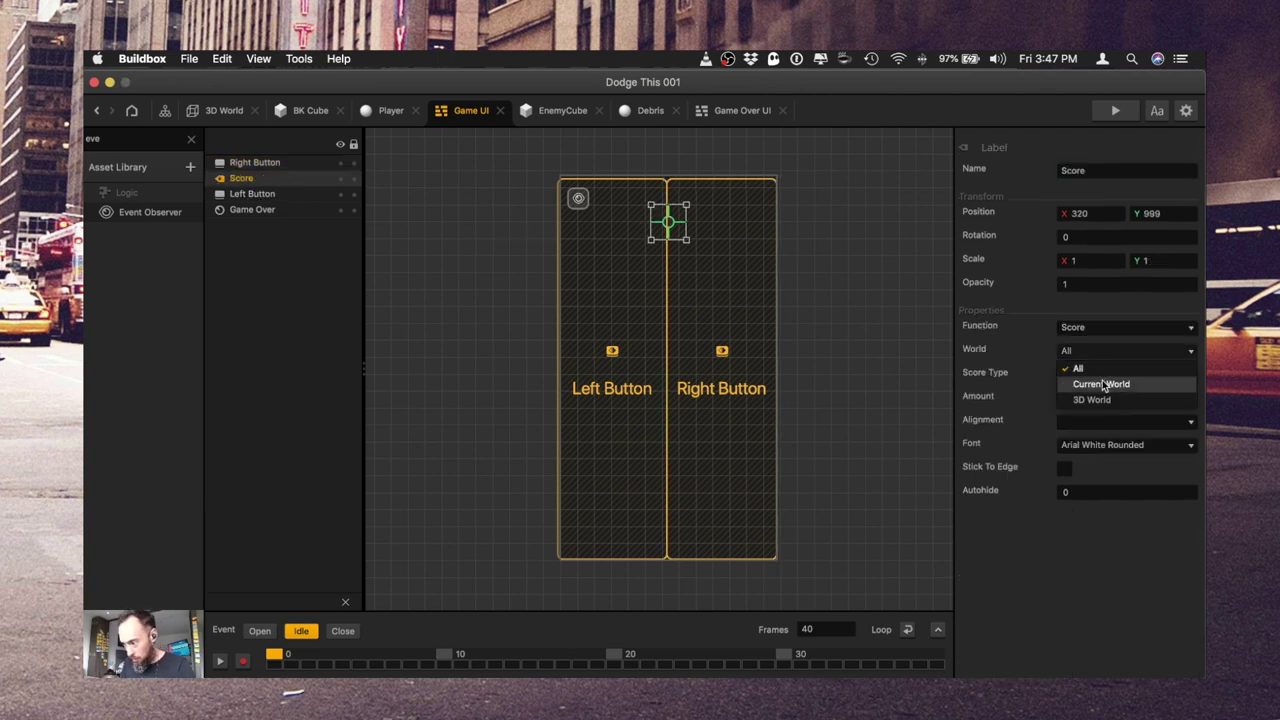
click(1102, 386)
click(535, 150)
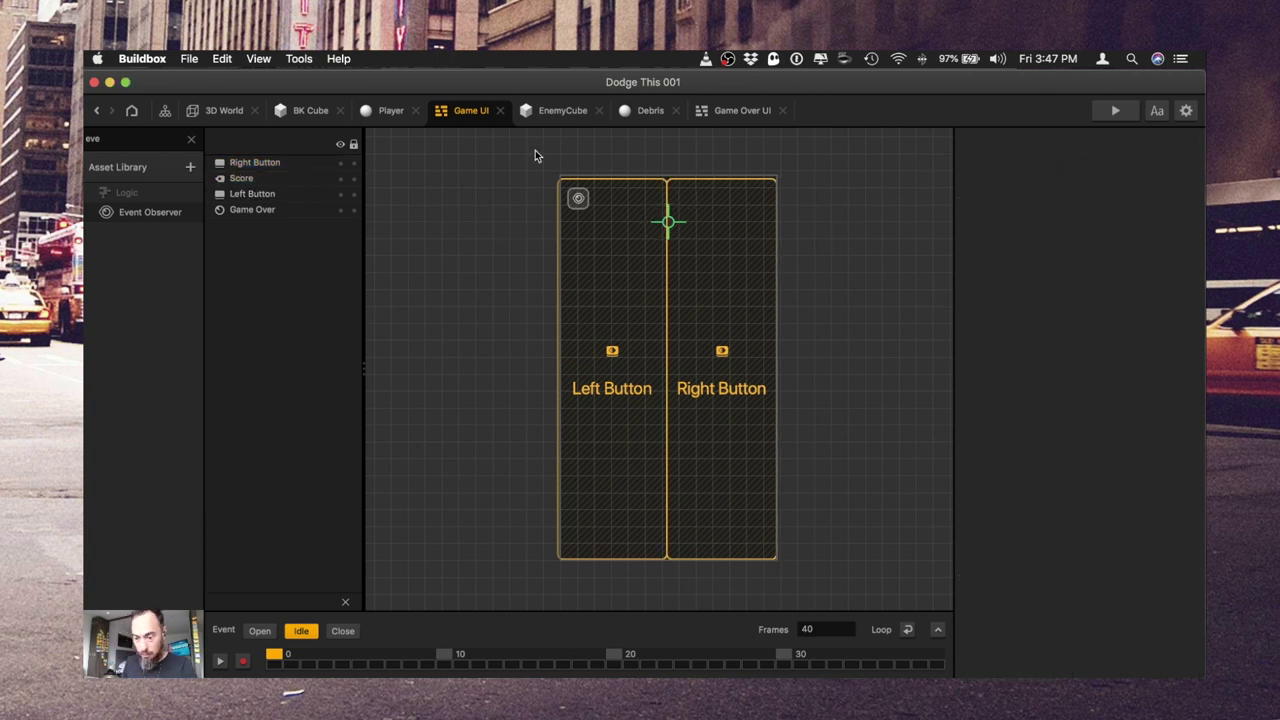
key(super+s)
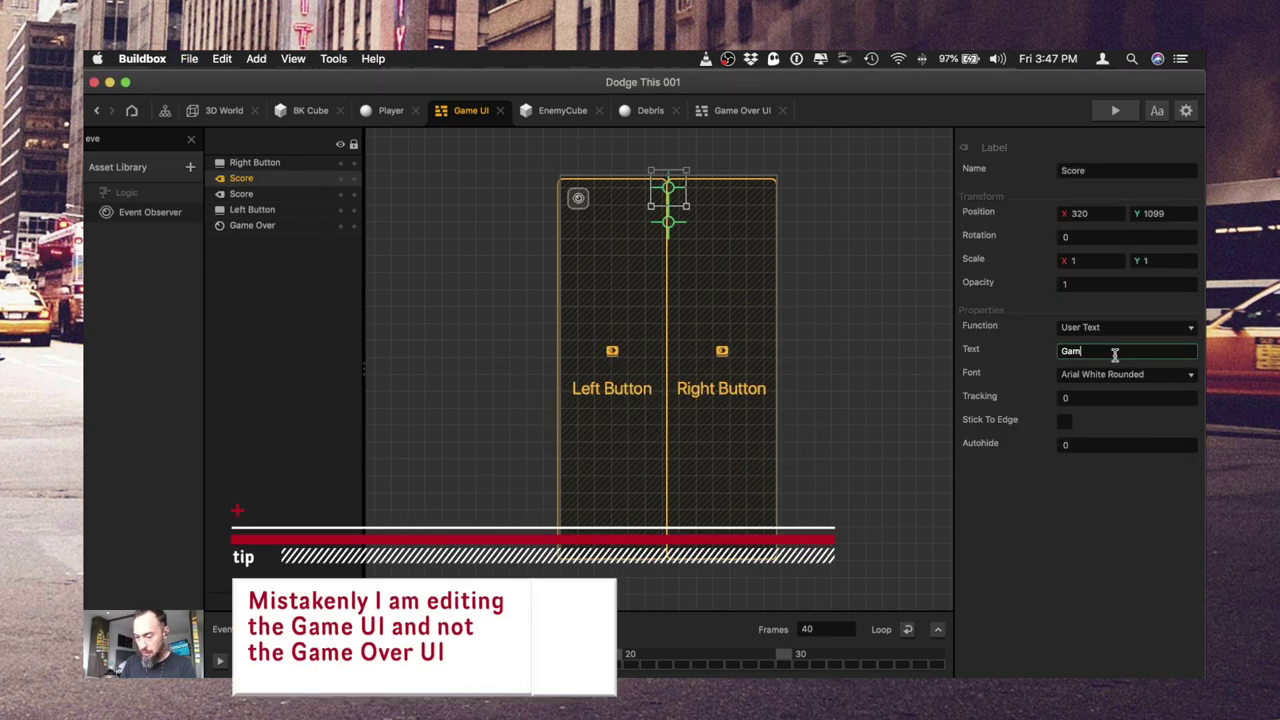
- Turn a duplicate of the Game UI's Score label into a User Text label named Game Over that reads "Gamer Over"
text(er Over)
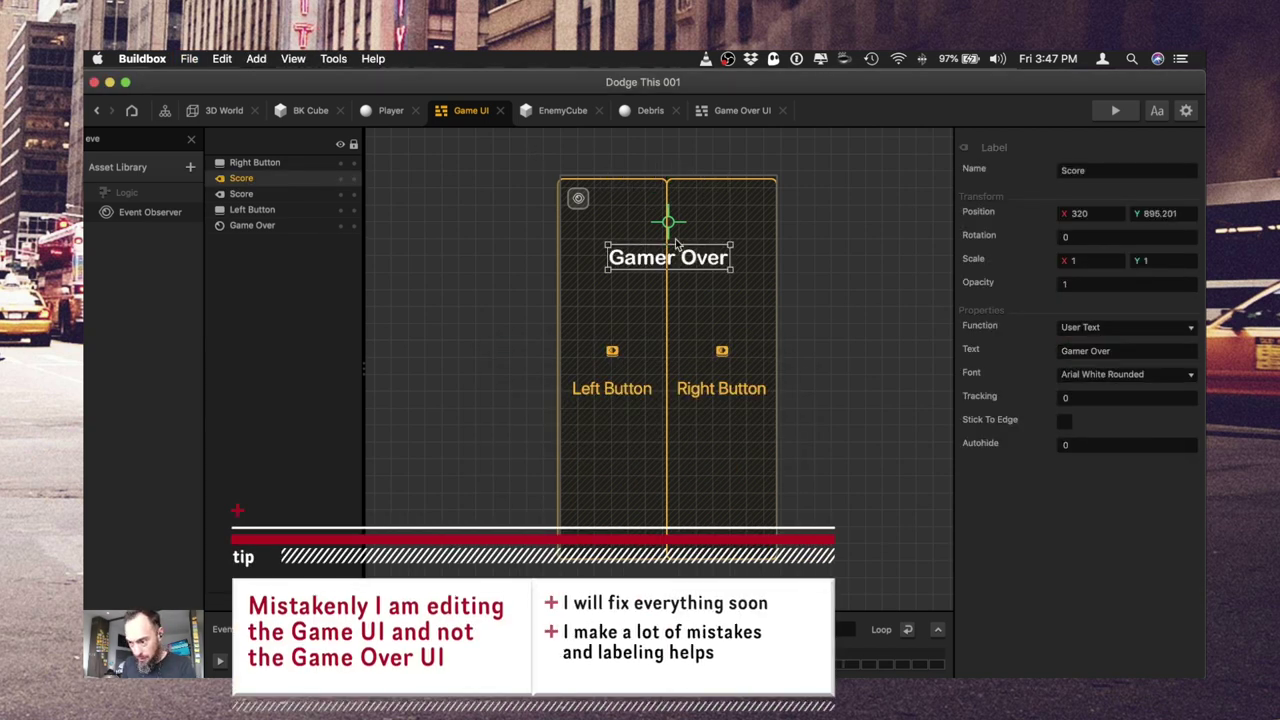
click(676, 243)
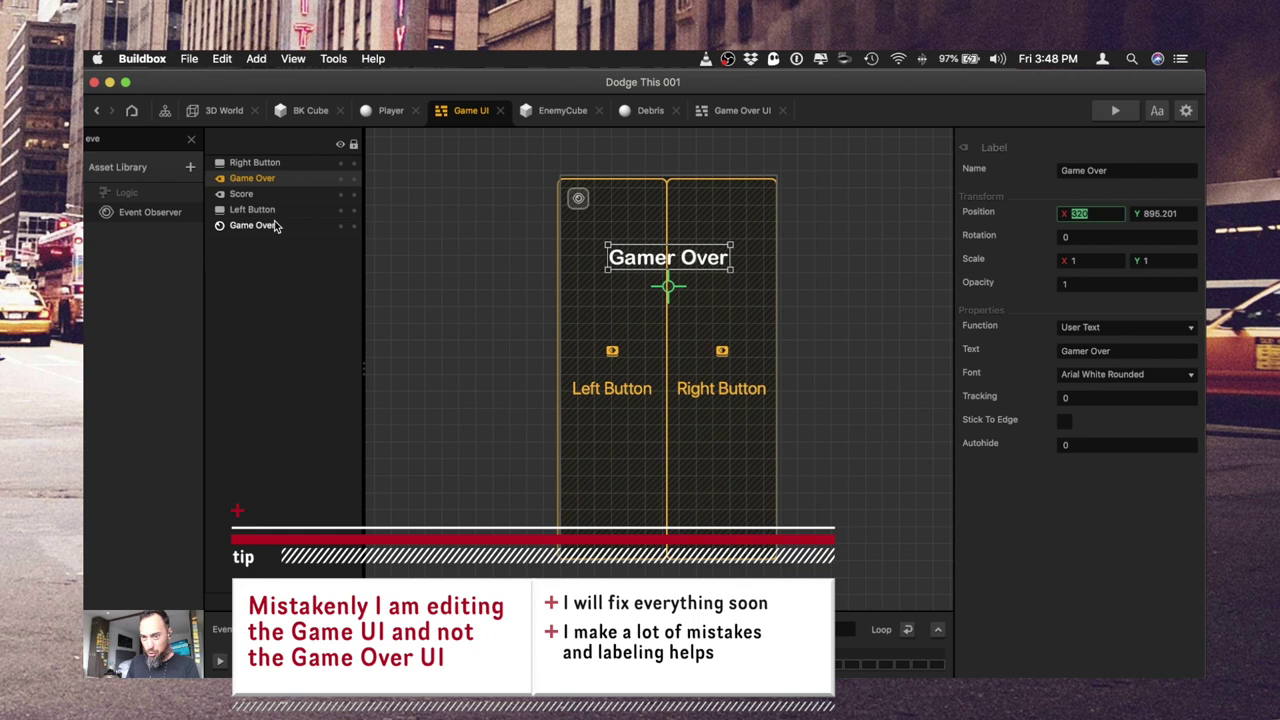
click(277, 213)
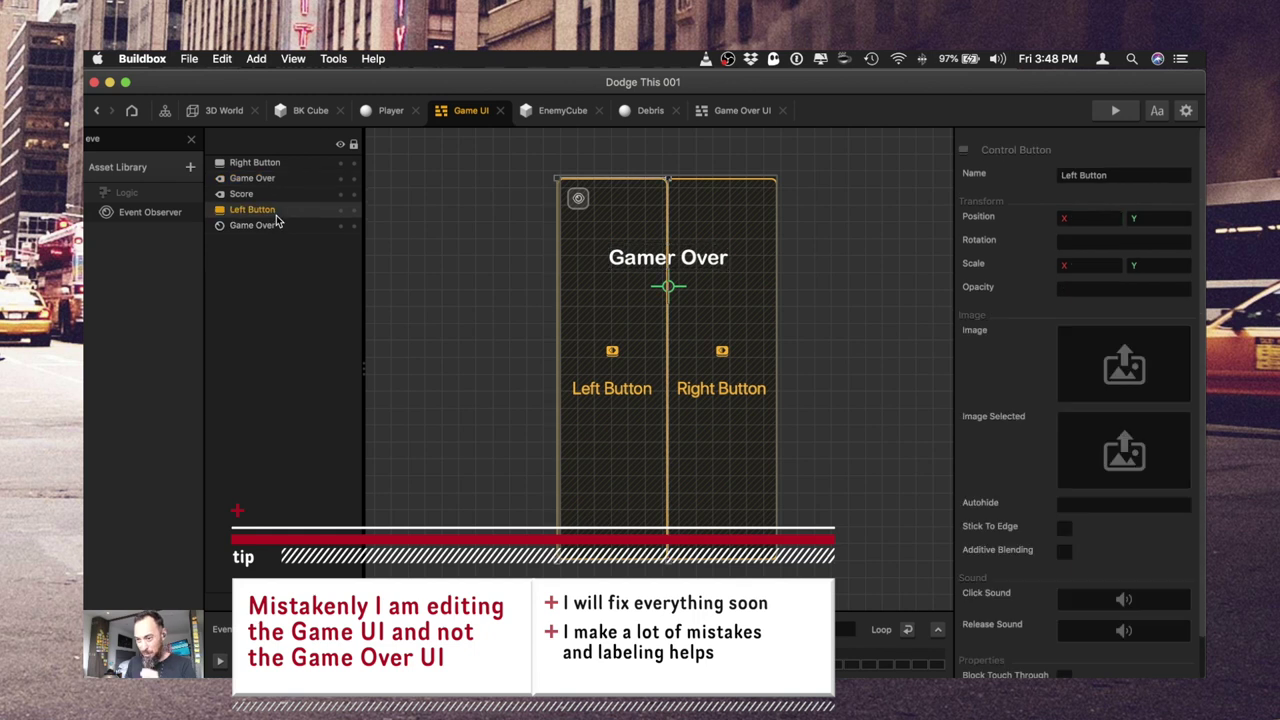
- Duplicate the Game Over label and move the copy below the button captions, to about Y 254
click(270, 178)
key(super+d)
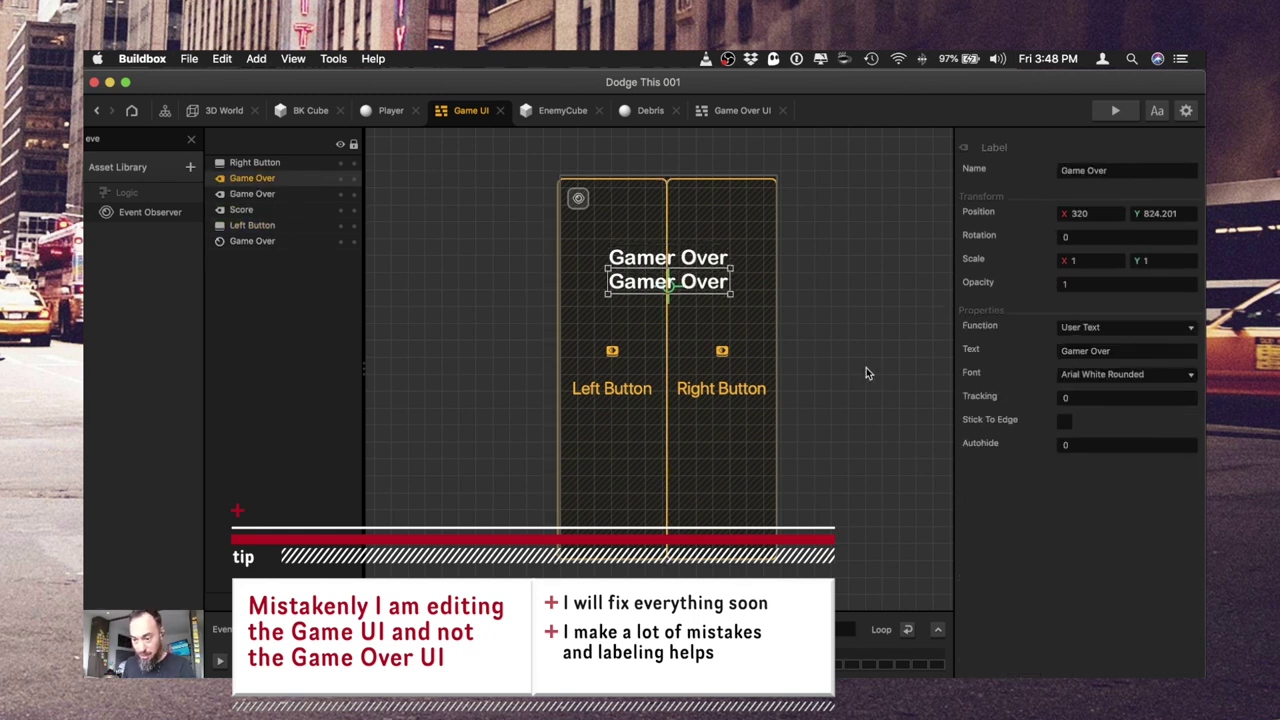
drag(637, 287, 631, 475)
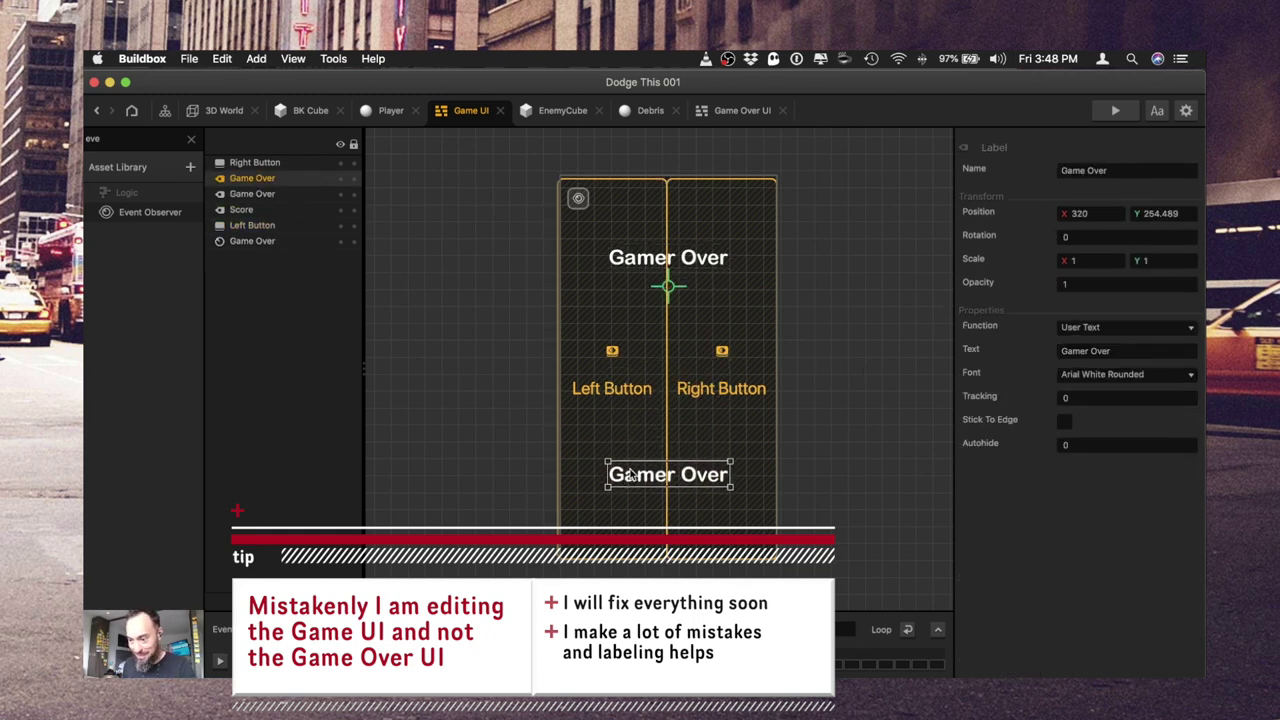
- Scale the lower Game Over label copy to .75 in both X and Y
click(1087, 260)
text(.75)
key(Tab)
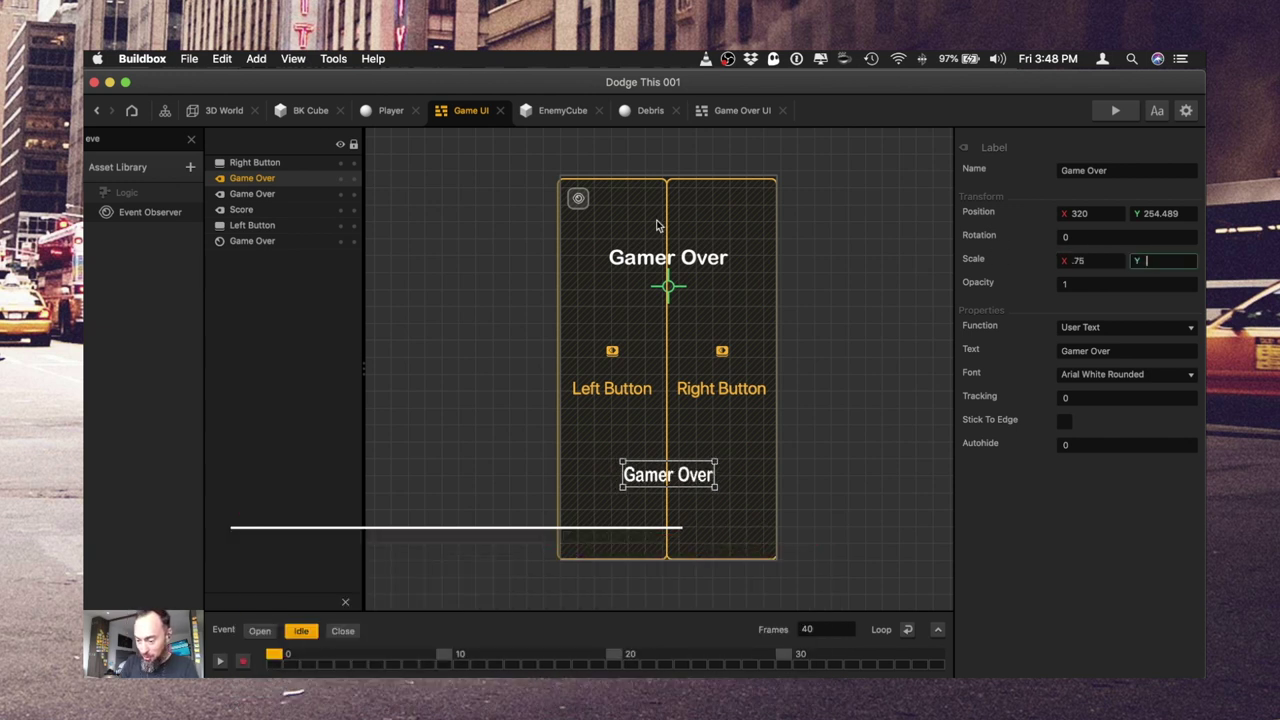
text(.75)
key(Tab)
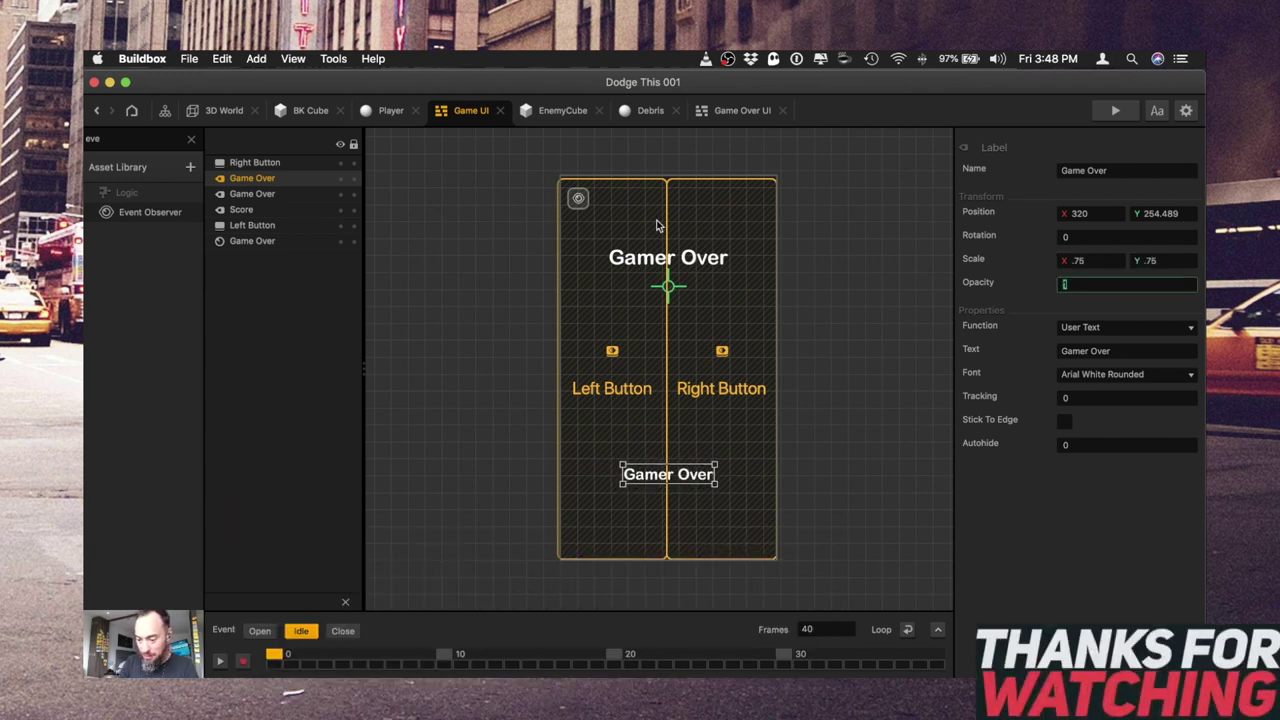
- Change the text of the lower Game Over label copy to "Continue"
triple_click(1131, 351)
text(Continue)
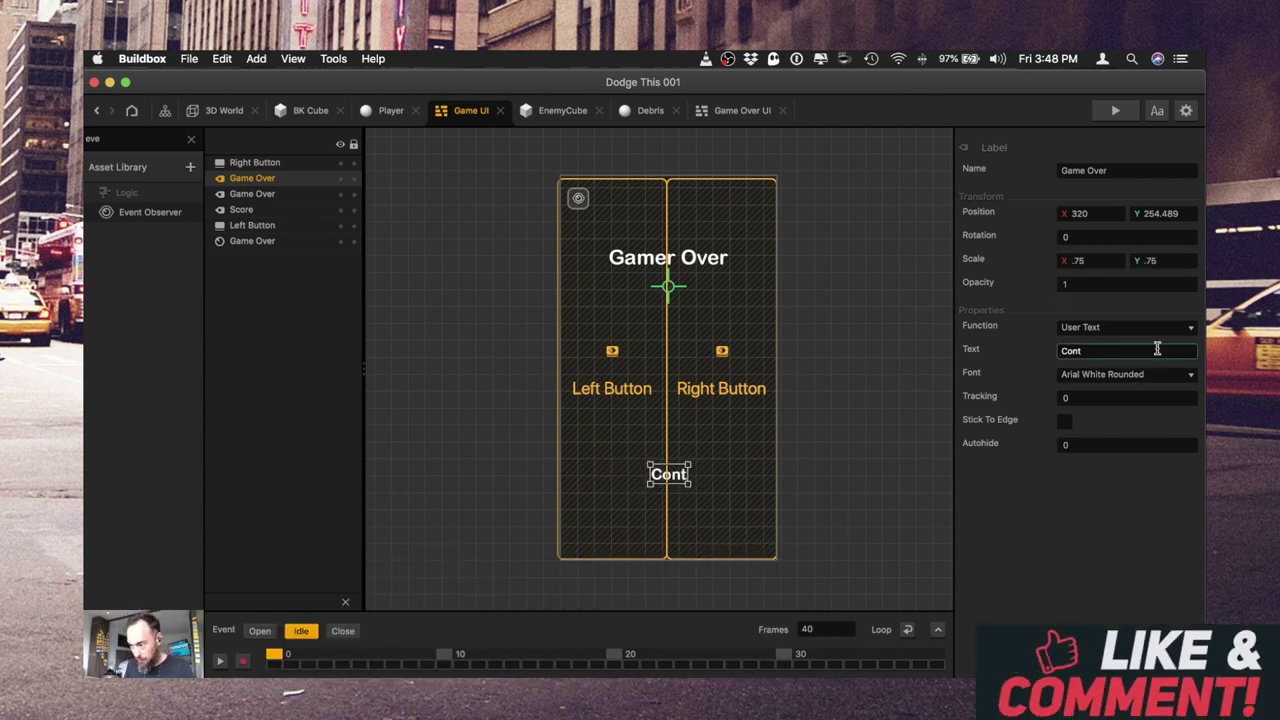
- Bring the dark square image file from the Desktop folder into the Game UI screen as an image
key(super+shift+d)
scroll(823, 249, down, 10)
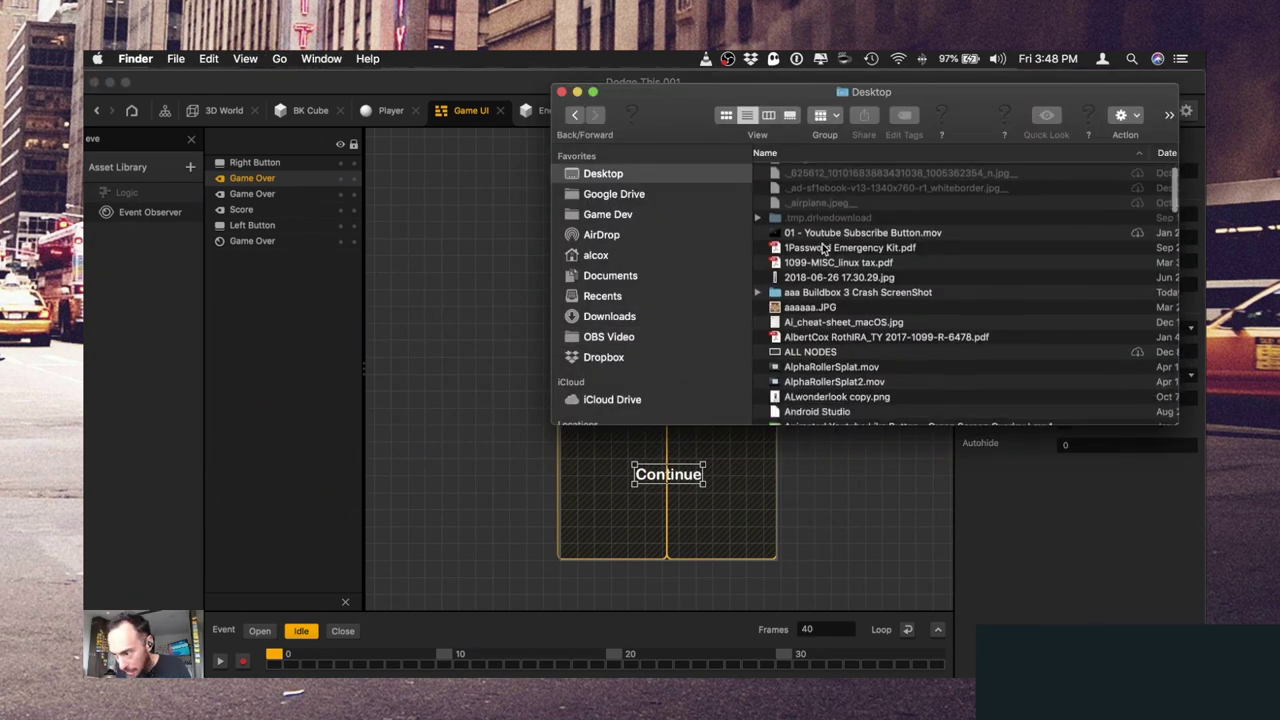
scroll(823, 249, down, 3)
drag(808, 323, 785, 515)
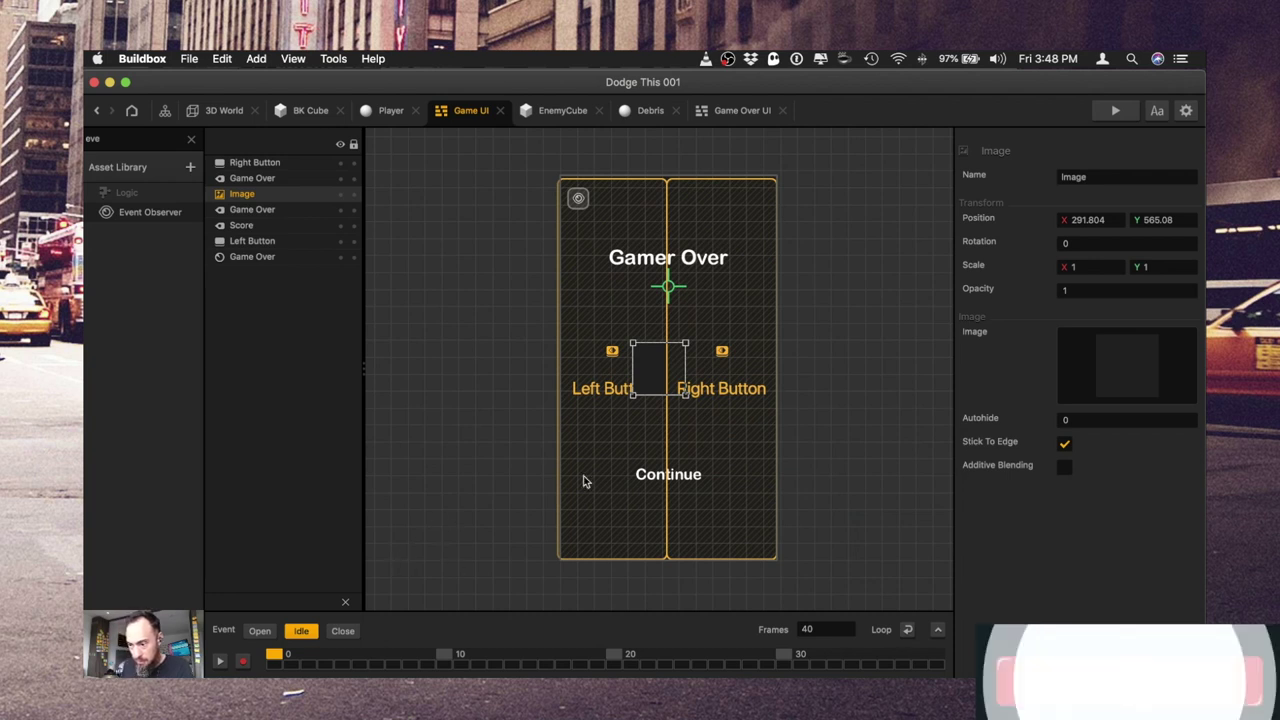
- In the Open event, send the image behind all other elements and stretch it over the whole screen, about 4.3 by 7.4 scale
click(265, 633)
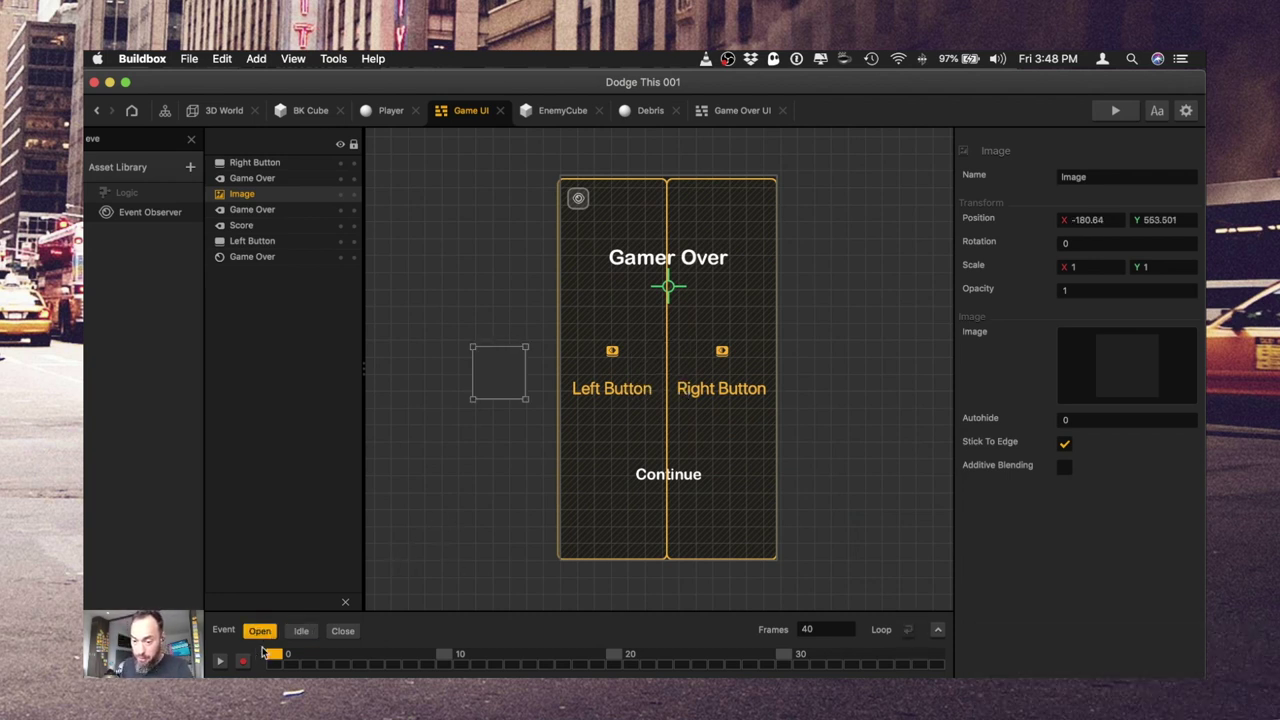
drag(508, 382, 591, 210)
drag(277, 194, 266, 266)
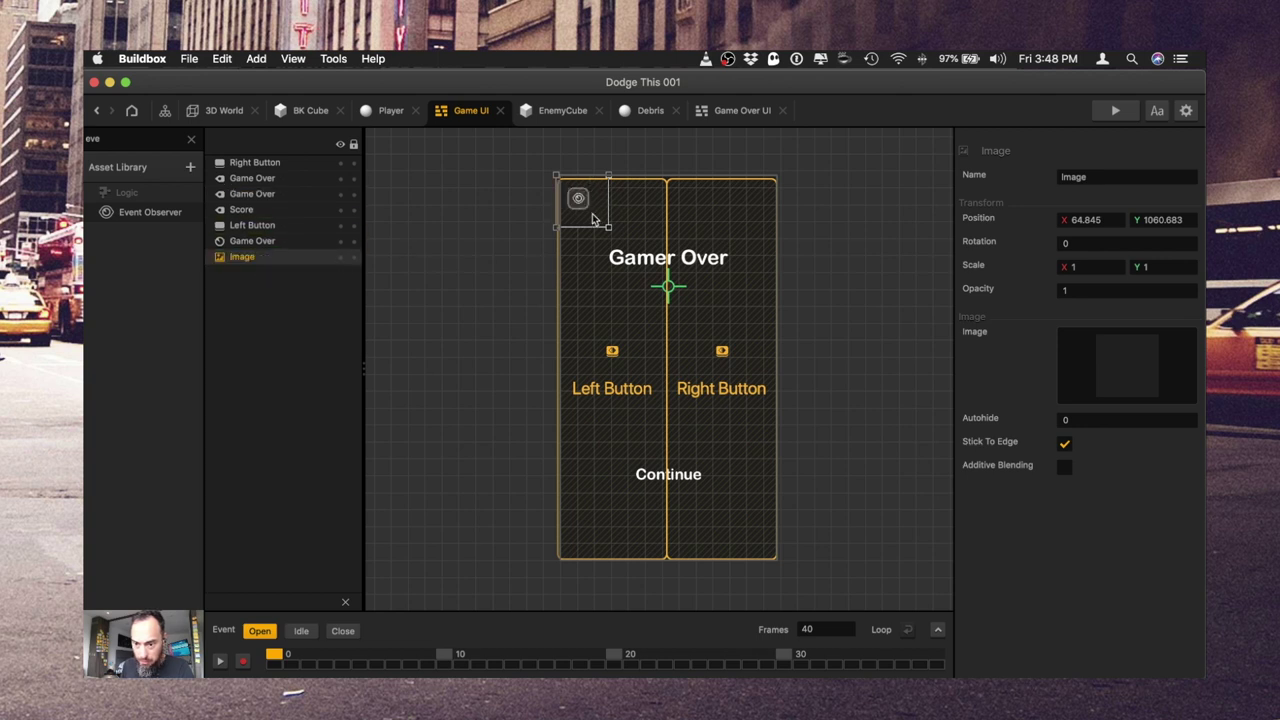
drag(607, 226, 778, 558)
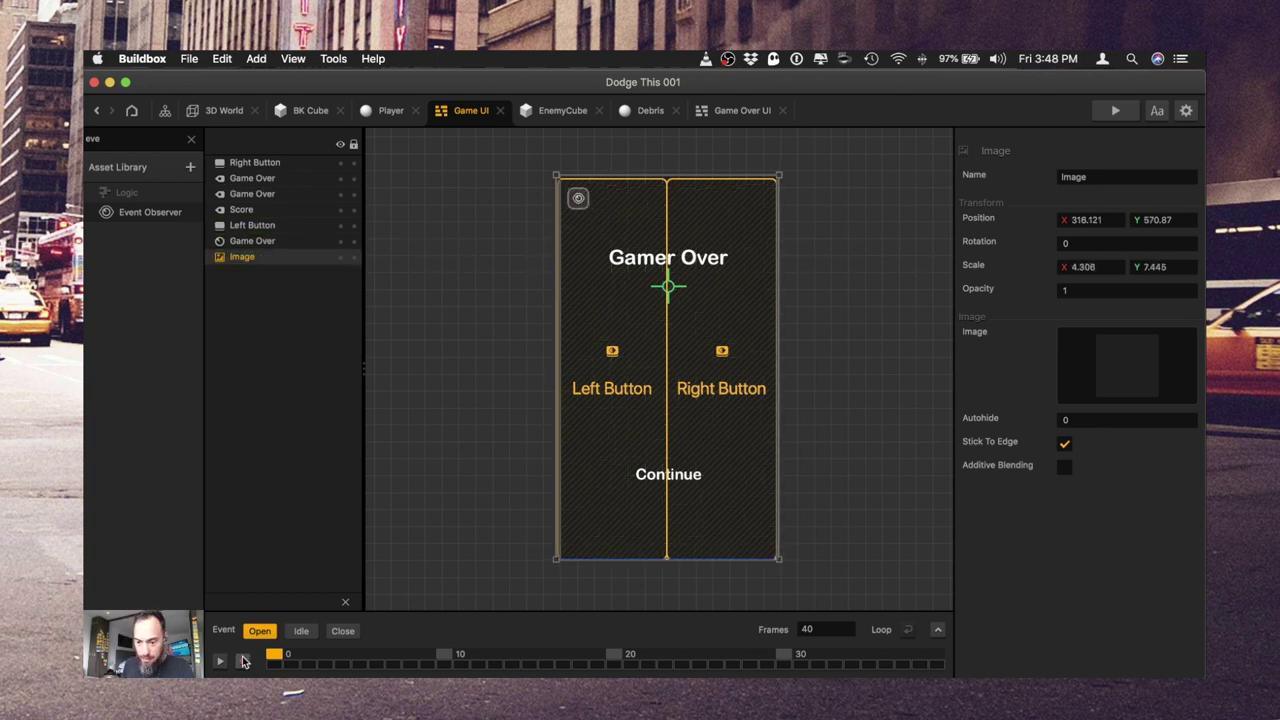
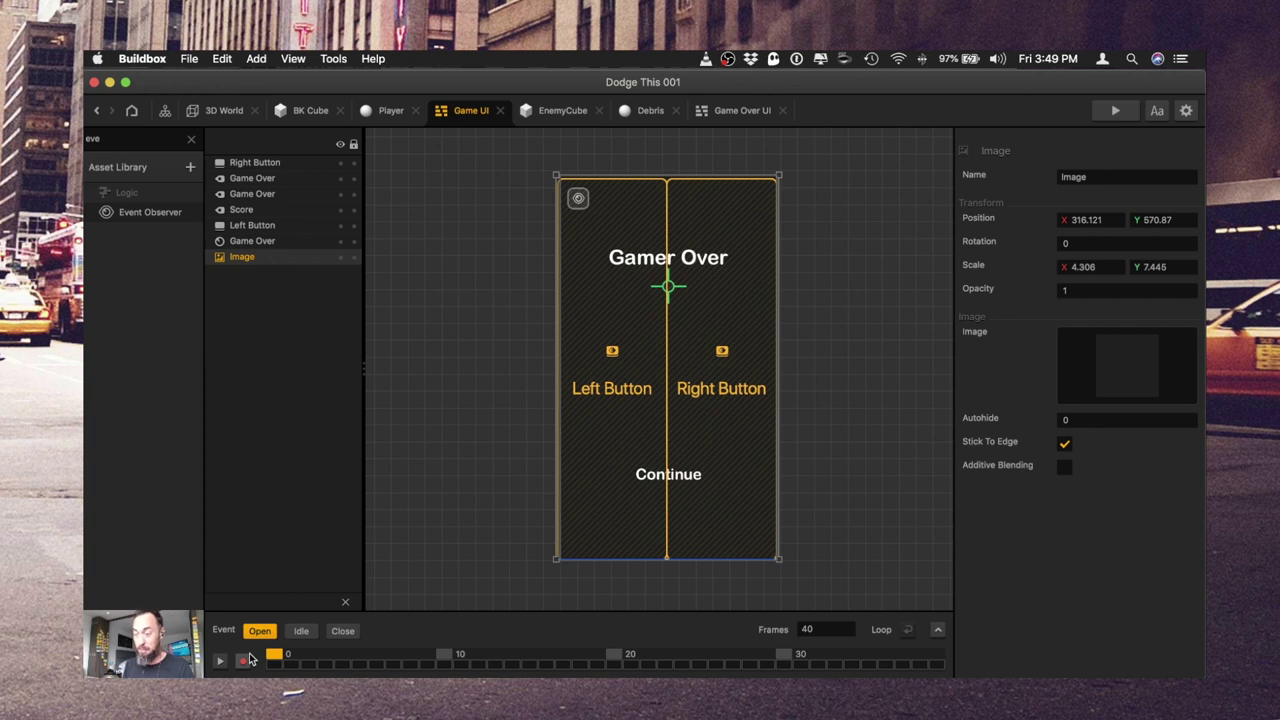
- Record an Open animation for the image with opacity 0 at frame 0 and 0.65 at frame 20
click(243, 661)
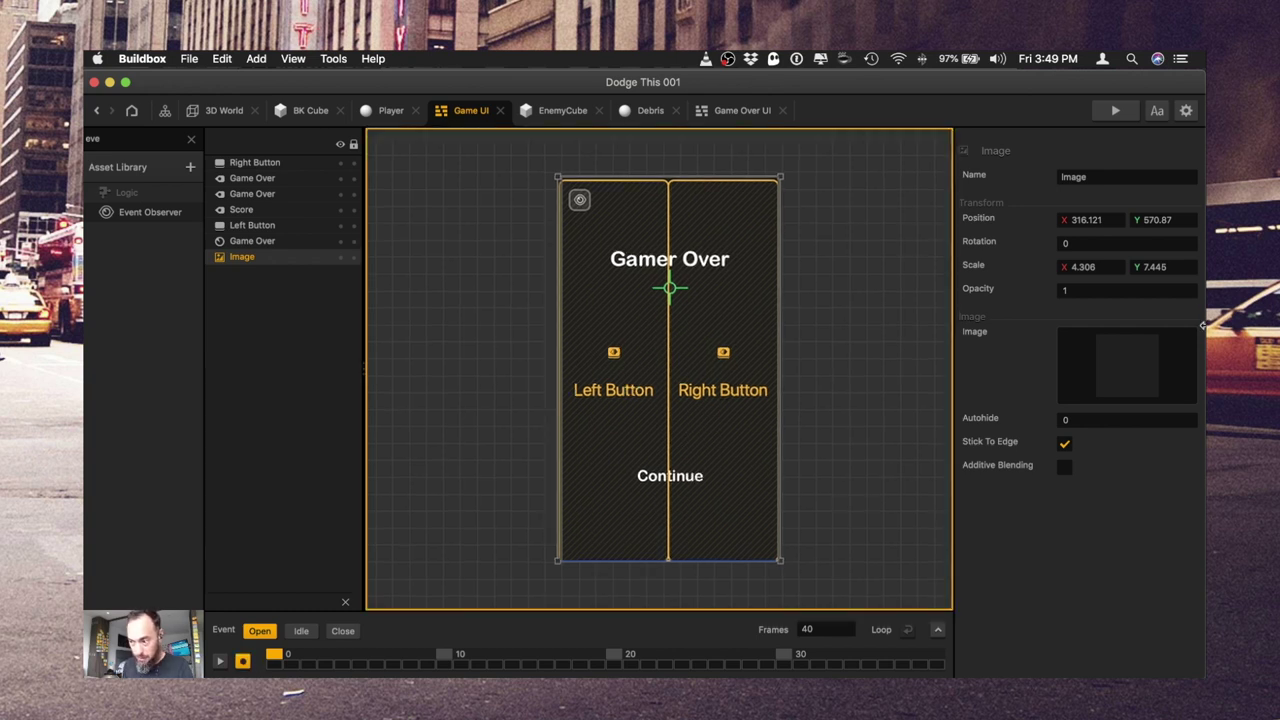
click(1129, 290)
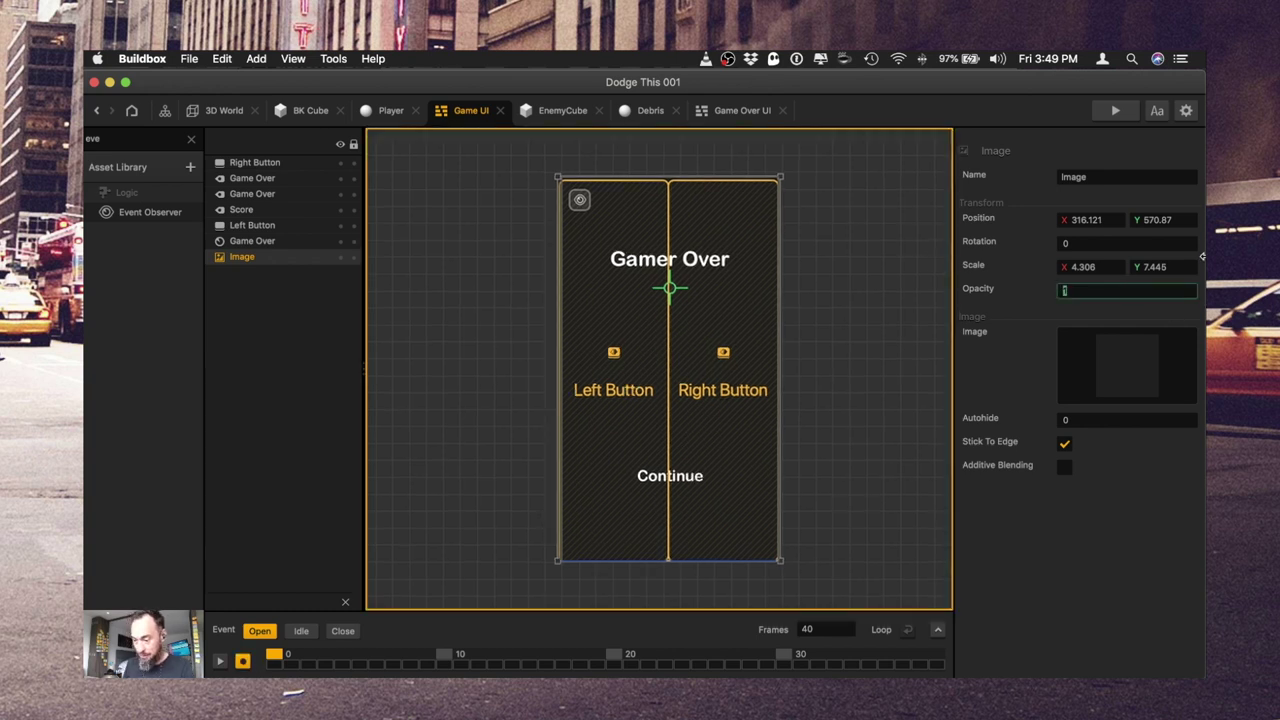
key(Tab)
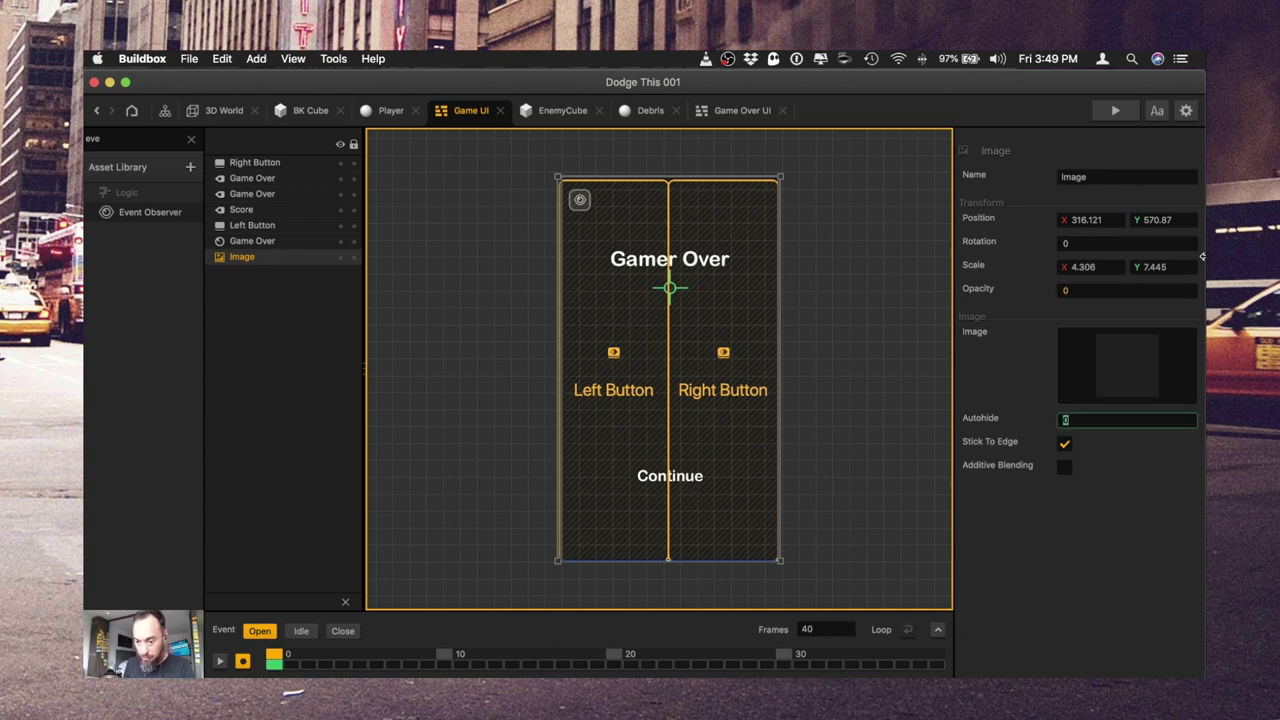
click(617, 659)
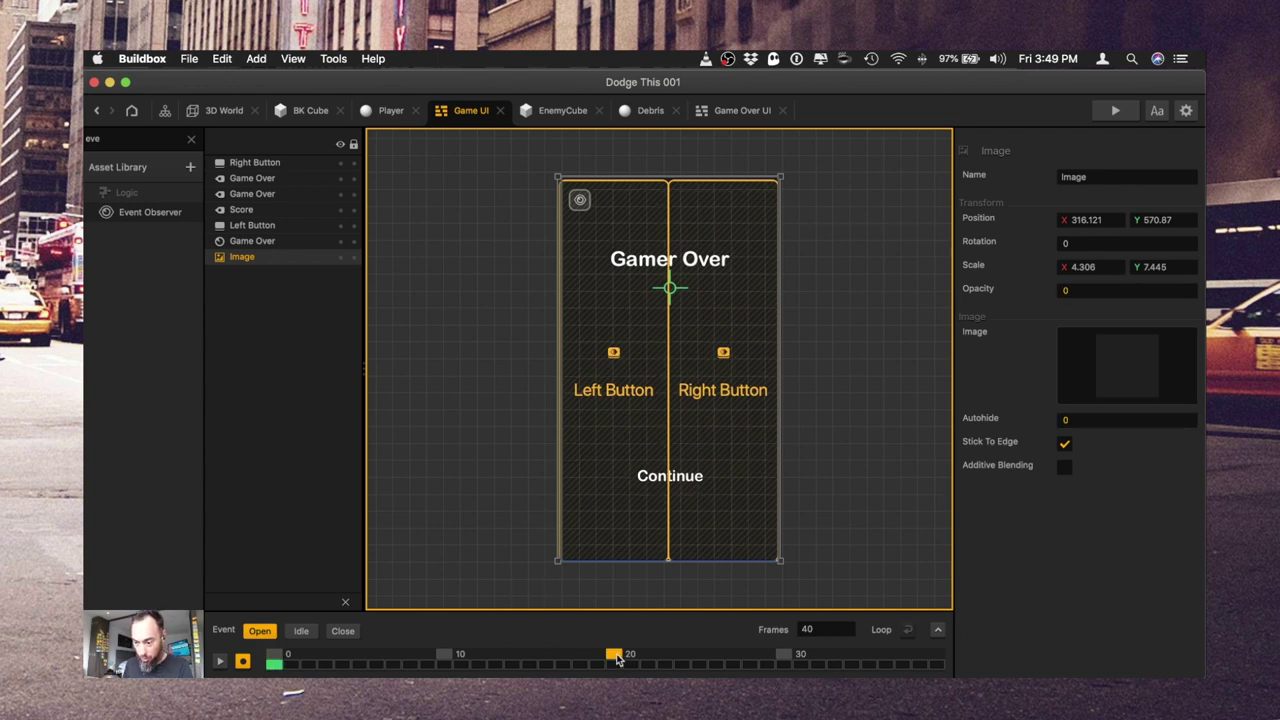
click(1091, 288)
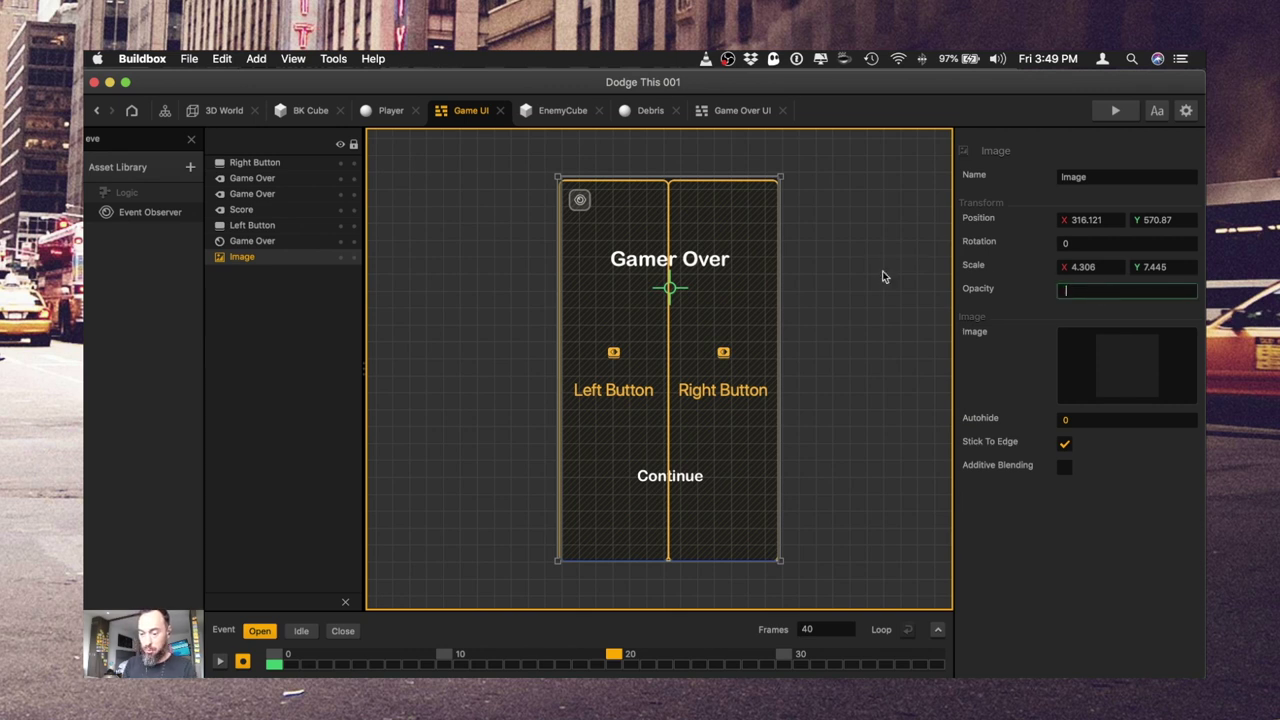
key(Tab)
- Play back the image's fade-in from the first frame, stop recording, and save the project
click(274, 655)
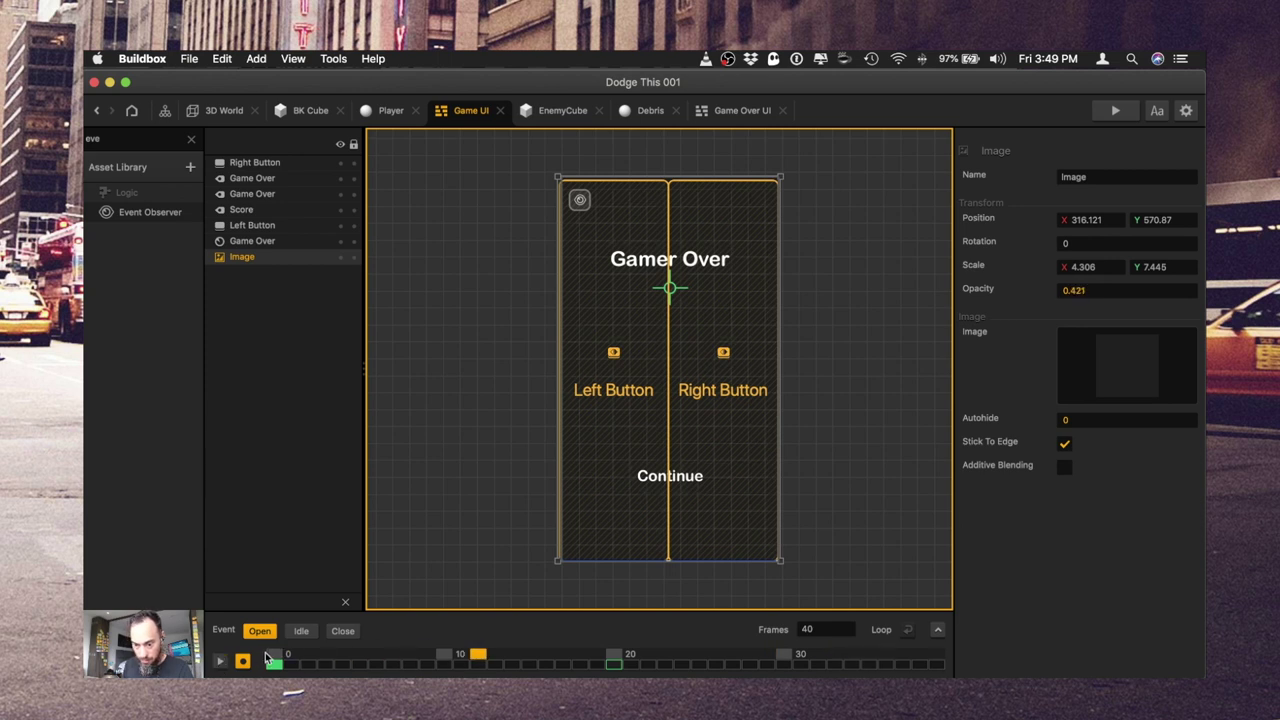
click(220, 662)
click(243, 662)
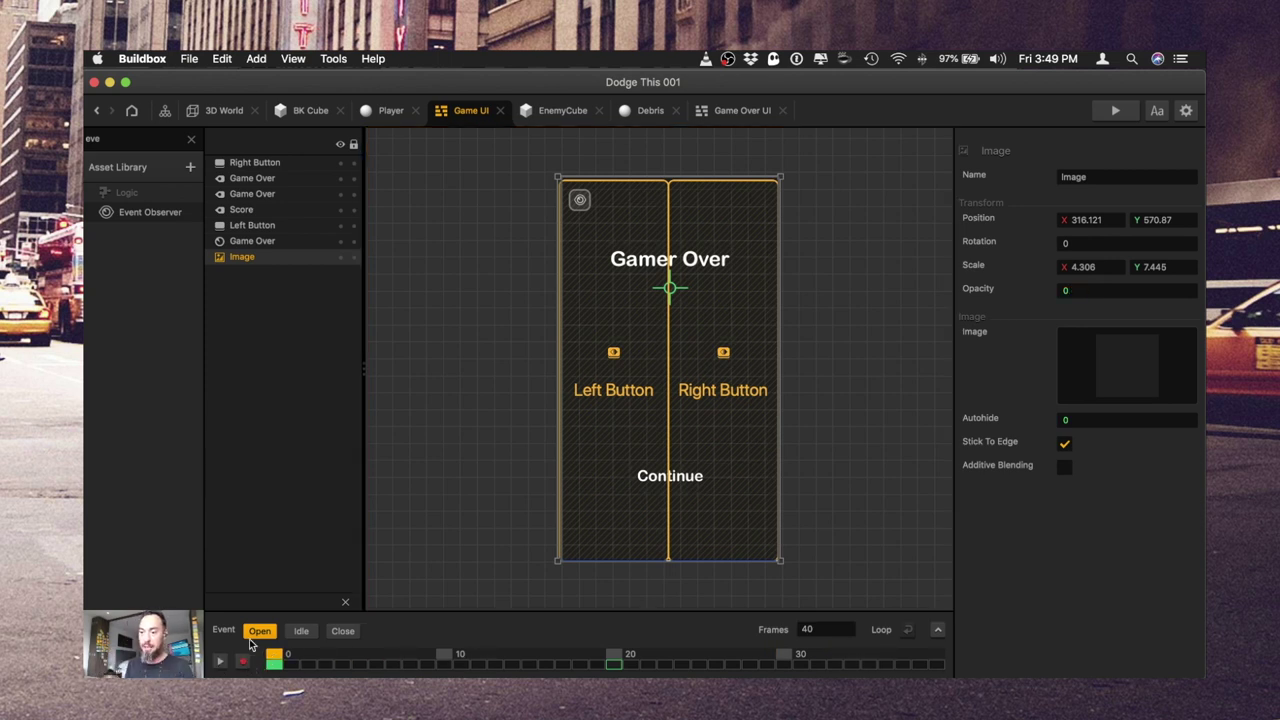
key(super+s)
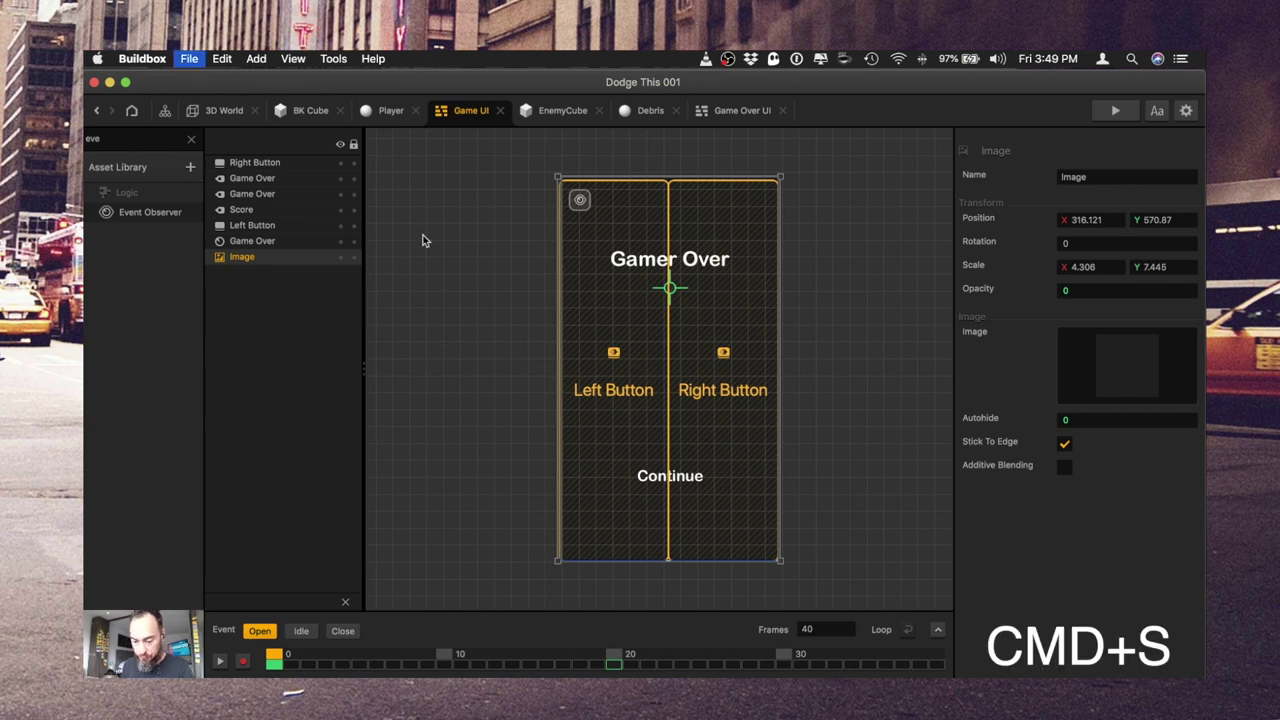
- Preview the game twice to check how the Game UI overlay and labels appear during play
click(1114, 112)
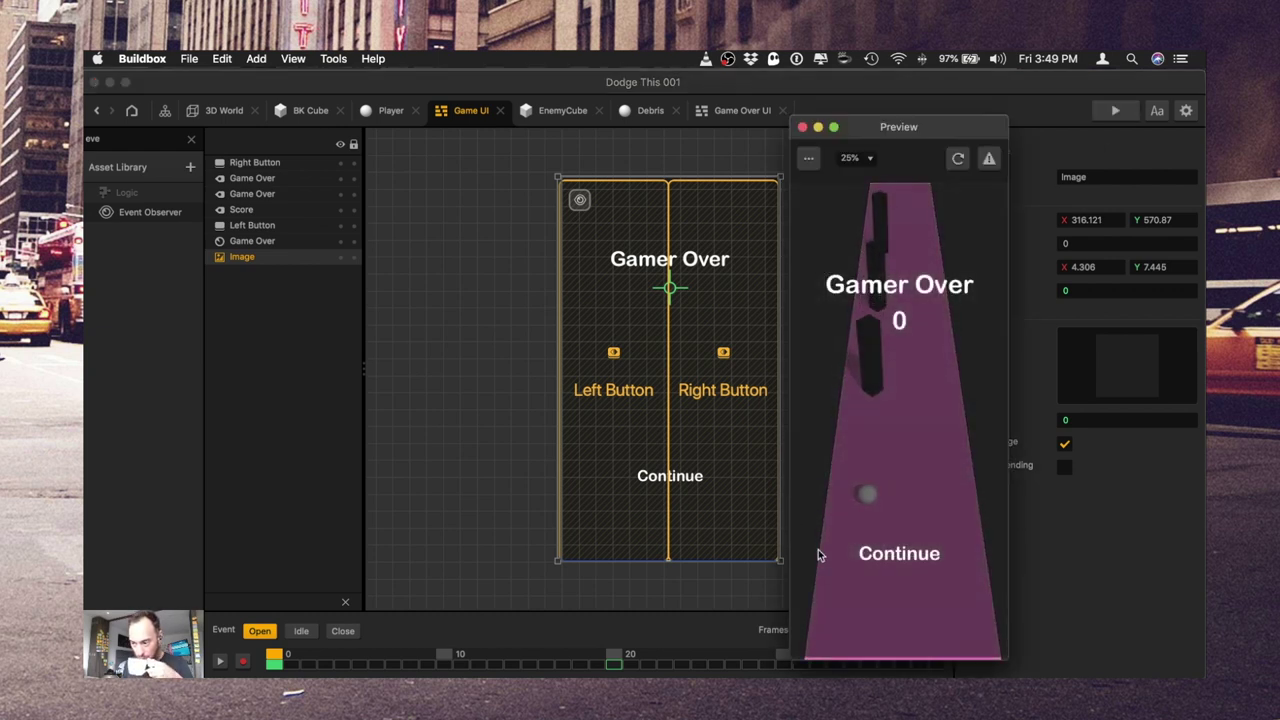
click(802, 127)
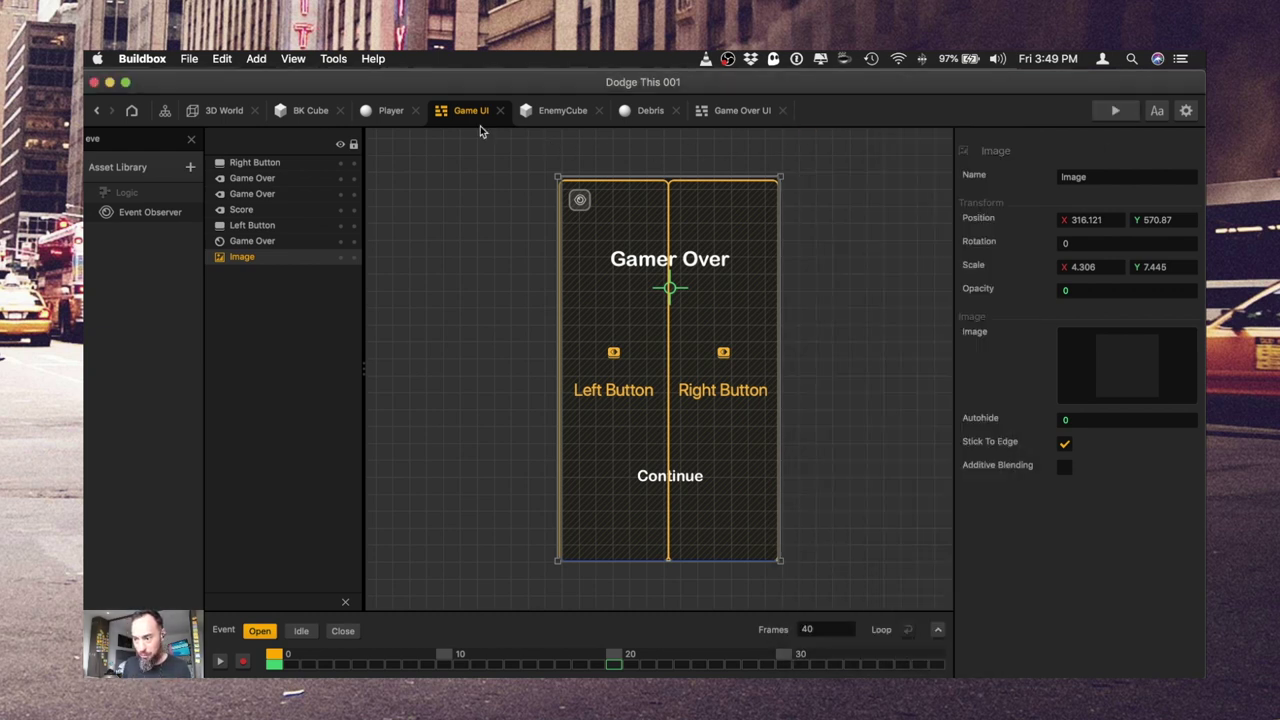
click(1115, 111)
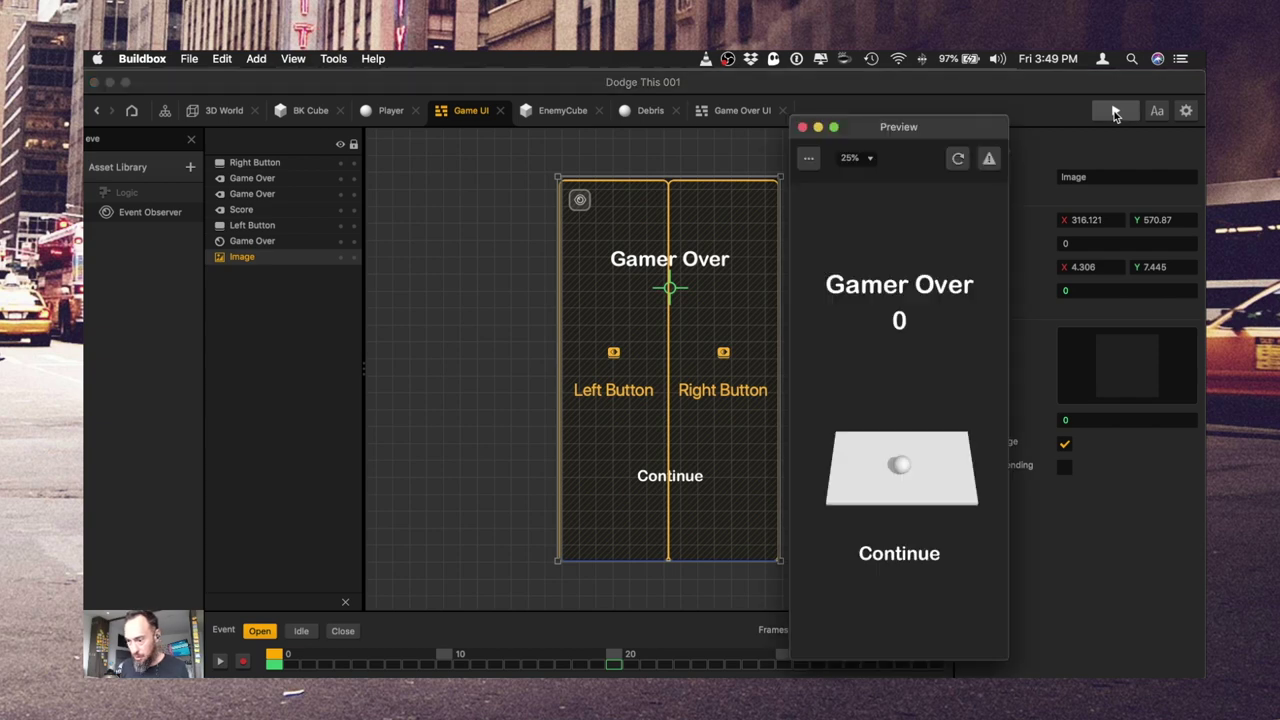
click(802, 127)
- Cut the image from the Game UI and paste it into the Game Over UI
click(310, 111)
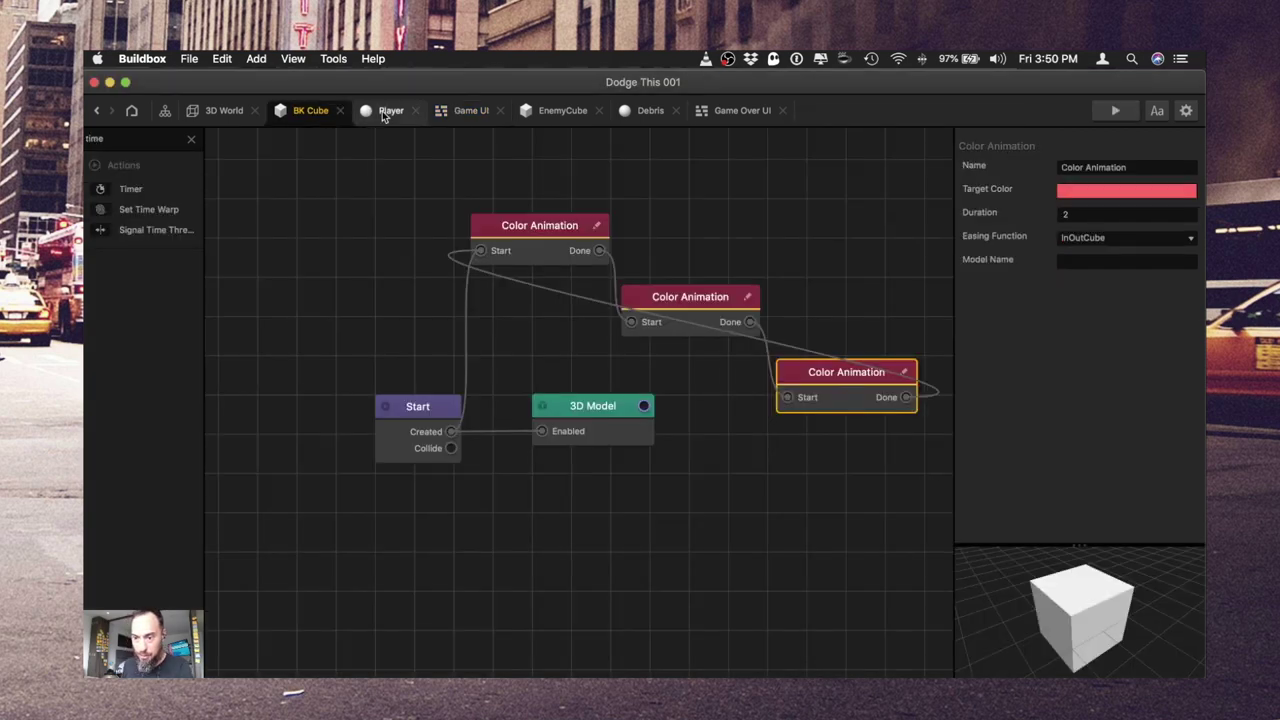
click(471, 111)
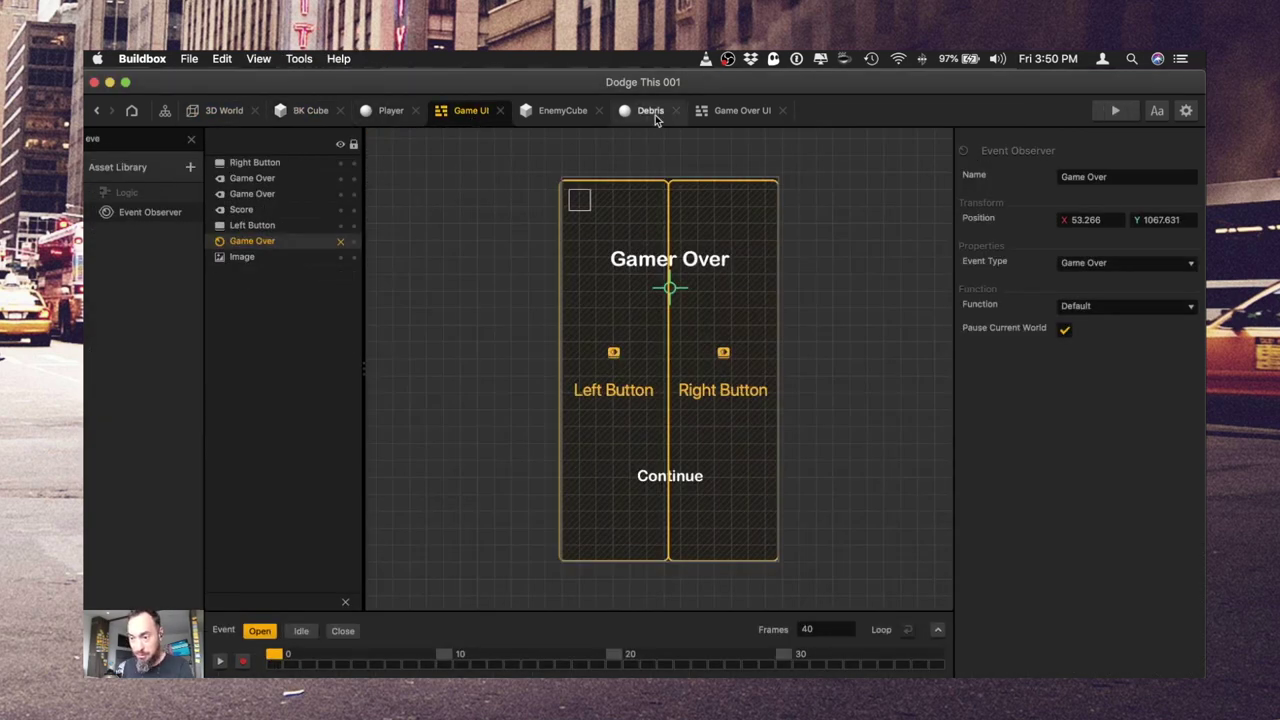
click(320, 257)
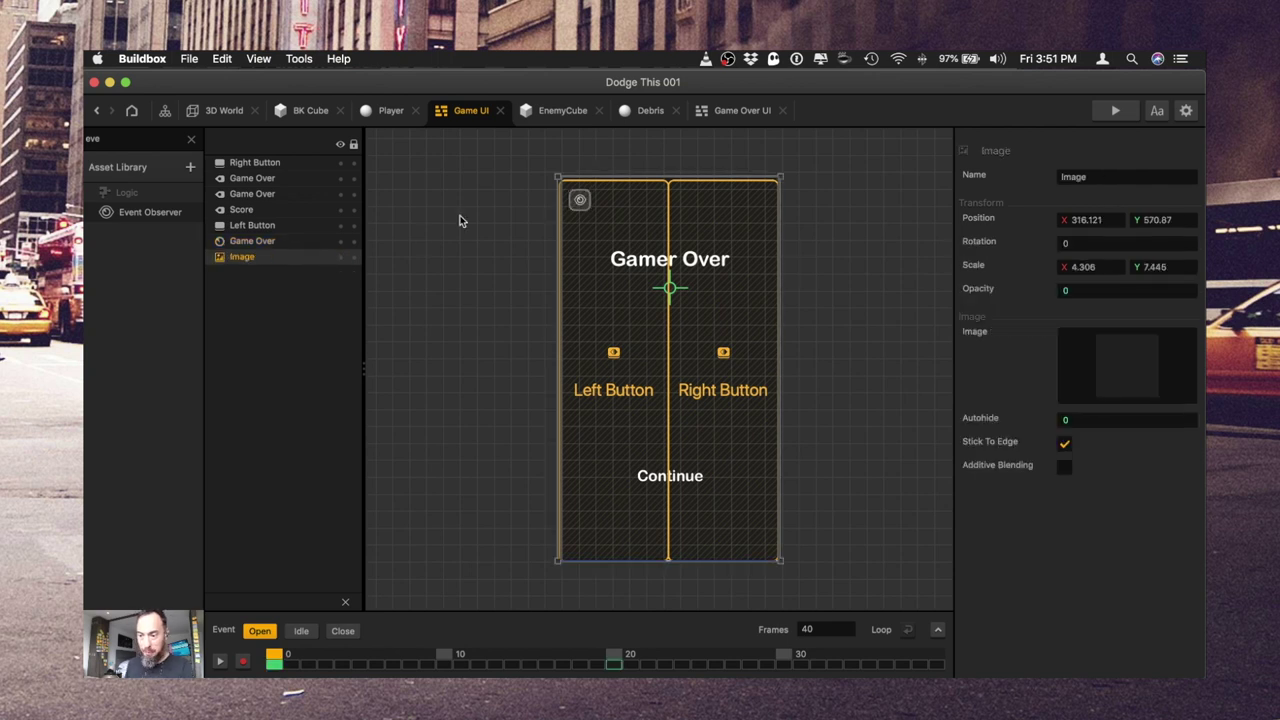
key(super+x)
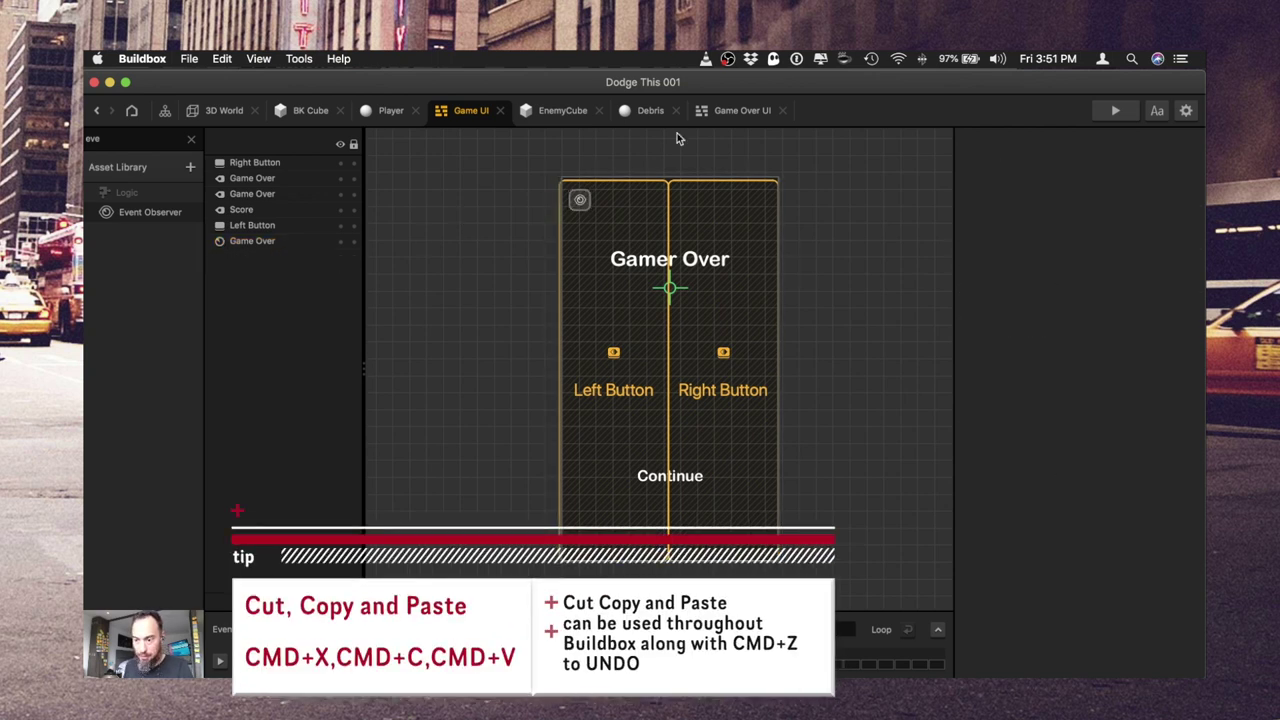
click(737, 111)
key(super+v)
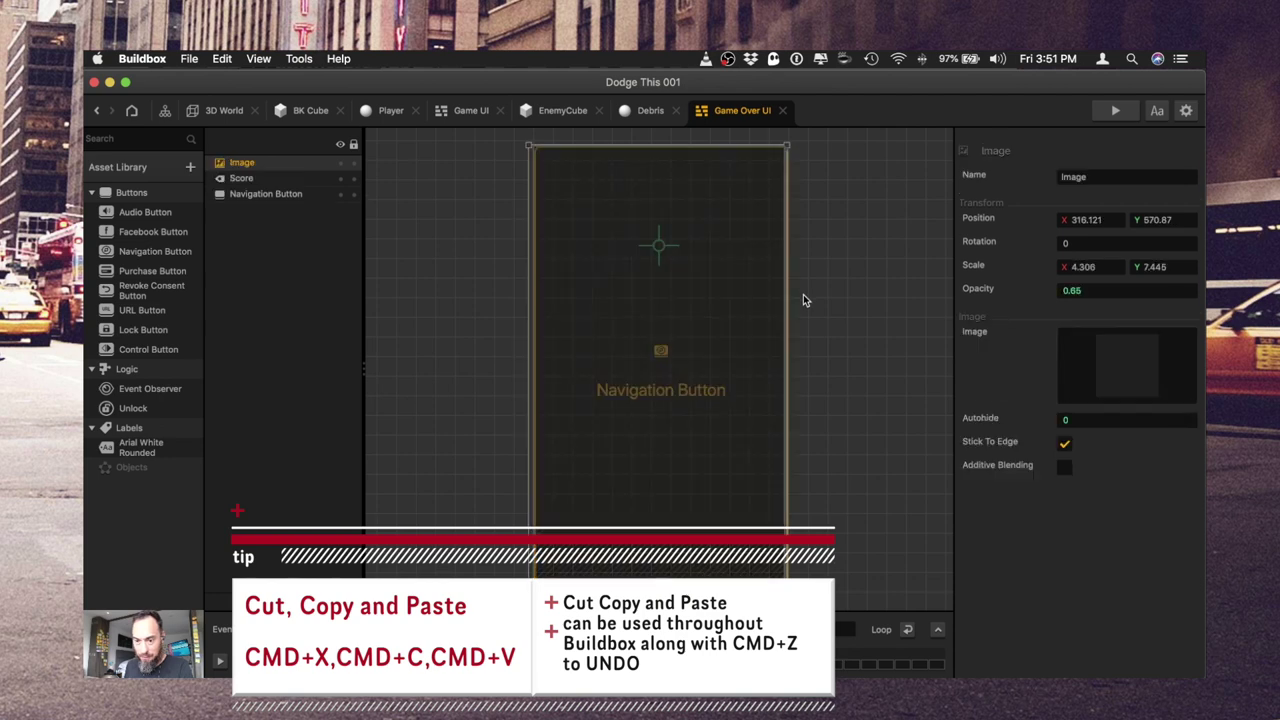
- Cut the "Gamer Over" and "Continue" labels from the Game UI and paste them into the Game Over UI
click(480, 113)
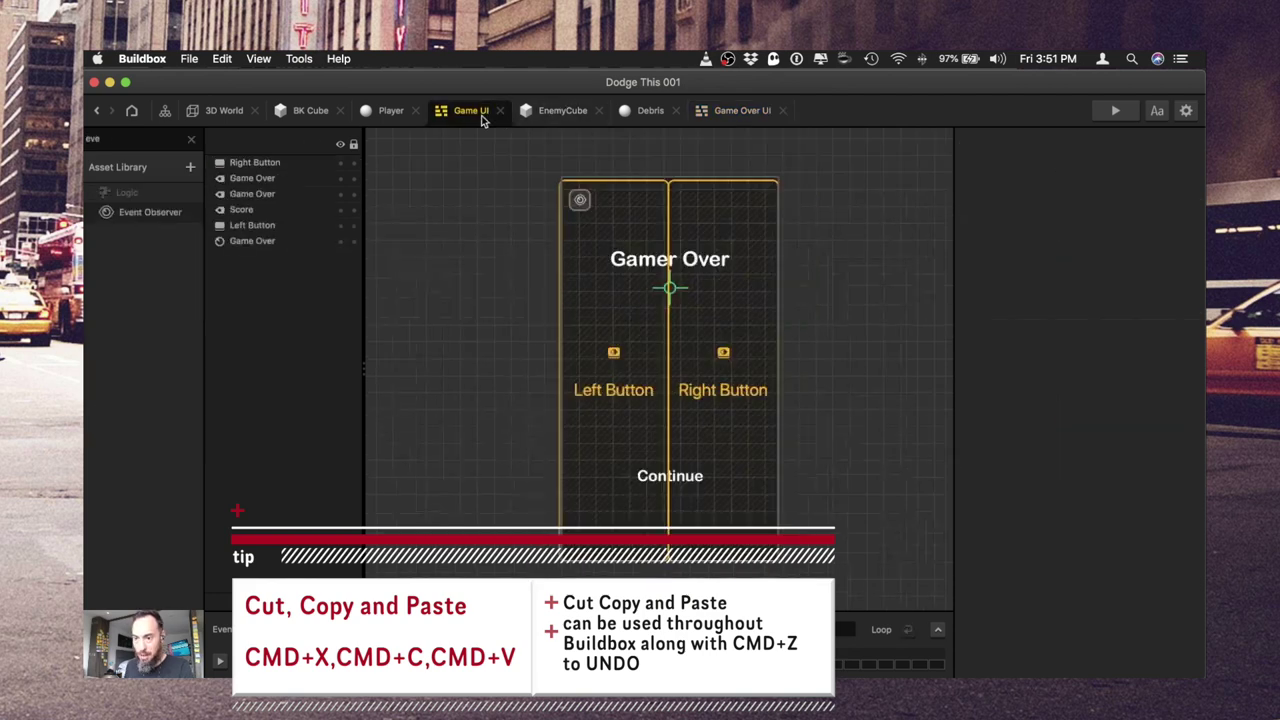
click(292, 184)
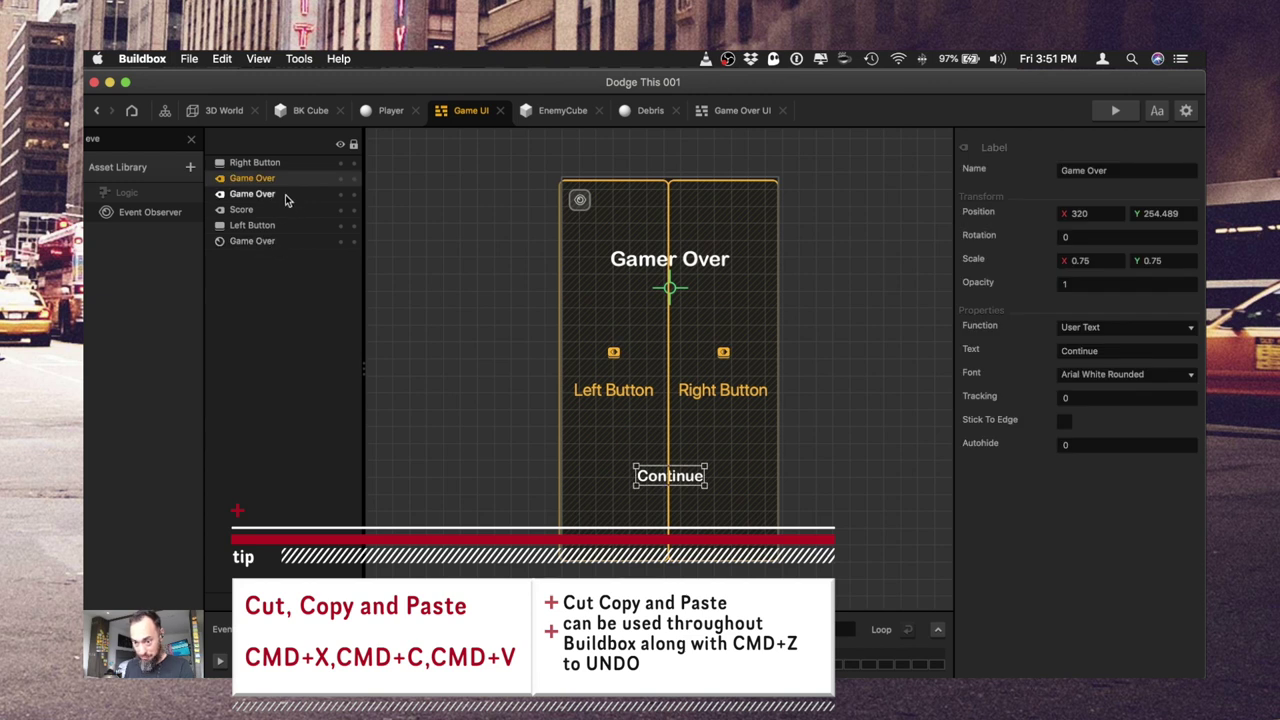
shift+click(285, 198)
key(super+x)
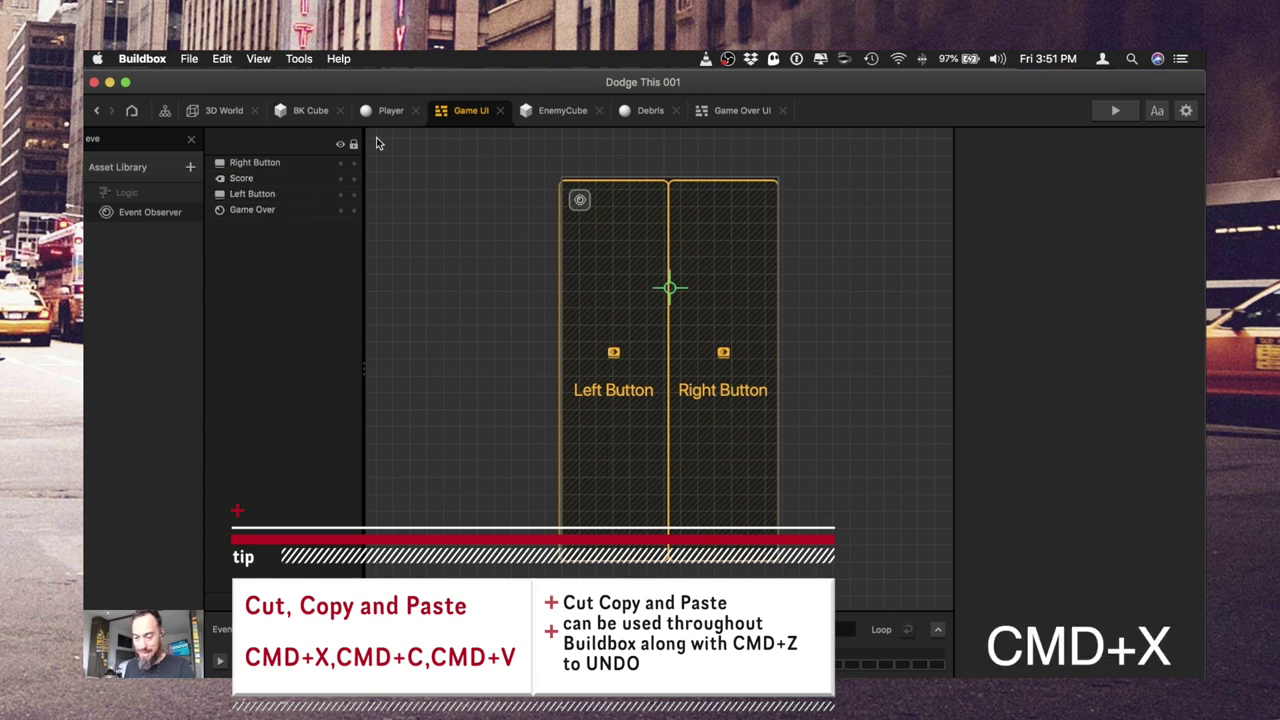
click(727, 112)
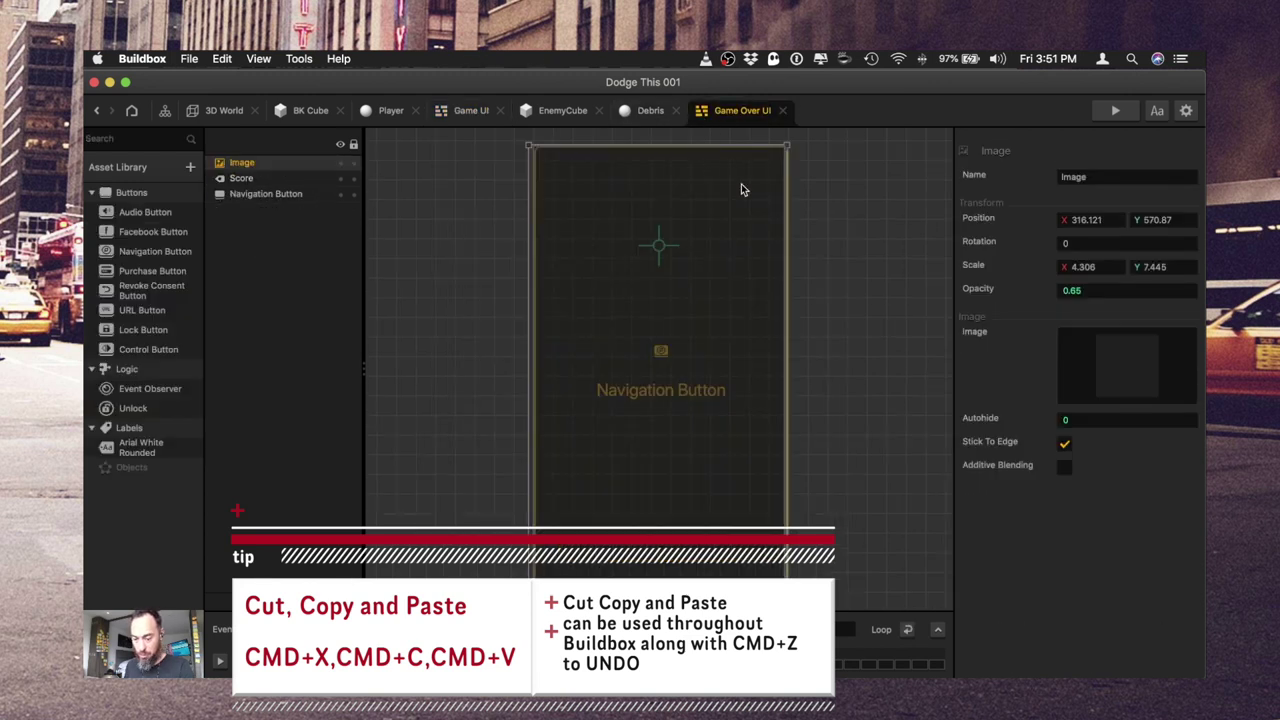
key(super+v)
- Send the image behind all other elements of the Game Over UI and save the project
drag(242, 194, 270, 250)
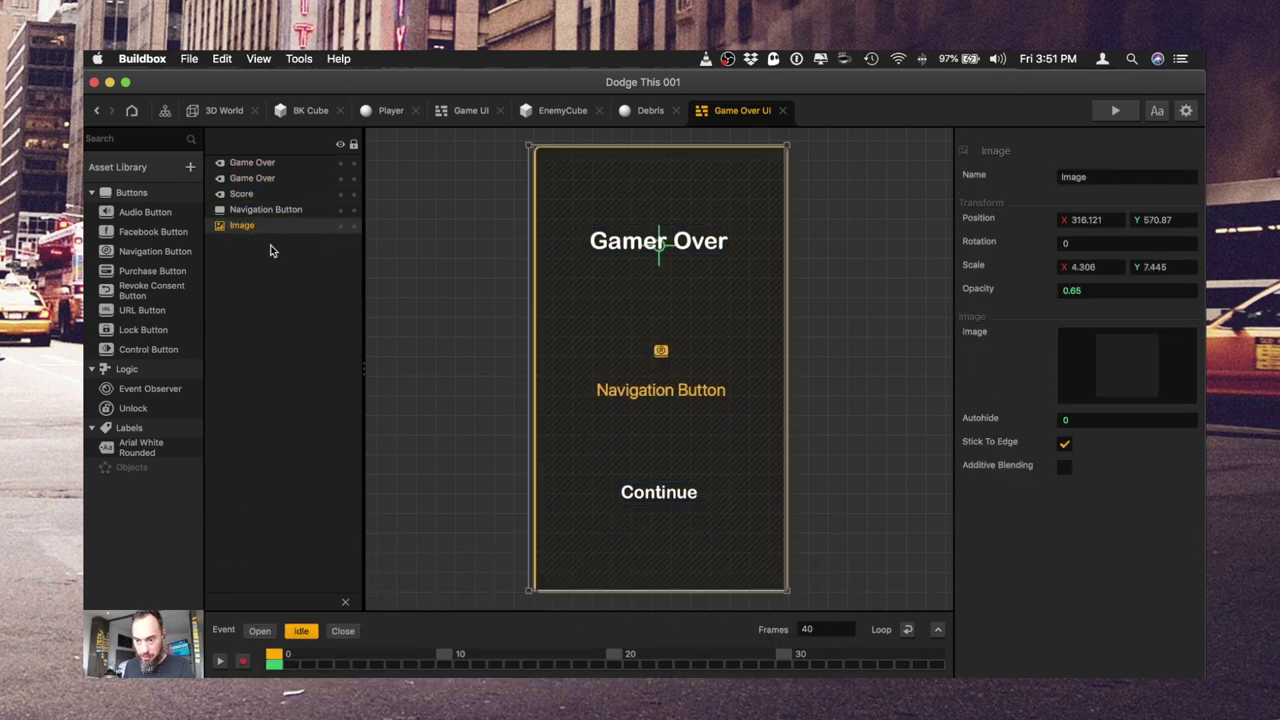
click(461, 240)
key(super+s)
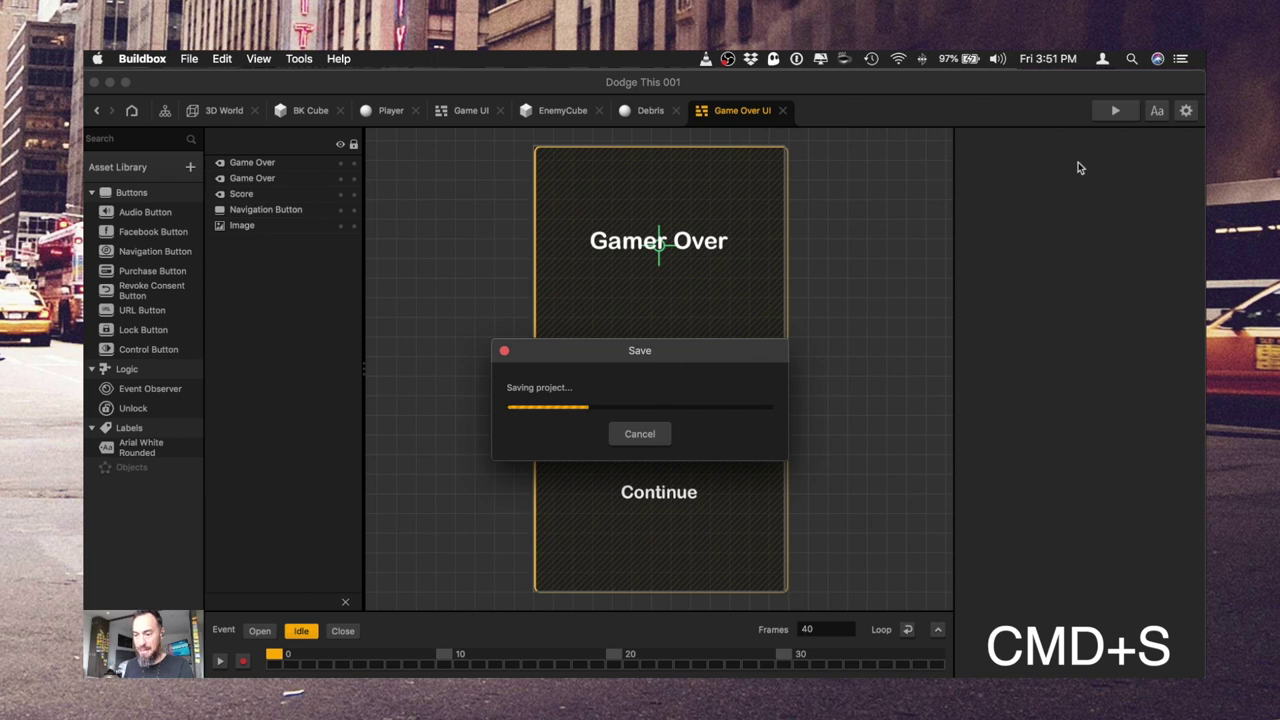
- Preview the game and trace the game over logic through the Player's collision nodes, the Game UI's event observer and the scene map
click(1115, 112)
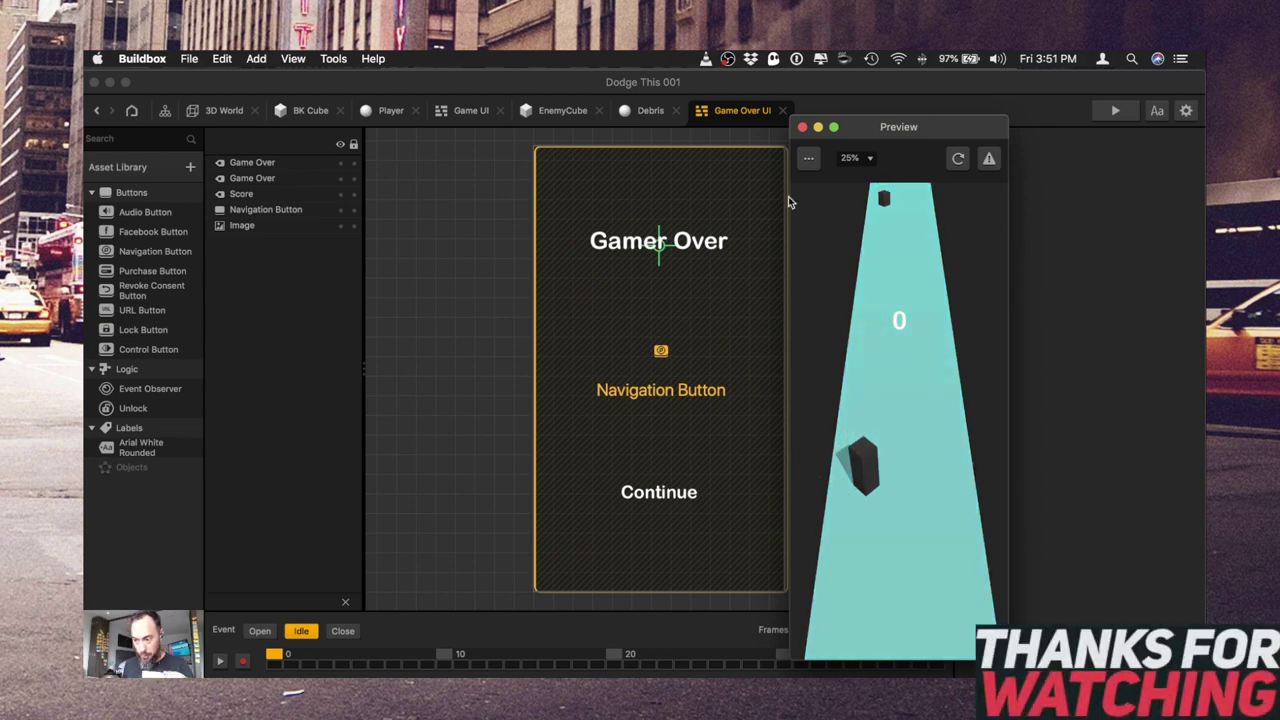
click(802, 127)
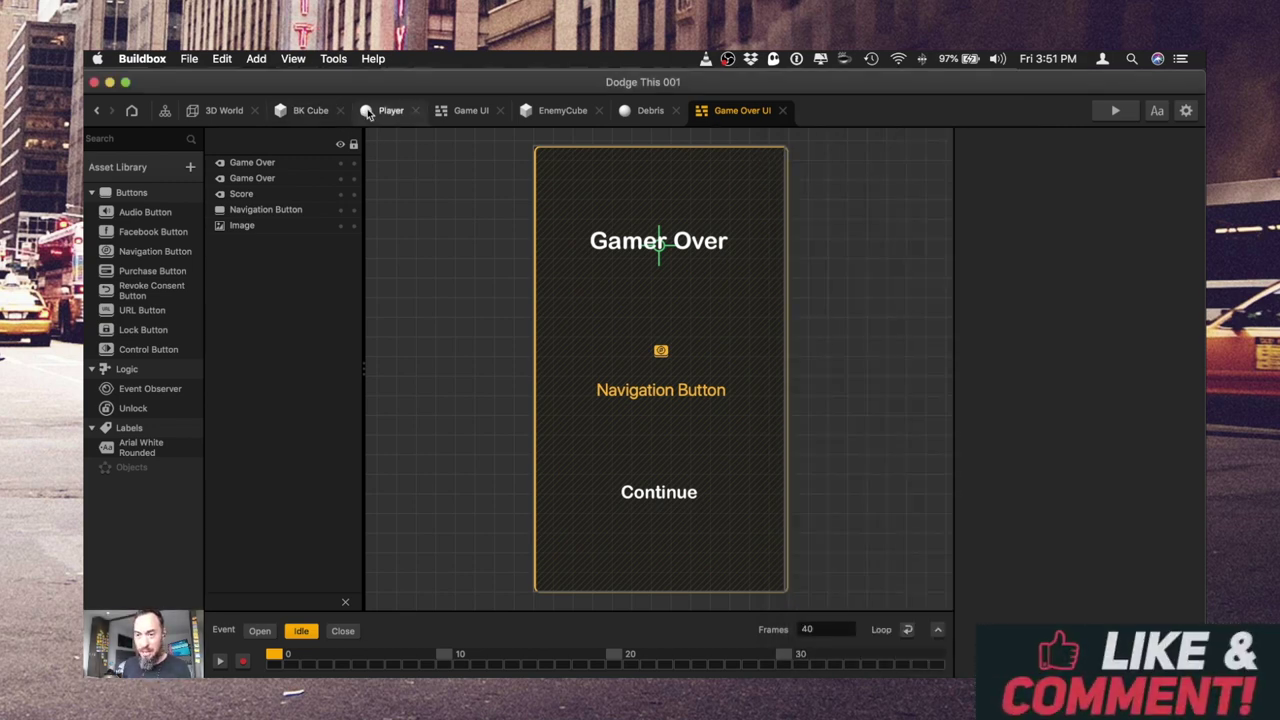
click(368, 109)
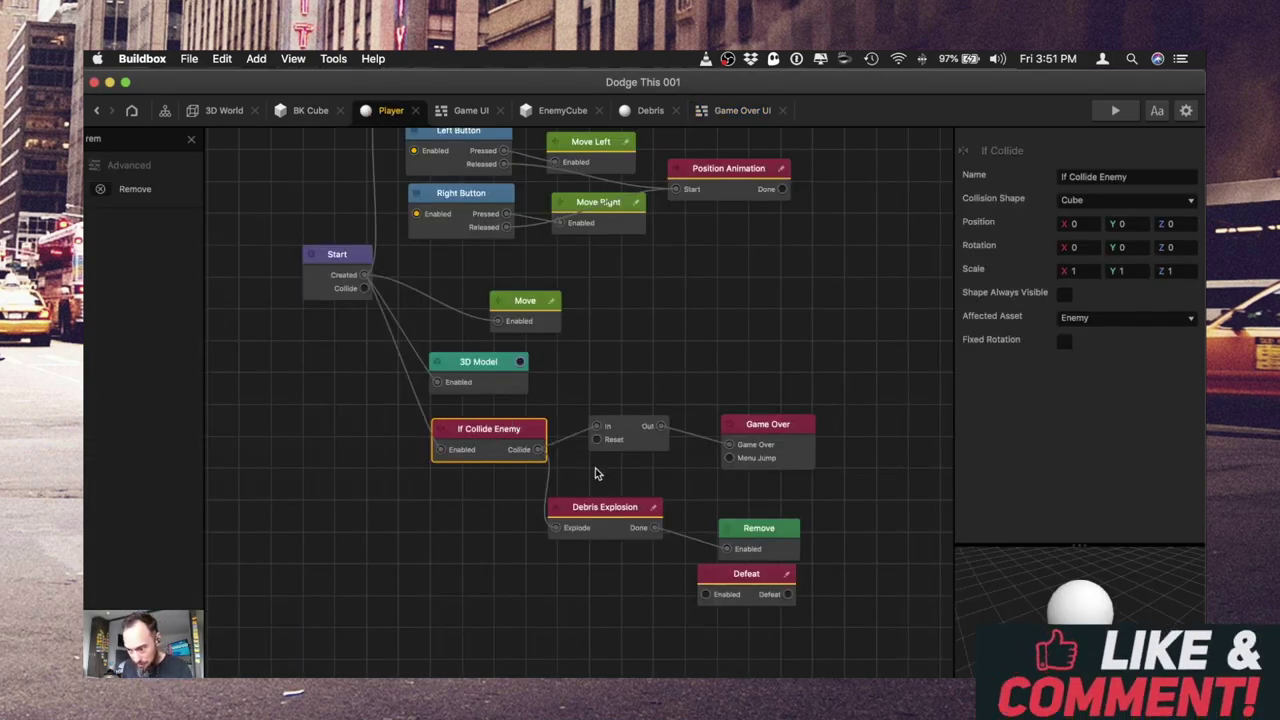
click(650, 438)
click(470, 110)
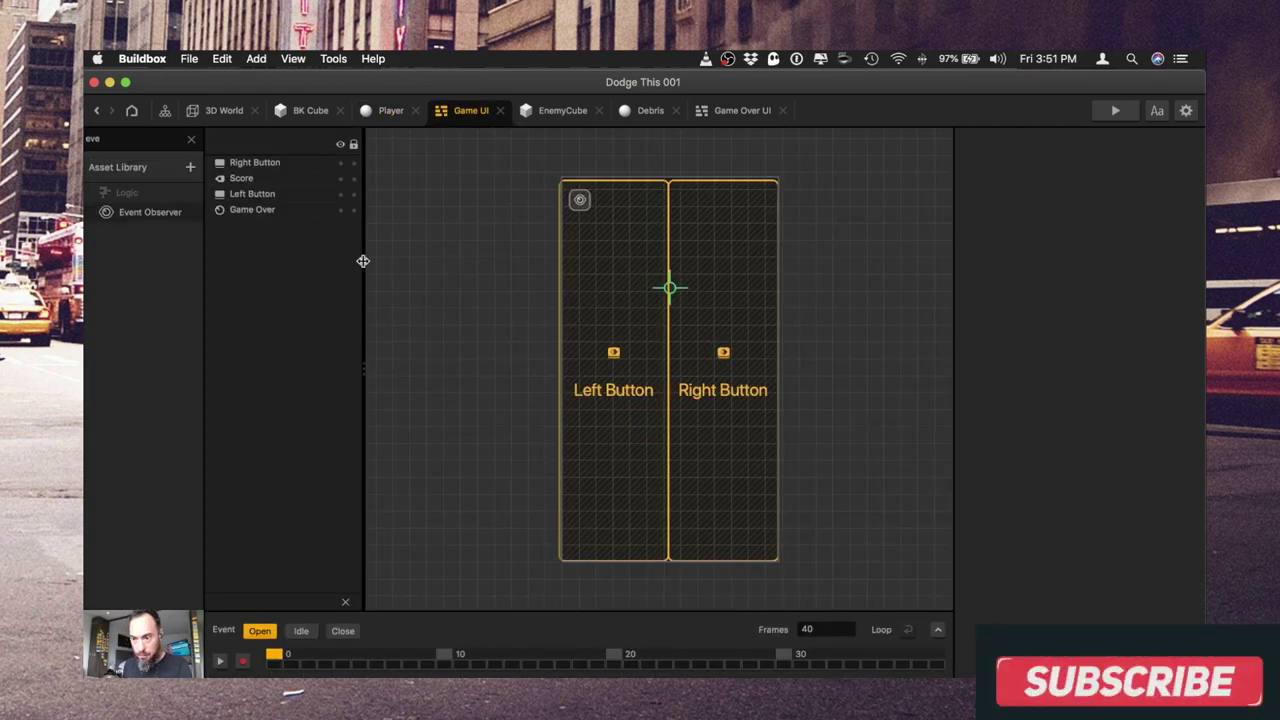
click(313, 212)
click(217, 115)
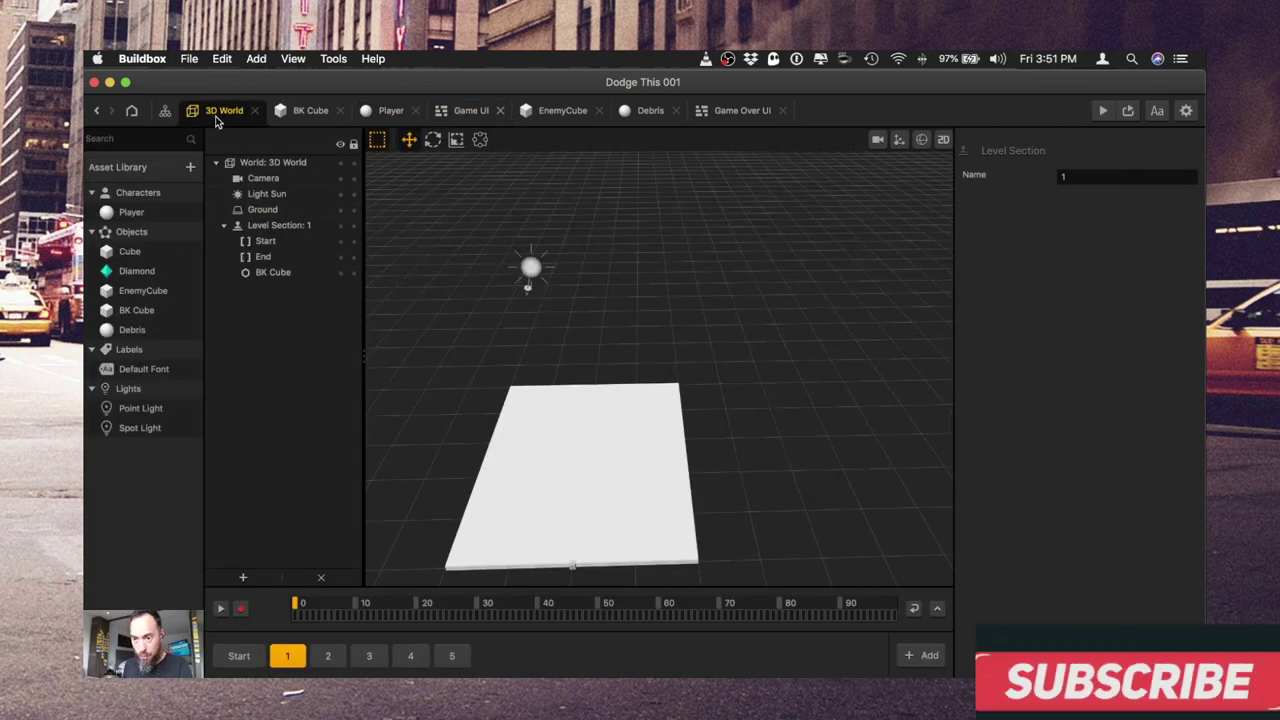
click(165, 110)
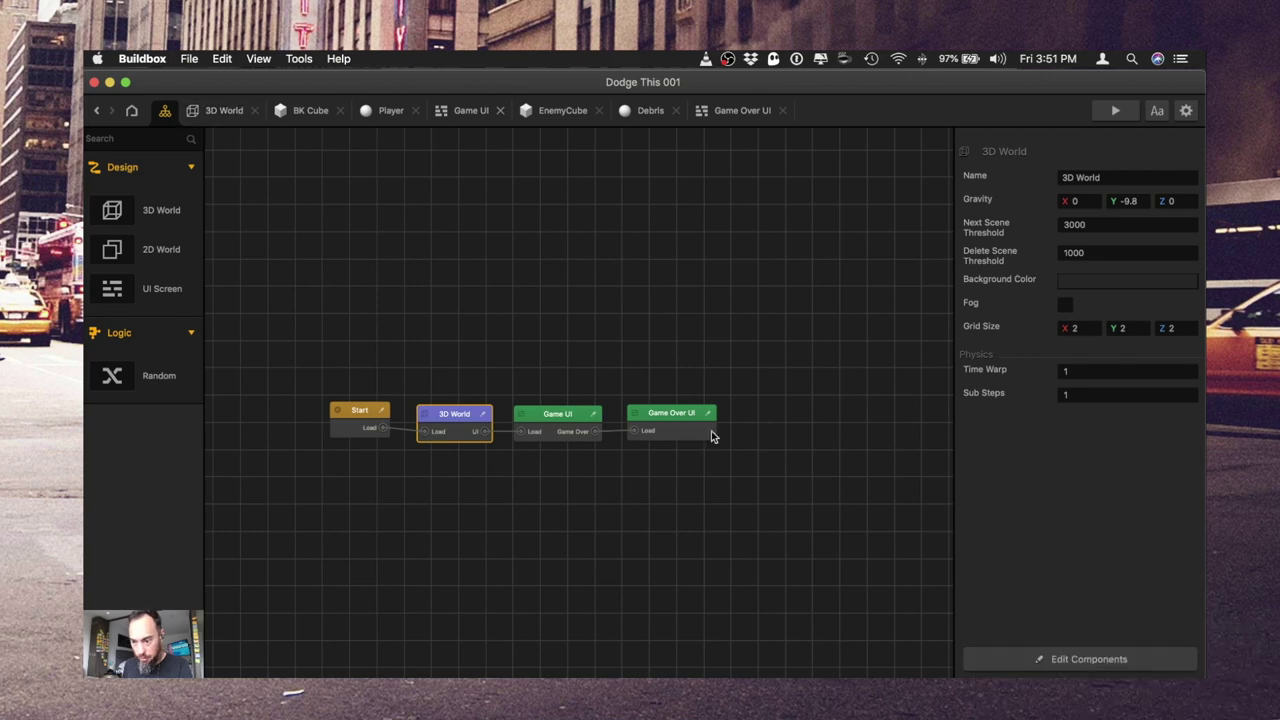
- In the Player's logic, disconnect Debris Explosion's Done output from the Remove node, connect it to Defeat, and preview the game
scroll(493, 425, up, 3)
scroll(434, 436, down, 1)
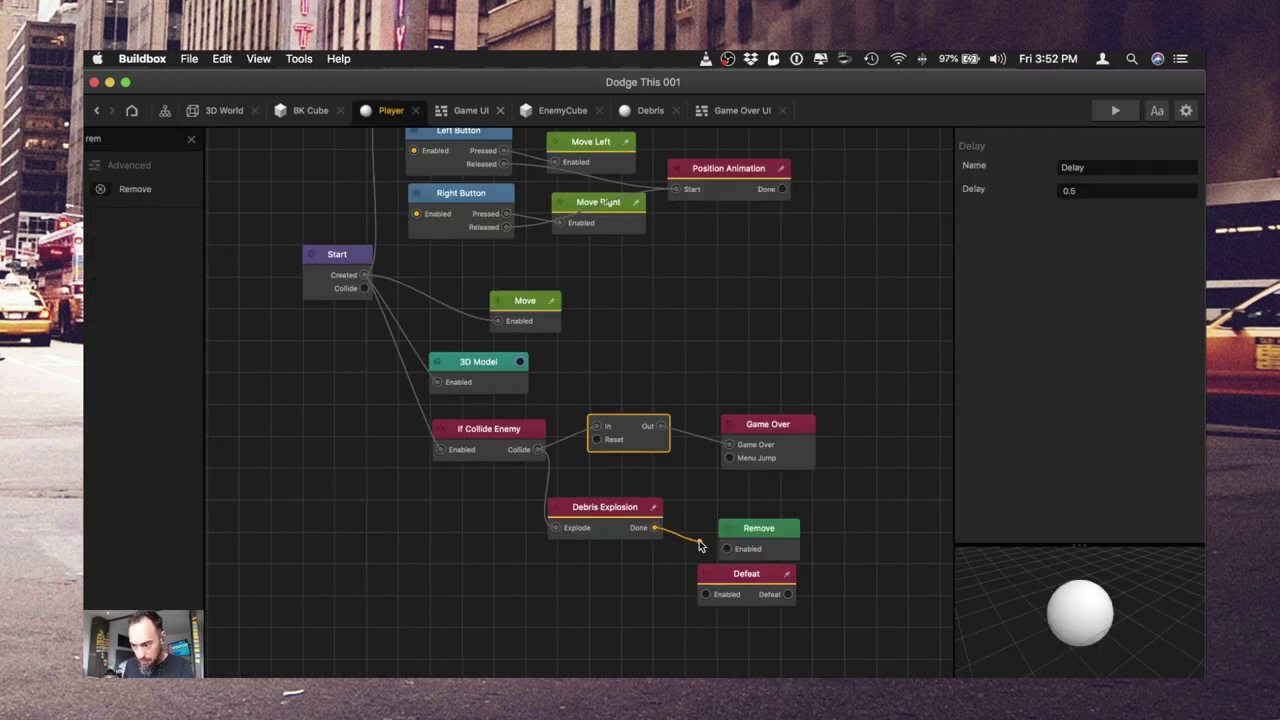
drag(773, 540, 781, 530)
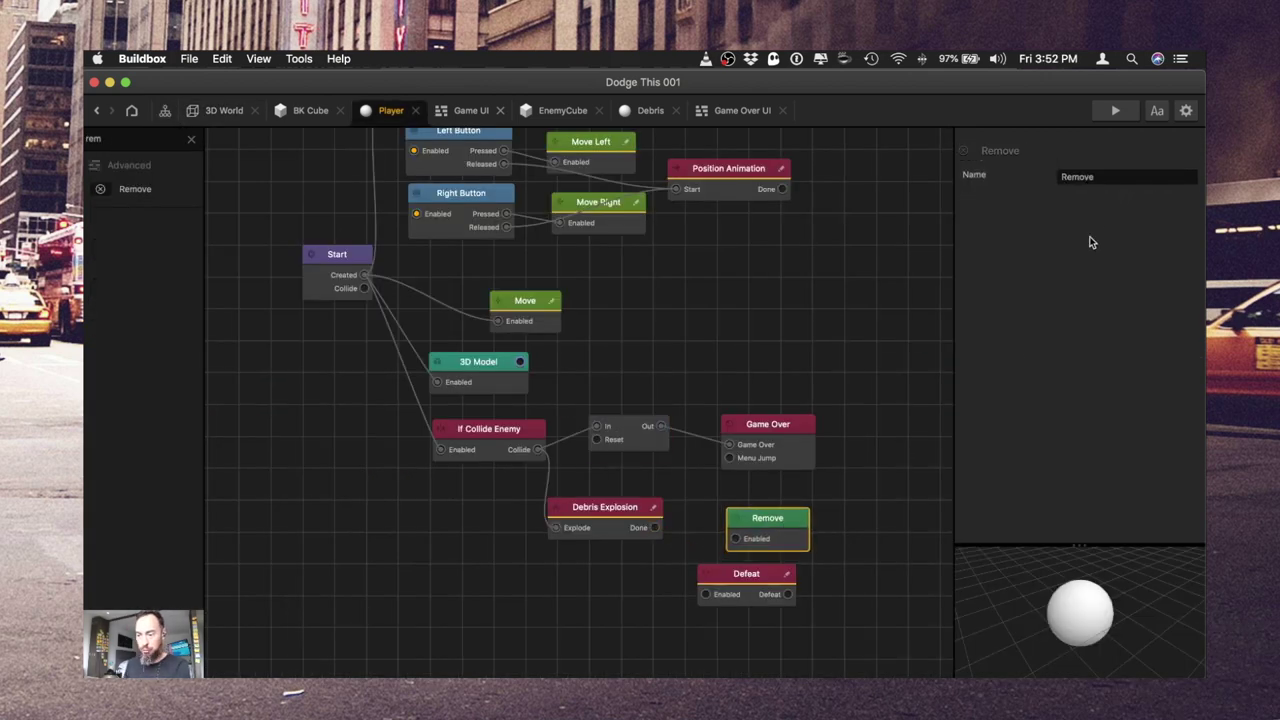
click(1116, 112)
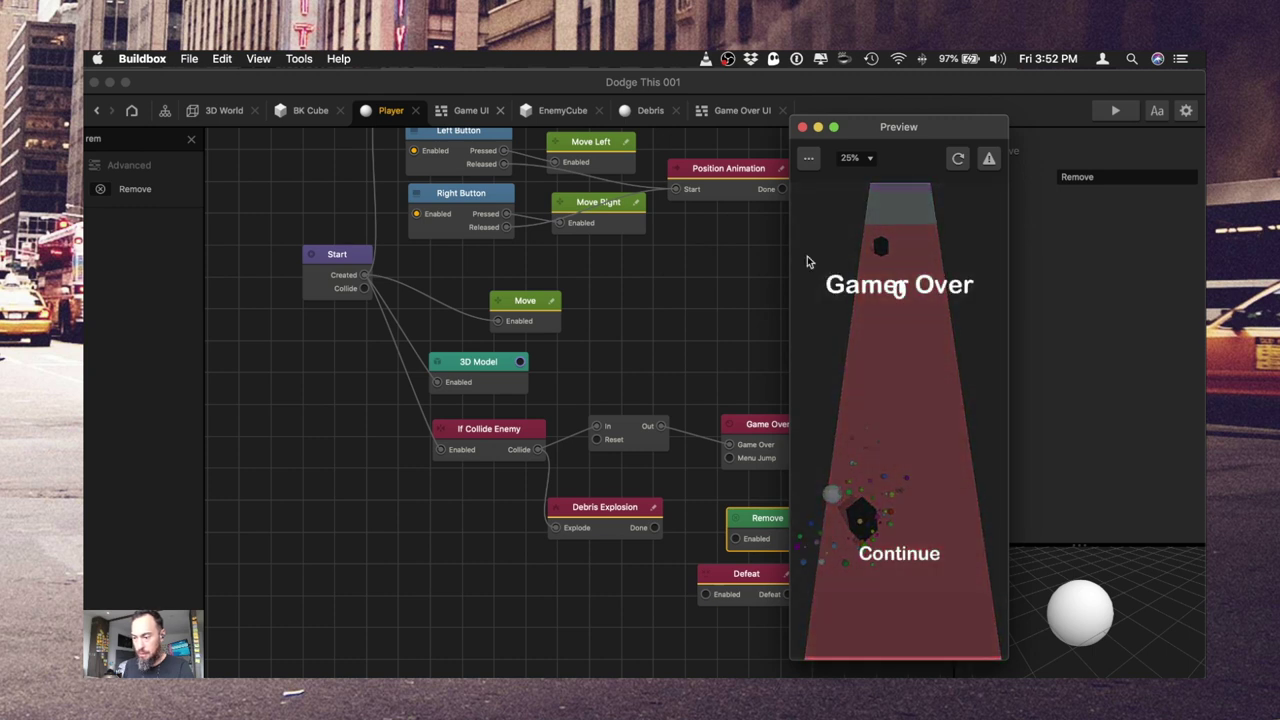
click(802, 127)
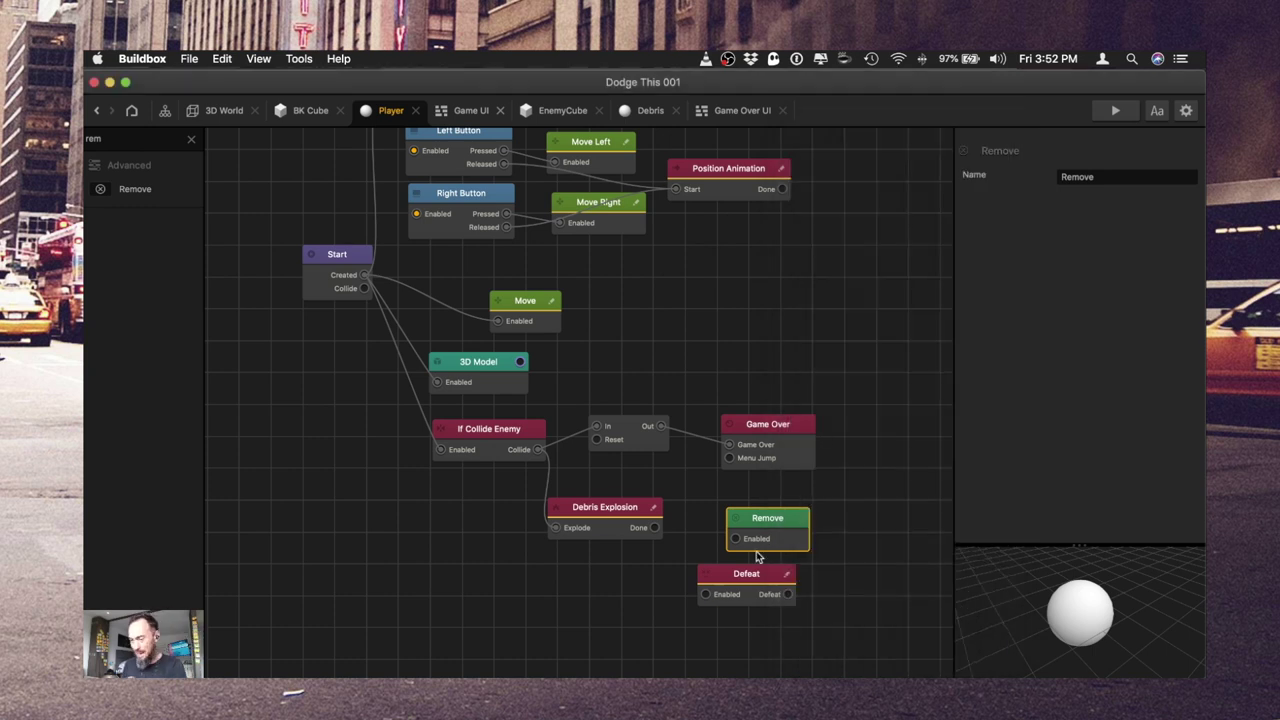
click(712, 590)
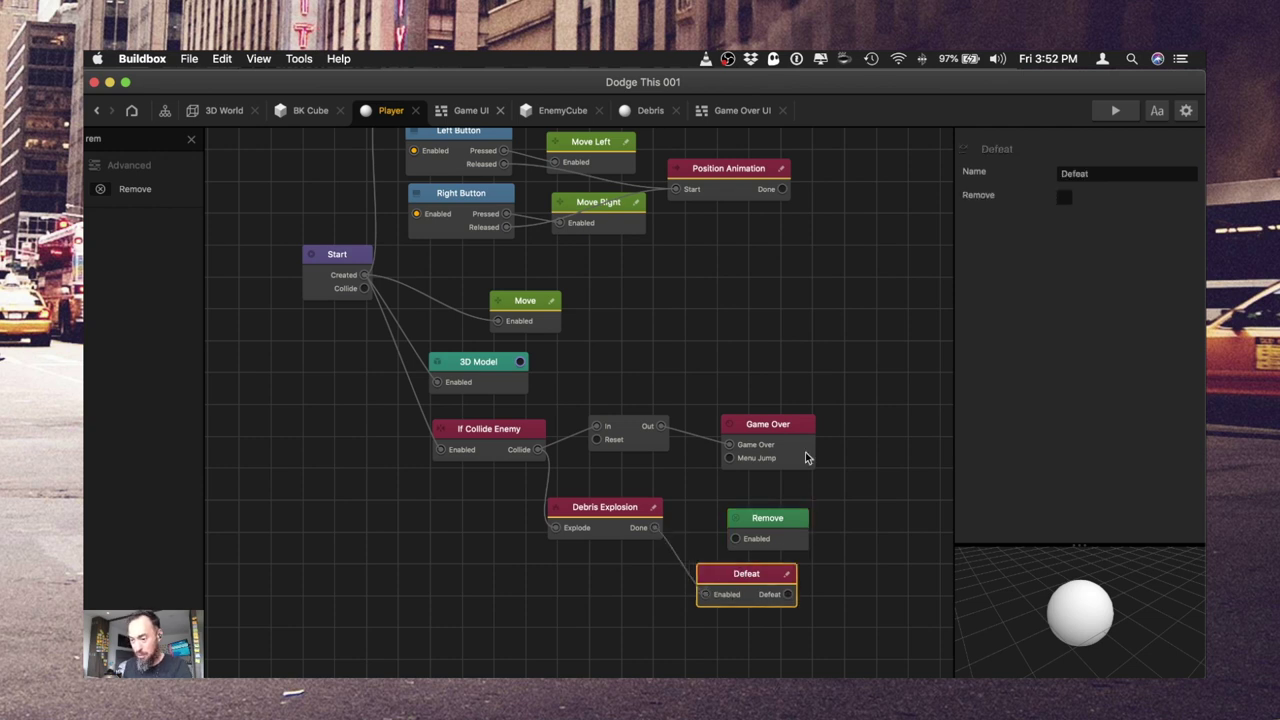
click(1115, 111)
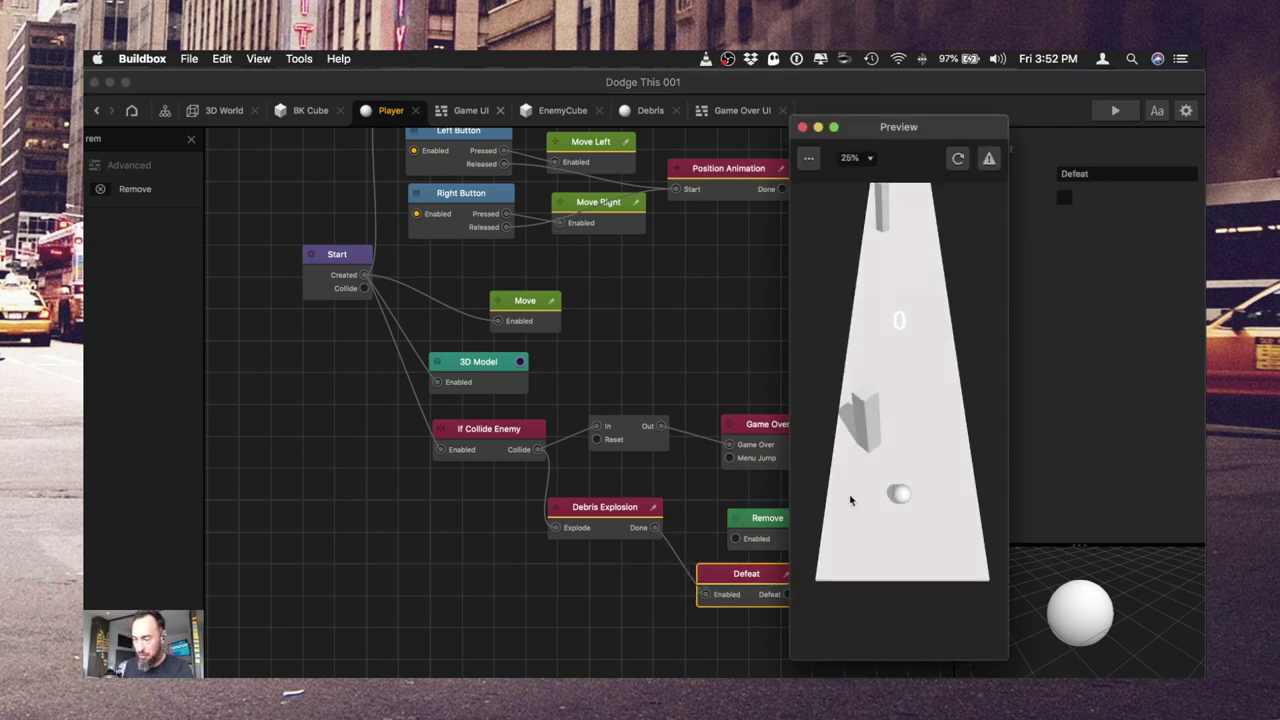
click(802, 127)
- Move the Defeat node slightly further from Debris Explosion and delete the Remove node above it
drag(746, 585, 768, 597)
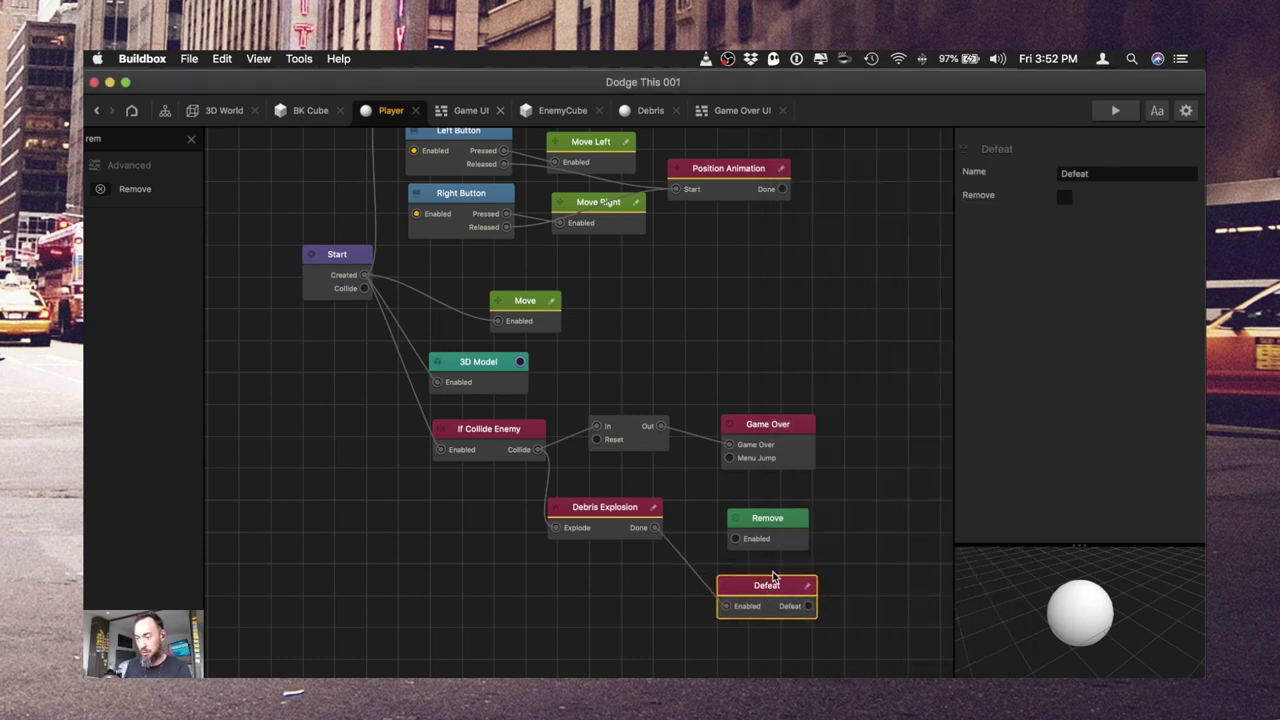
click(776, 527)
key(BackSpace)
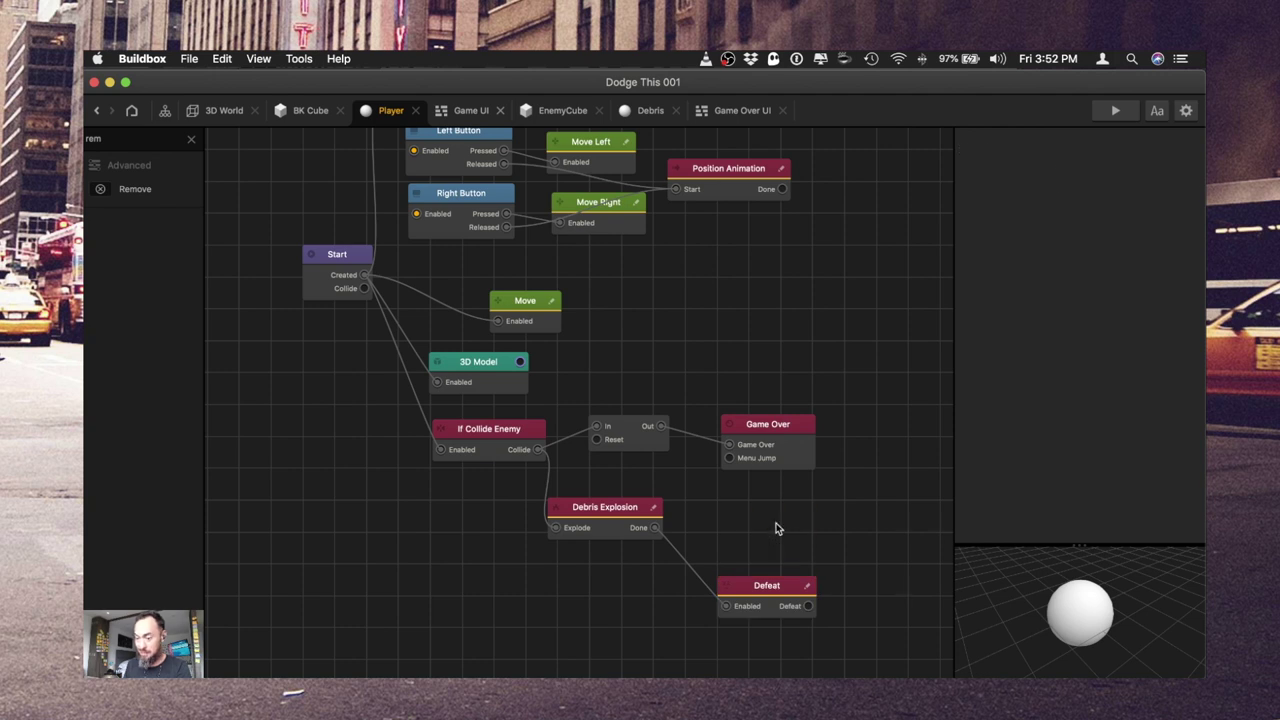
- Enable the Remove option of the Defeat node, preview the game, and save the project
click(770, 589)
click(1113, 116)
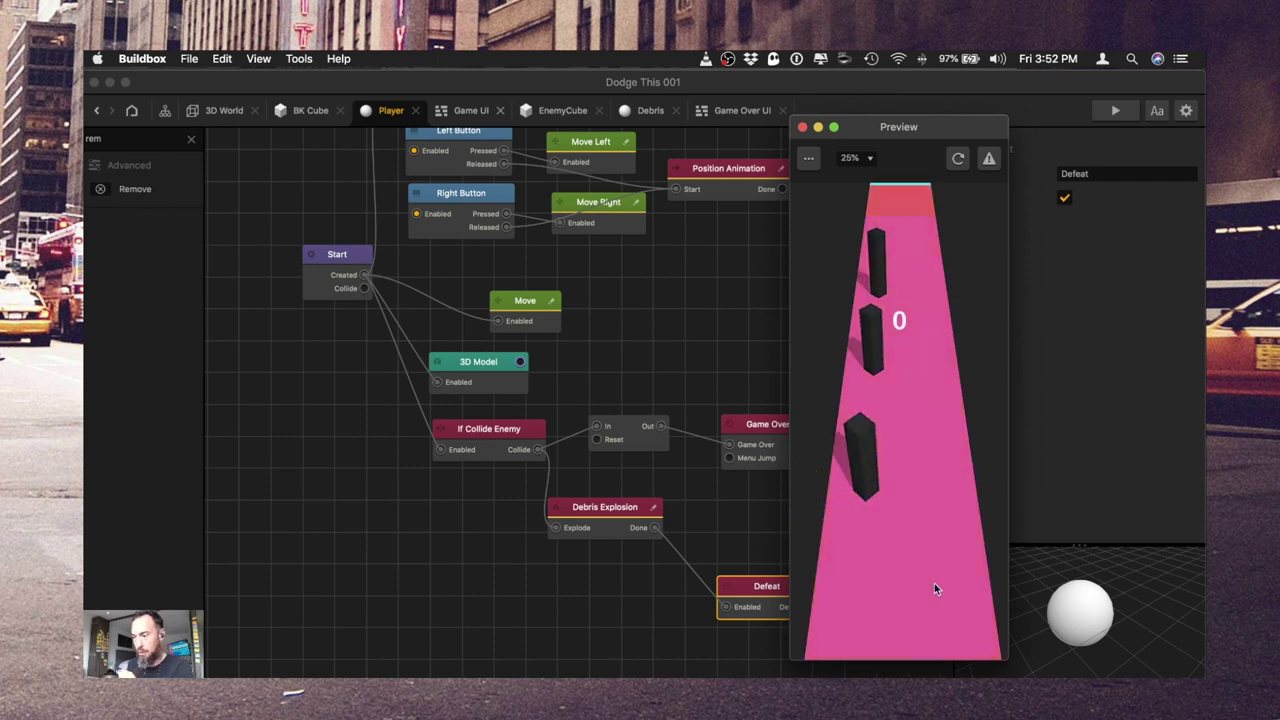
click(802, 128)
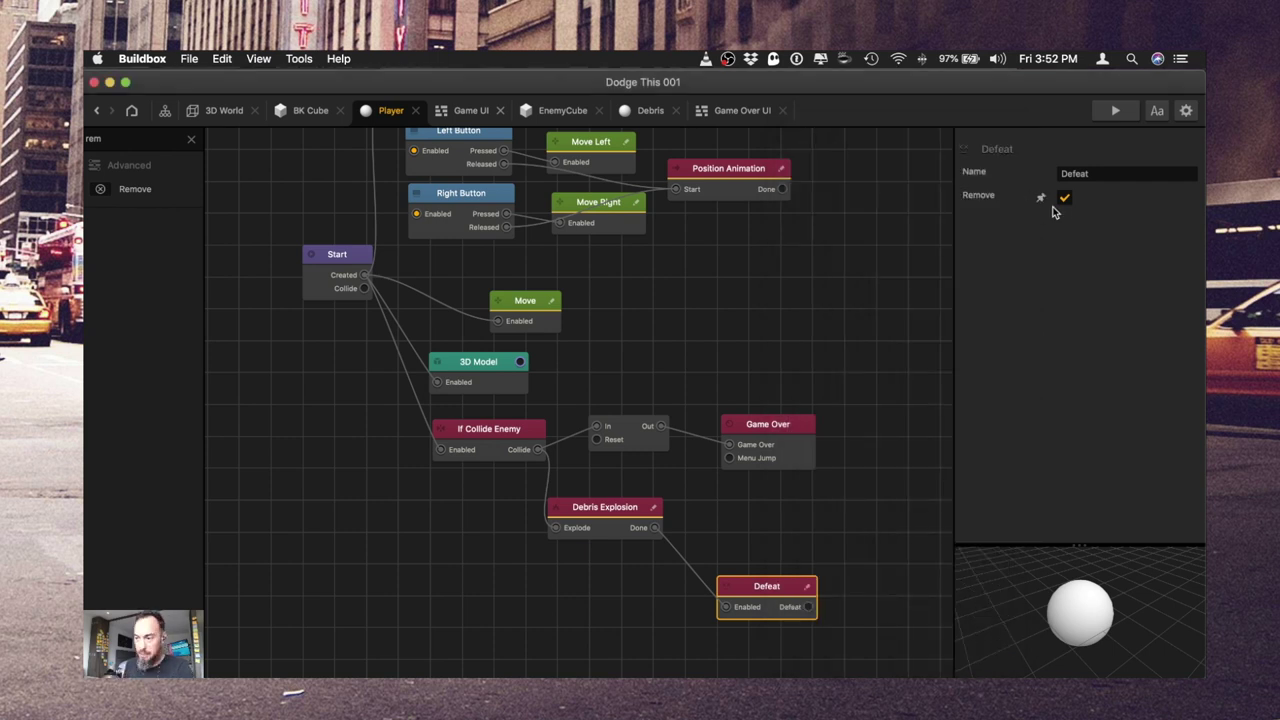
key(super+s)
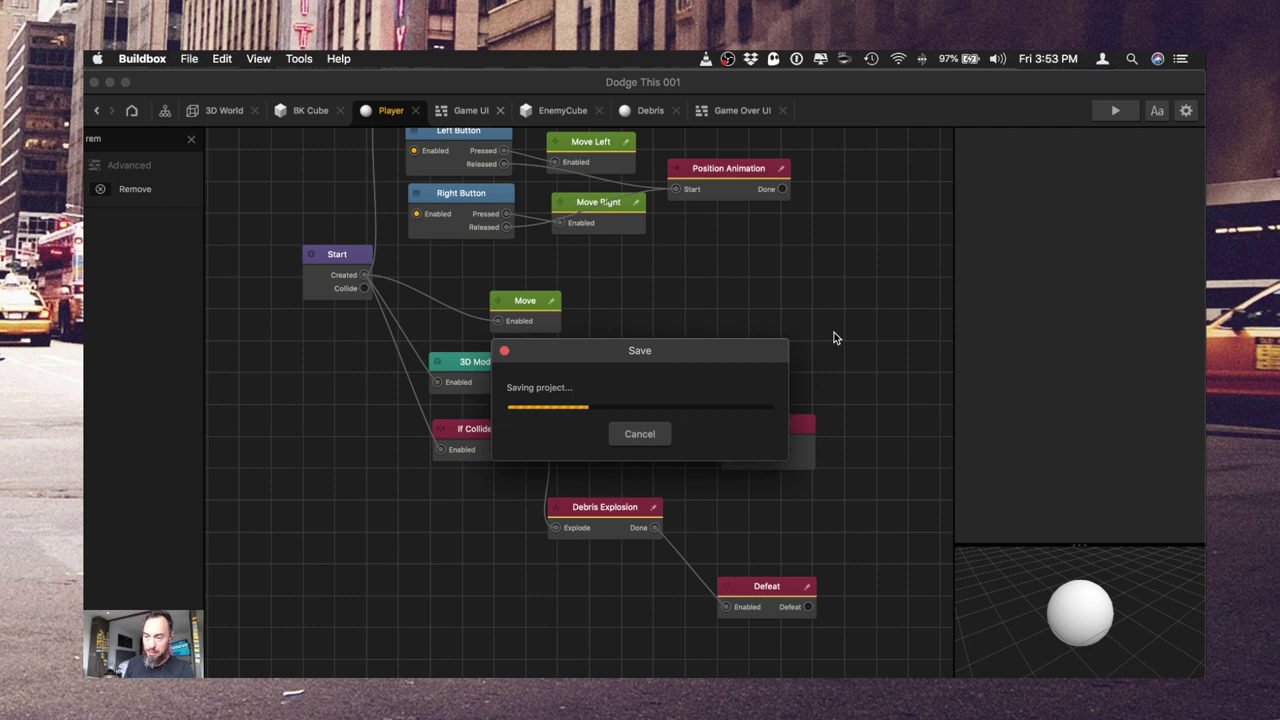
- Copy the EnemyCube from level section 2 of the 3D World into level section 3 and move it near the platform's middle
click(283, 111)
click(266, 111)
click(327, 662)
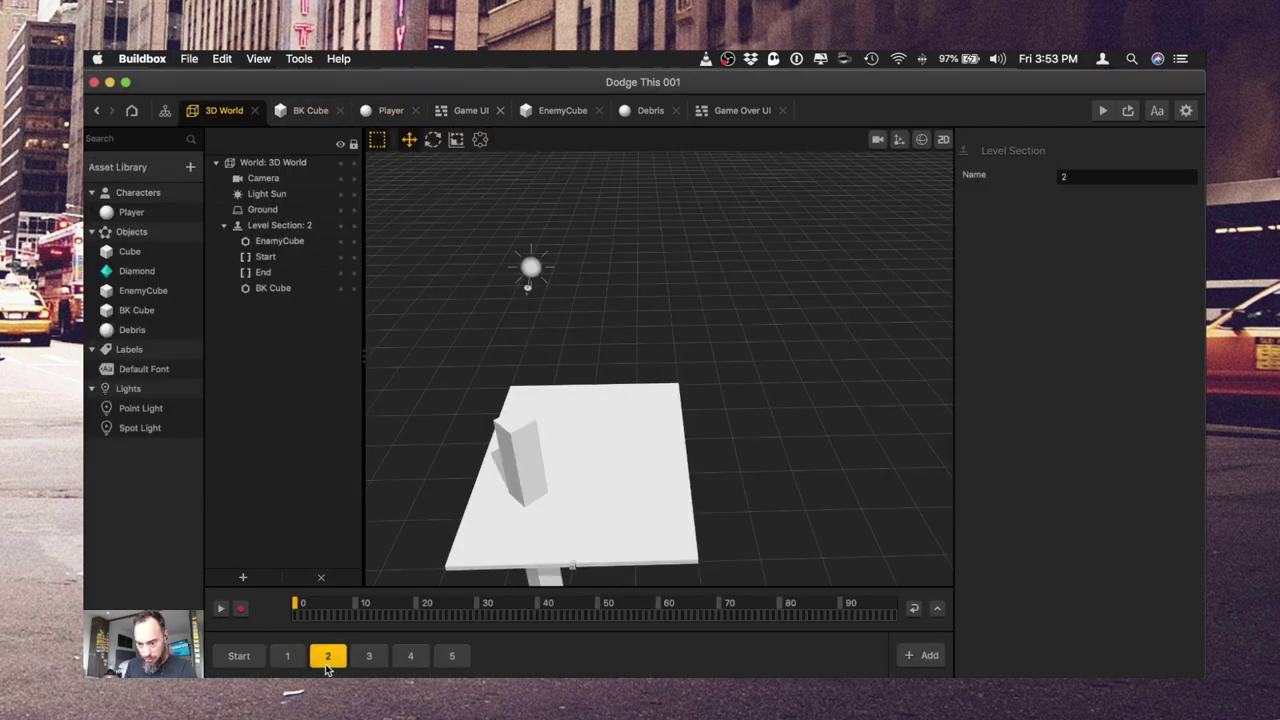
click(527, 430)
scroll(535, 451, down, 5)
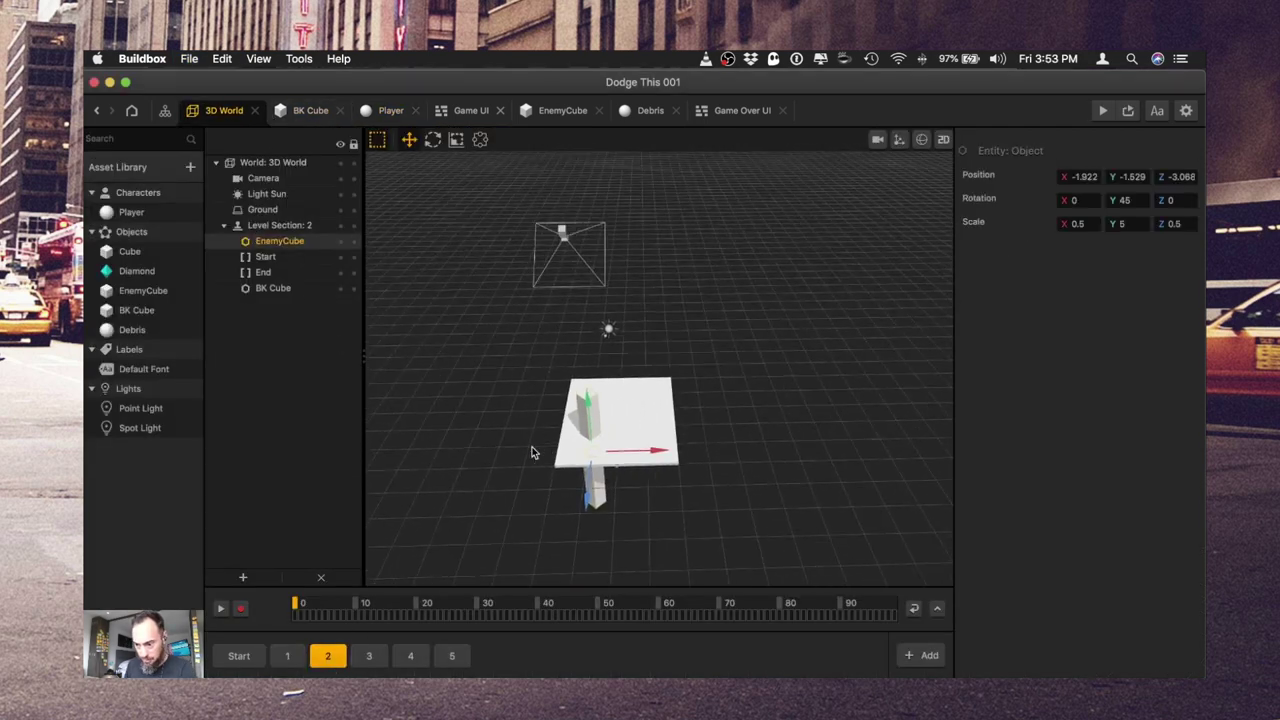
click(374, 660)
key(super+v)
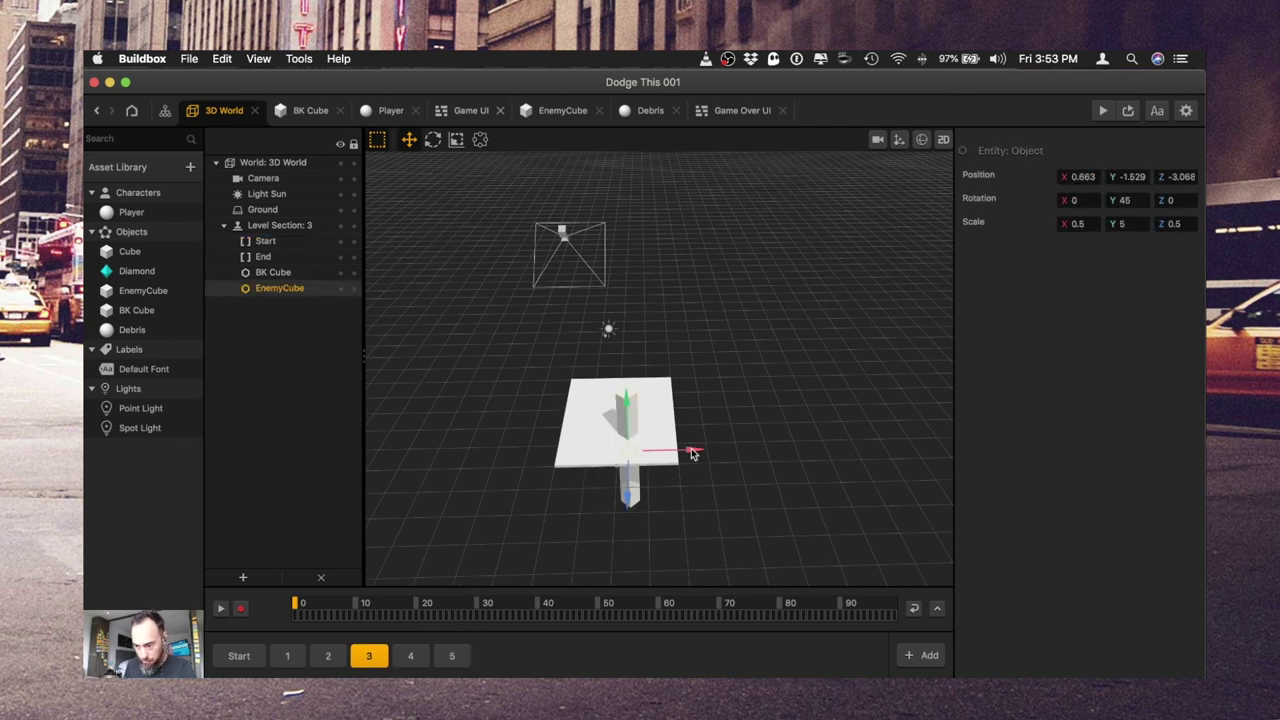
drag(694, 450, 686, 455)
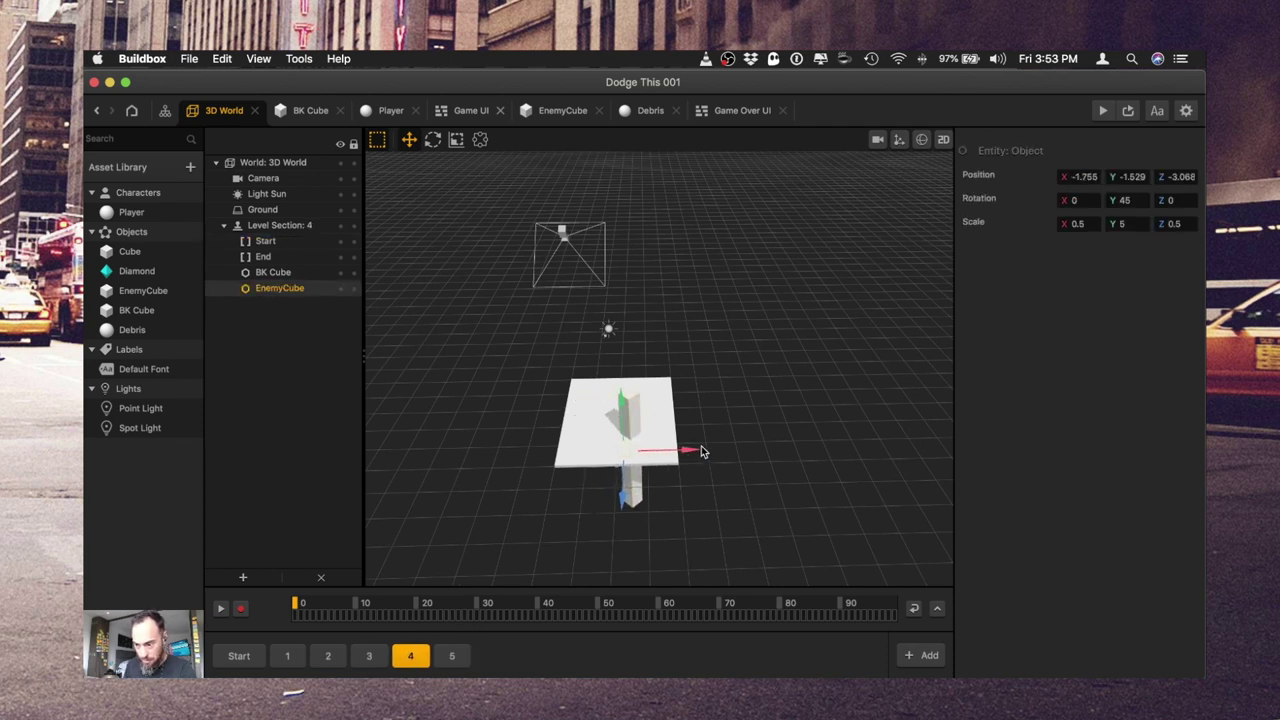
- Place EnemyCube copies in level section 4 at X about 2.83 and in level section 5 at the platform's far left corner
drag(701, 452, 727, 446)
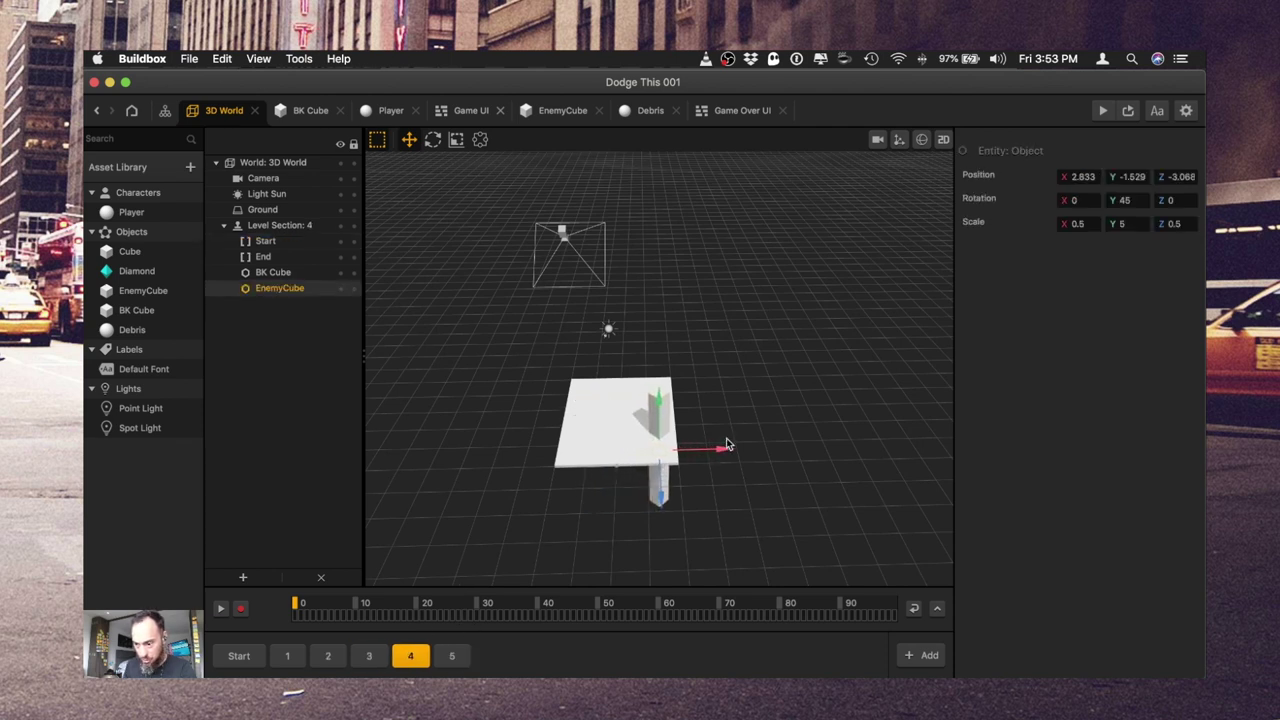
click(452, 656)
drag(595, 467, 647, 425)
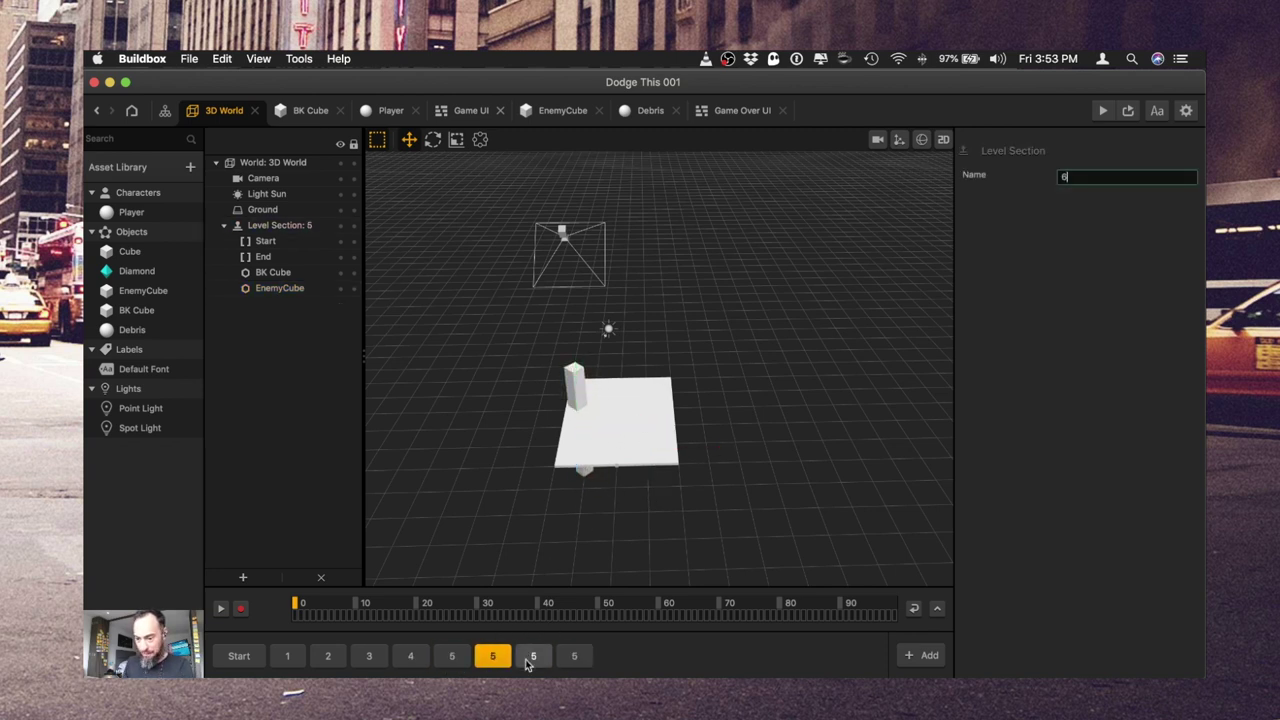
- Name the three duplicates of level section 5 as 6, 7 and 8
click(527, 657)
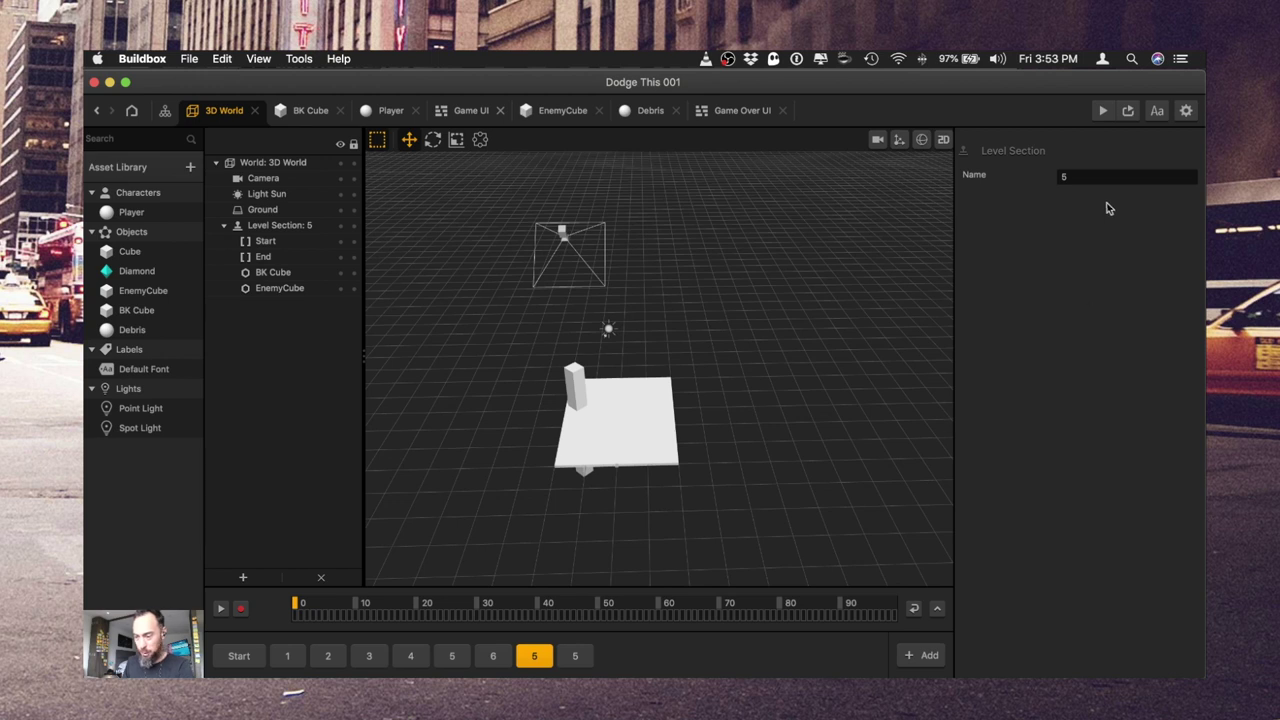
click(1104, 177)
click(571, 651)
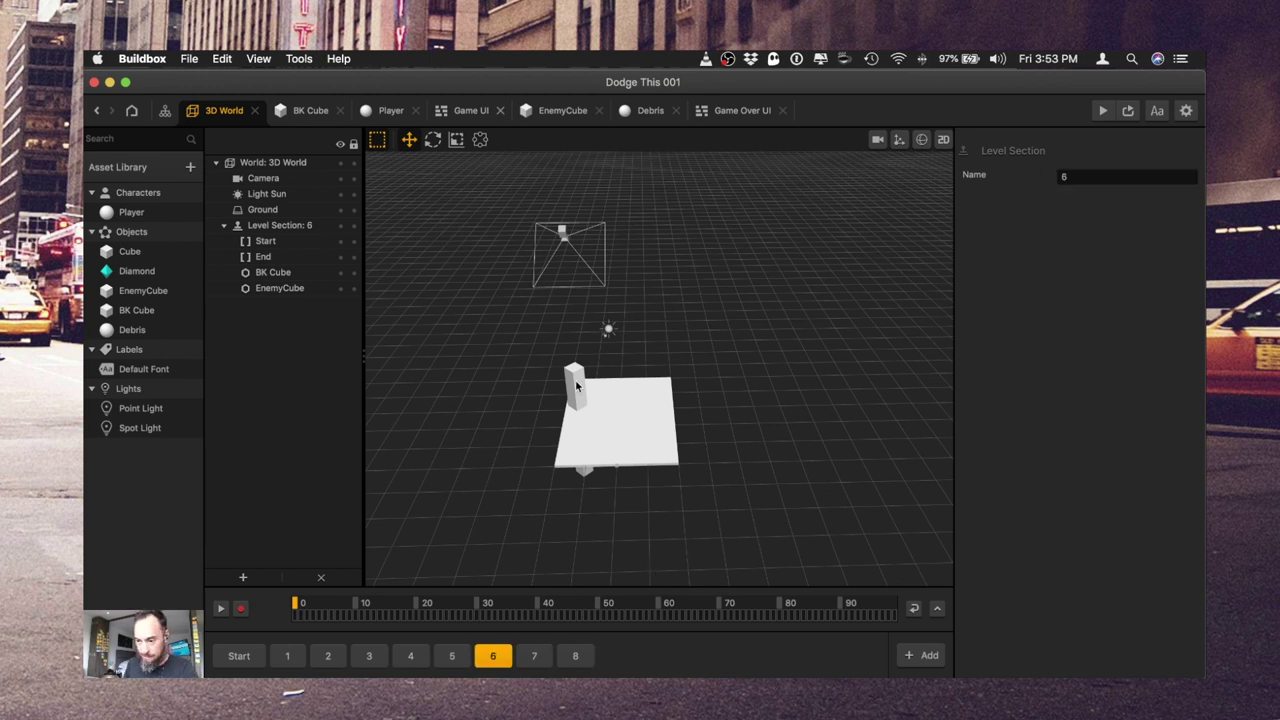
- Move the EnemyCube in level section 6 along X to about 0.44 and save the project
click(575, 380)
drag(650, 423, 692, 420)
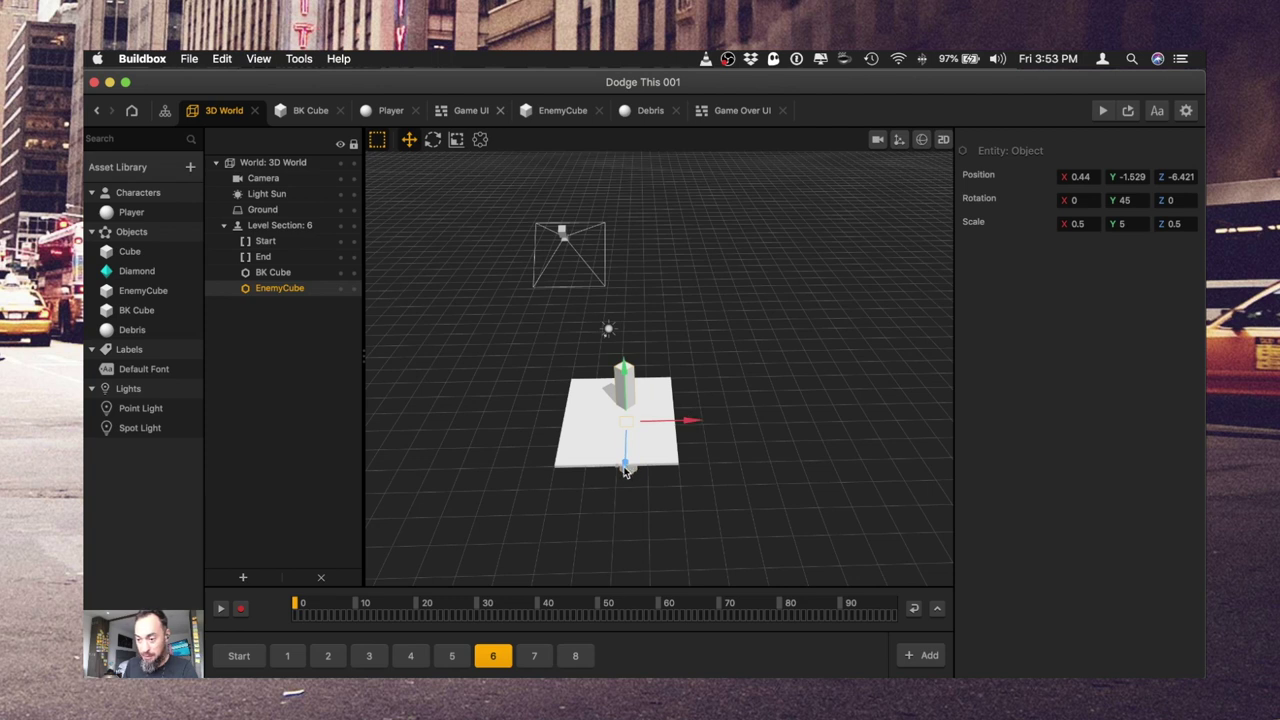
click(697, 540)
key(super+s)
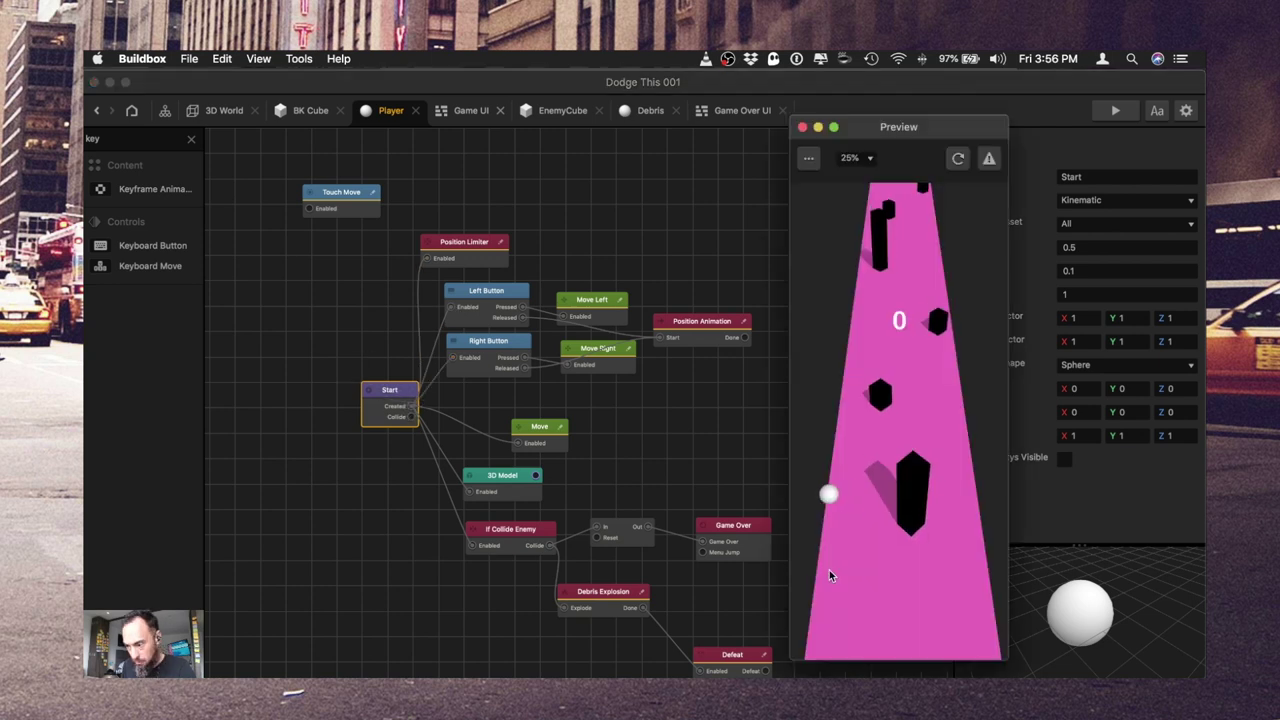
- Test the game by steering the ball left and right between the enemies, and review the Player's Move node settings
key(Right)
key(Left)
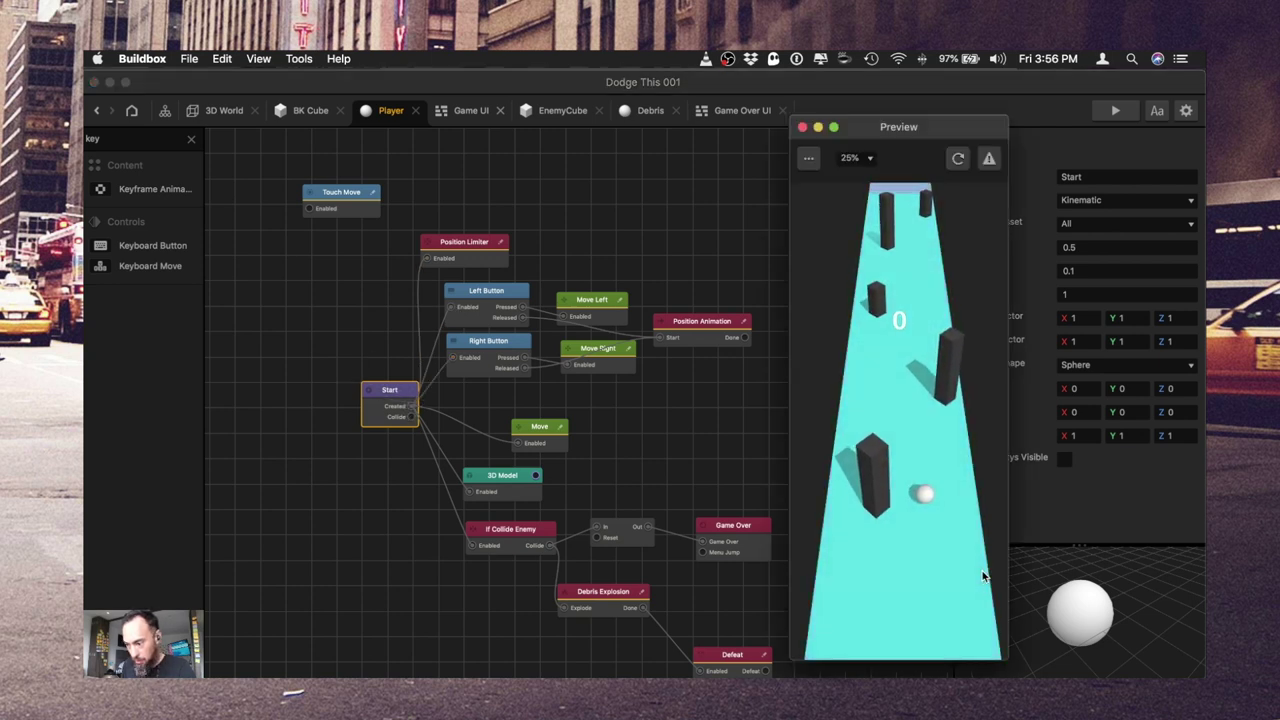
click(802, 127)
click(544, 441)
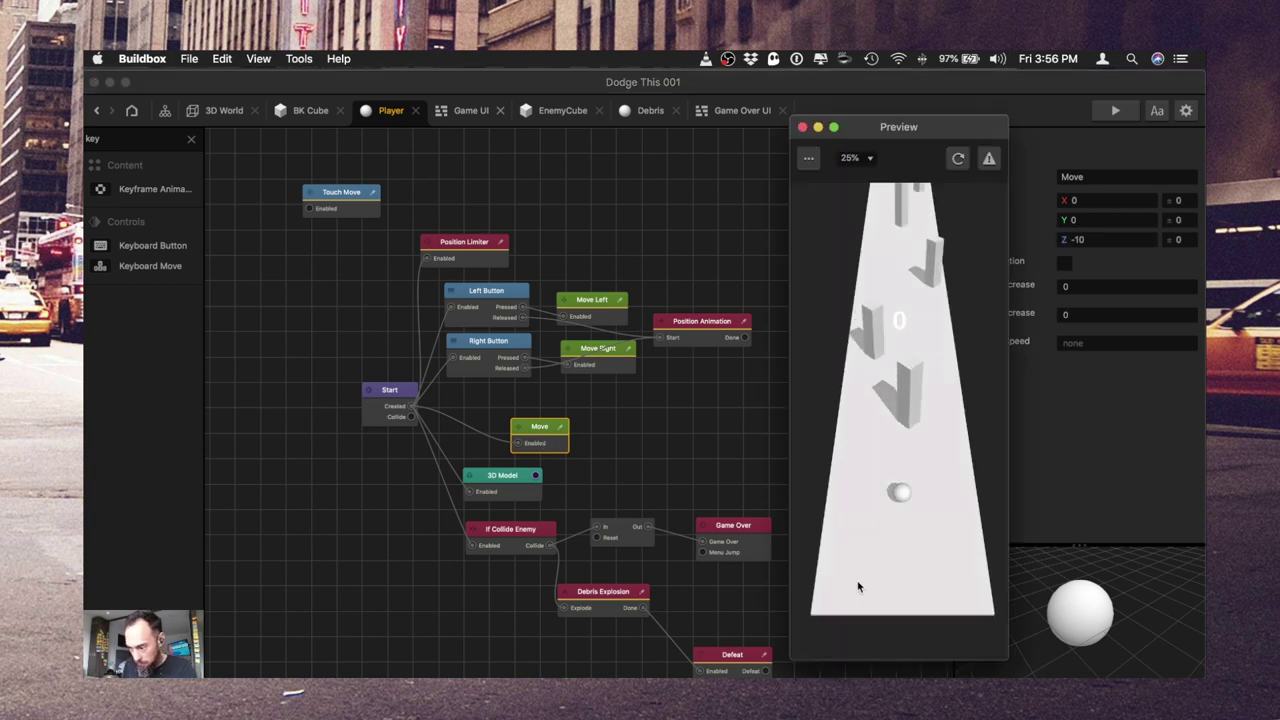
key(Left)
key(Right)
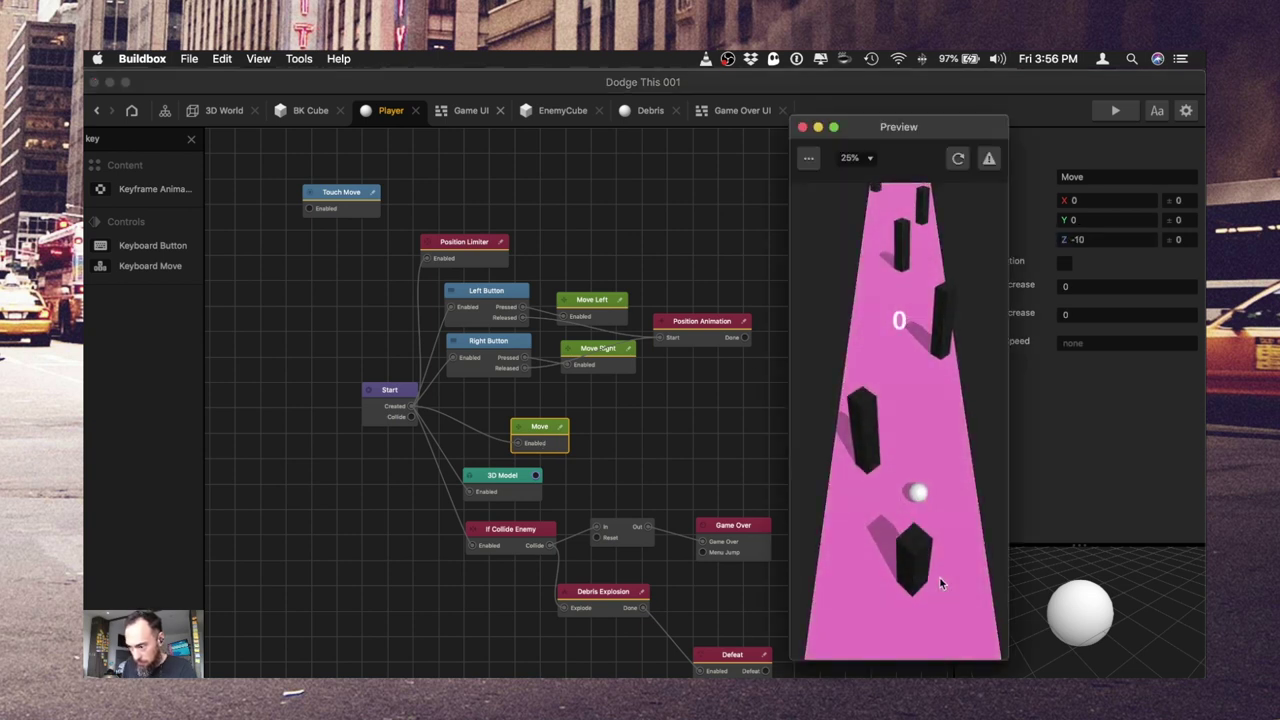
click(801, 127)
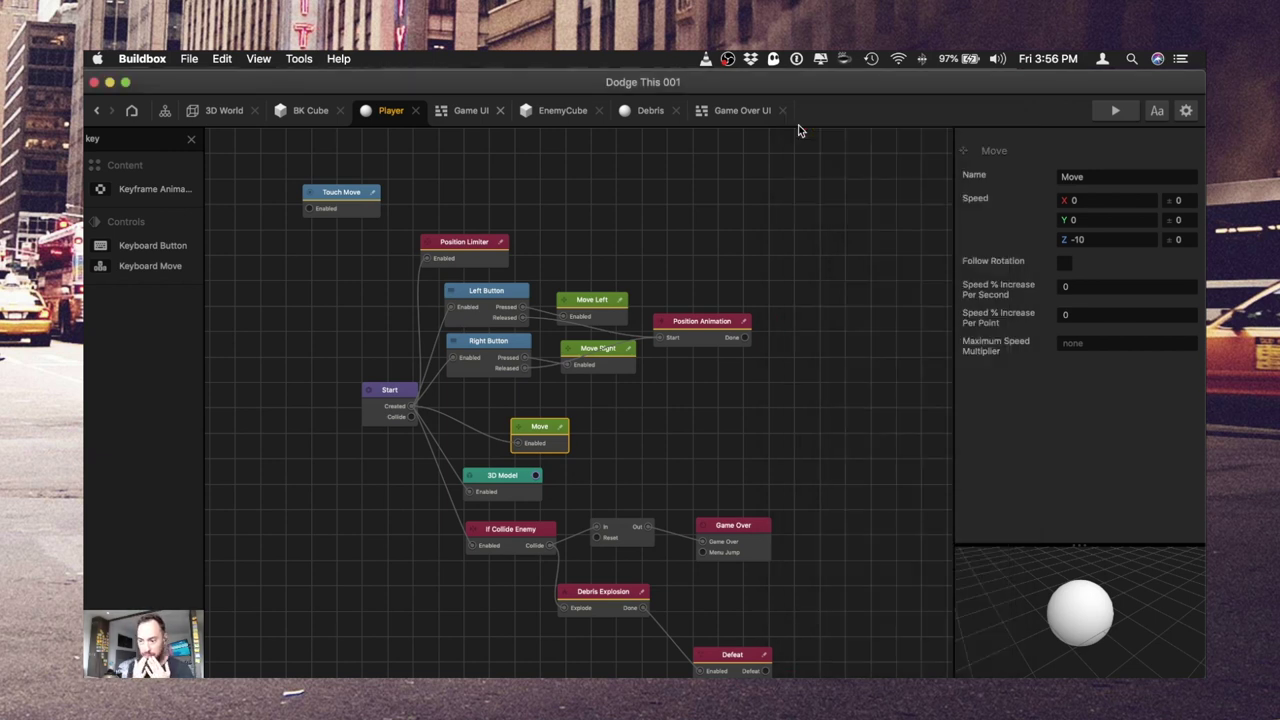
- Change the color of the Player's 3D Model to yellow and preview the game
click(510, 476)
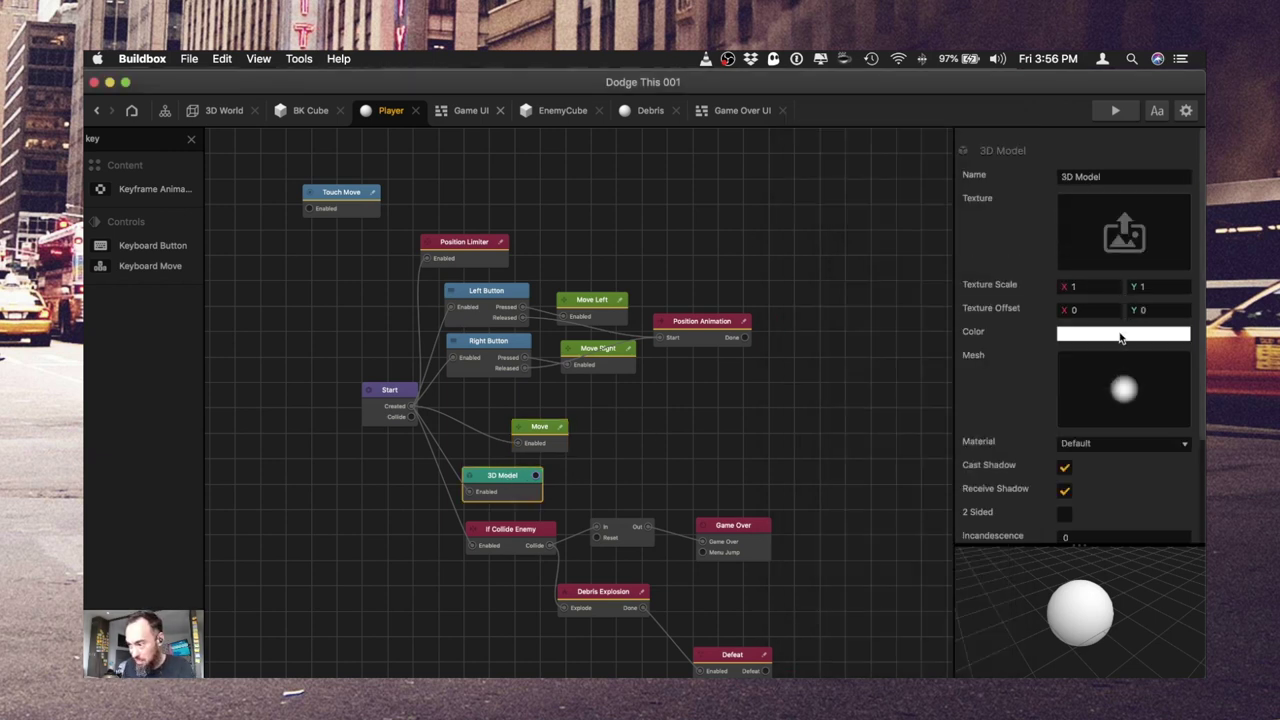
click(1121, 338)
click(772, 372)
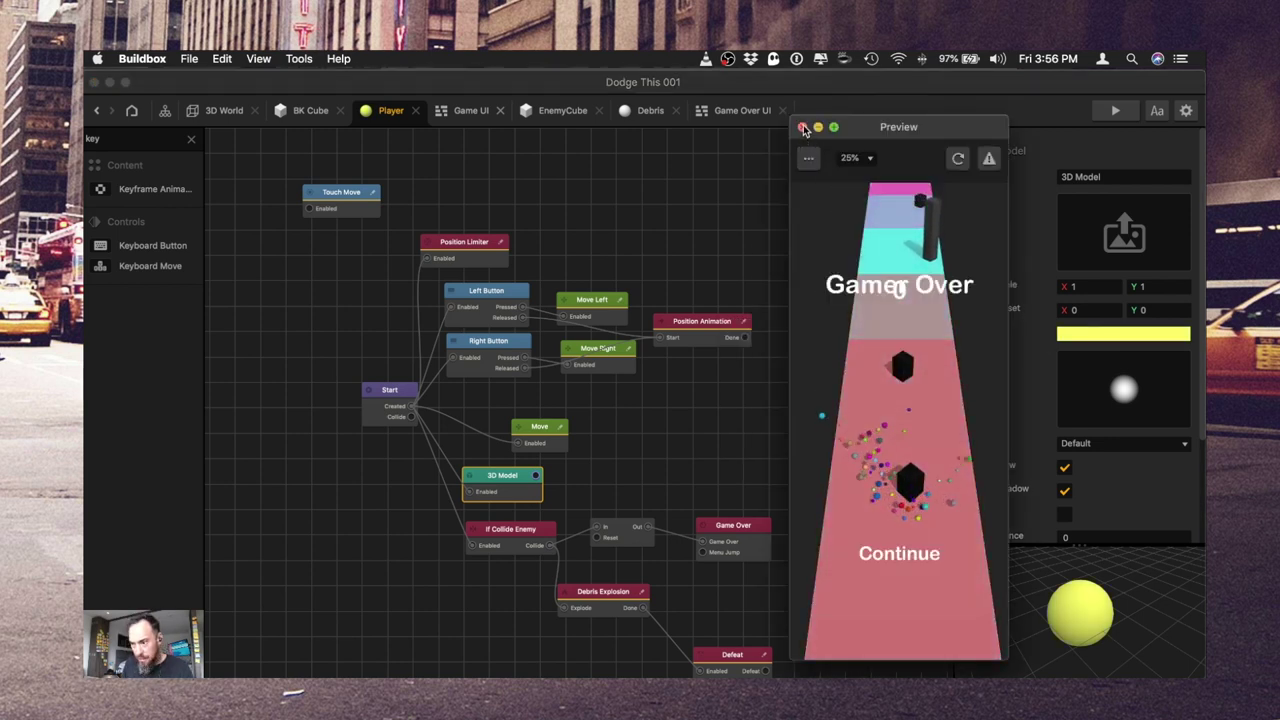
click(801, 127)
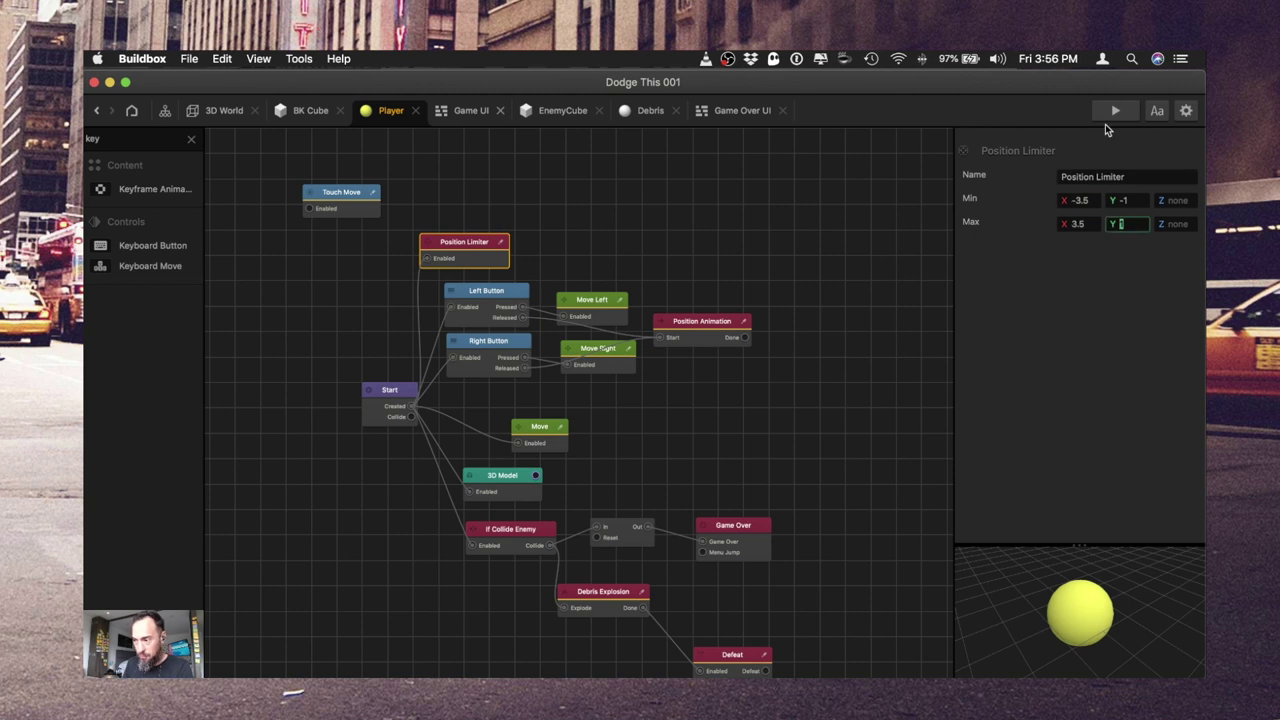
- Set the Position Limiter's X range to -3.5 minimum and 3.5 maximum, preview the game, and save the project
click(1112, 114)
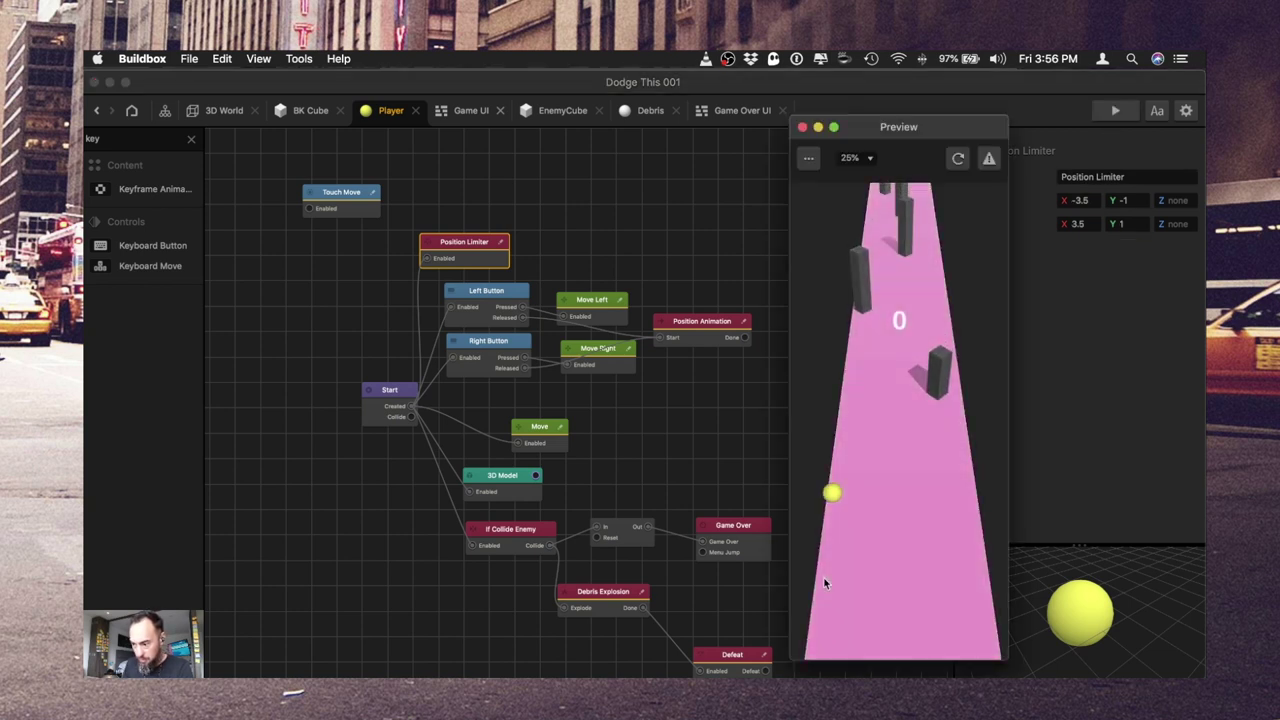
click(801, 127)
click(719, 385)
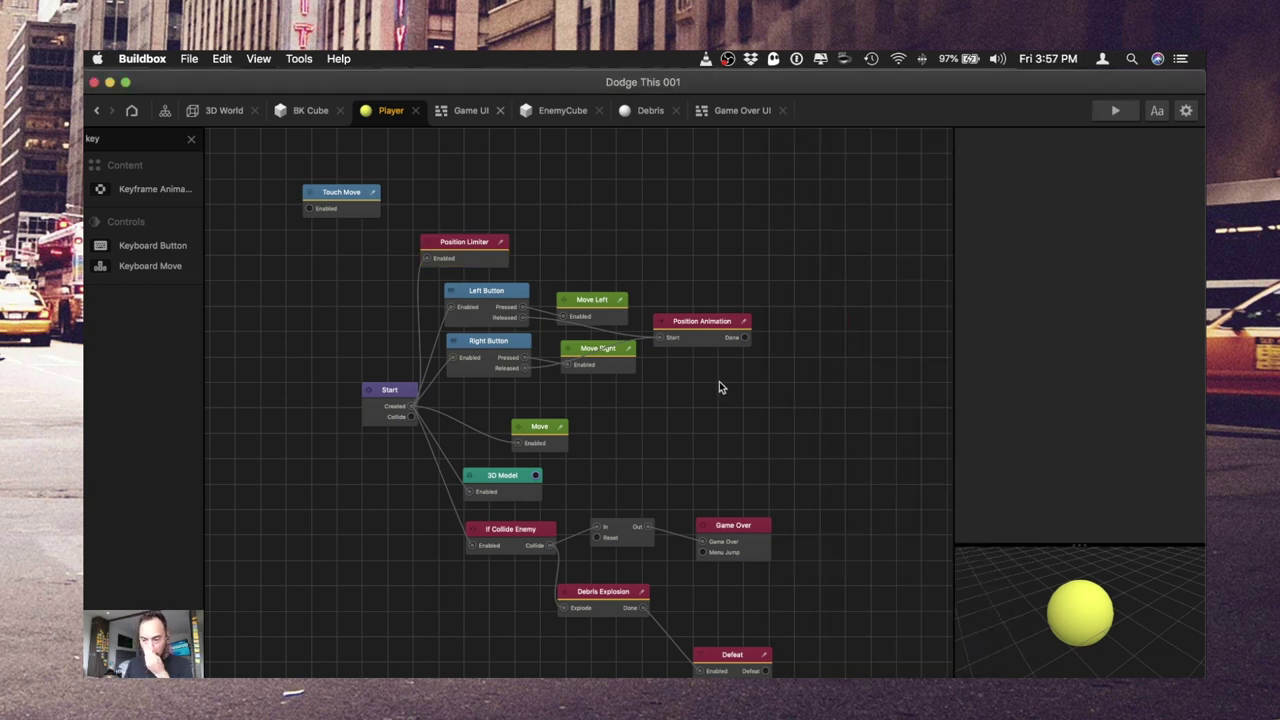
click(191, 139)
key(super+s)
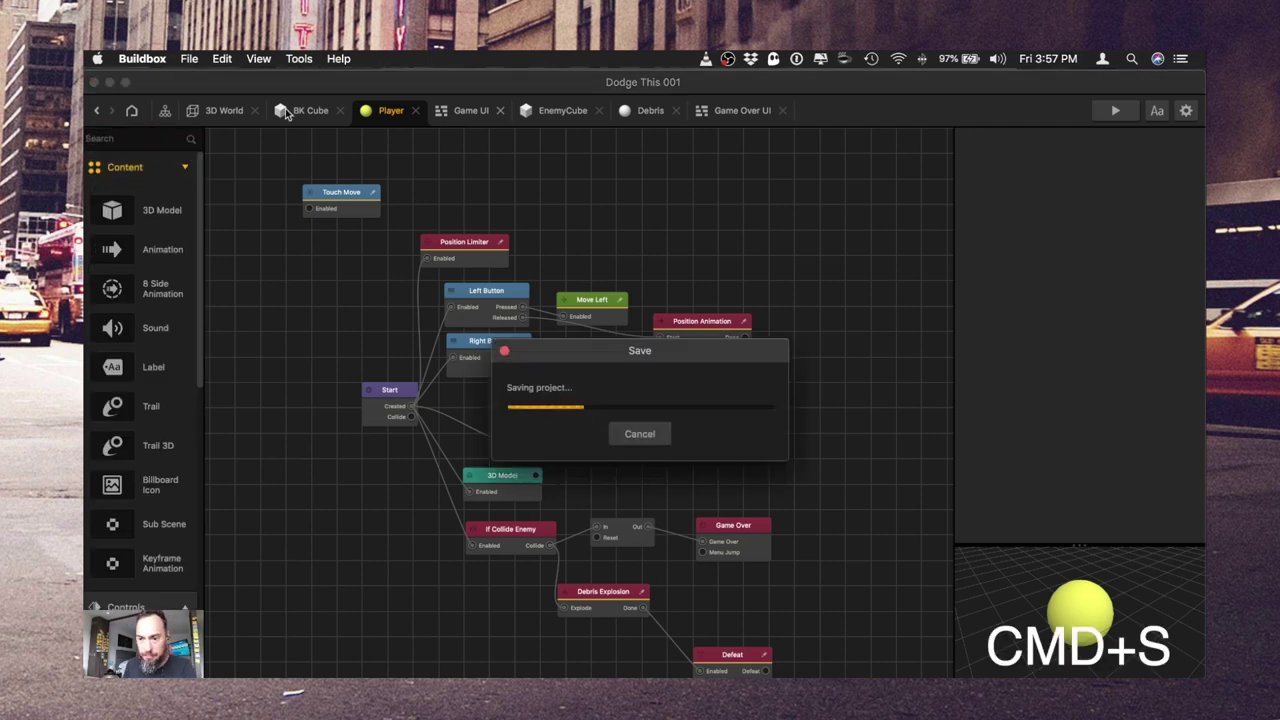
- Add the Deep Fly asset to the 3D World's asset library and open its node map
click(224, 110)
scroll(745, 406, down, 3)
scroll(745, 406, up, 3)
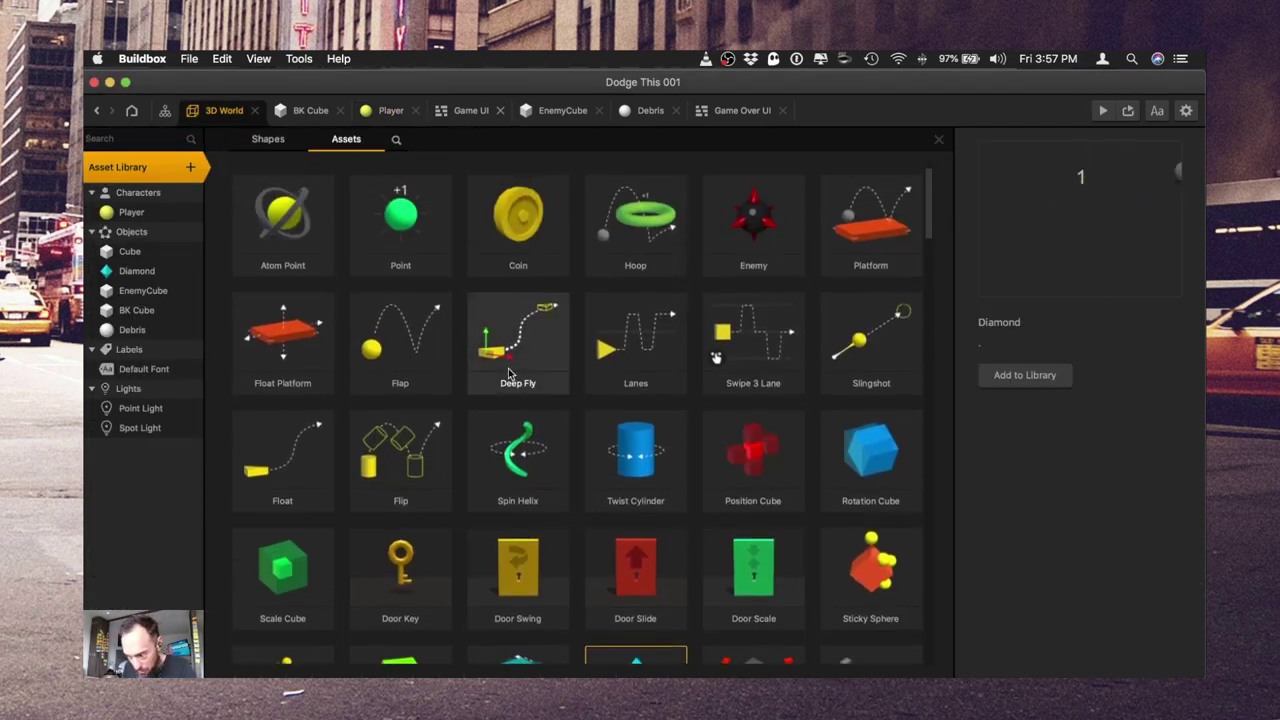
double_click(503, 357)
drag(333, 415, 132, 350)
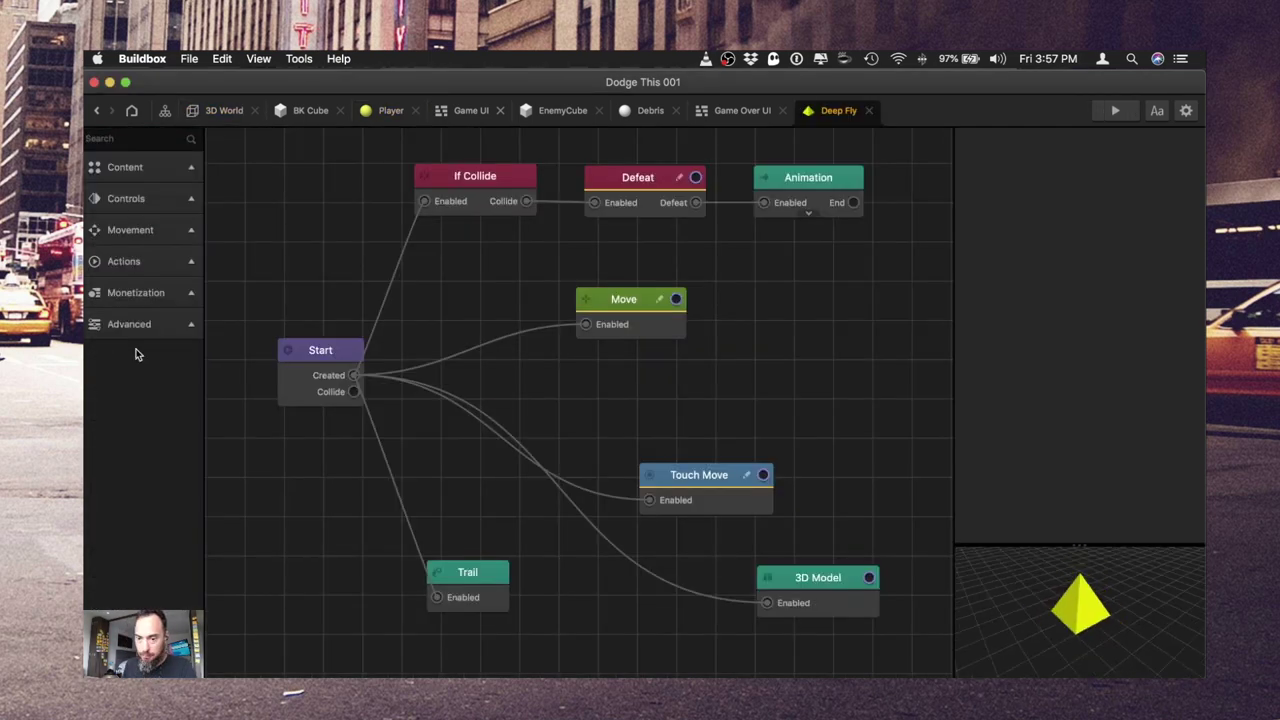
- Copy the Animation node from the Deep Fly node map into the Player's node map and preview the game
click(490, 530)
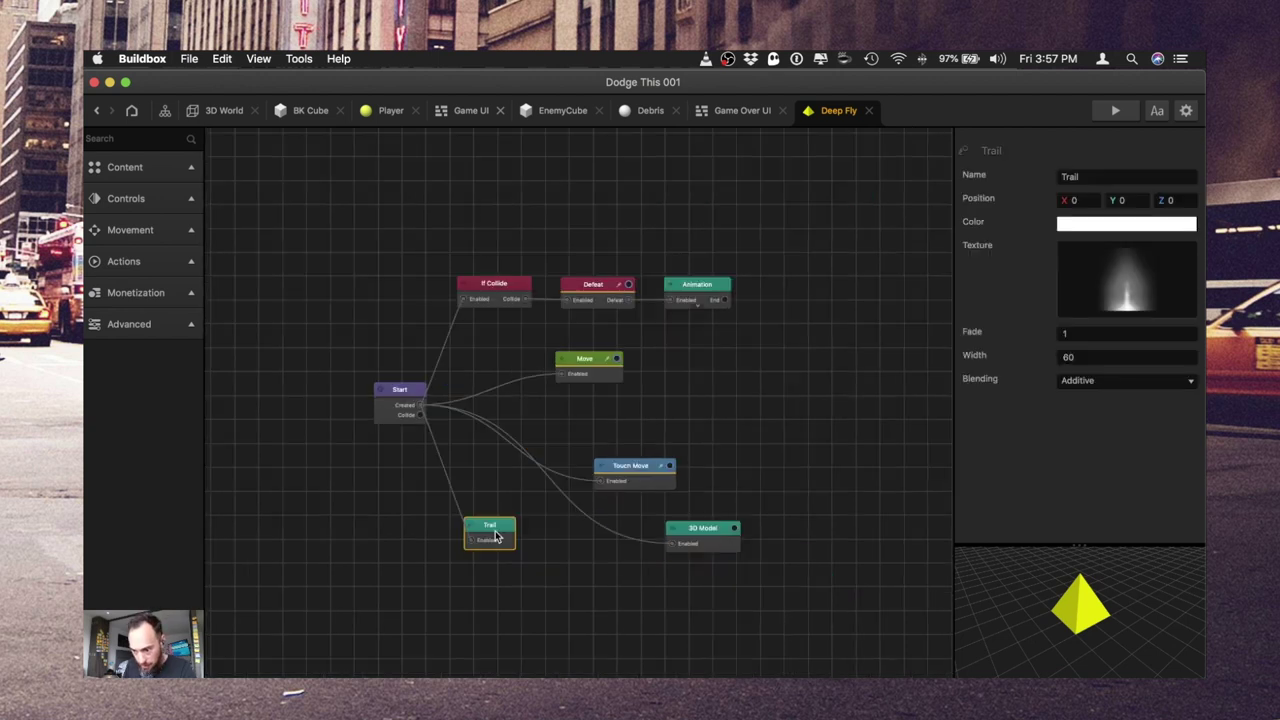
click(718, 288)
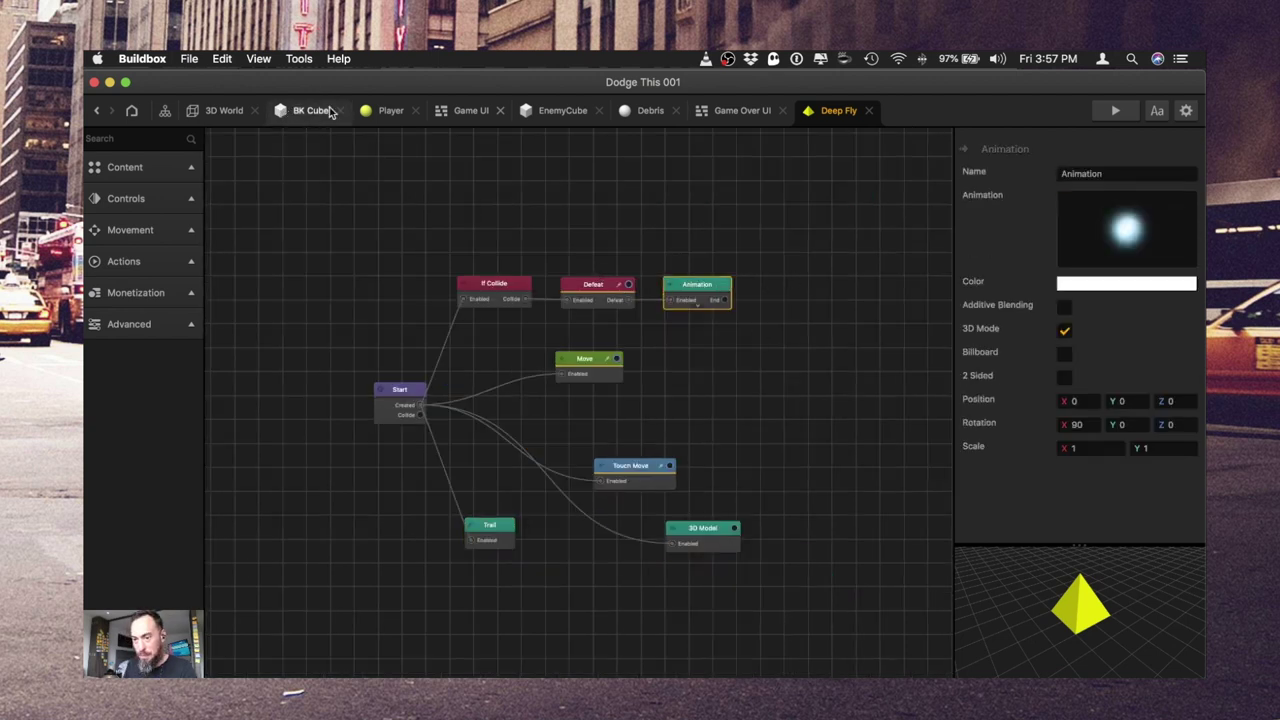
click(378, 111)
key(super+v)
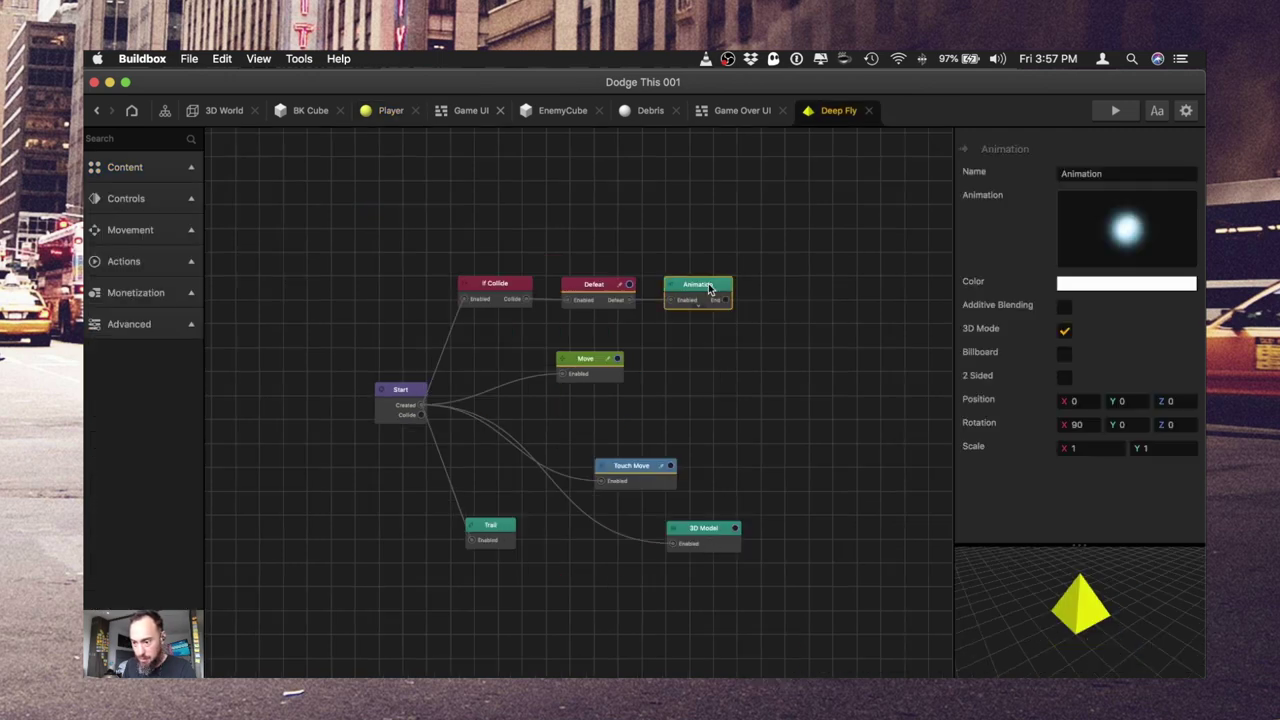
click(380, 111)
key(super+v)
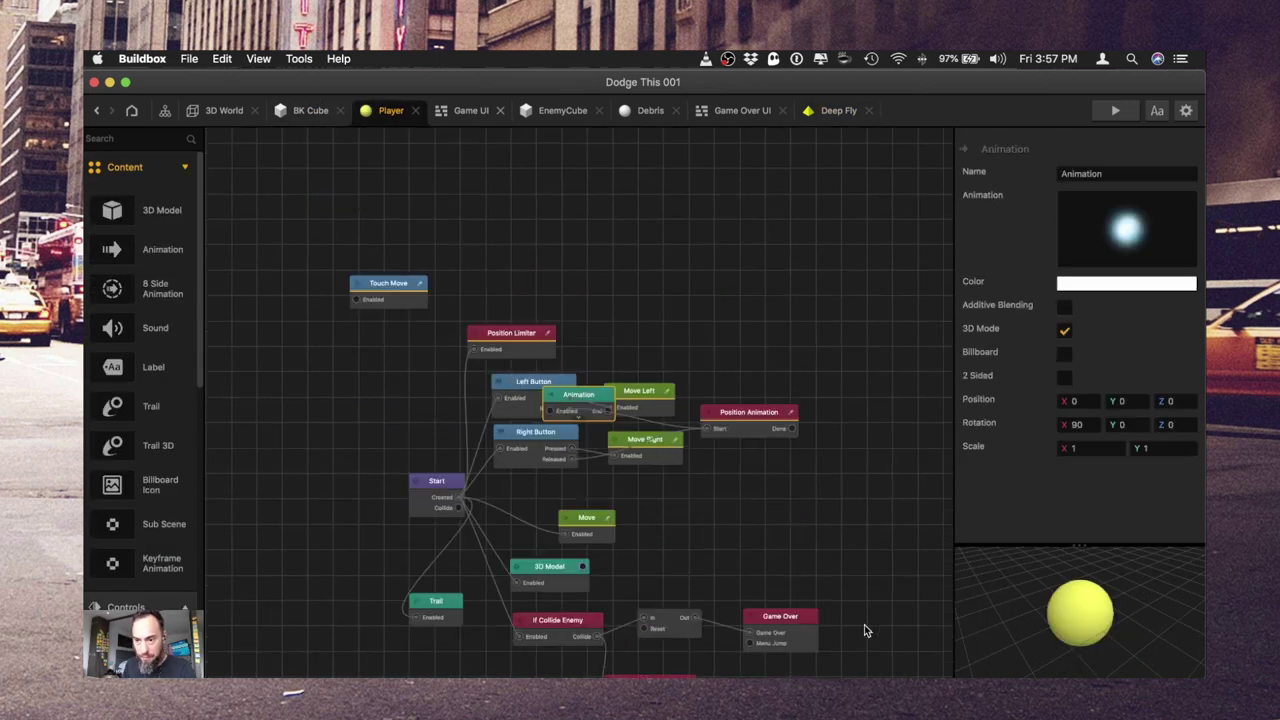
click(1115, 110)
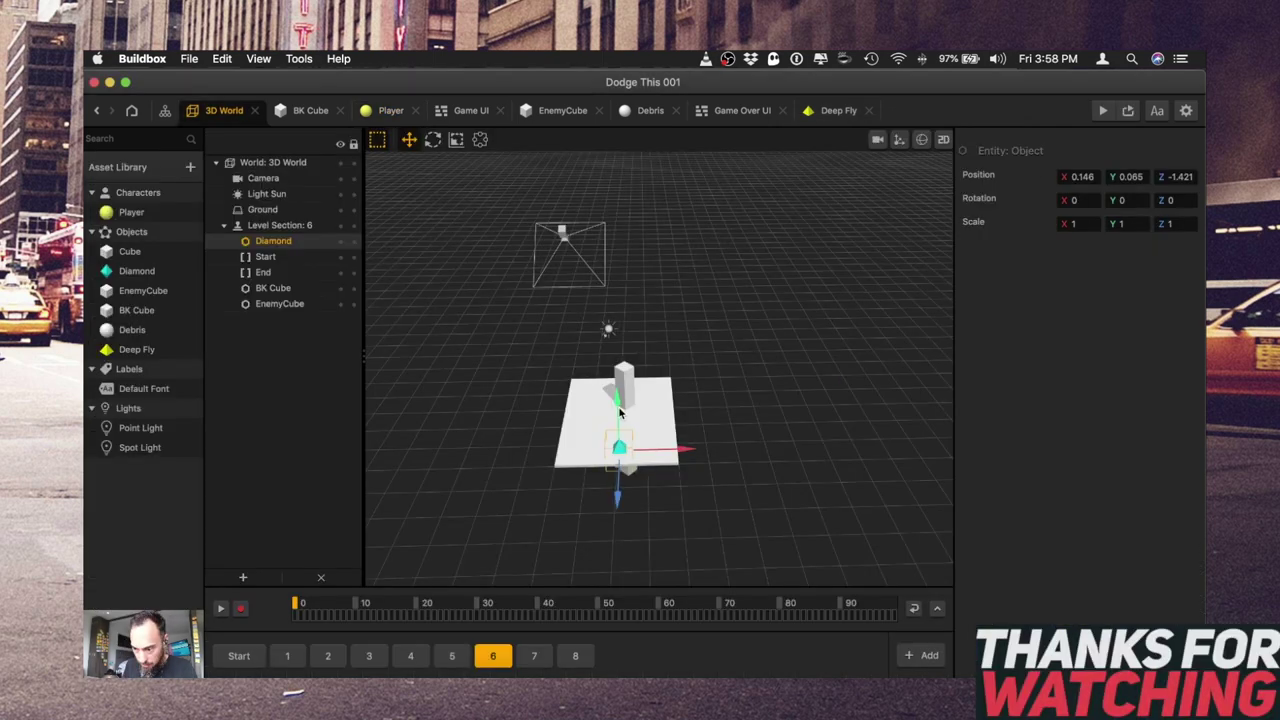
- Raise the Diamond in level section 6 to a Y position of about 2.4 and scale it to .75 on all axes
drag(617, 381, 617, 369)
click(1080, 223)
text(.75)
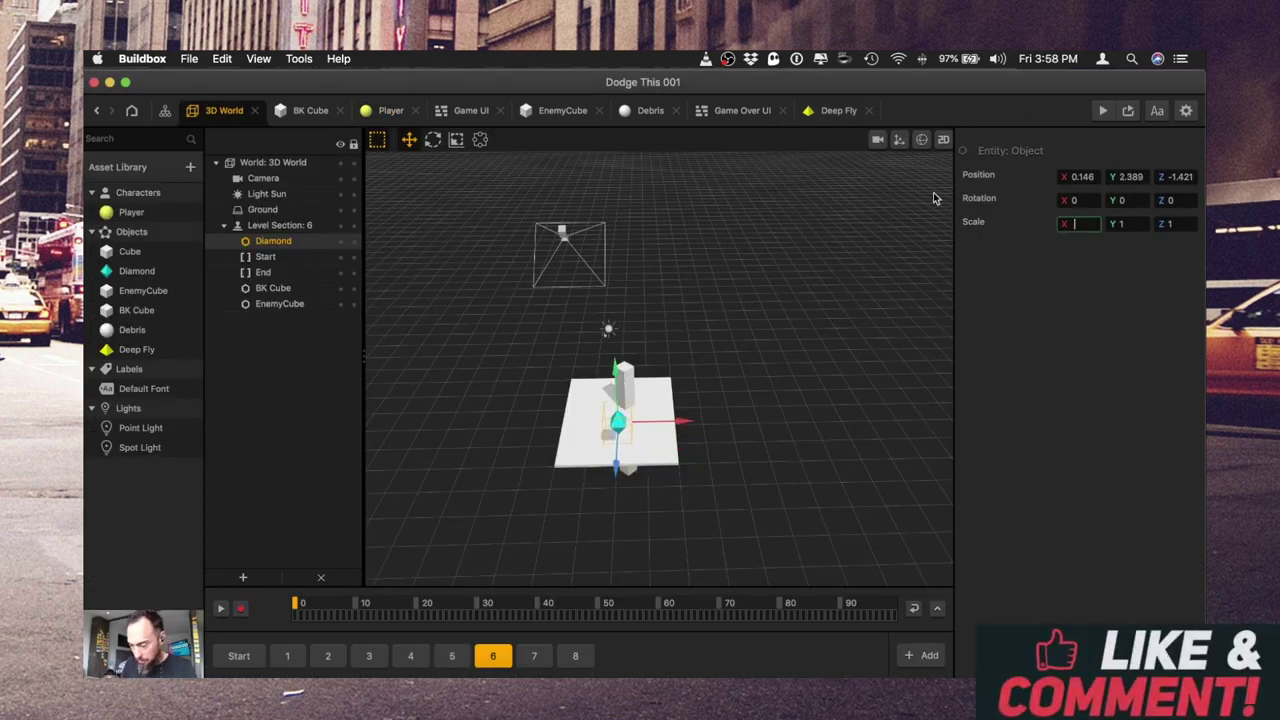
key(Return)
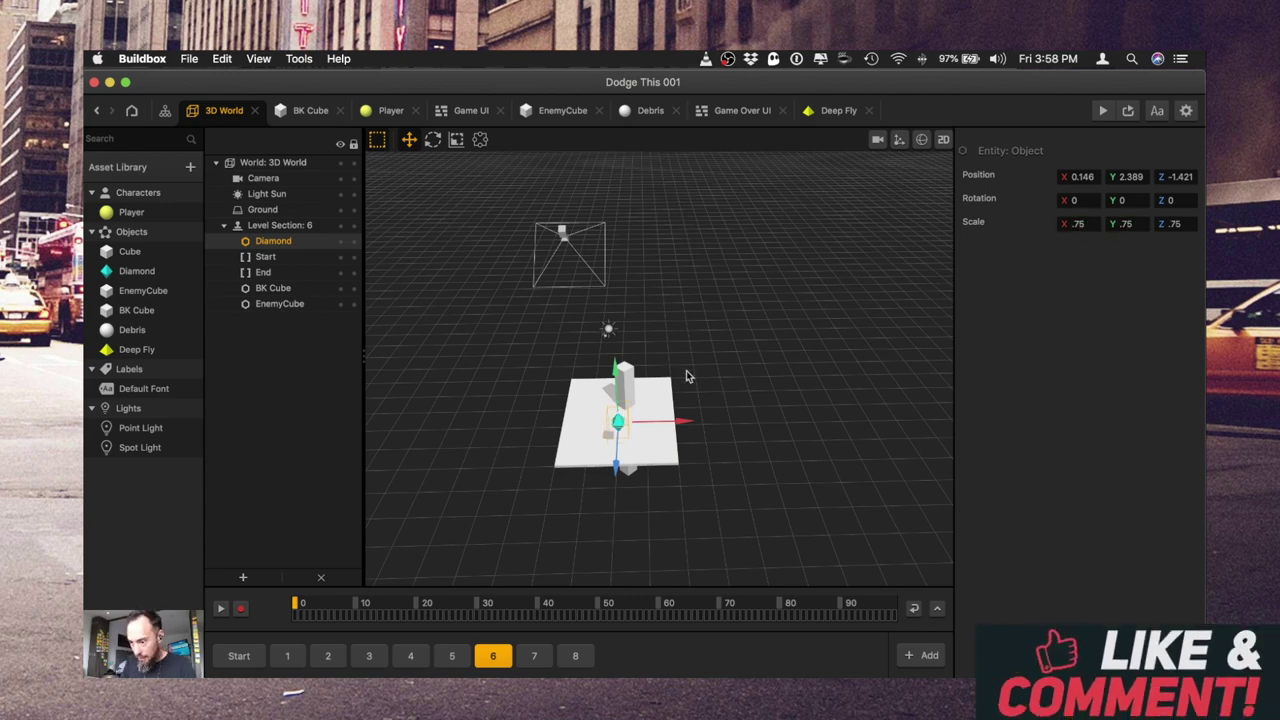
scroll(686, 377, up, 3)
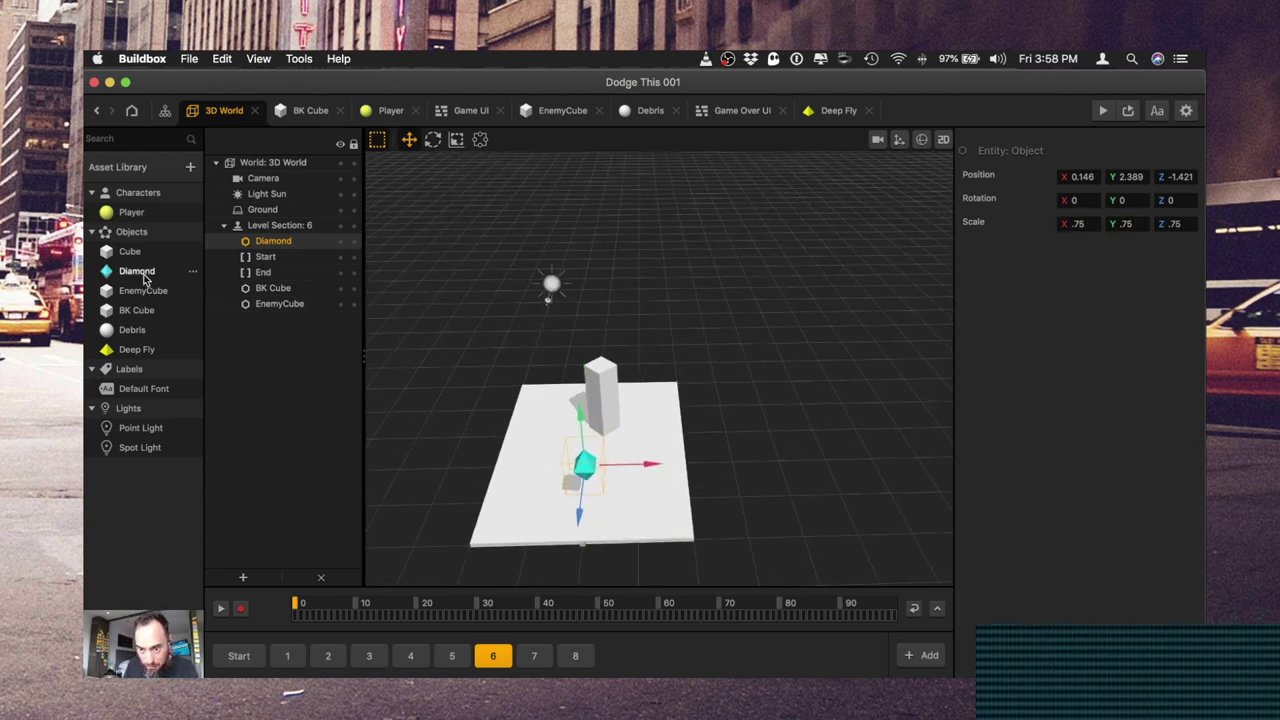
- Open the Diamond asset's node map and review the settings of its Add Point, Defeat, and If Collide nodes
double_click(135, 271)
click(645, 392)
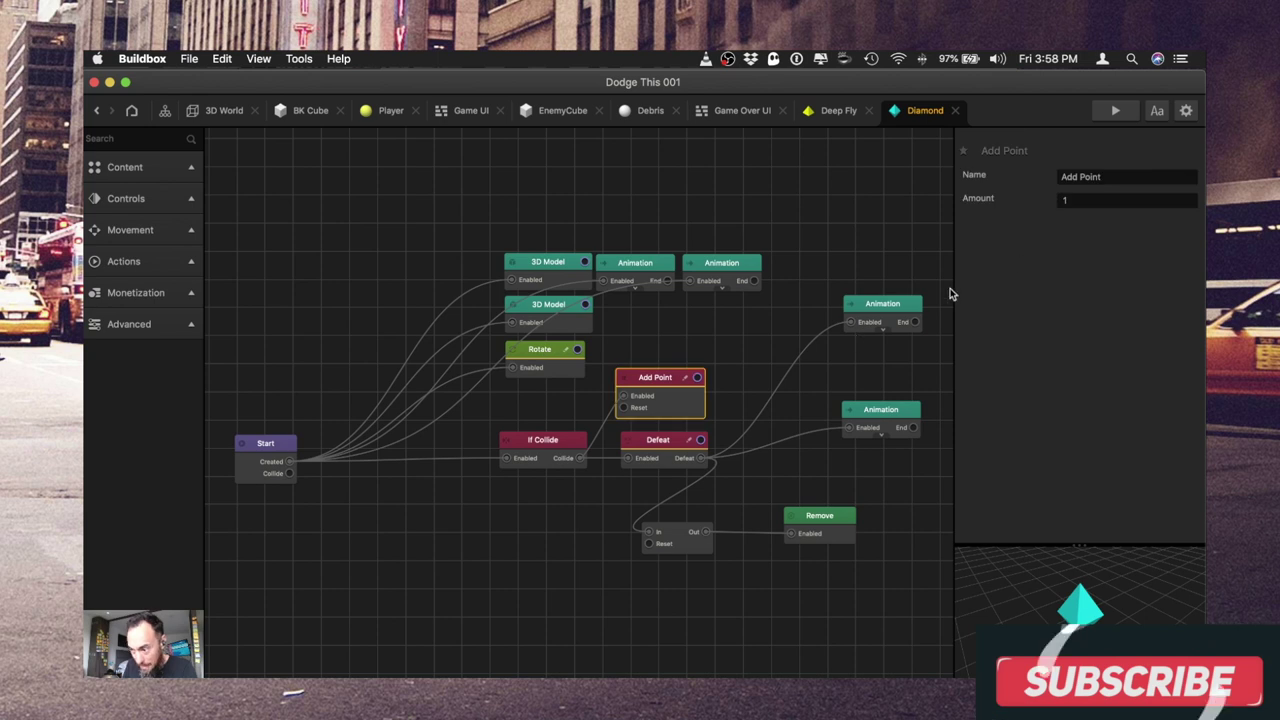
click(666, 458)
click(543, 445)
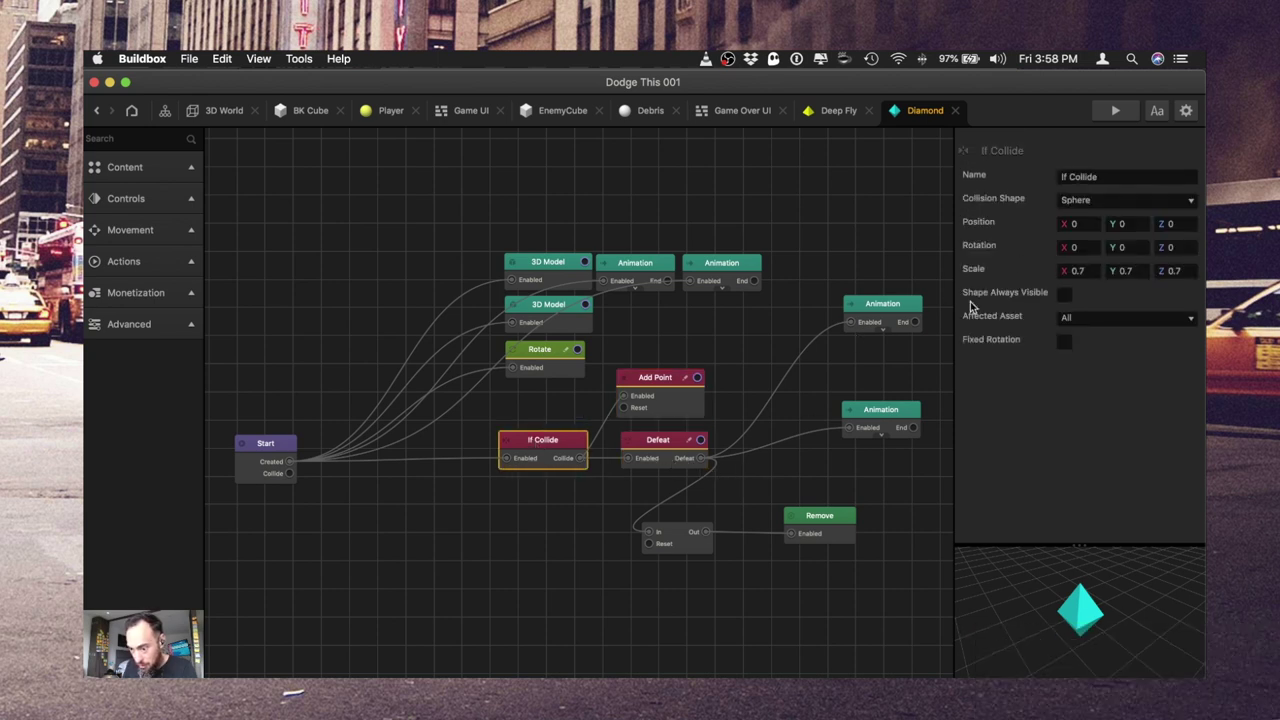
- Set the affected asset of the diamond's If Collide node to Player
click(1119, 318)
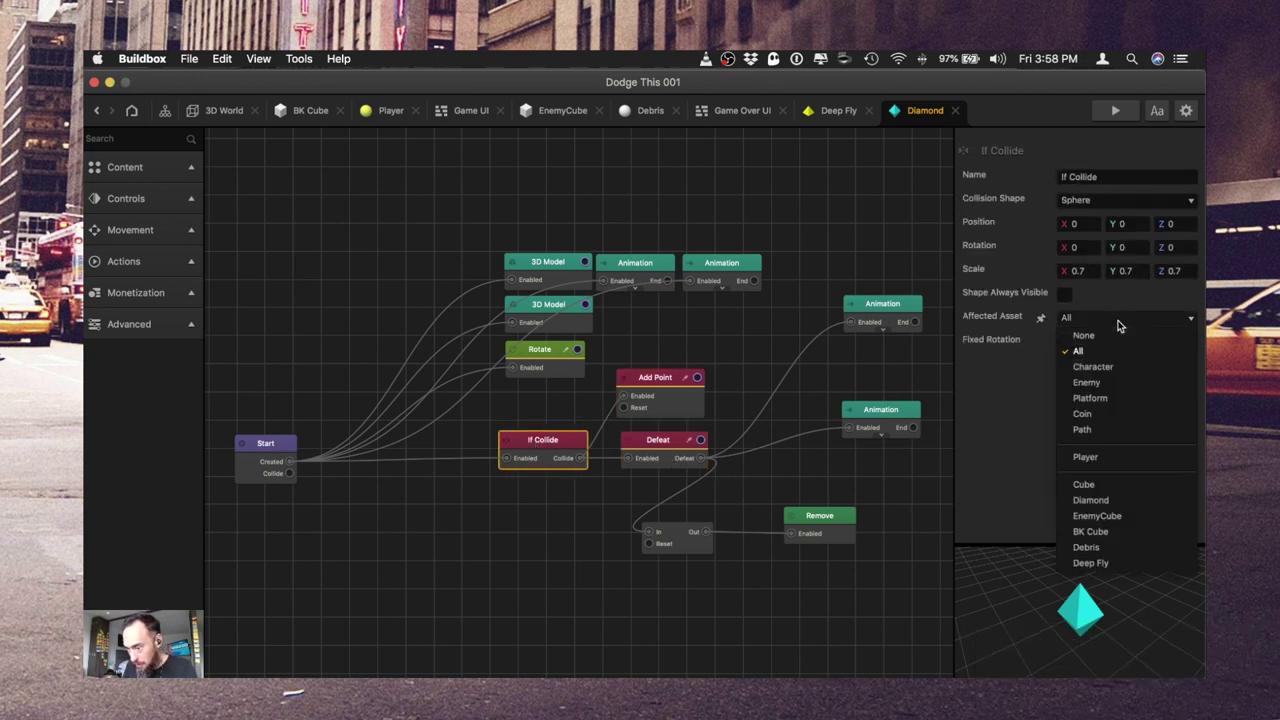
click(1128, 454)
click(894, 429)
click(881, 305)
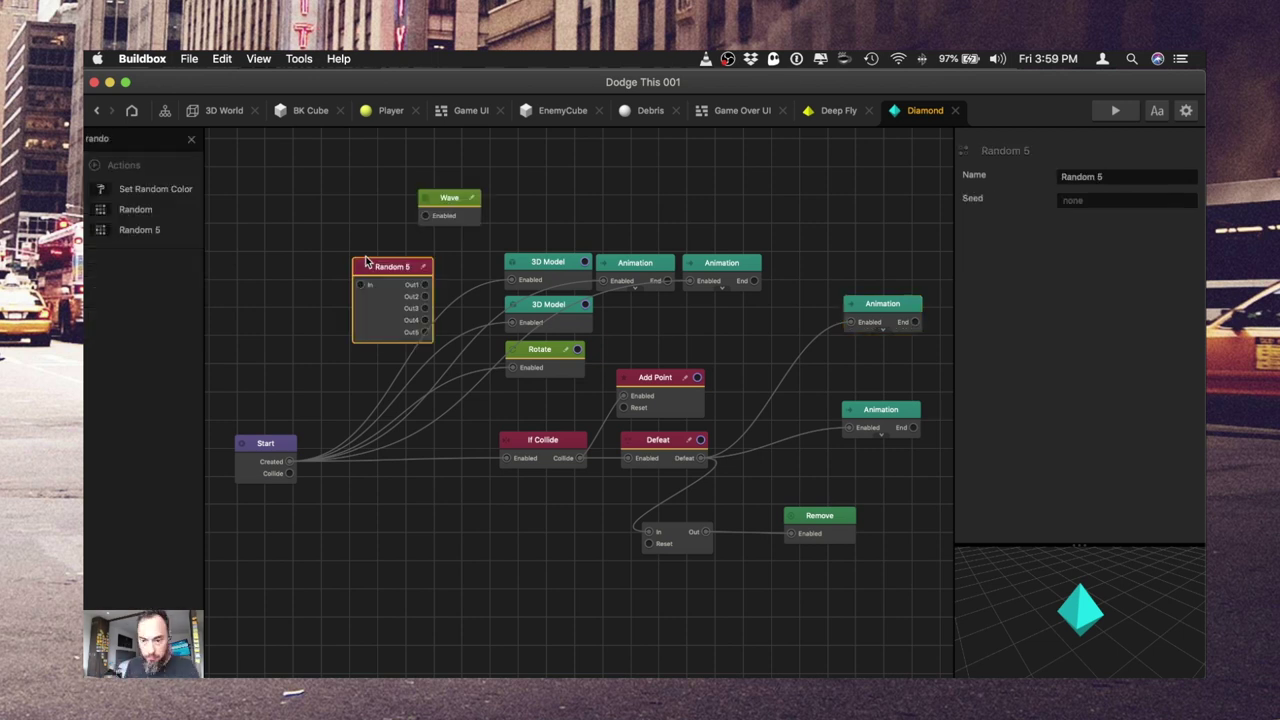
- Connect Random 5 to Start's Created output and duplicate the Wave node into five, progressively setting the wave vector's X, Y and Z to 2
drag(364, 268, 289, 461)
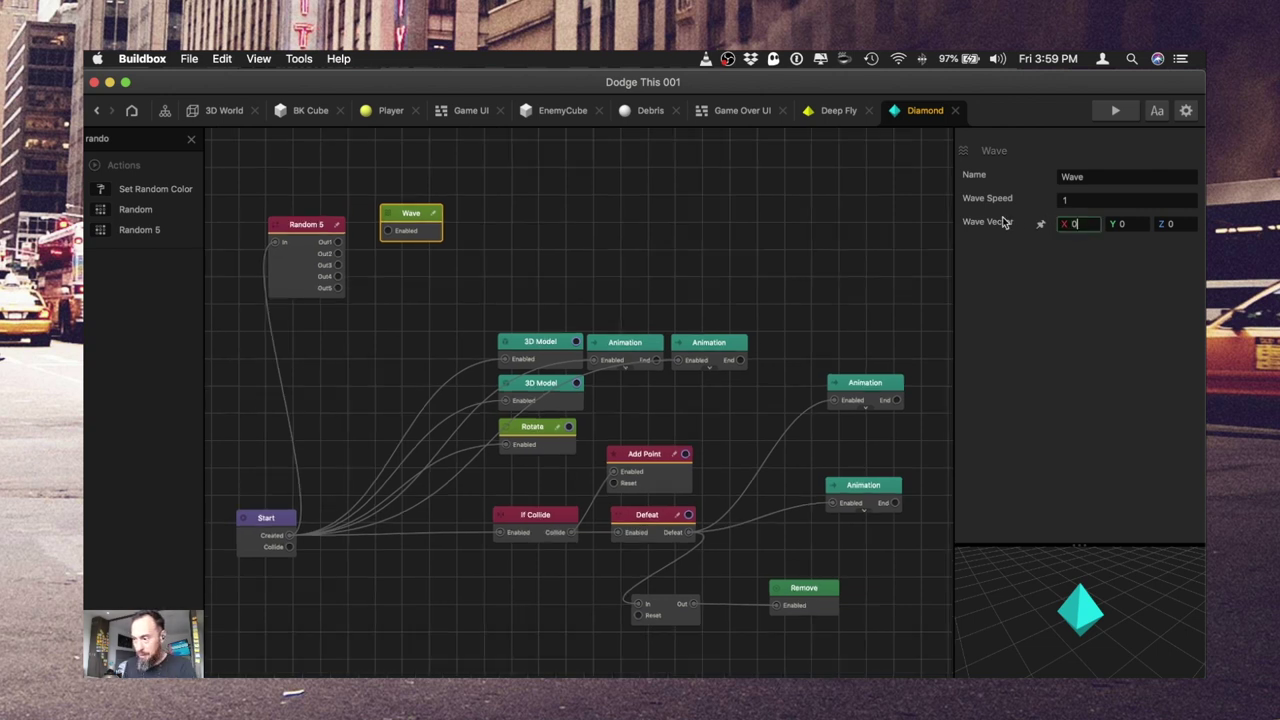
key(Tab)
drag(416, 217, 418, 186)
key(super+d)
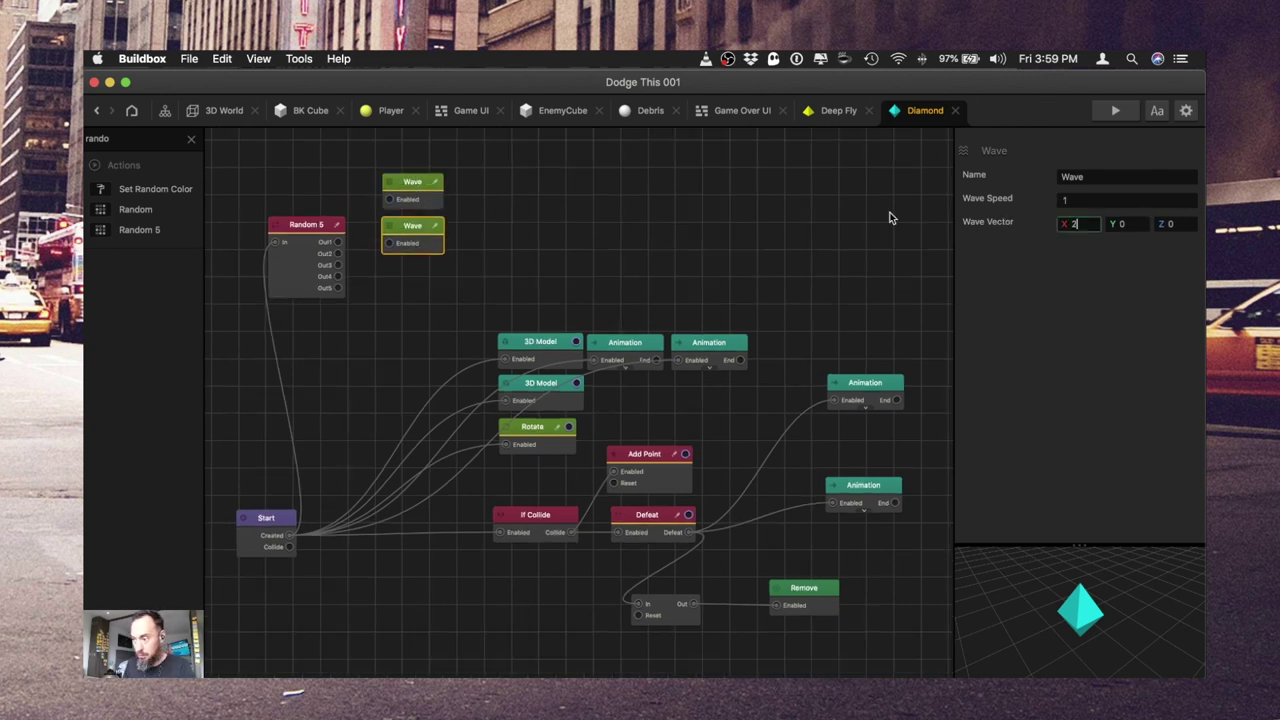
key(super+d)
click(1139, 226)
key(Tab)
key(super+d)
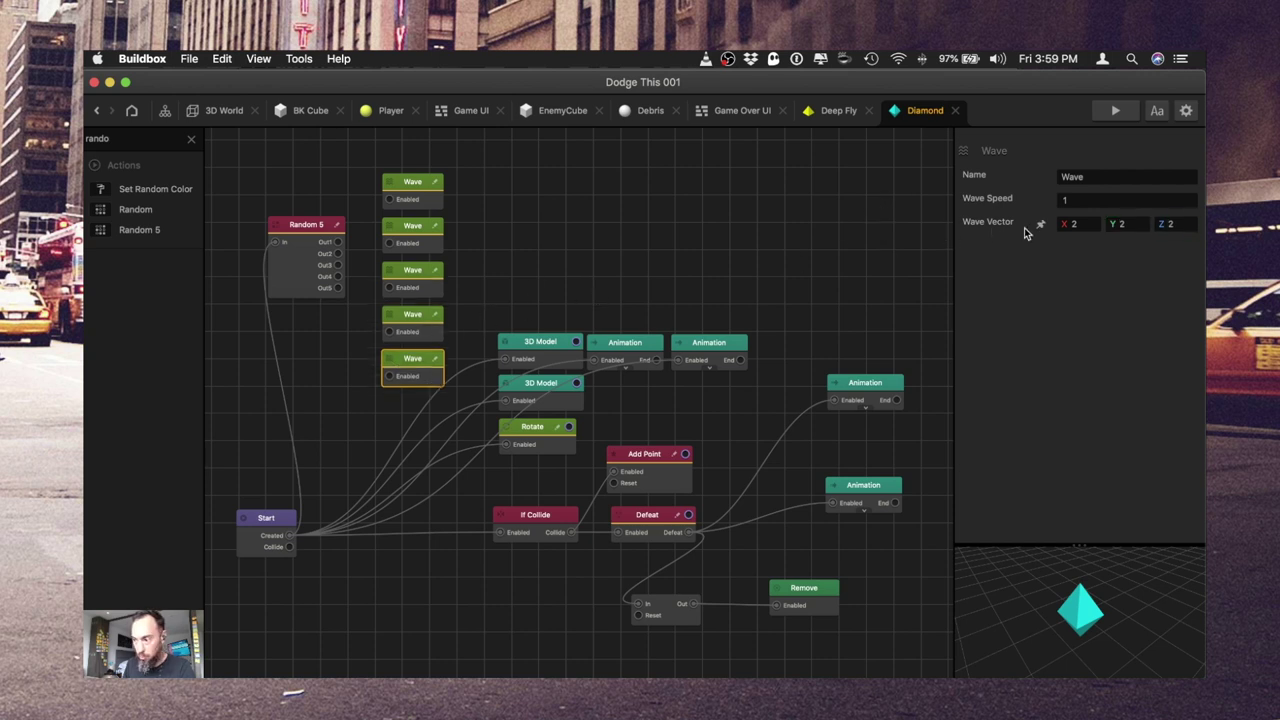
- Connect each of the five Random 5 outputs to the Enabled input of its own Wave node
click(337, 370)
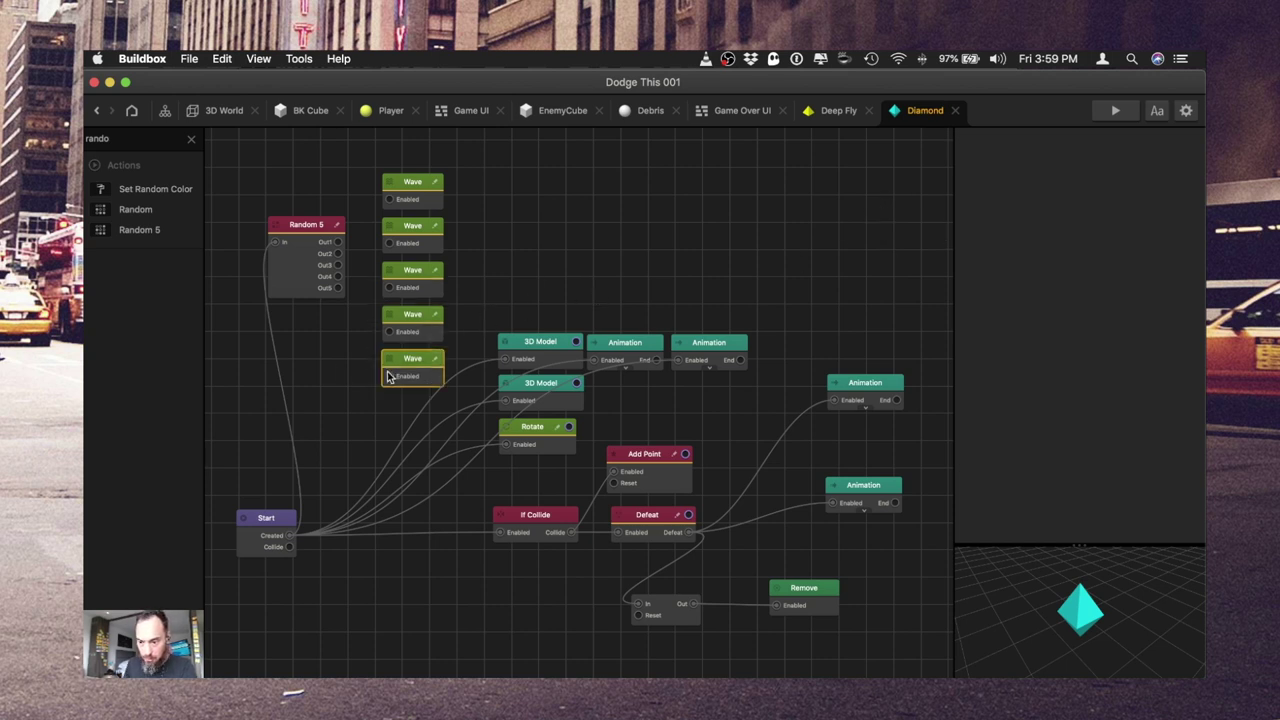
drag(389, 376, 337, 288)
drag(386, 334, 349, 286)
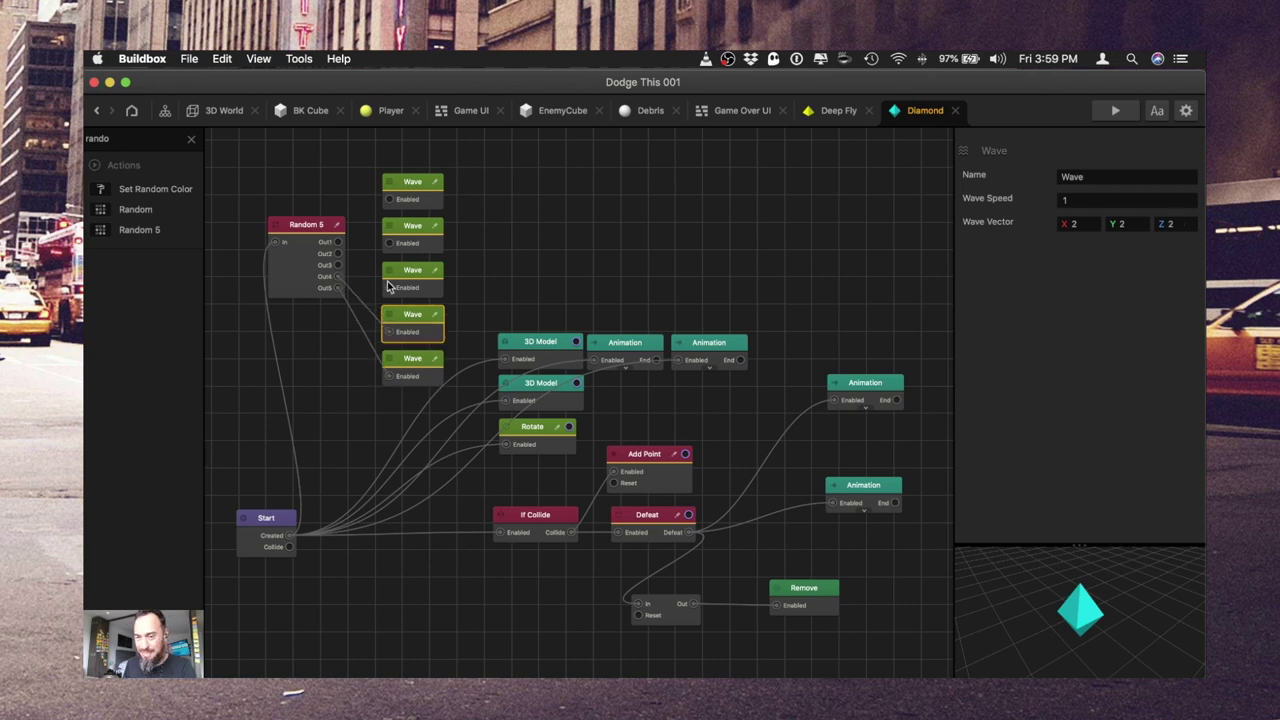
click(385, 289)
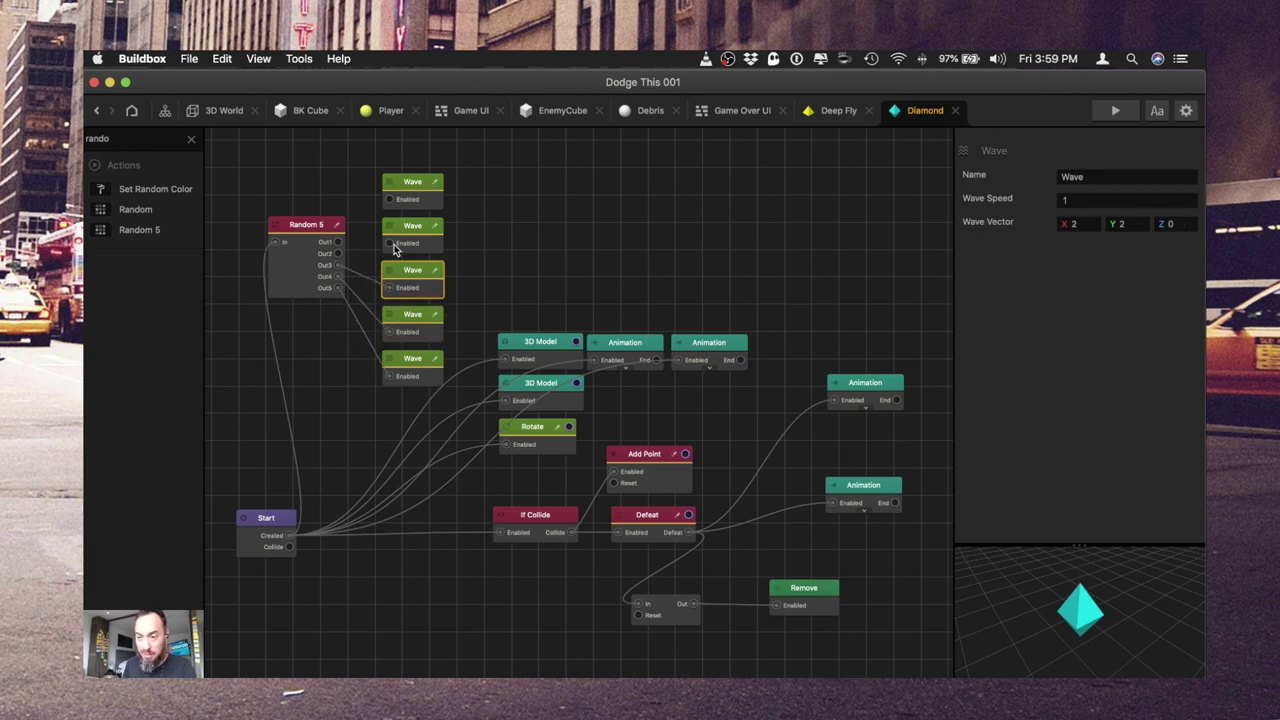
drag(393, 246, 358, 259)
drag(389, 199, 340, 247)
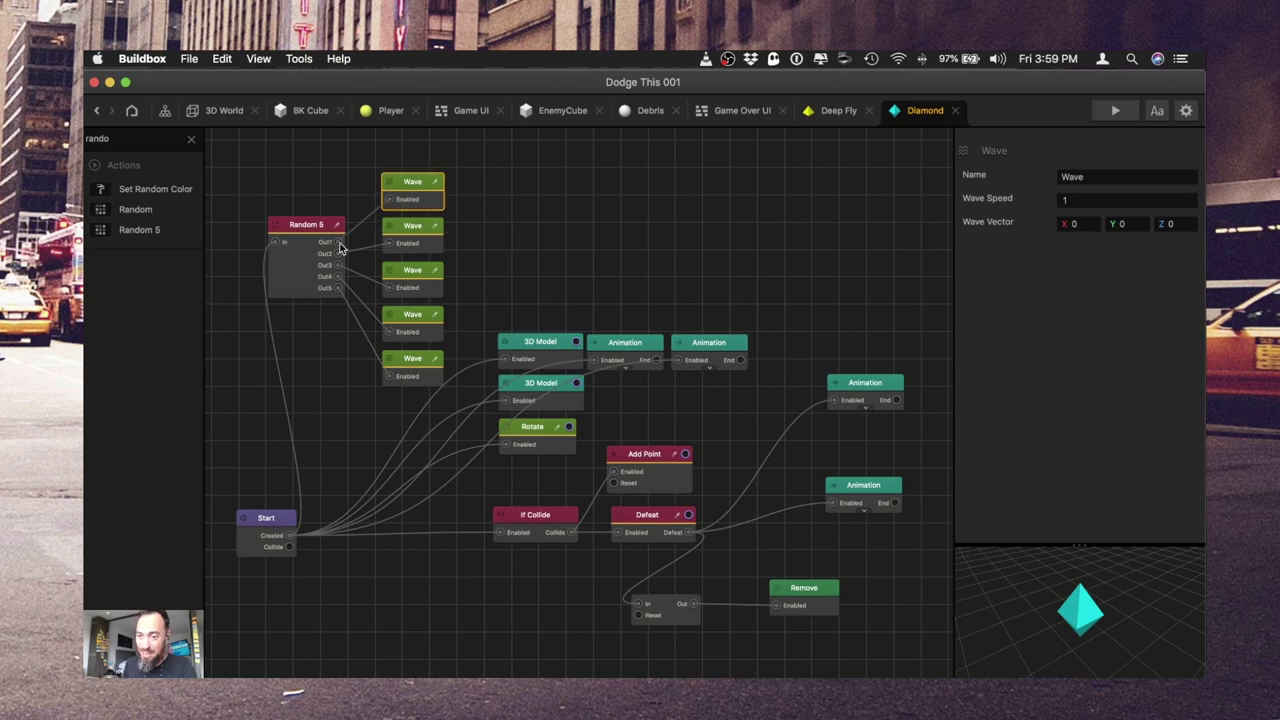
- Save the project and play-test the diamonds' wave movement from the 3D World, closing the preview at the end
click(222, 112)
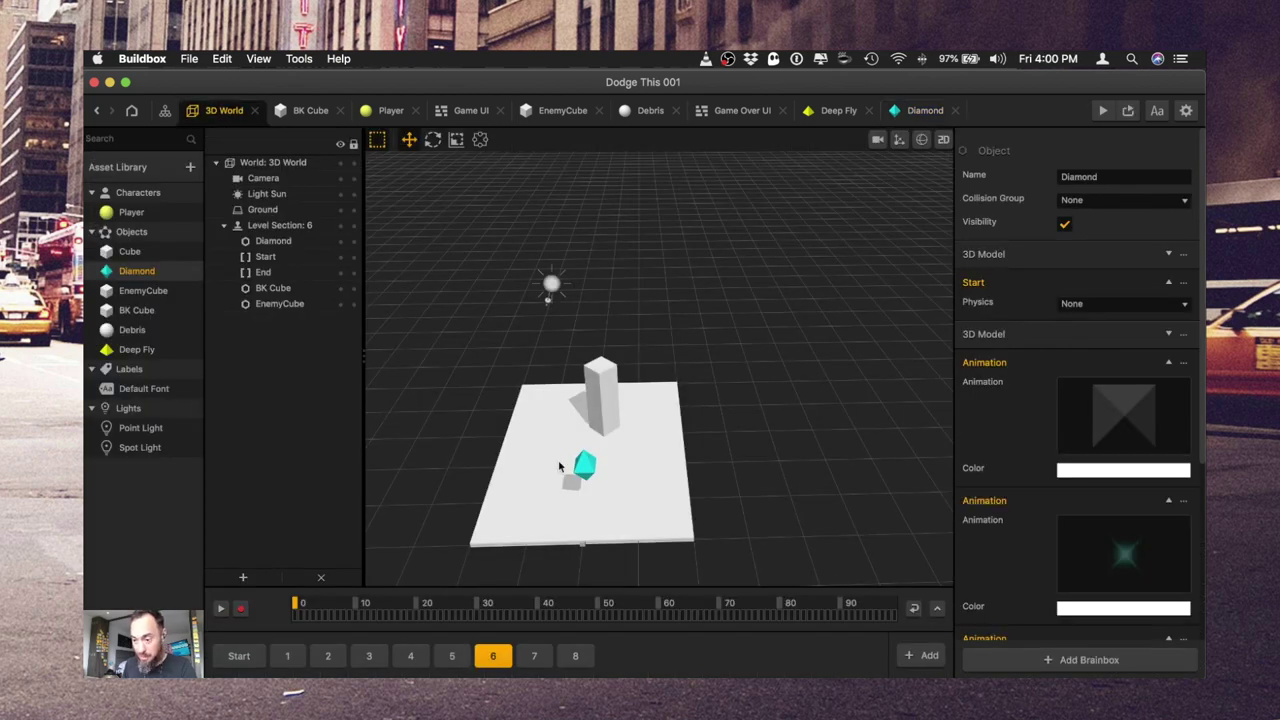
key(super+s)
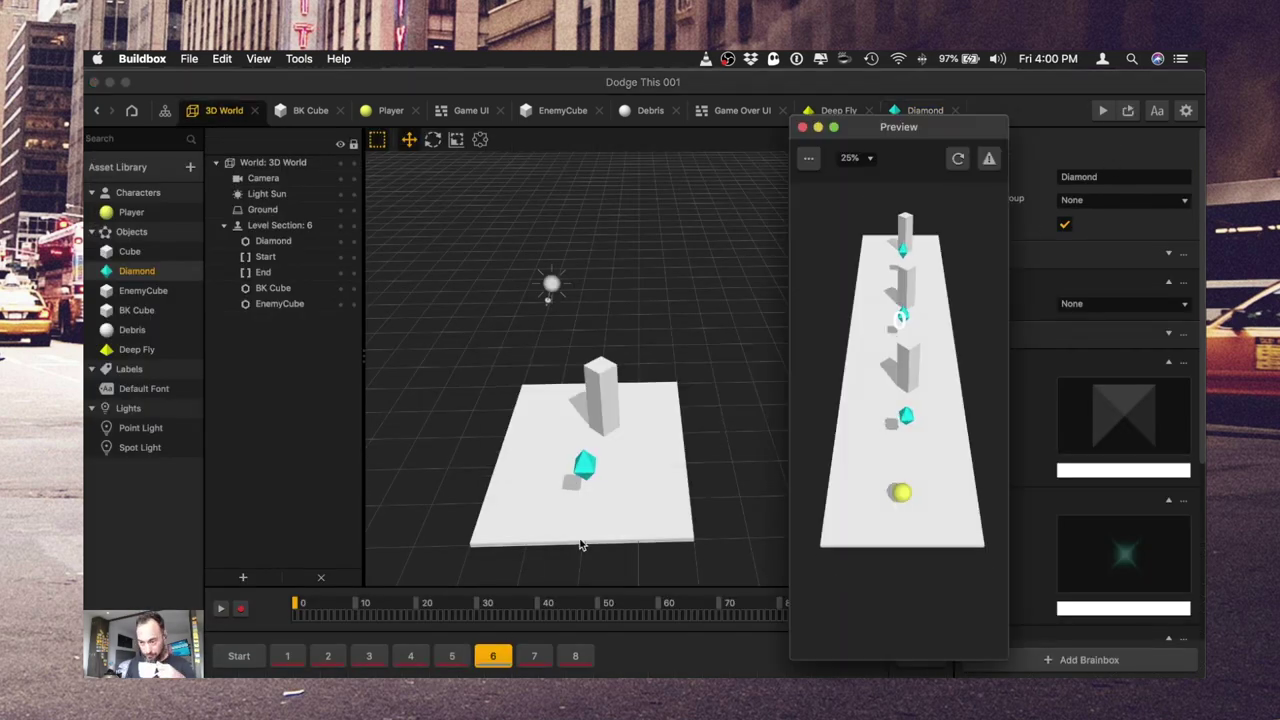
key(Left)
key(Right)
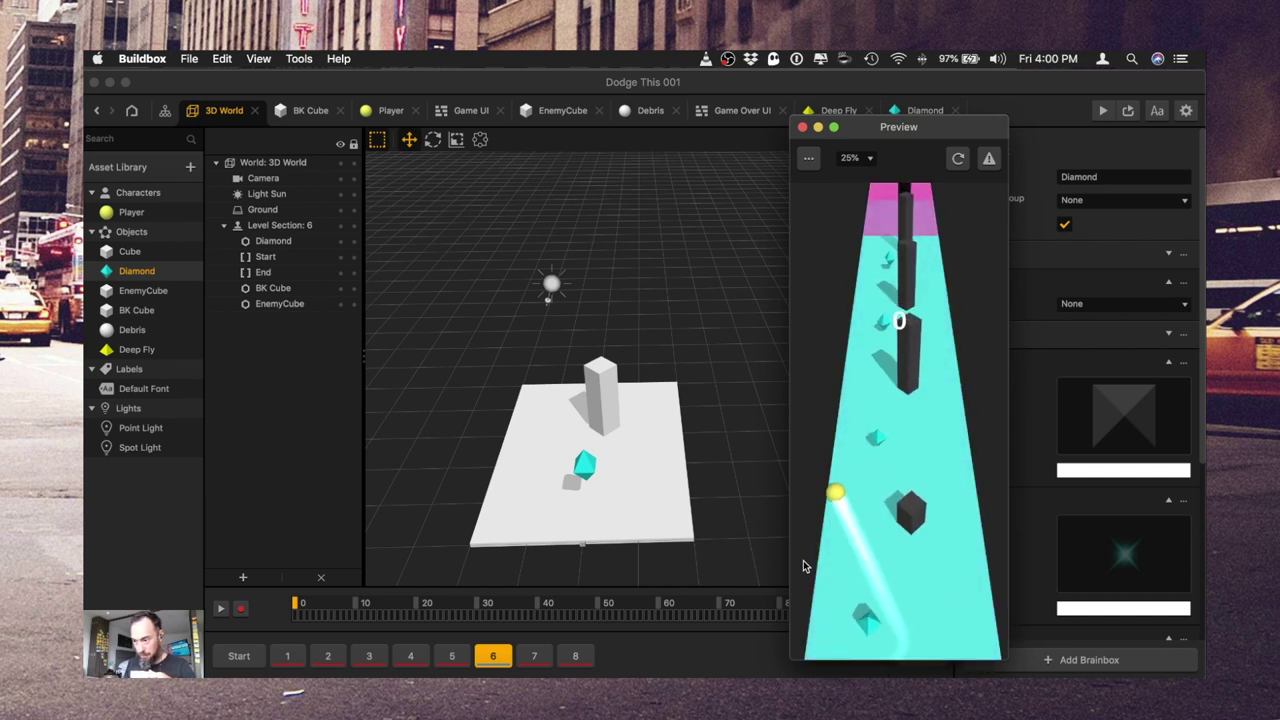
click(801, 129)
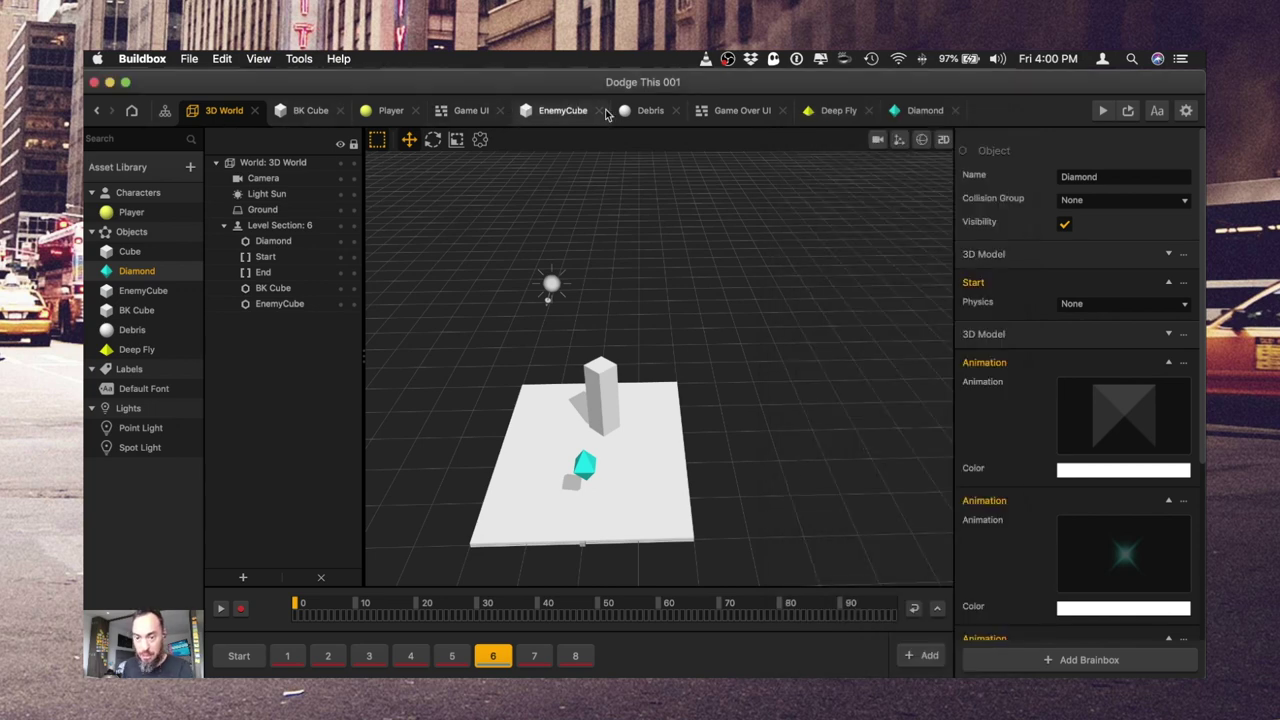
- Clear the Y wave vector in the diamond's Wave nodes and set the lowest Wave node's vector to X -2 and Z -2
click(905, 112)
click(408, 355)
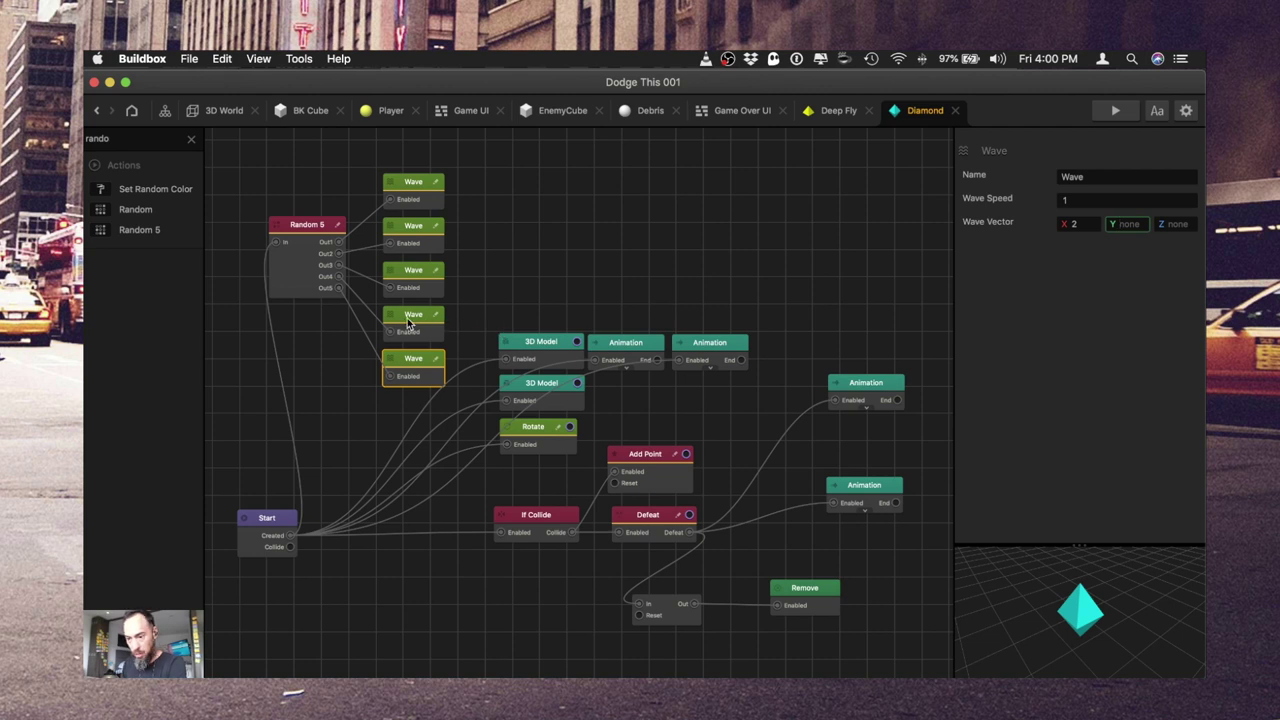
click(412, 228)
click(411, 190)
click(411, 232)
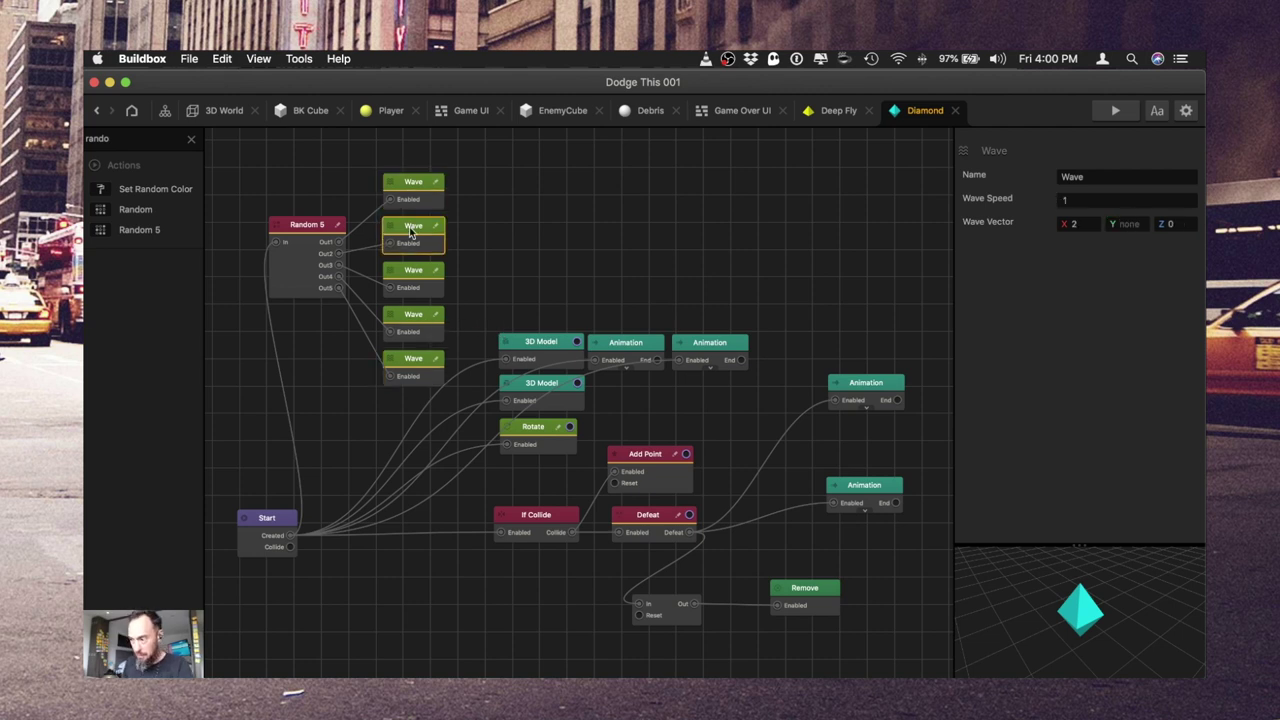
click(411, 287)
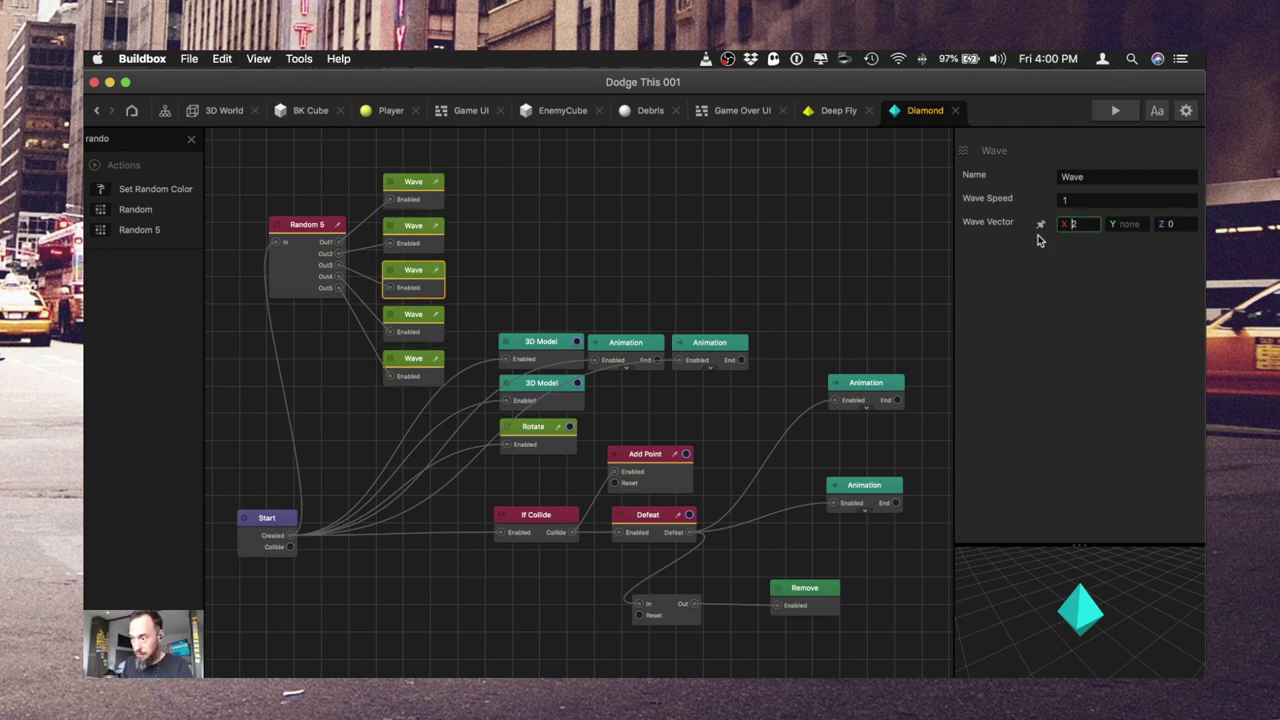
click(412, 322)
click(416, 366)
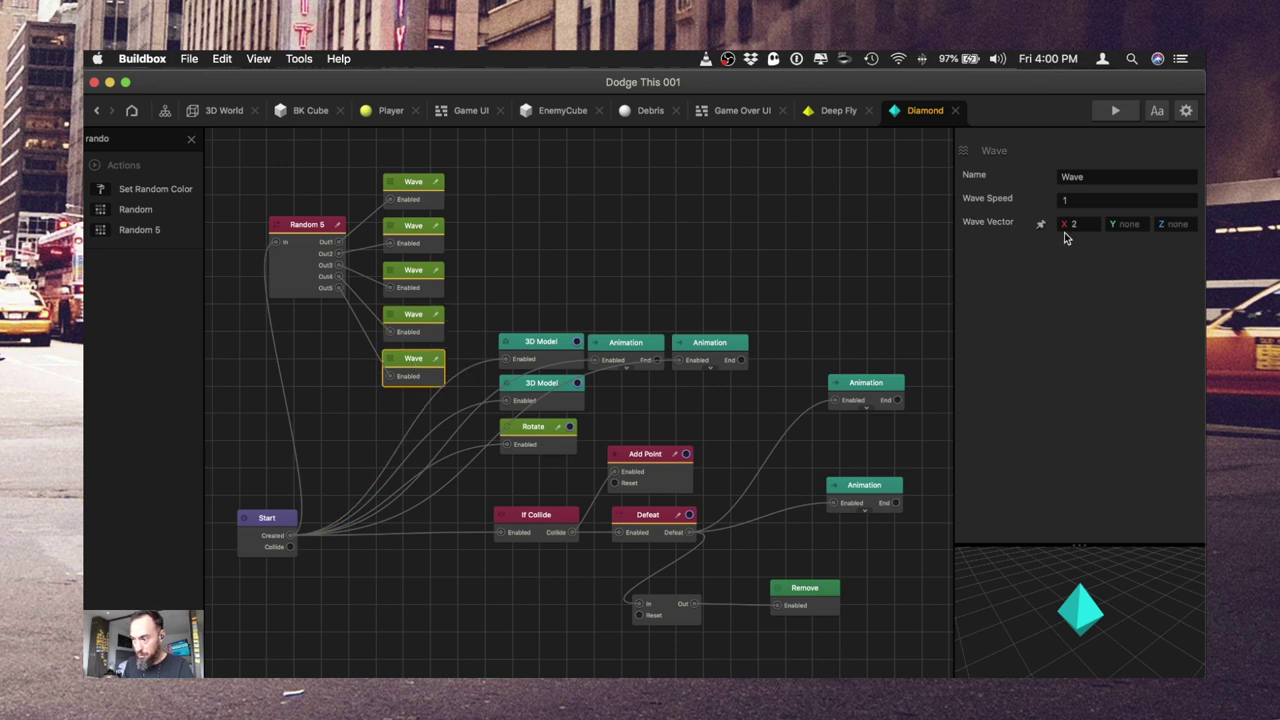
click(1180, 223)
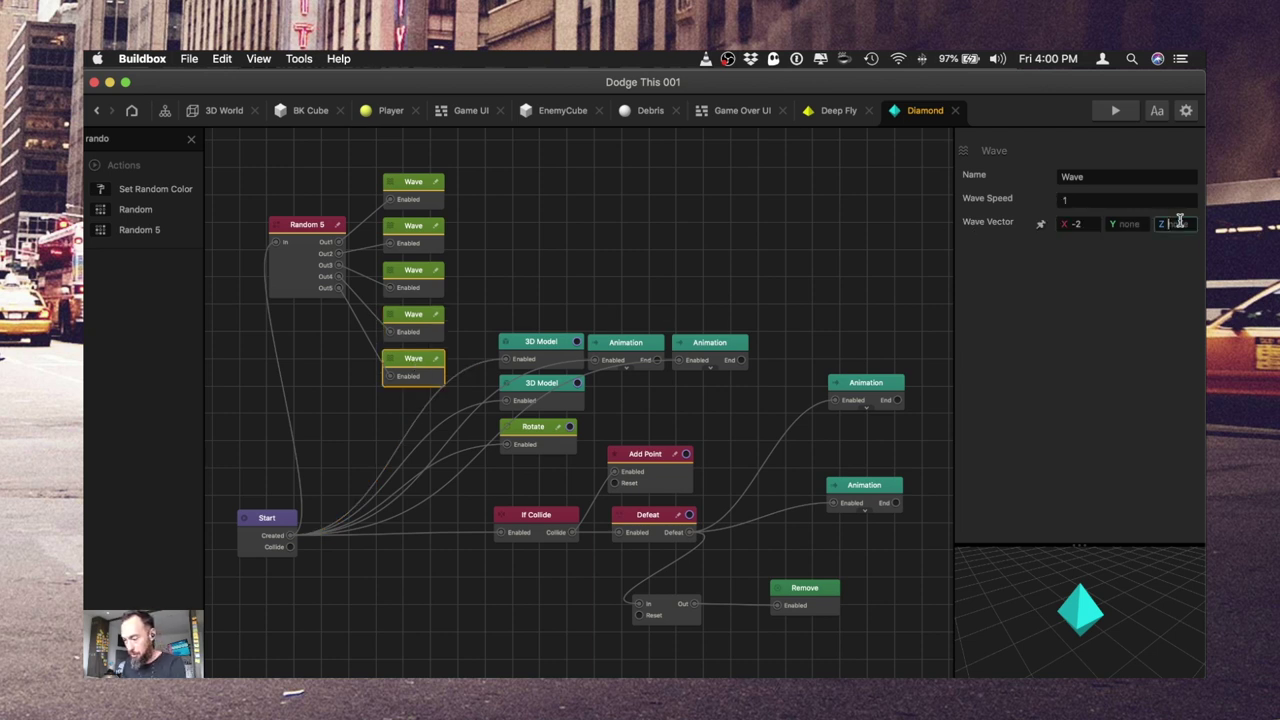
- Play-test the game, steering the ball from side to side to check the diamonds' revised wave movement
click(1115, 111)
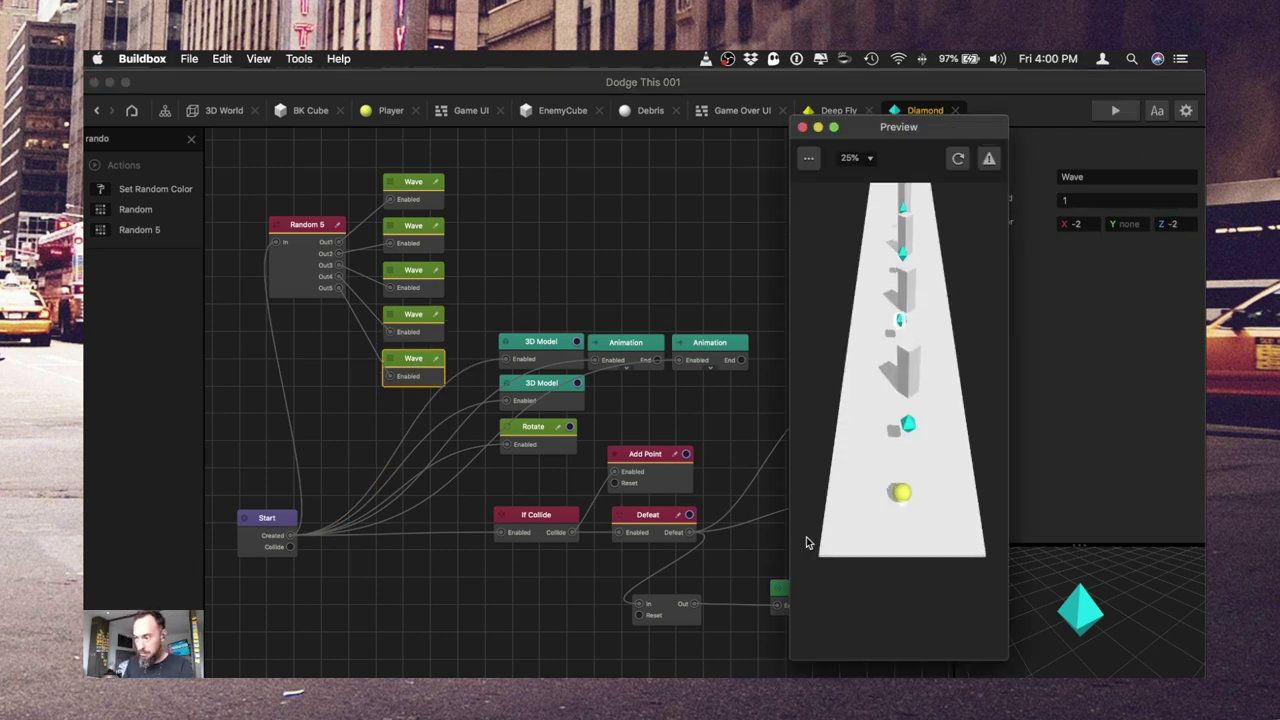
mouse_move(845, 547)
mouse_down()
mouse_move(958, 531)
mouse_move(835, 534)
mouse_up()
click(835, 537)
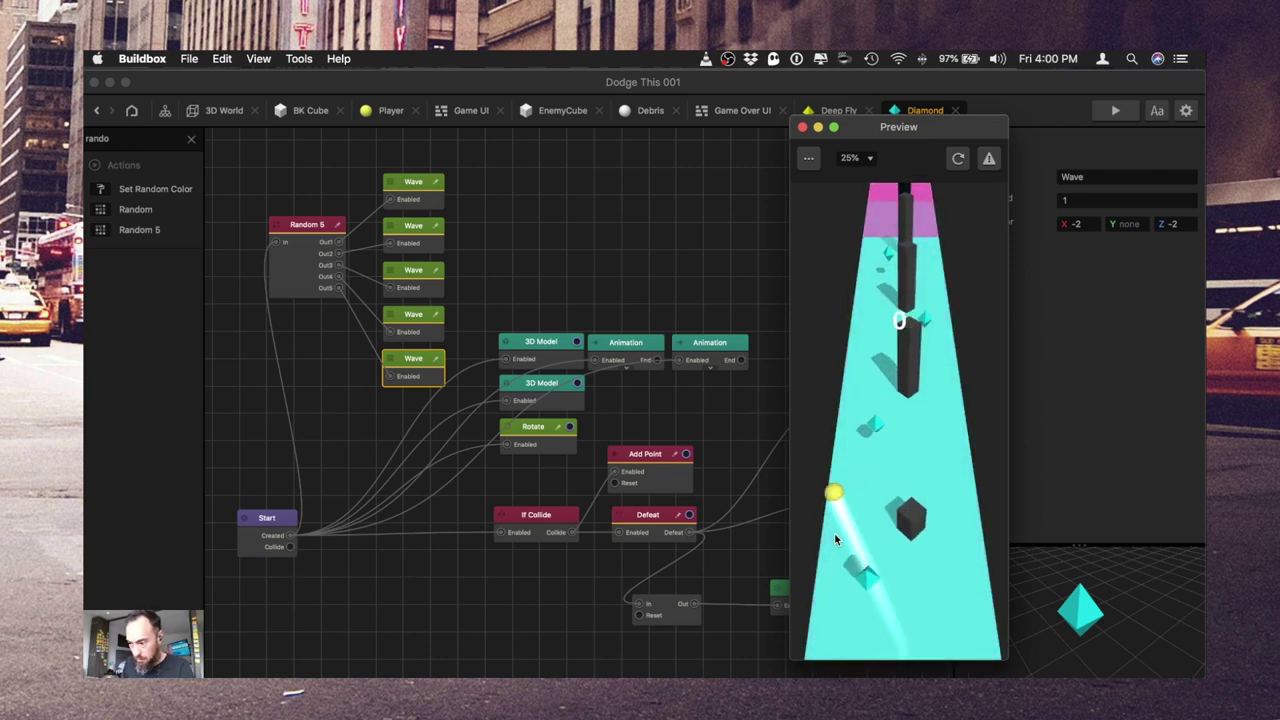
click(835, 537)
click(946, 526)
click(946, 526)
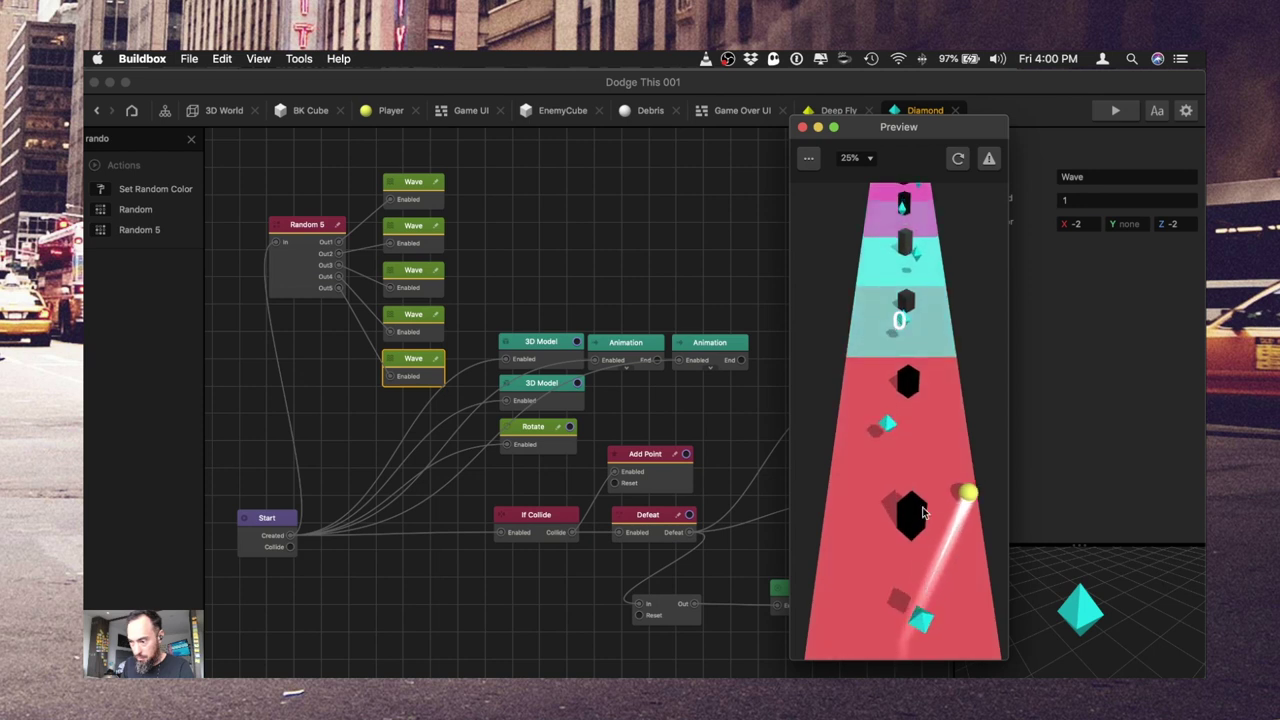
click(870, 392)
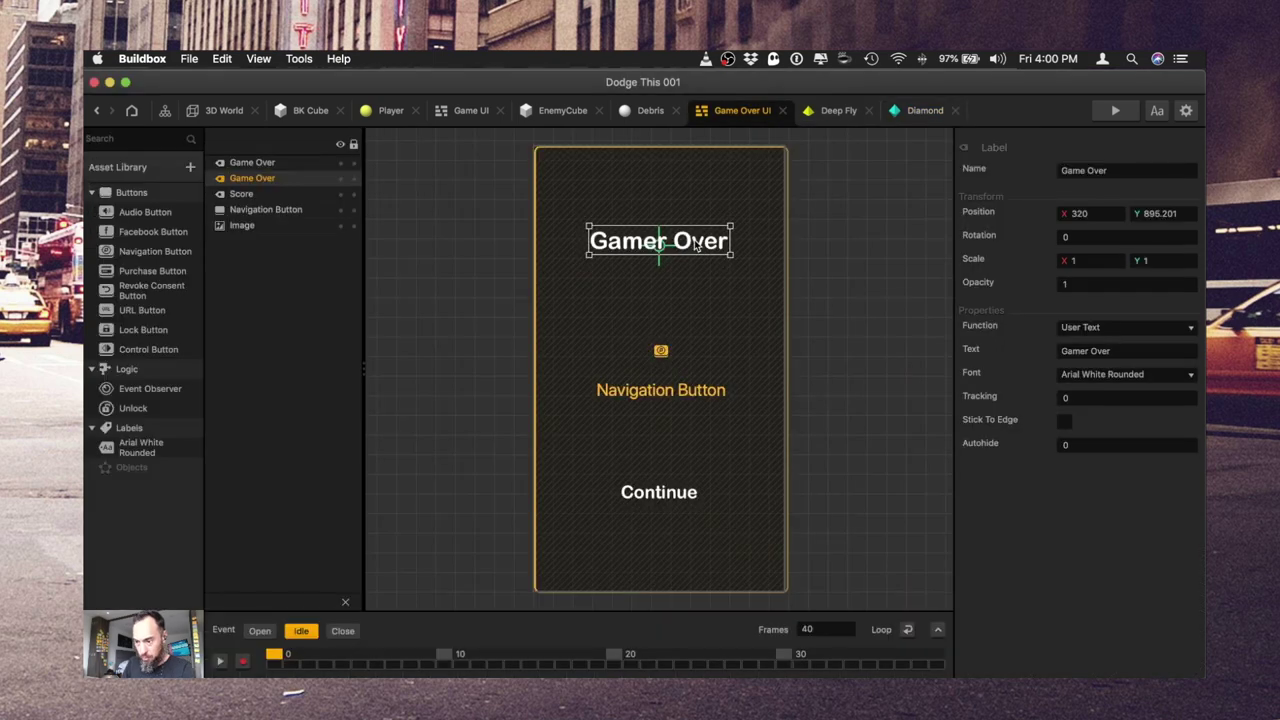
- Move the Gamer Over title label higher in the Game Over UI and save the project
drag(659, 237, 659, 204)
key(super+s)
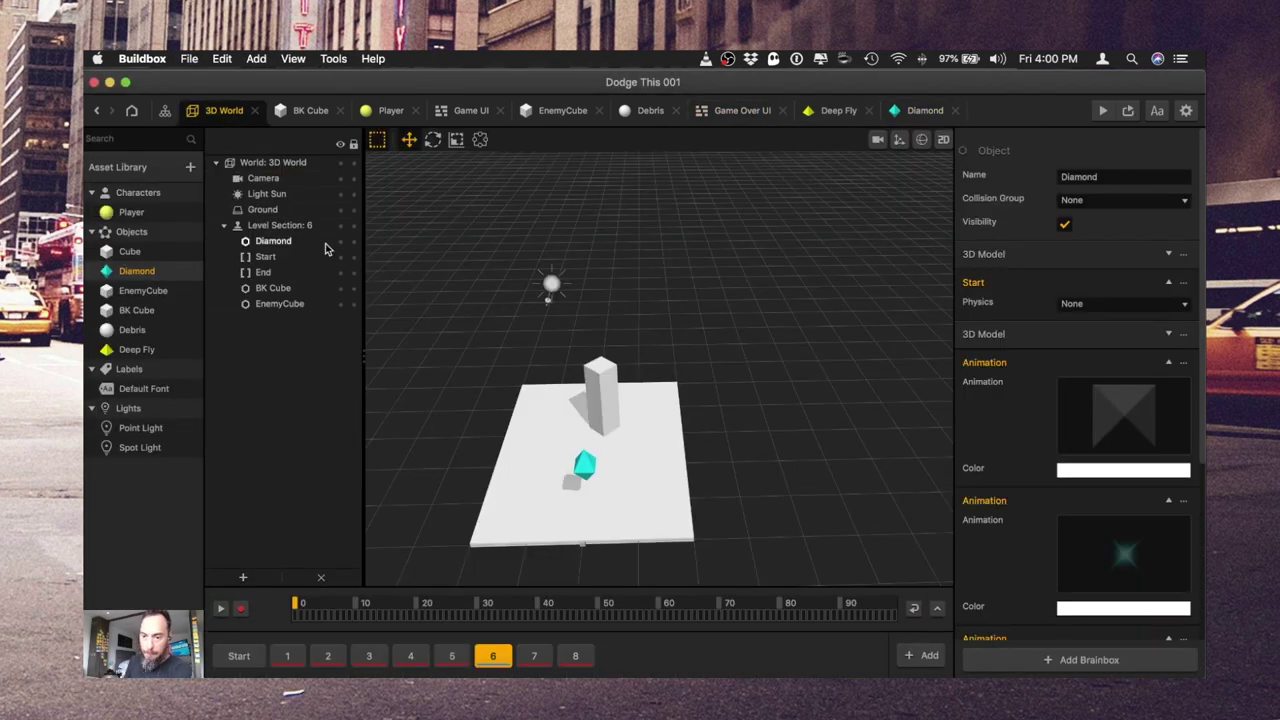
- Copy the diamond from level section 6 into sections 8, 2 and 1, moving it to about Z -6.26 in section 2
click(585, 465)
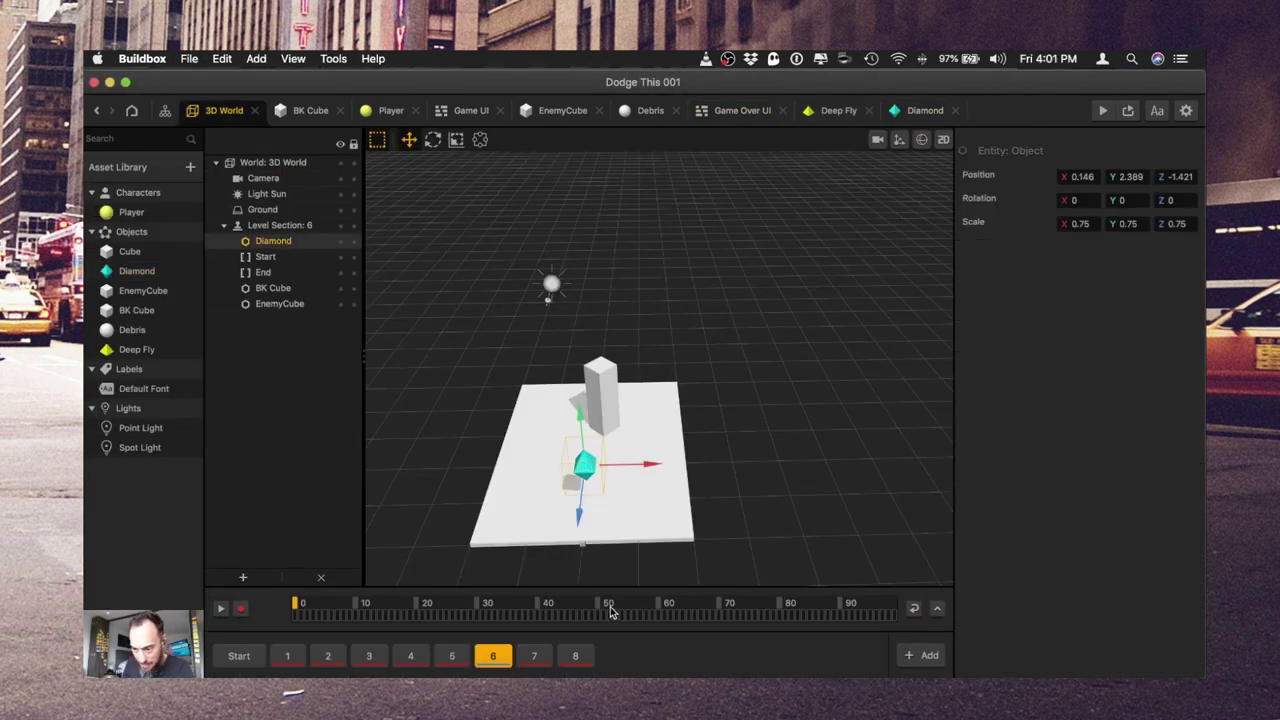
click(578, 656)
click(327, 656)
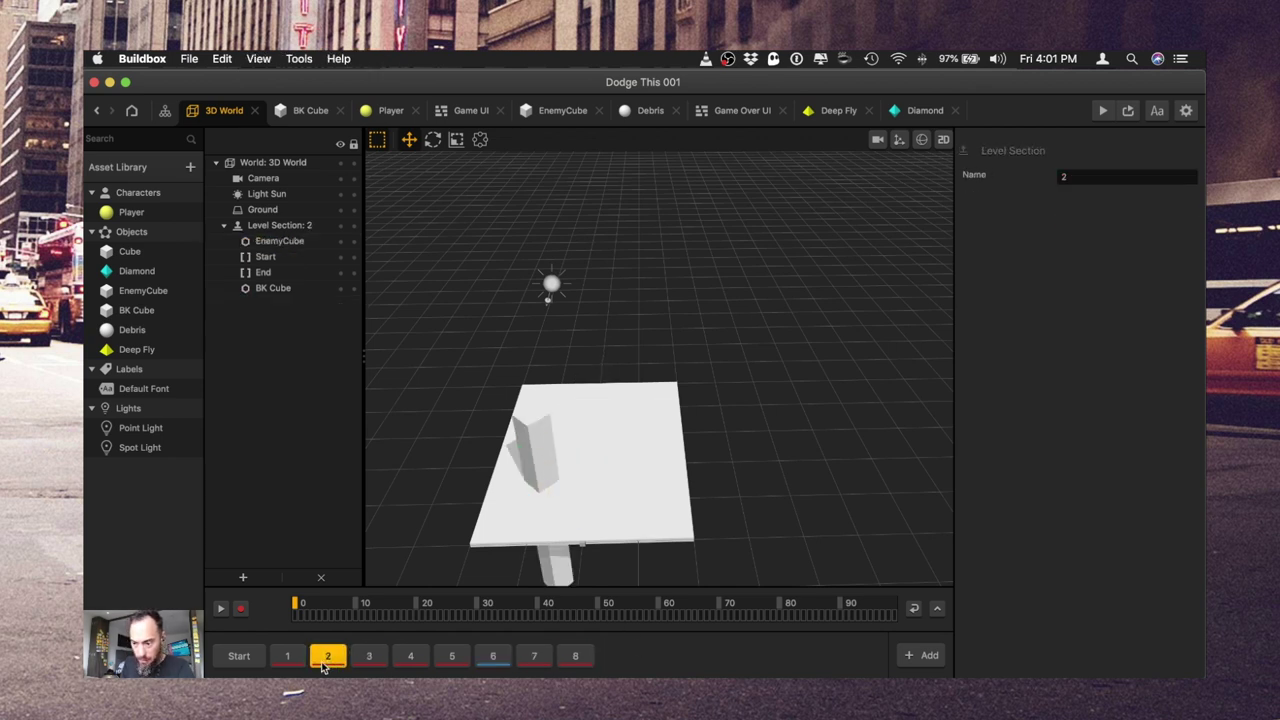
drag(583, 522, 591, 428)
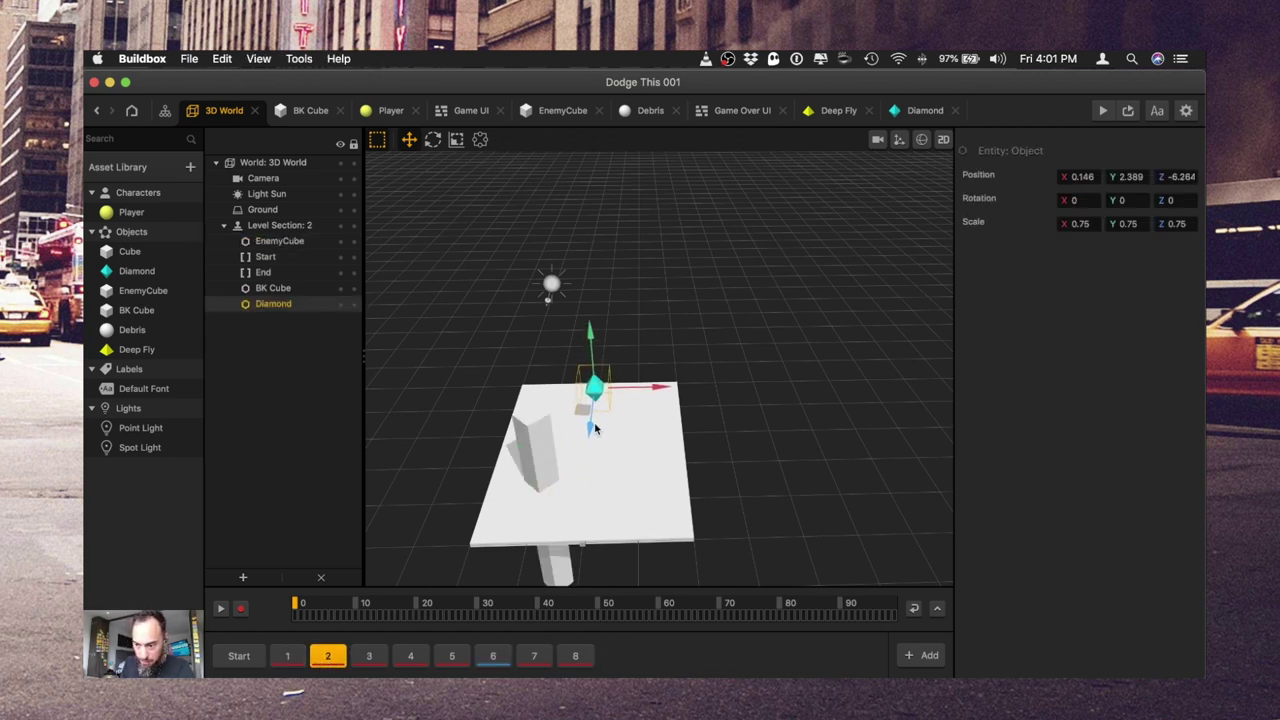
click(287, 656)
- Return to the Start section and play-test the level with the added diamonds
click(239, 656)
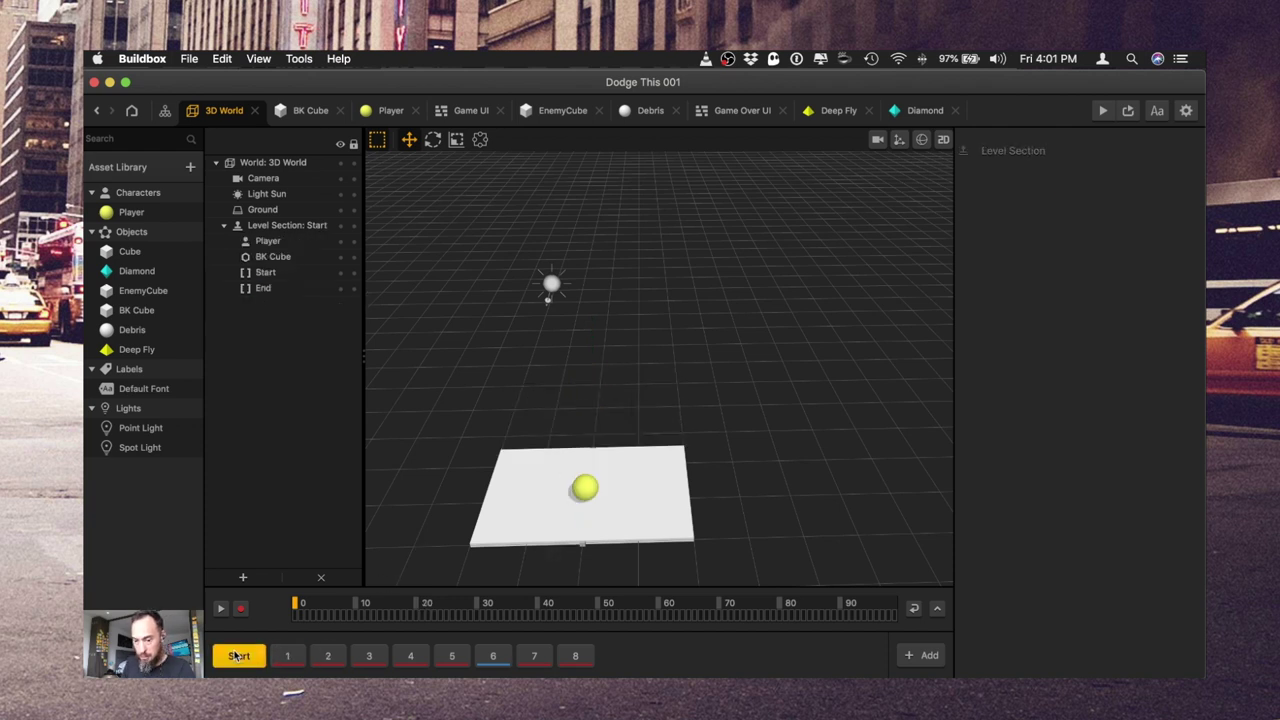
click(1103, 111)
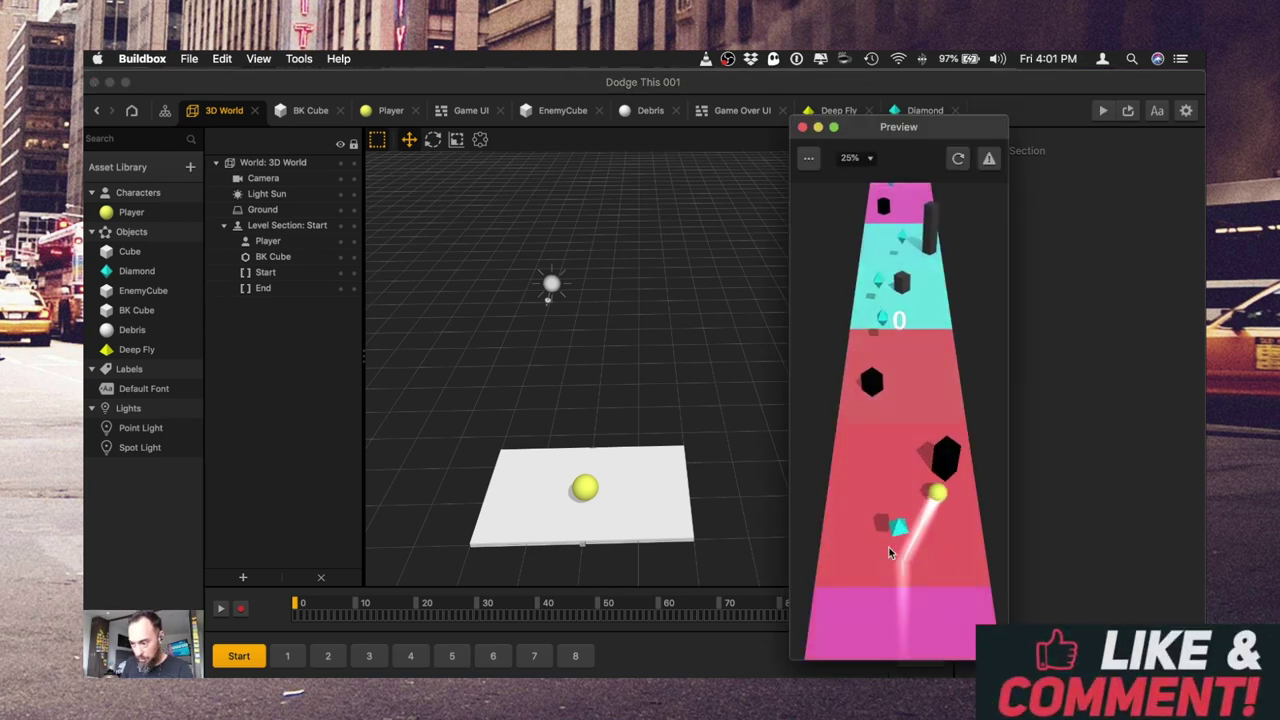
click(802, 127)
- Copy the diamond from level section 1 into the Start section beside the player
click(152, 276)
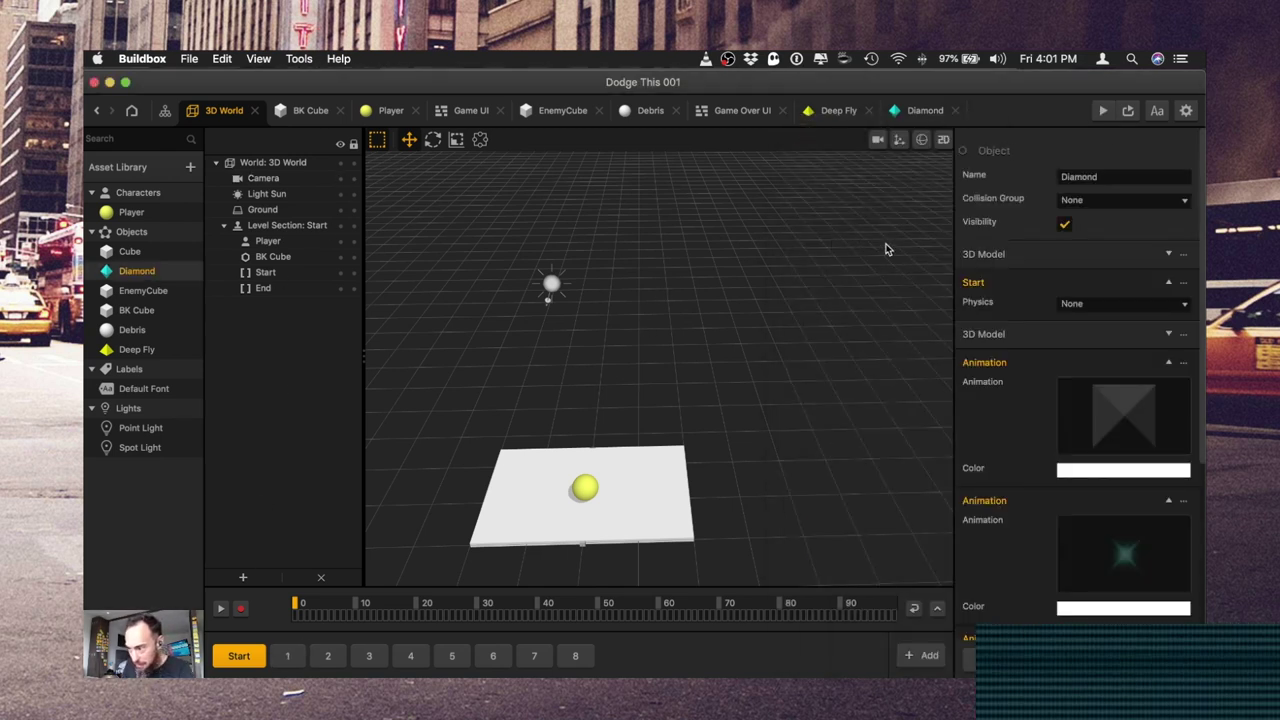
click(287, 655)
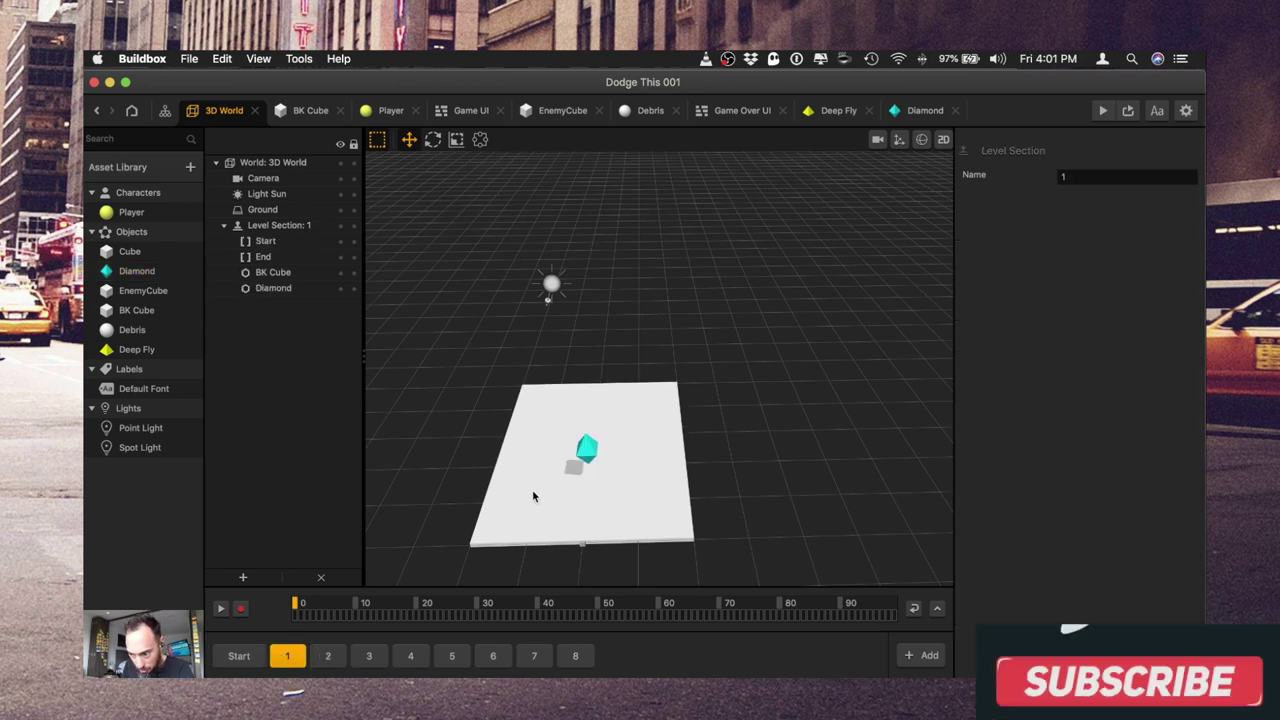
click(590, 452)
middle_drag(651, 501, 650, 462)
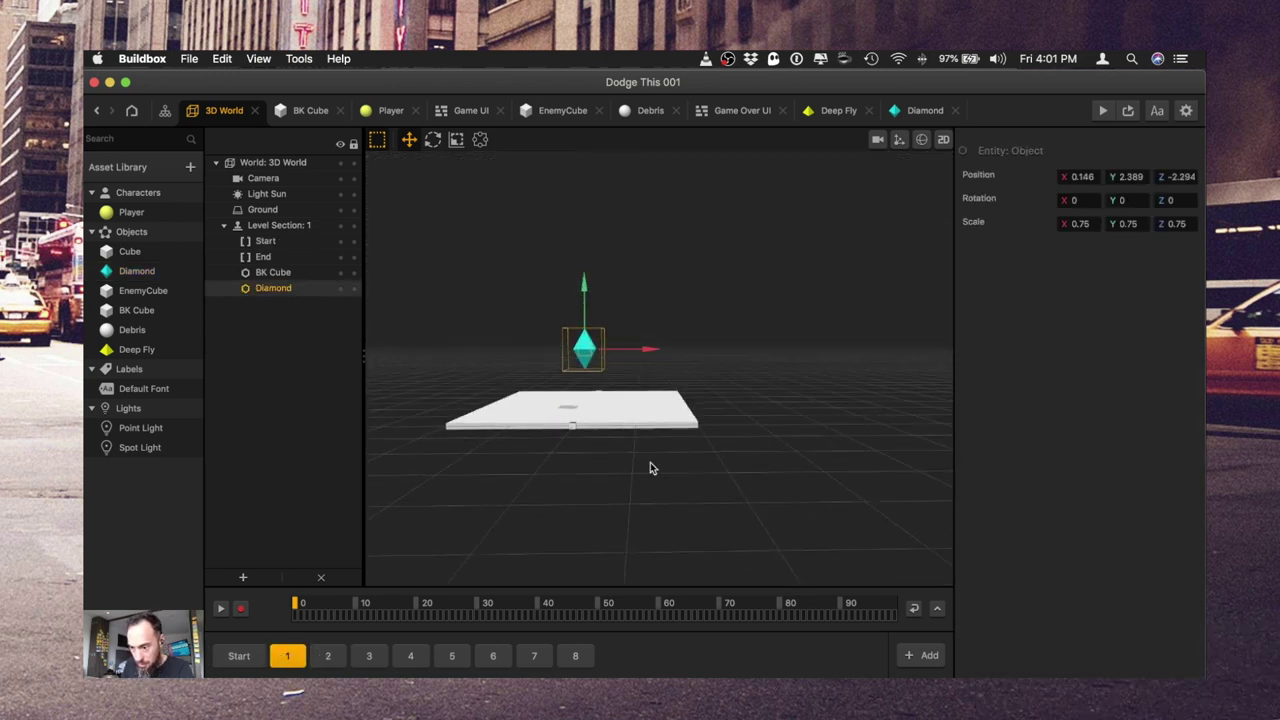
click(239, 655)
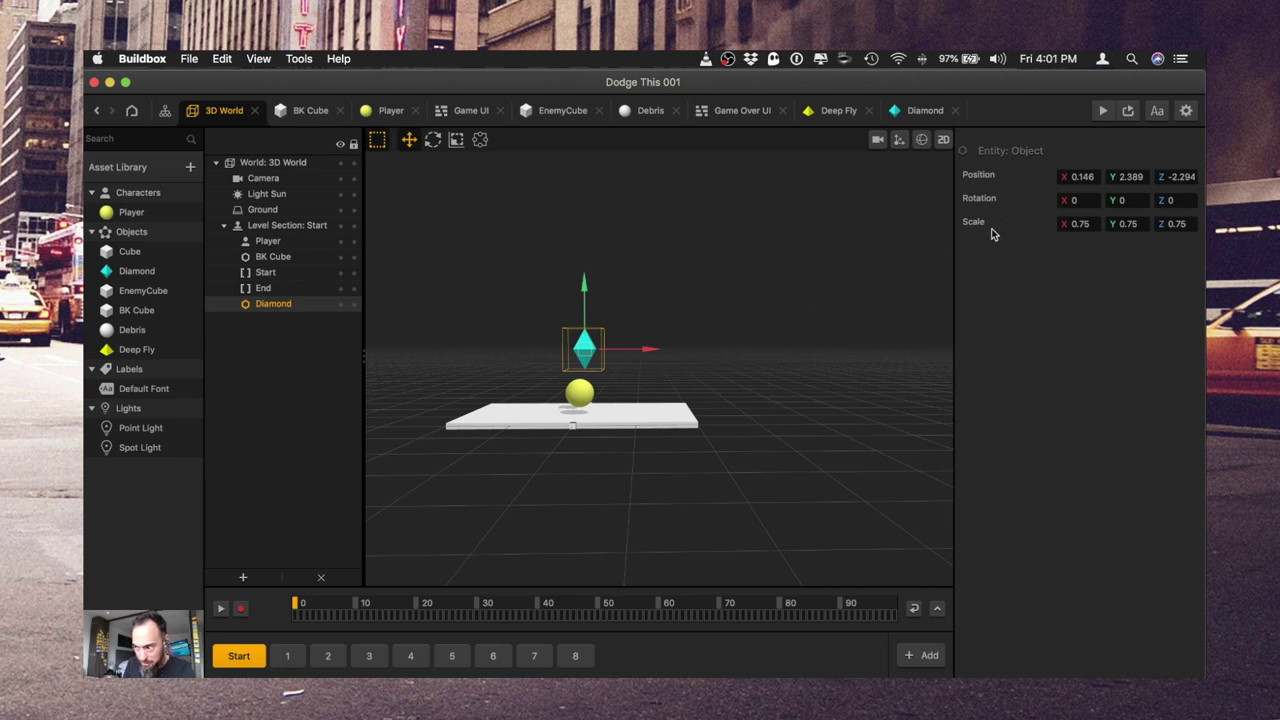
- Lower the pasted diamond in the Start section to a Y position of 1
double_click(1136, 176)
text(1)
key(Tab)
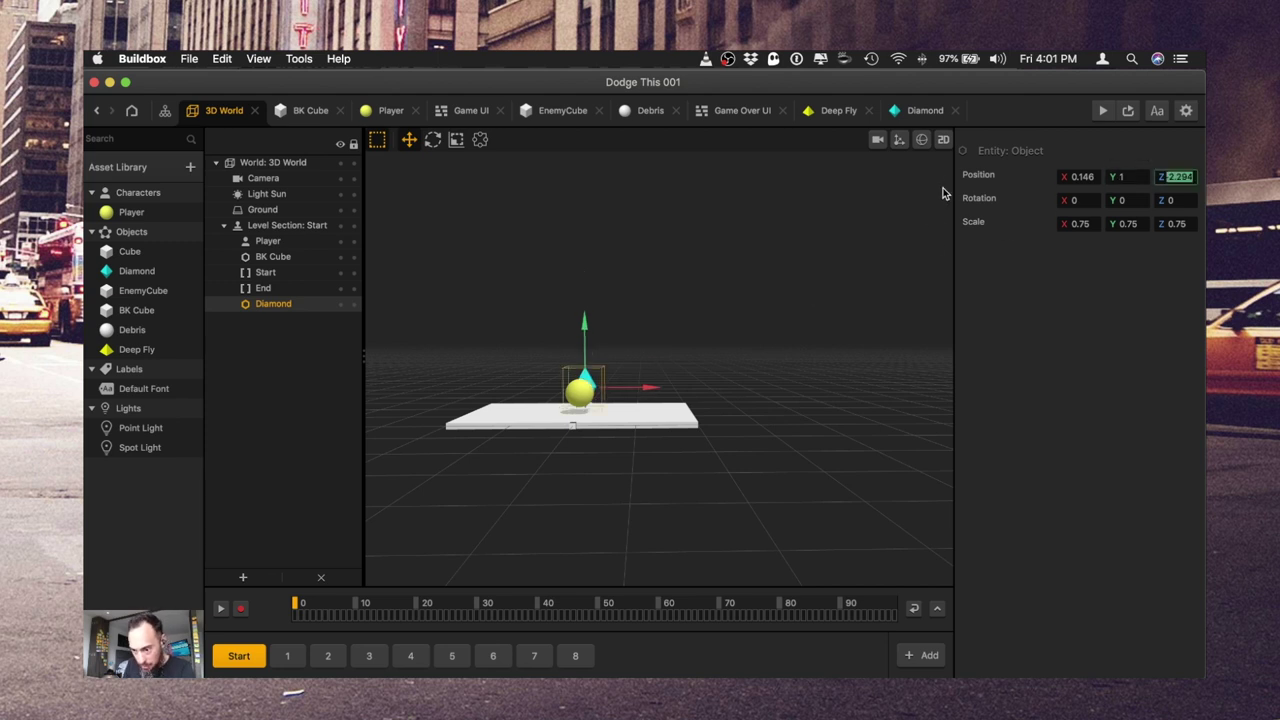
click(1139, 175)
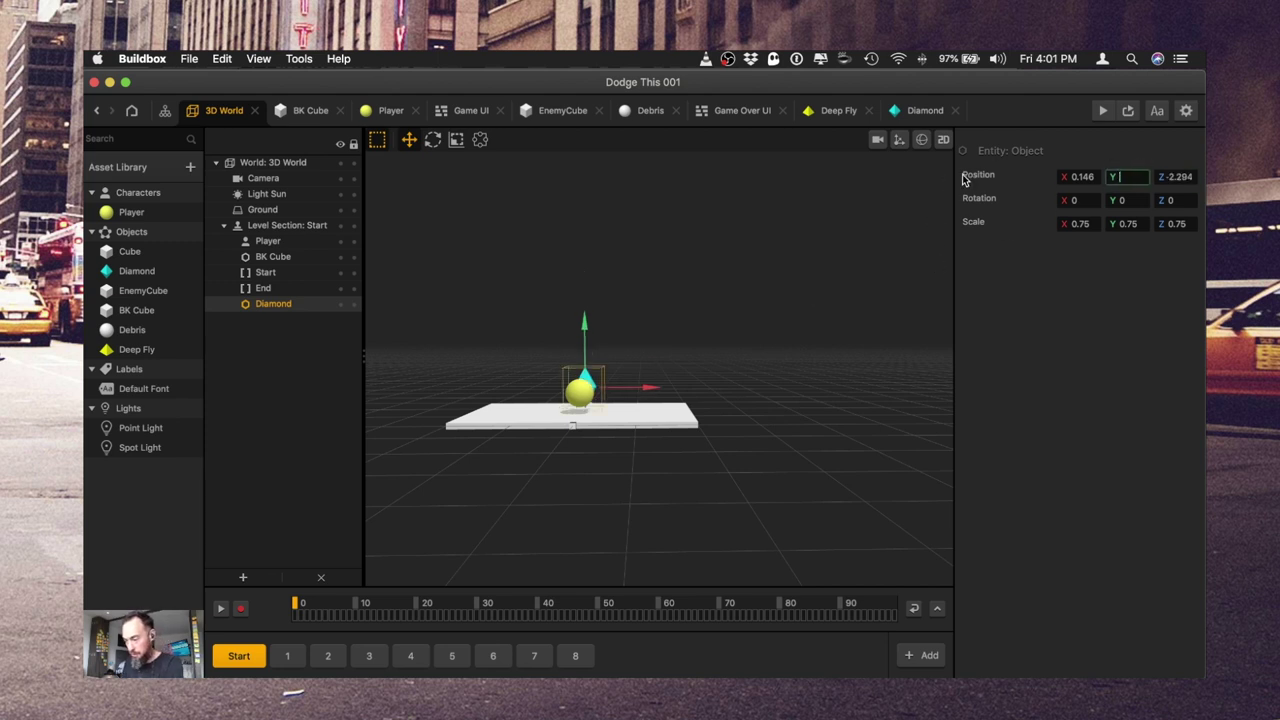
key(BackSpace)
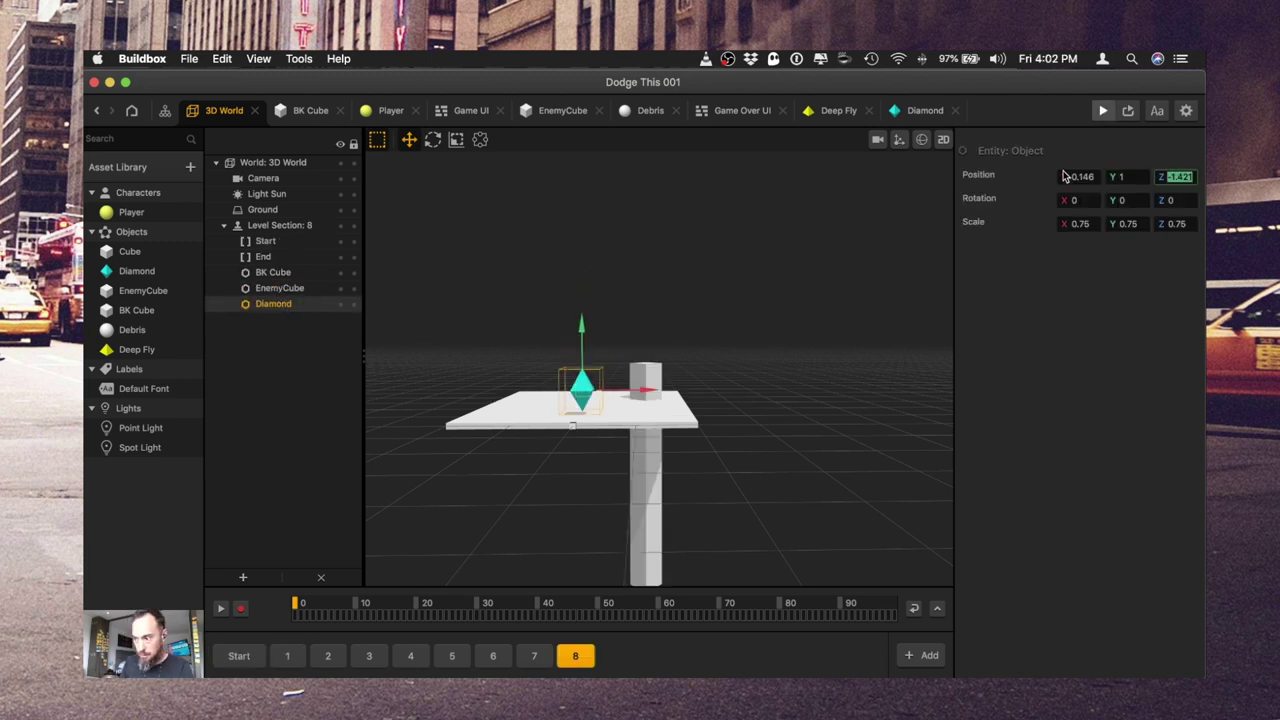
- Play-test the level, steering the ball past the obstacles and diamonds, and end the preview
click(1103, 110)
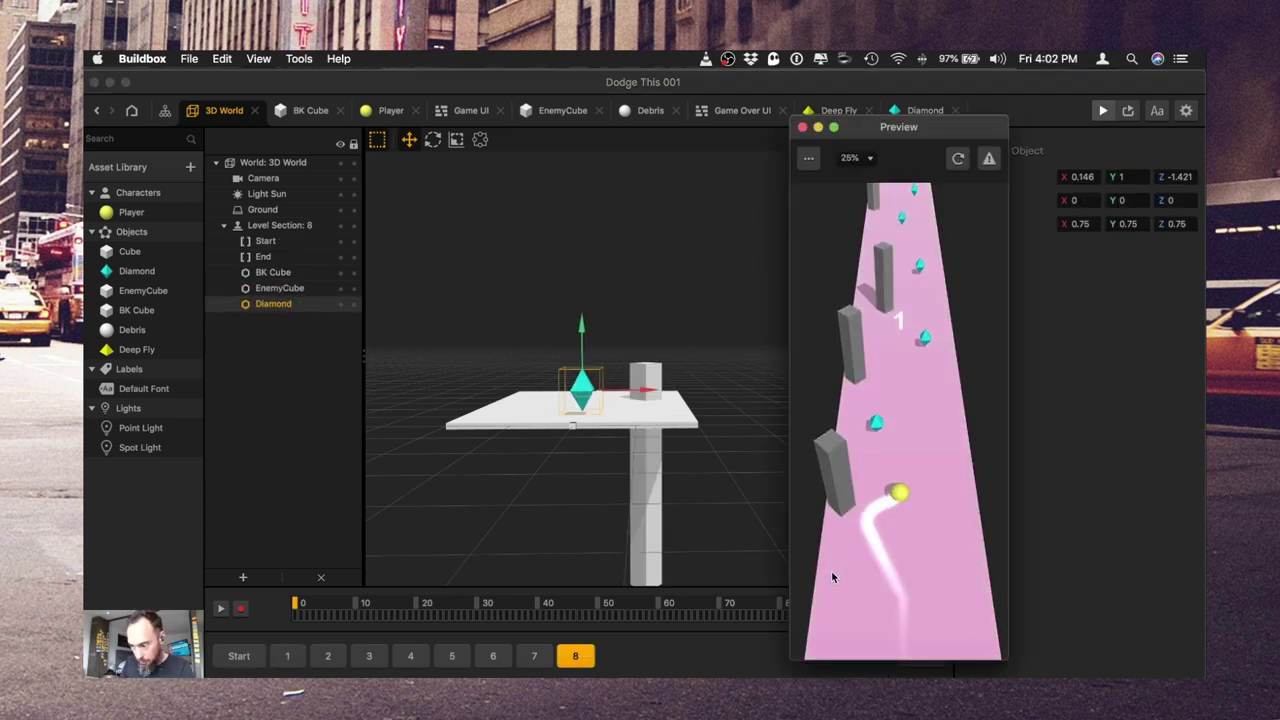
key(Left)
key(Right)
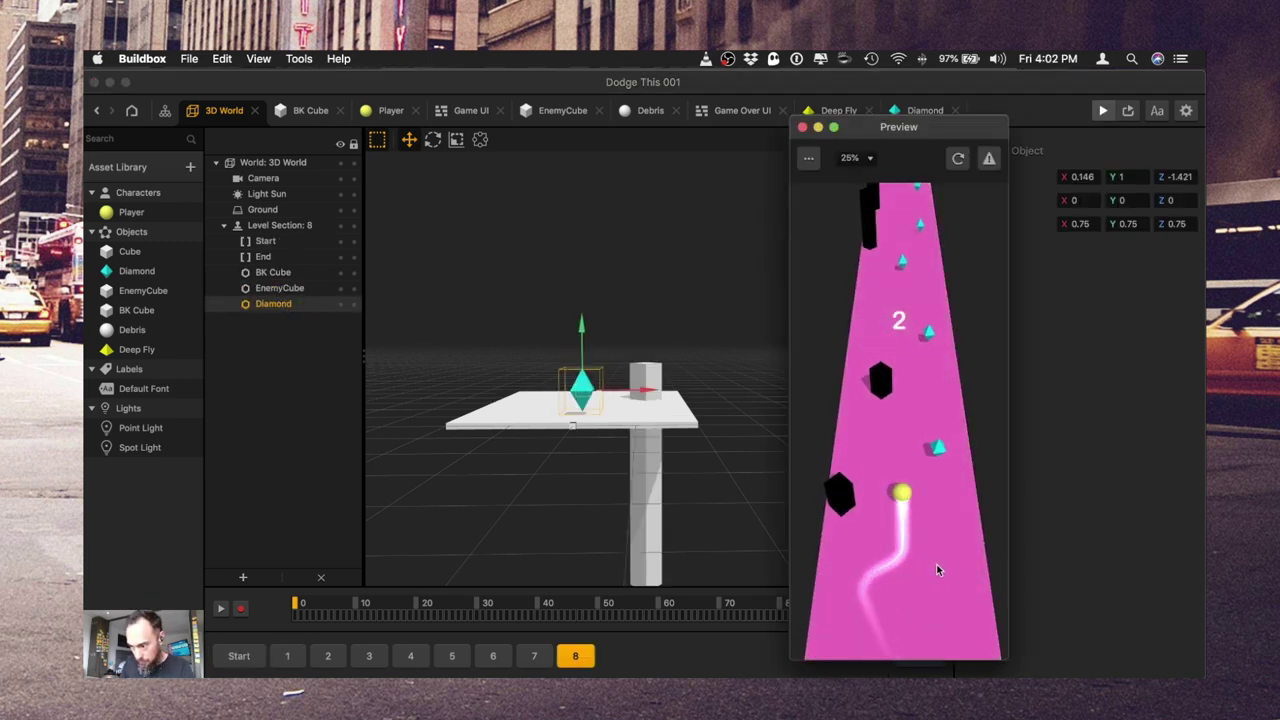
key(Left)
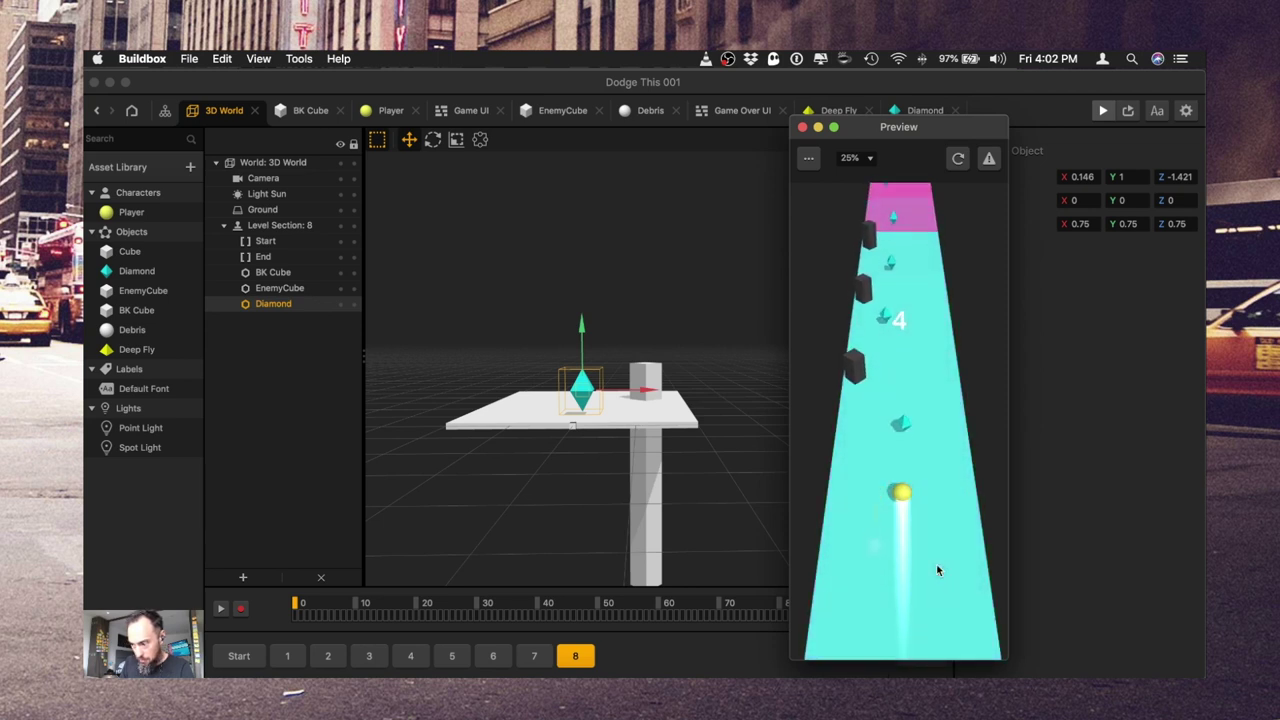
key(Right)
key(Left)
drag(857, 574, 966, 556)
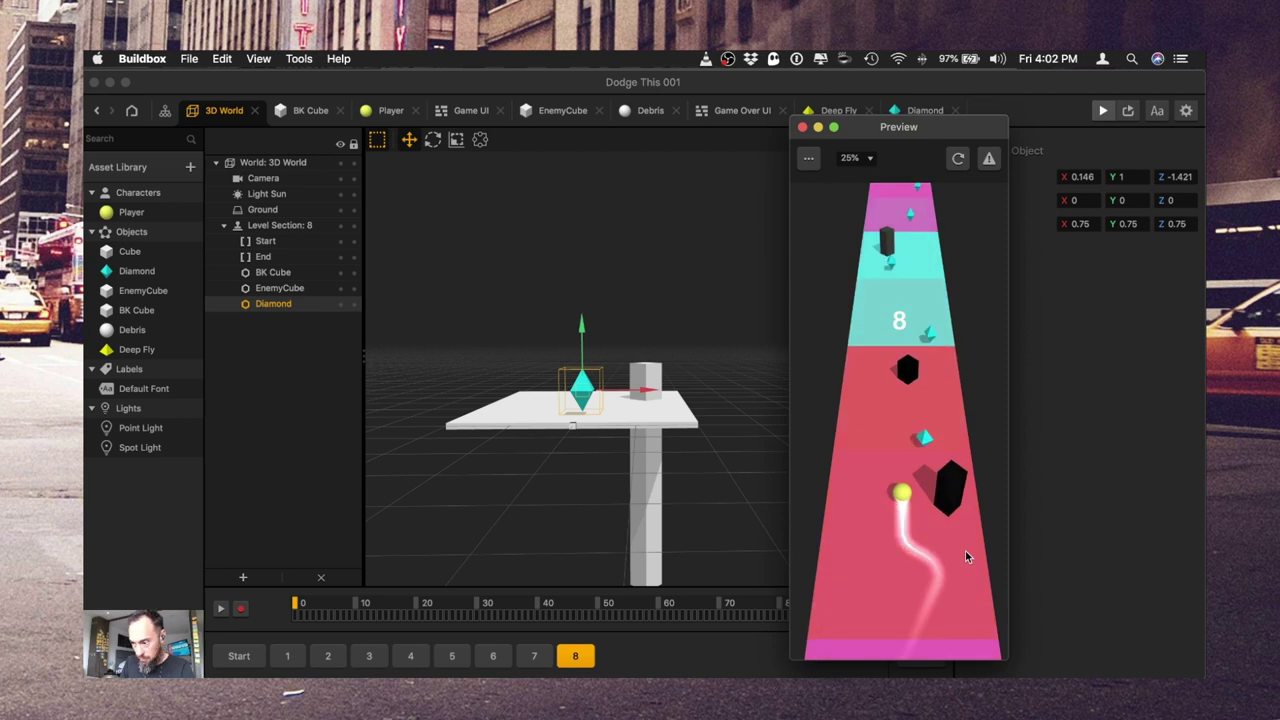
click(801, 128)
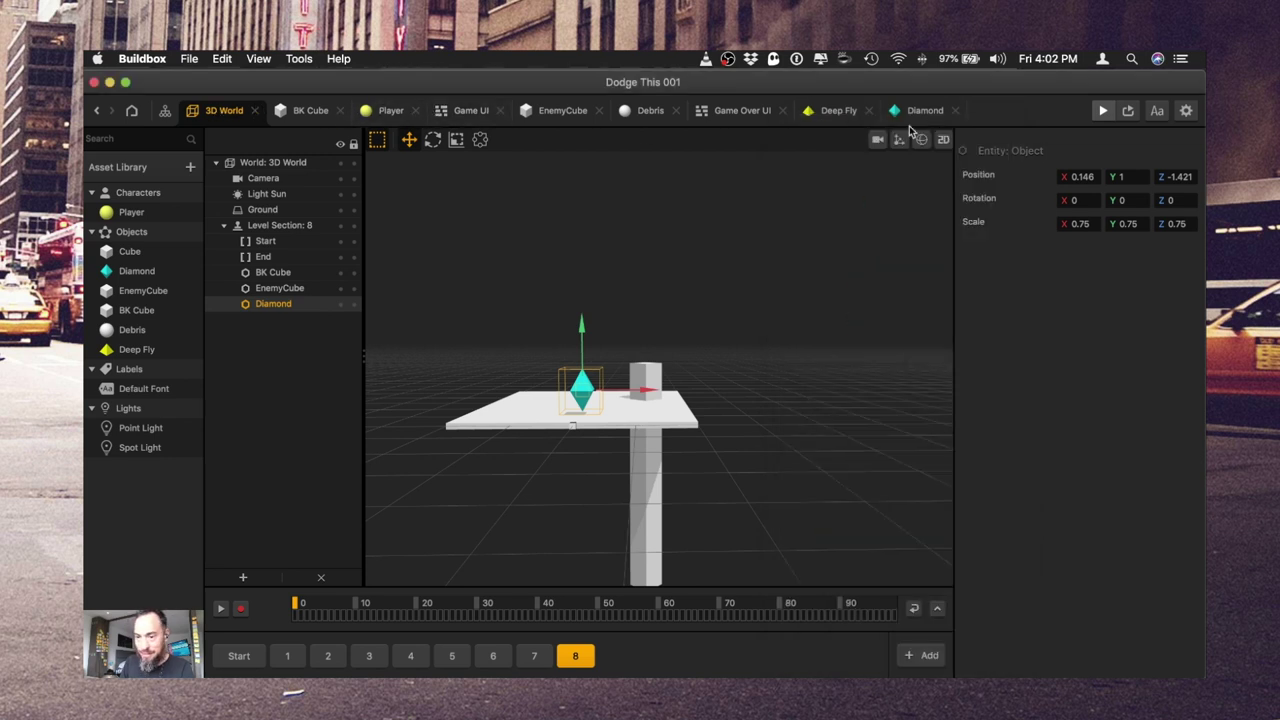
- Open the Player's node map and set the Move node's Speed % Increase Per Point to 10
click(401, 112)
click(224, 110)
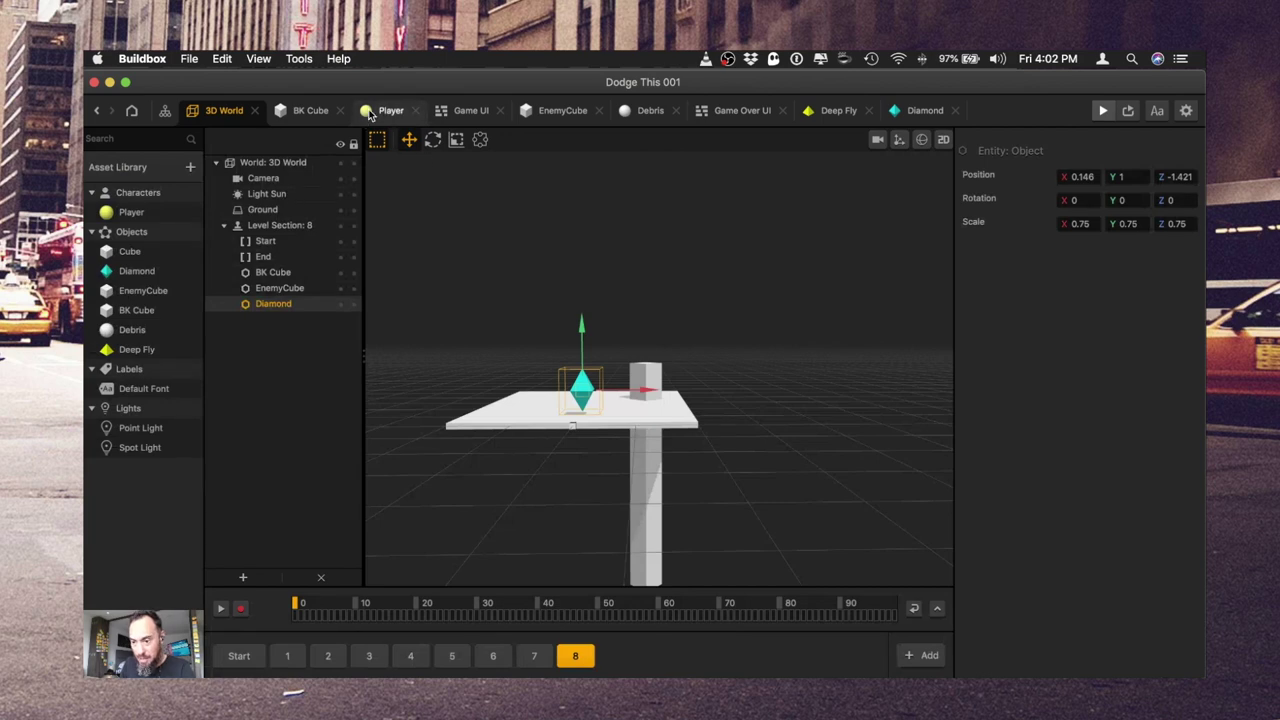
double_click(128, 215)
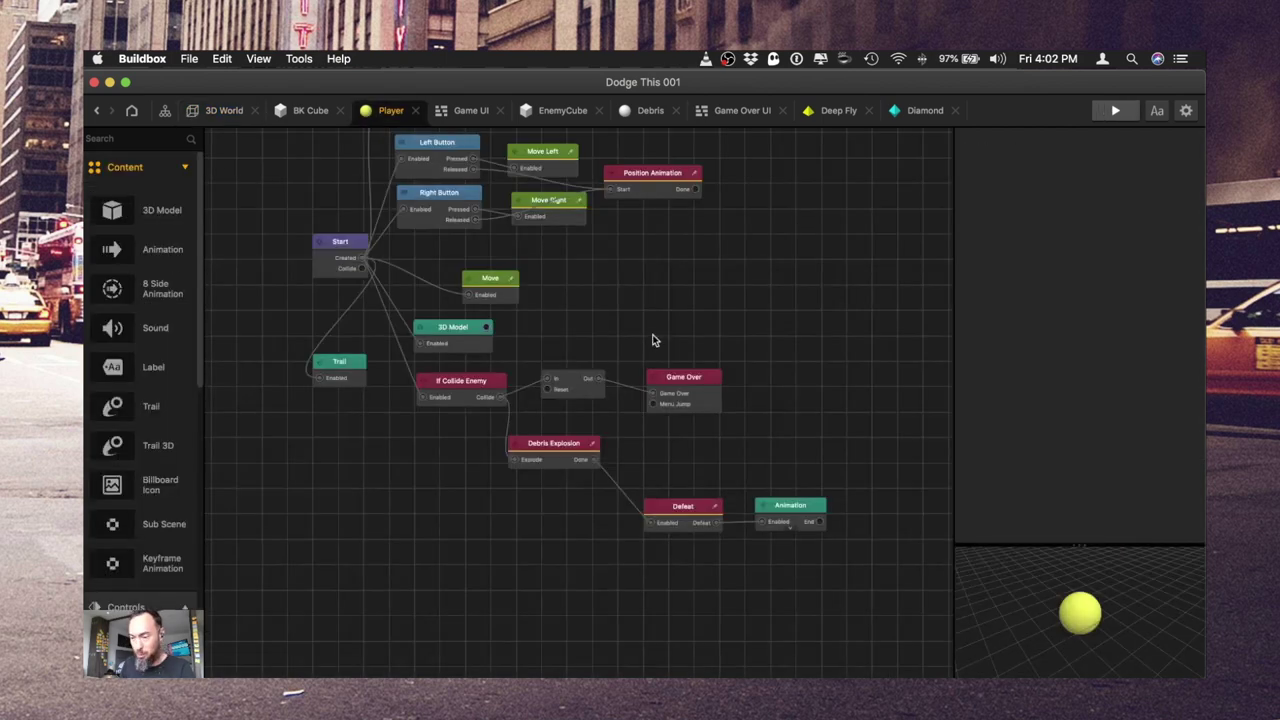
drag(652, 327, 655, 436)
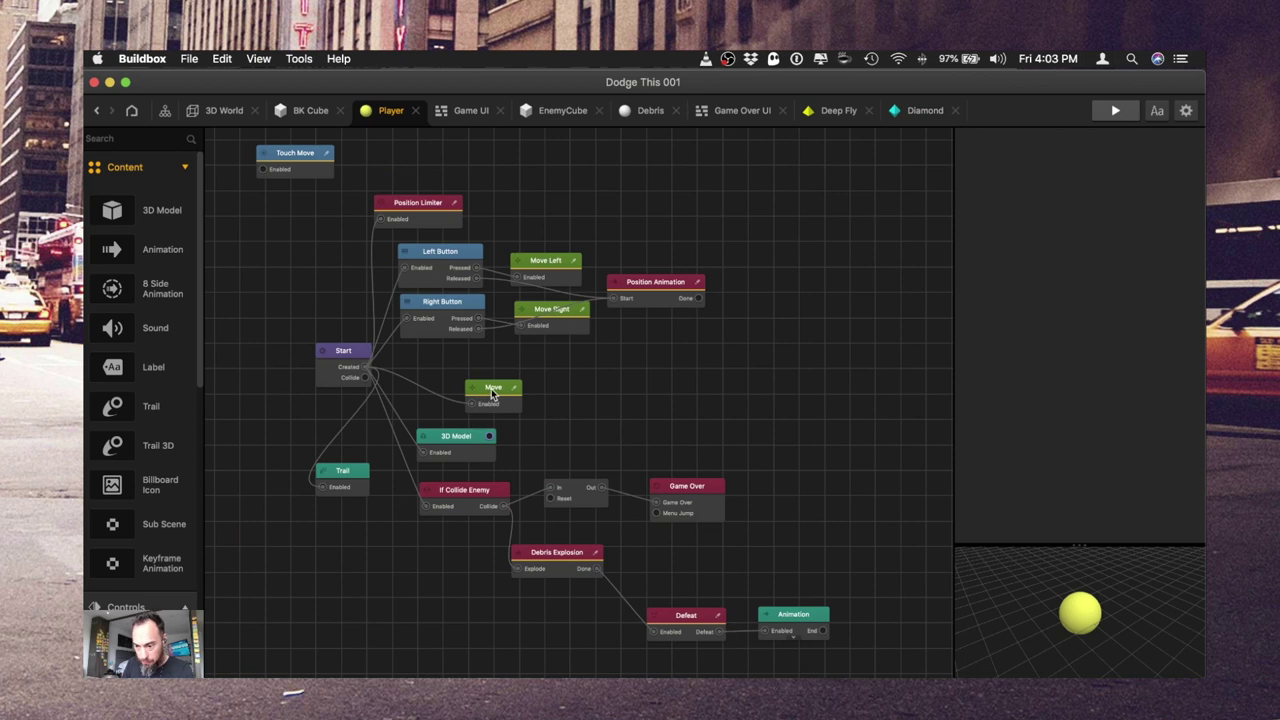
click(491, 394)
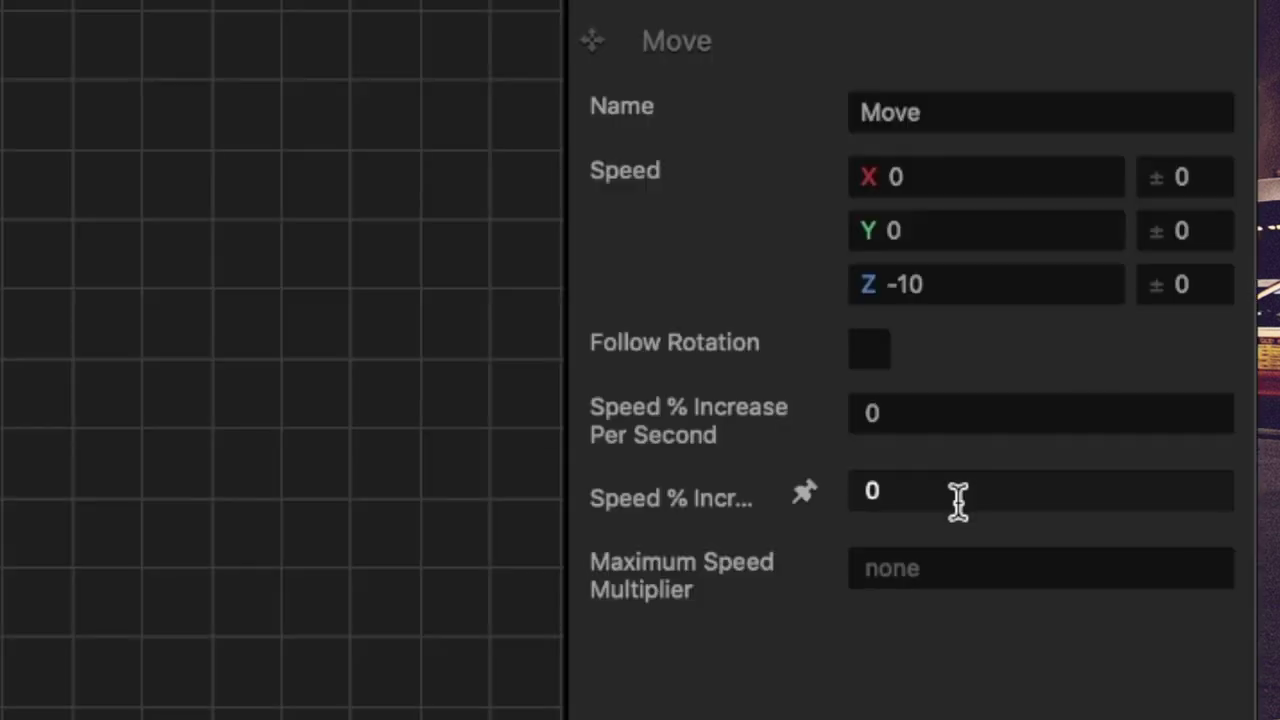
click(958, 500)
text(10)
key(Tab)
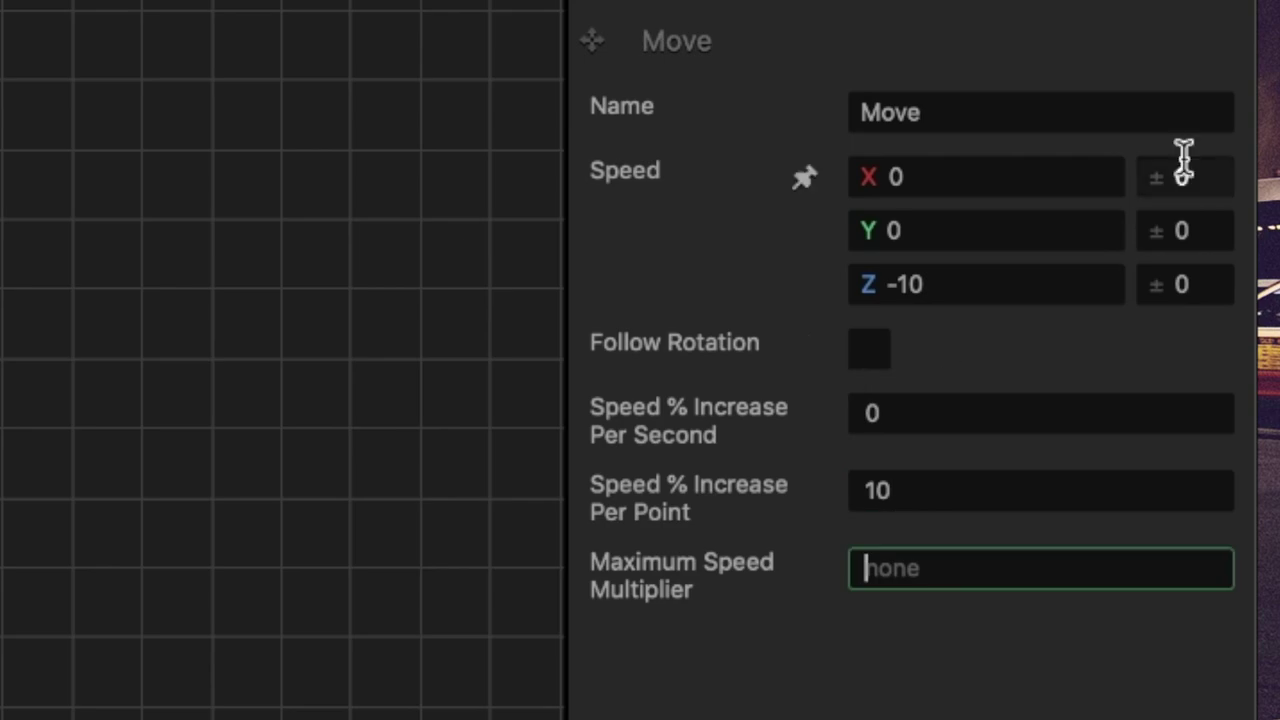
- Play-test the game with the per-point speed increase, dodging the obstacles from side to side
click(1114, 110)
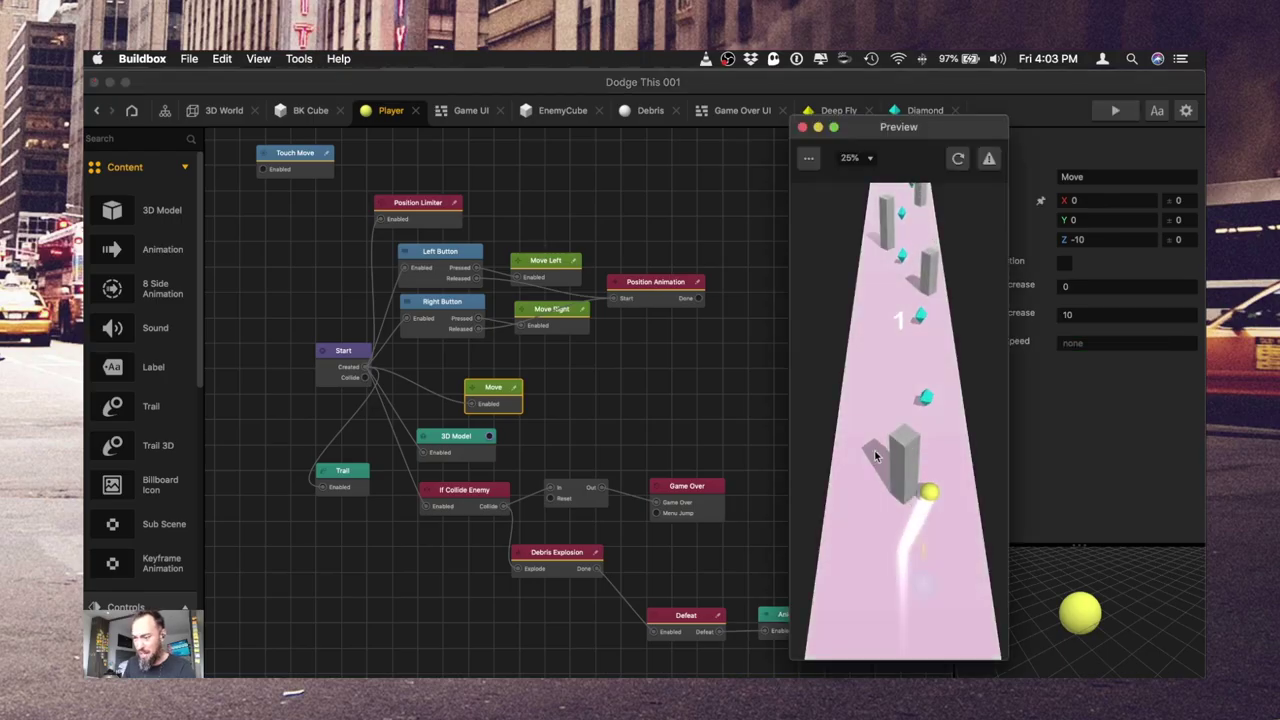
key(Left)
key(Right)
key(Left)
key(Right)
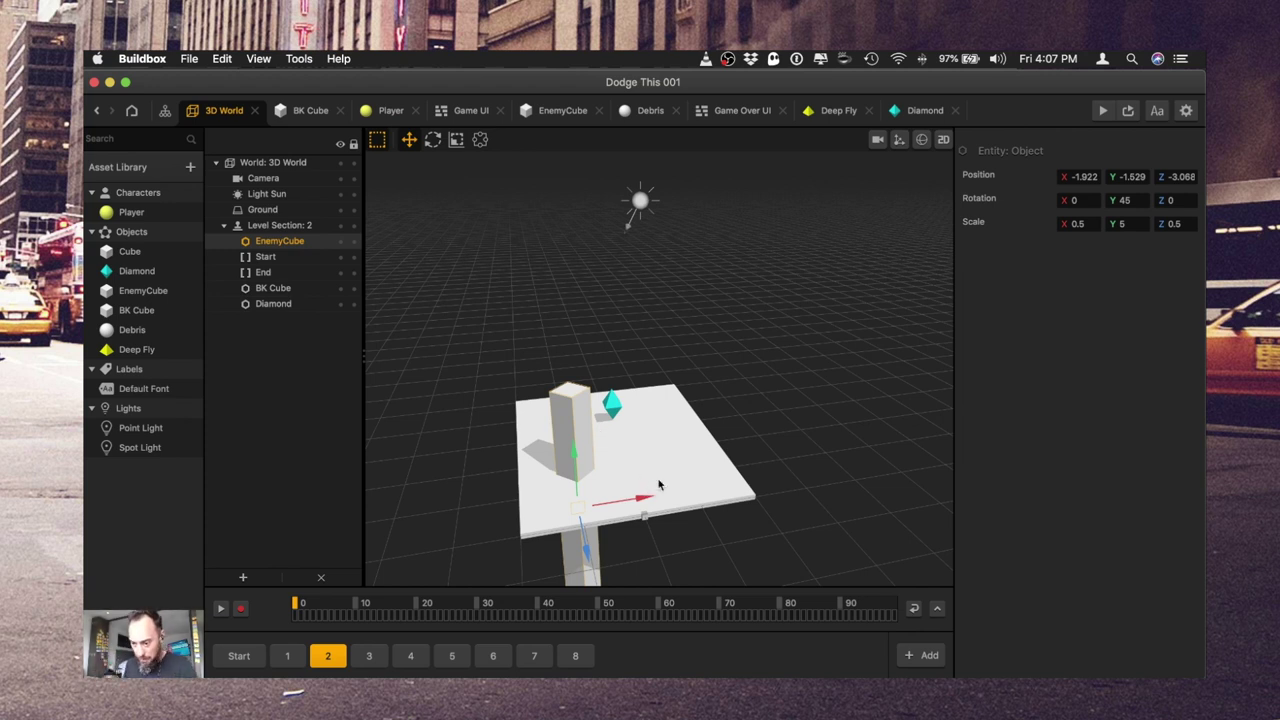
- Place the EnemyCube in level section 2 at position X -3, Y -1.5, Z -3
text(-2)
key(Tab)
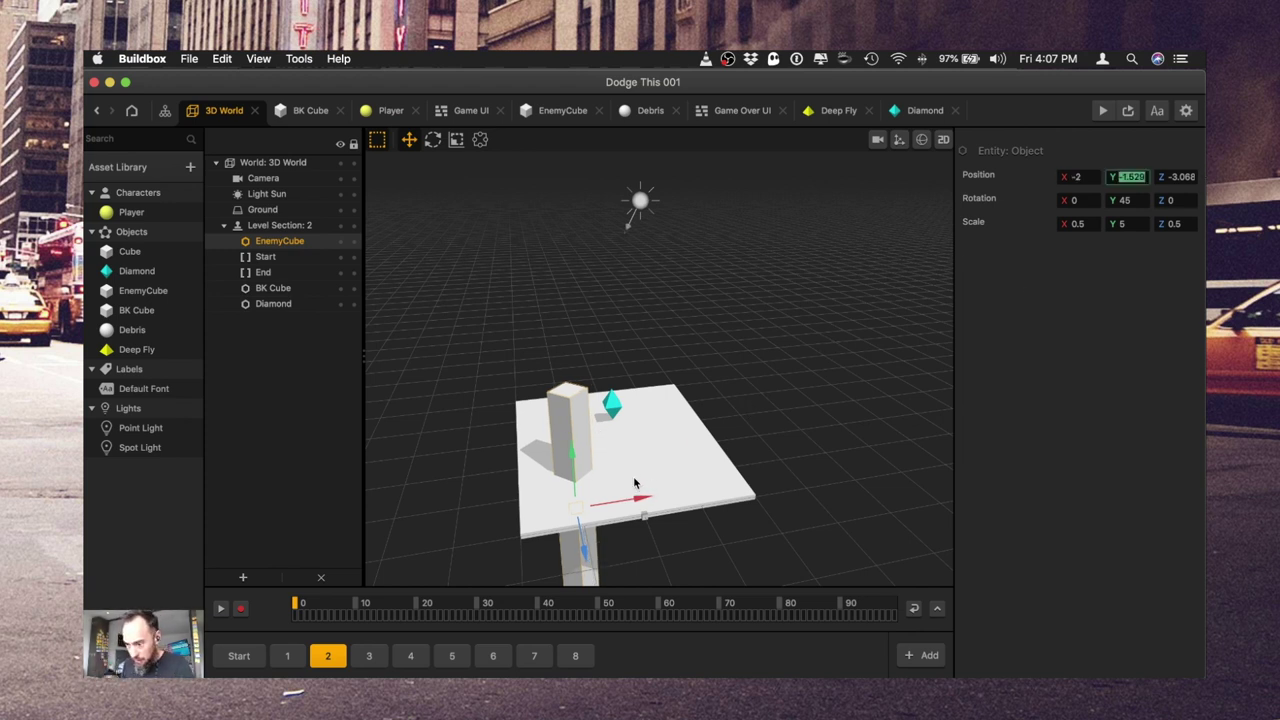
drag(633, 508, 612, 513)
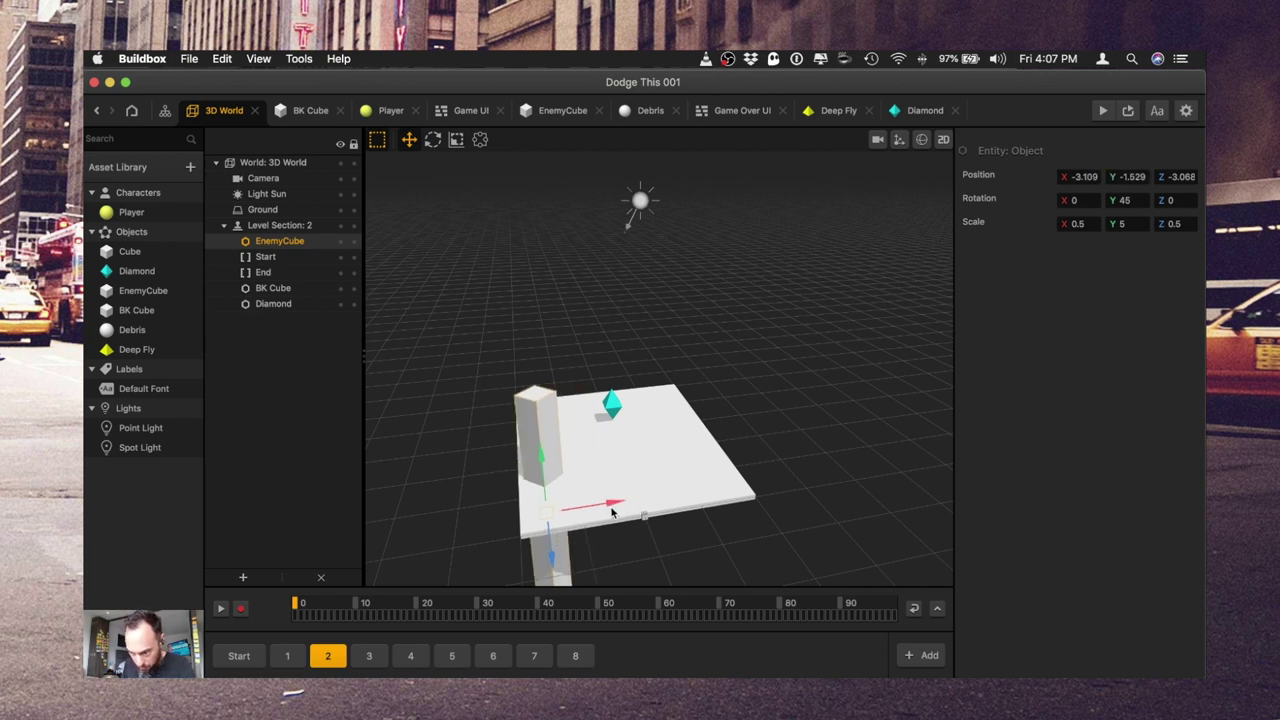
text(-3)
click(1136, 176)
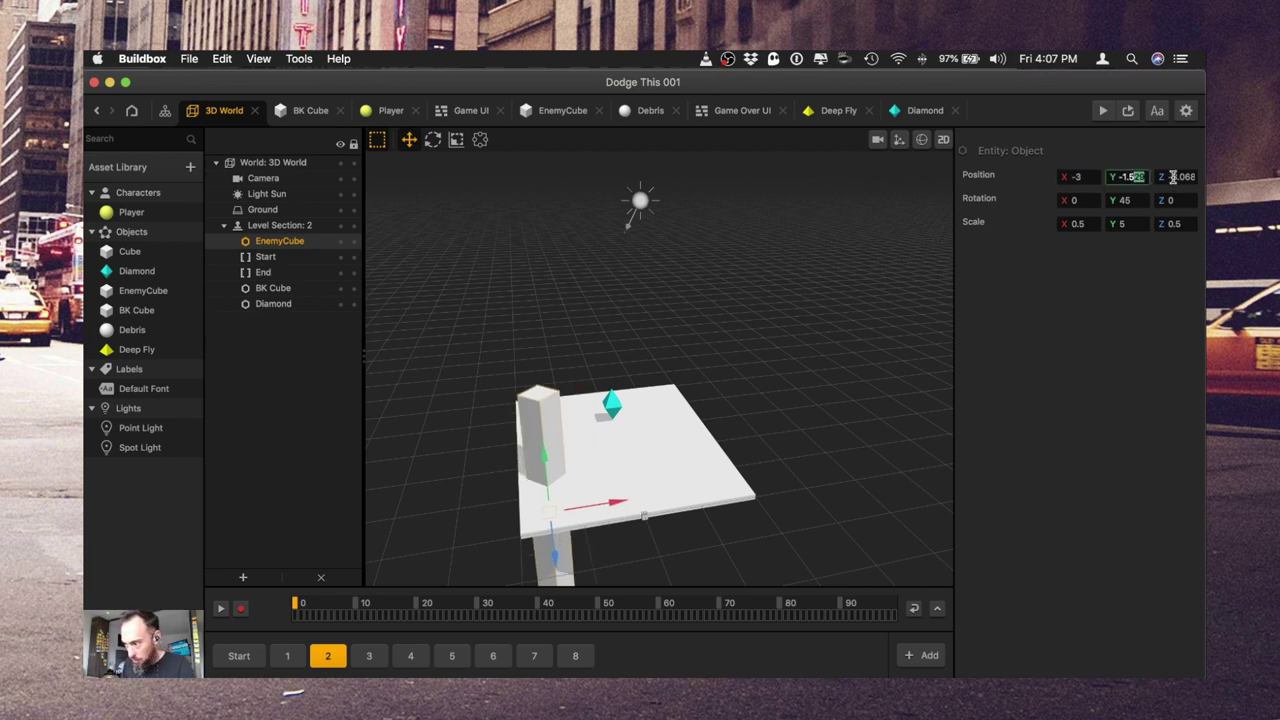
key(BackSpace)
click(1180, 174)
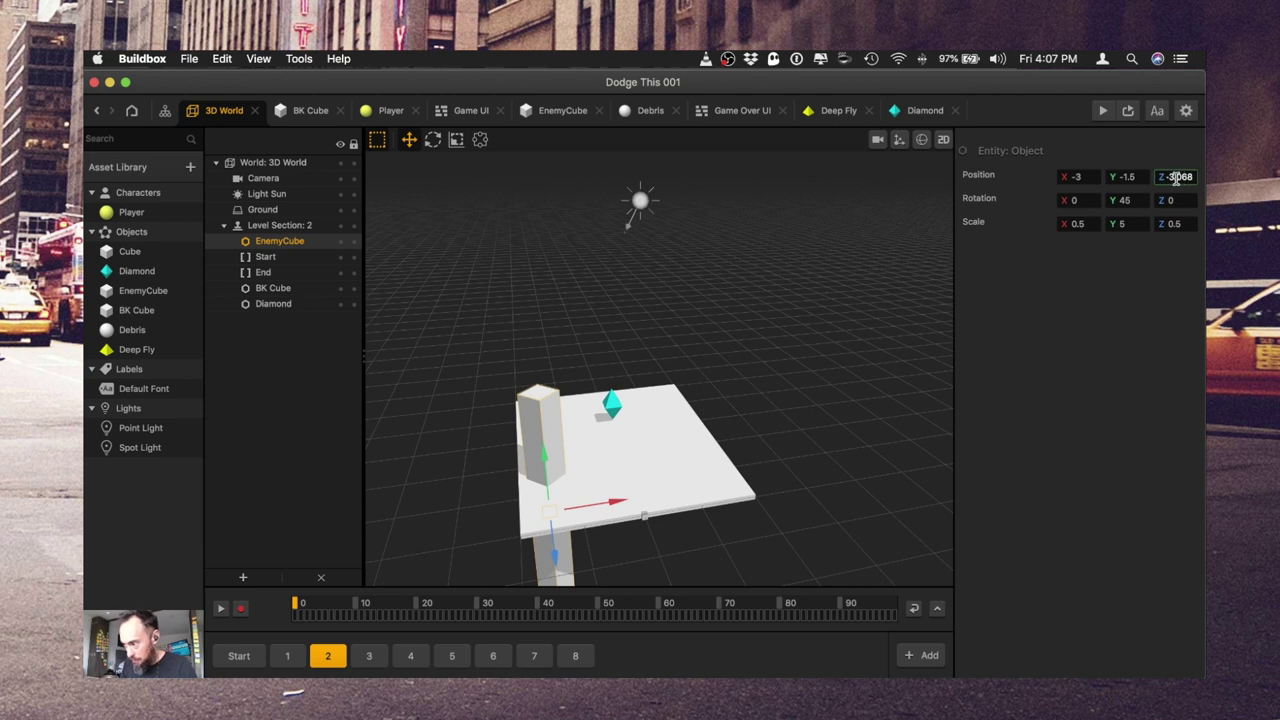
key(BackSpace)
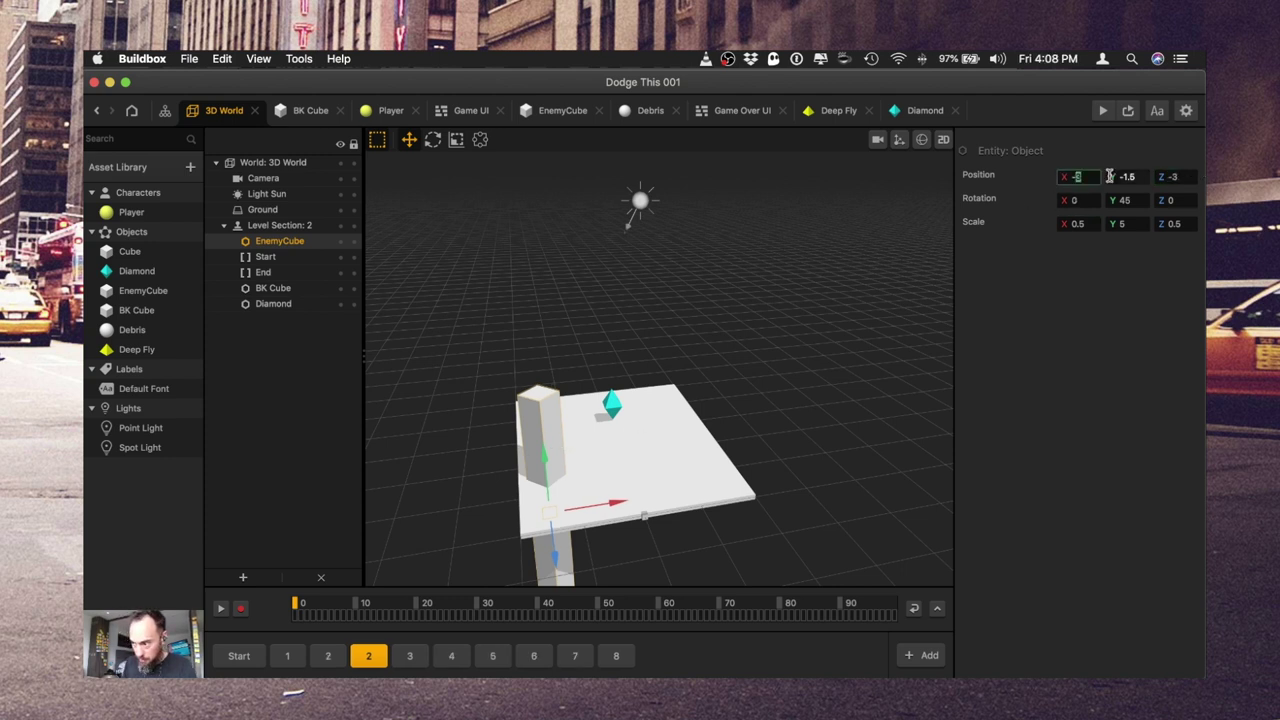
- Set the EnemyCube's X position to -2 and 0 in duplicates of level section 2
text(-2)
key(Return)
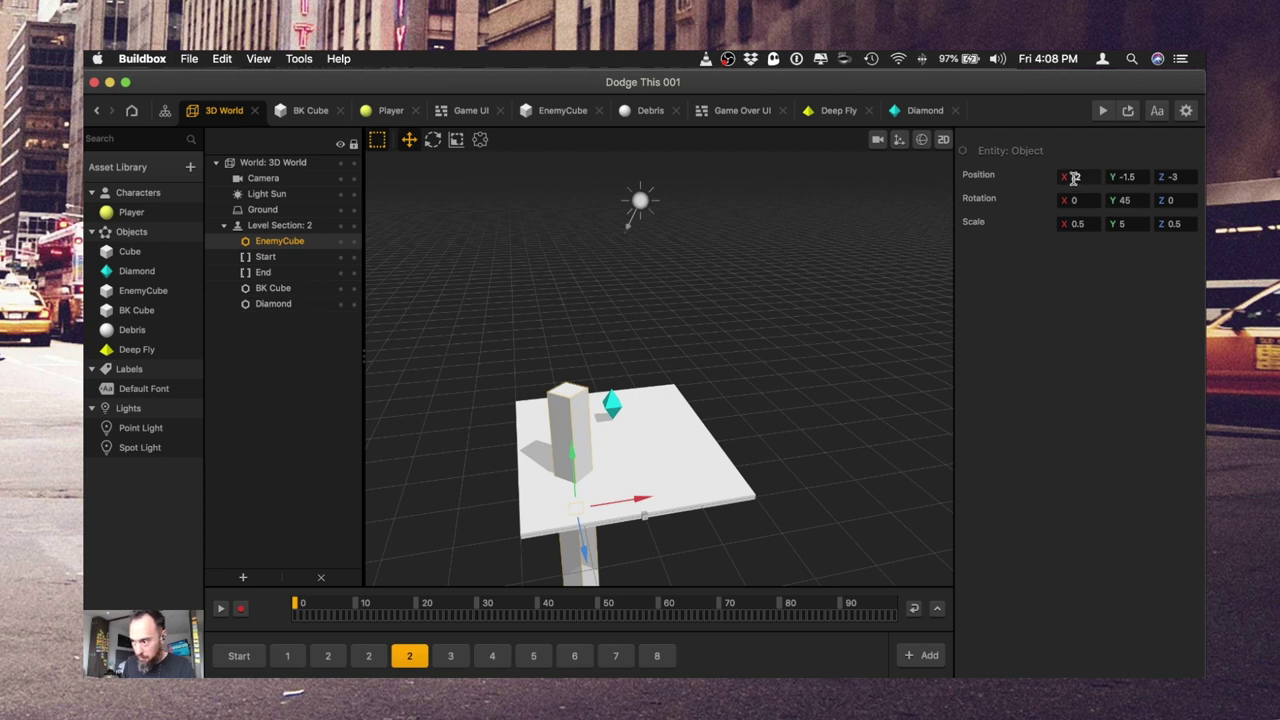
text(0)
key(Tab)
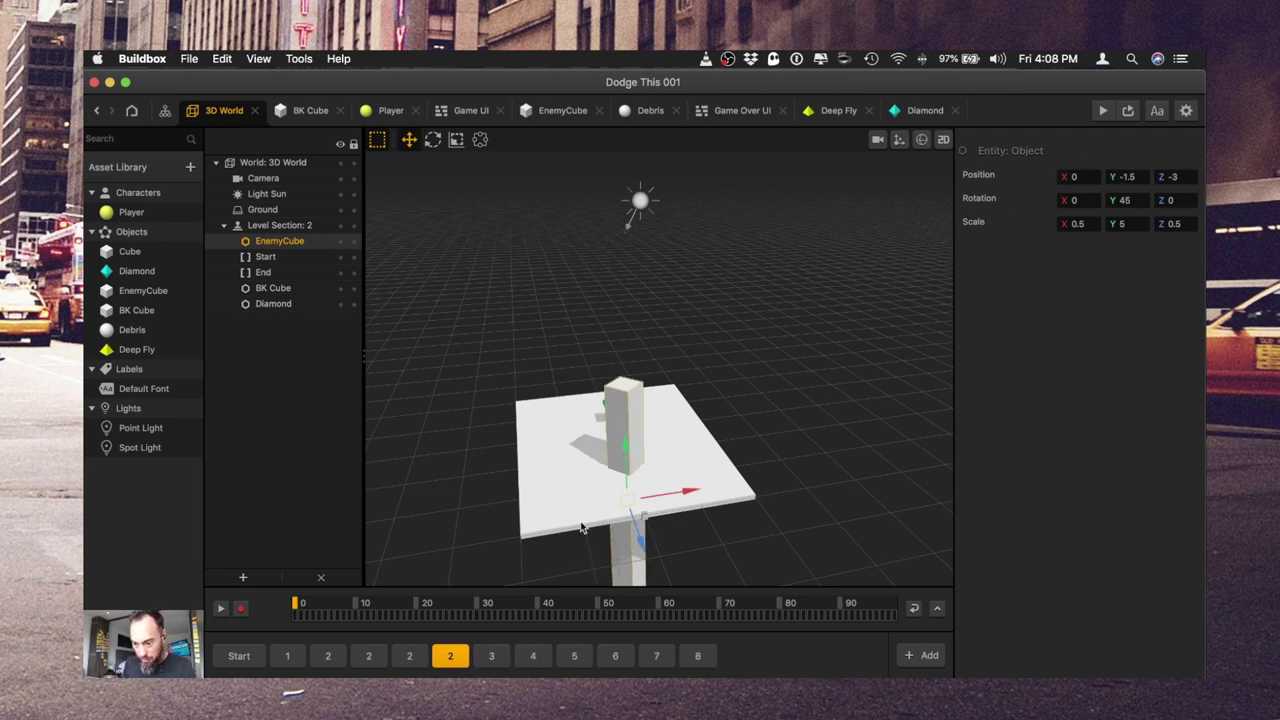
- Duplicate level section 2 again and set the EnemyCube's X position to 1 in the copy
key(super+d)
click(617, 452)
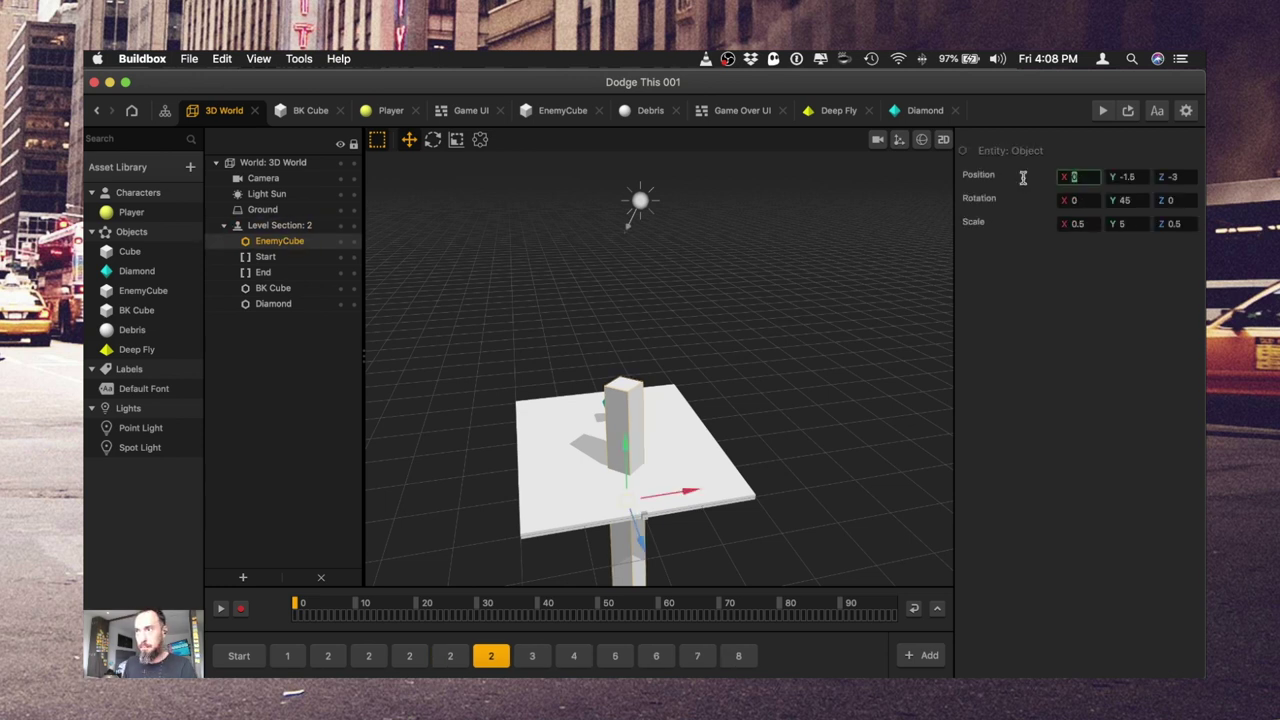
text(1)
key(Return)
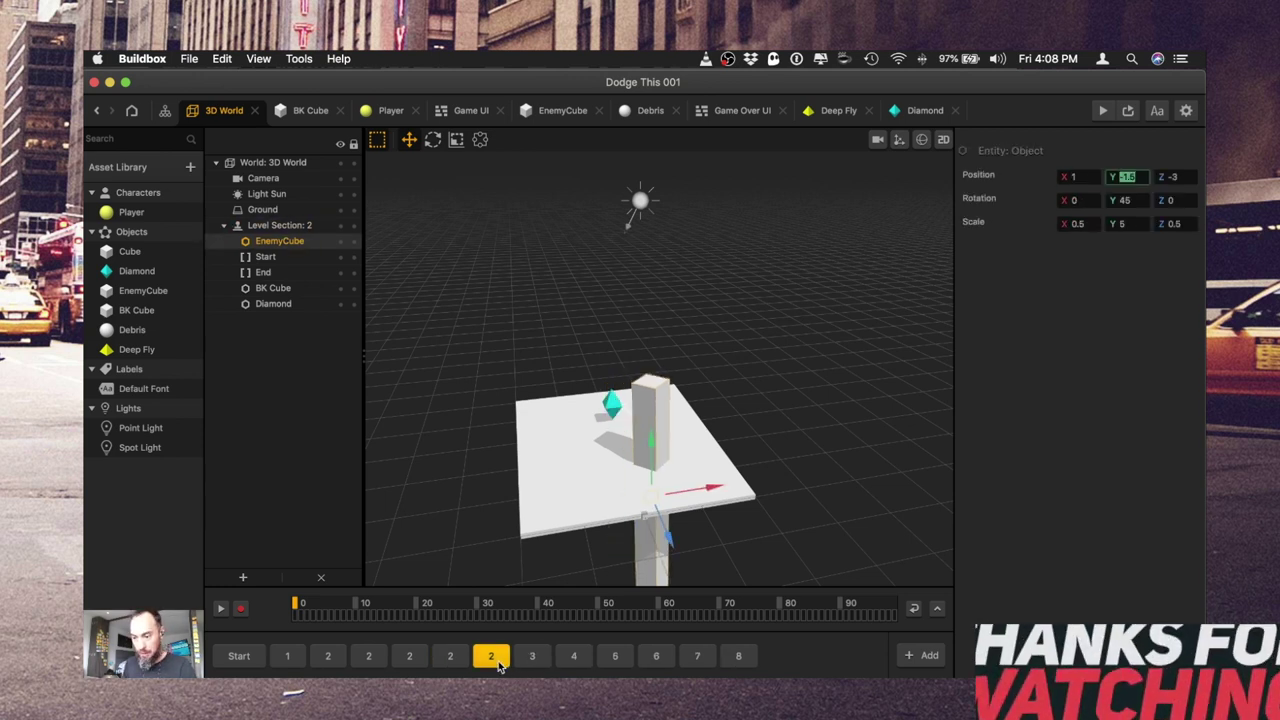
- Duplicate level section 2 twice more, setting the EnemyCube's X position to 2 and 3 in the copies
click(533, 660)
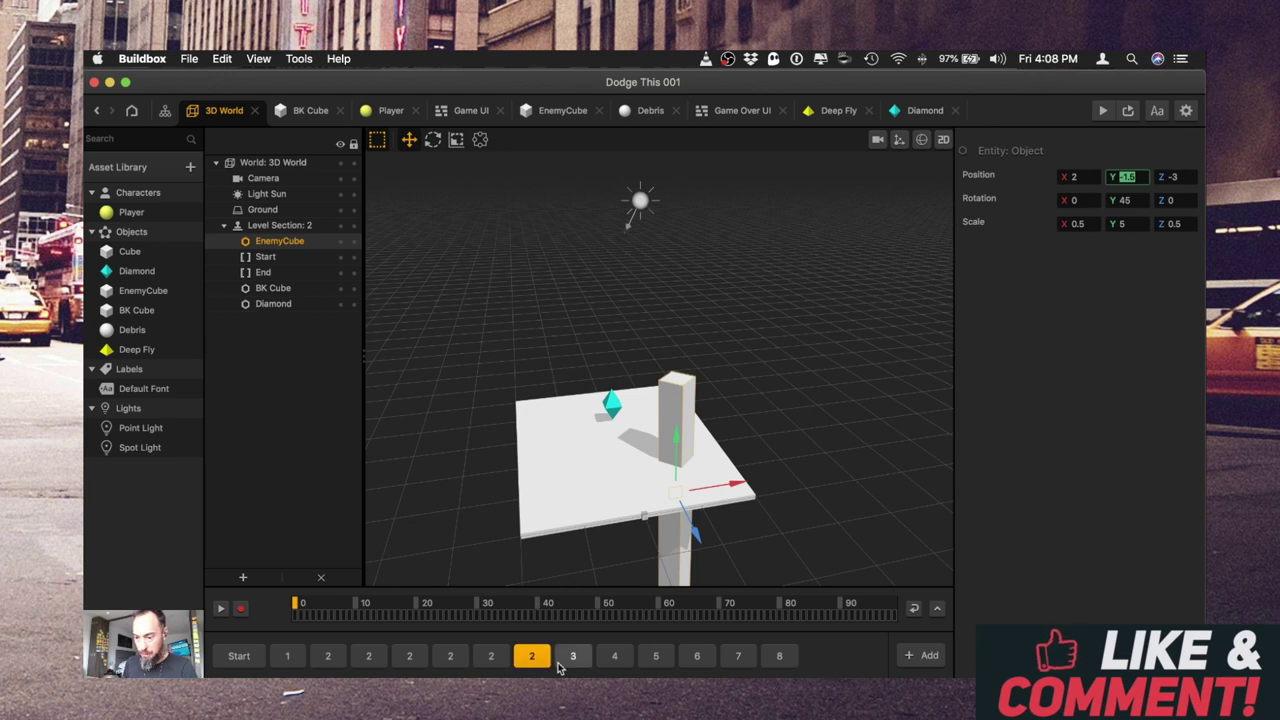
key(super+d)
drag(1076, 177, 917, 183)
click(668, 434)
text(3)
key(Tab)
- Review section 1 and the duplicated sections one by one to check the EnemyCube's position in each
click(298, 658)
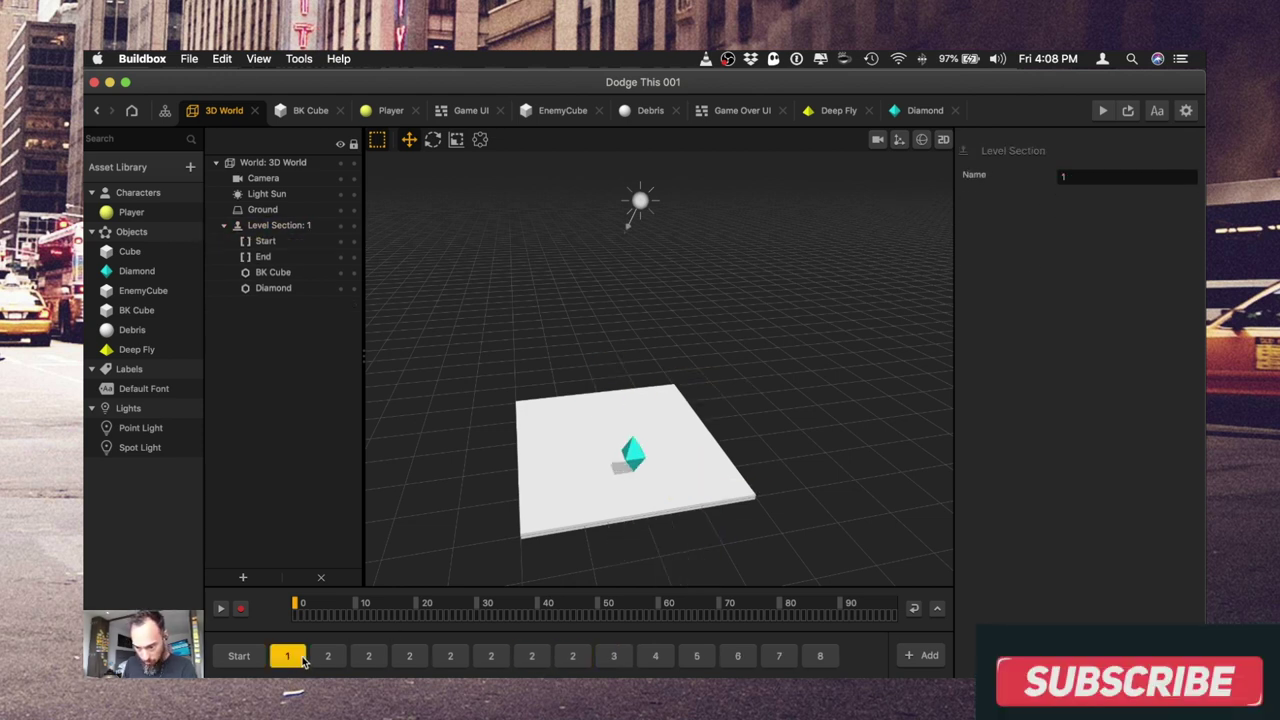
click(340, 657)
click(368, 656)
click(409, 656)
click(450, 656)
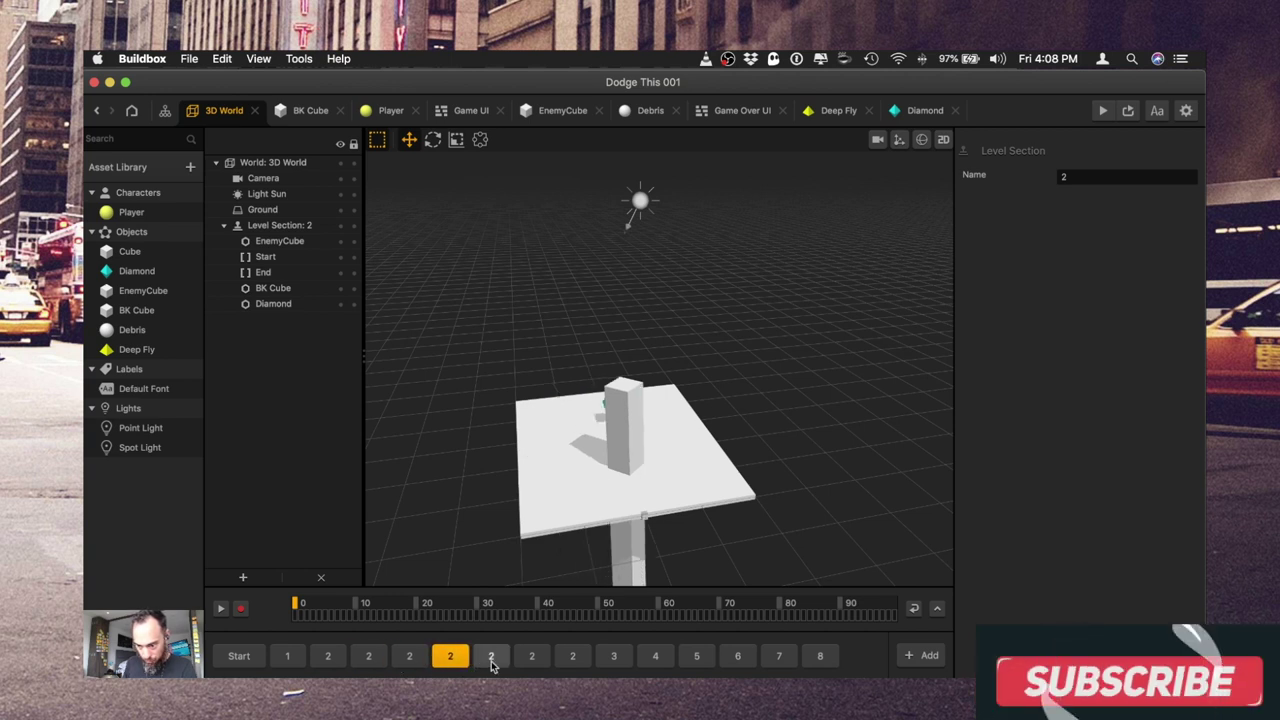
click(491, 656)
click(530, 658)
- Play-test the level with the duplicated obstacle sections and end the preview
key(super+p)
drag(900, 550, 950, 545)
click(902, 557)
click(897, 560)
click(802, 127)
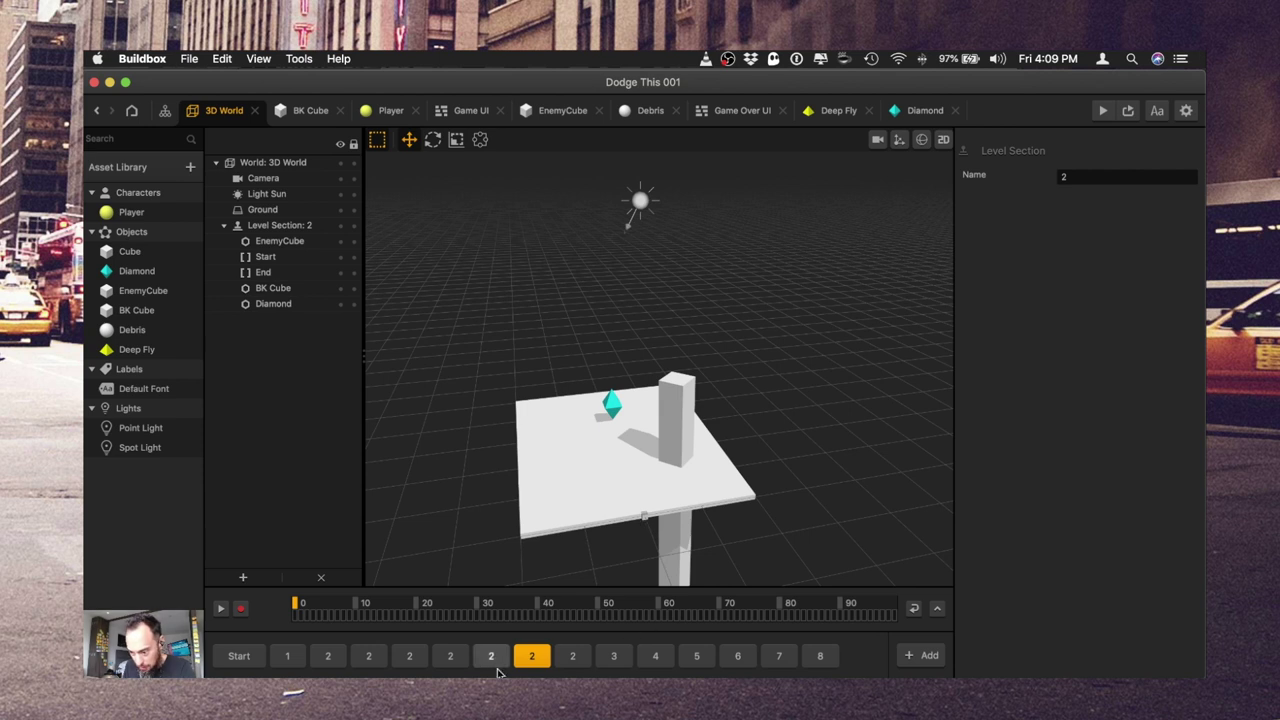
- Rename the first duplicate of level section 2 as 3 and select the following section
click(368, 655)
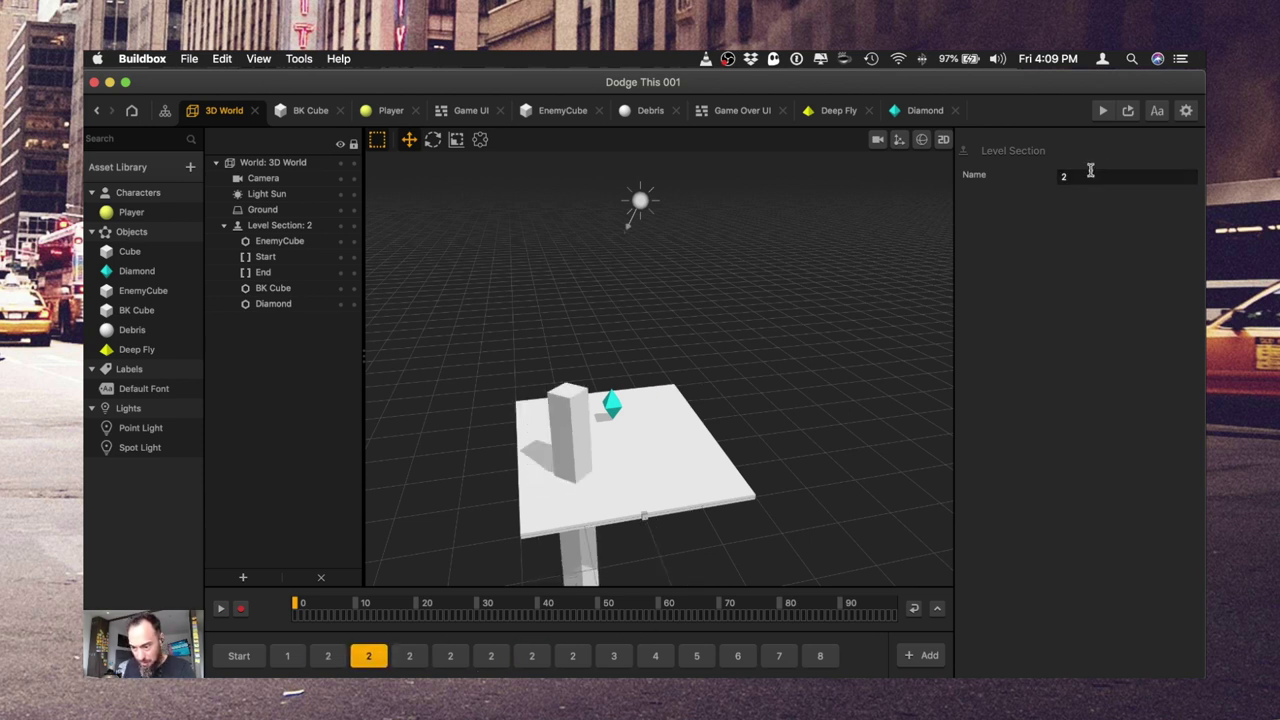
click(1090, 176)
text(3)
click(404, 660)
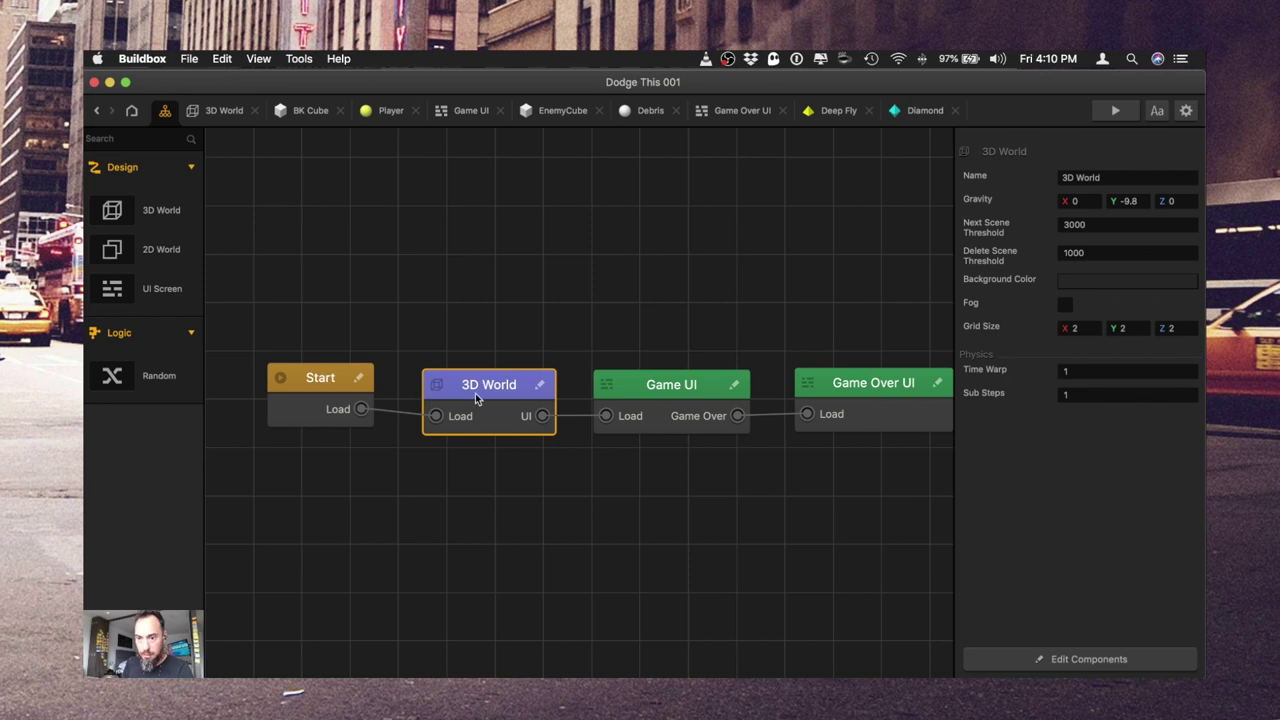
- Add a Default Font label beside the player in the 3D World's Start section with the text "Dodge This 3D"
double_click(477, 390)
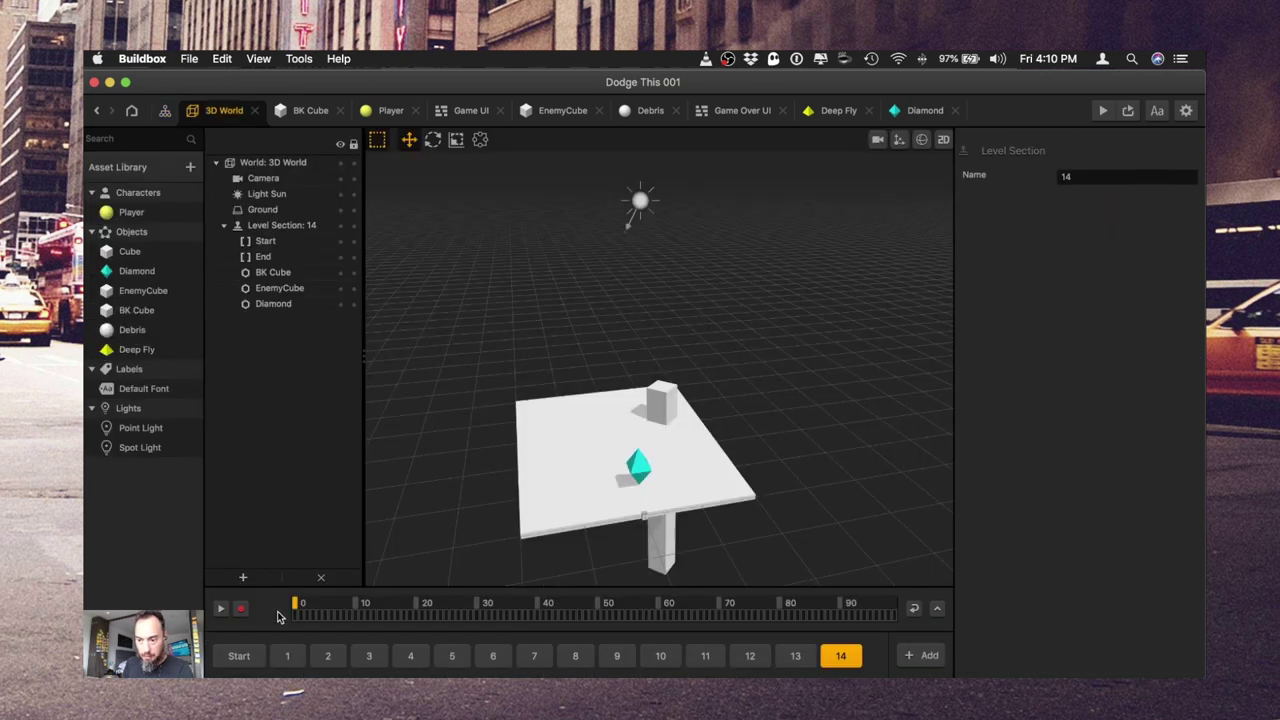
click(247, 656)
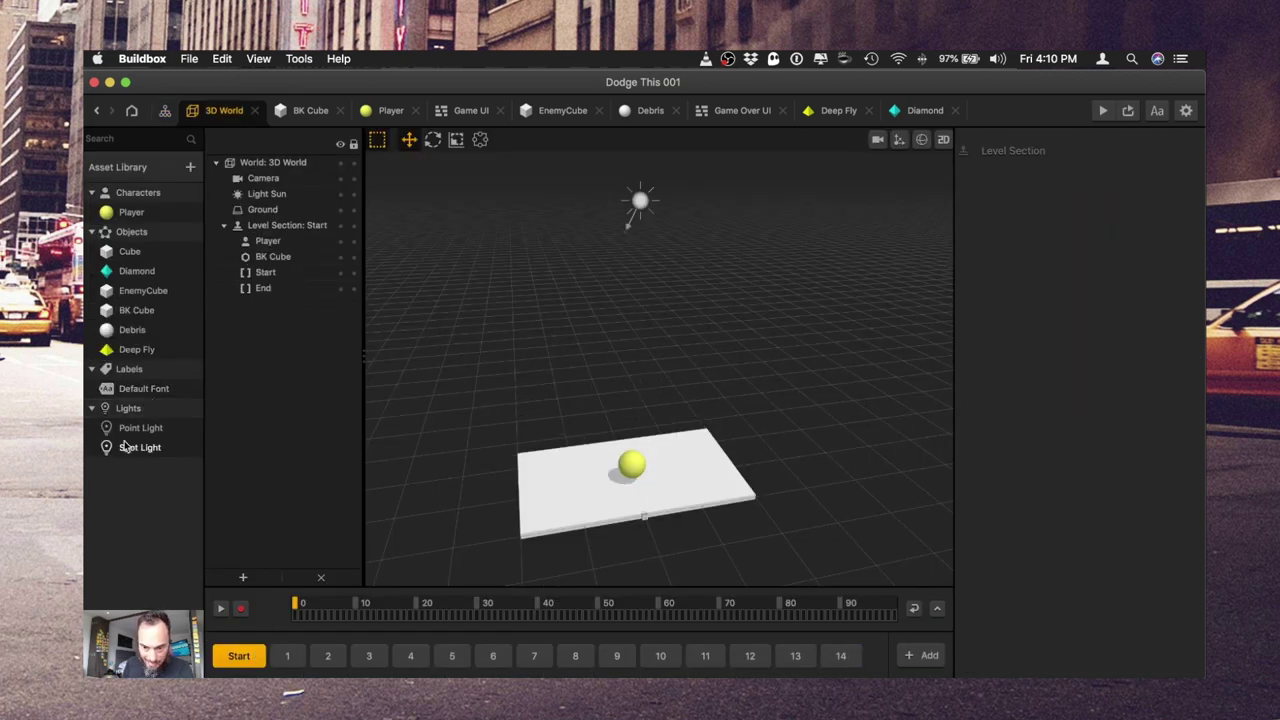
click(128, 408)
drag(138, 390, 731, 420)
click(1128, 333)
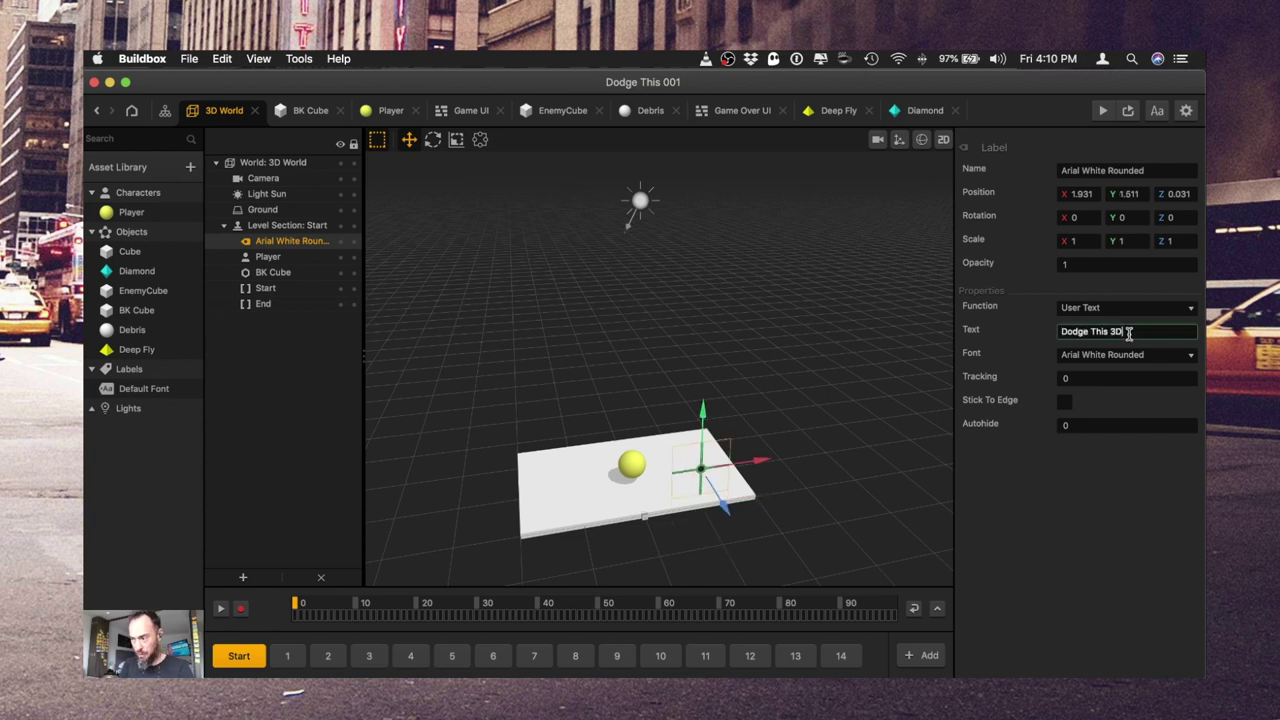
key(Return)
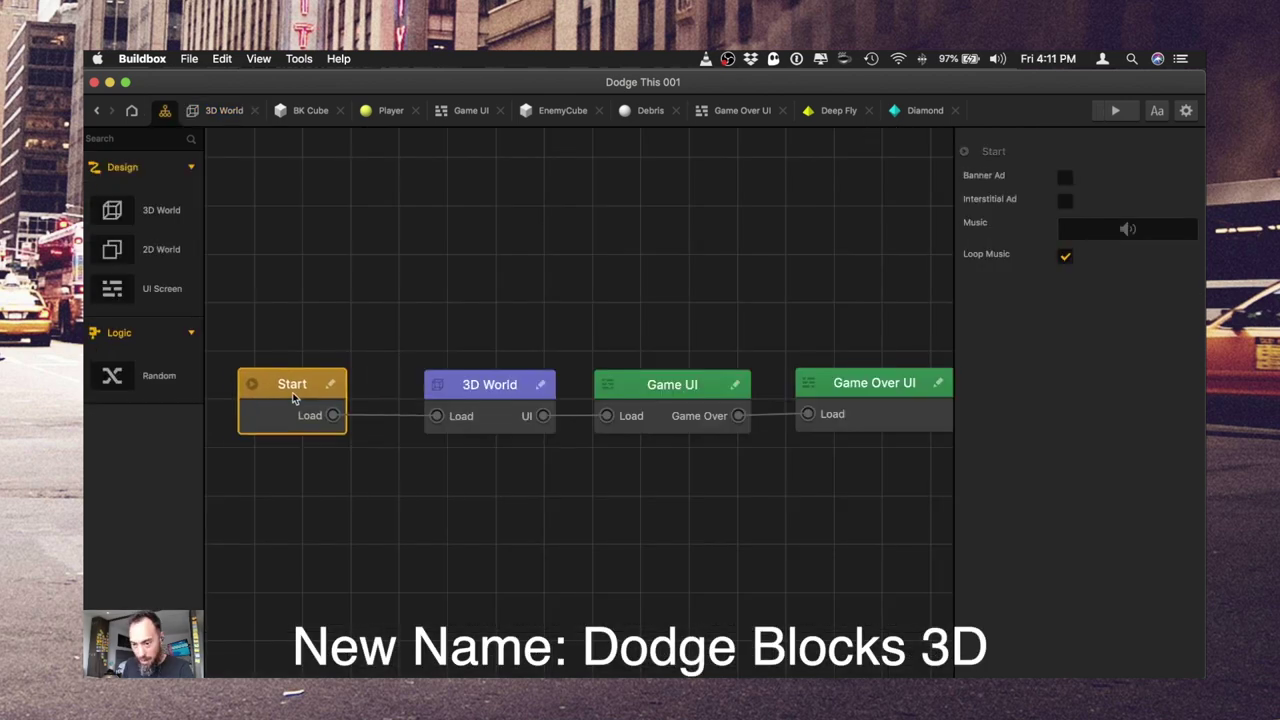
- Move the Start node farther from the 3D World node in the scene map and open the 3D World
drag(292, 394, 260, 392)
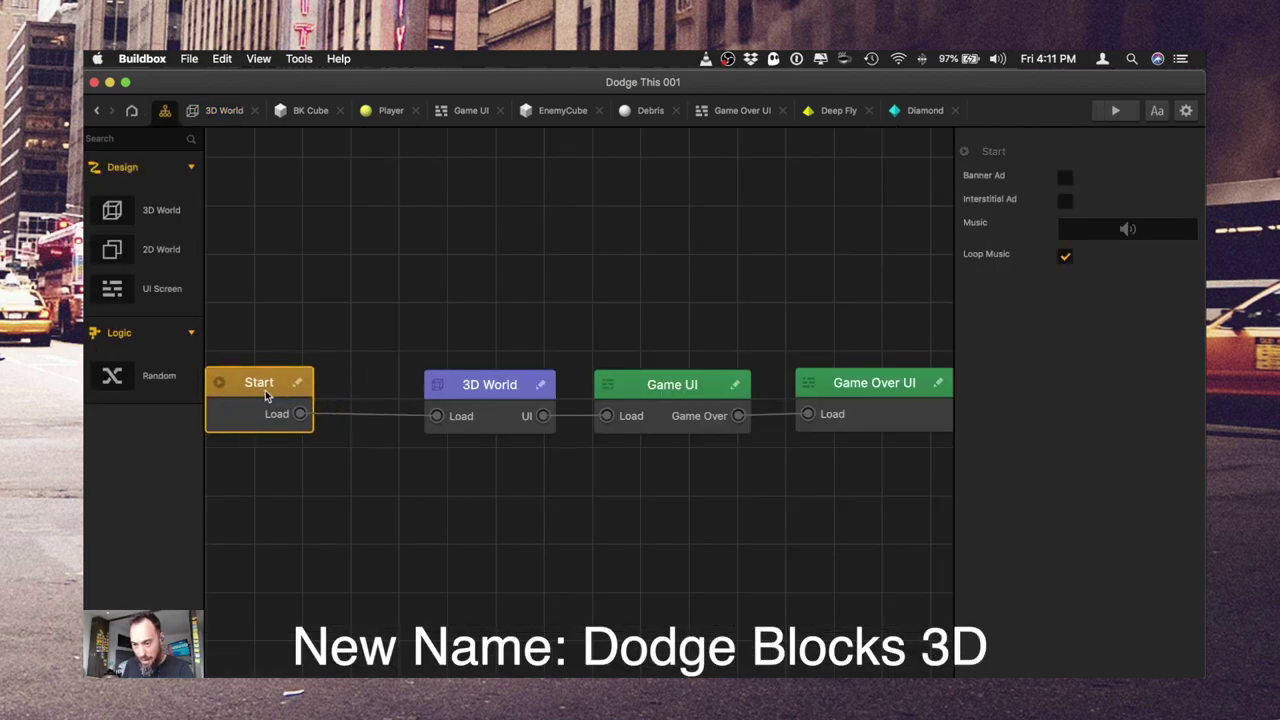
double_click(477, 392)
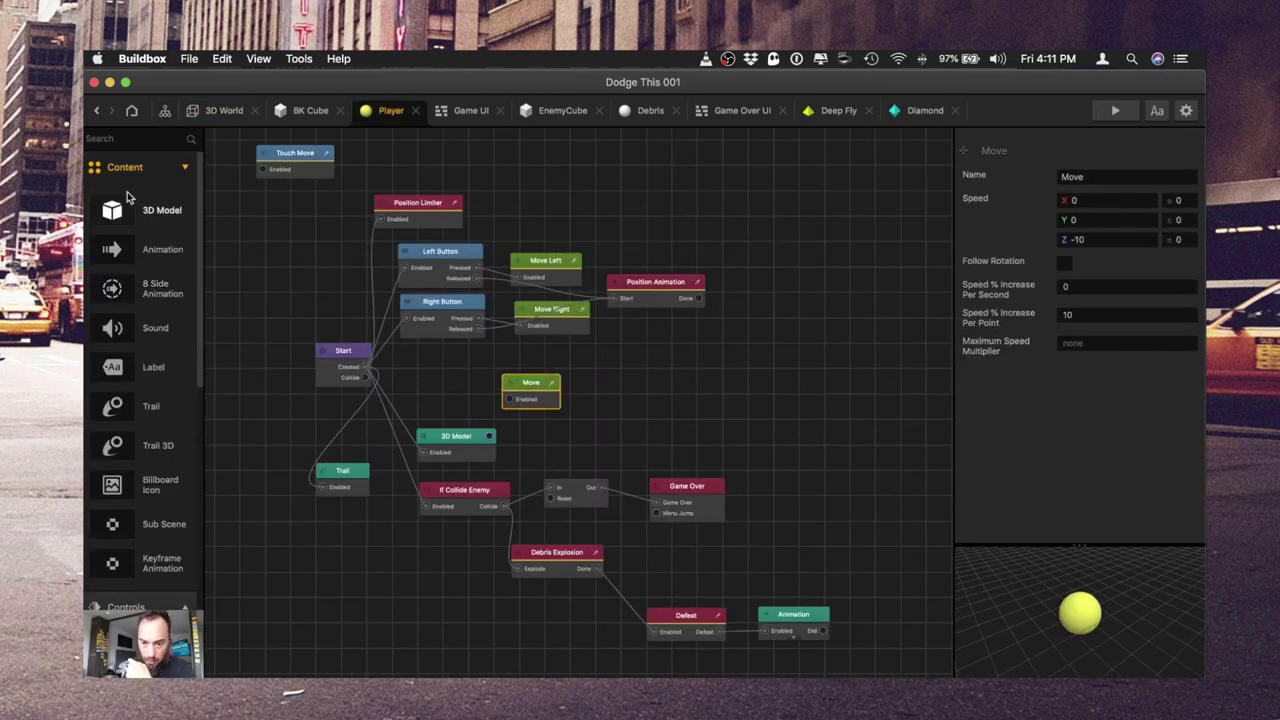
- Add an Is Touched node to the Player's node map and connect its Touched output to the Move node's Enabled input
click(137, 178)
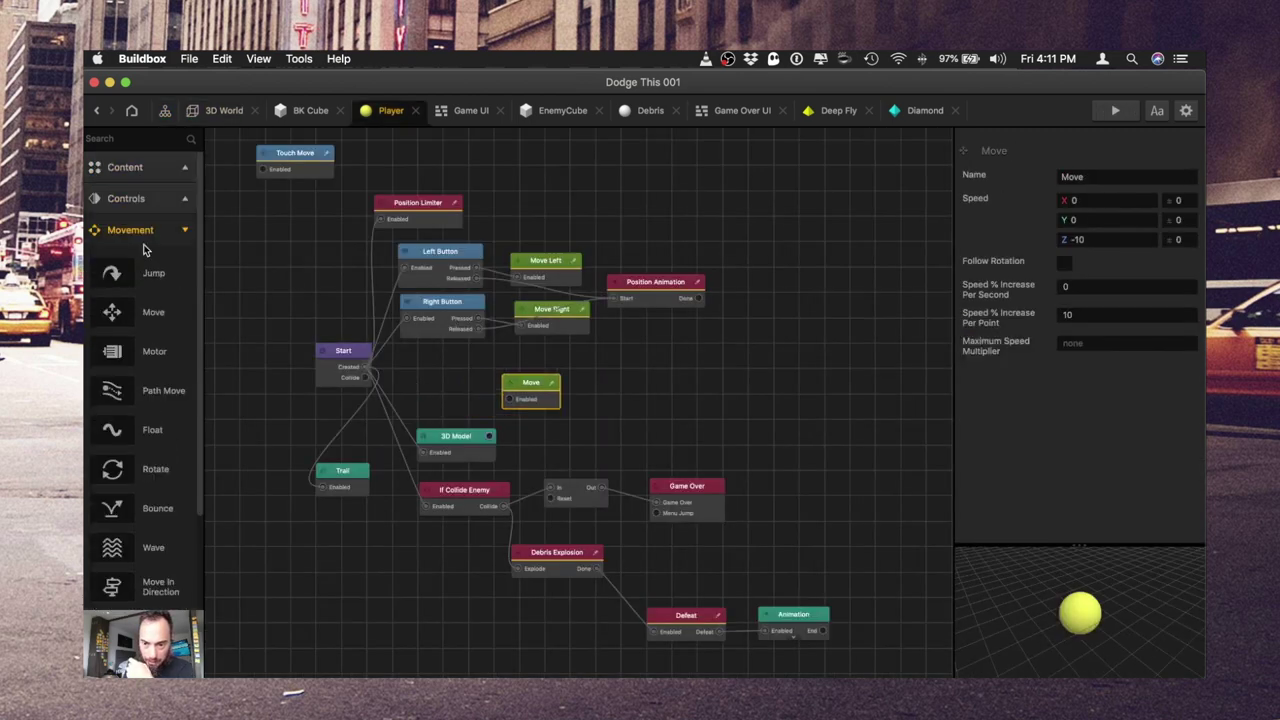
click(166, 138)
text(is)
drag(141, 189, 588, 386)
drag(486, 394, 490, 385)
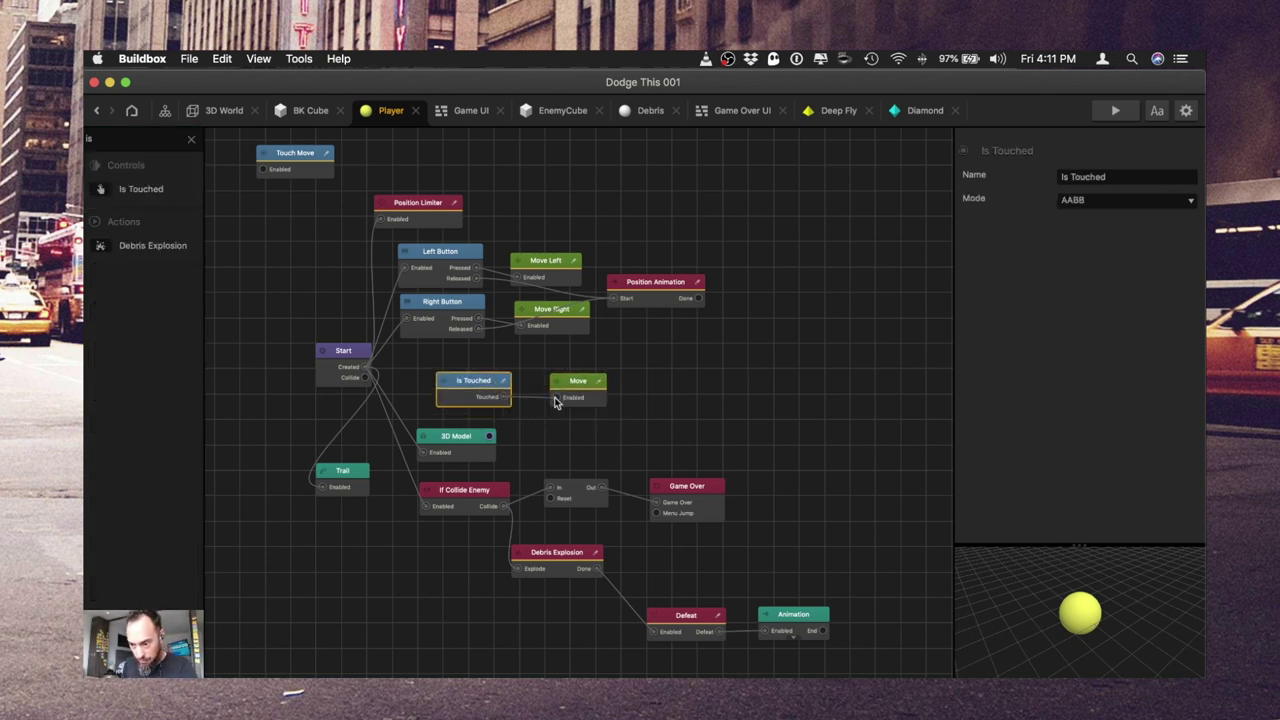
- Delete the unconnected Touch Move node from the Player's node map, previewing the game before and after the deletion
click(1115, 110)
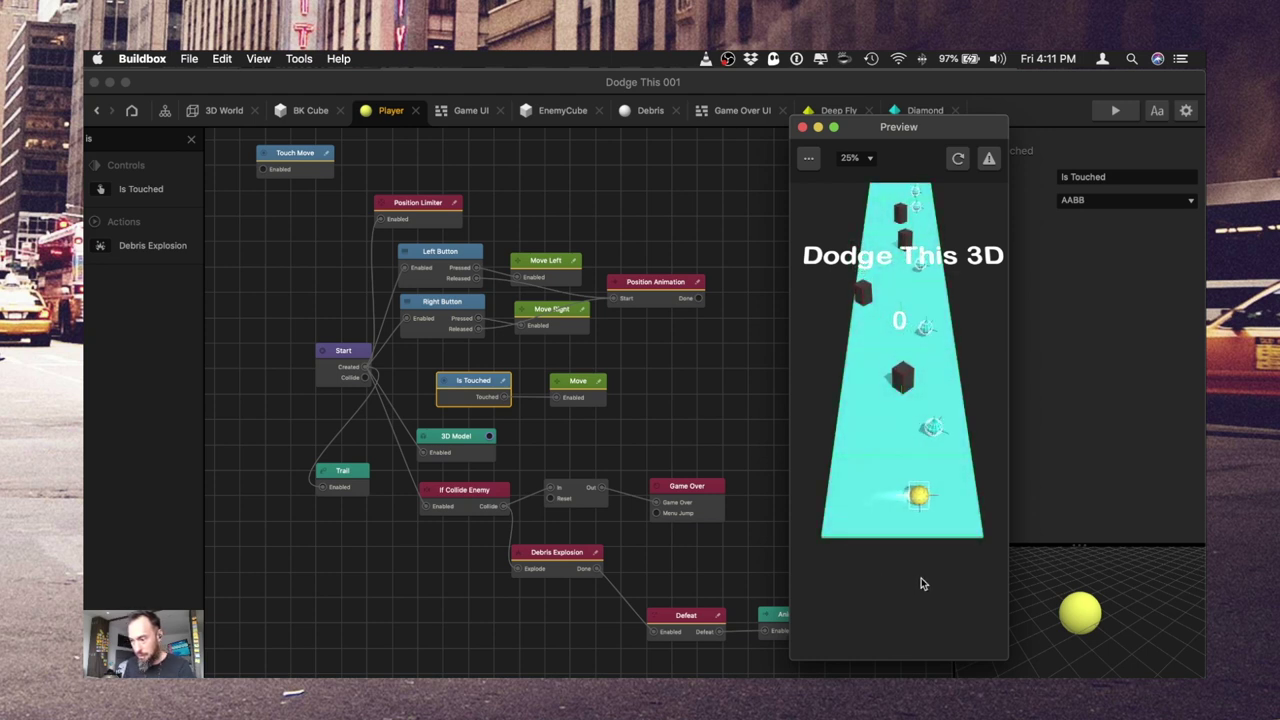
click(802, 127)
click(294, 154)
key(BackSpace)
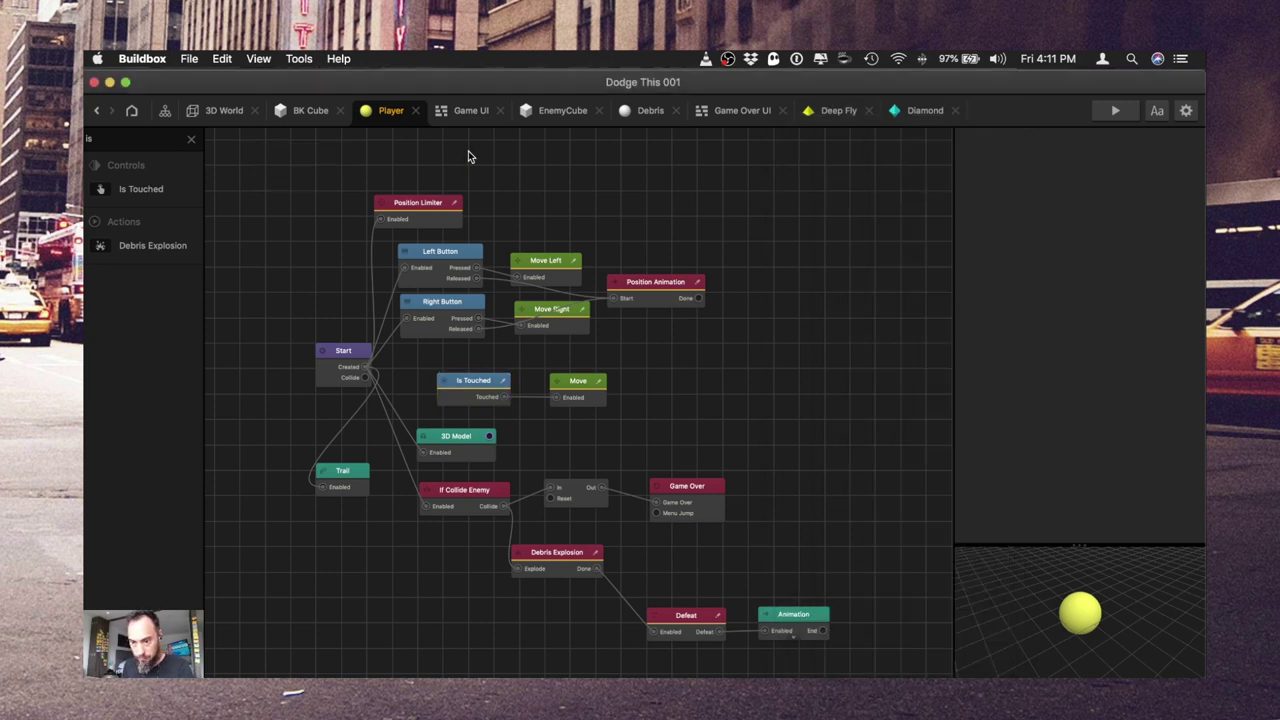
click(1103, 116)
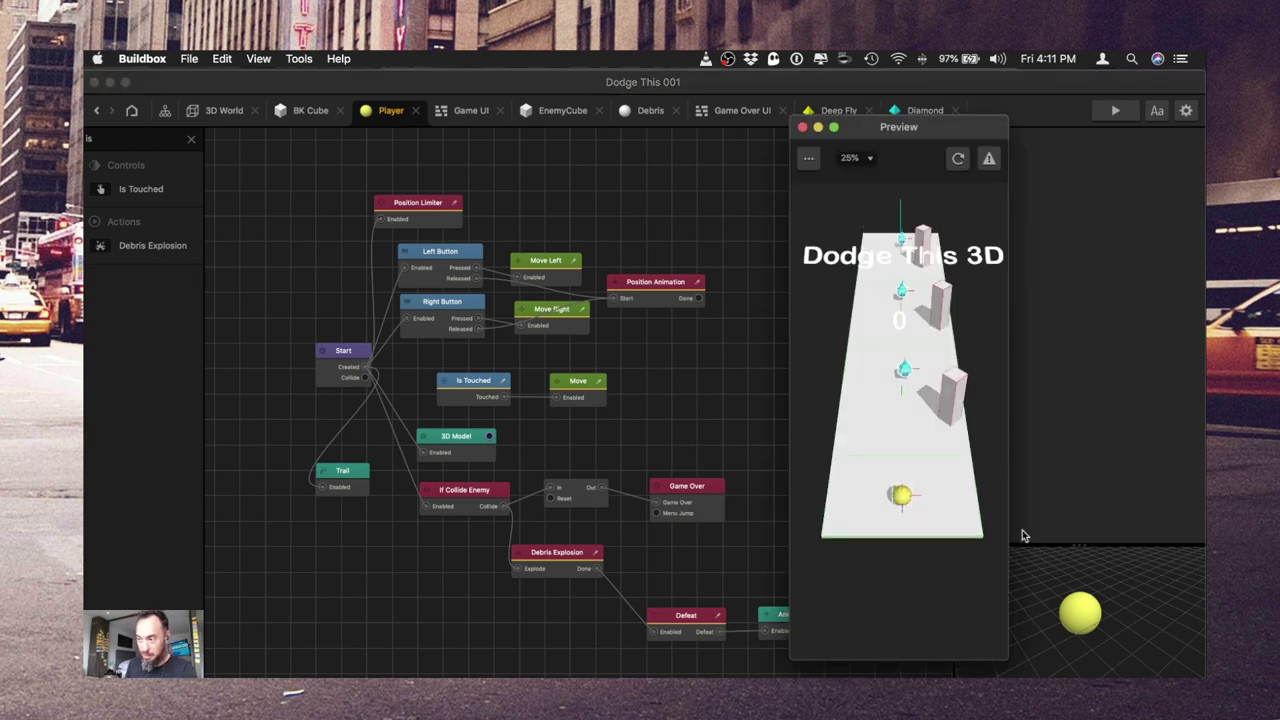
- Replace the Is Touched trigger by deleting that node and connecting the Left and Right Button Pressed outputs to the Move node's Enabled input
click(476, 385)
key(BackSpace)
drag(584, 390, 567, 188)
click(476, 279)
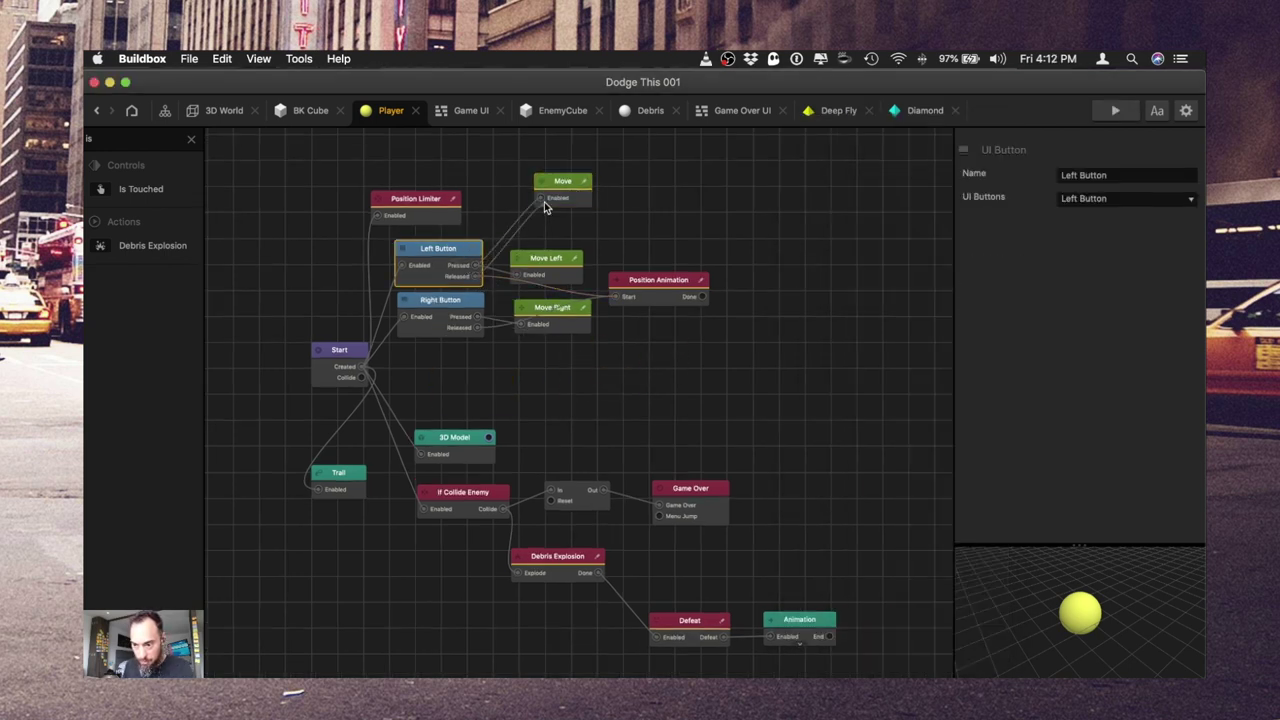
click(476, 315)
- Save the project and playtest the button-triggered player movement in the preview
key(super+s)
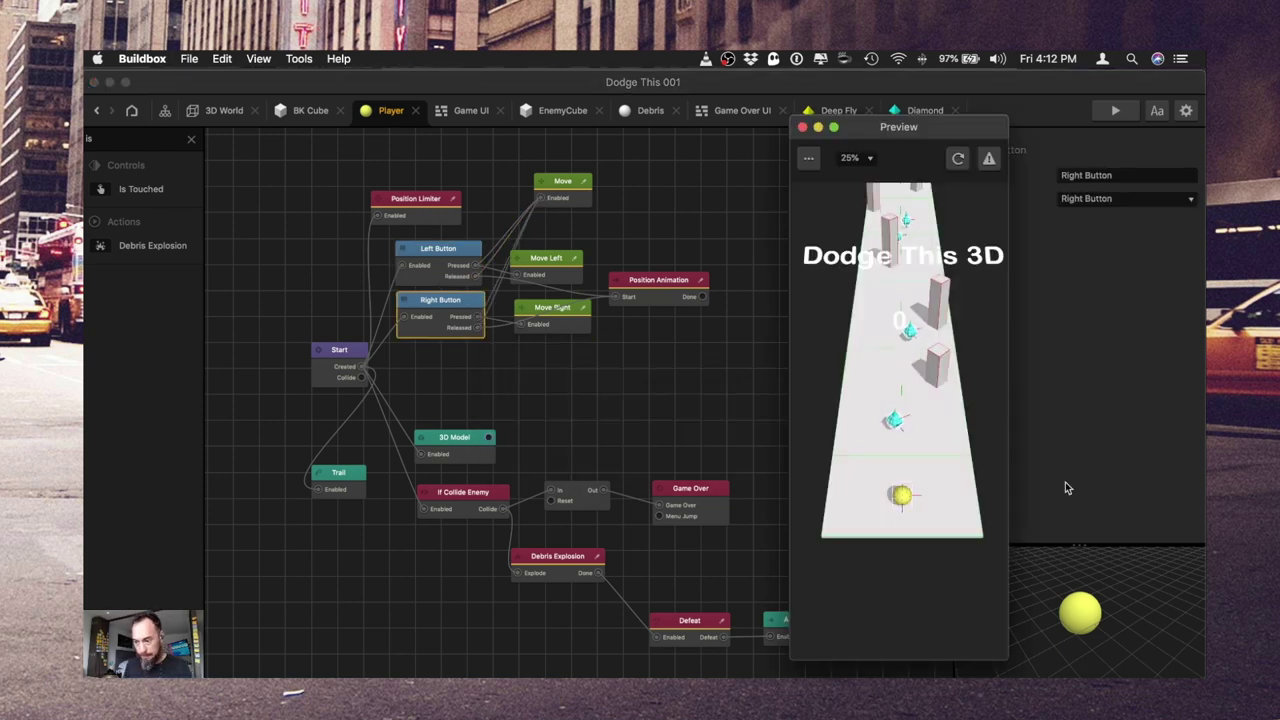
click(871, 585)
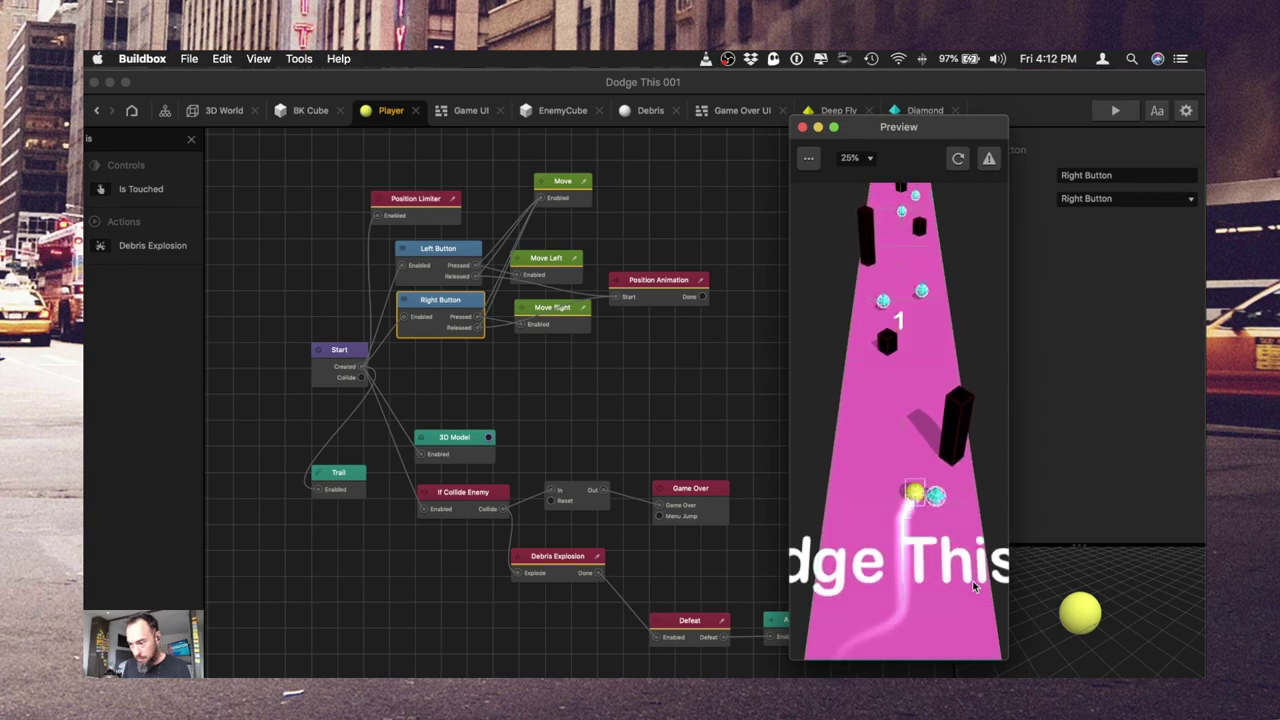
click(914, 573)
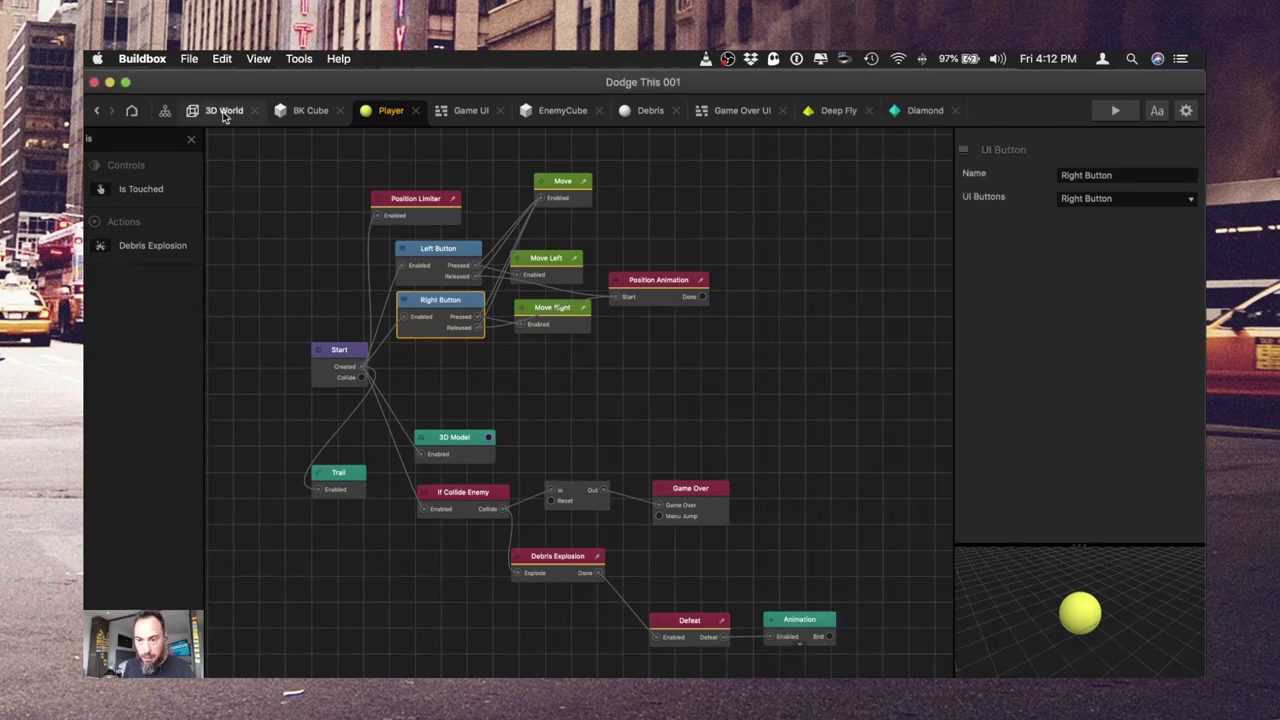
- Open the 3D World's Start section and search the computer for "finger" to find an image
click(222, 111)
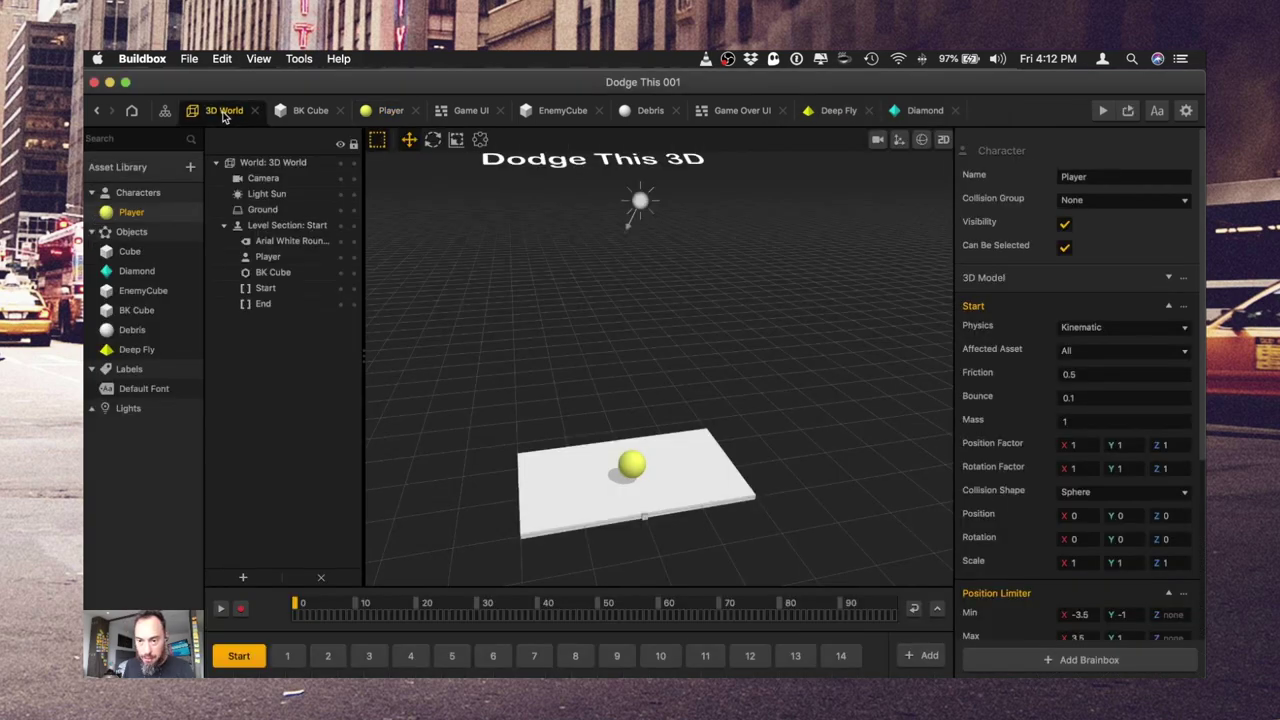
click(612, 490)
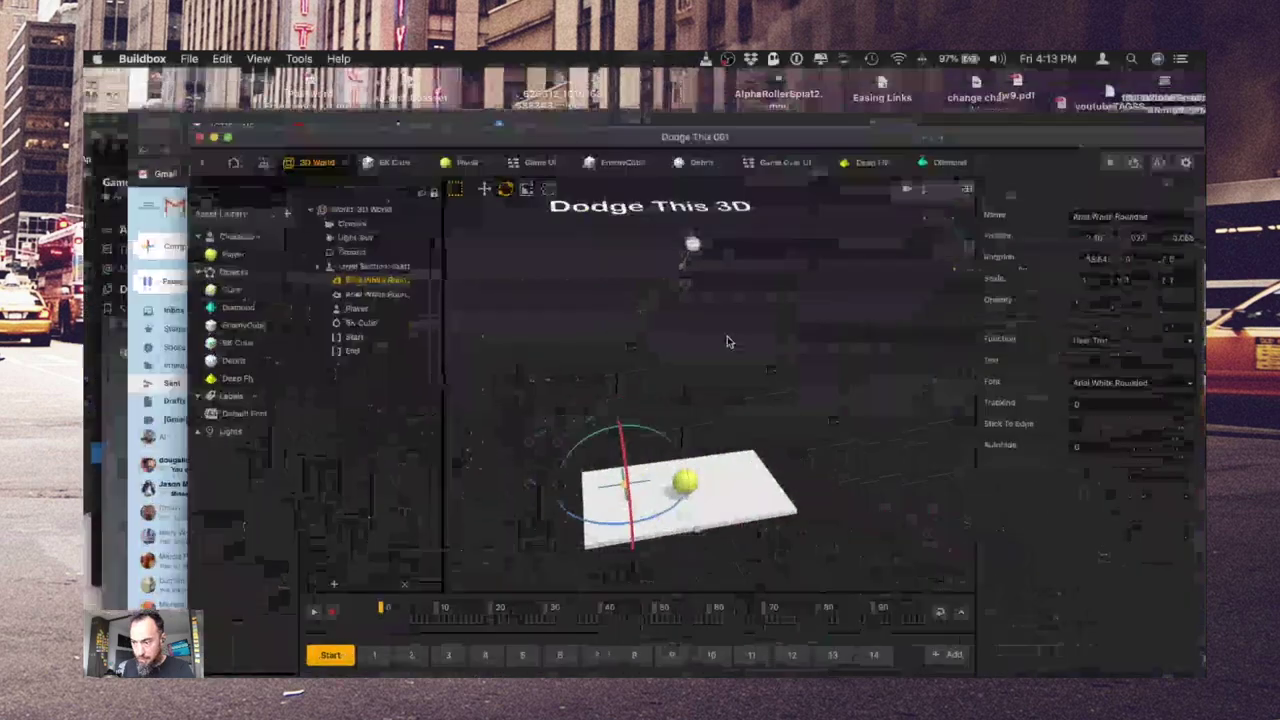
key(super+space)
key(ctrl+Up)
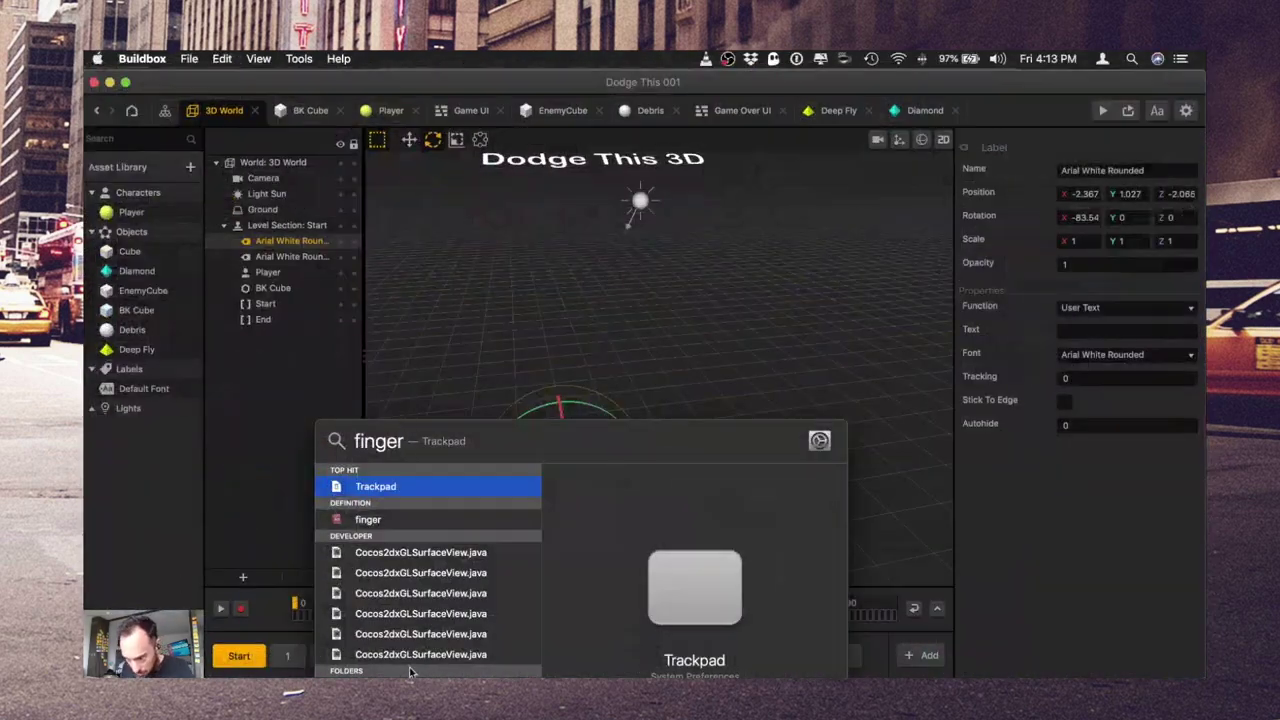
scroll(412, 670, down, 8)
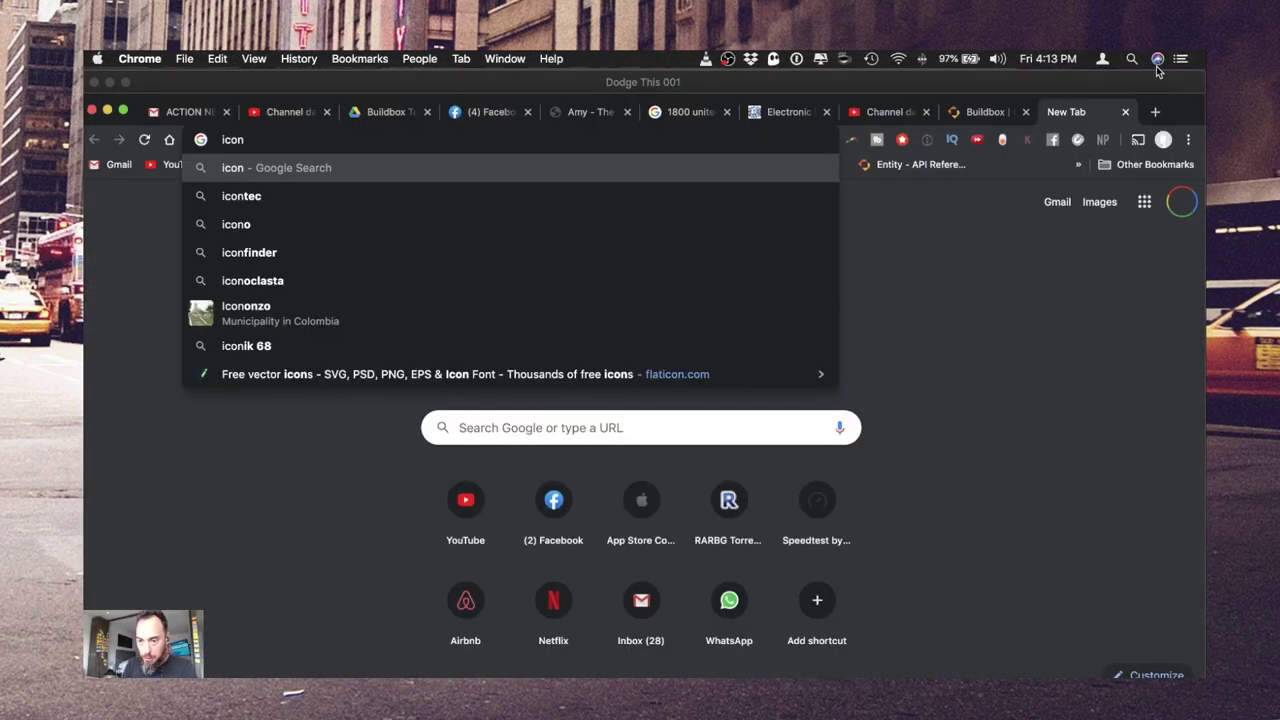
- Open Flaticon in Chrome and browse the icons for "finger" and "thumb"
text(fla)
key(Return)
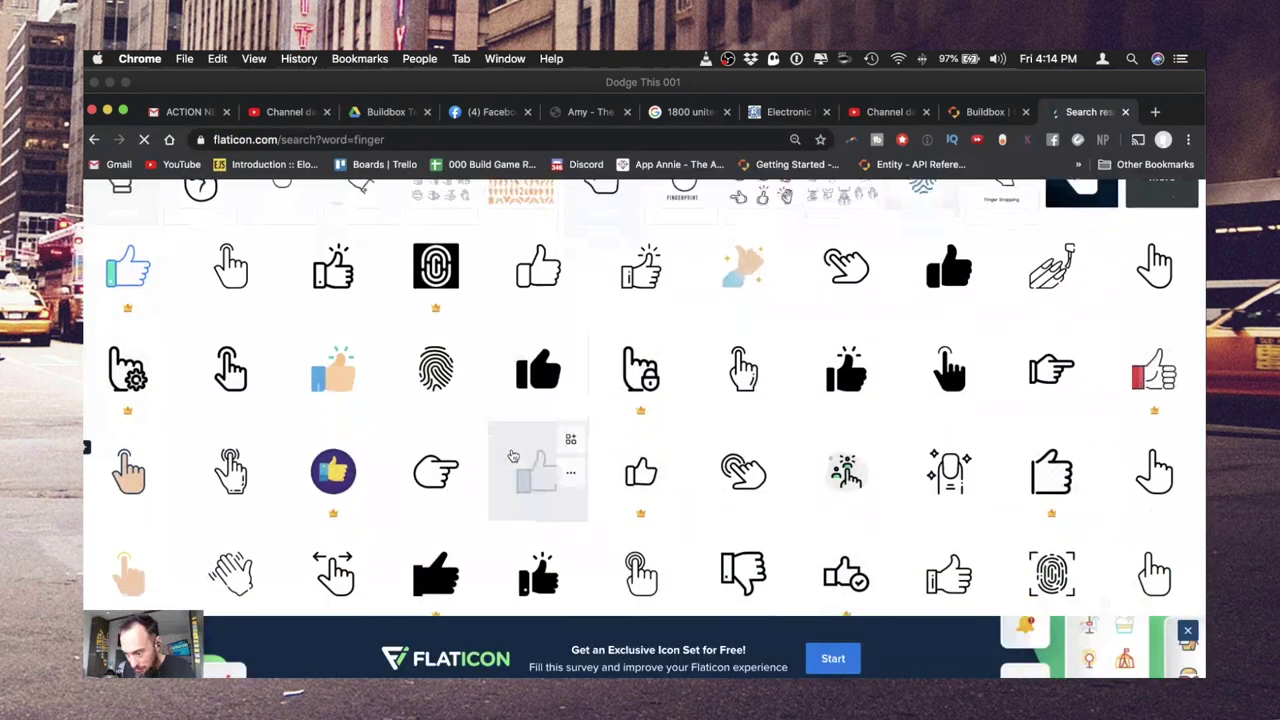
scroll(512, 456, down, 2)
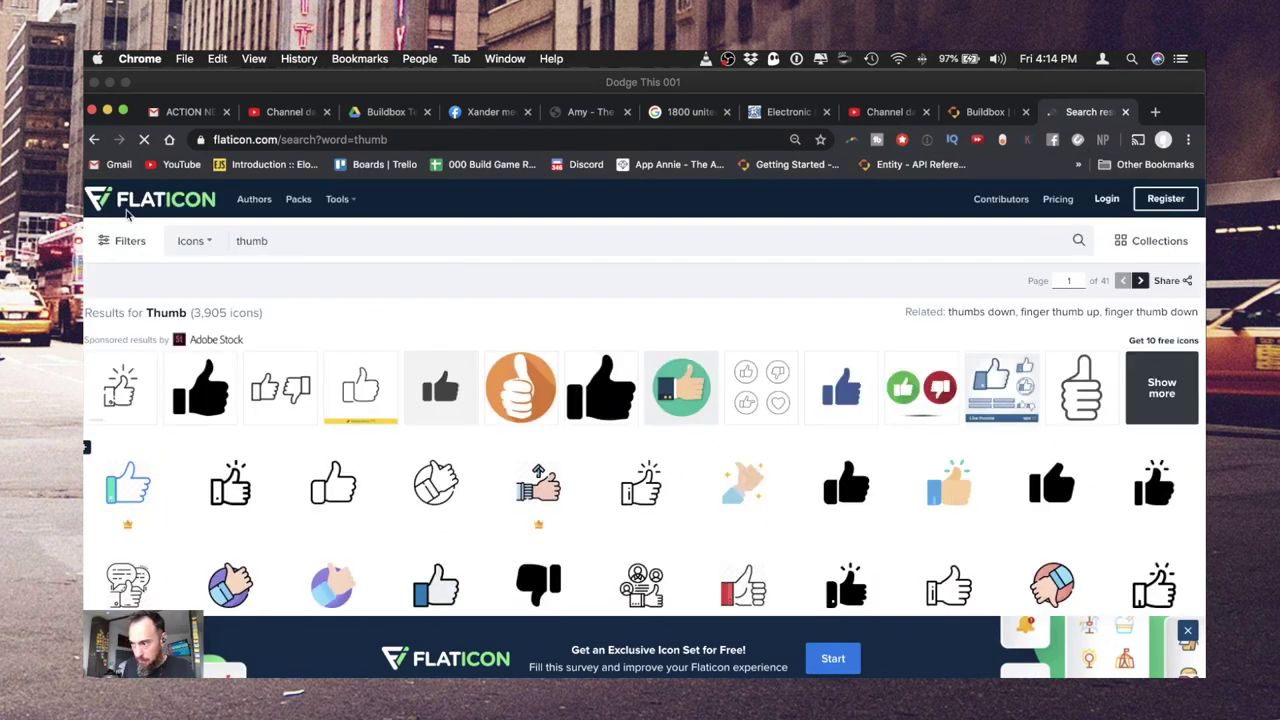
key(ctrl+Up)
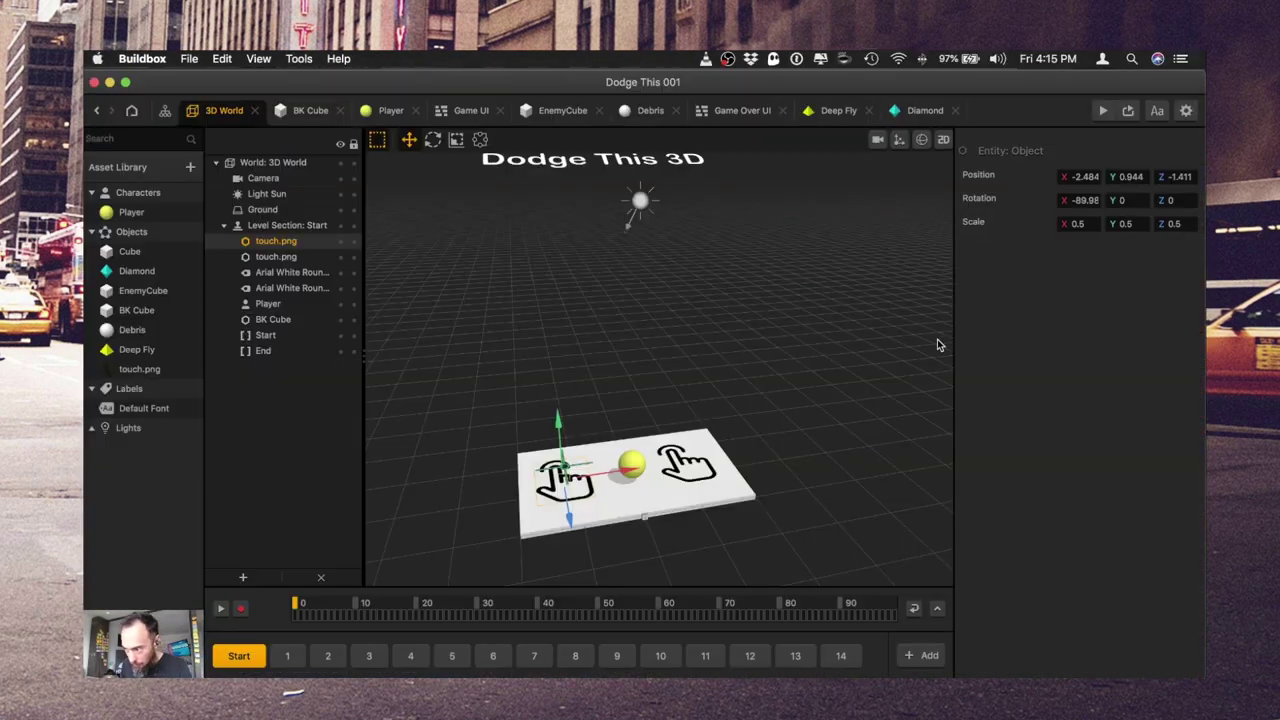
- Enter a 90-degree rotation for the selected touch.png icon and flip the touch.png image horizontally in Photoshop
text(90)
key(Tab)
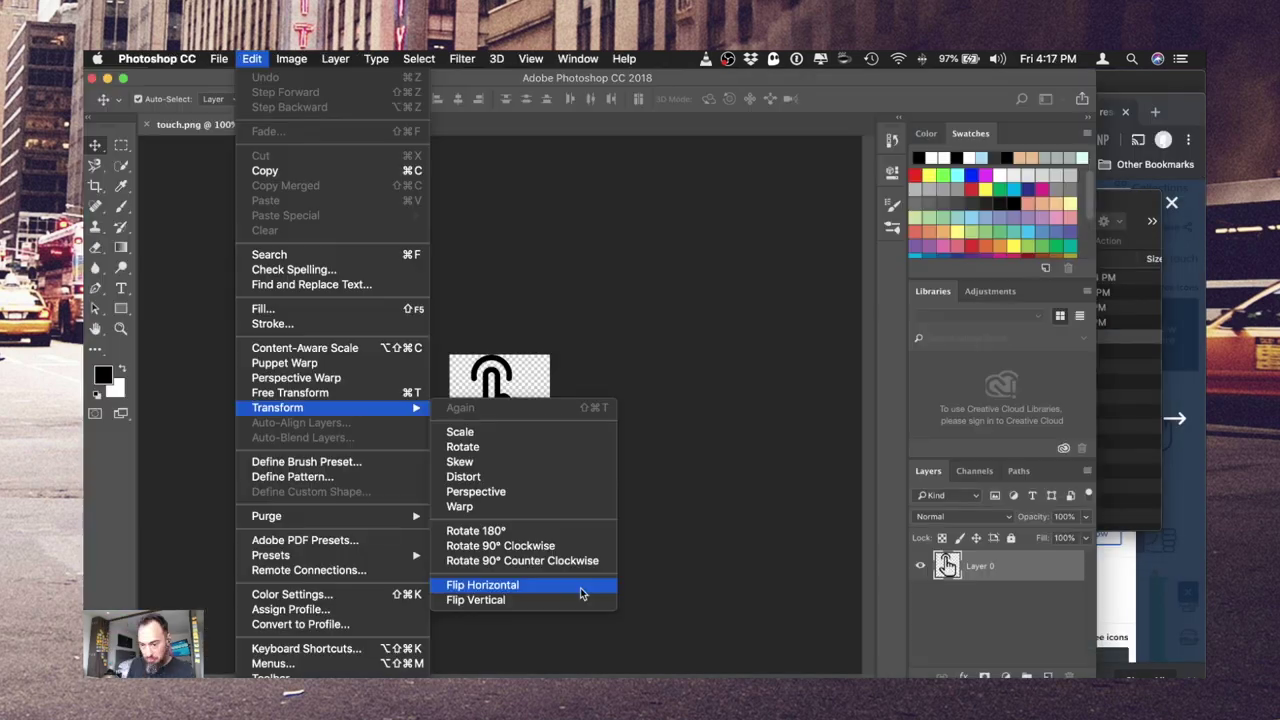
click(581, 594)
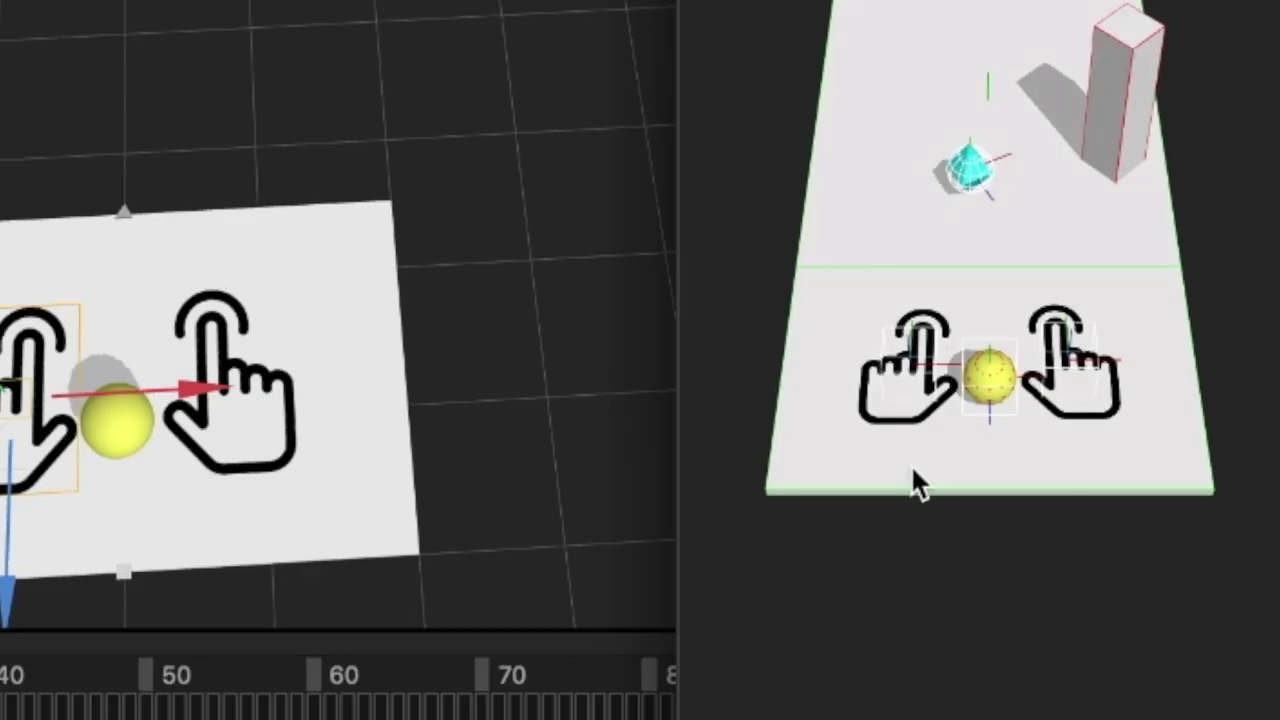
- Playtest the game in the Buildbox preview with the mirrored touch icons placed on both sides of the player
click(1012, 456)
click(1012, 456)
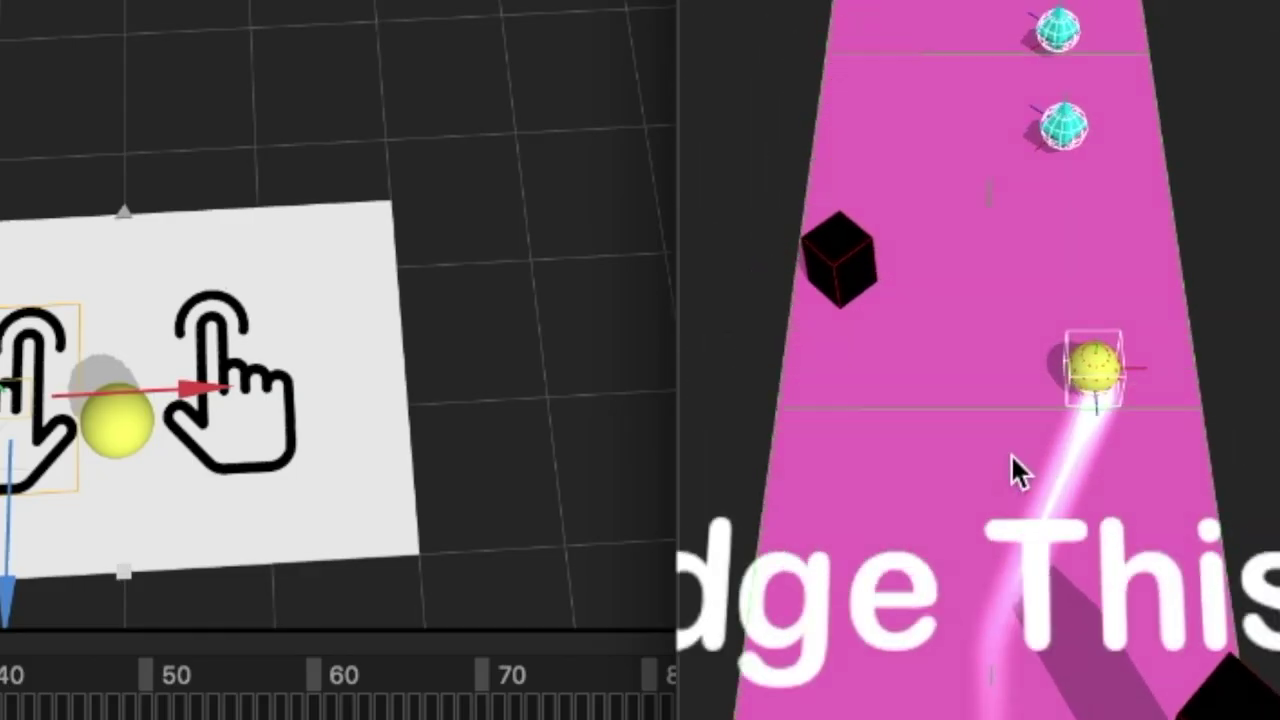
click(962, 368)
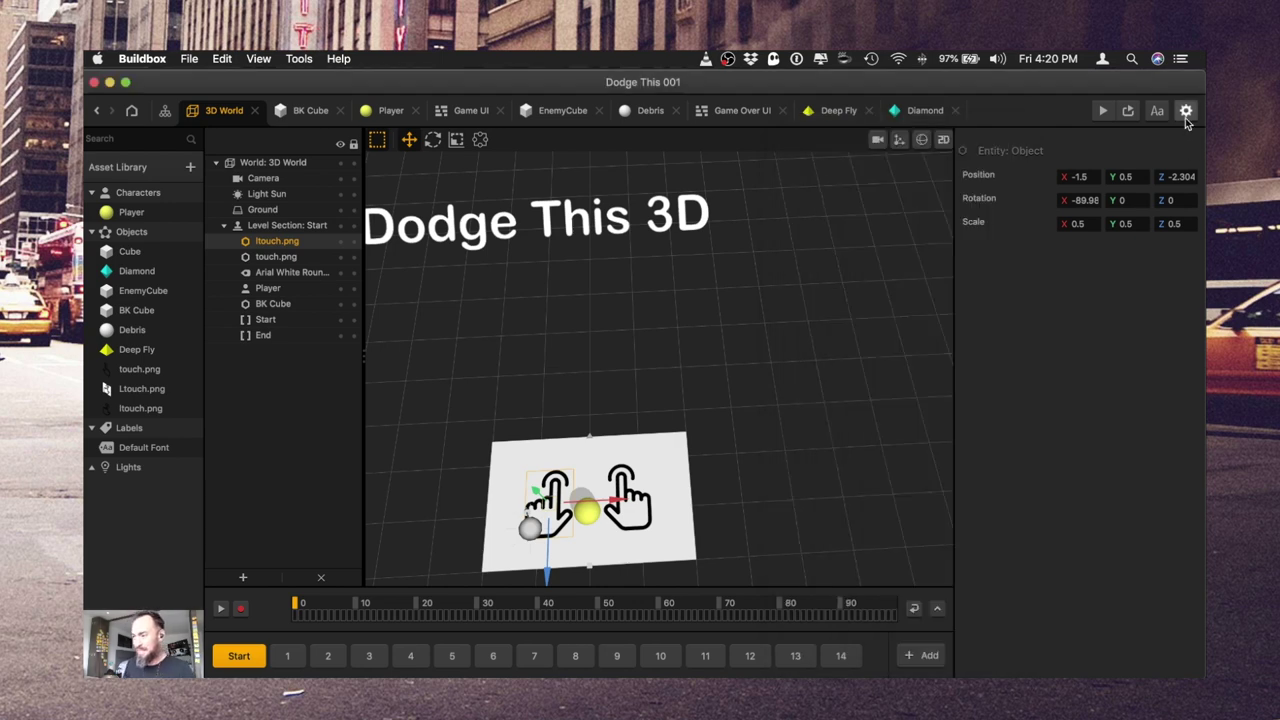
- In the project settings, set the full game name to "Dodge This 3D" and the bundle ID to com.appnoda.dodgethis3d
click(1185, 117)
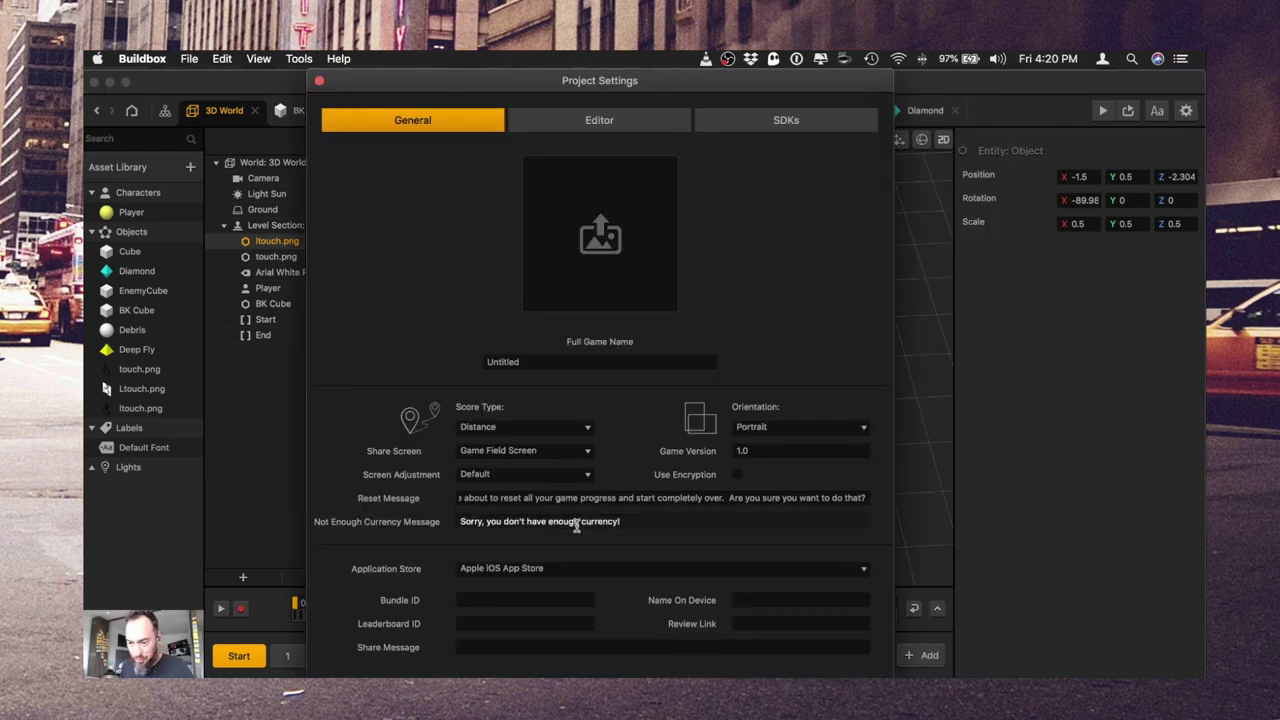
text(Dodge This 3D)
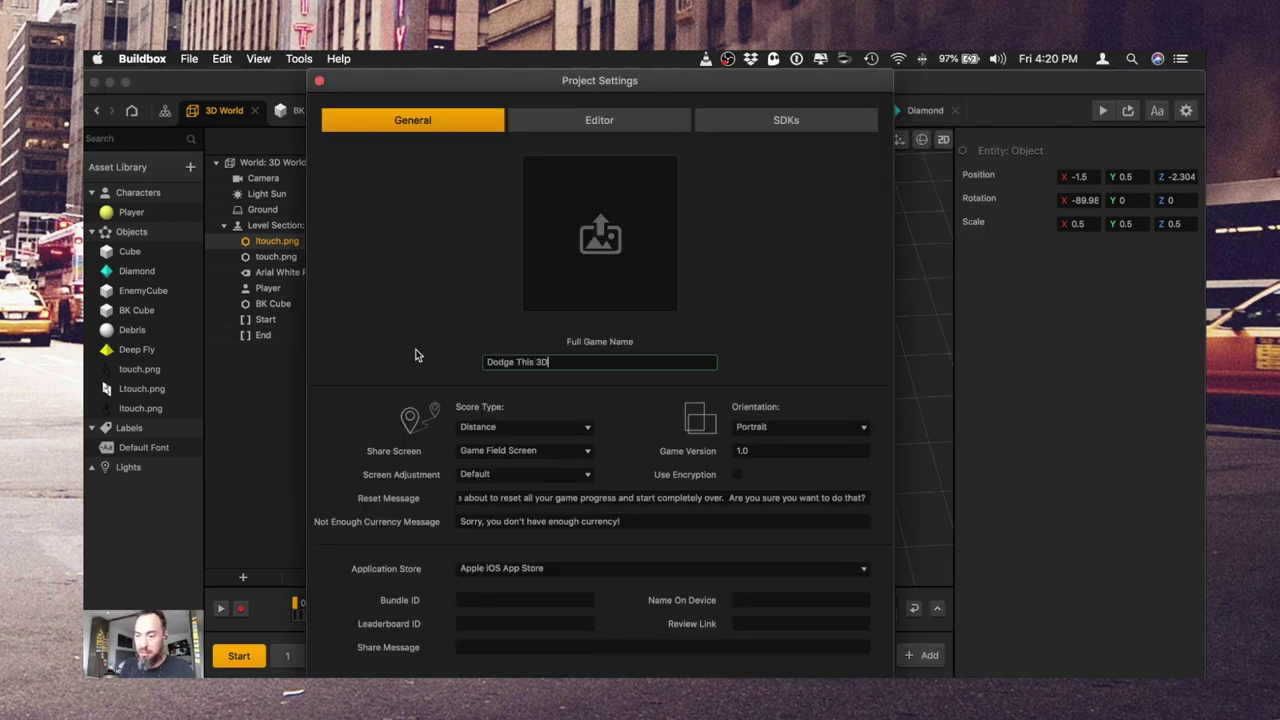
click(478, 604)
text(com.appnoda.dodgethis3d)
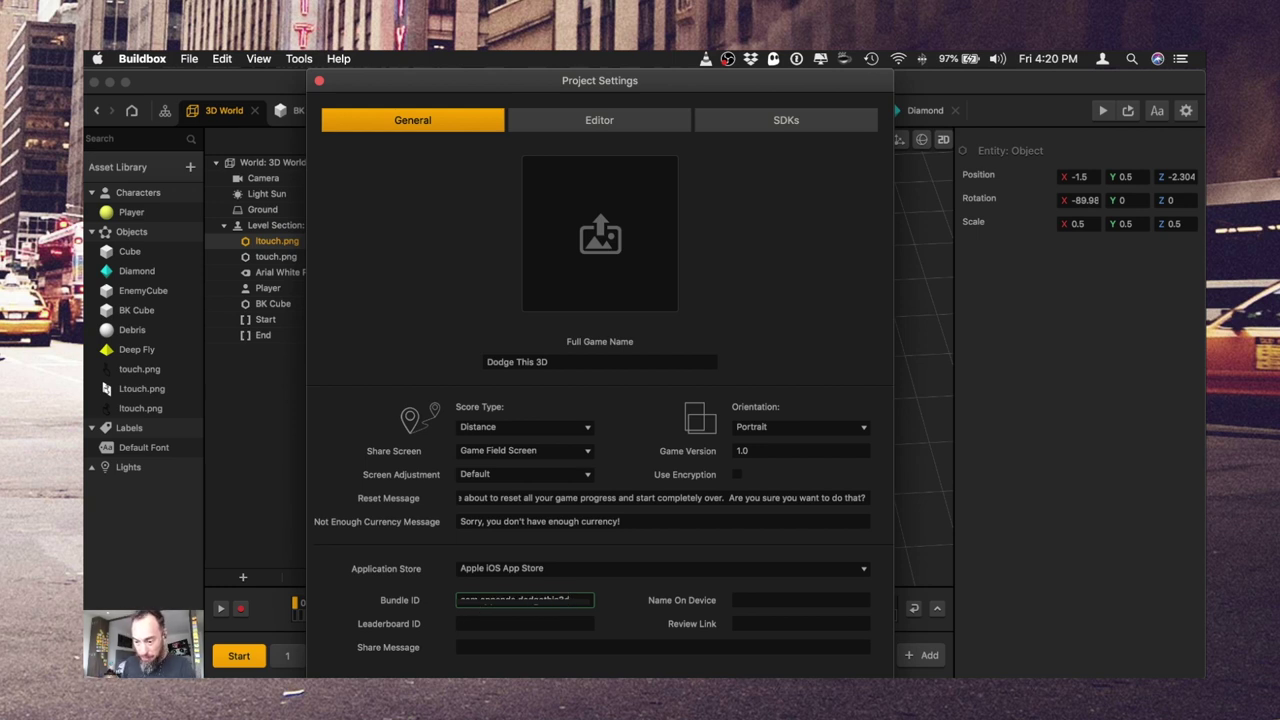
- Set the game version to 0.001 and the score type to Points Collected, and close the project settings
click(760, 451)
text(0.)
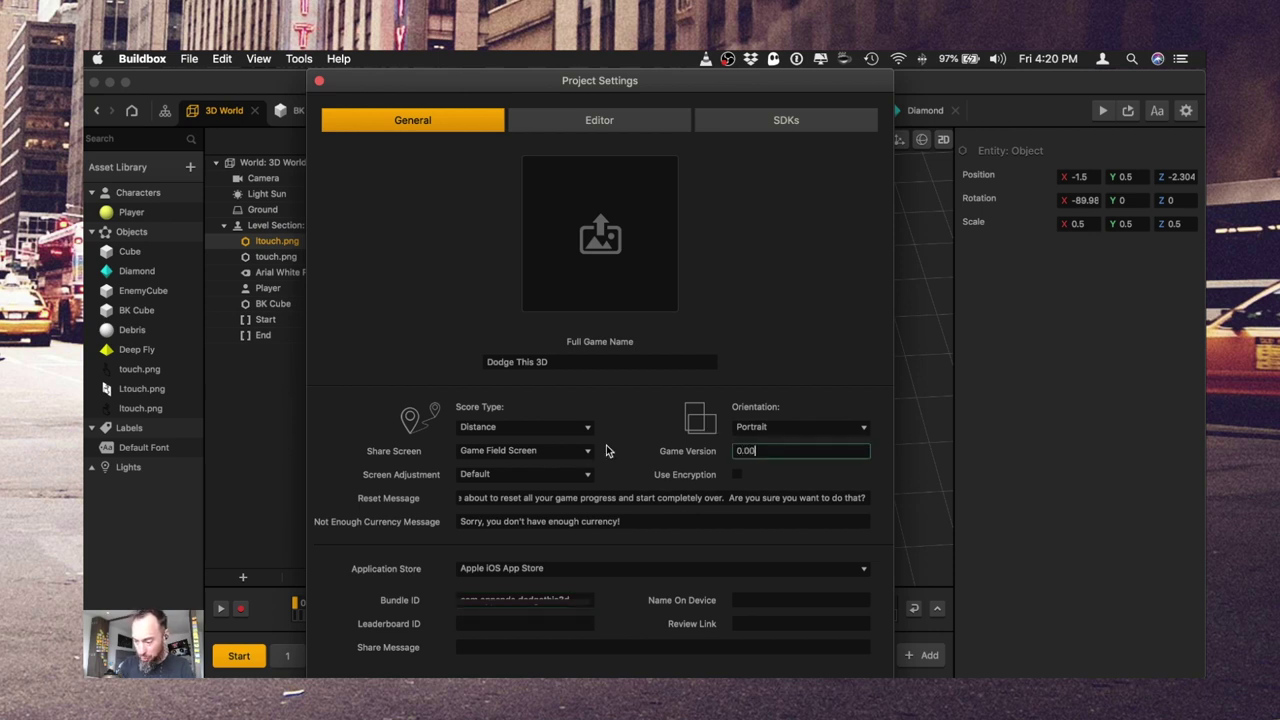
click(535, 427)
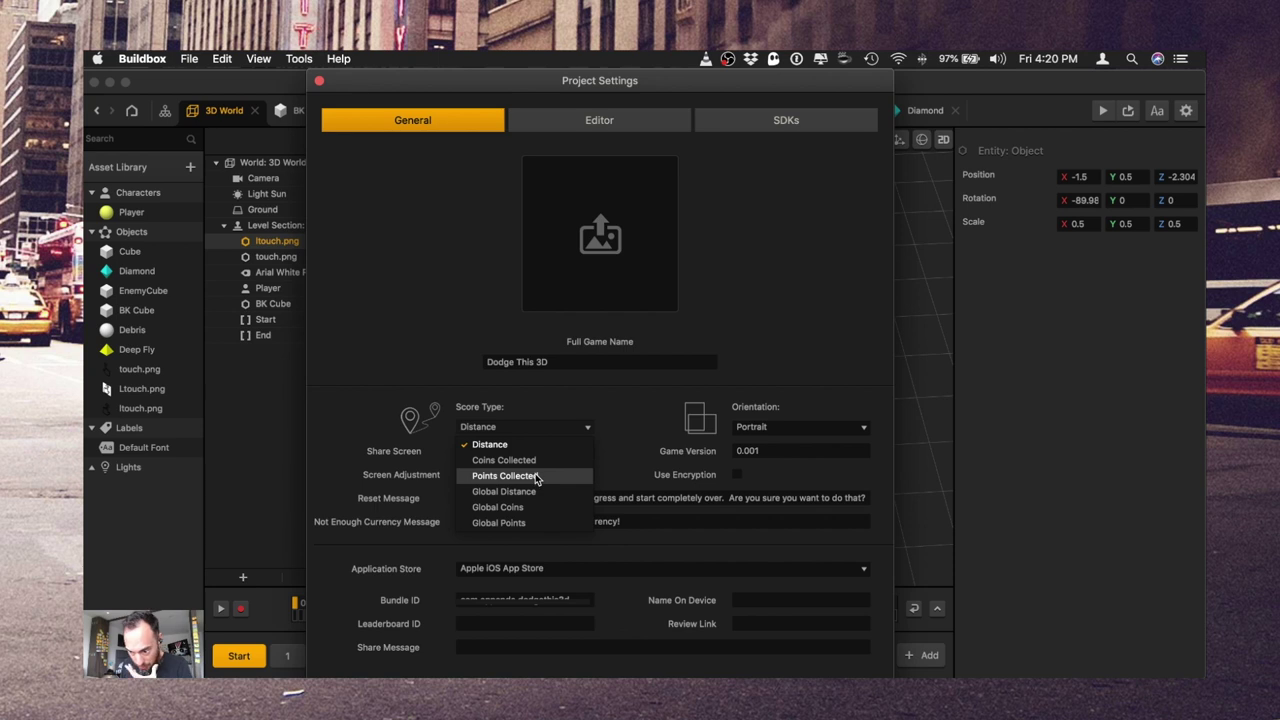
click(536, 477)
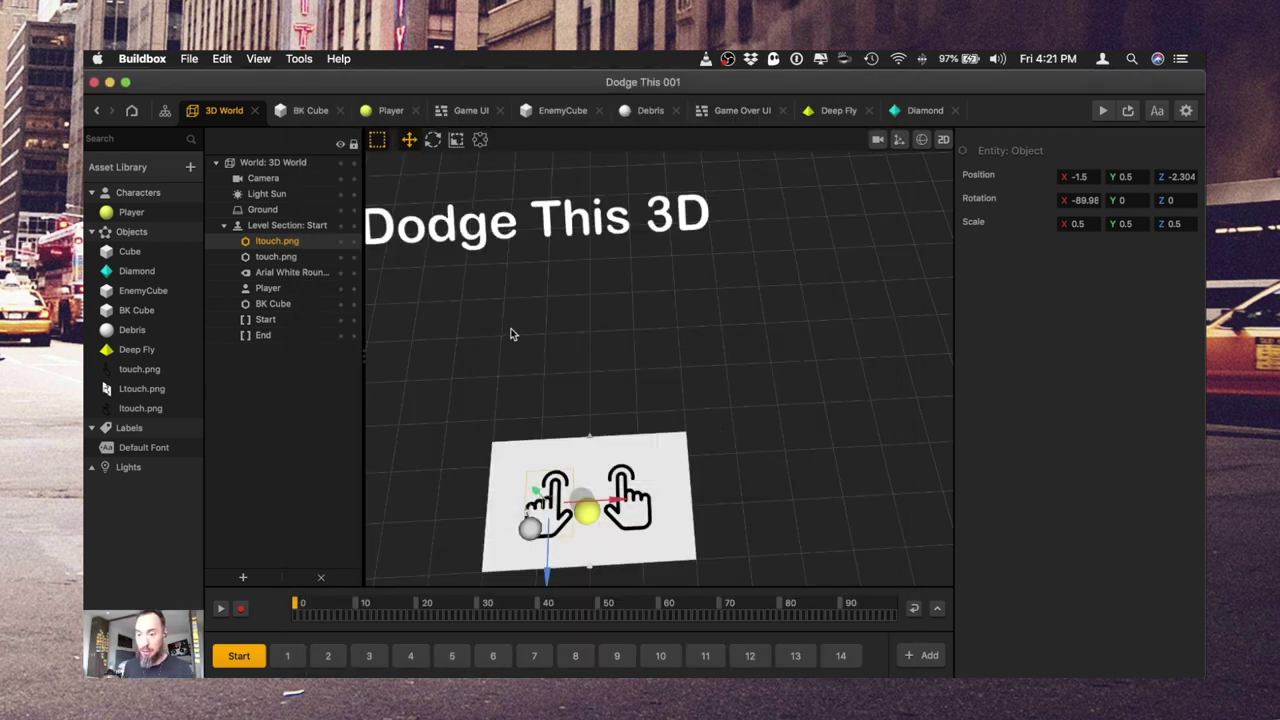
- Switch to Chrome and open the Apple Developer account page in a new tab
key(ctrl+Up)
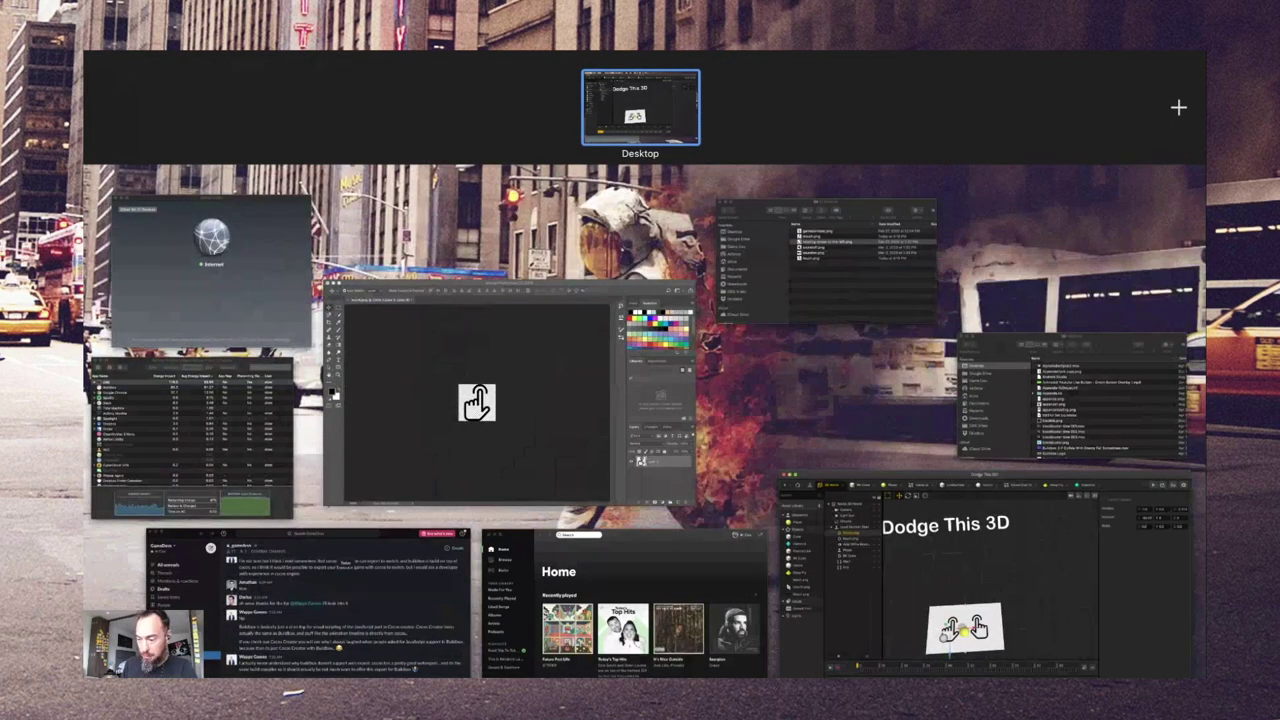
key(Escape)
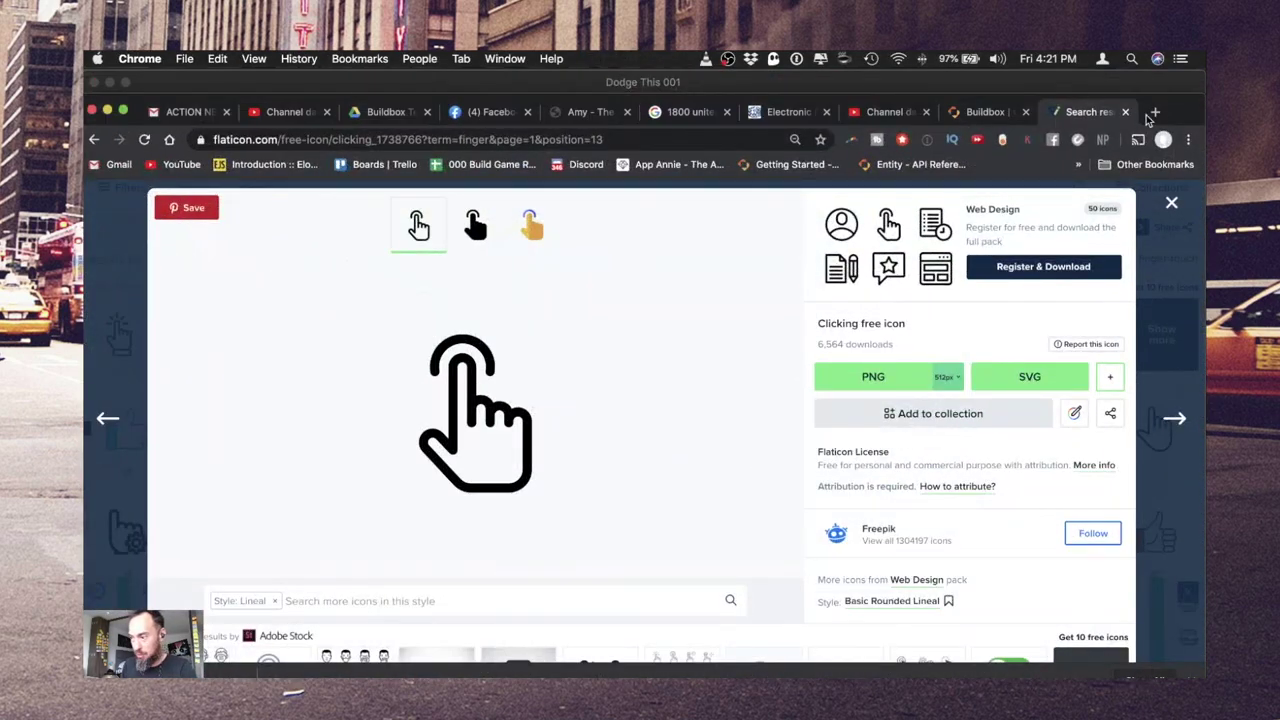
click(1154, 112)
text(developer.apple.com/account/#/overvi)
key(Return)
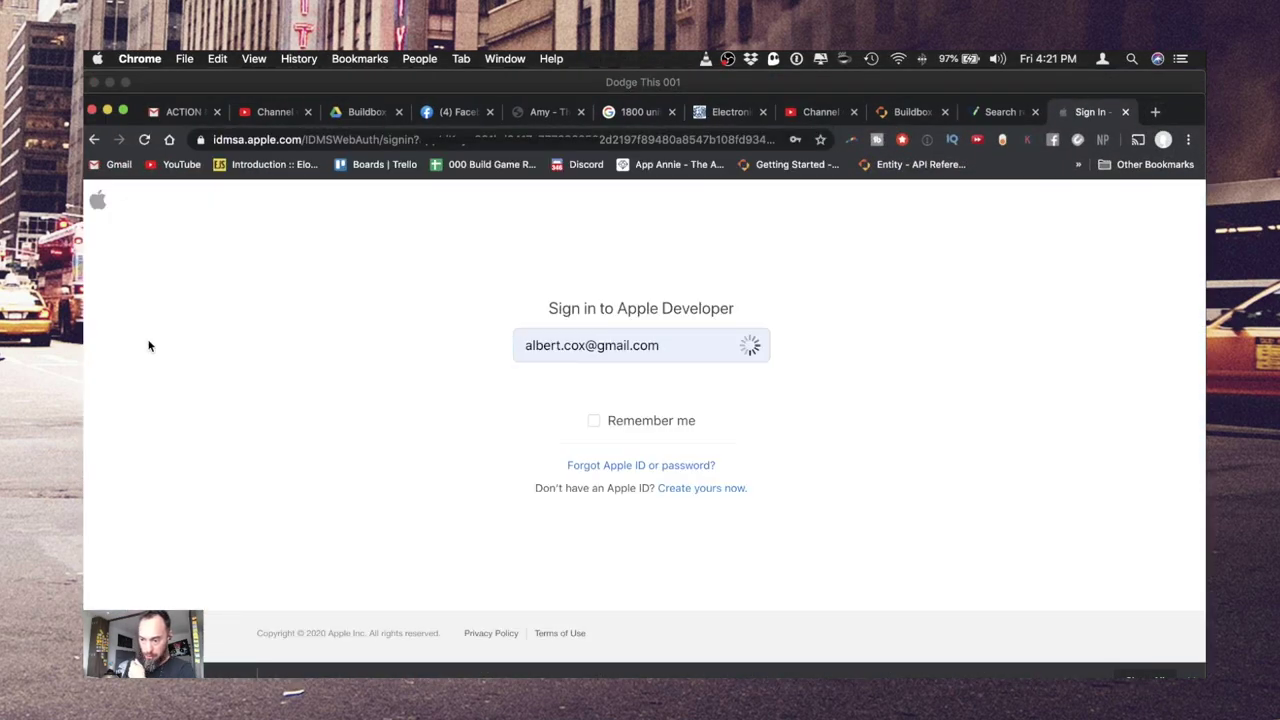
- Sign in to Apple Developer with the account's Apple ID and password
key(ctrl+Up)
click(225, 284)
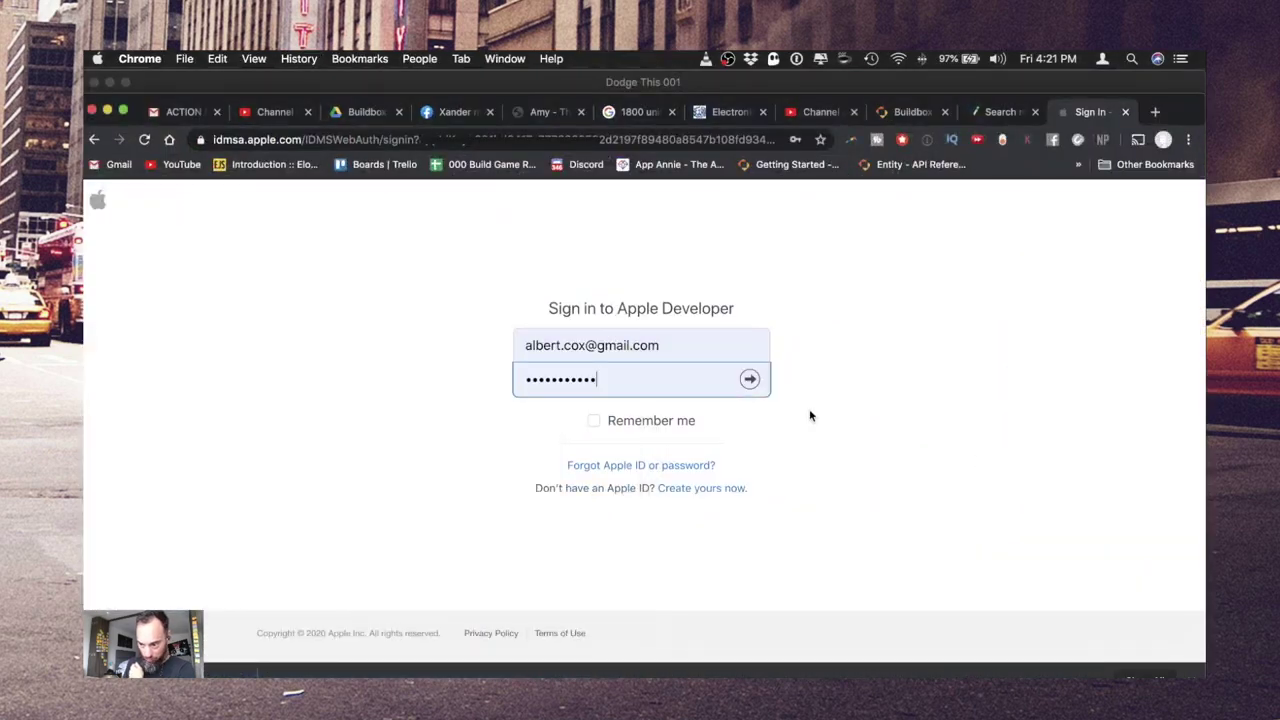
key(Return)
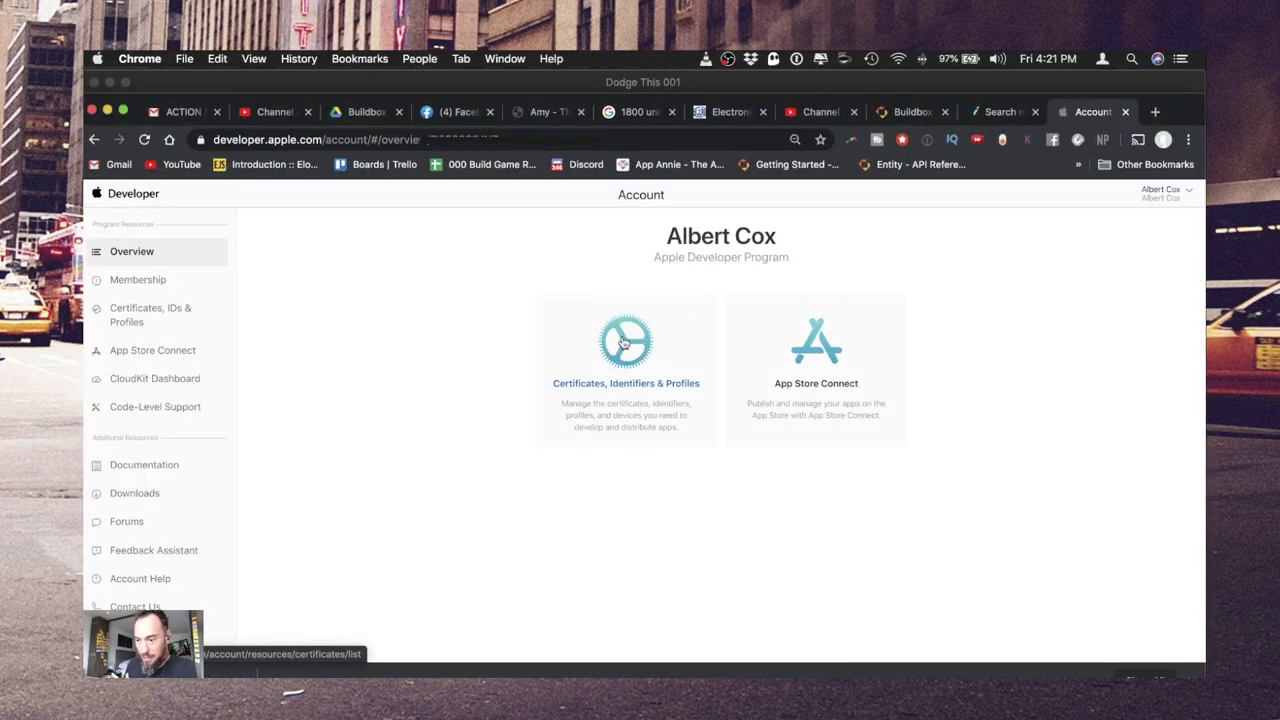
- Open Certificates, Identifiers & Profiles and start registering a new identifier of the App IDs type
click(623, 343)
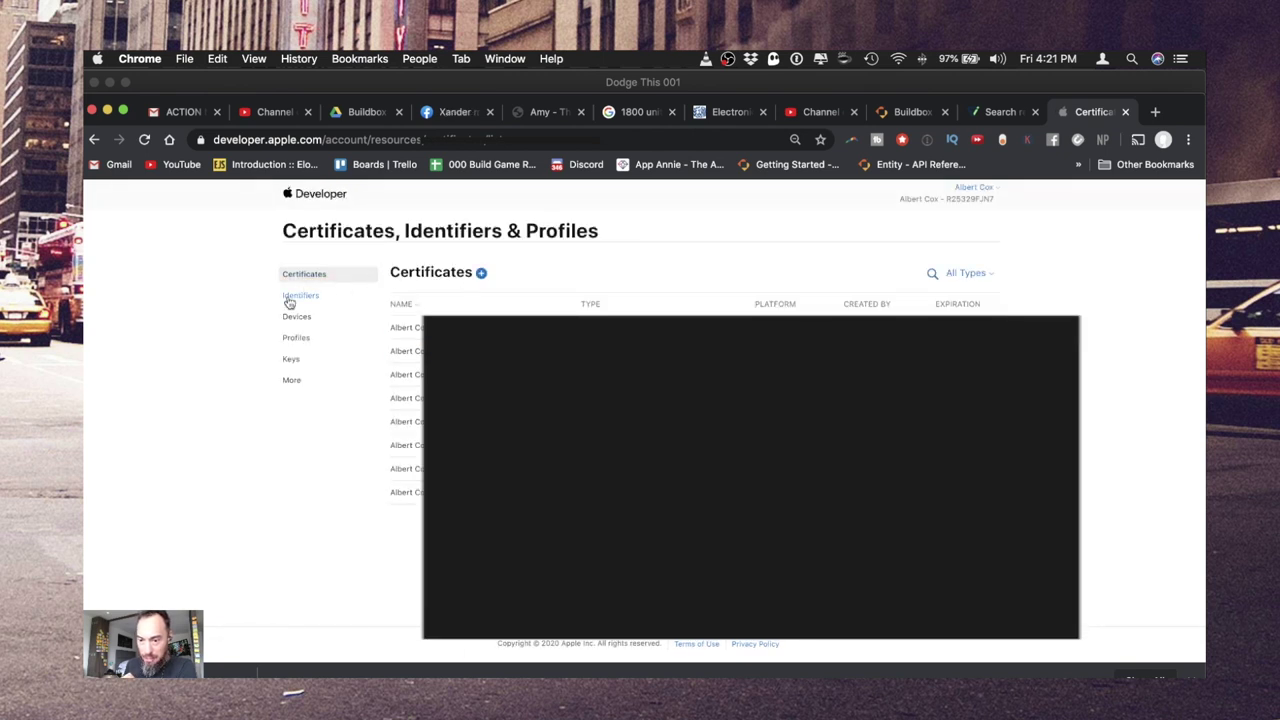
click(290, 300)
click(473, 277)
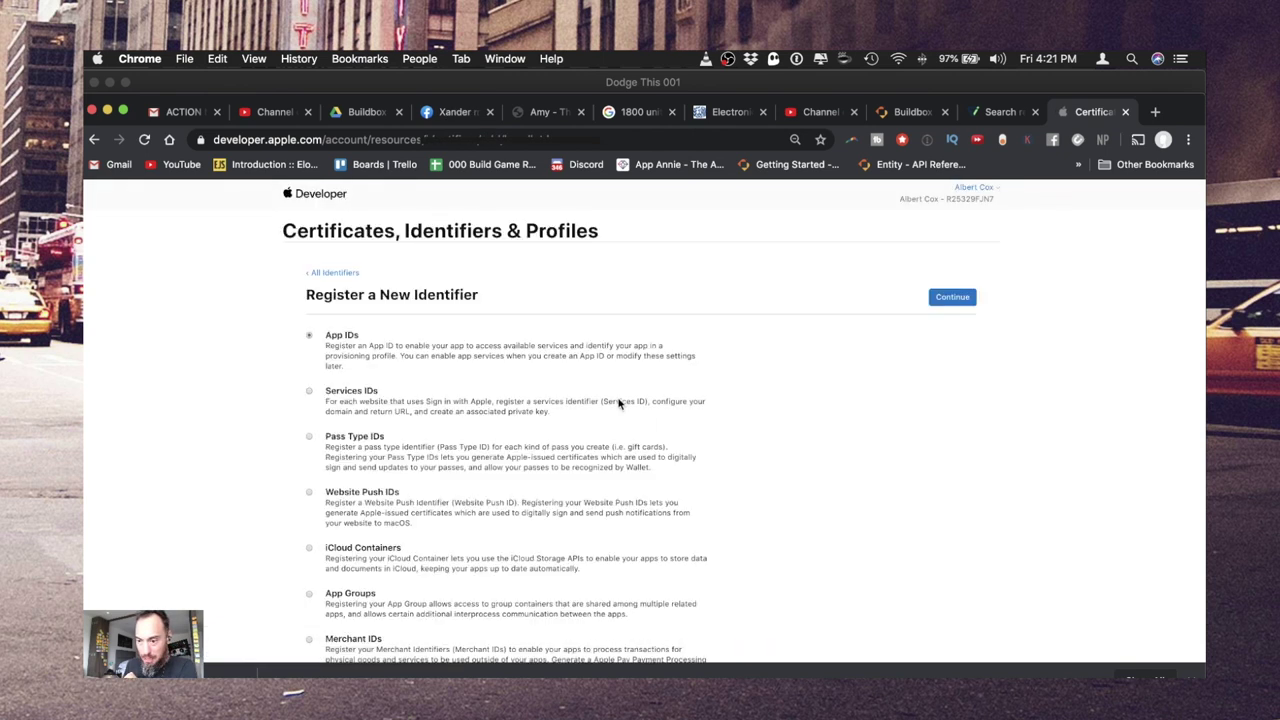
click(955, 298)
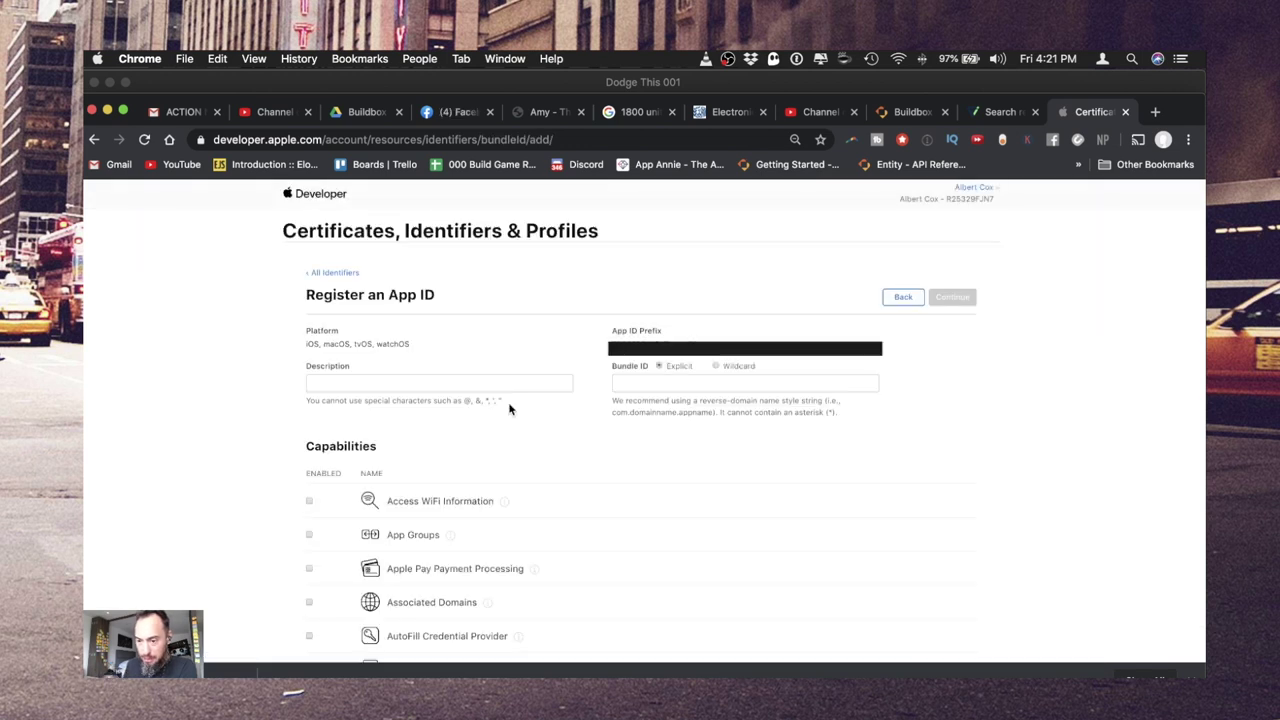
- Enter "Dodge This 3D" as the new App ID's description and fill in its explicit bundle ID
click(412, 384)
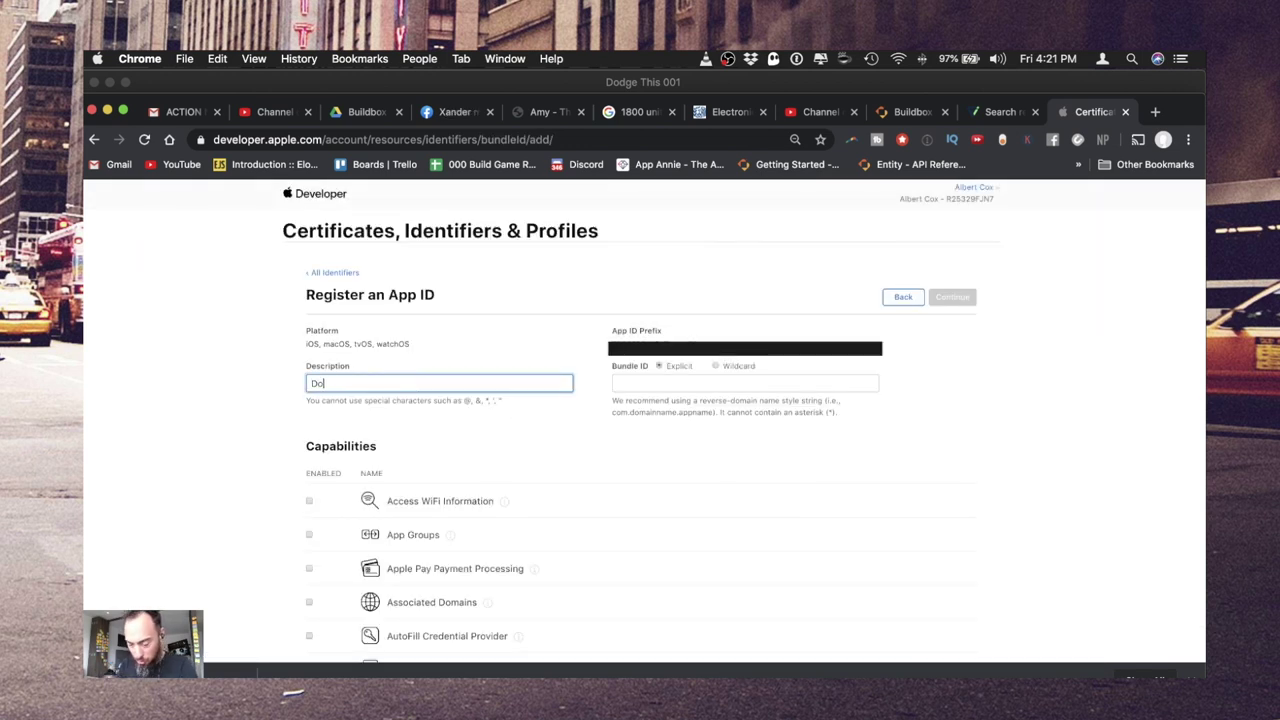
text(Dodge This 3d)
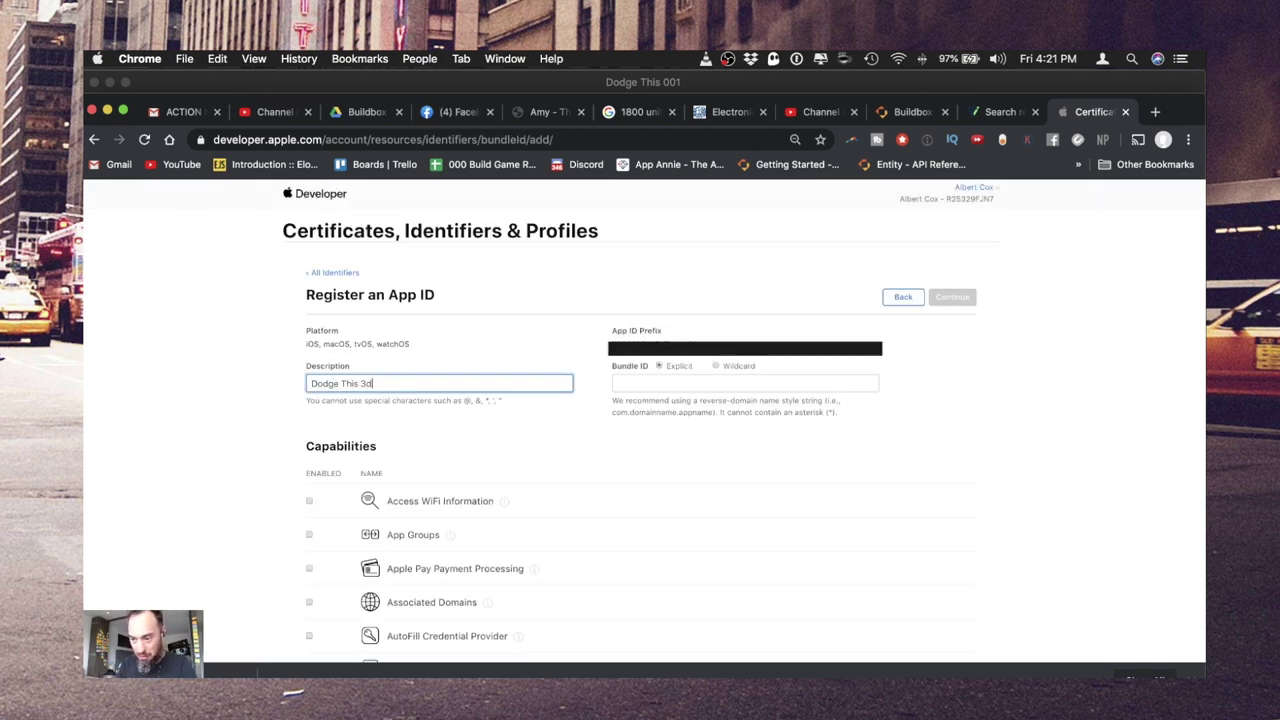
key(BackSpace)
text(D)
key(Tab)
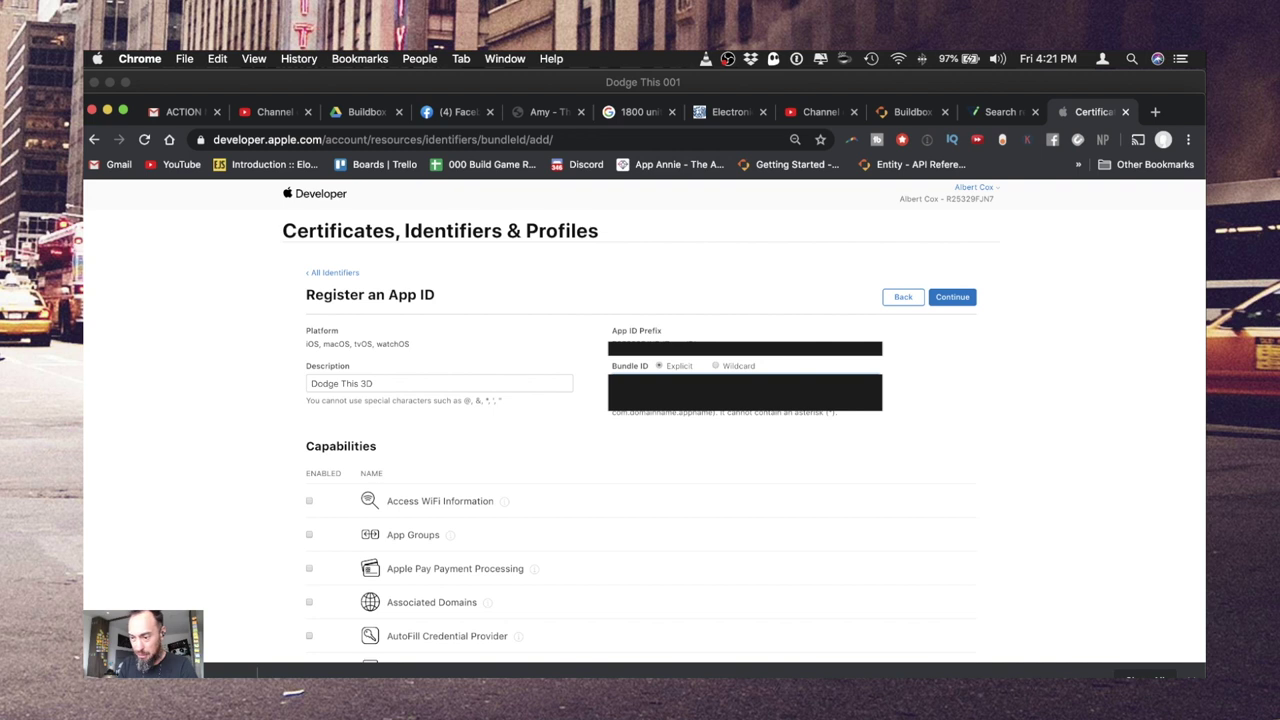
- Confirm and register the Dodge This 3D App ID, and go to appstoreconnect.apple.com
click(950, 297)
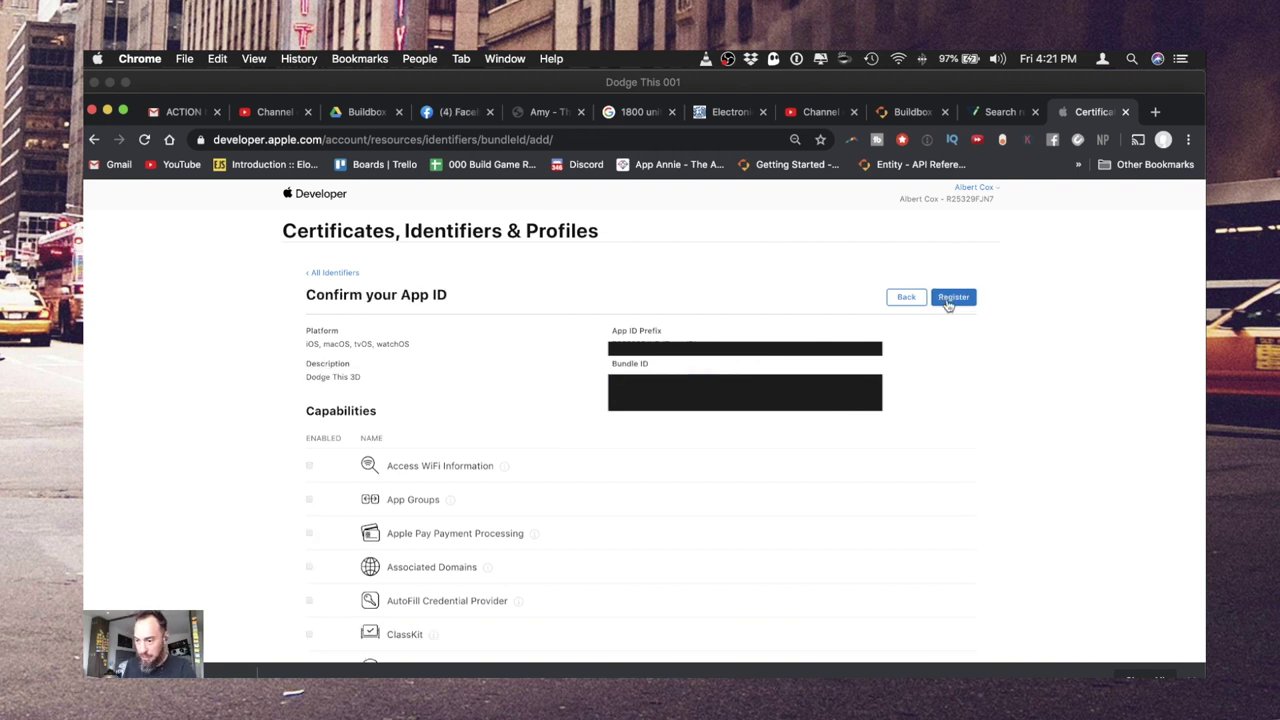
click(950, 298)
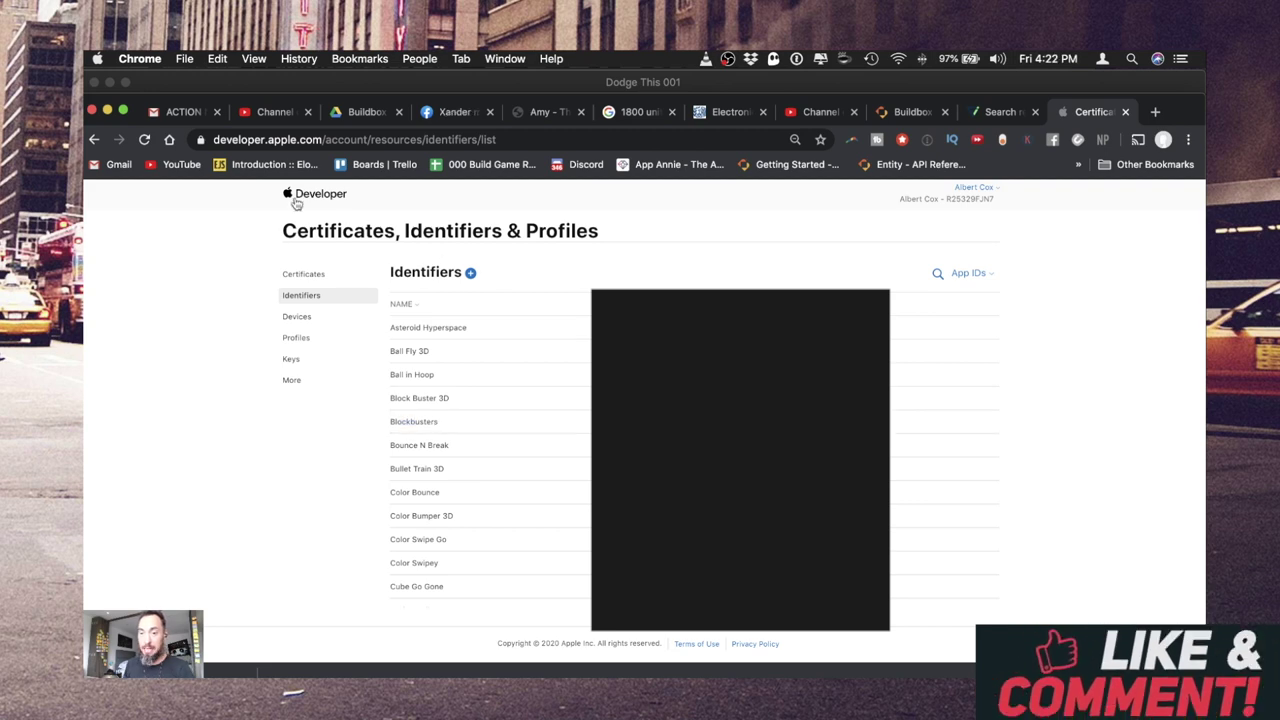
click(365, 140)
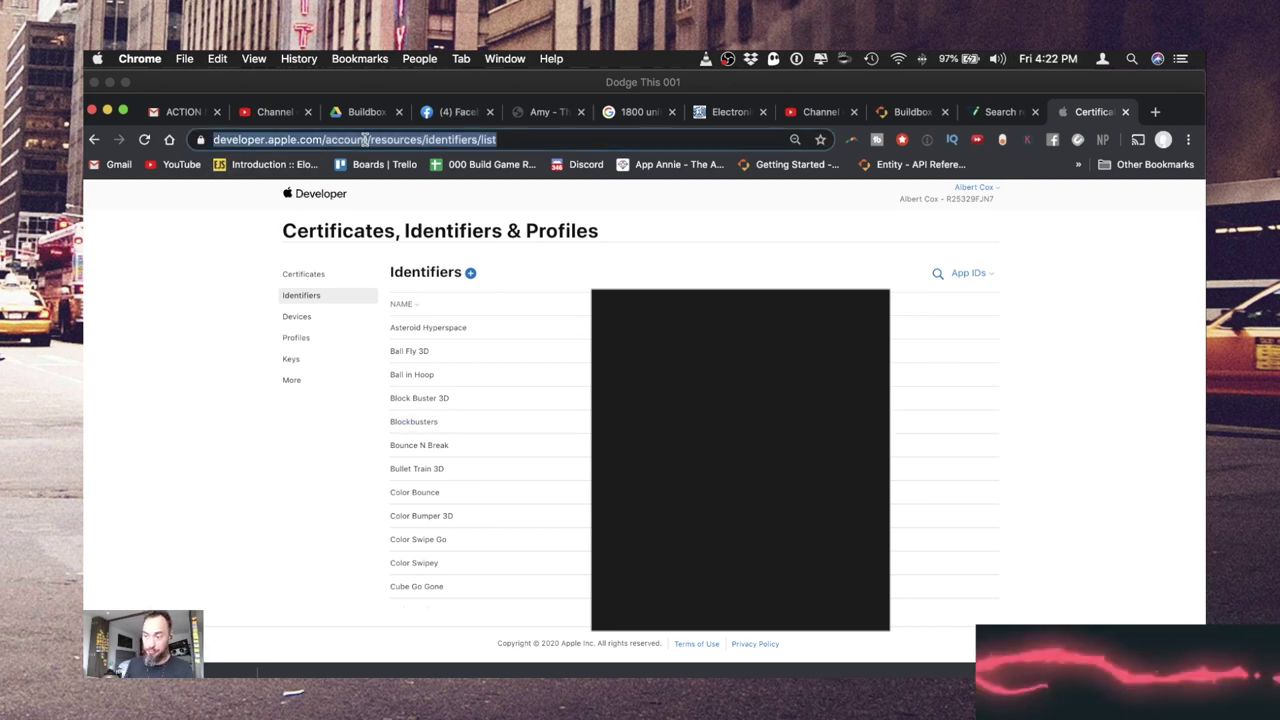
text(appstoreconnect.apple.com)
key(Return)
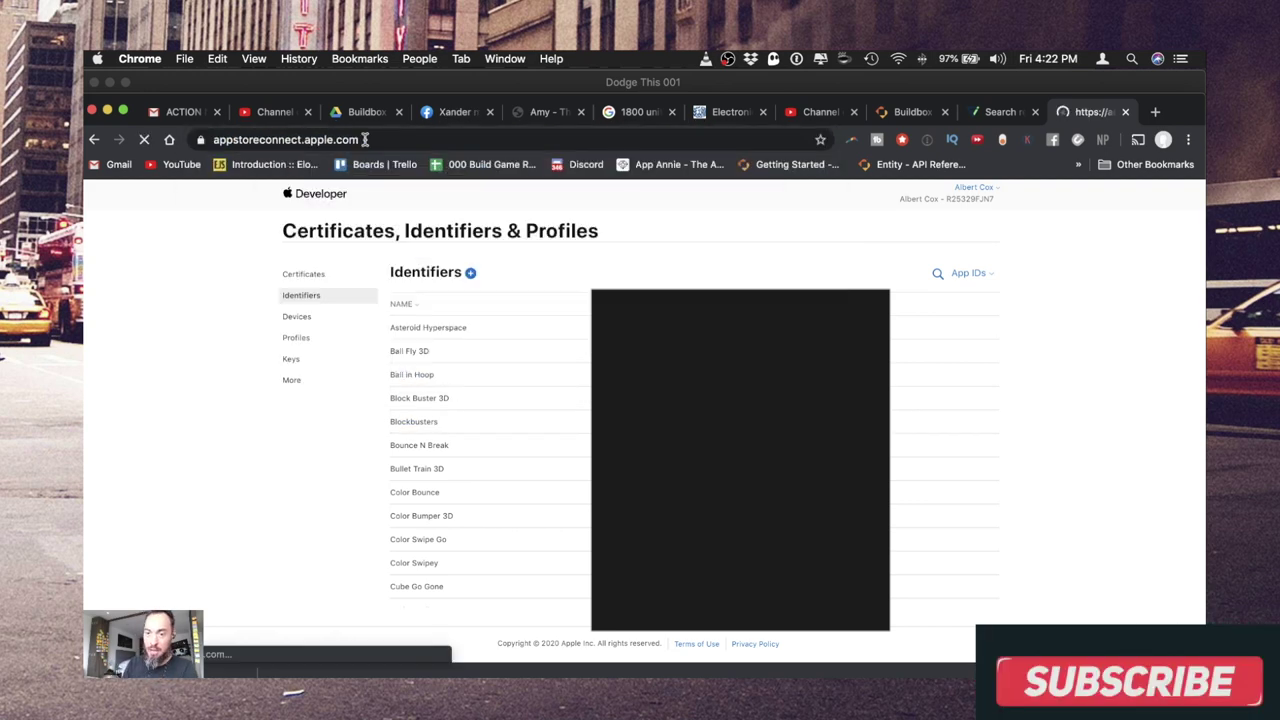
- Switch to Buildbox, launch the game preview and set its zoom to 32%
key(ctrl+Up)
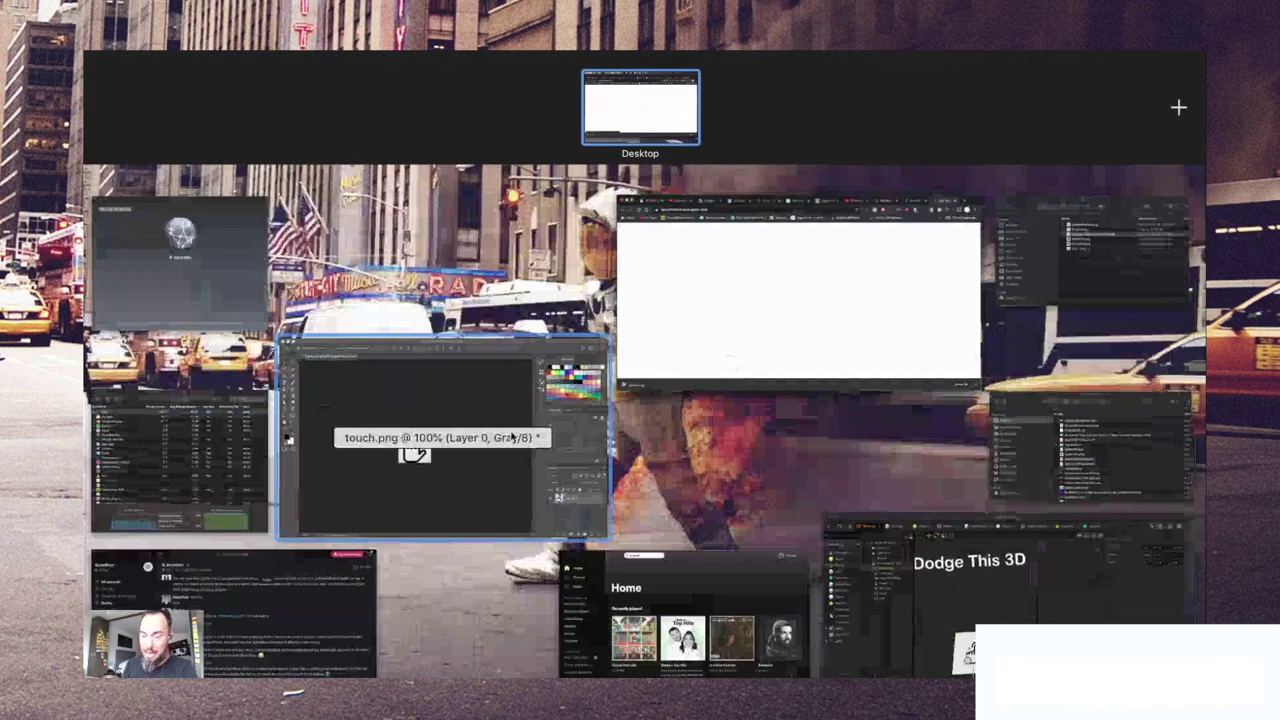
click(958, 655)
click(1186, 112)
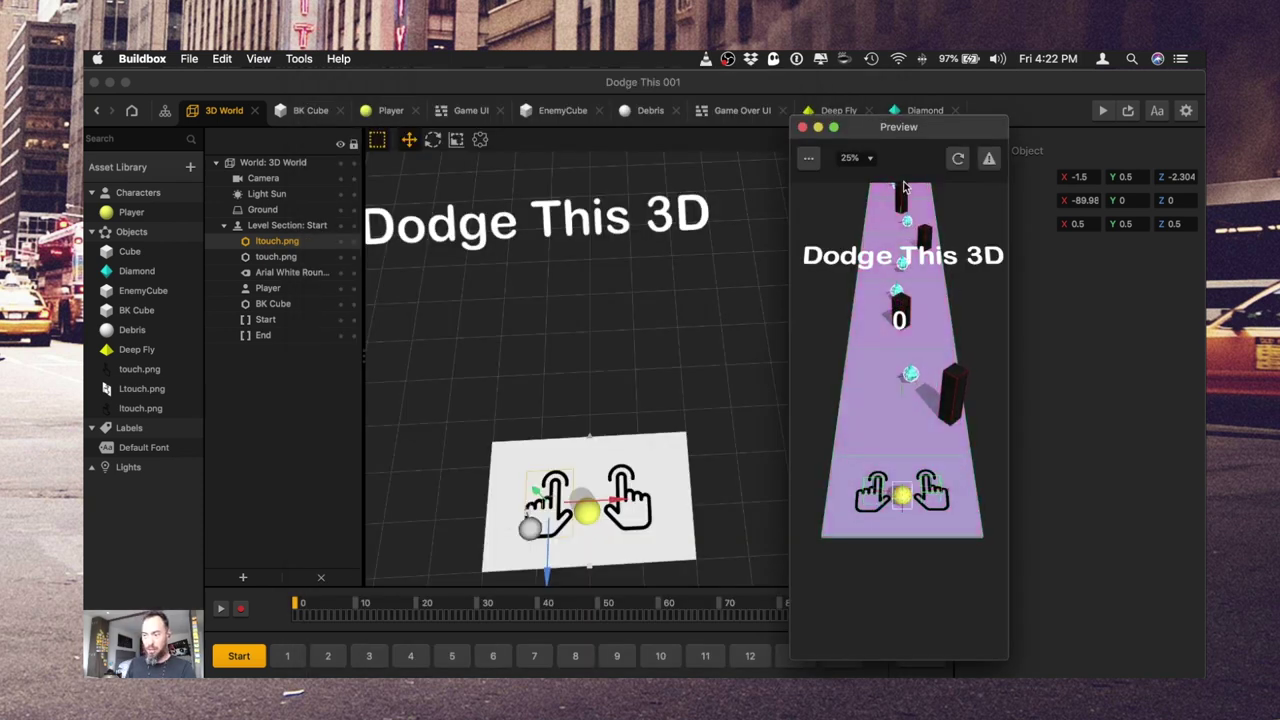
click(855, 158)
click(866, 206)
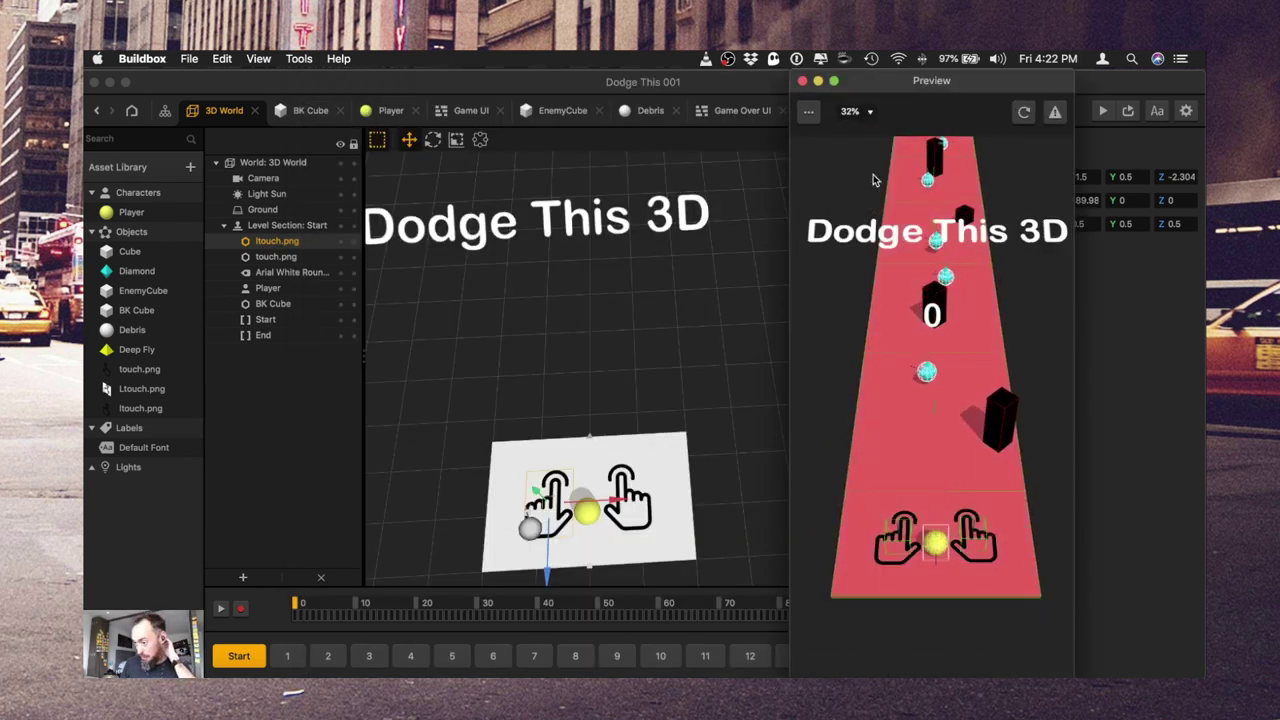
click(851, 111)
click(864, 128)
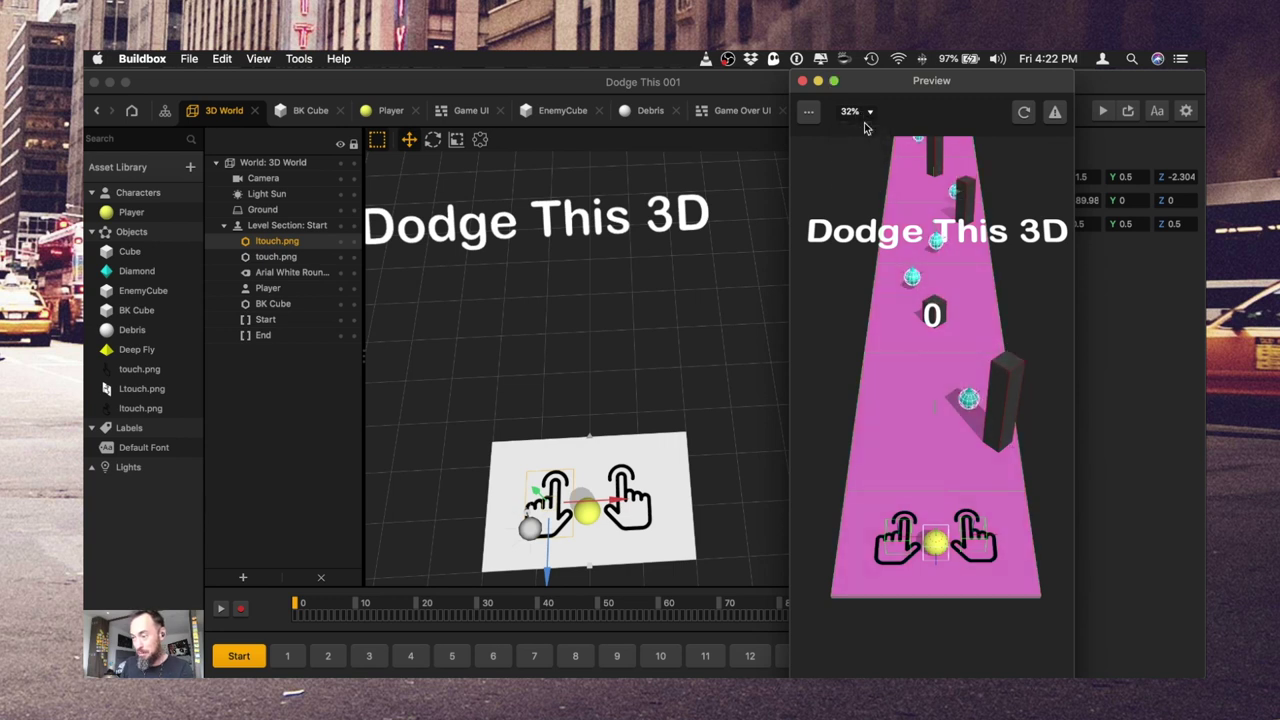
click(851, 111)
click(866, 131)
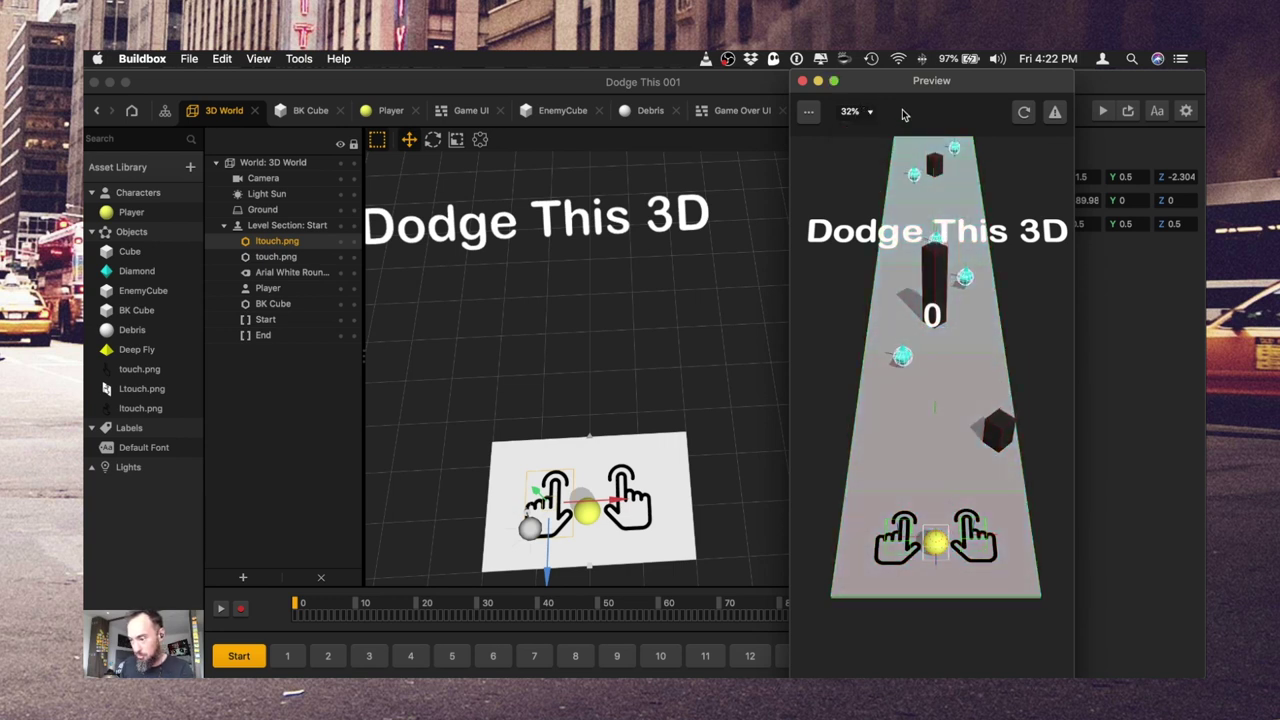
- Reposition and enlarge the preview window, turn off its debug overlay and close the preview
drag(897, 82, 563, 82)
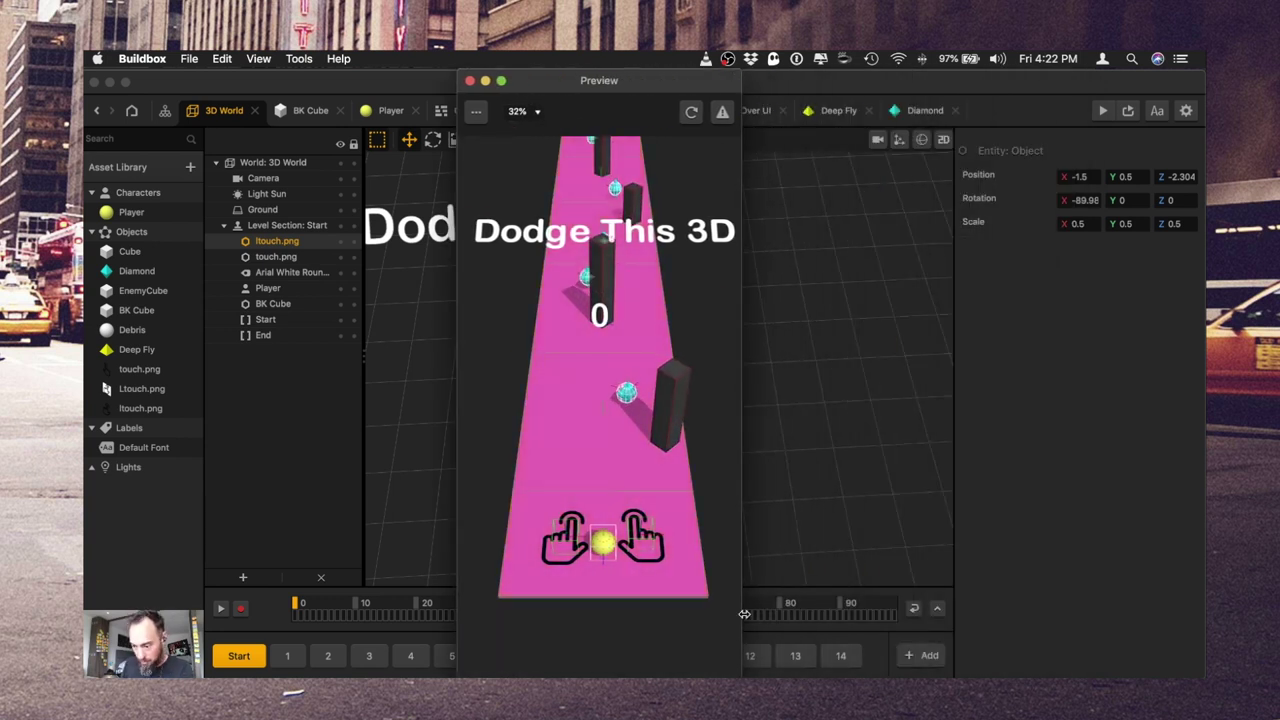
double_click(740, 606)
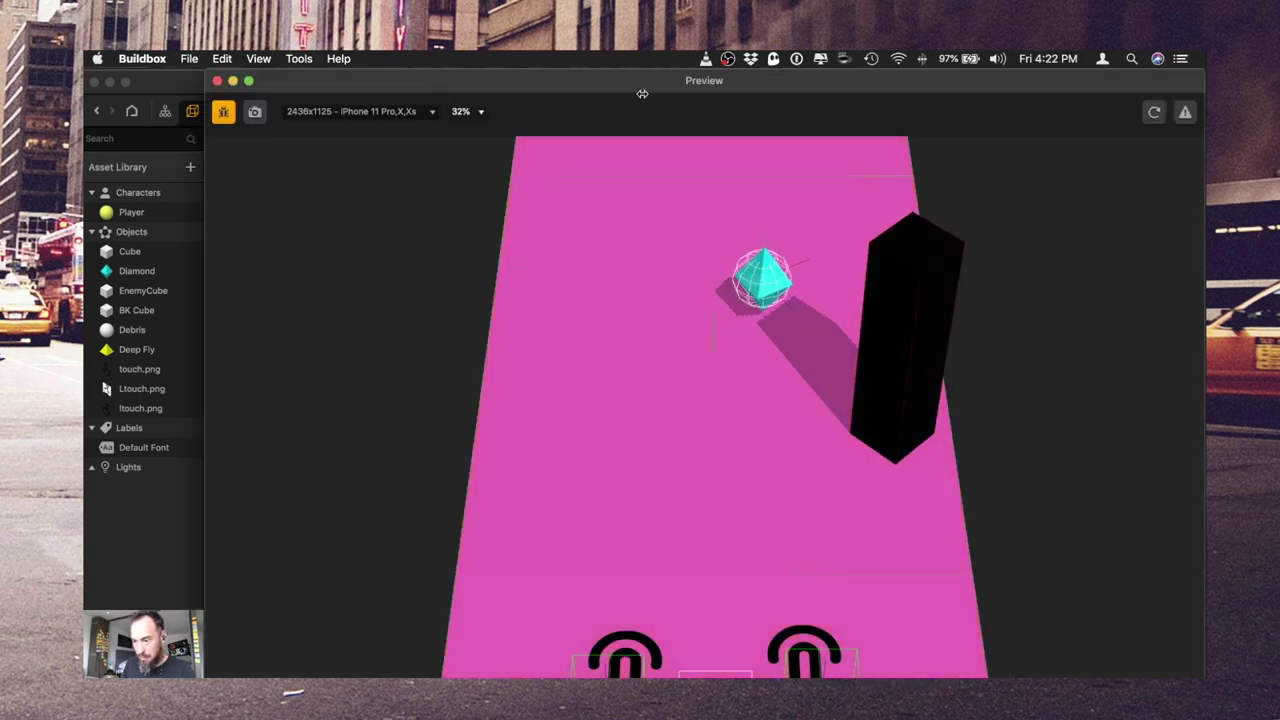
double_click(643, 90)
click(208, 126)
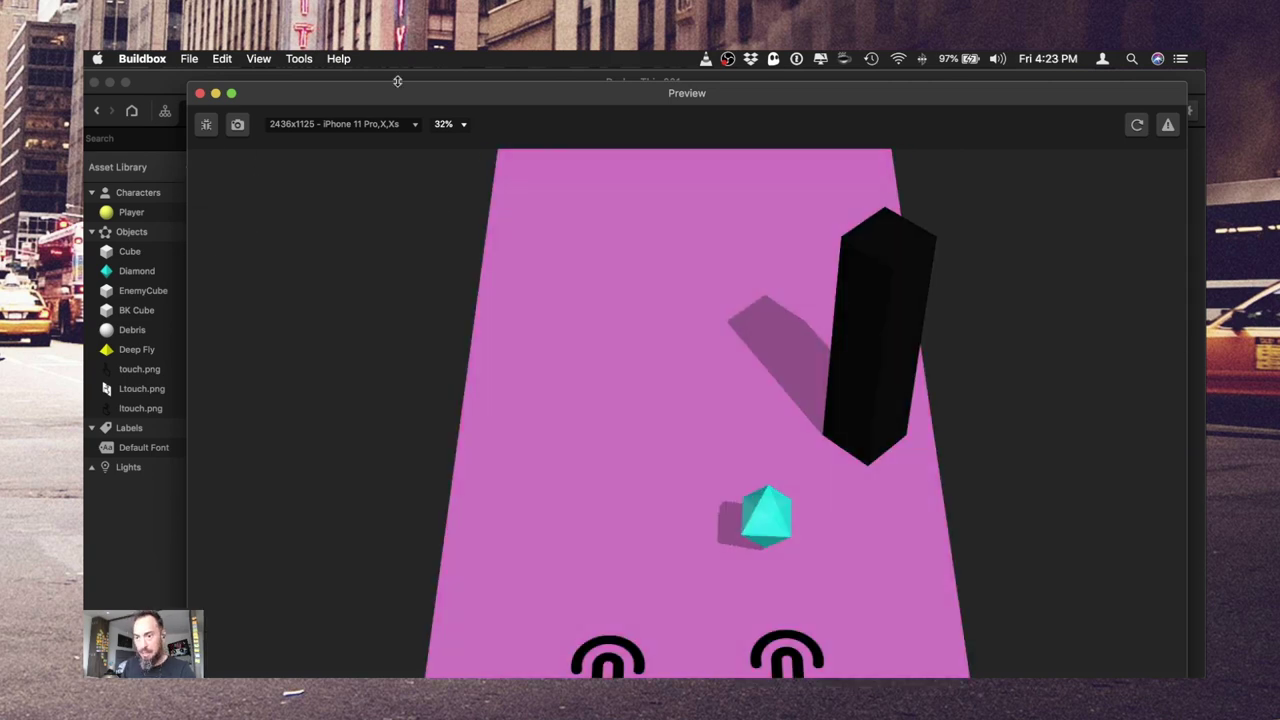
click(403, 82)
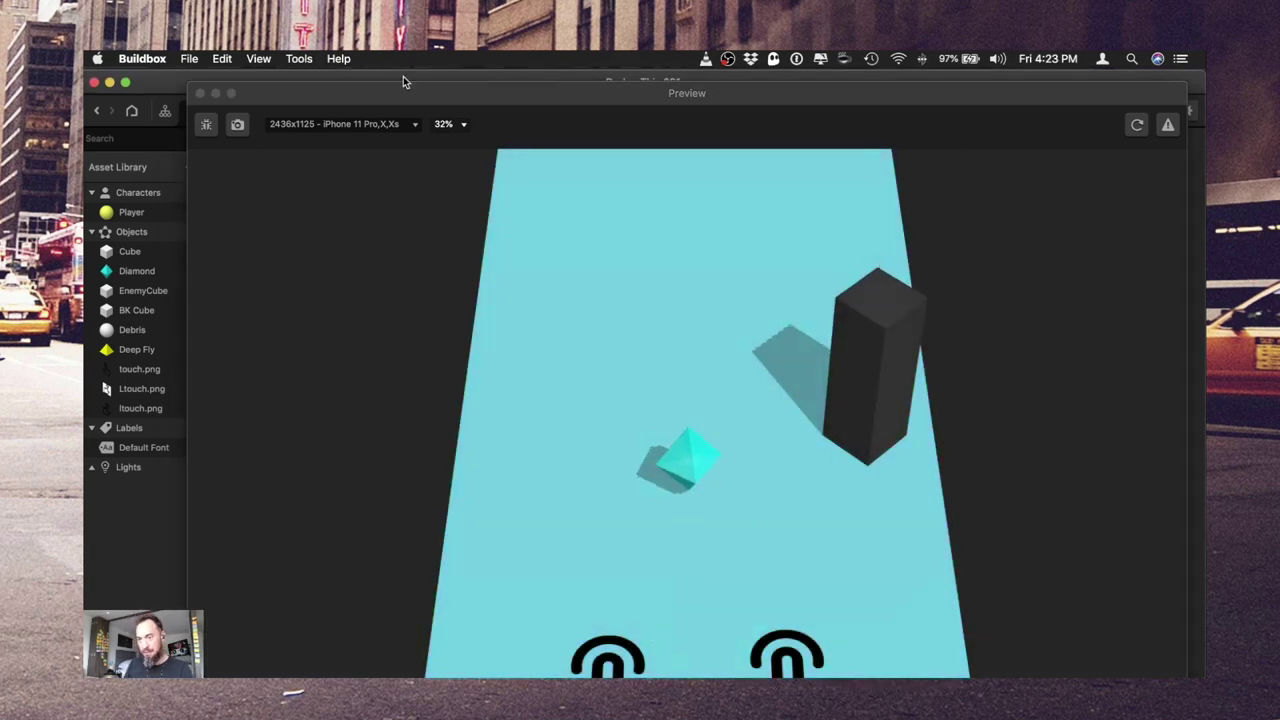
click(200, 93)
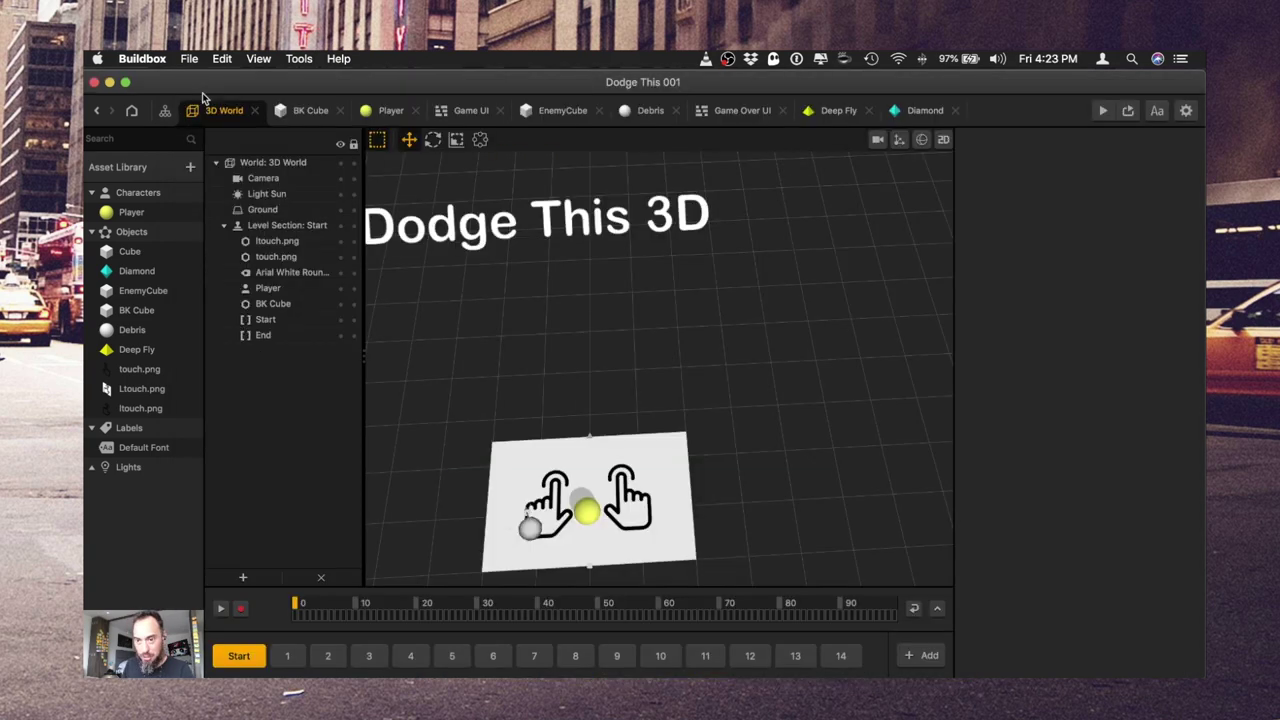
- In the 3D World's camera view, set the Camera's scale to .5 on all three axes and preview the game
click(877, 140)
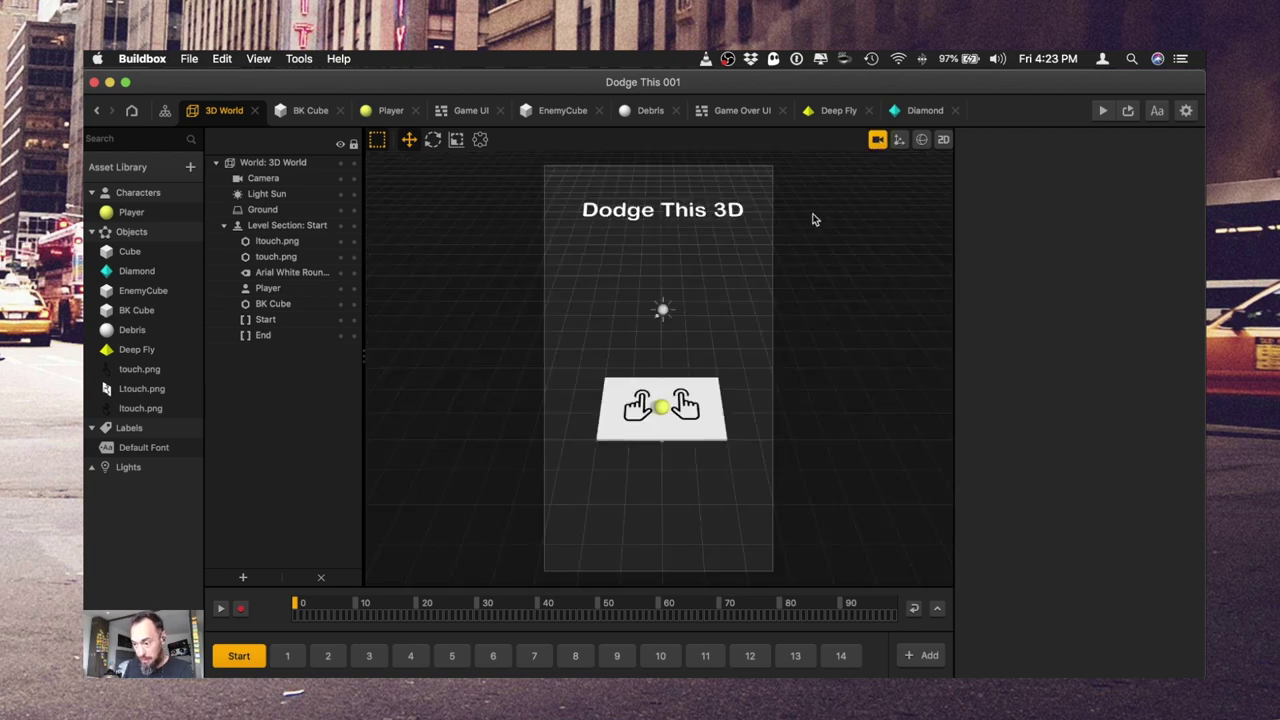
click(264, 178)
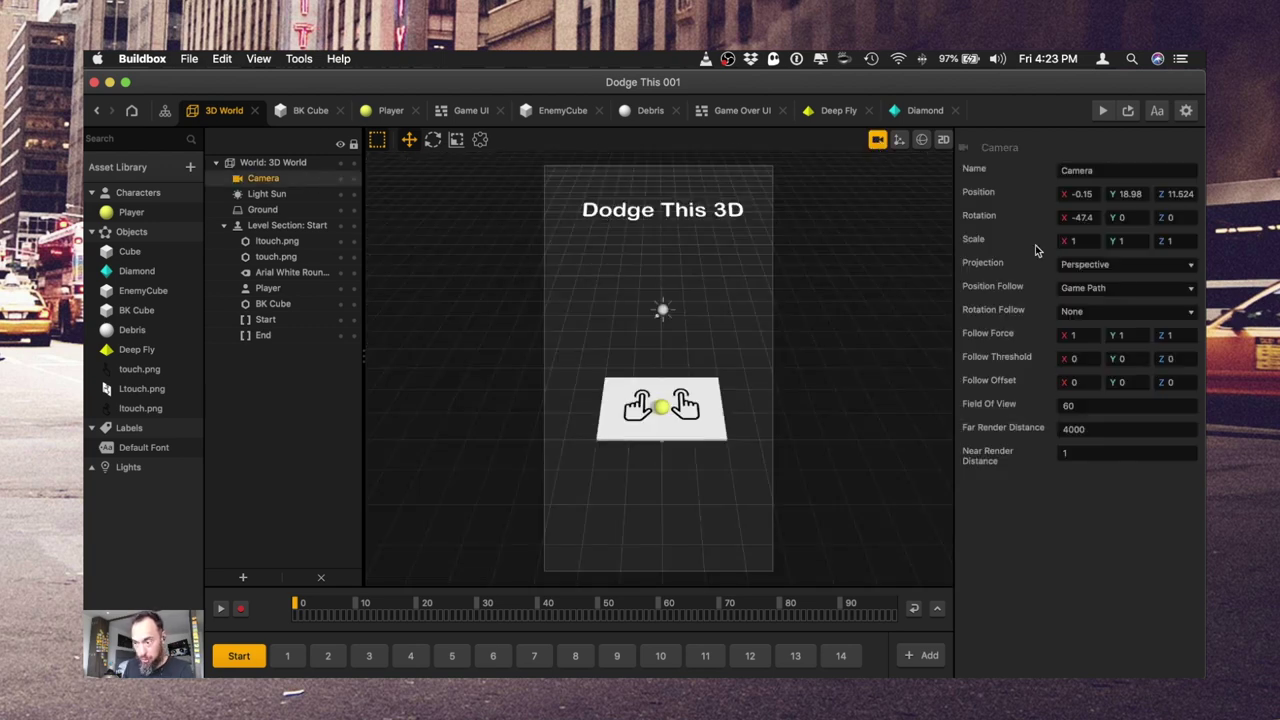
click(1068, 241)
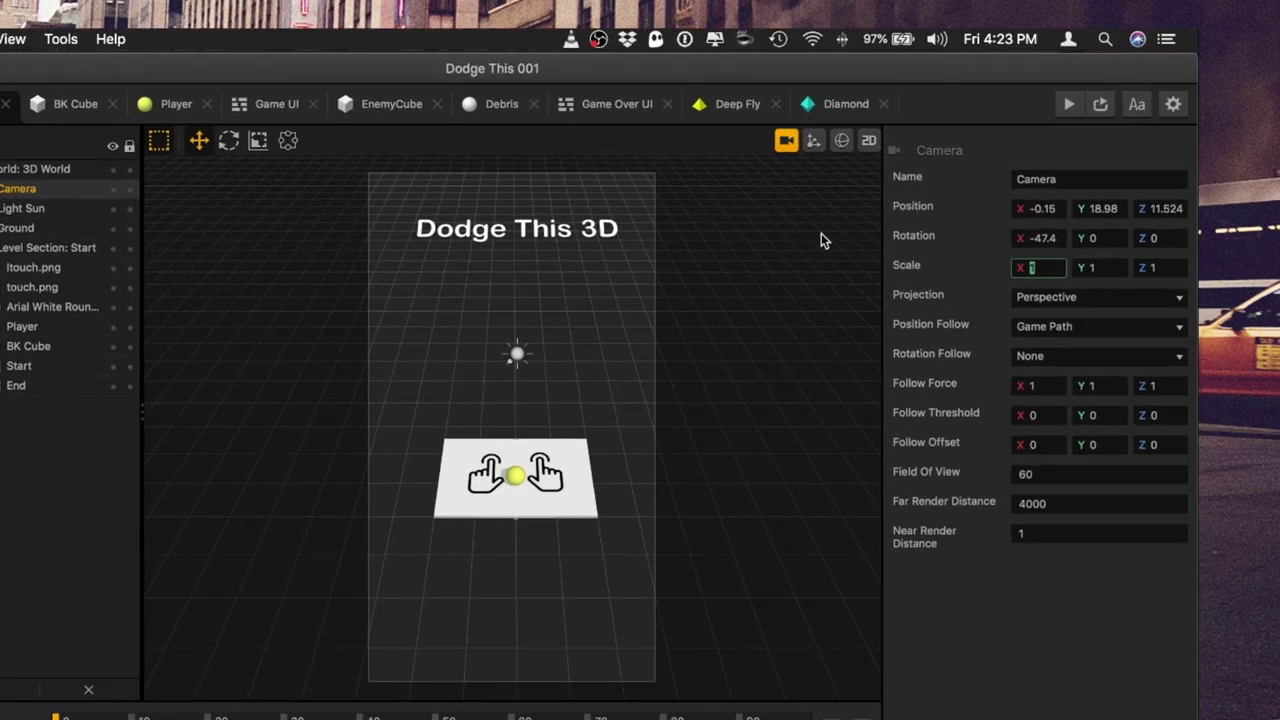
text(.5)
key(Tab)
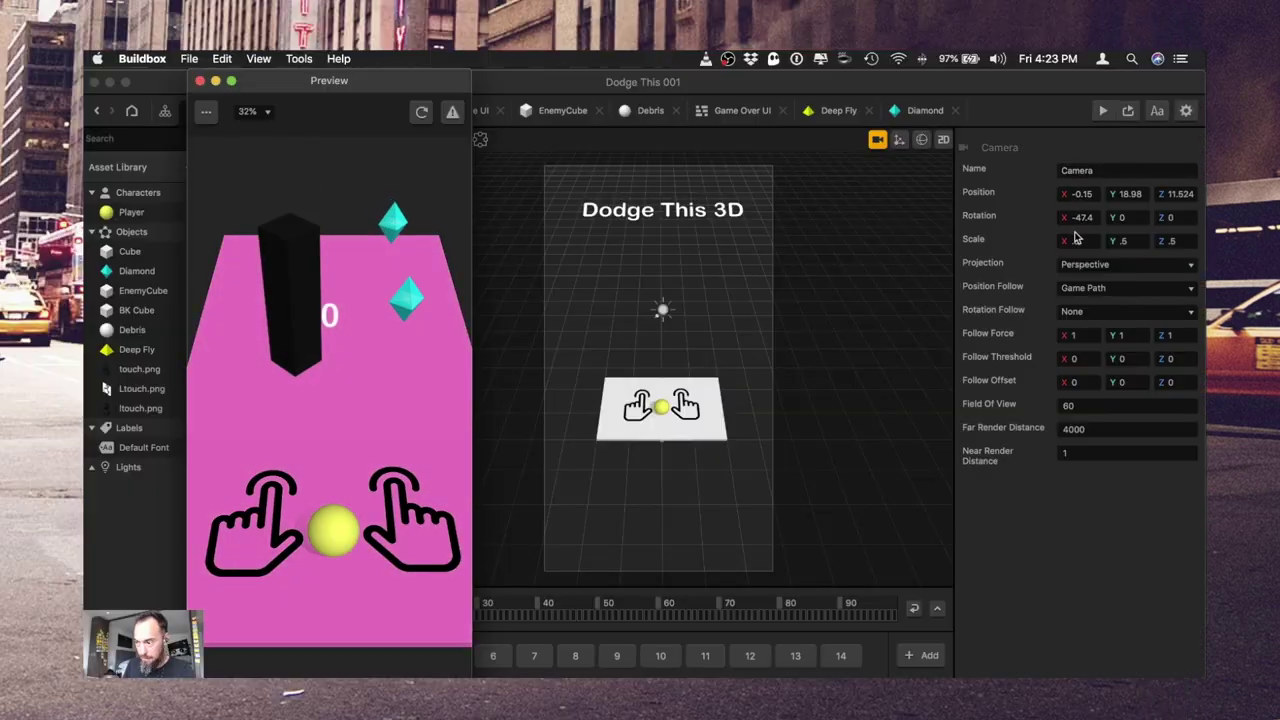
click(754, 452)
- Reduce the Camera's scale to .35 on all three axes
click(1075, 242)
text(2)
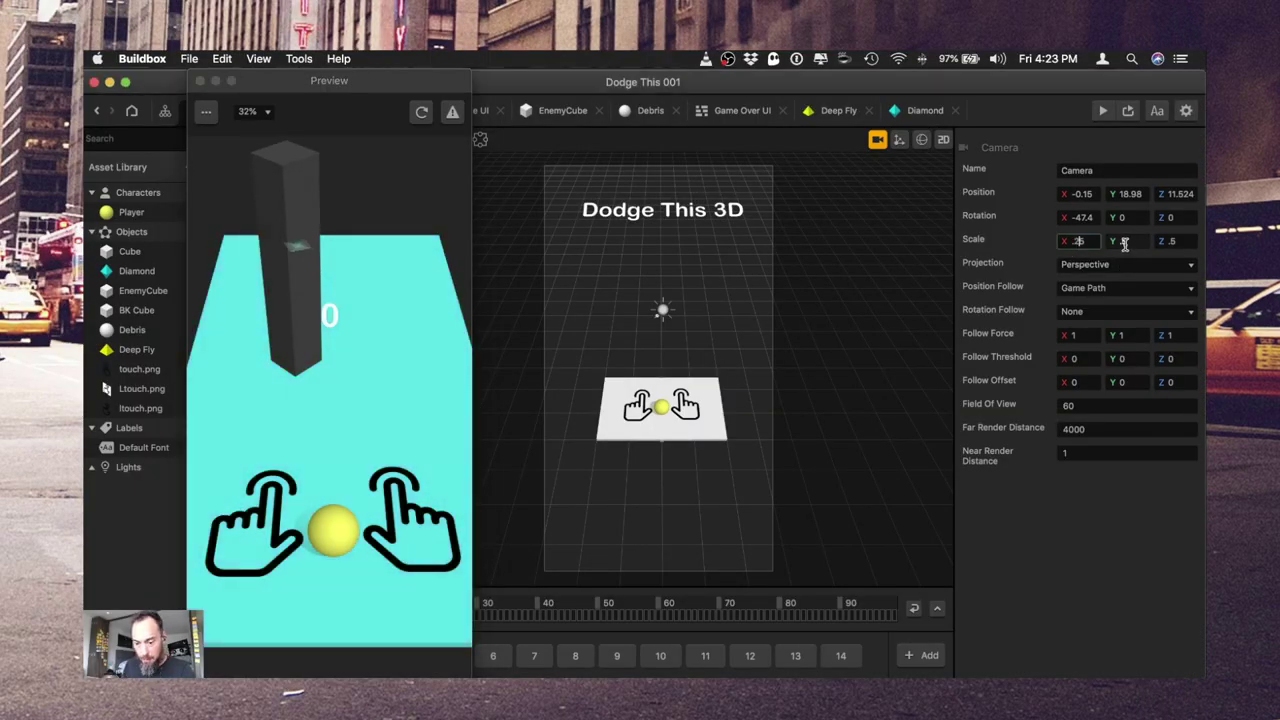
click(1123, 242)
text(2)
key(Tab)
text(.25)
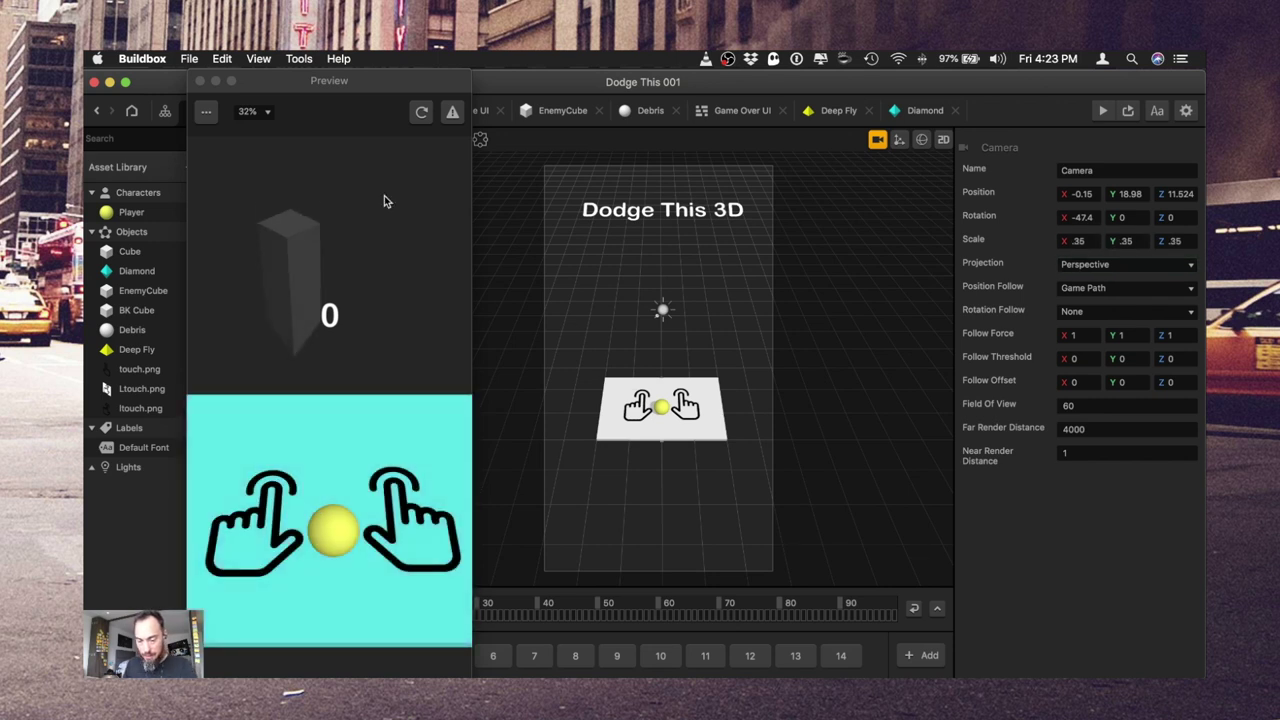
- Frame a screen capture around the touch icons and ball in the preview, play the game briefly and close the preview
key(super+shift+5)
drag(520, 290, 356, 475)
drag(475, 380, 471, 389)
drag(177, 389, 187, 398)
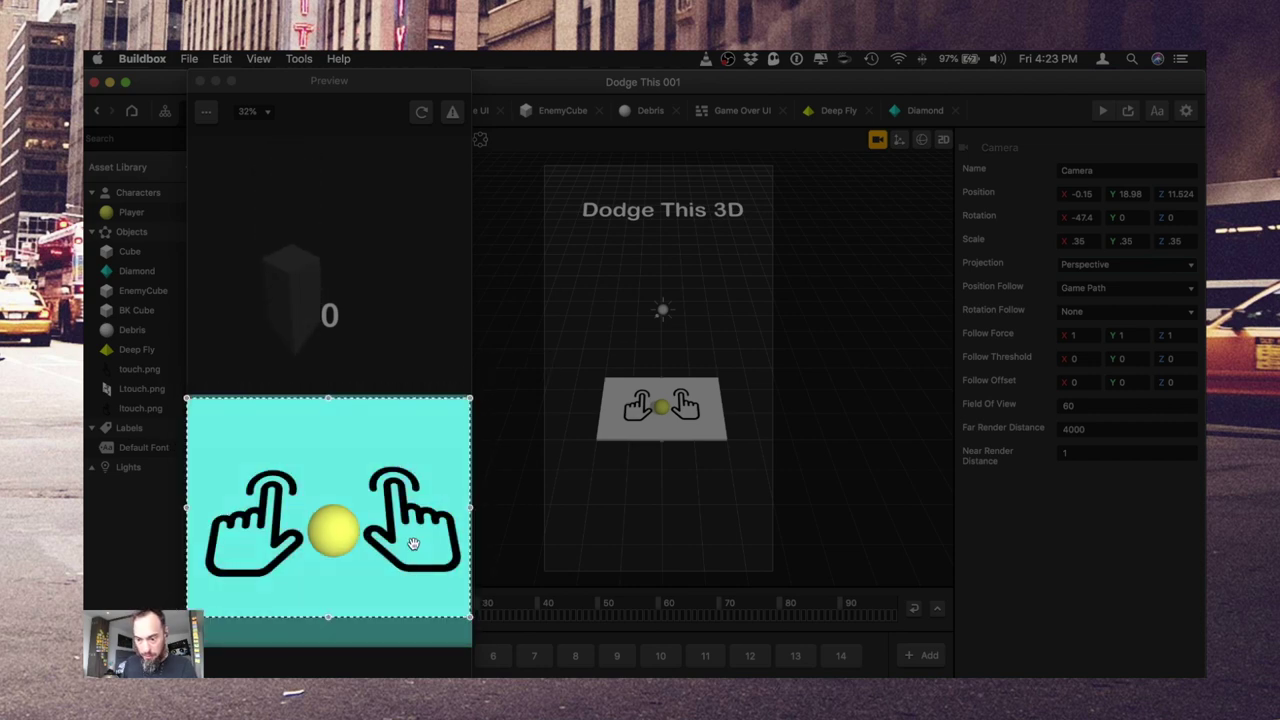
key(Return)
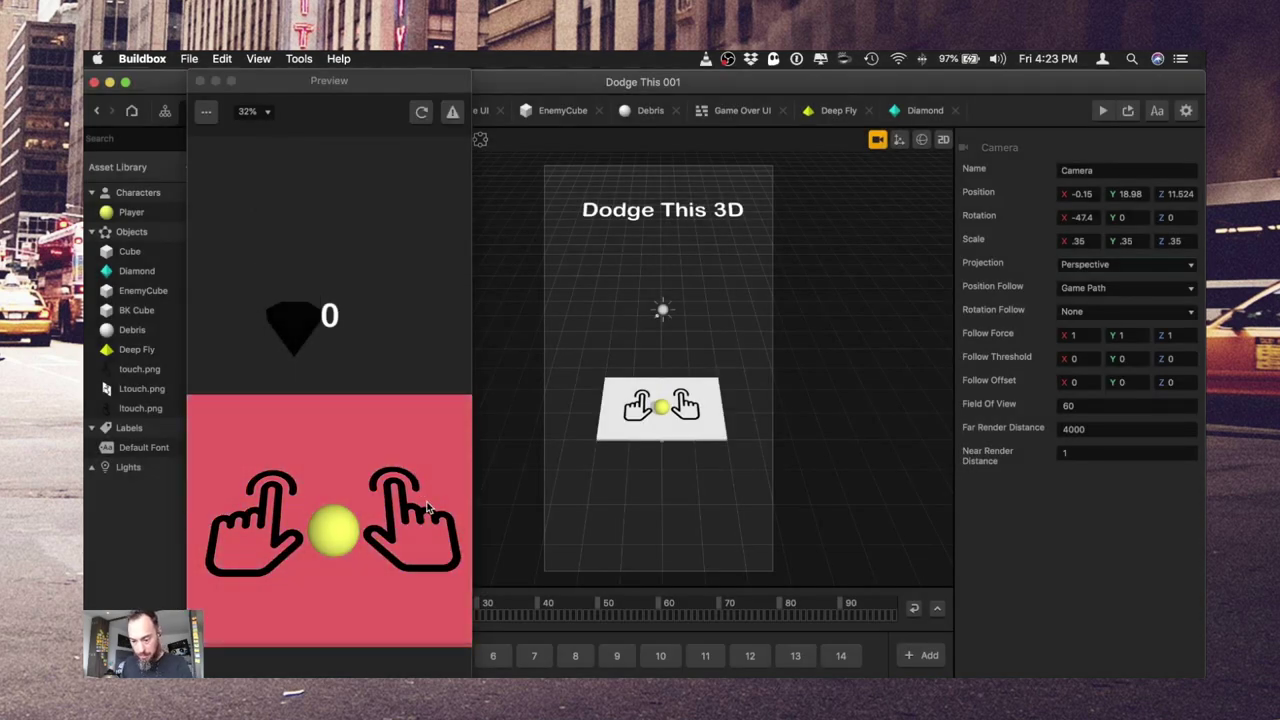
click(426, 552)
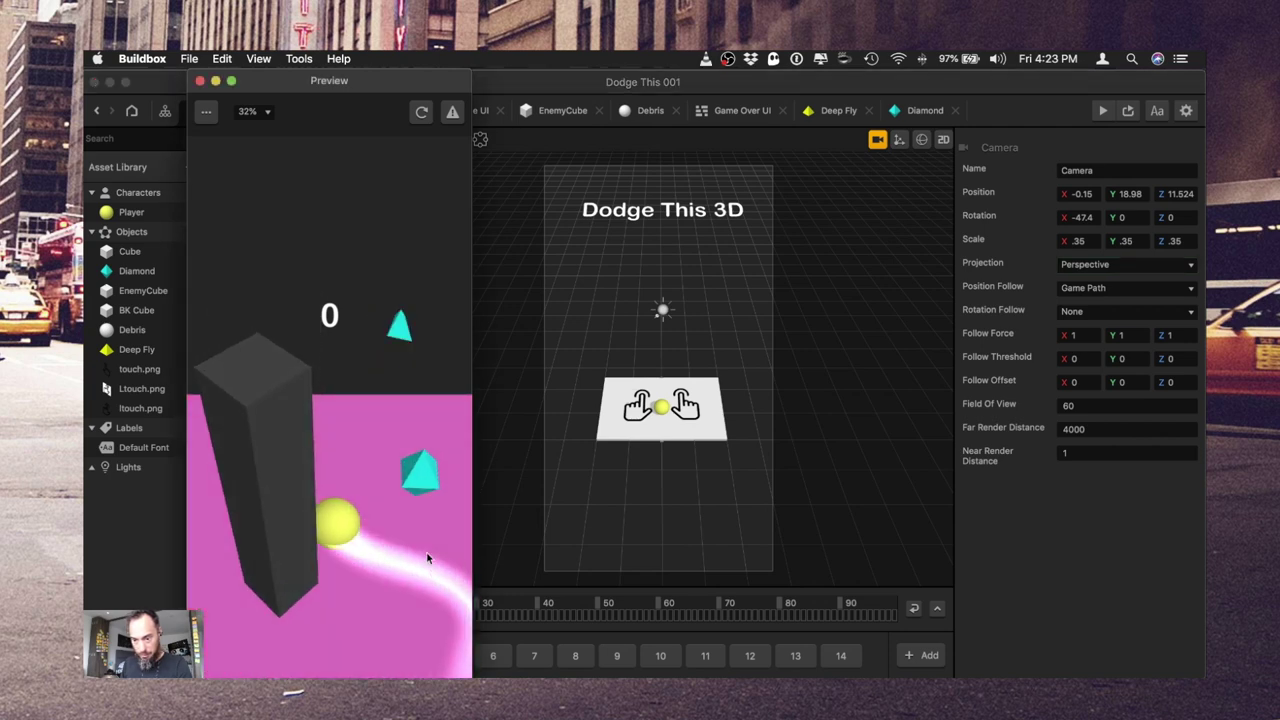
click(200, 81)
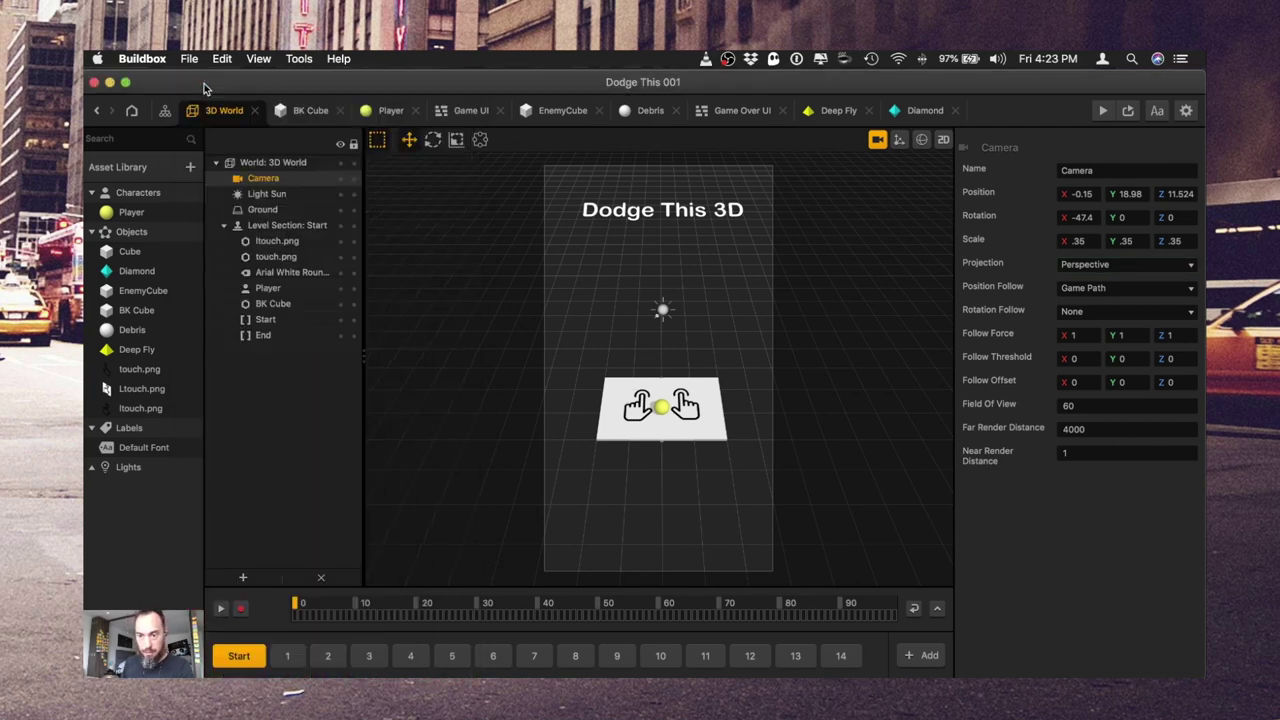
- Enable fog on the 3D World node, play through the game in the preview and close the preview
click(166, 111)
click(1066, 305)
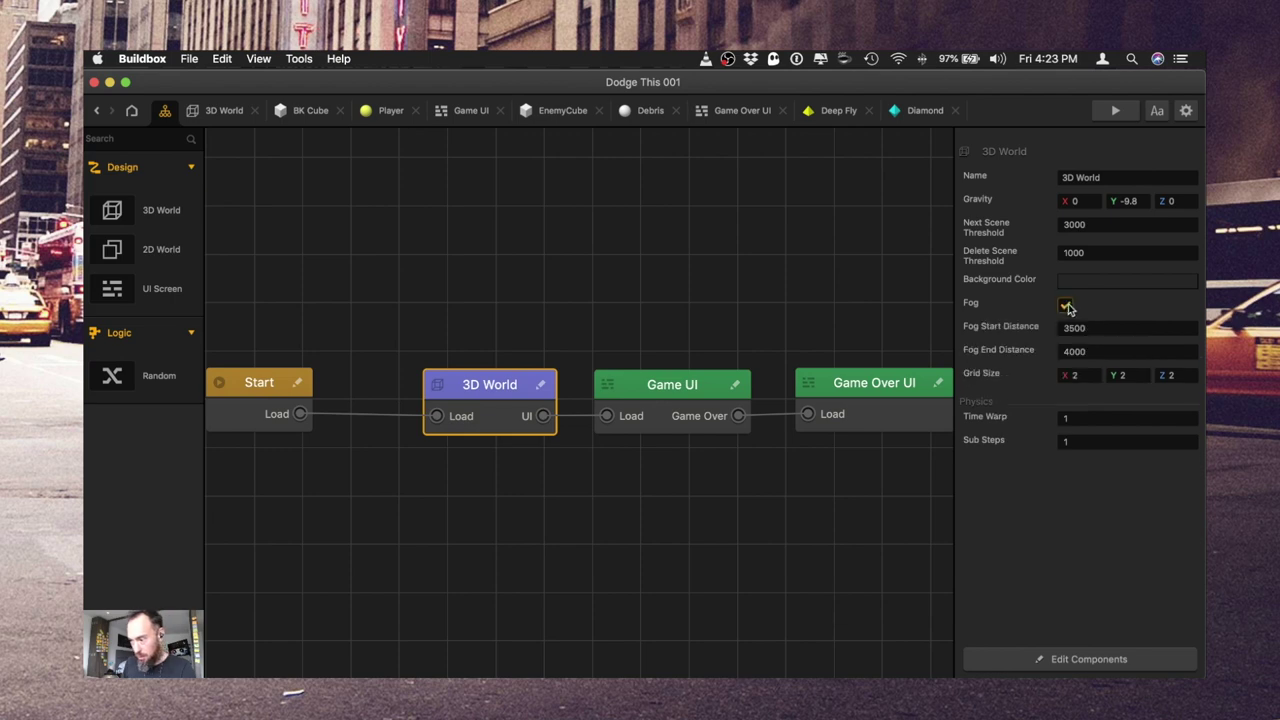
click(1115, 110)
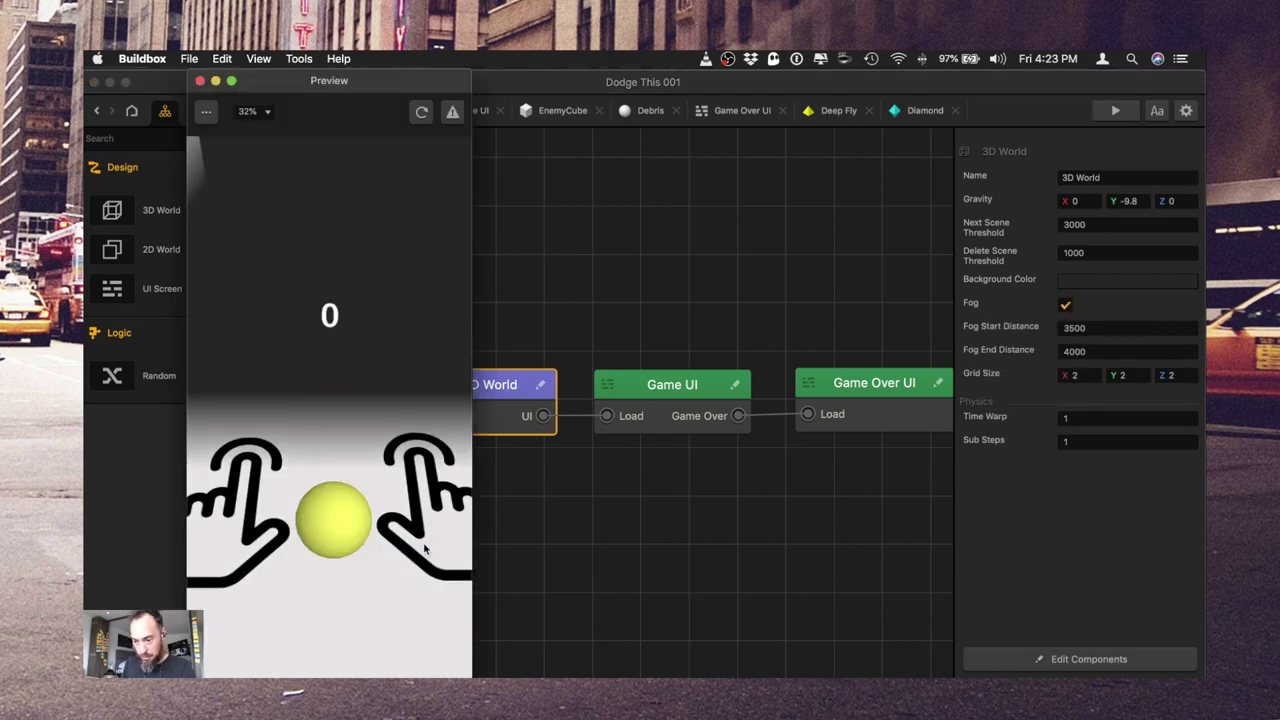
click(414, 551)
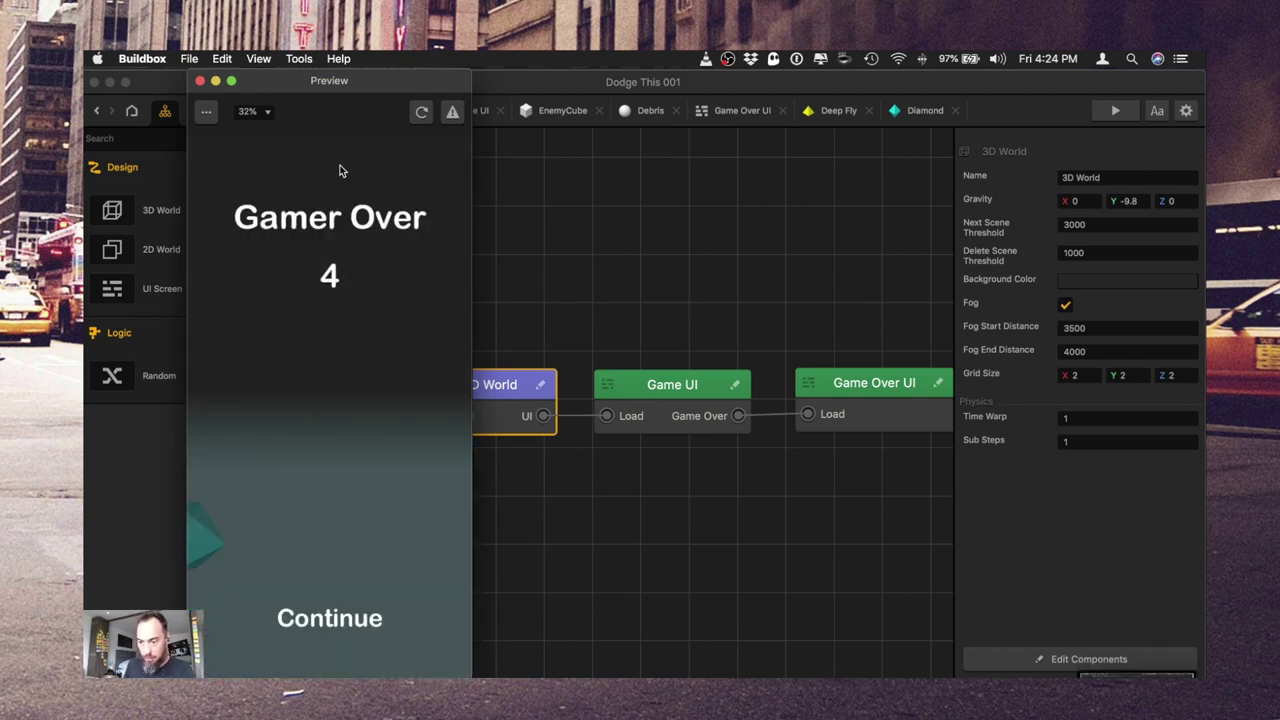
click(200, 82)
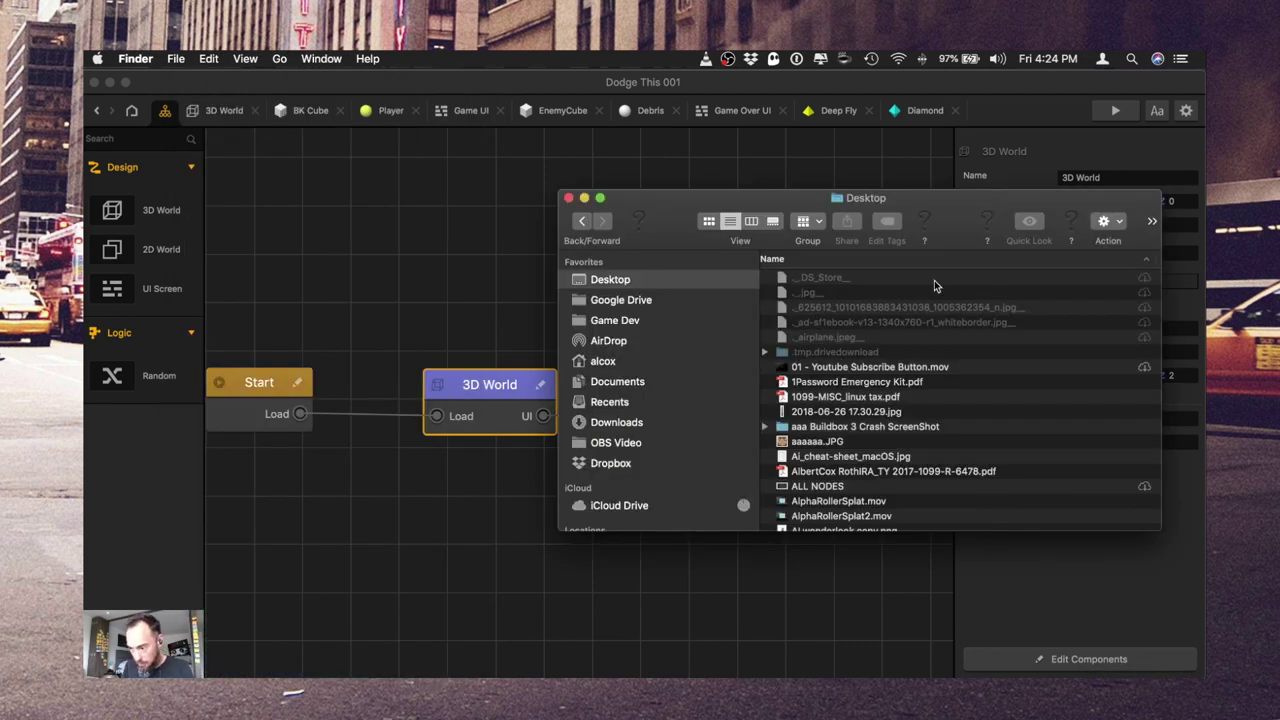
- Return from the Finder window to Buildbox and open the 3D World scene for editing
scroll(977, 271, right, 3)
click(1060, 264)
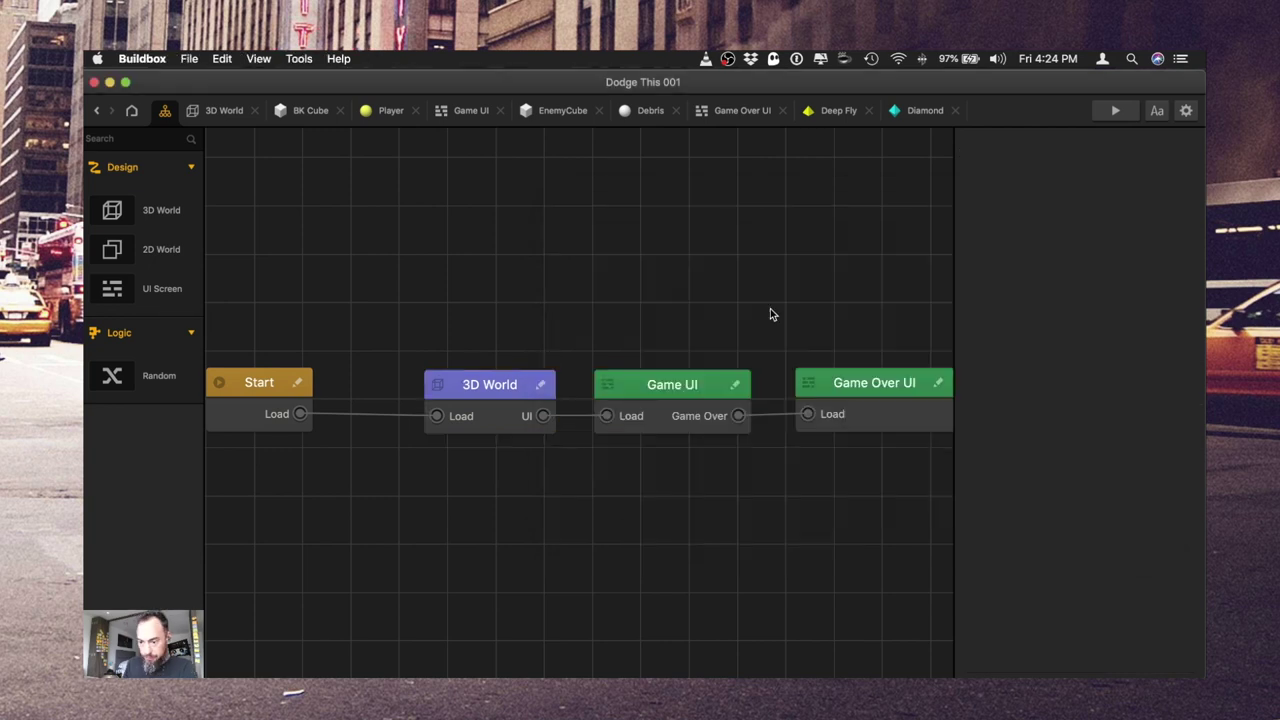
double_click(540, 378)
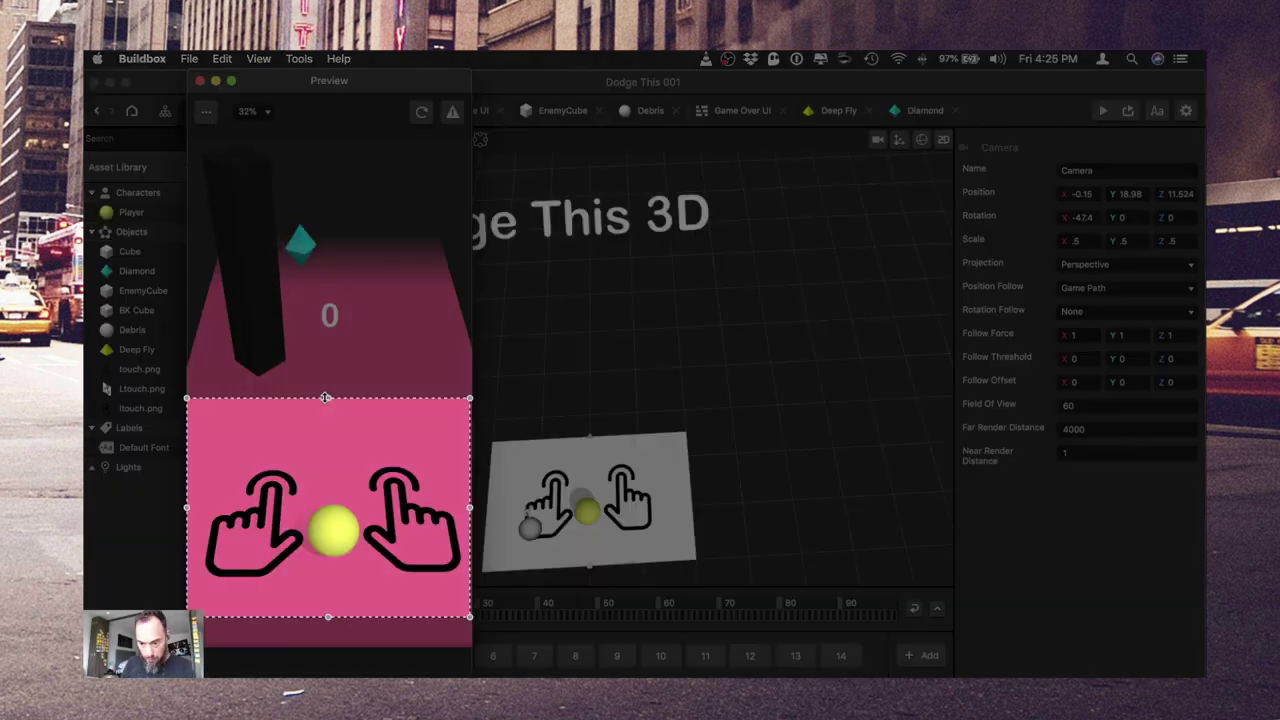
- Extend the capture area upward over the preview to capture gameplay, inspect the screenshot and close it along with the preview
drag(328, 397, 354, 298)
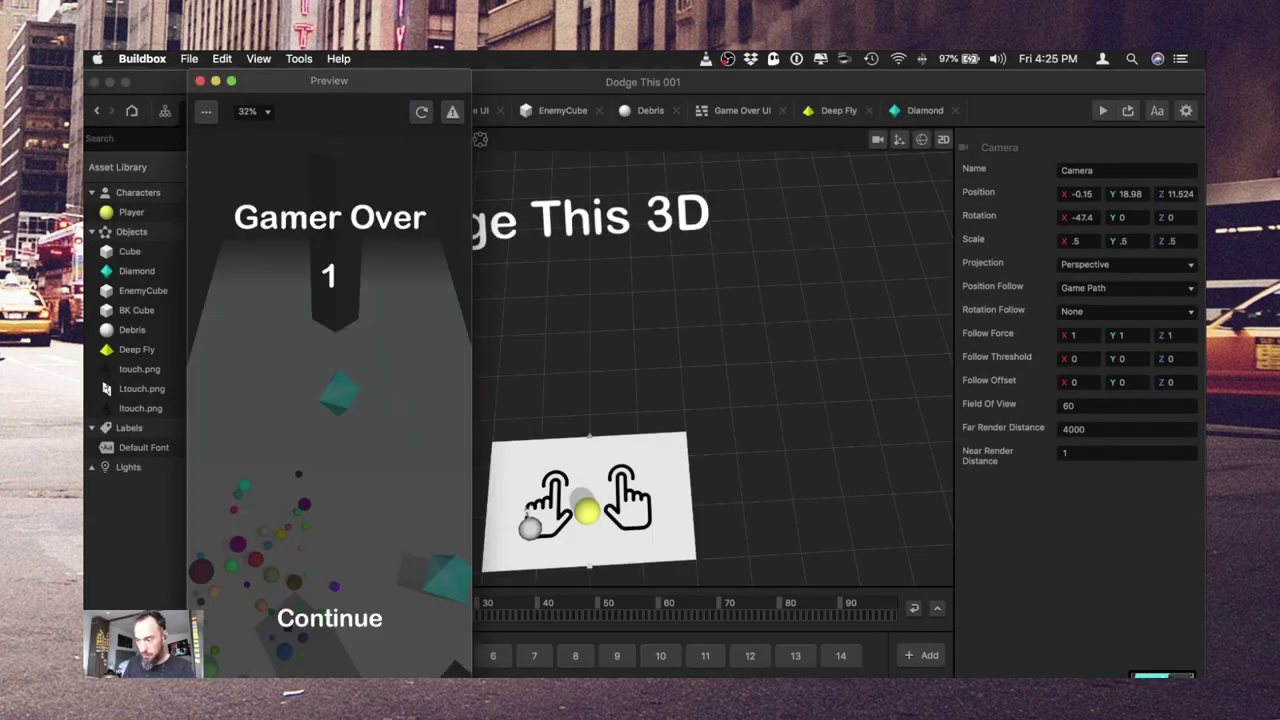
click(1161, 674)
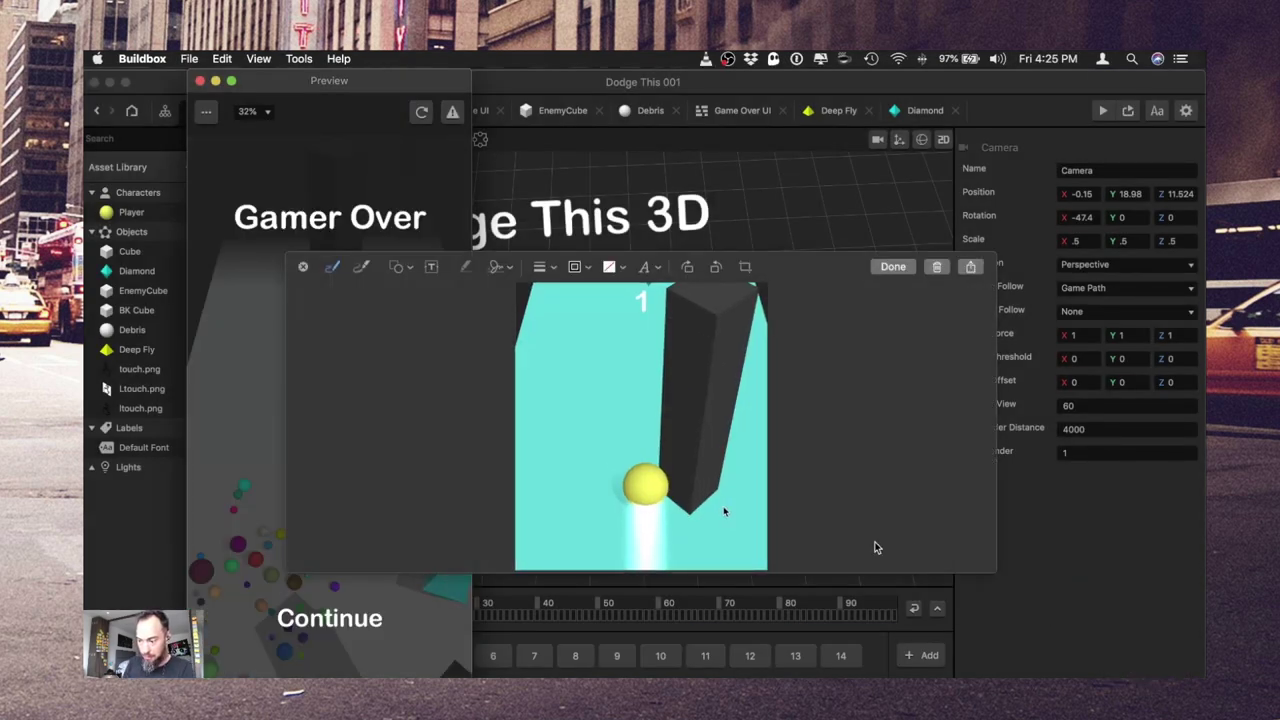
click(200, 81)
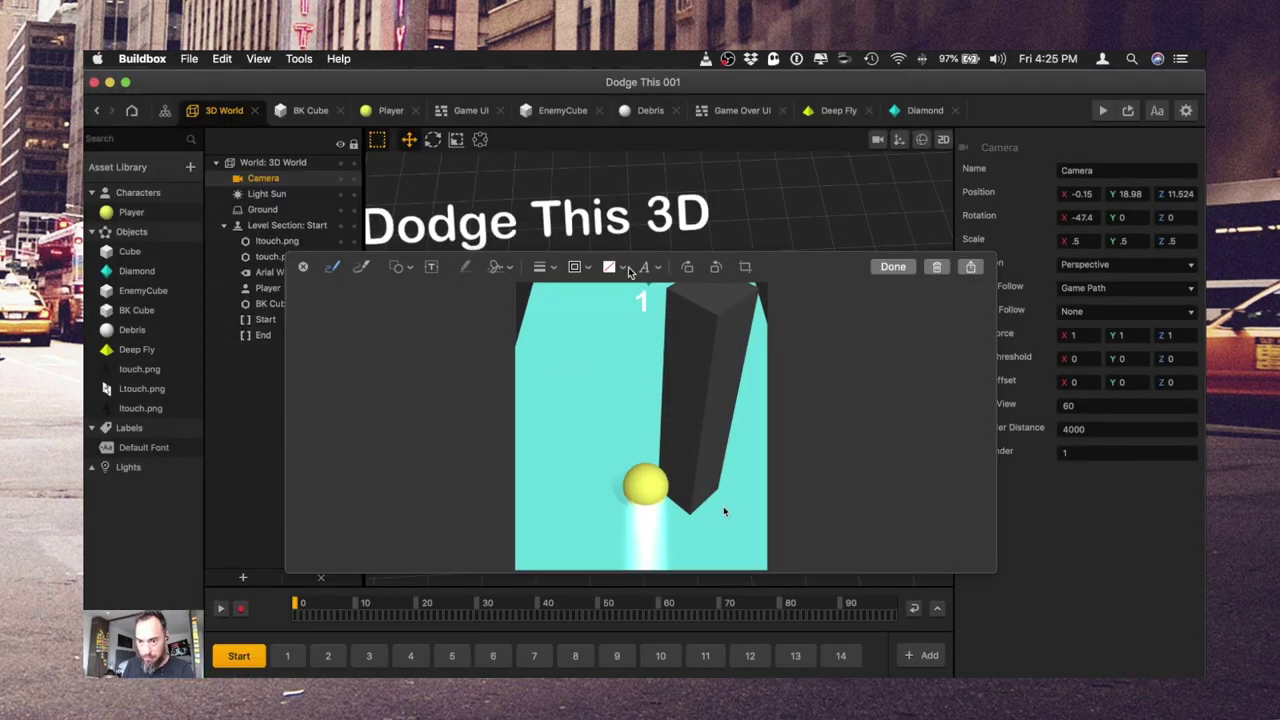
click(302, 267)
- Open the newest gameplay screenshot from the Desktop folder in Photoshop
key(ctrl+Up)
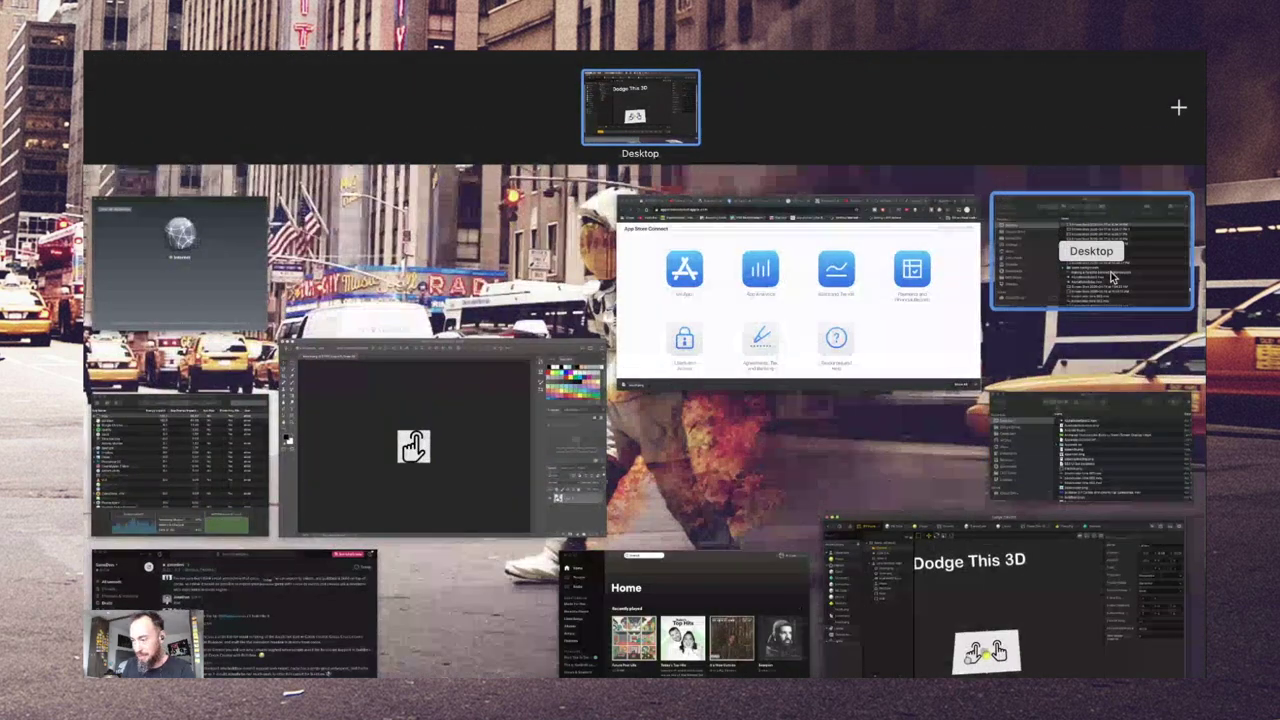
click(1111, 275)
key(super+o)
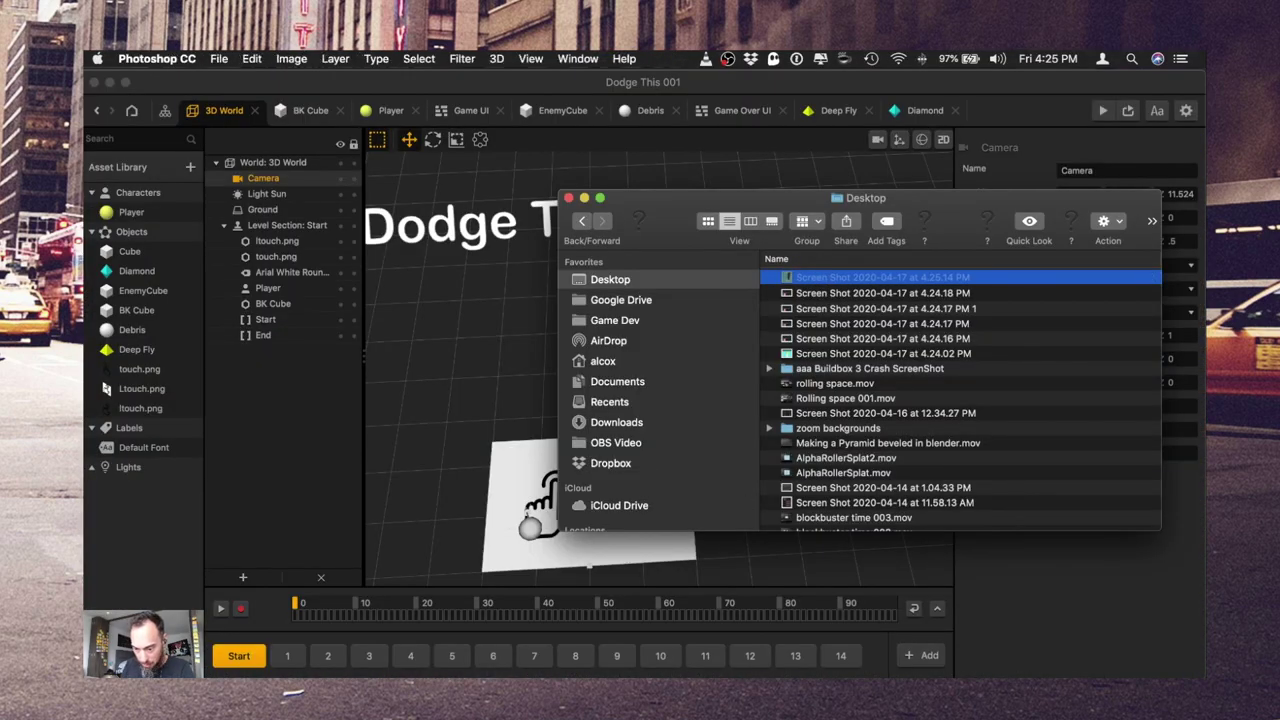
- Crop the gameplay screenshot to a near-square area framing the yellow ball and the dark pillar
key(c)
drag(254, 208, 587, 478)
drag(500, 243, 504, 259)
key(Return)
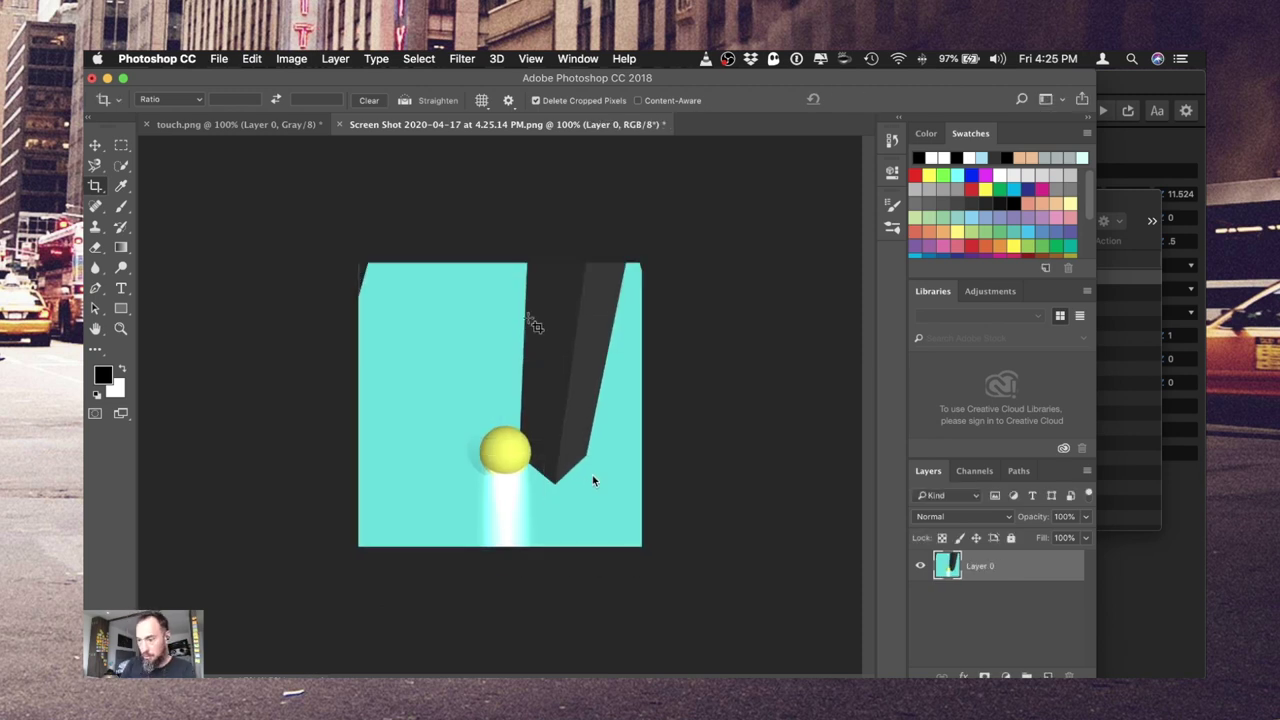
key(a)
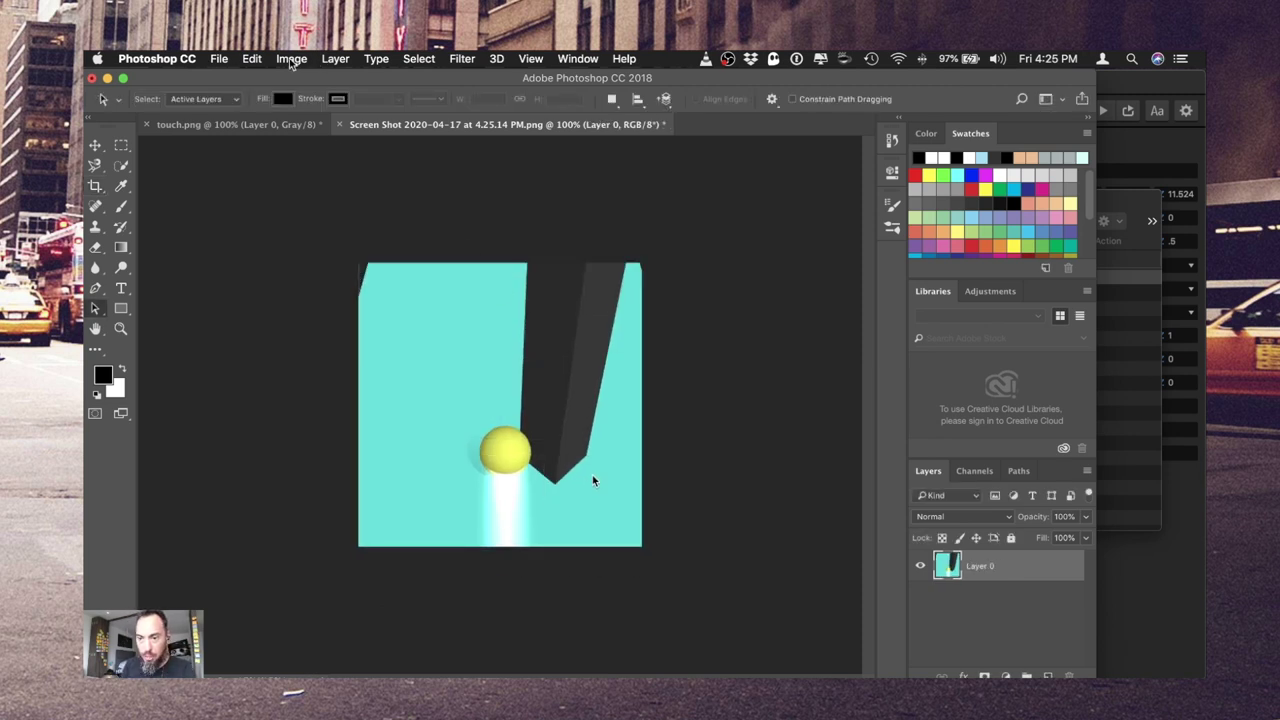
click(292, 59)
click(292, 59)
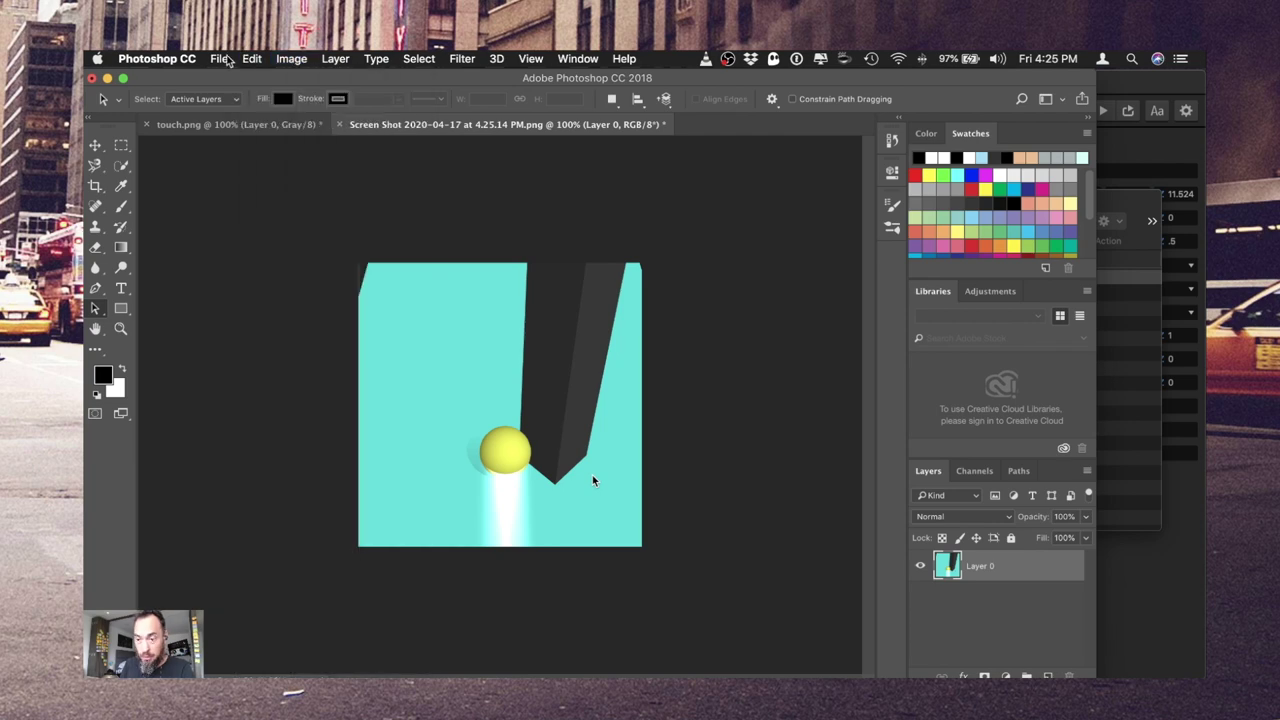
- Export the cropped image as a PNG into Game Dev > Buildbox 3D > 2020.04.17 Dodge This 3D 001, naming it after "dodge this"
click(218, 59)
mouse_move(250, 260)
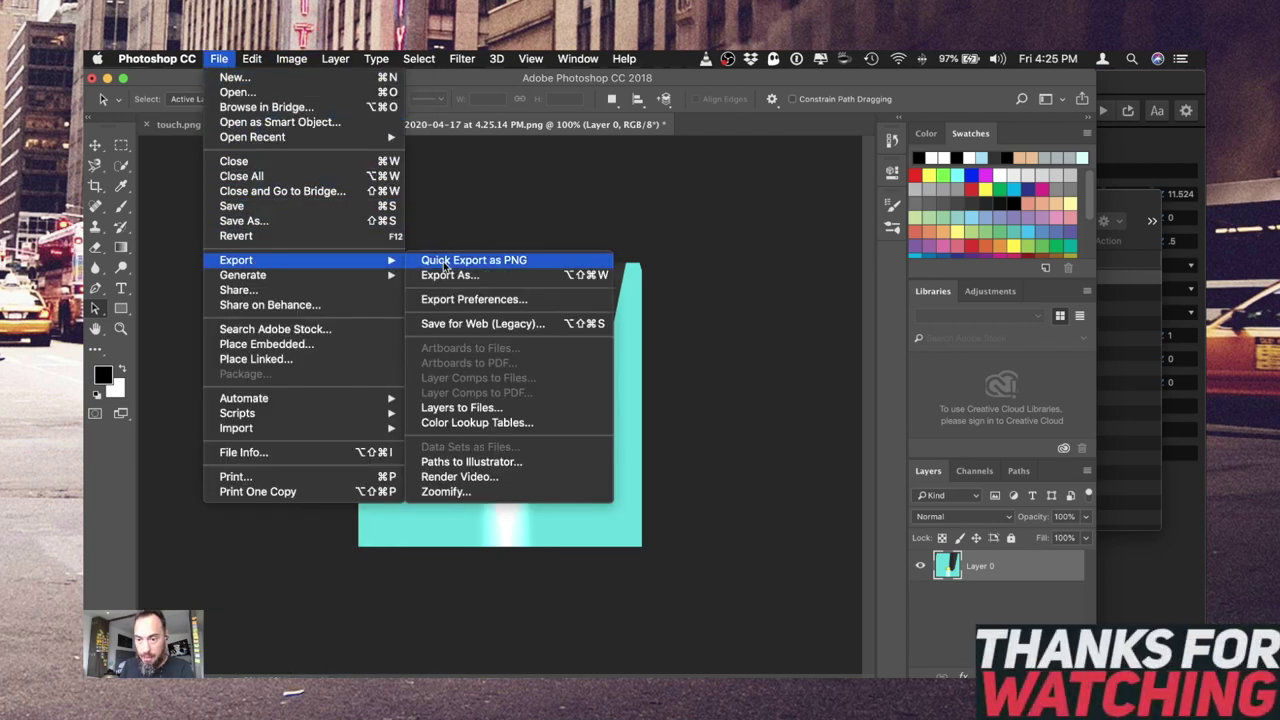
click(480, 174)
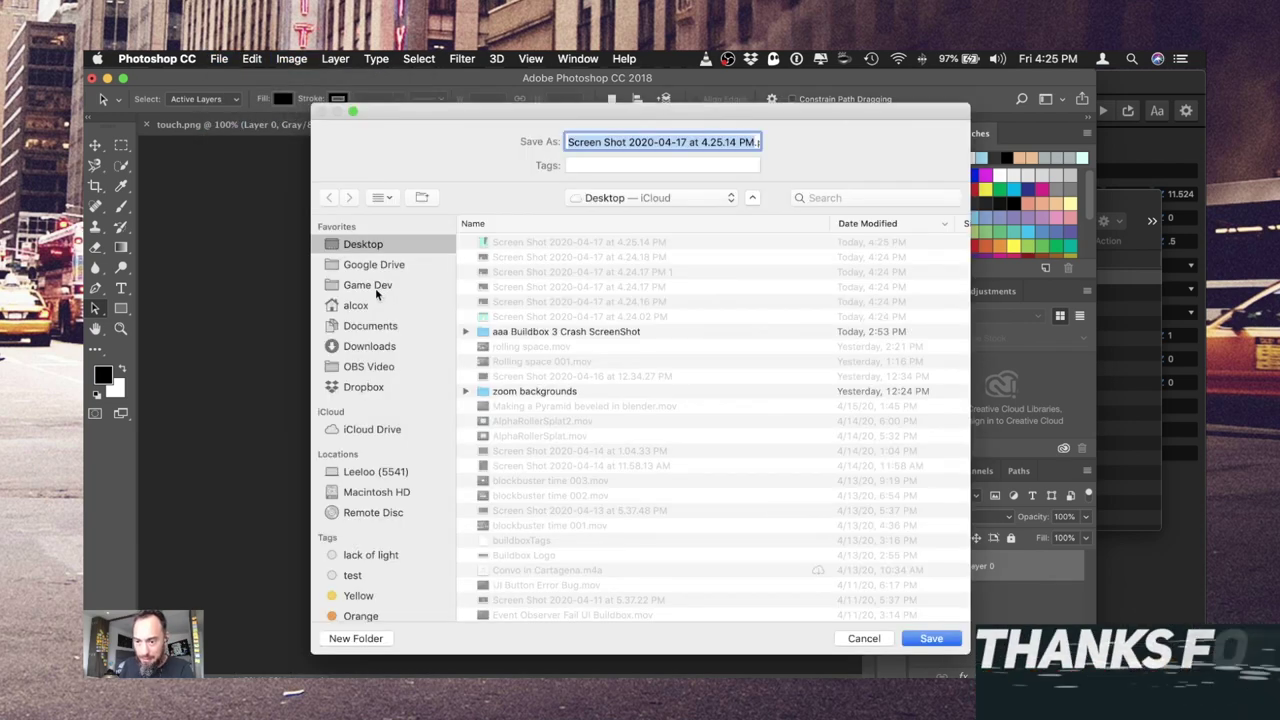
click(370, 285)
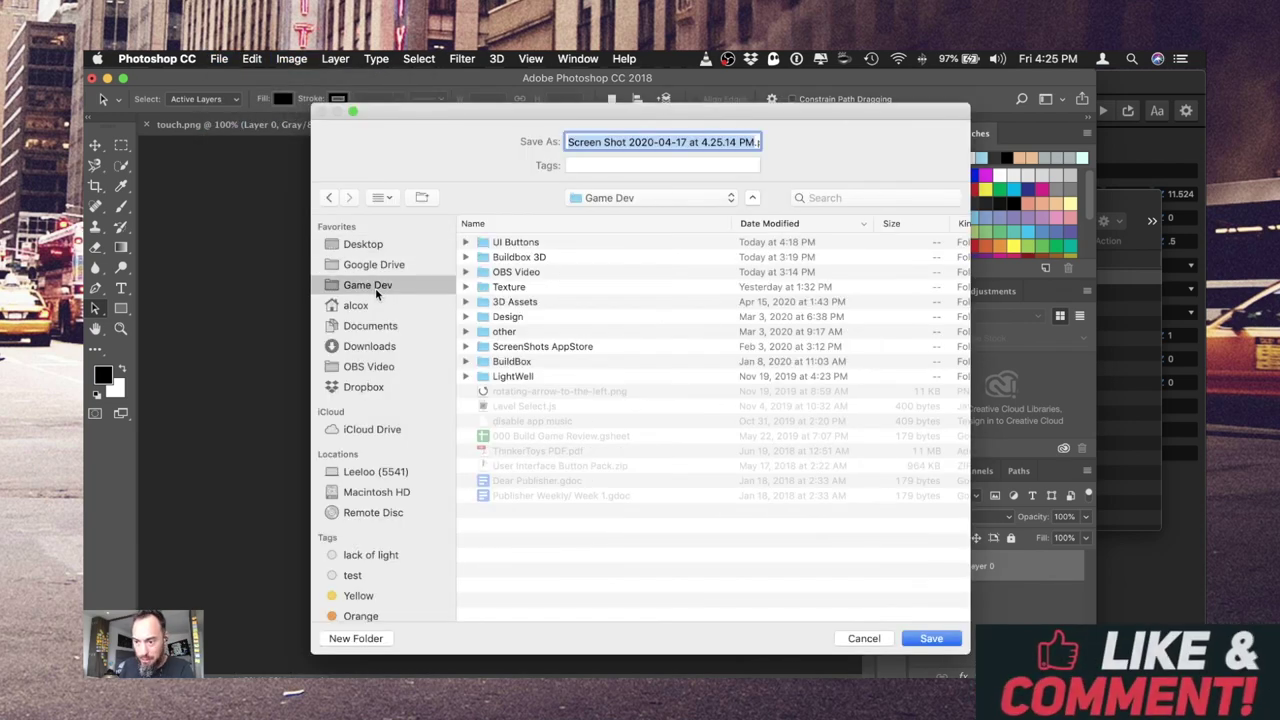
click(515, 258)
double_click(515, 258)
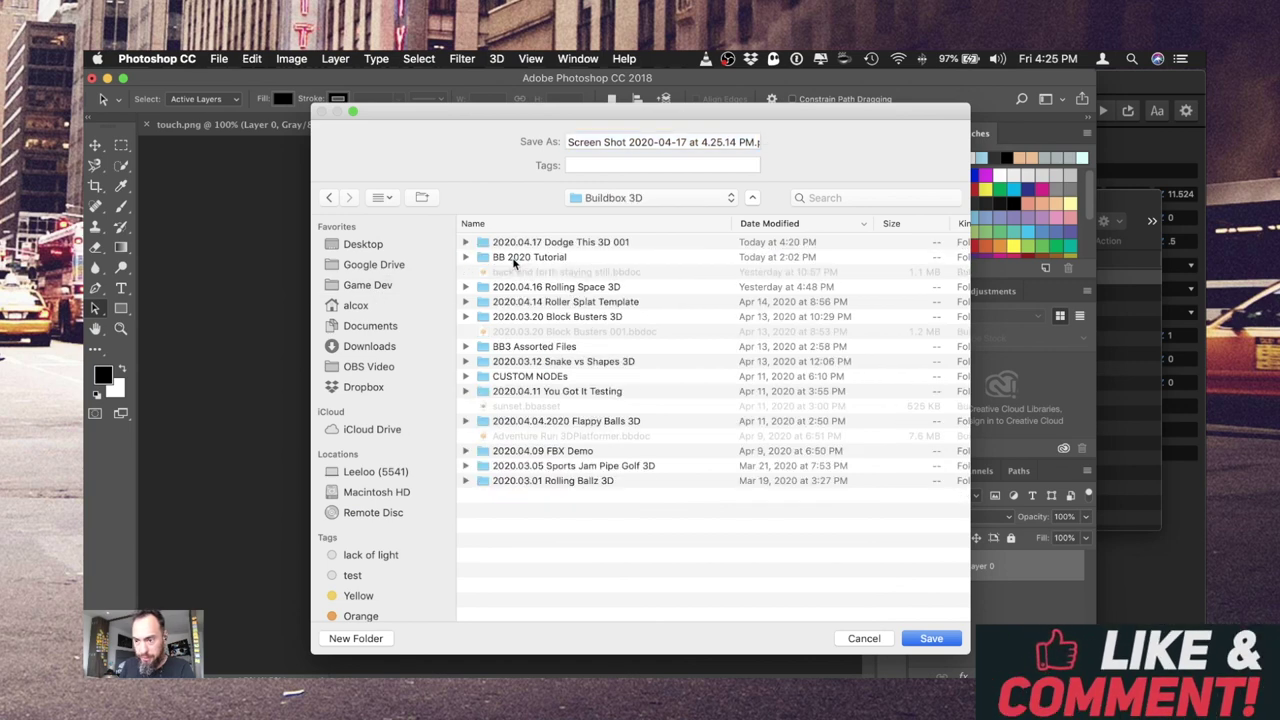
double_click(522, 244)
text(dodge )
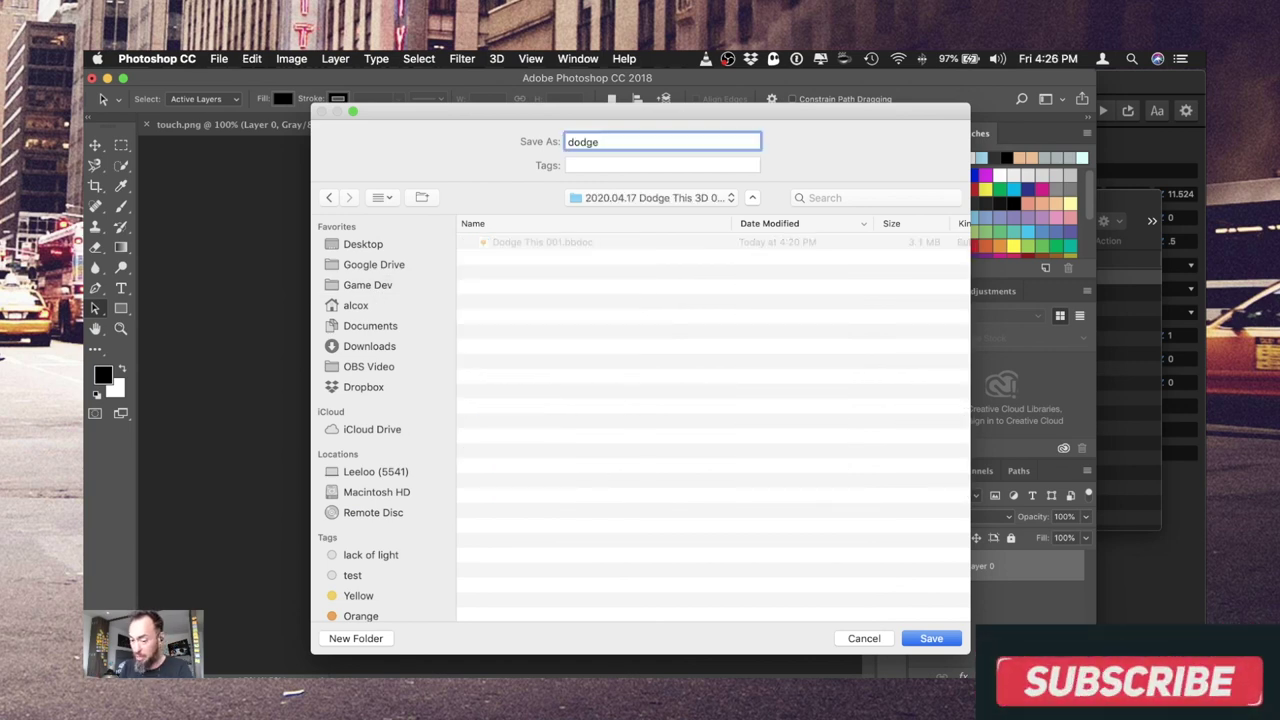
text(this)
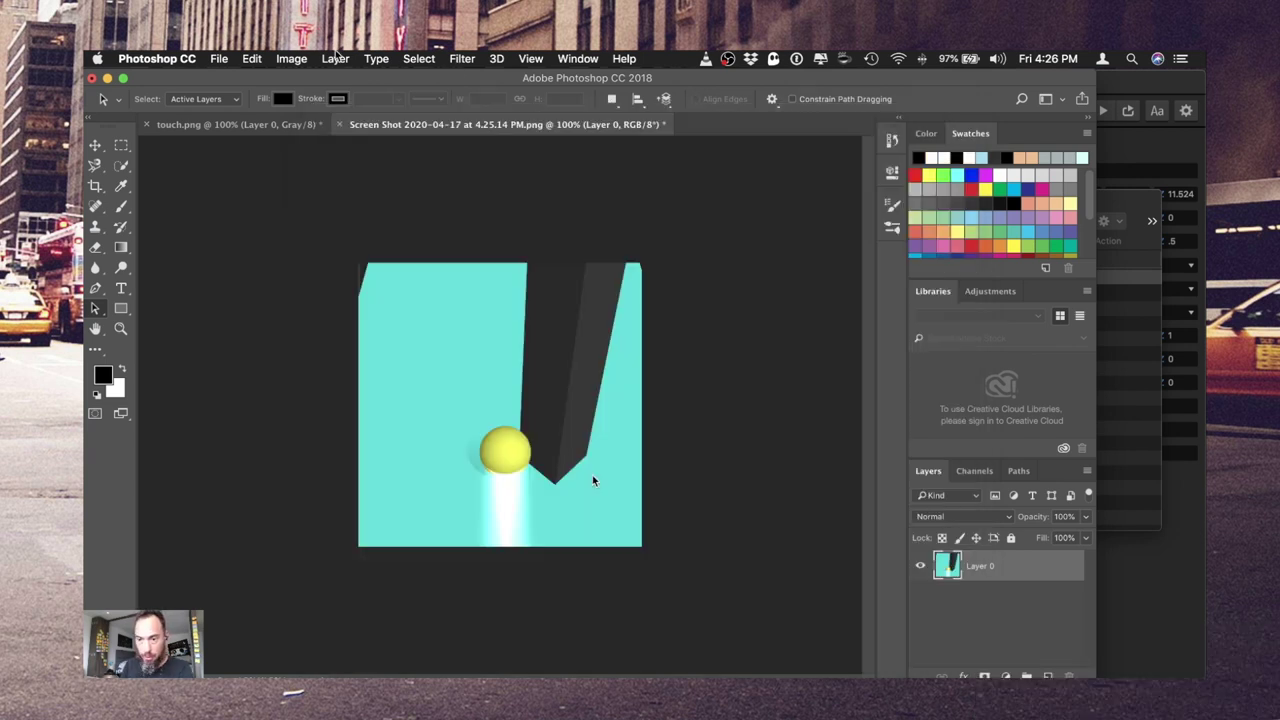
- Resize the cropped image to 1024 by 1024 pixels
click(291, 59)
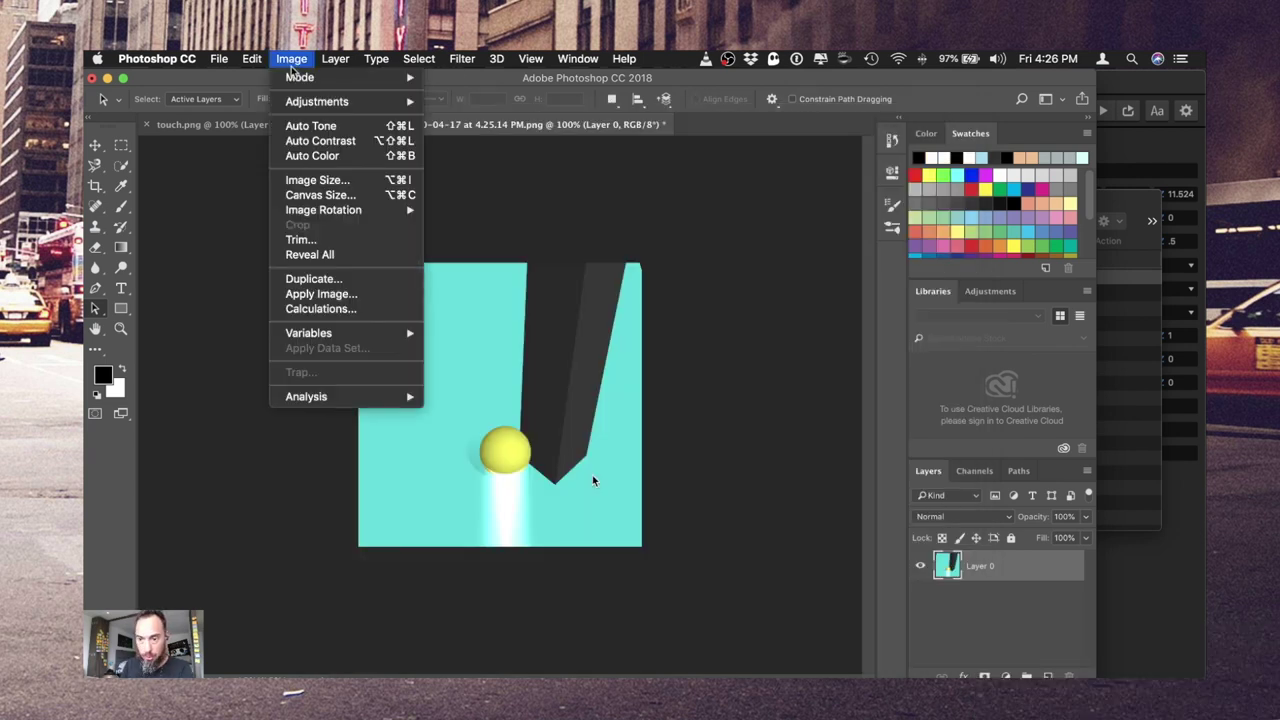
click(305, 196)
click(955, 347)
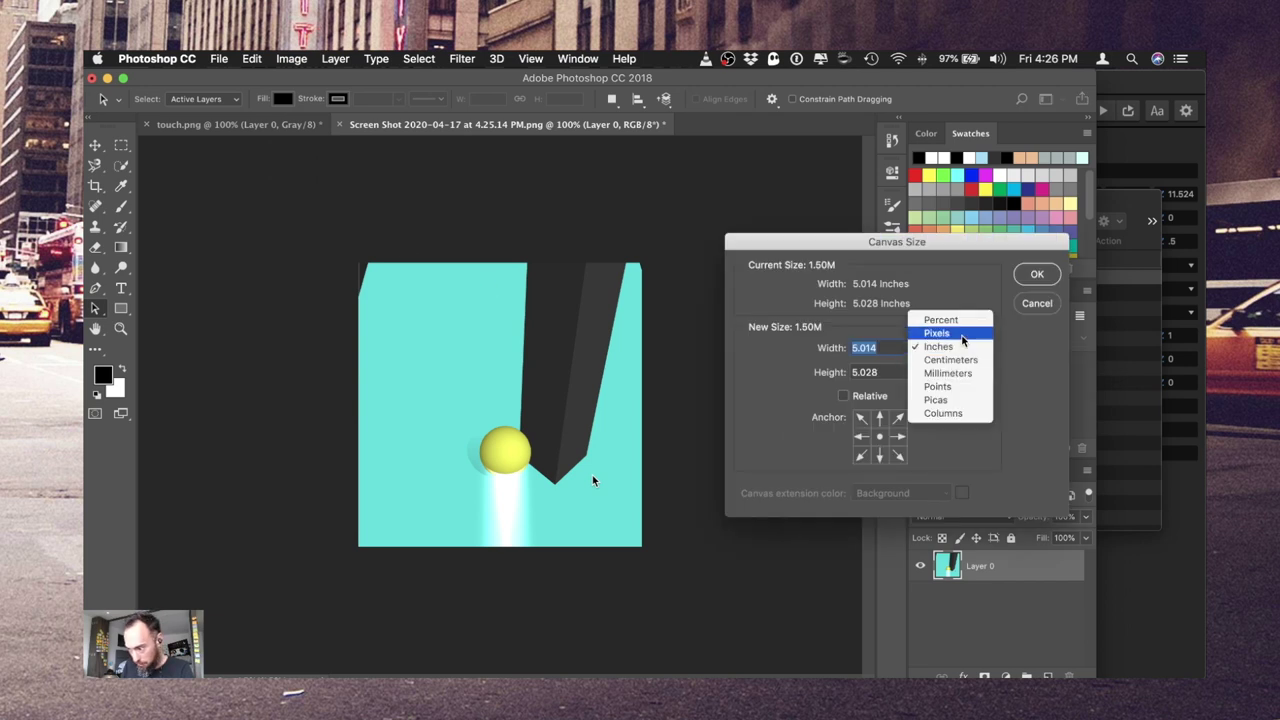
click(940, 329)
text(102)
text(3)
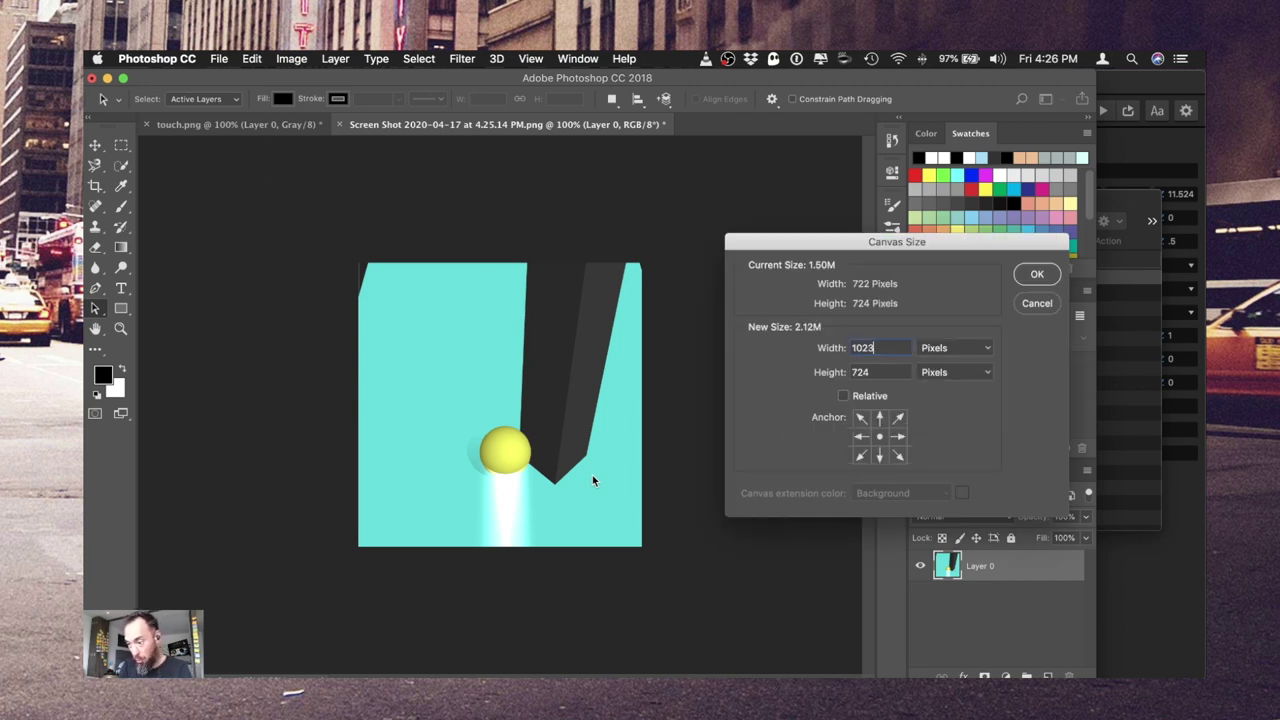
key(Tab)
double_click(888, 348)
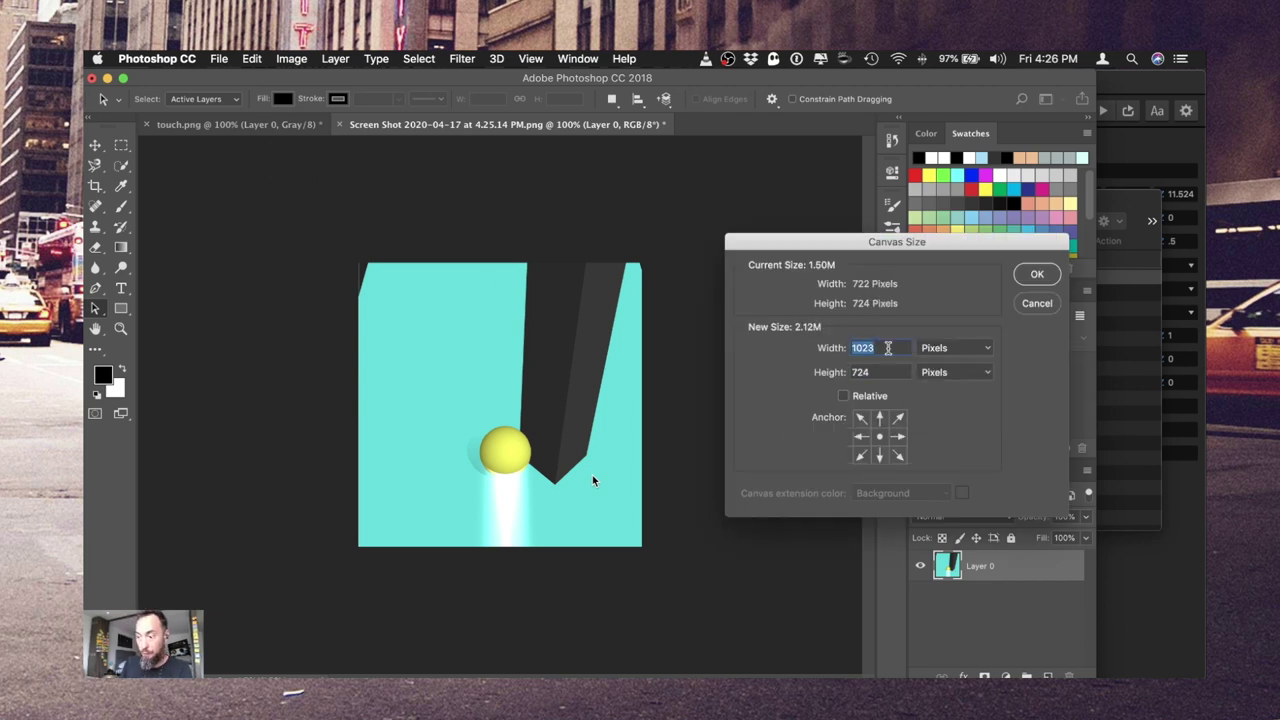
key(Return)
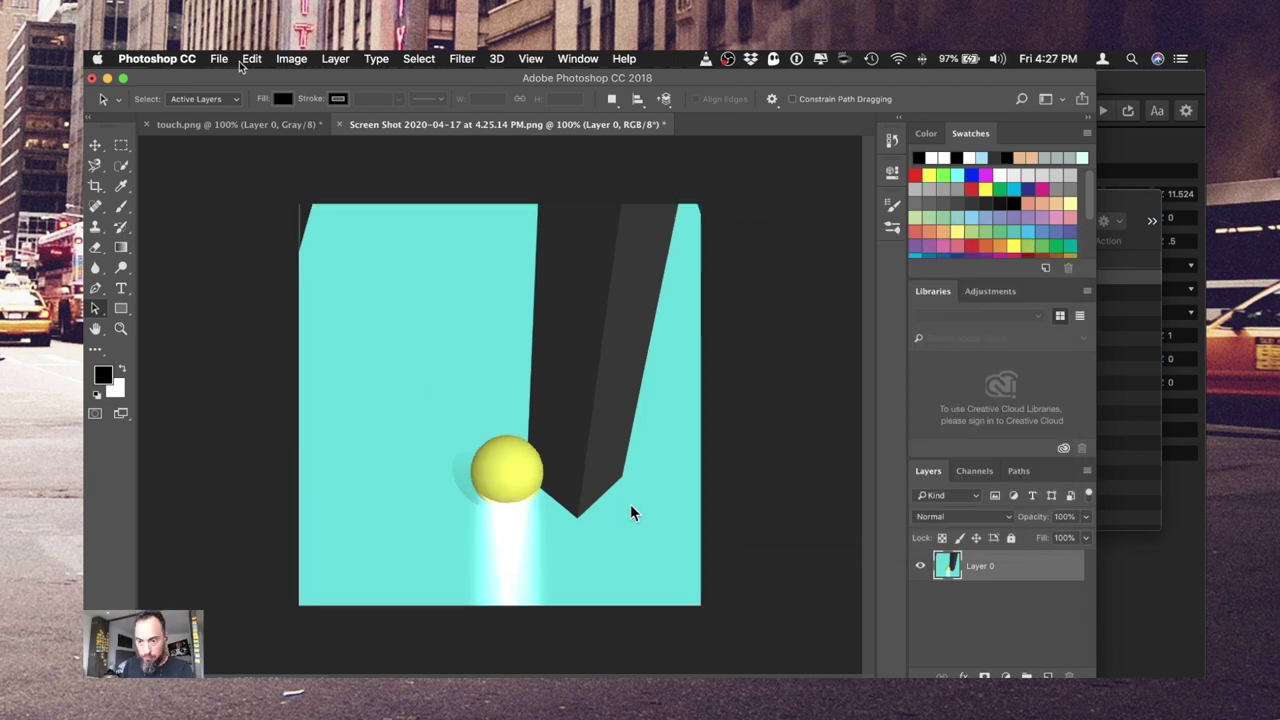
- Prepare a Save for Web export of the icon image as PNG-24 with transparency turned off
click(219, 58)
mouse_move(305, 267)
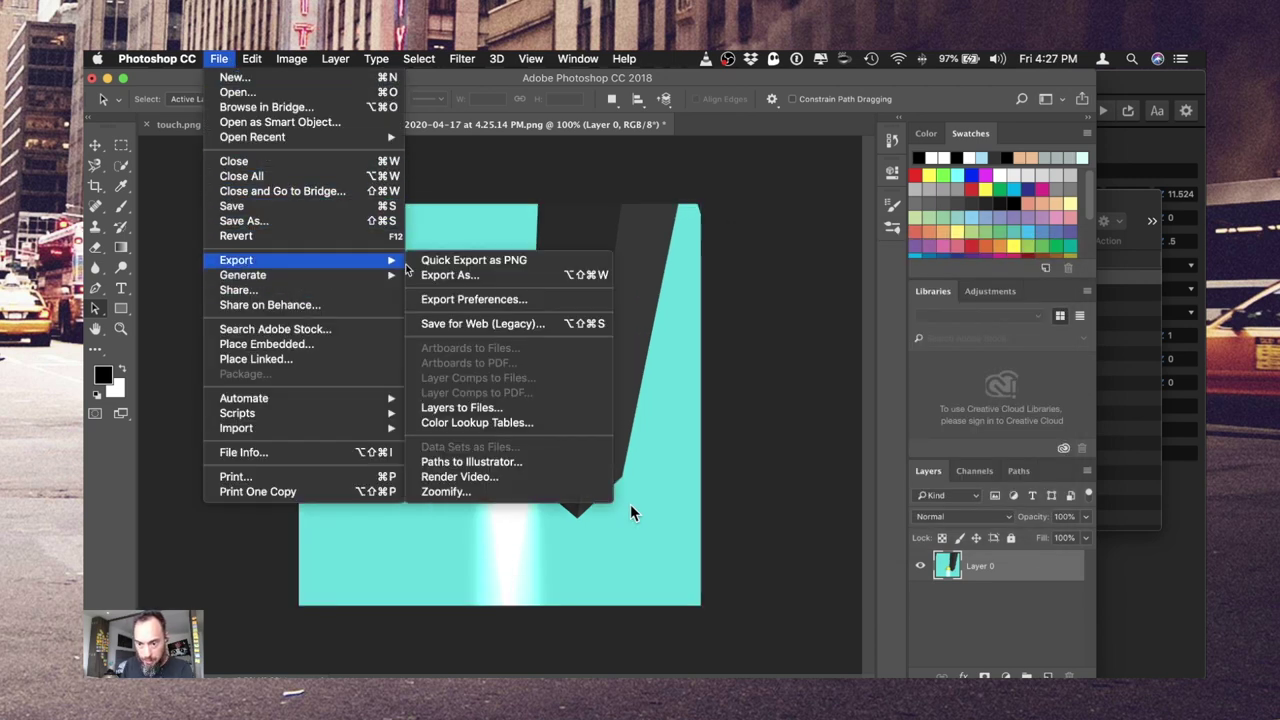
click(462, 318)
click(980, 163)
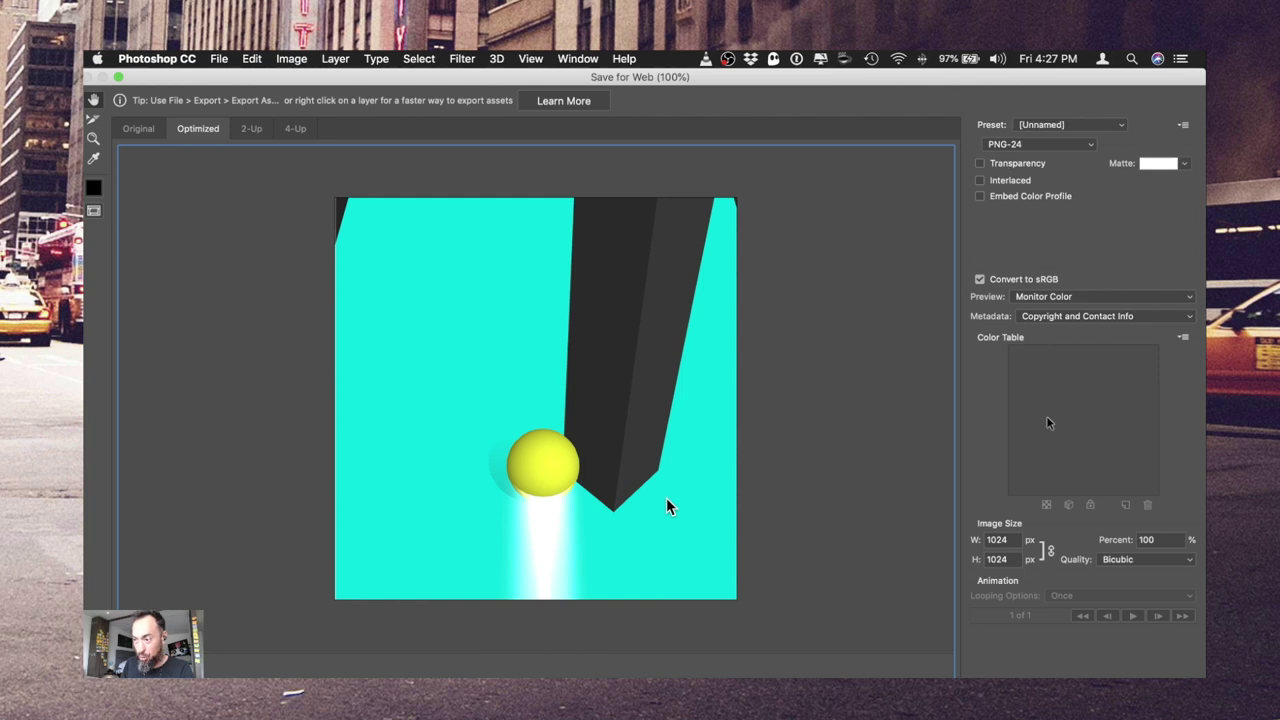
click(995, 688)
- Choose the folder 2020.04.17 Dodge This 3D 001 inside Buildbox 3D and give the web export a file name starting with 102
click(185, 304)
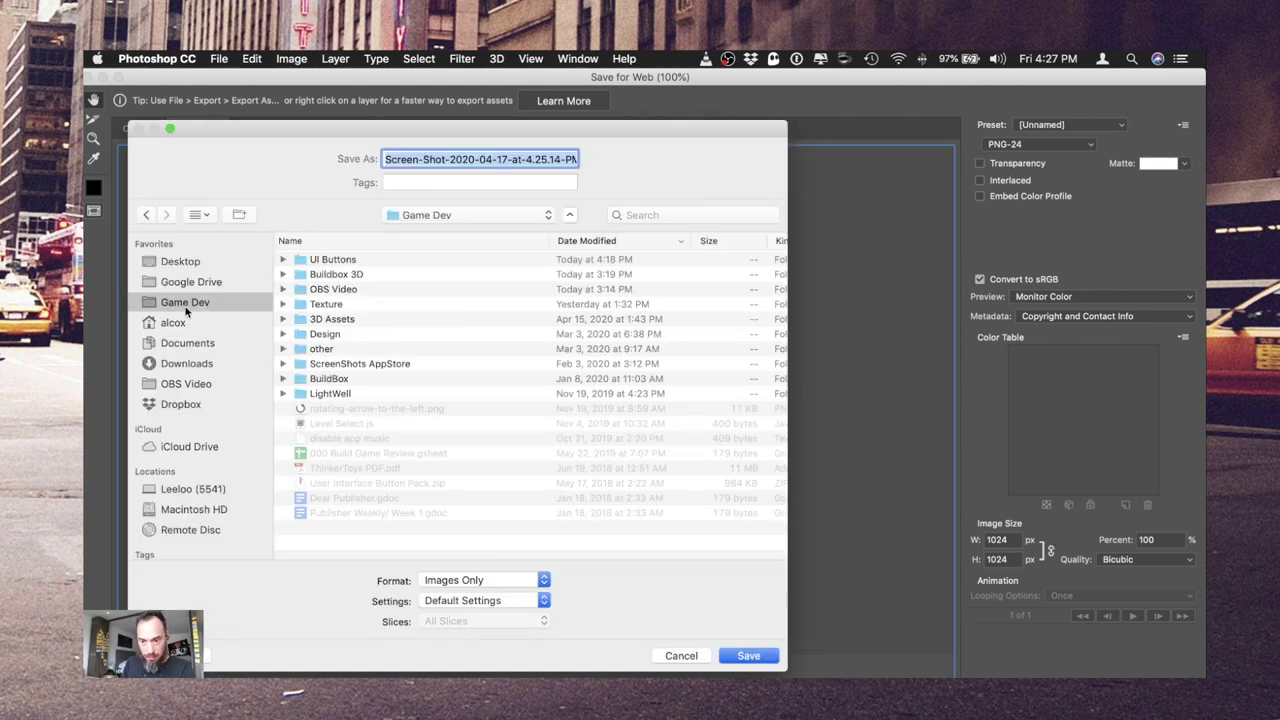
double_click(338, 274)
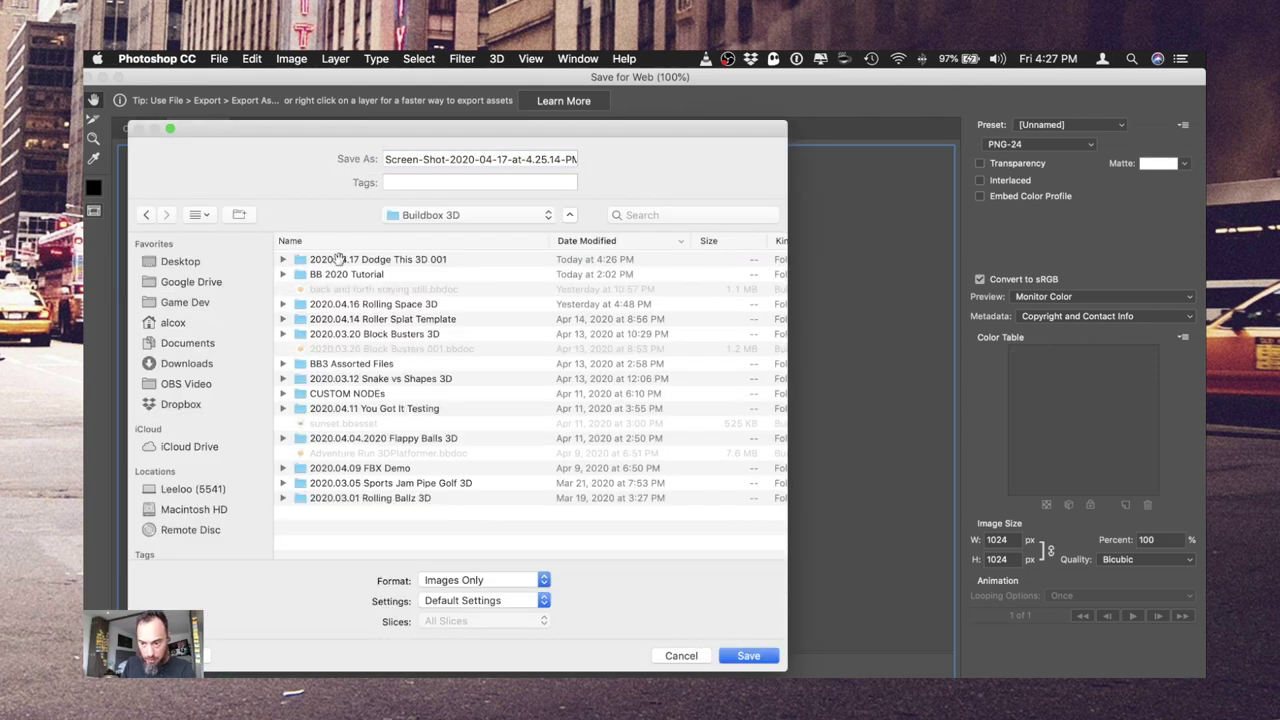
double_click(340, 259)
triple_click(454, 163)
text(102)
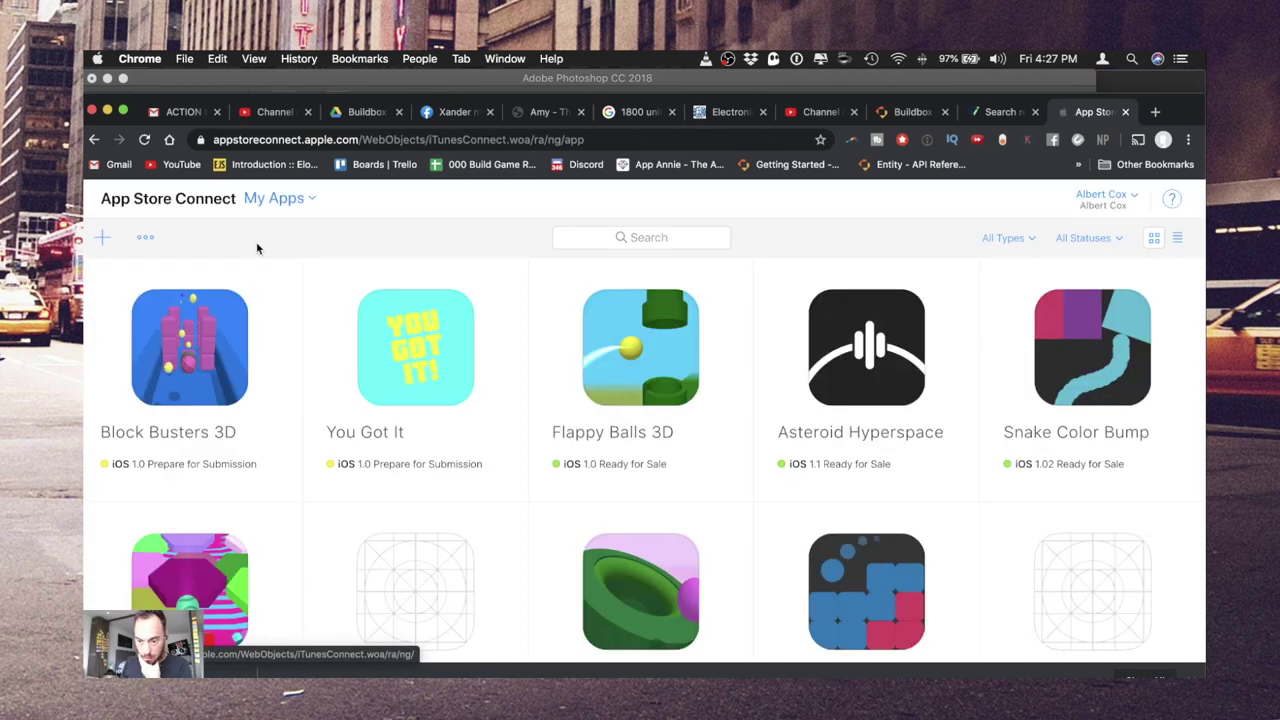
- Start a new iOS app in App Store Connect named Dodge This 3D with English (U.S.) as the primary language
click(102, 241)
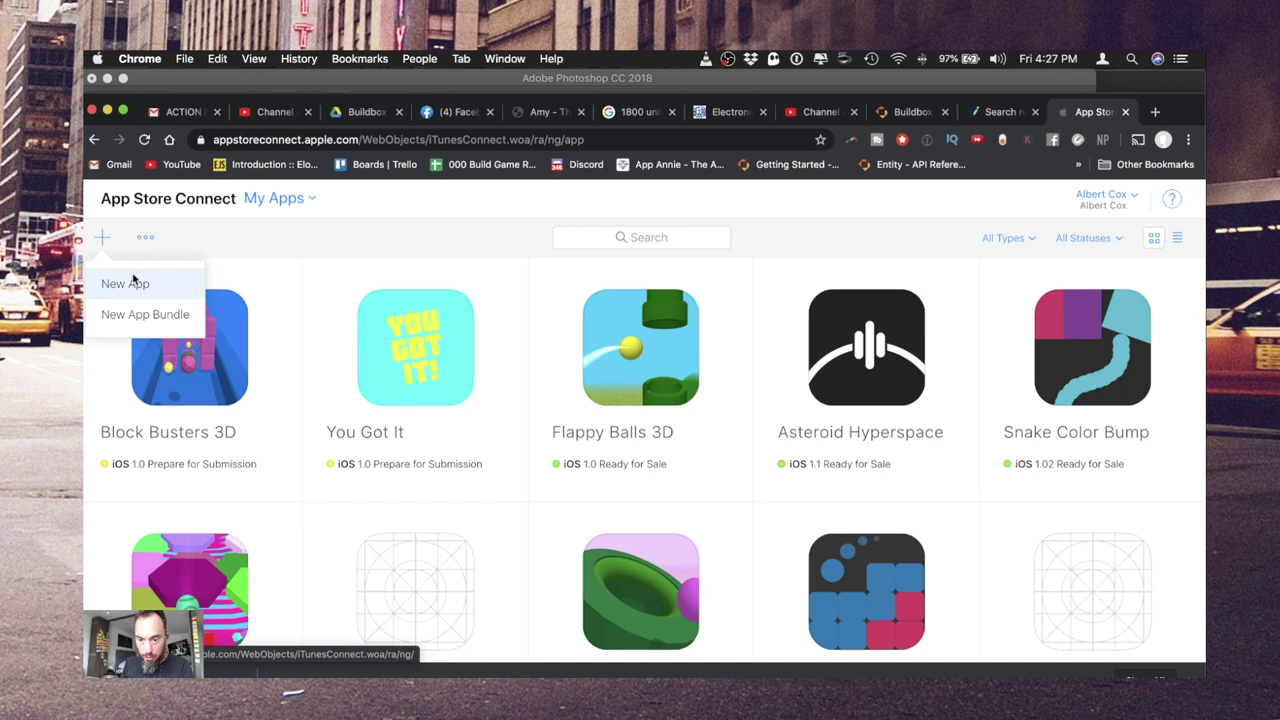
click(133, 283)
click(543, 358)
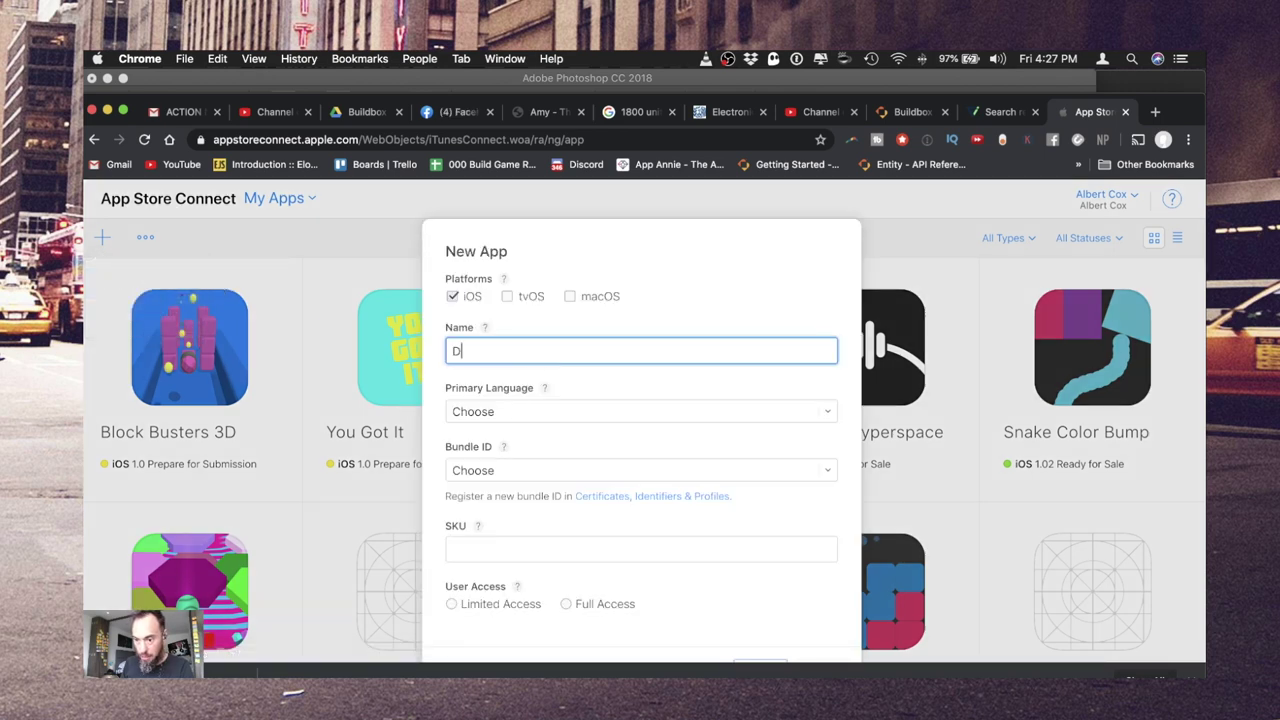
text(Dodge This 3D)
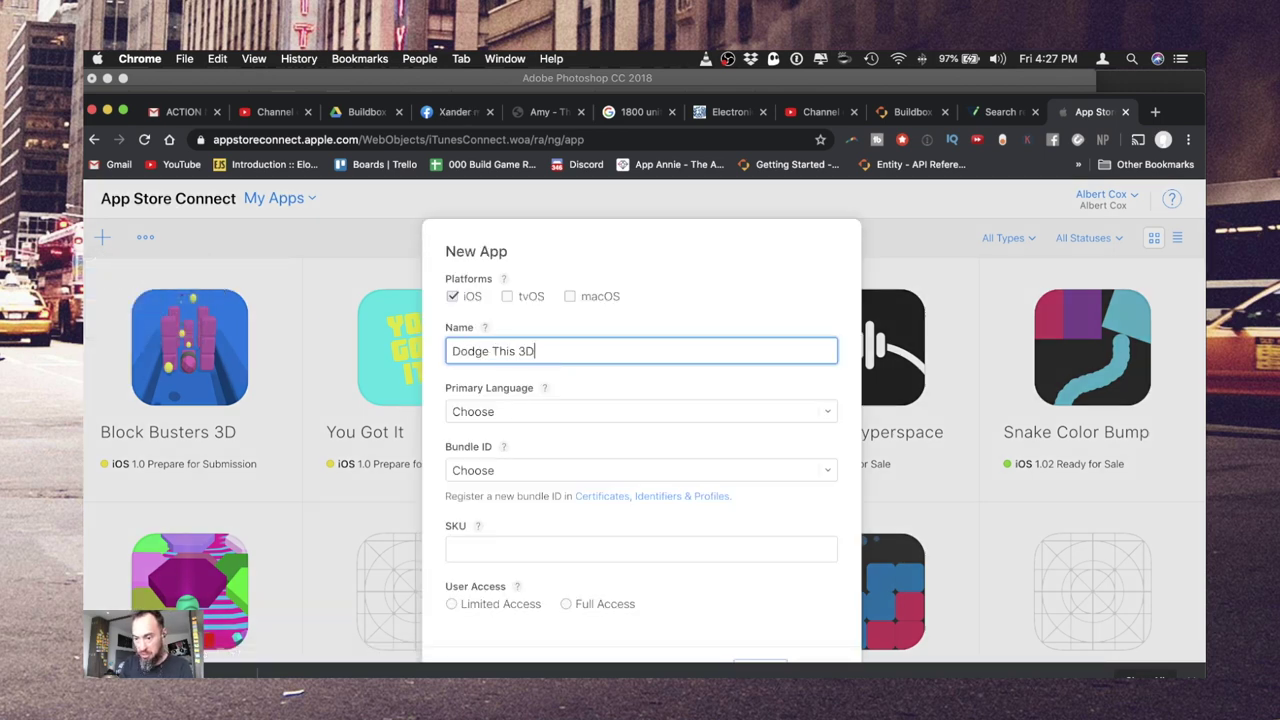
click(586, 412)
click(609, 614)
- Pick the Dodge This 3D bundle ID, paste the SKU, grant full user access and create the app
click(575, 470)
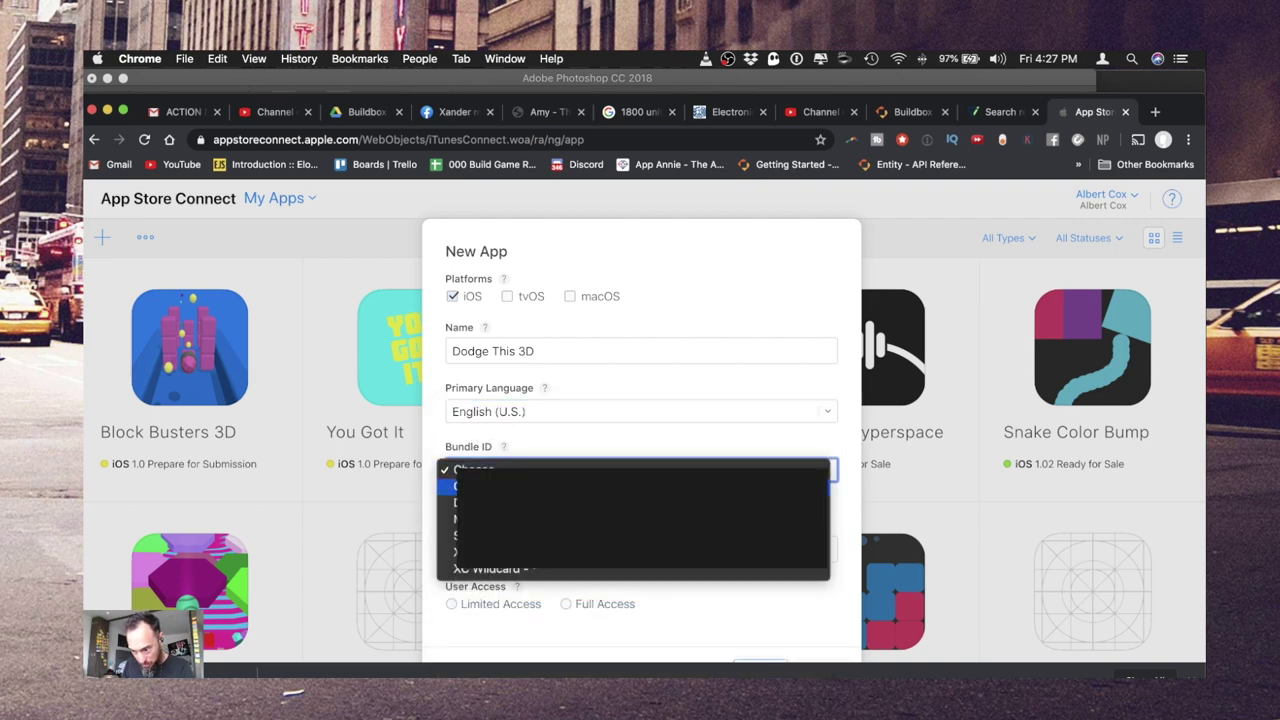
click(560, 503)
click(552, 529)
key(super+v)
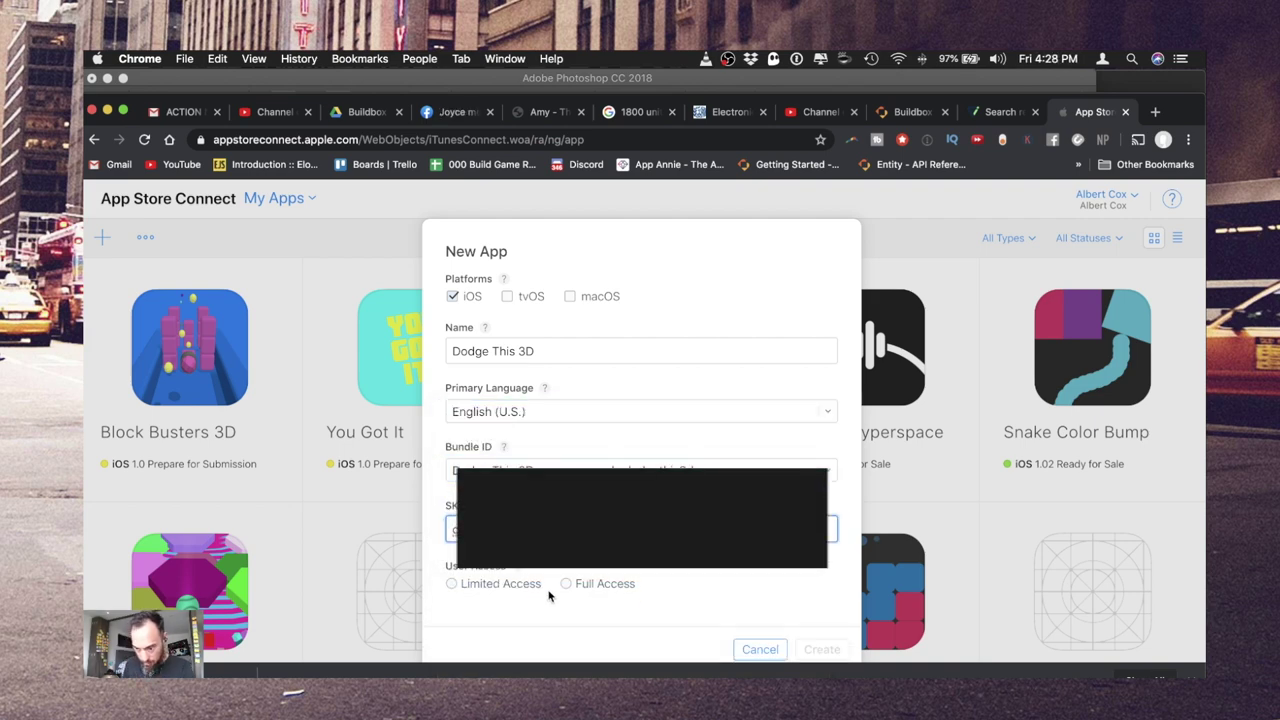
click(568, 584)
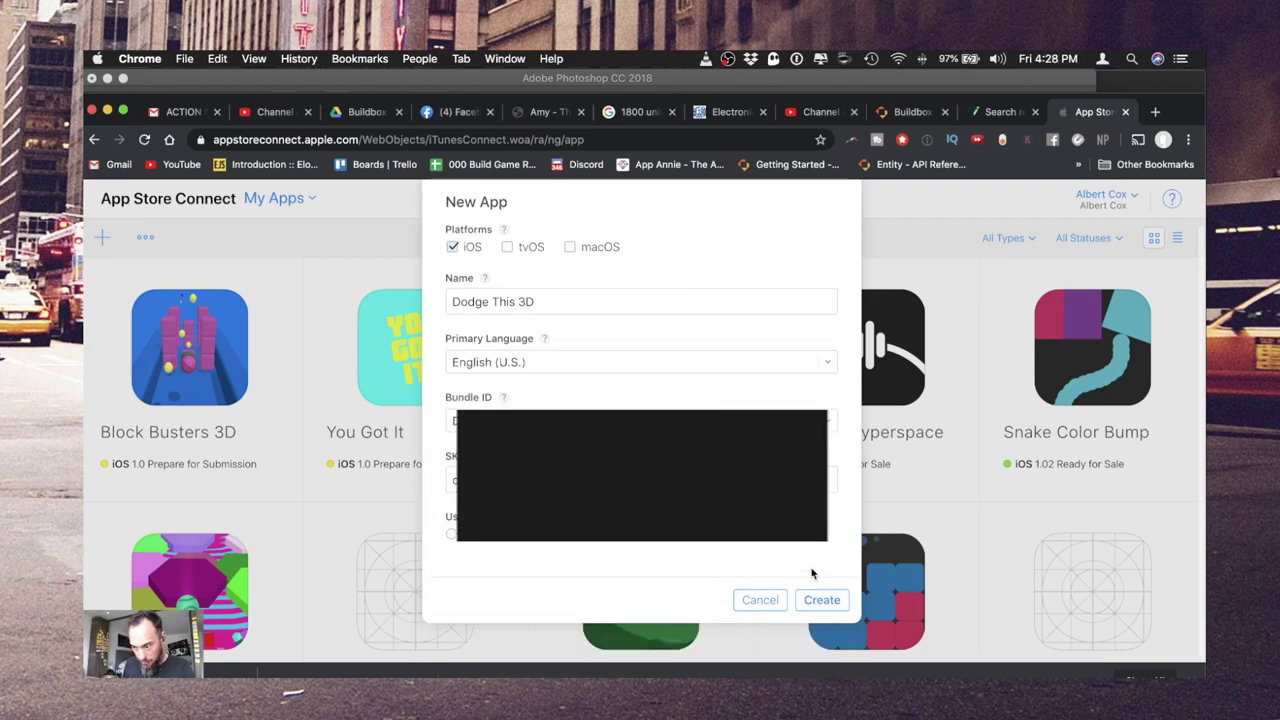
click(818, 605)
- Switch to the Dodge This 001 project in Buildbox and export it for iOS
key(ctrl+Up)
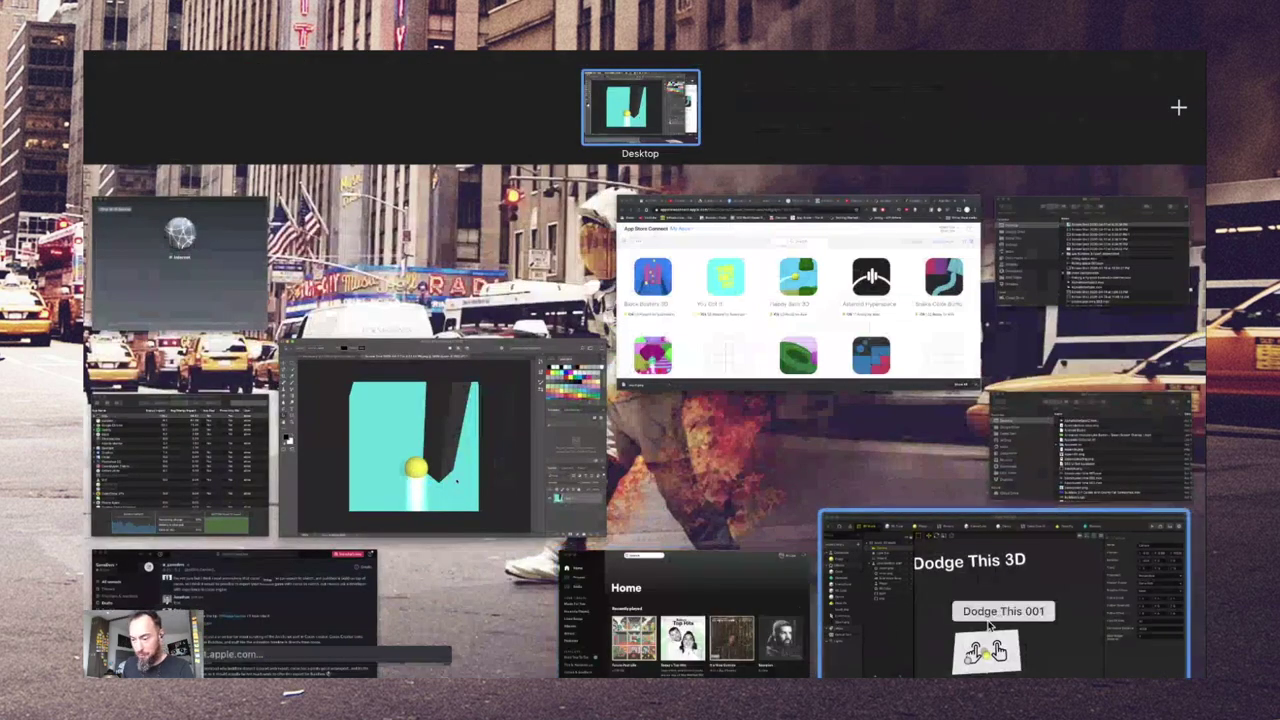
click(988, 625)
click(201, 59)
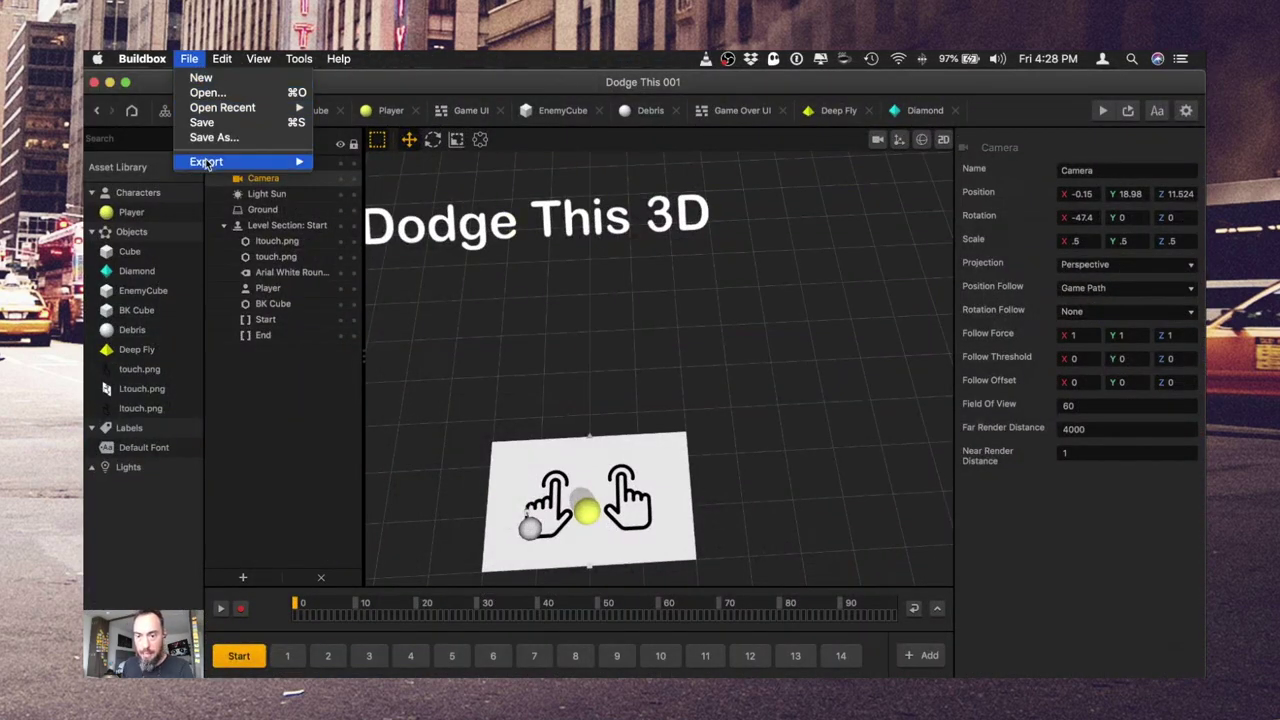
mouse_move(206, 161)
click(340, 162)
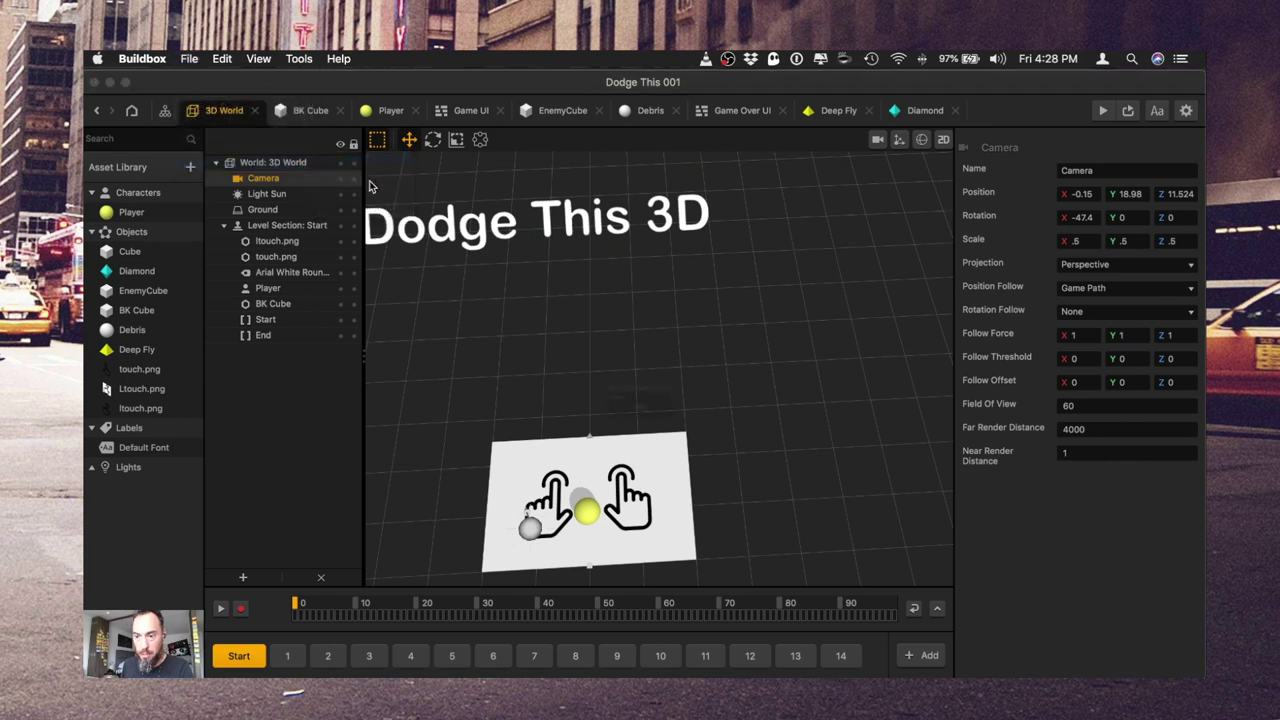
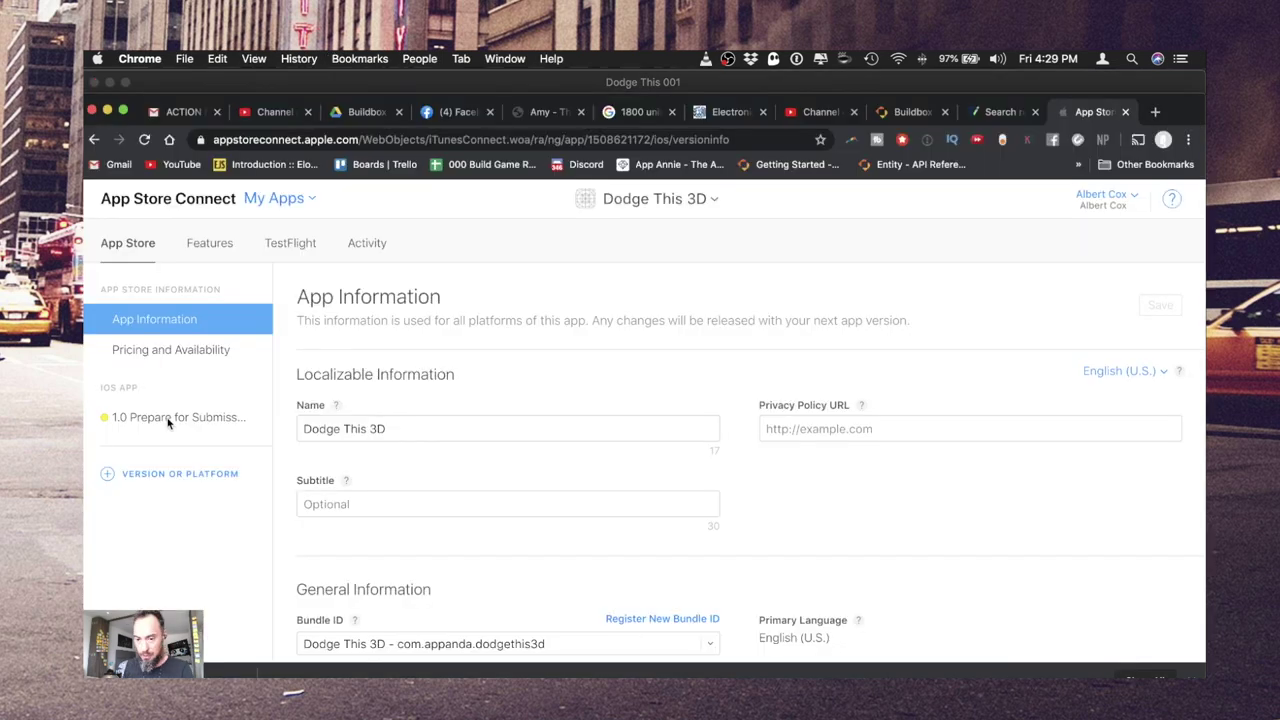
- Open the app's iOS 1.0 version page in App Store Connect and go to its General App Information section
click(171, 418)
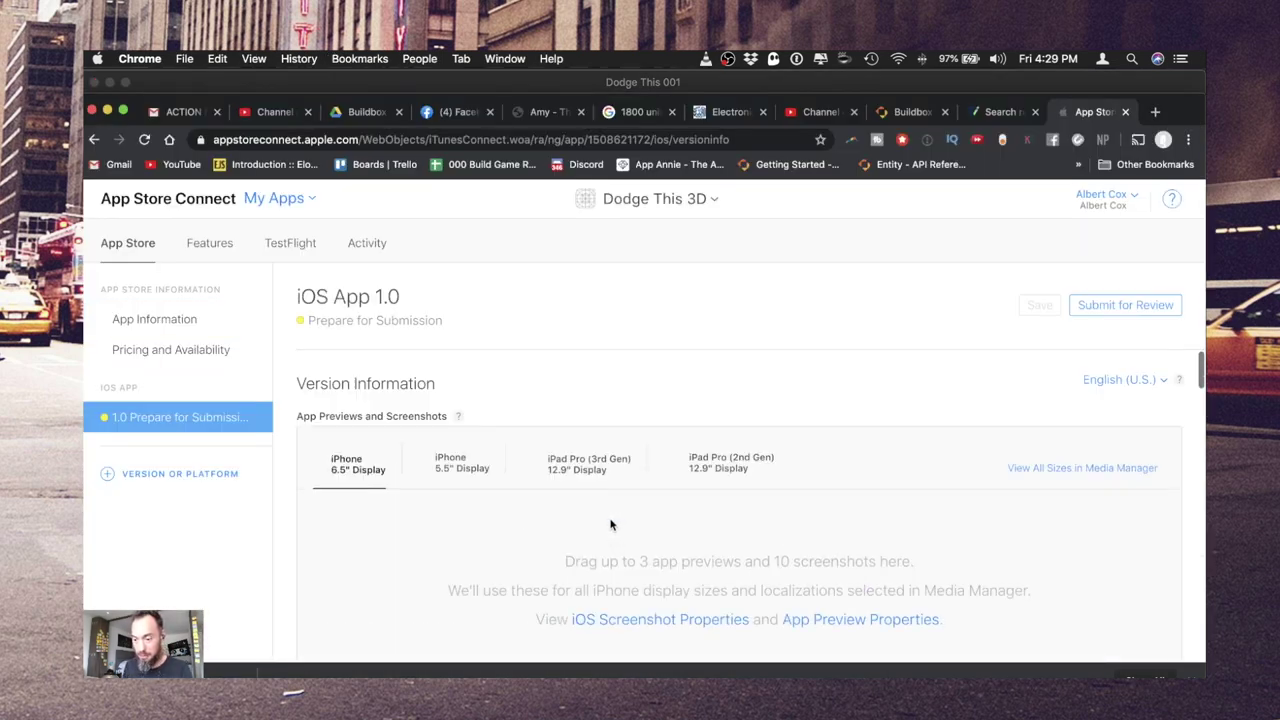
scroll(609, 523, down, 1)
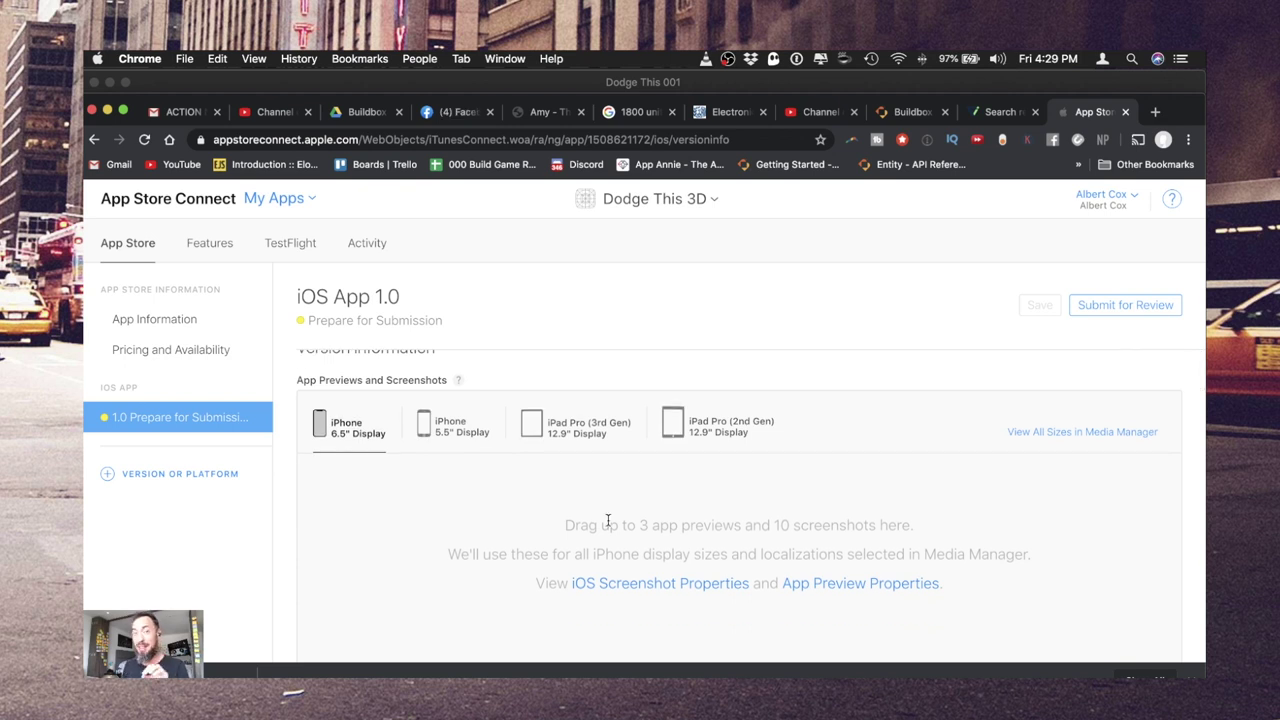
scroll(608, 522, down, 6)
scroll(608, 525, down, 10)
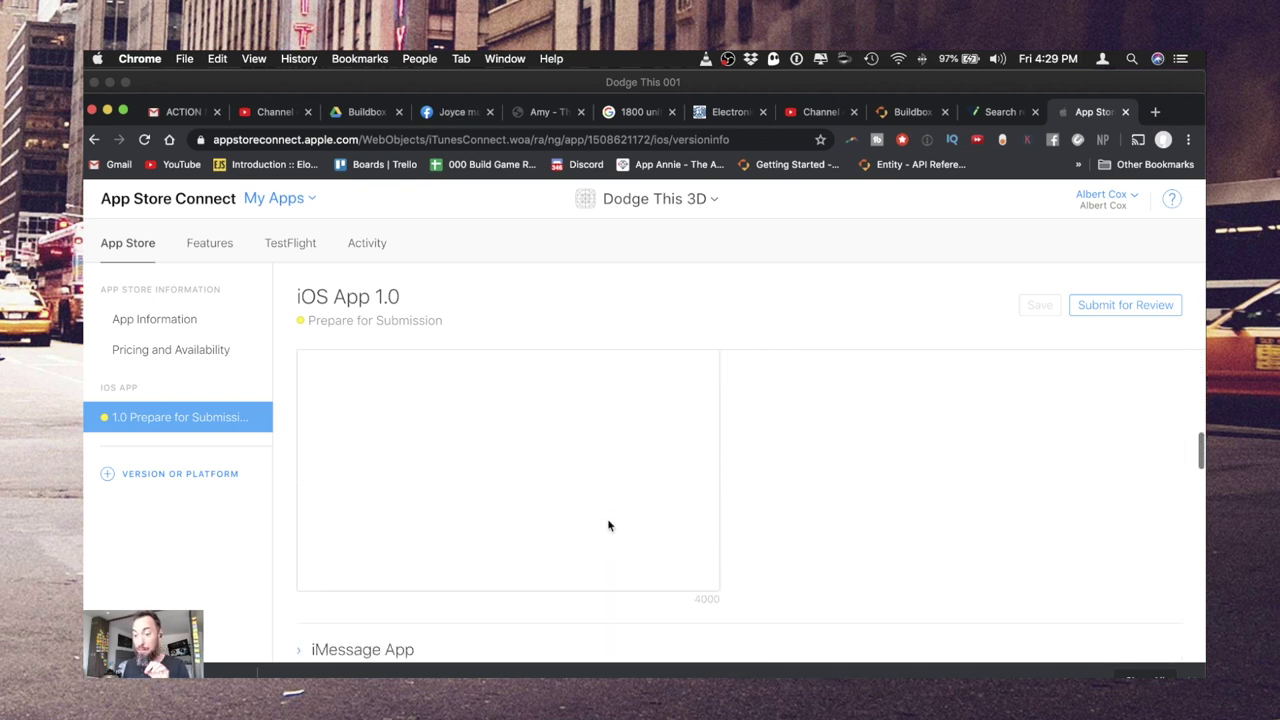
scroll(600, 527, down, 3)
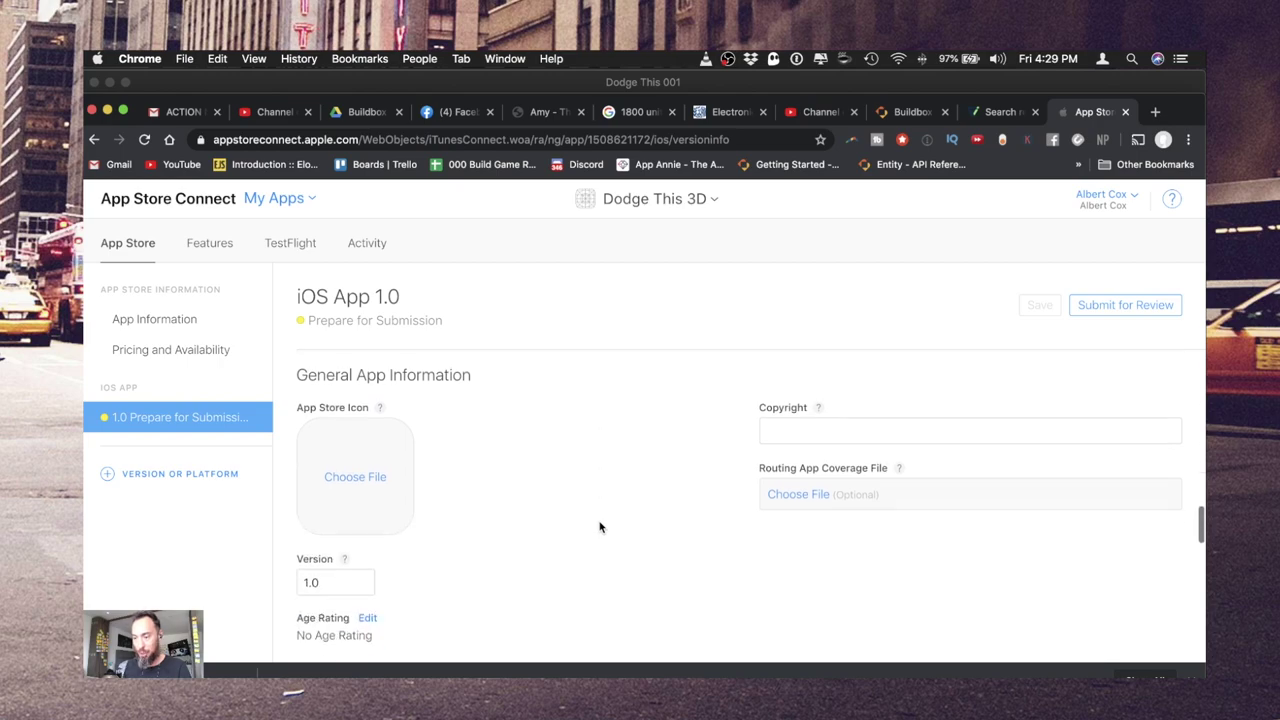
- Try to upload the 1024x1024-Dodge file from the Finder as the App Store icon
key(ctrl+Up)
click(1016, 460)
drag(826, 277, 331, 480)
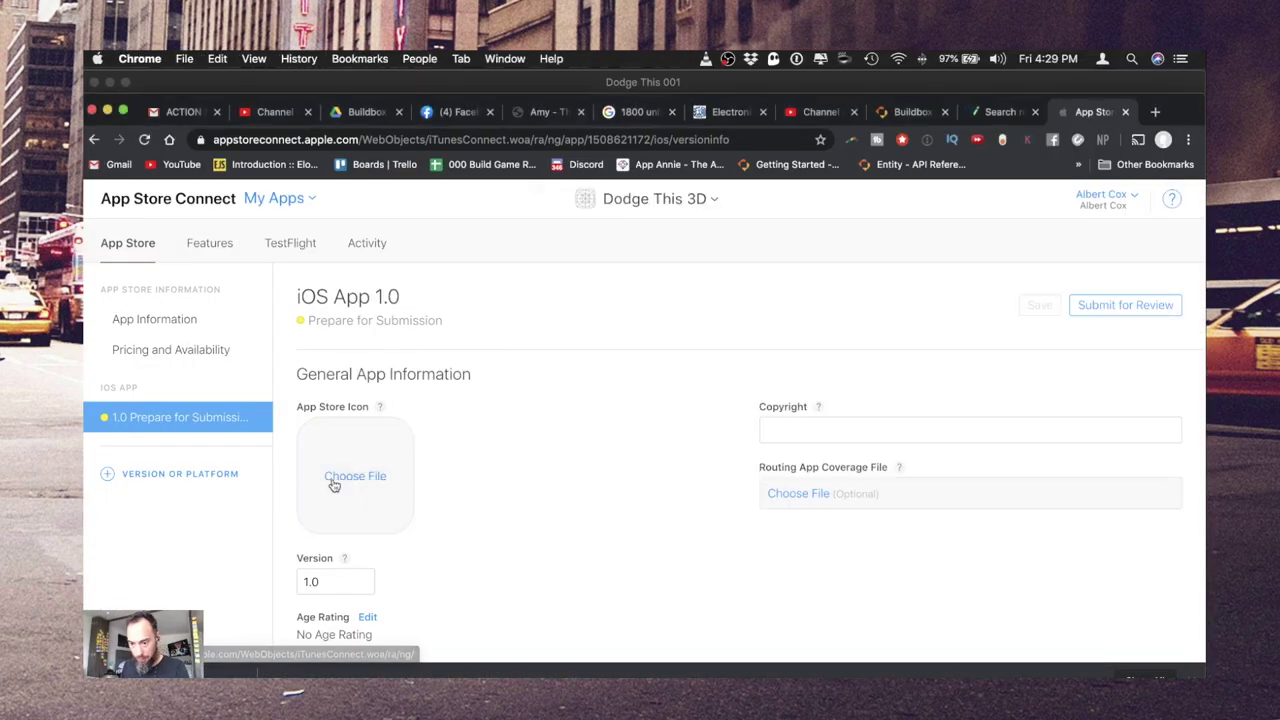
- Rename the icon file to 1024x1024-Dodge.png in the Finder and upload it as the App Store icon
key(ctrl+Up)
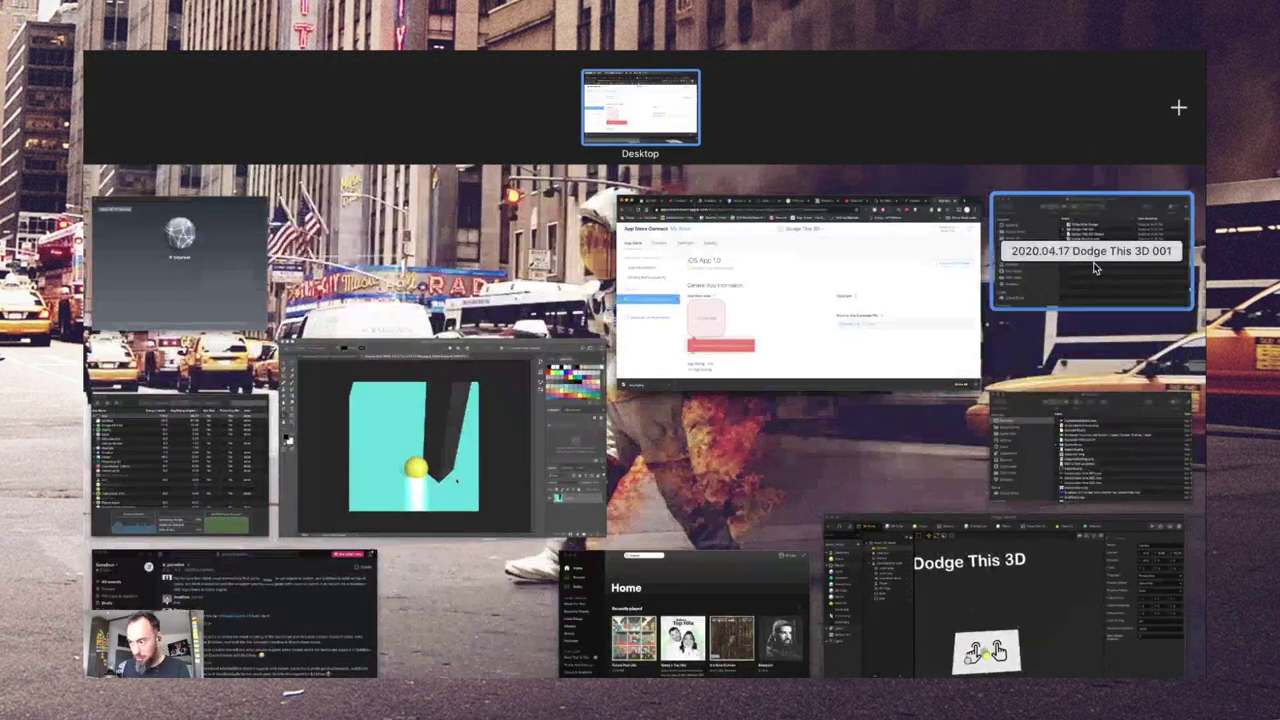
click(1093, 262)
click(840, 279)
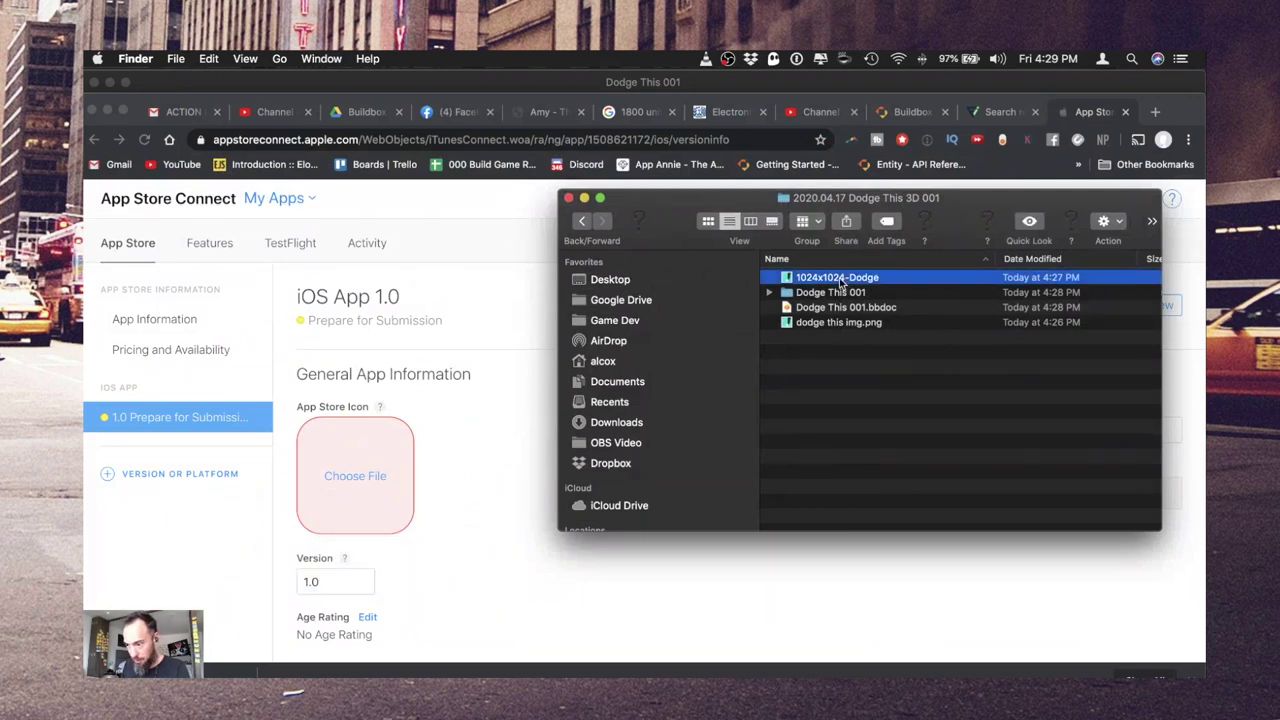
click(838, 278)
key(Right)
text(.)
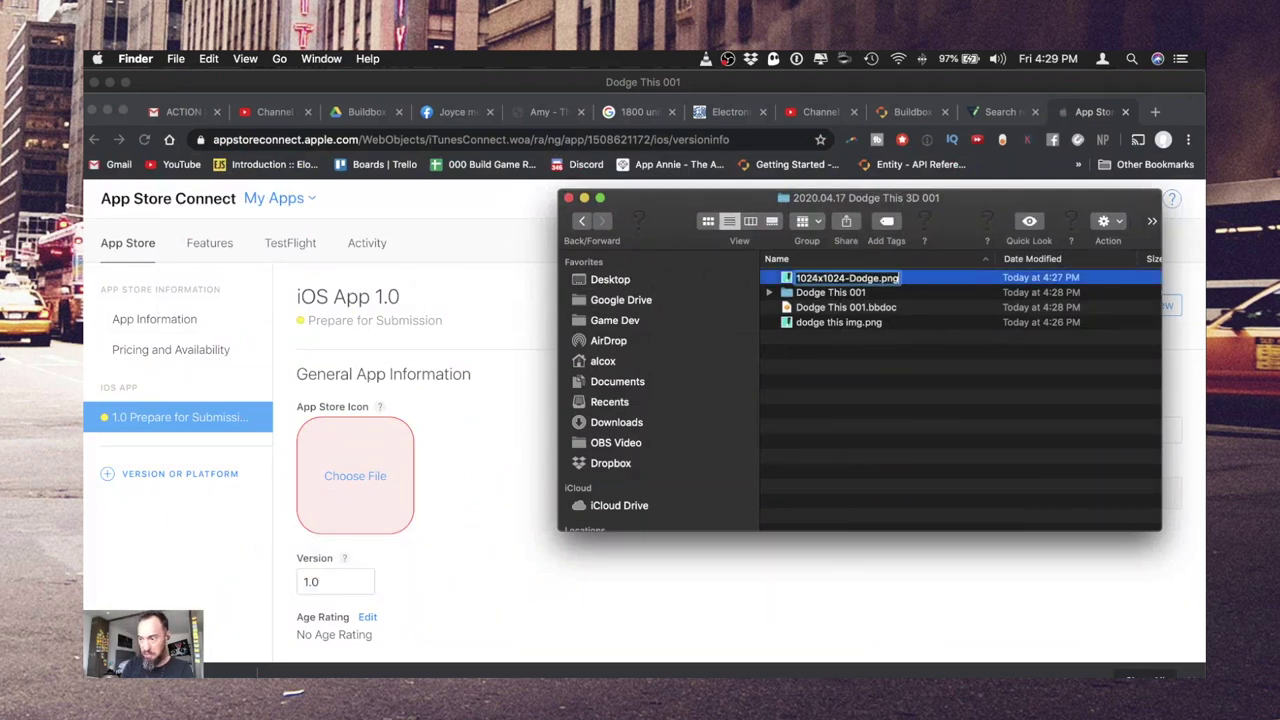
key(Return)
click(765, 316)
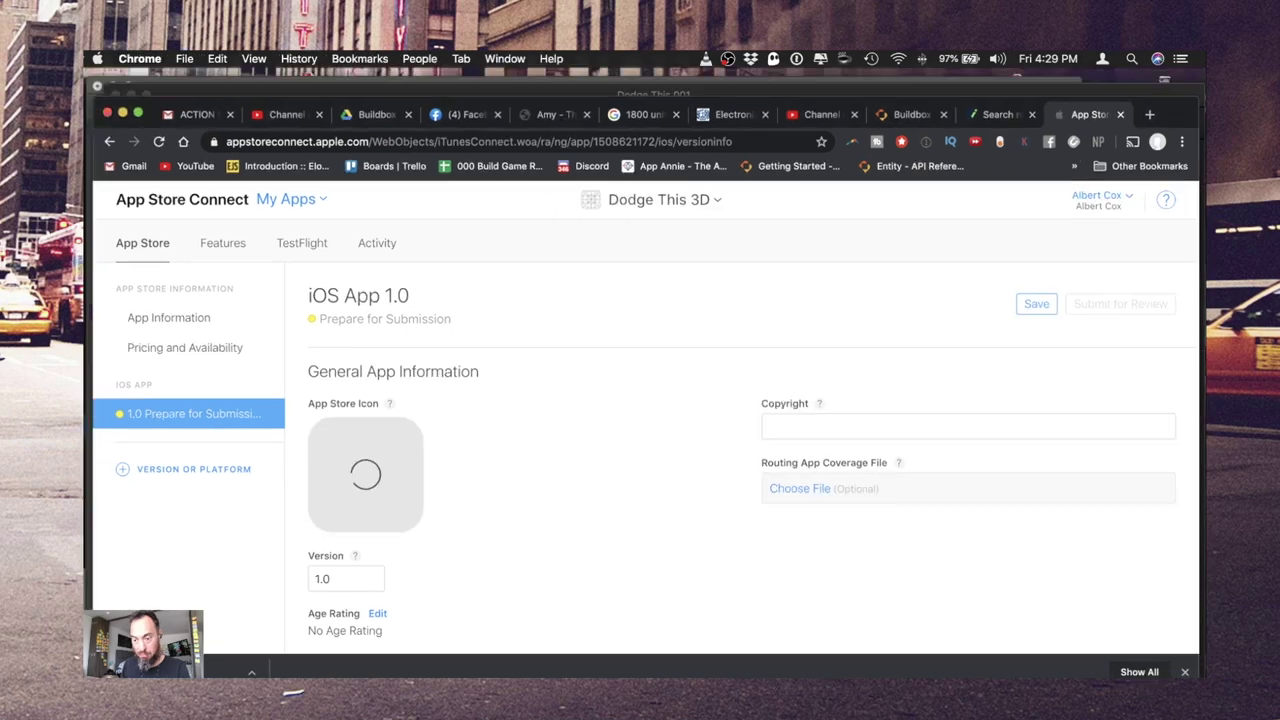
- Open the exported Dodge This 001 folder in the Finder and play-test the game in Buildbox's preview
key(ctrl+Up)
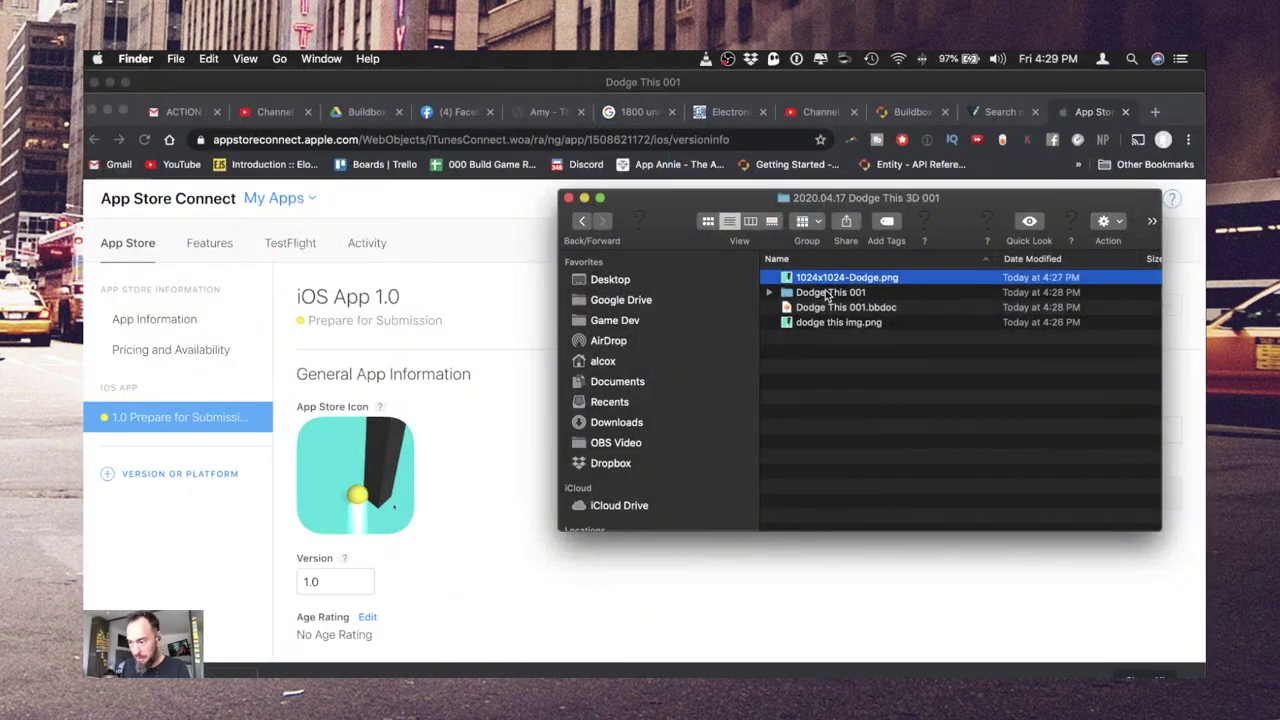
double_click(826, 292)
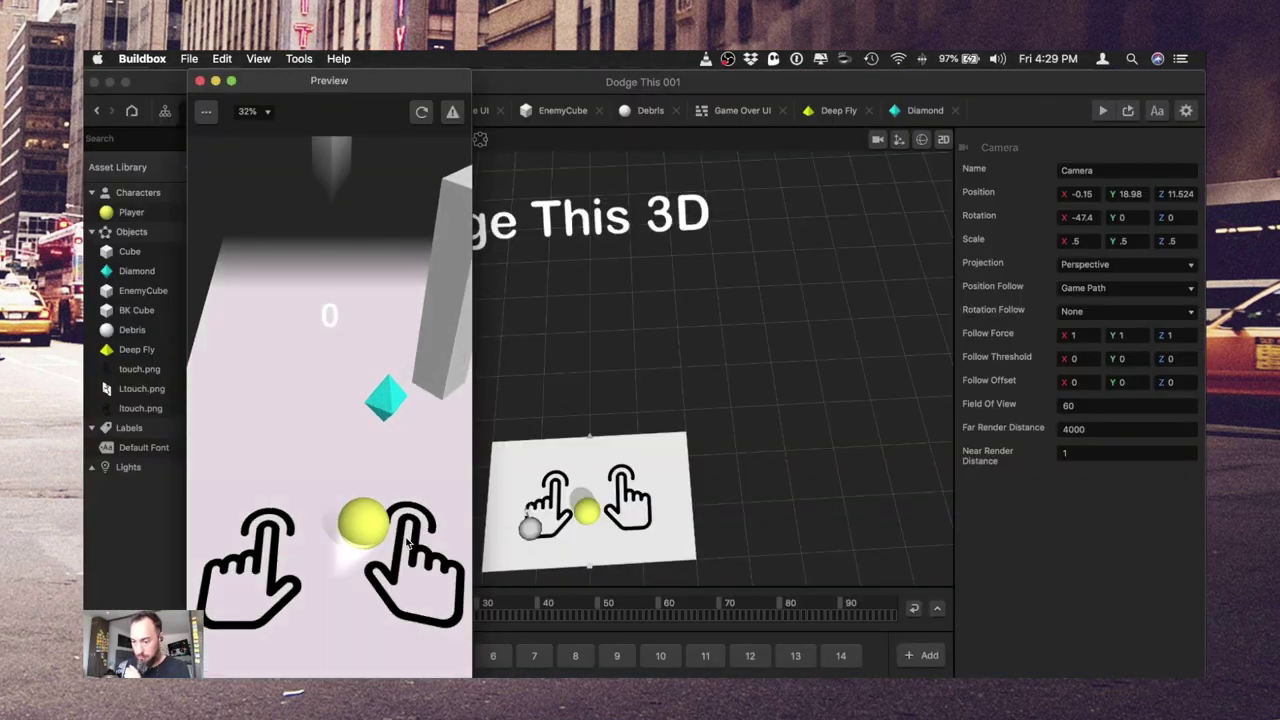
drag(407, 543, 333, 487)
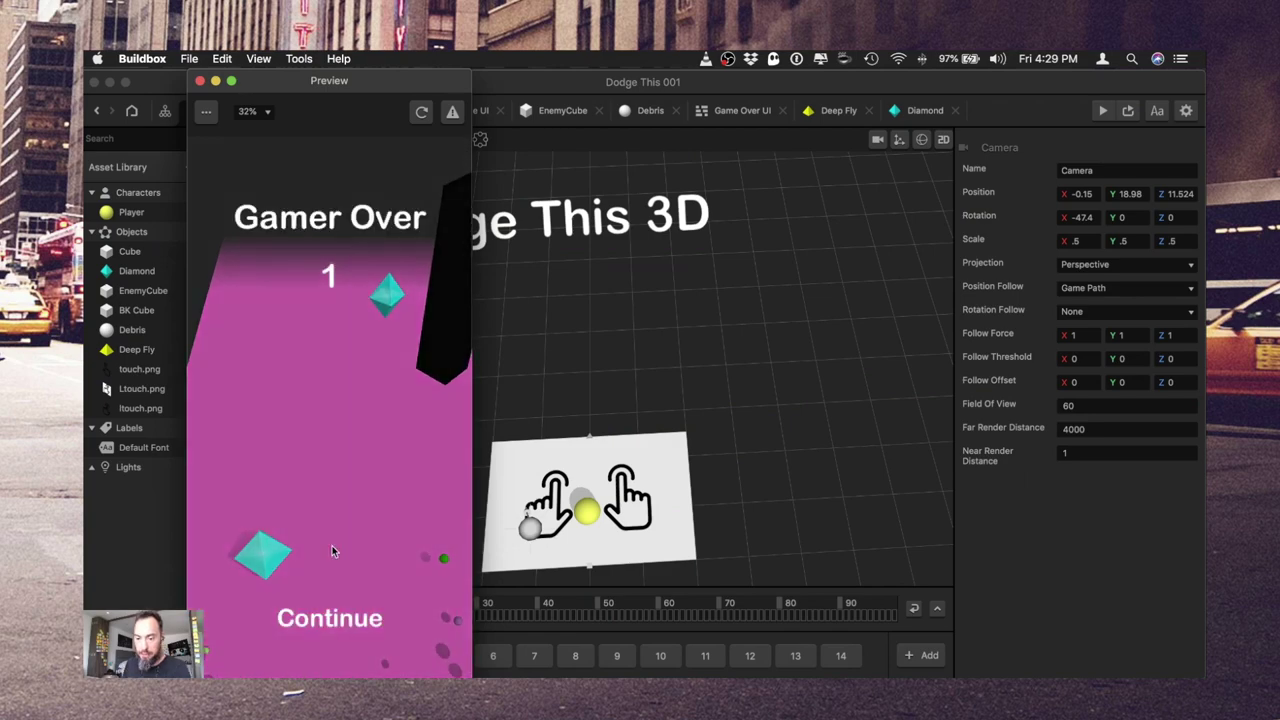
click(331, 553)
click(350, 600)
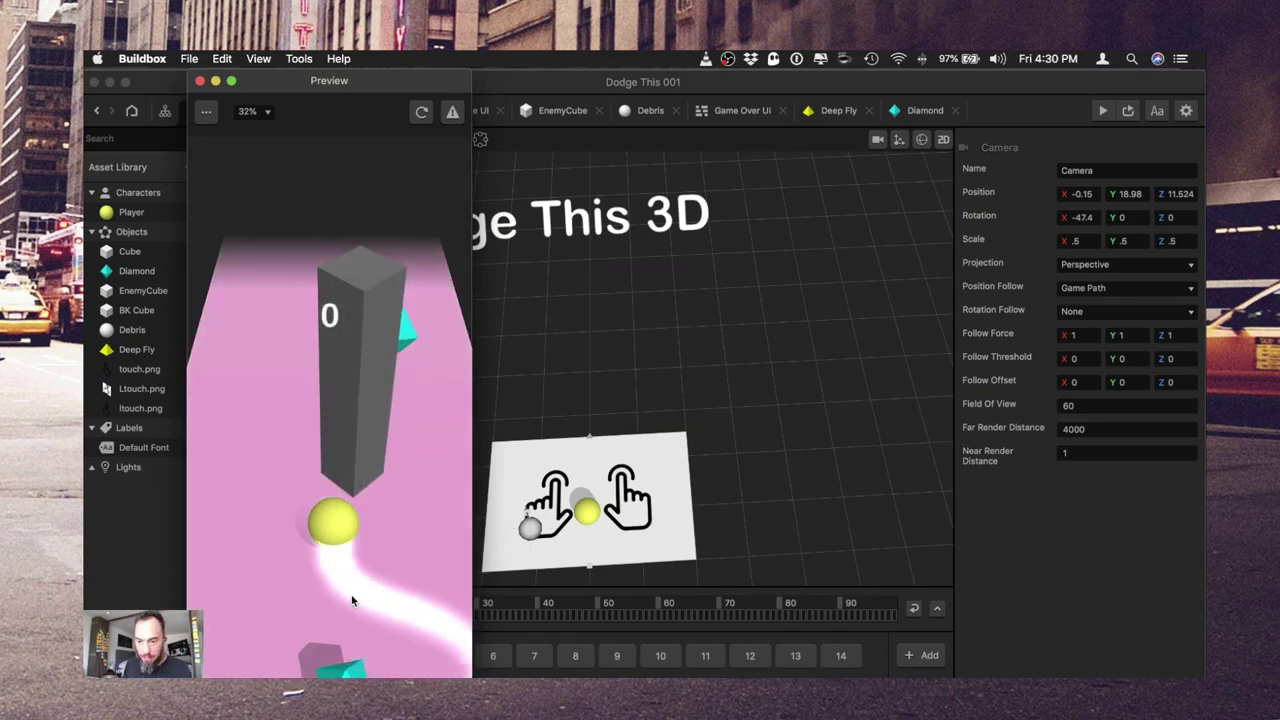
click(201, 81)
- Set the 3D World camera's scale to 1 on X, Y and Z in Buildbox
key(ctrl+Up)
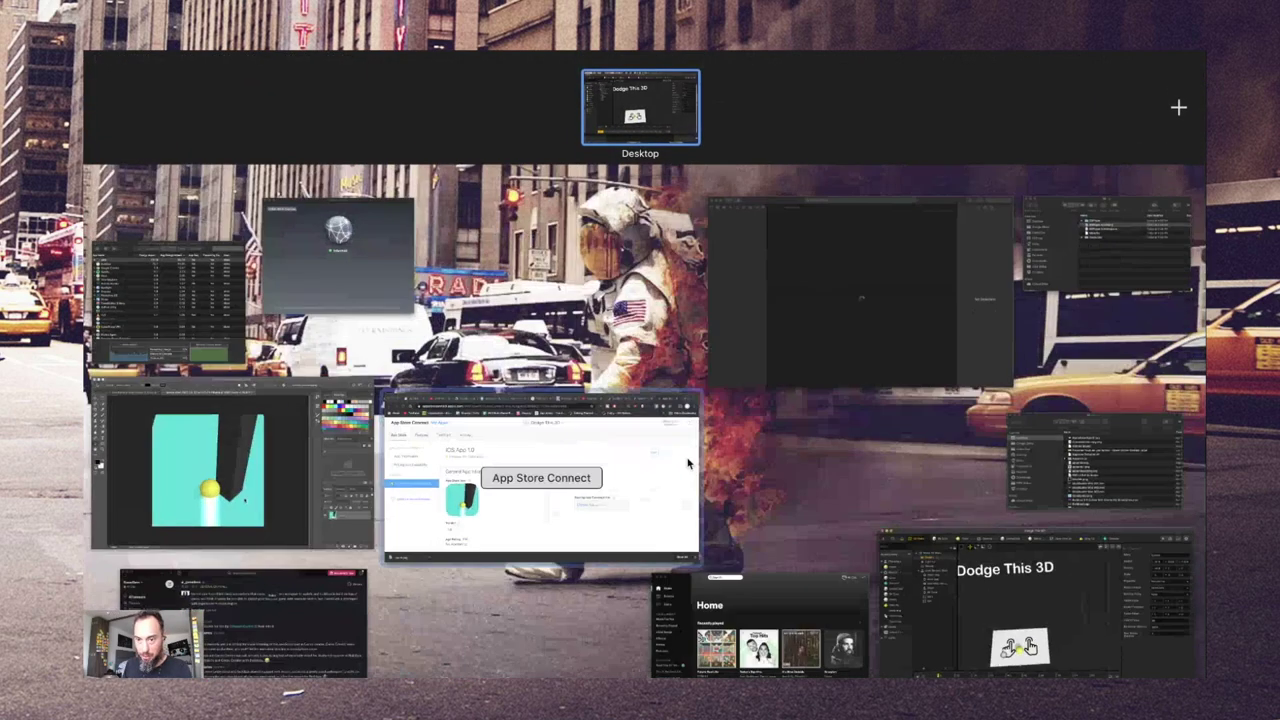
click(850, 340)
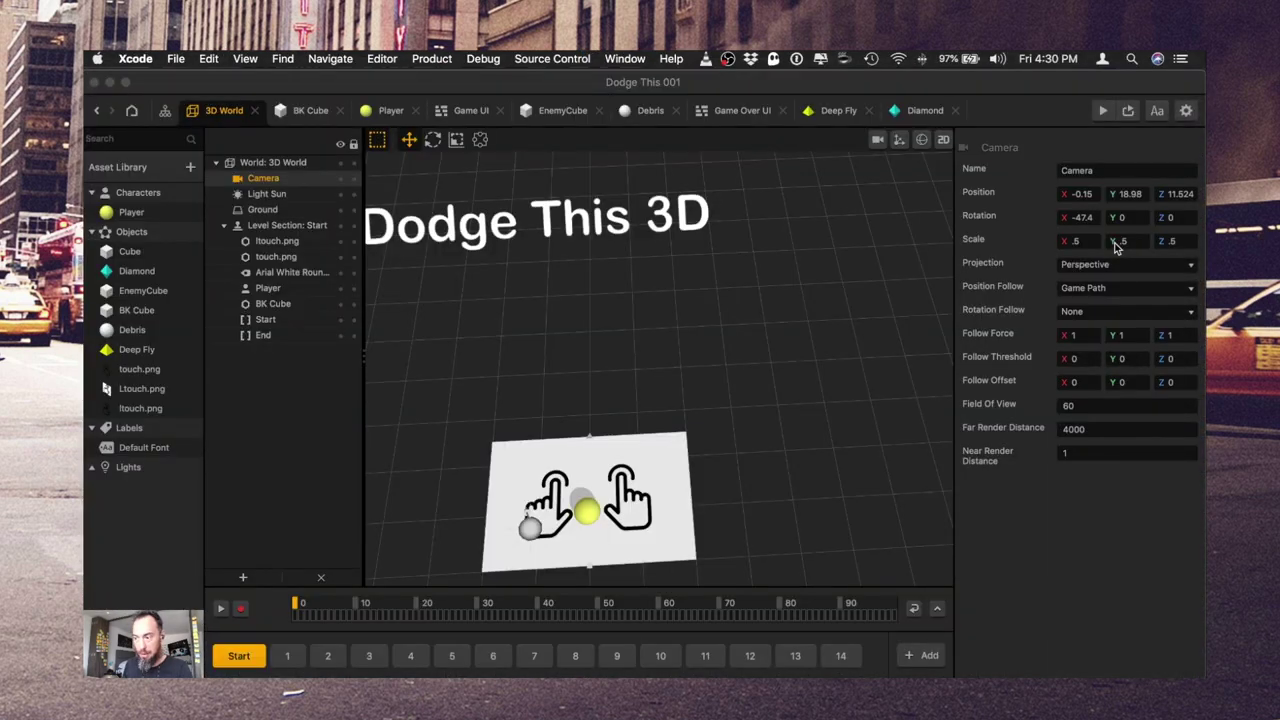
click(260, 180)
drag(1080, 240, 966, 251)
text(1)
key(Tab)
text(1)
key(Tab)
text(1)
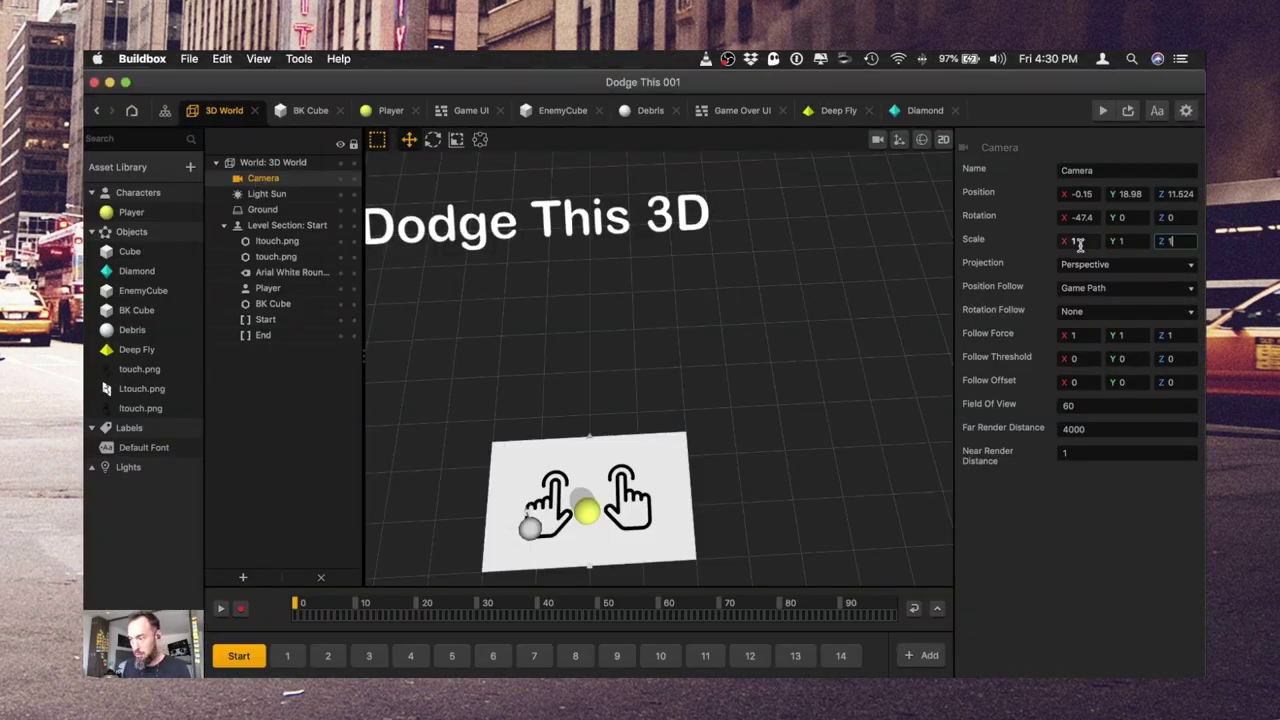
- Export the project for the Apple iOS App Store and save the version page in App Store Connect
click(189, 58)
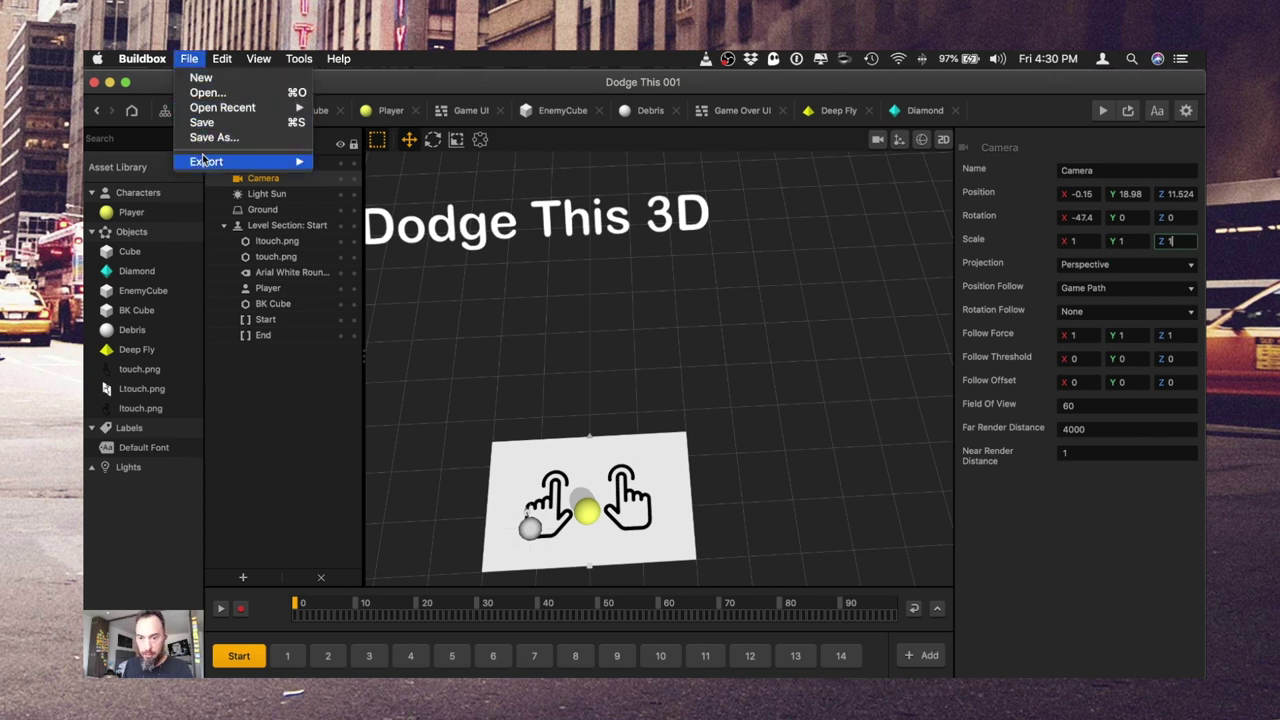
mouse_move(206, 161)
click(338, 163)
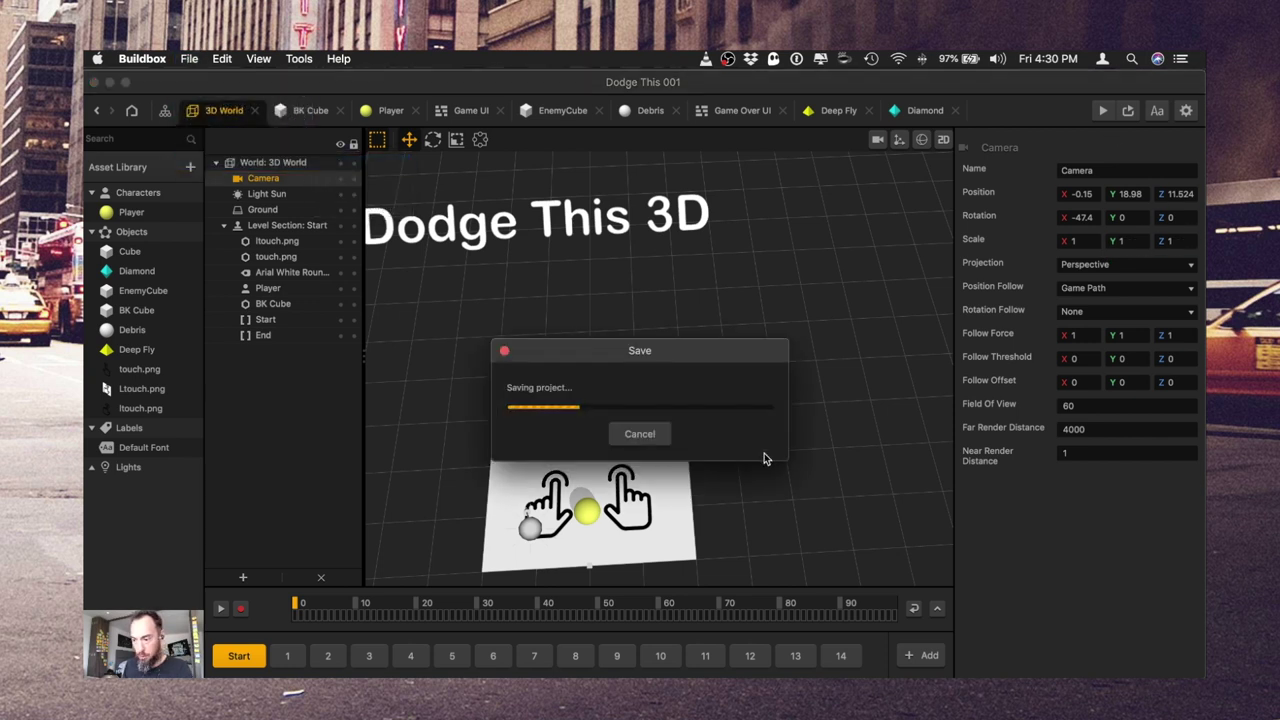
key(Return)
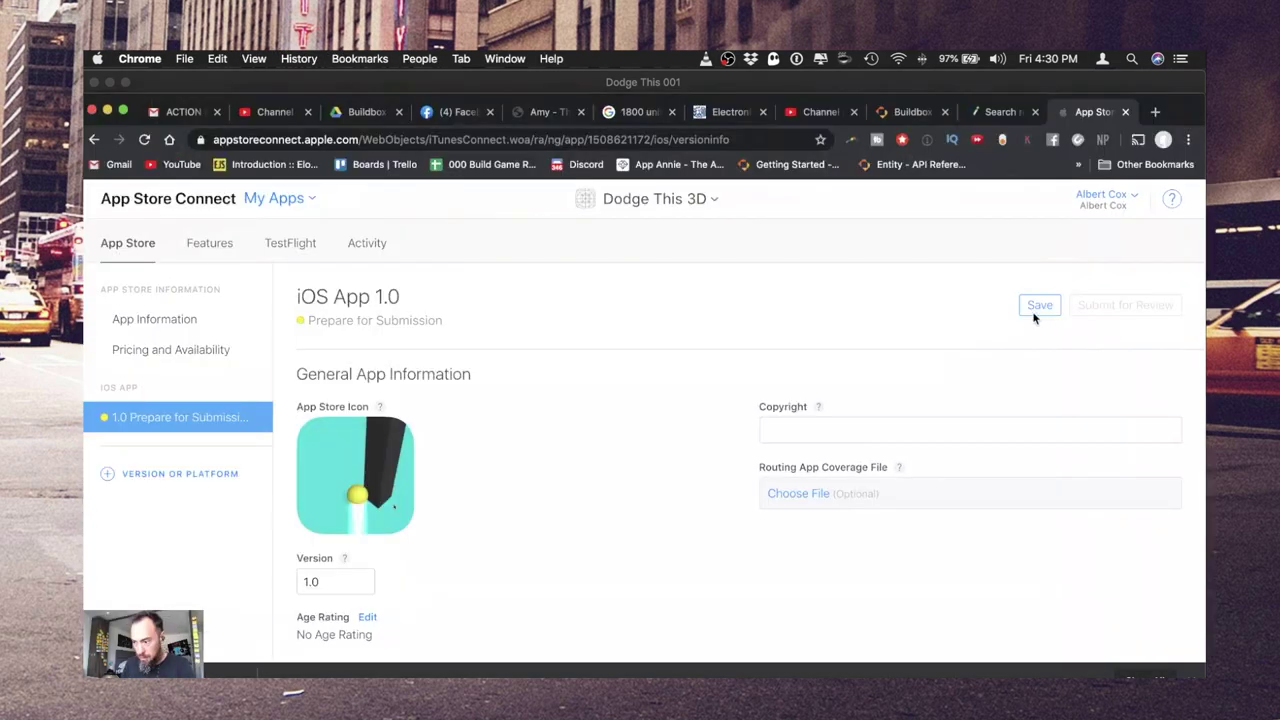
click(1032, 306)
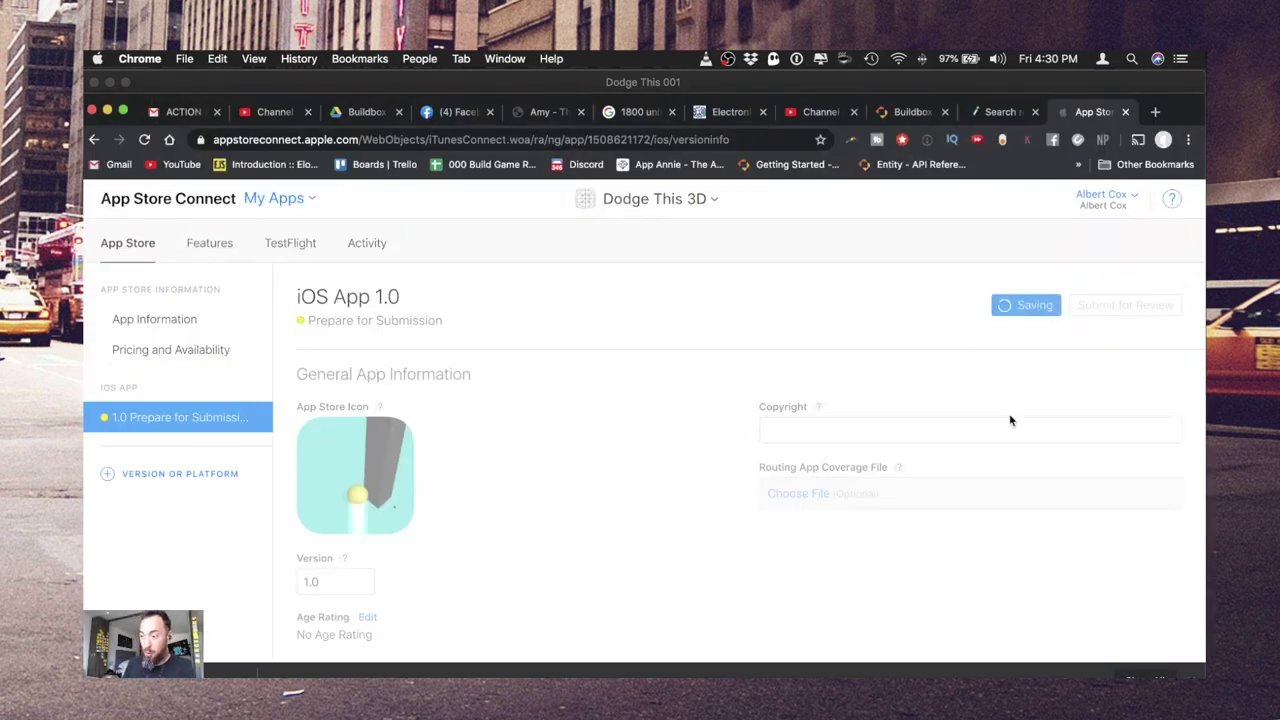
key(ctrl+Up)
click(879, 597)
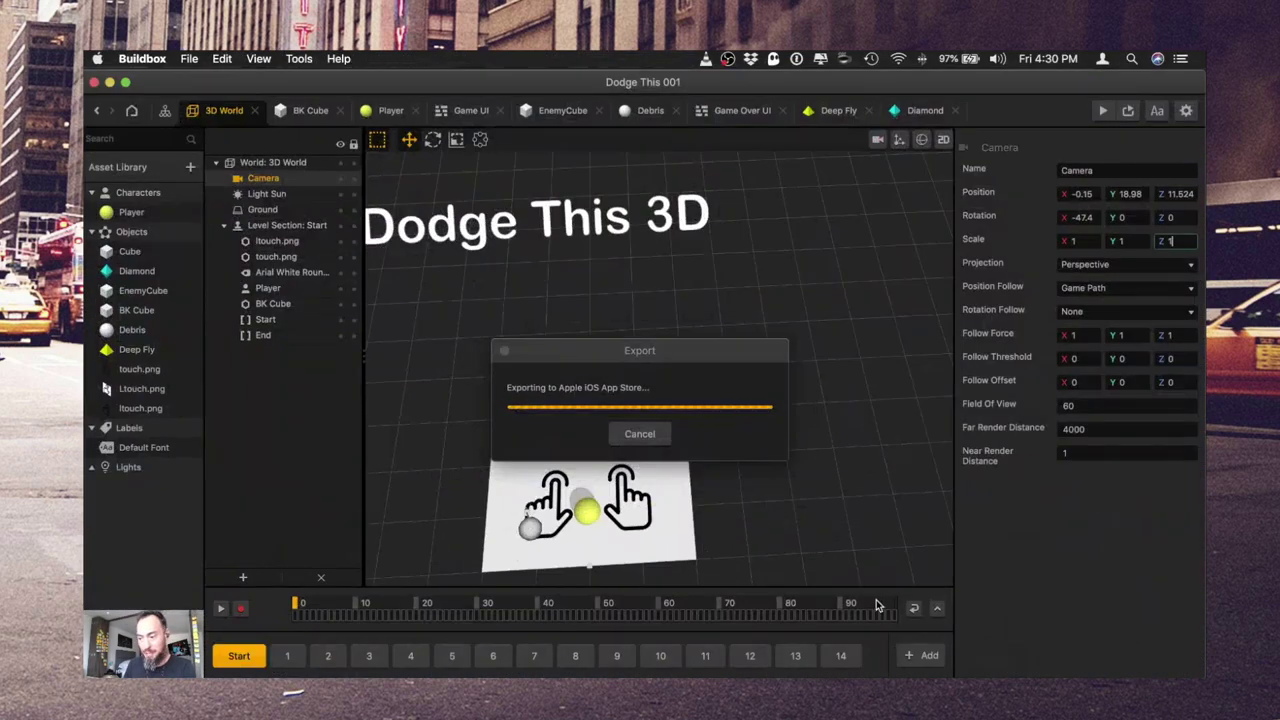
- Open the exported BBPlayer project in Xcode and the recent file "disable app music" in Sublime Text
key(ctrl+Up)
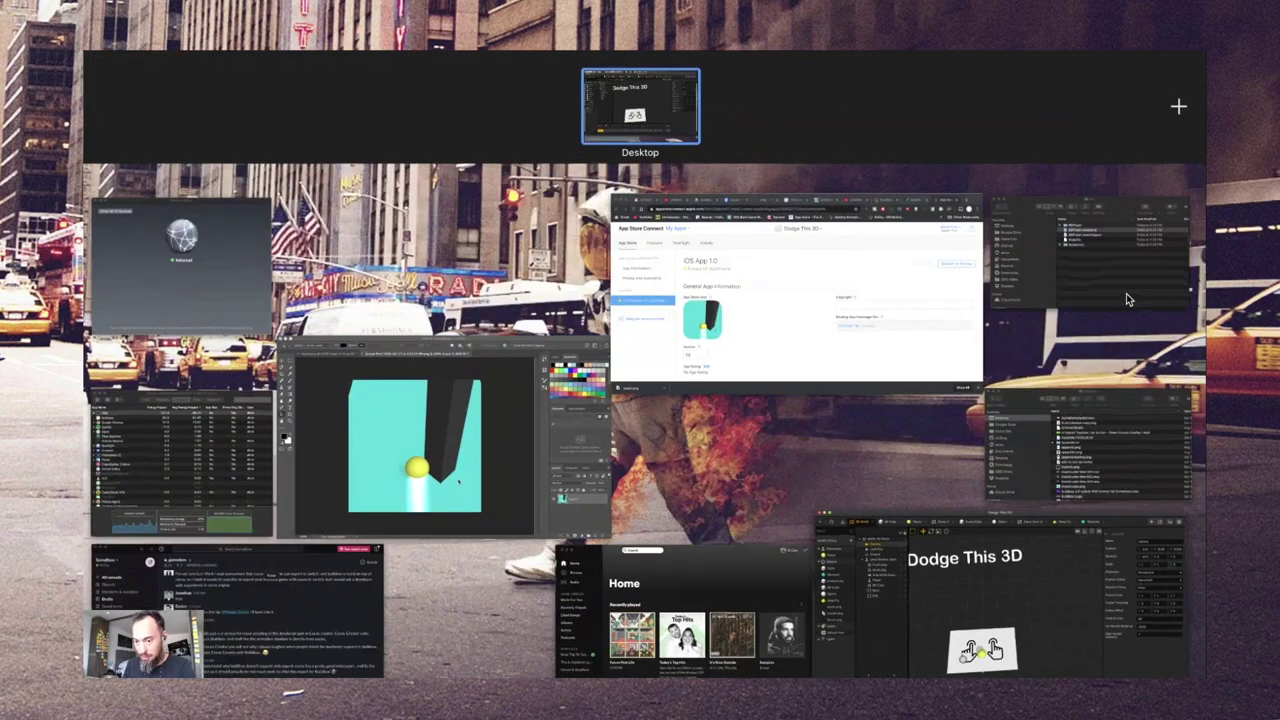
click(1126, 293)
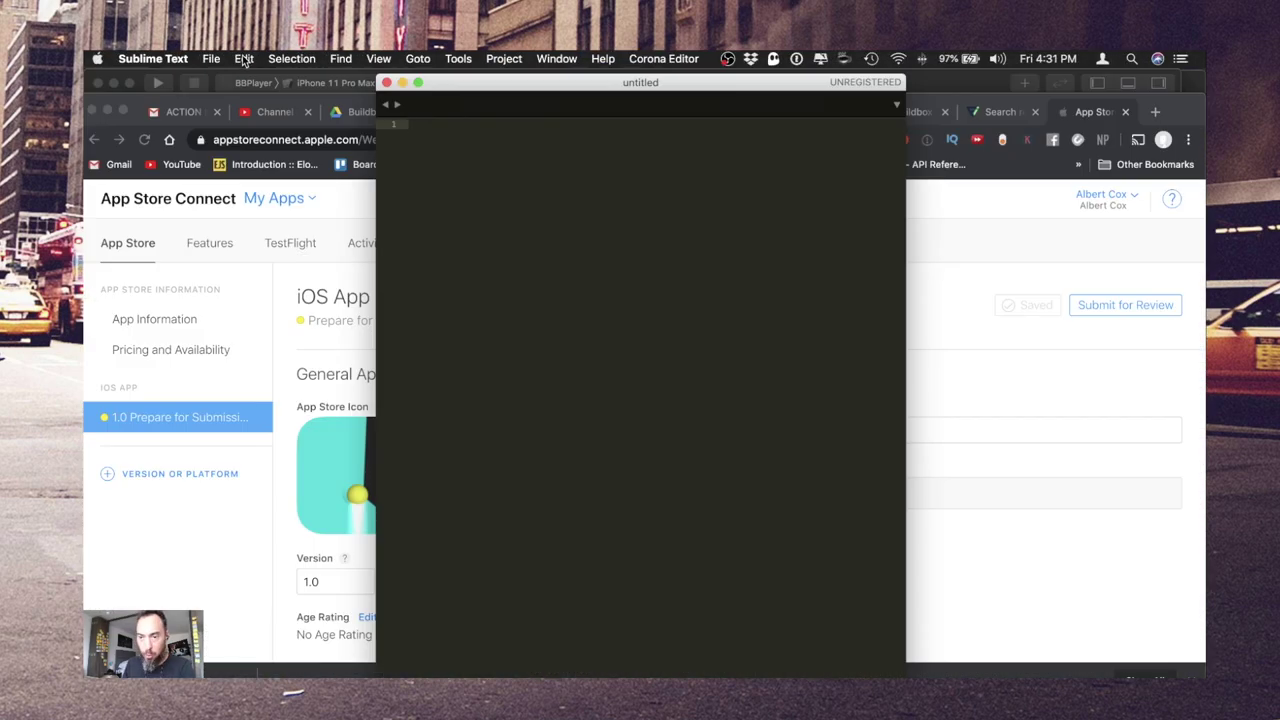
click(211, 58)
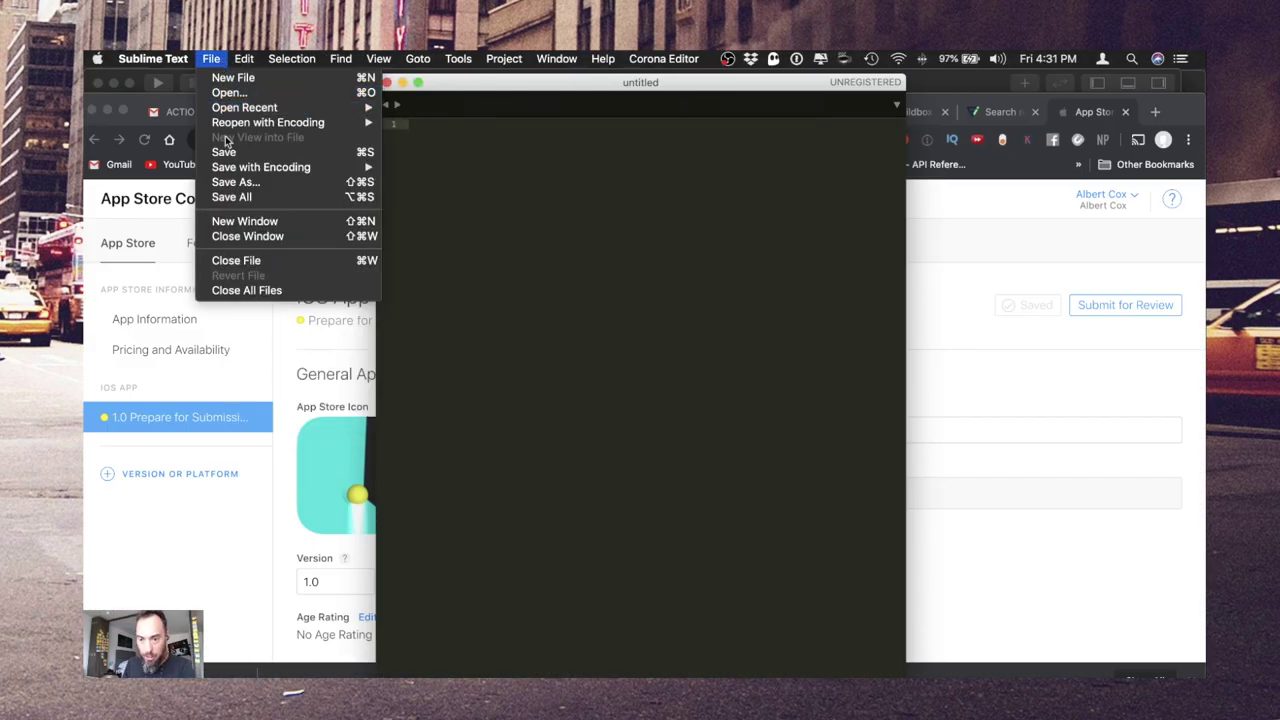
mouse_move(241, 110)
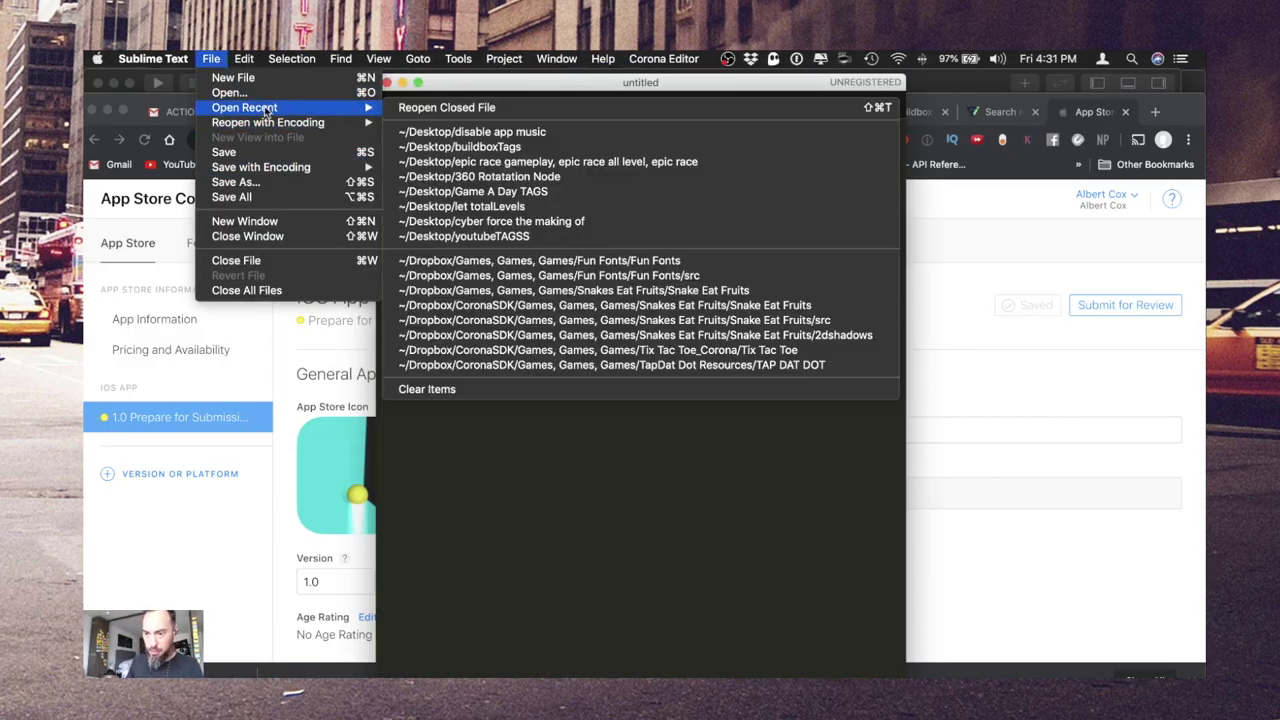
click(555, 132)
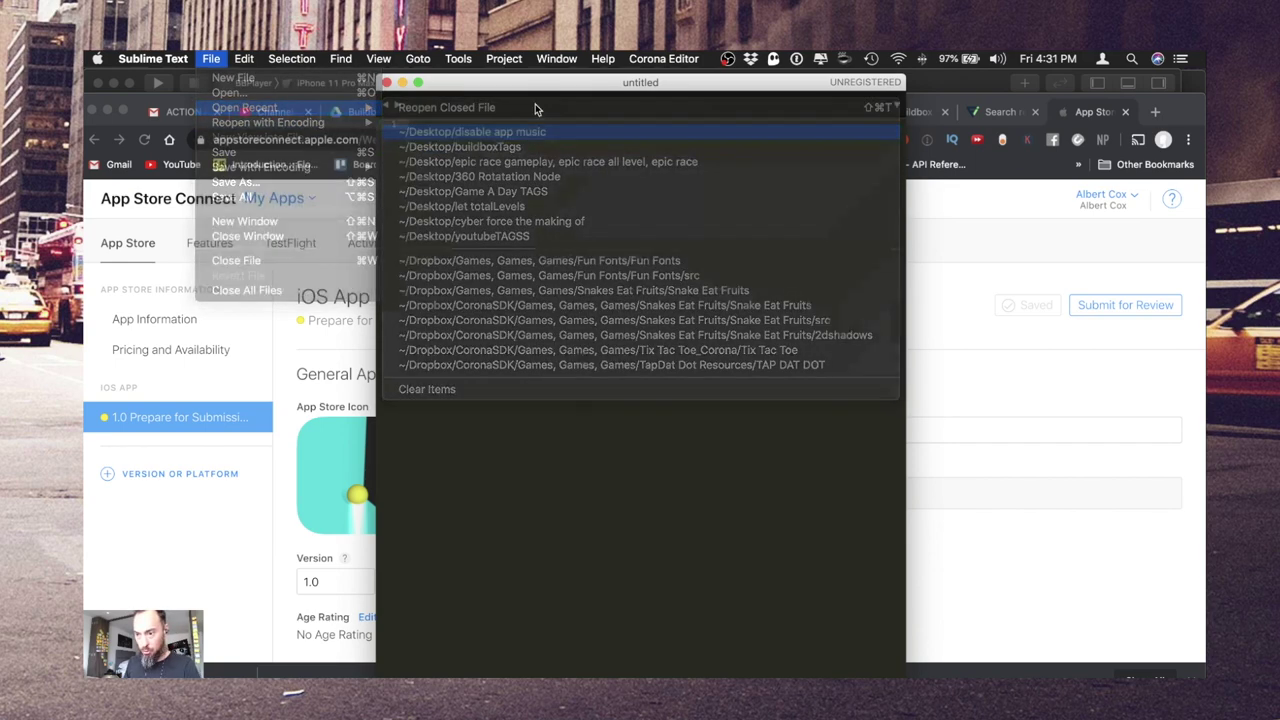
drag(750, 83, 818, 83)
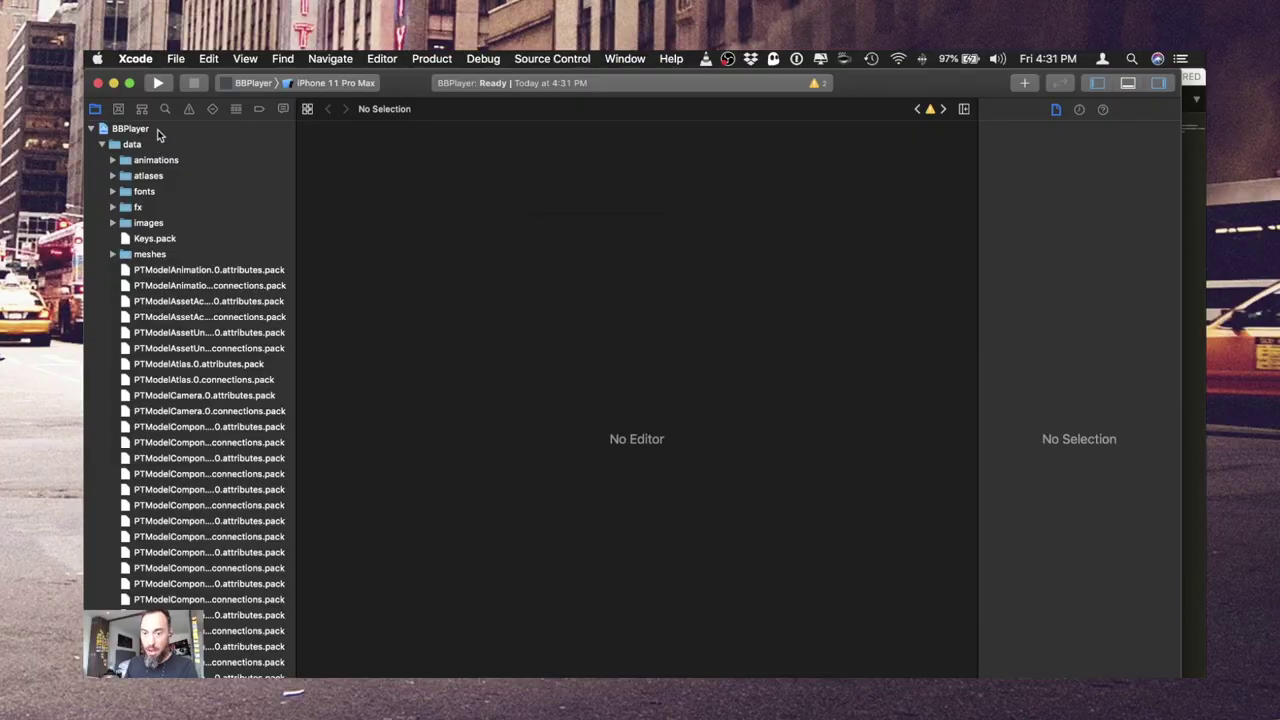
- Enter the game's display name in Xcode's BBPlayer settings and enable automatic signing with the developer's team
click(164, 131)
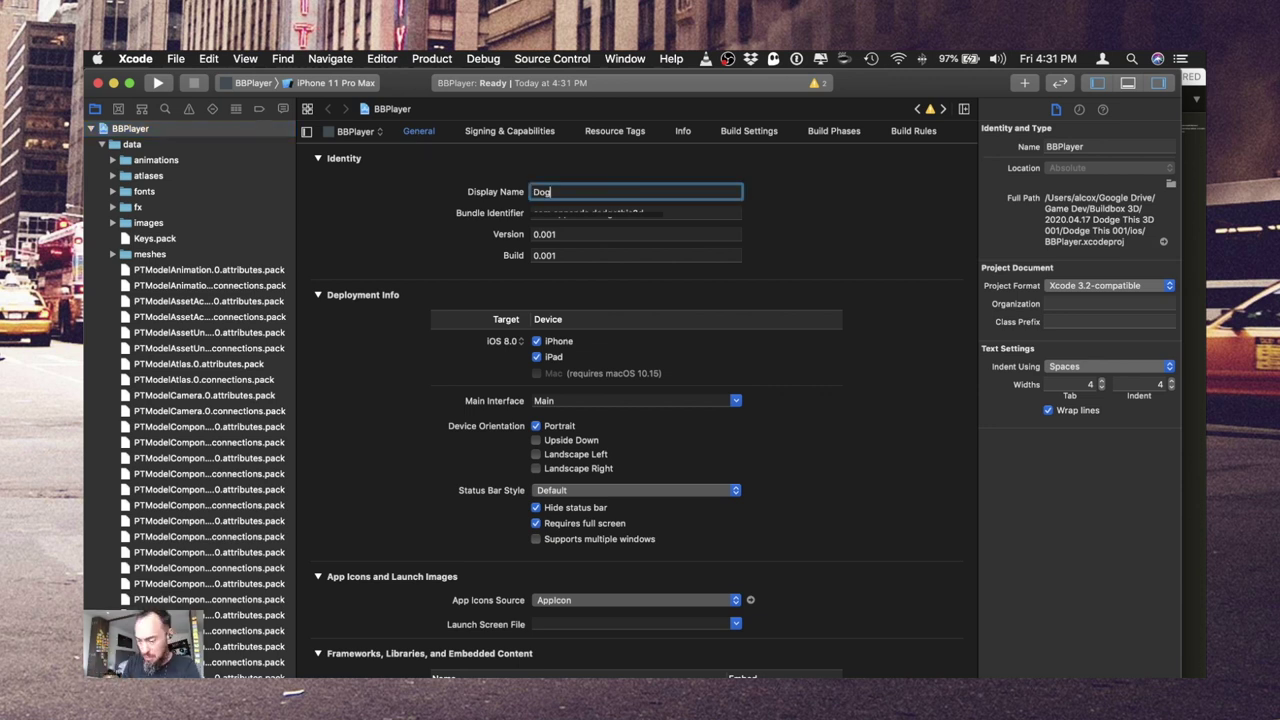
text(ddge)
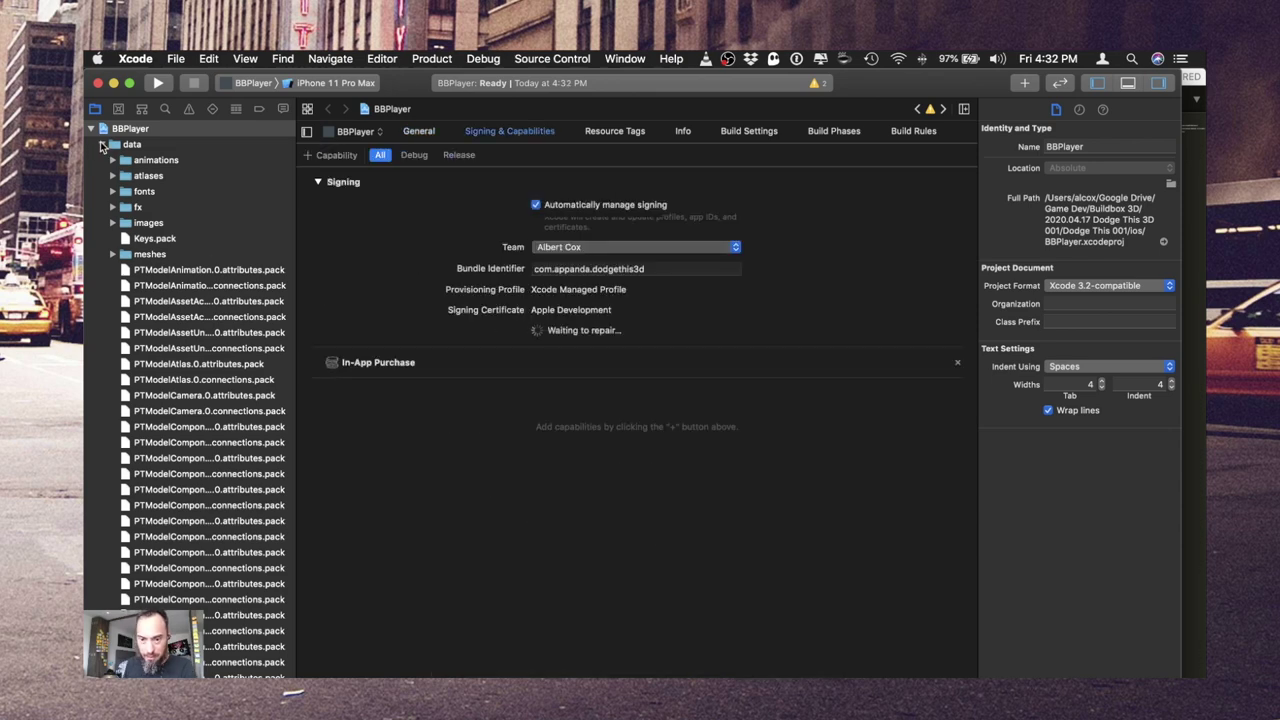
- Add the AVFoundation and AudioToolbox imports and both AVAudioSession lines from the "disable app music" file to AppDelegate.mm
click(101, 145)
click(166, 270)
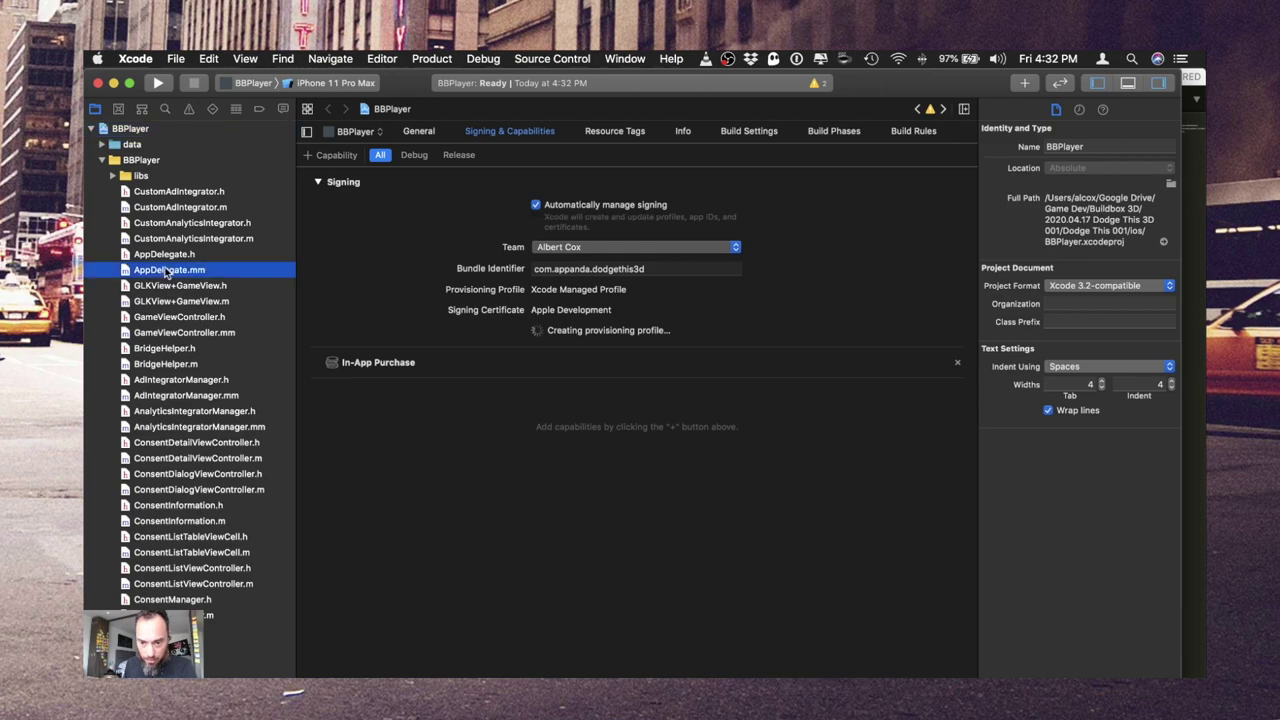
key(ctrl+Up)
click(1094, 571)
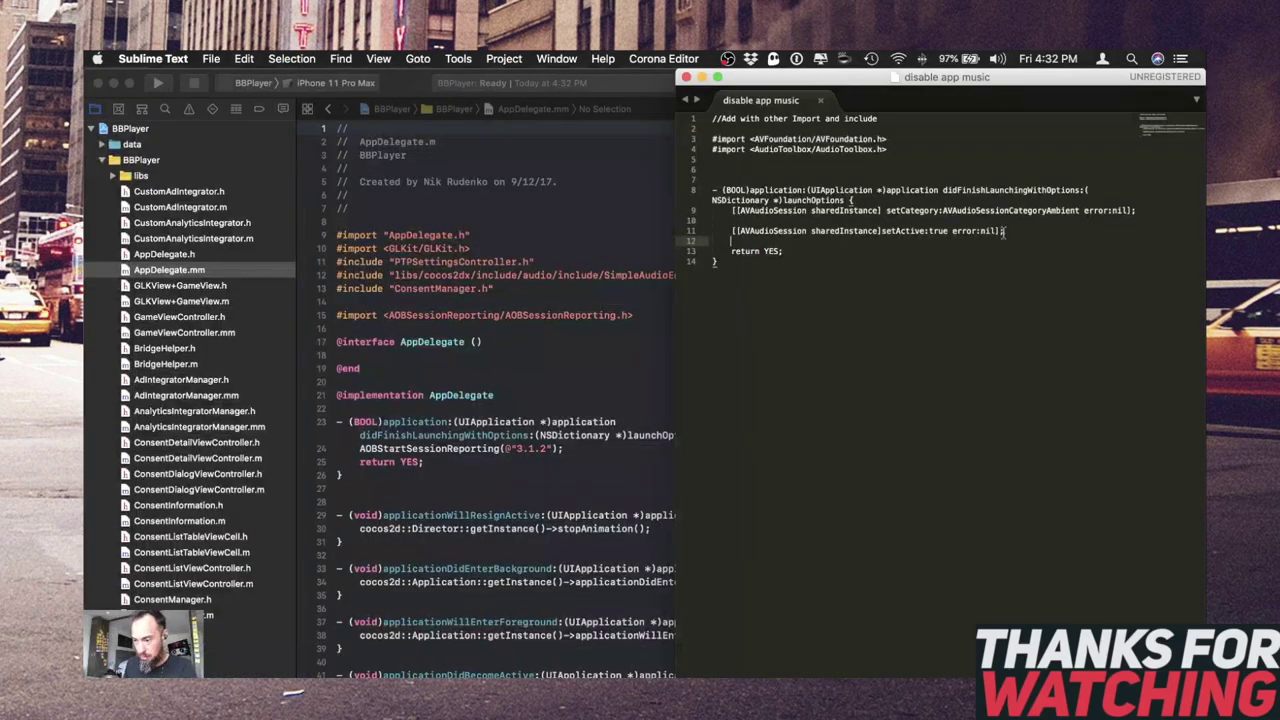
drag(1003, 231, 712, 210)
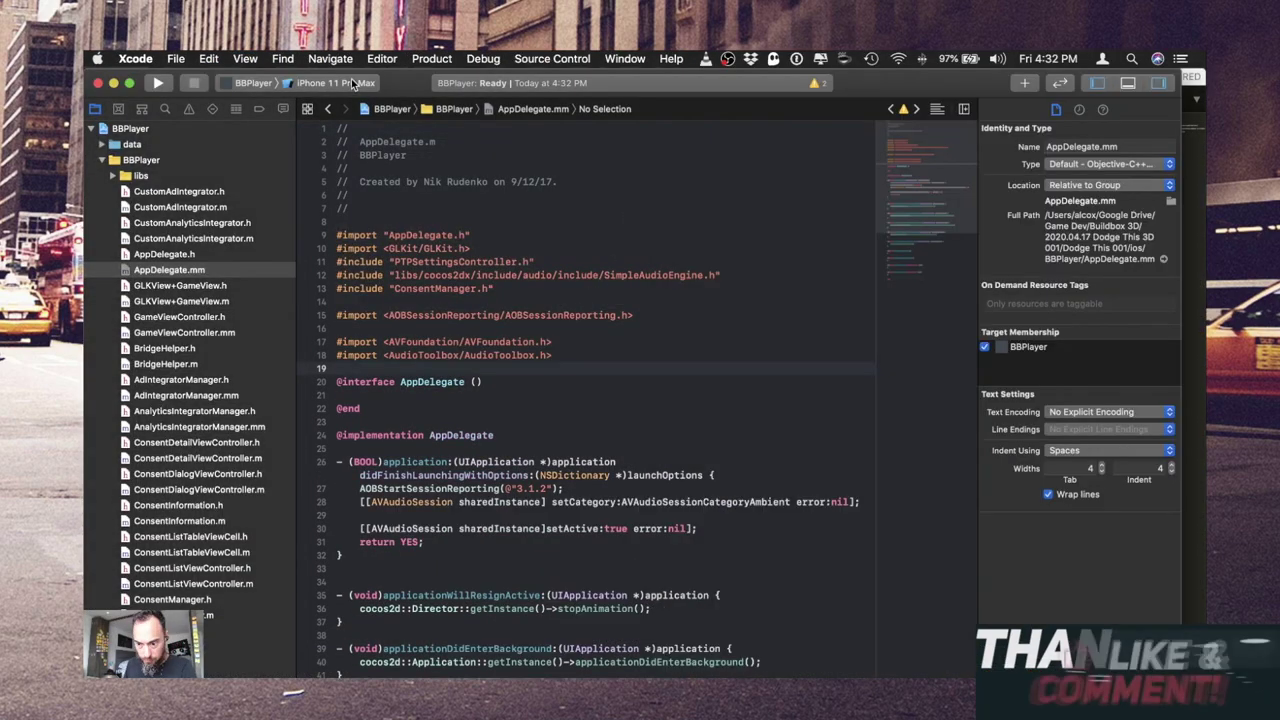
- Set the build destination to Generic iOS Device and archive the BBPlayer project
click(335, 83)
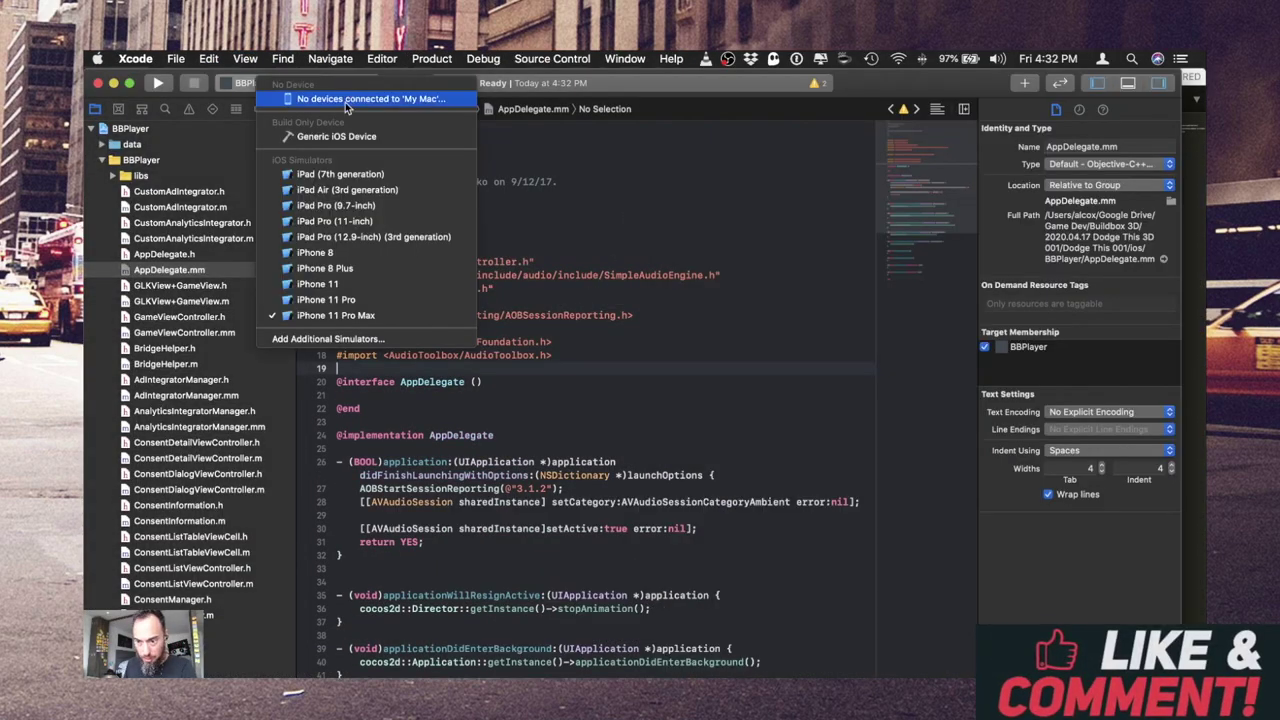
click(337, 134)
click(431, 59)
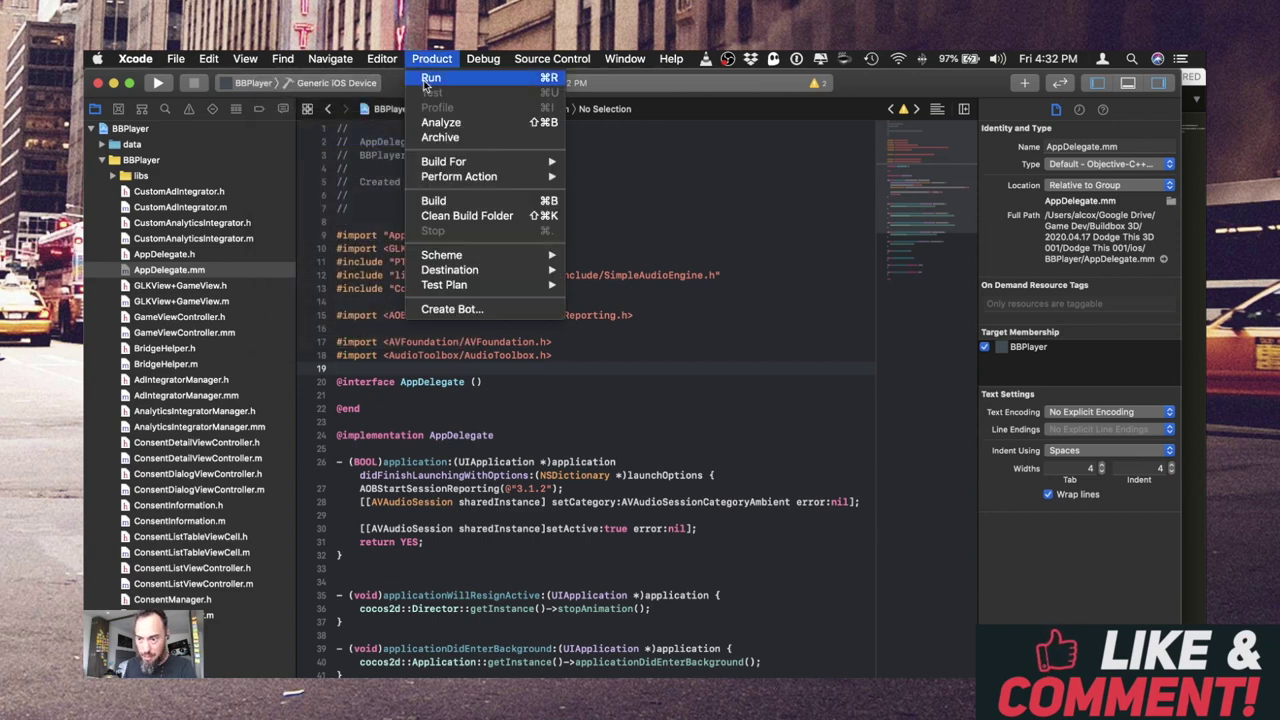
click(445, 141)
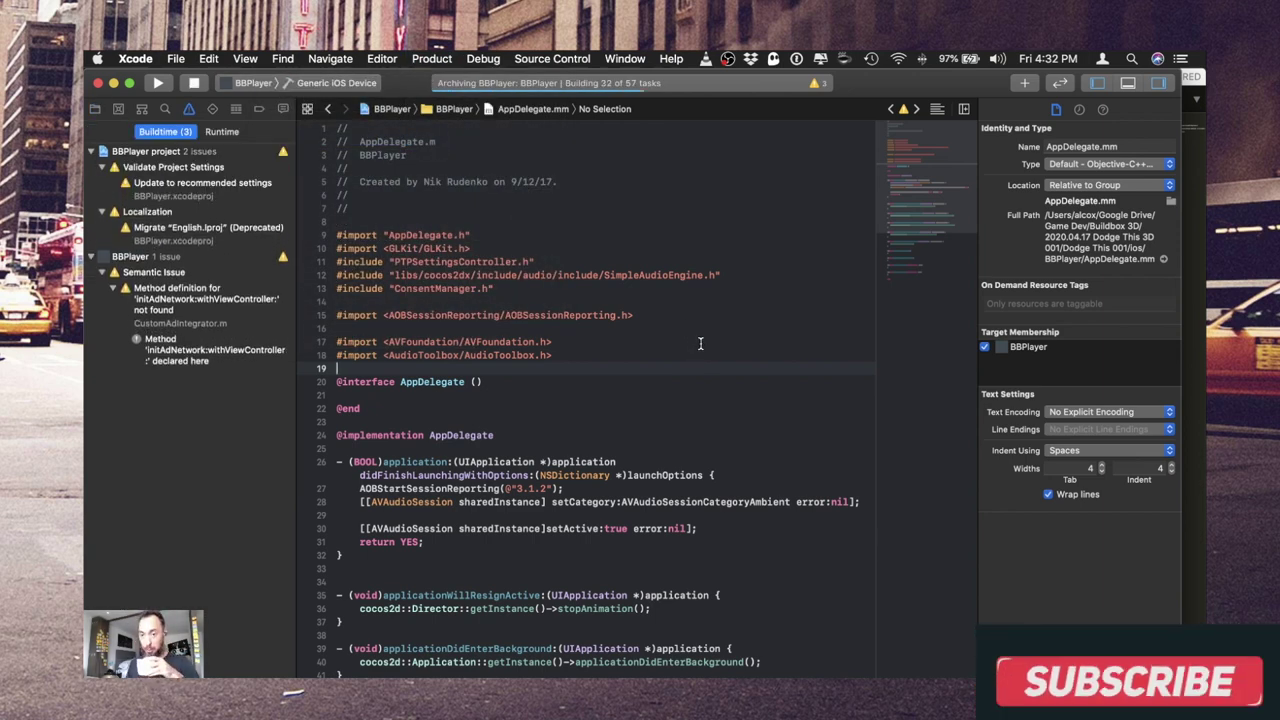
- Switch to Buildbox, add 1024x1024-Dodge.png as the game icon in the project settings, and save the project
key(ctrl+Up)
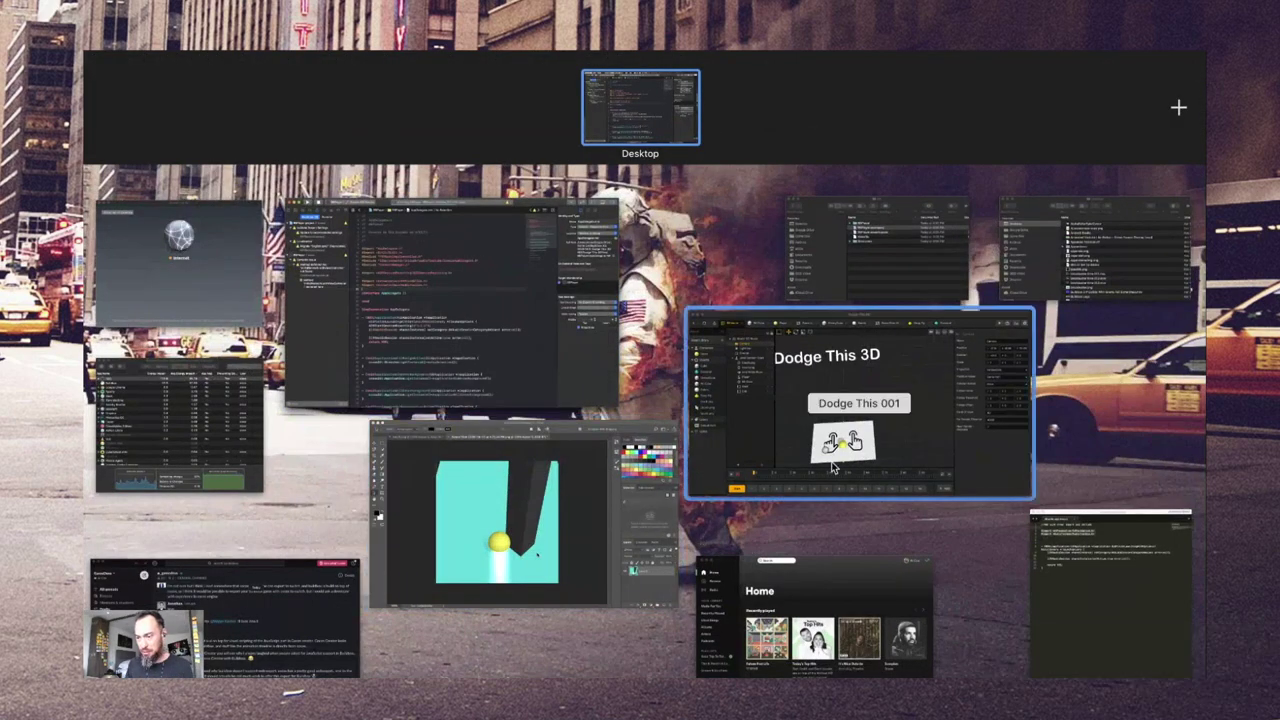
click(836, 468)
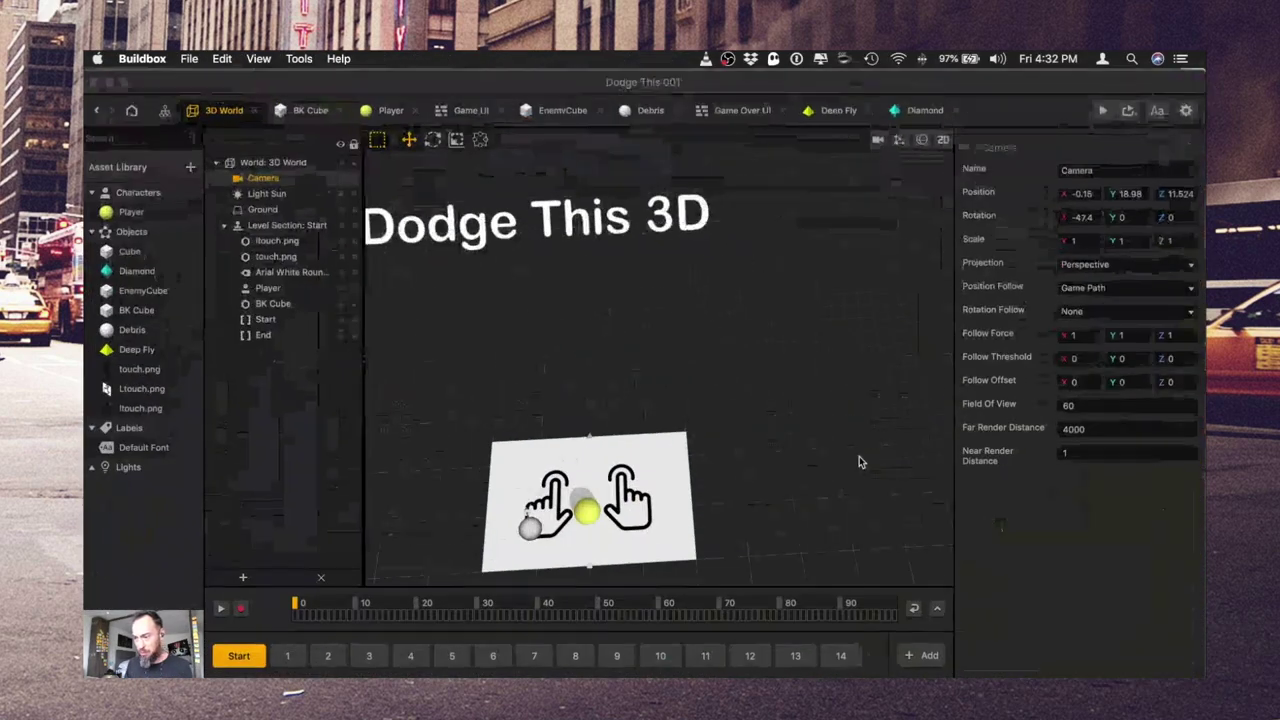
click(1186, 111)
key(ctrl+Up)
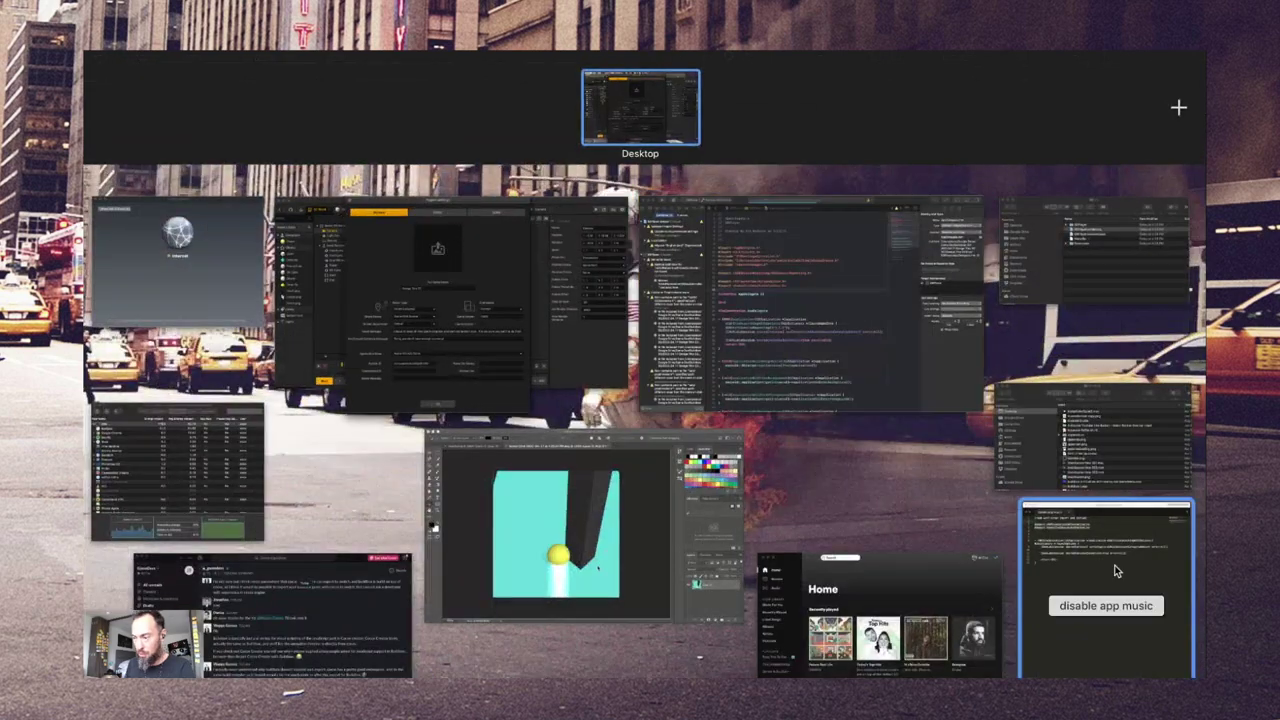
click(1085, 440)
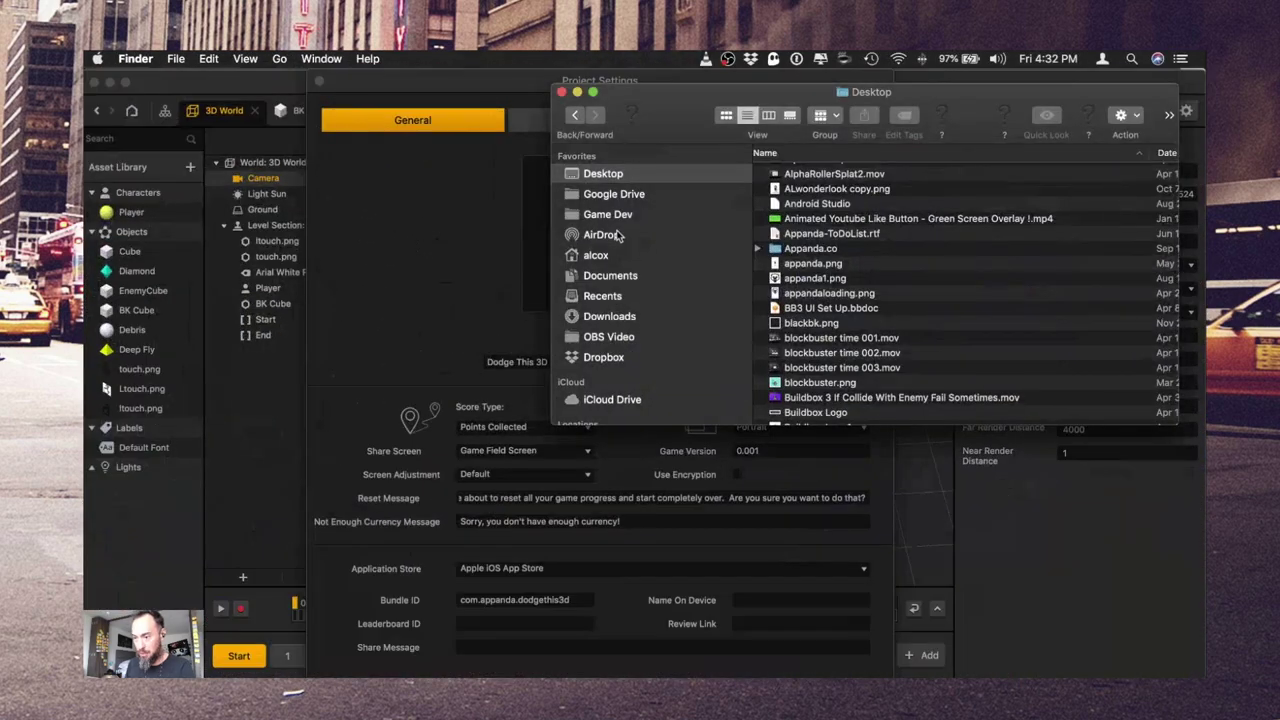
drag(800, 171, 528, 251)
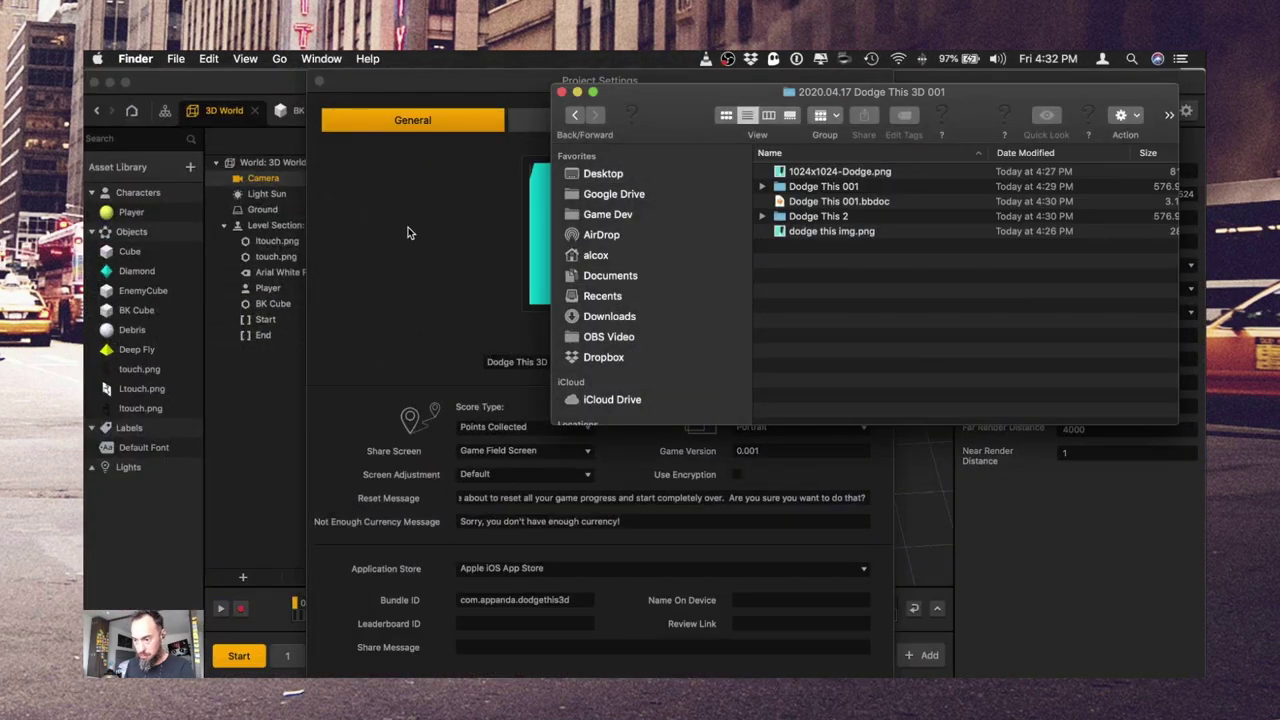
click(408, 227)
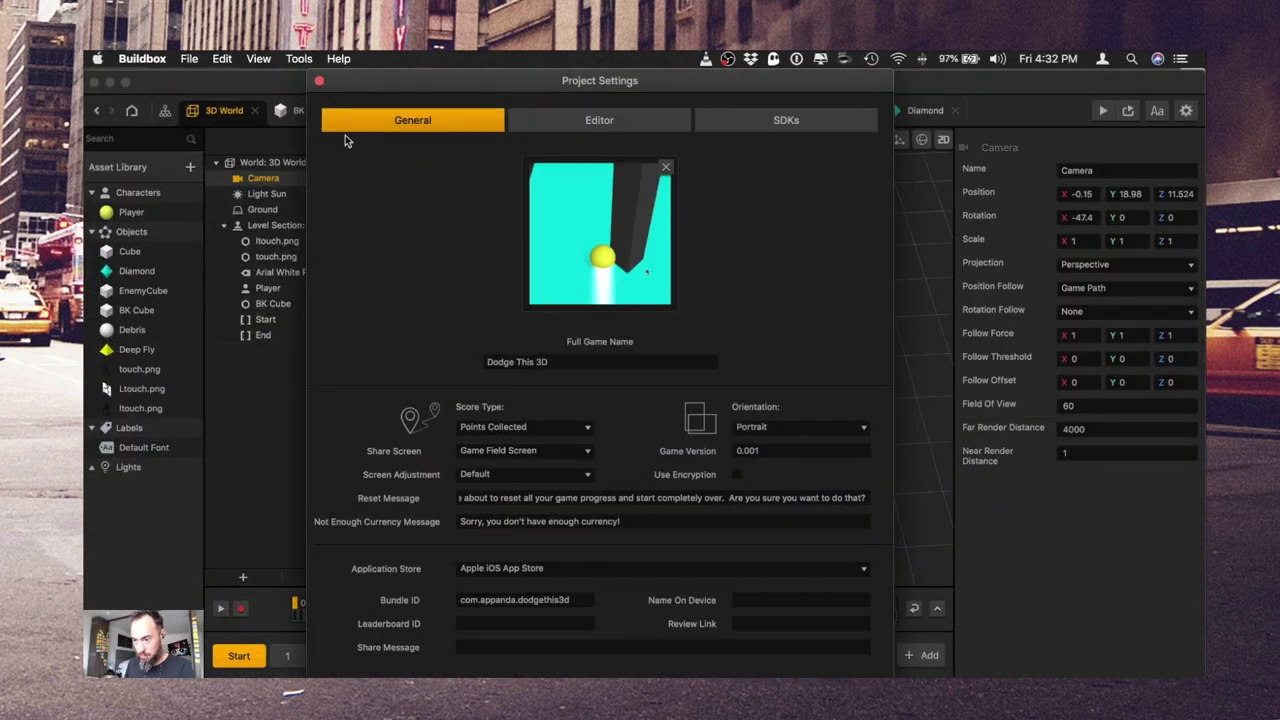
click(319, 82)
key(super+s)
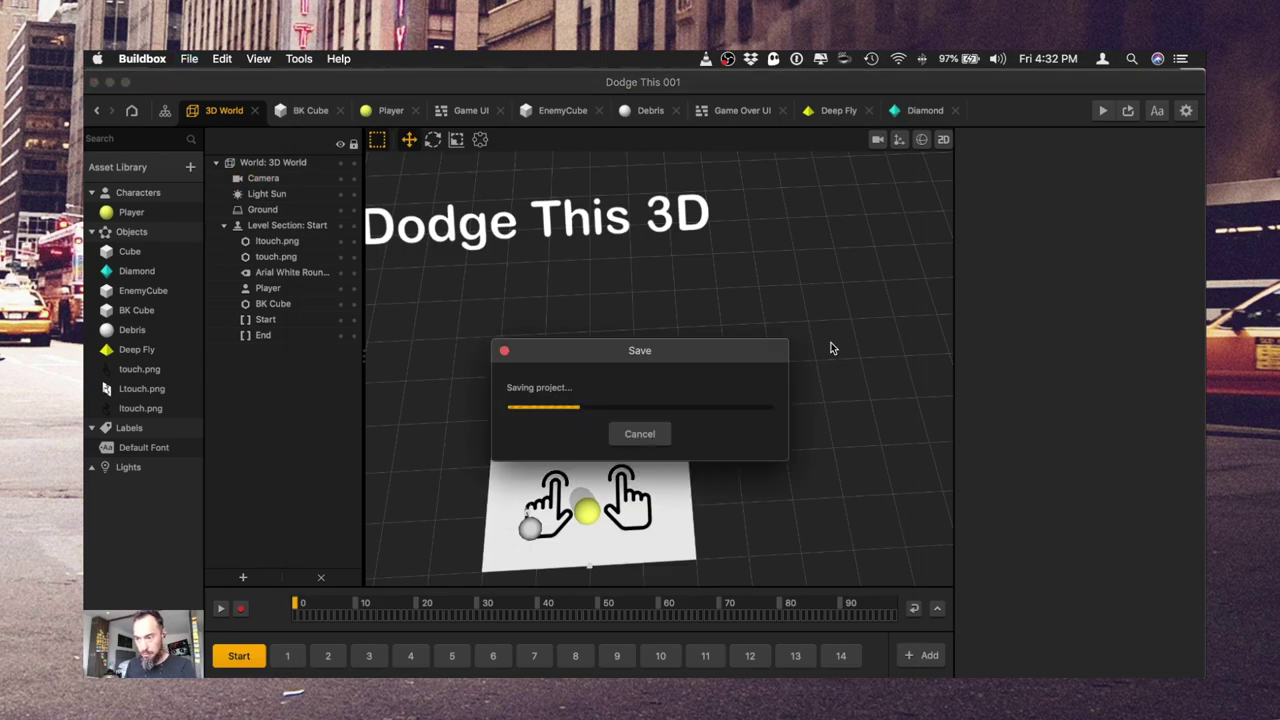
key(ctrl+Up)
click(199, 272)
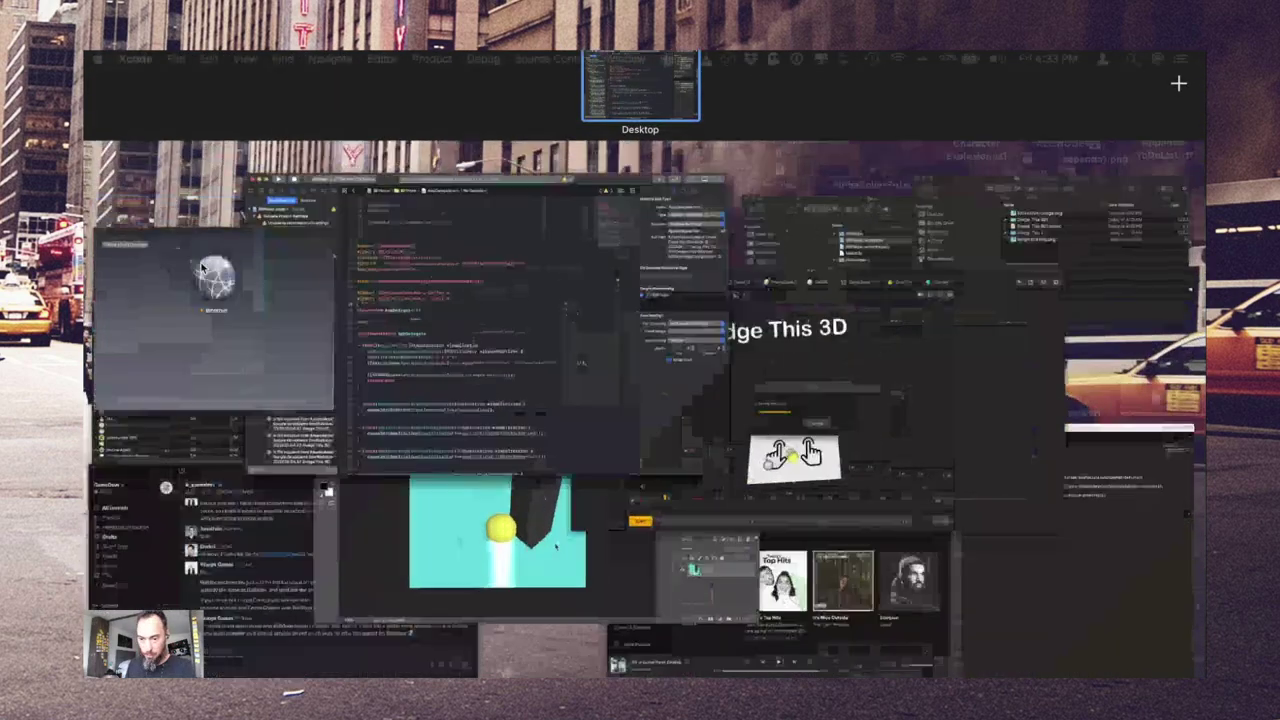
key(ctrl+Up)
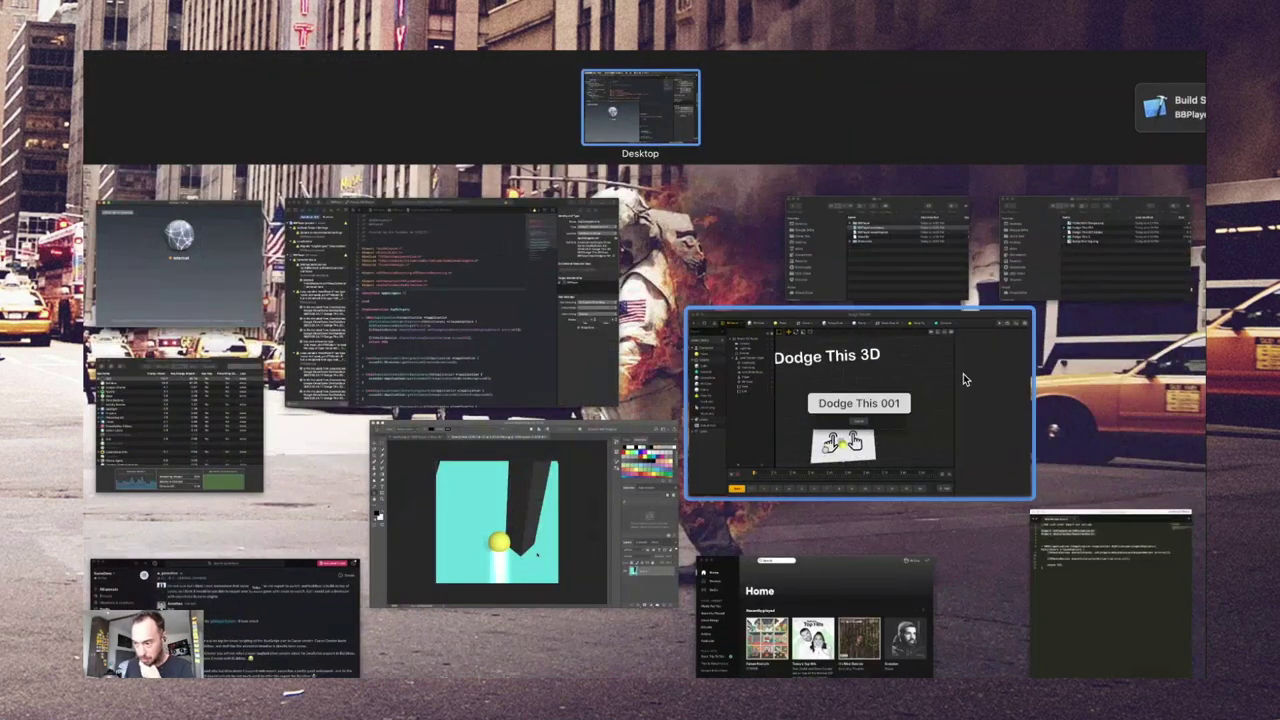
key(ctrl+Up)
click(1125, 292)
click(1124, 285)
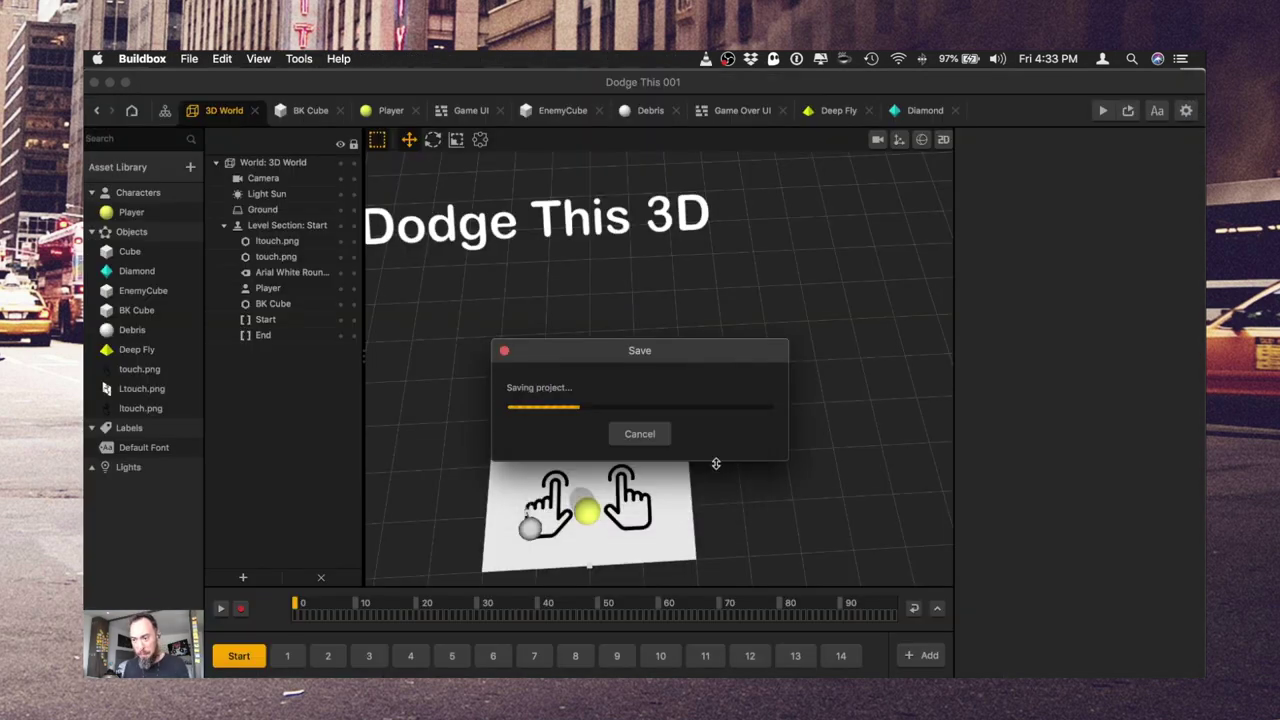
key(ctrl+Up)
key(ctrl+Up)
key(ctrl+Up)
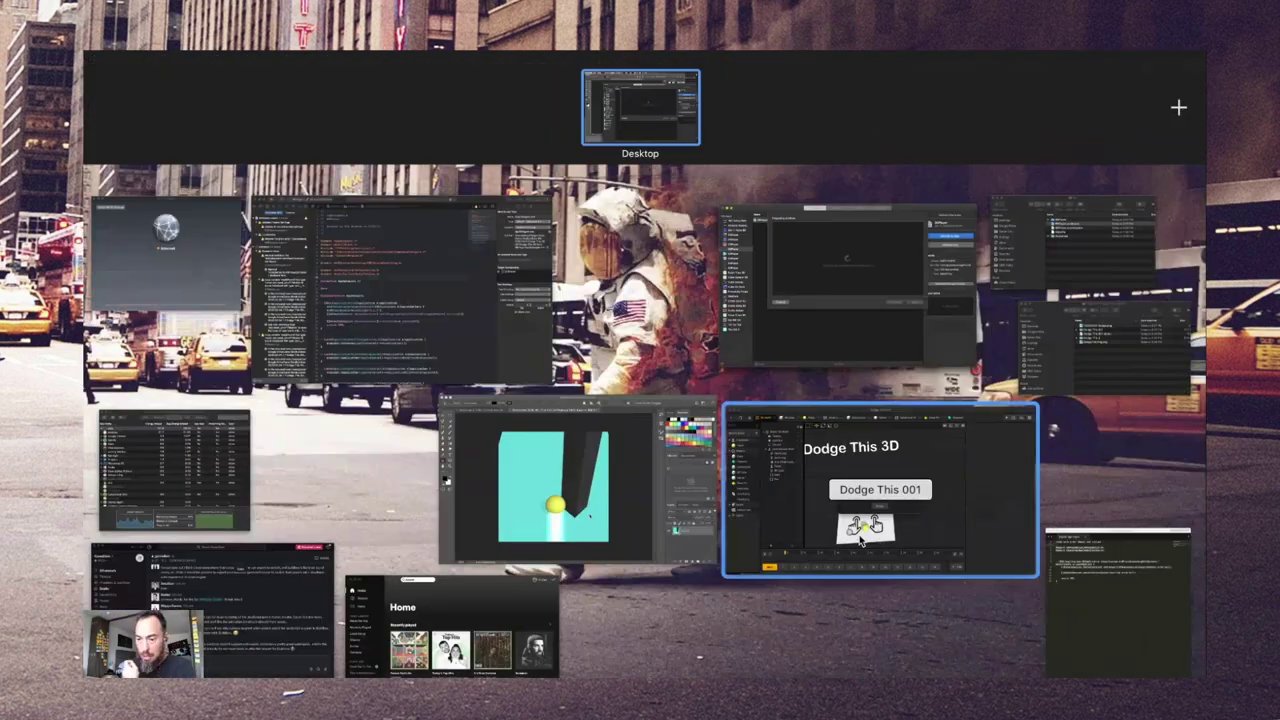
click(785, 458)
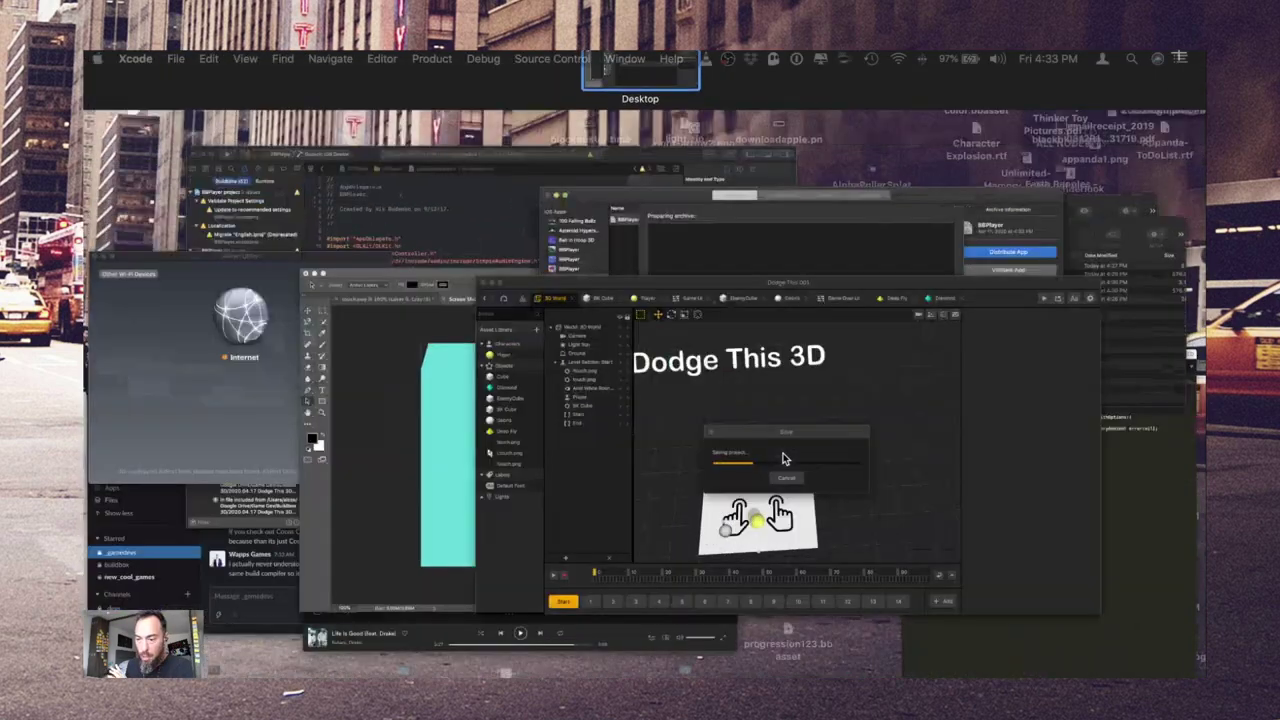
click(723, 465)
key(ctrl+Up)
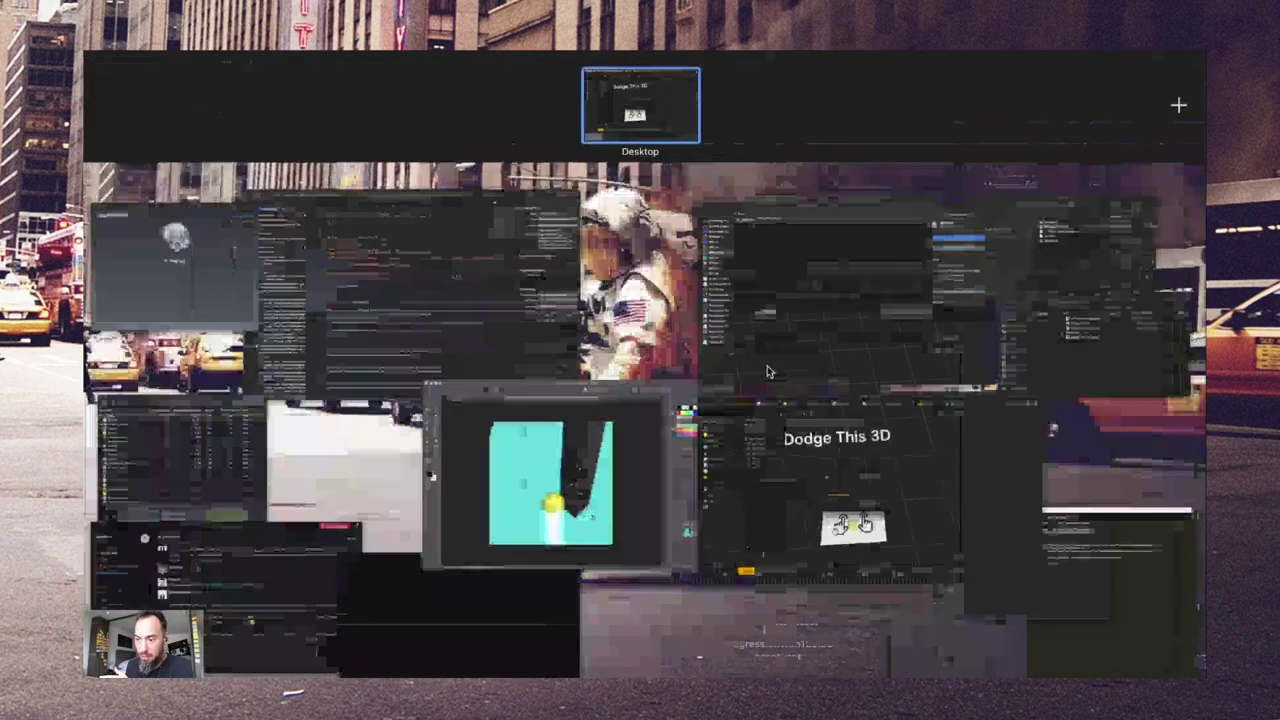
click(811, 354)
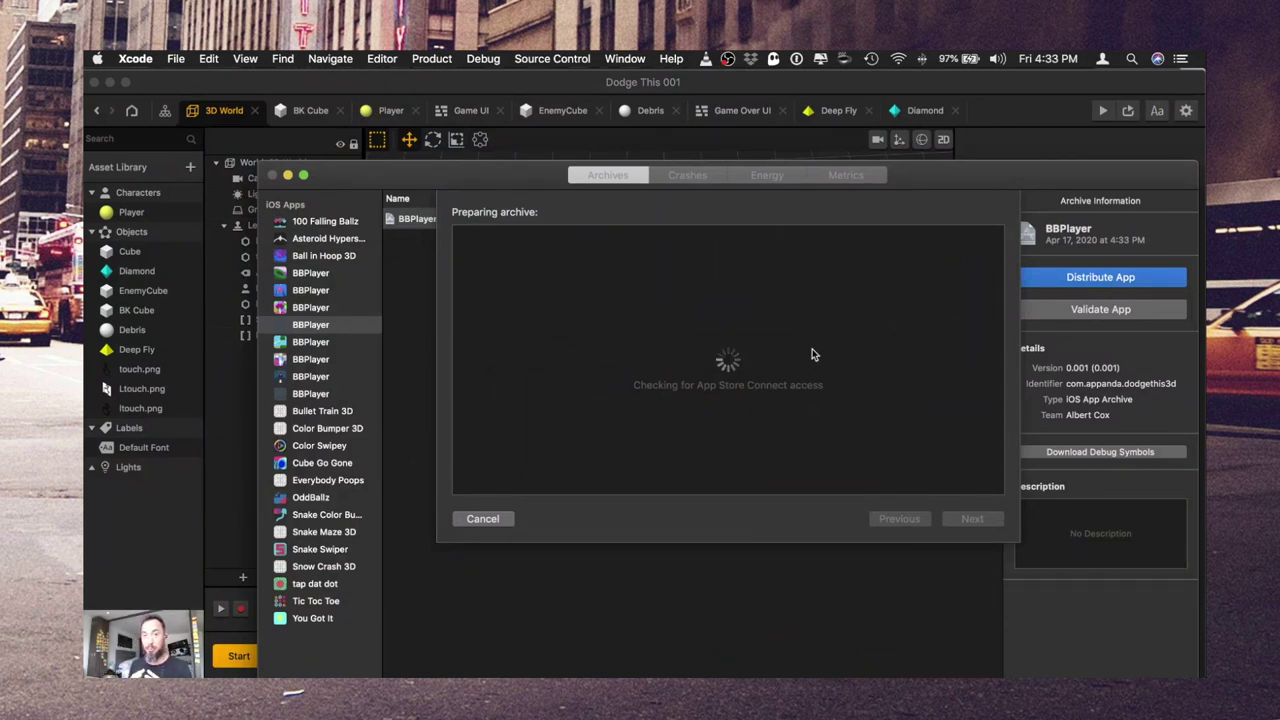
click(498, 518)
key(ctrl+Up)
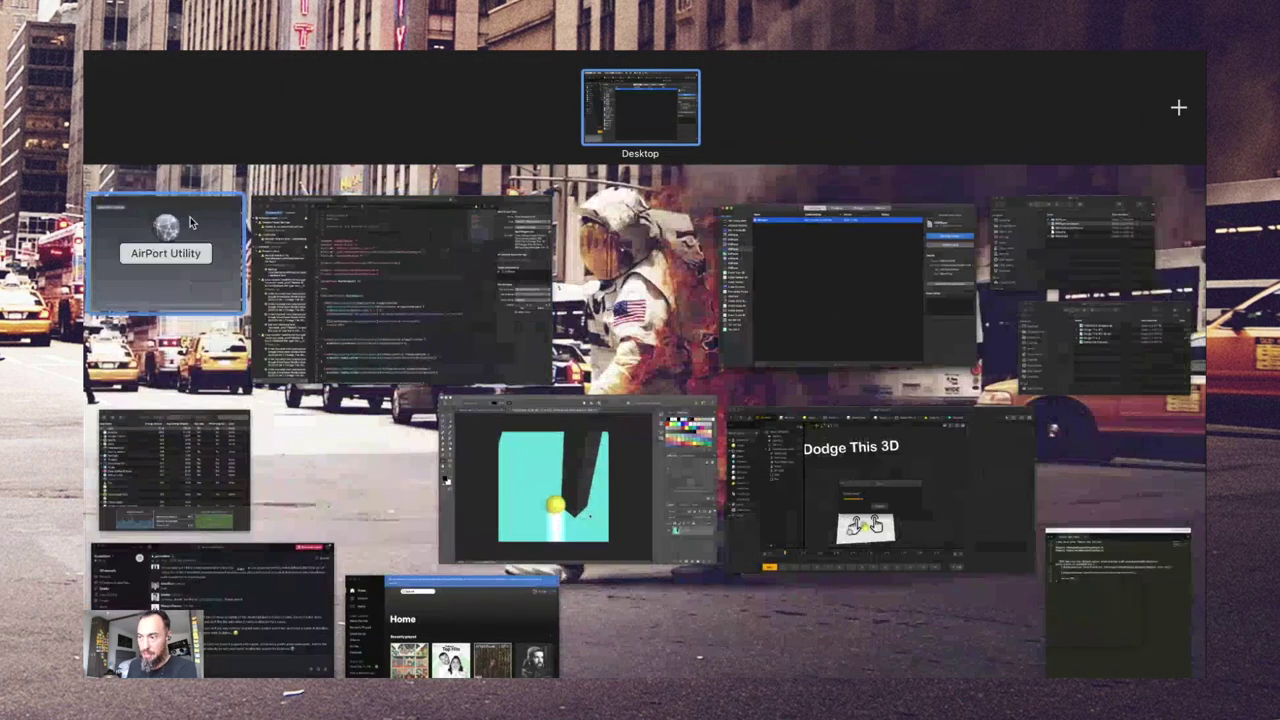
click(191, 220)
click(896, 61)
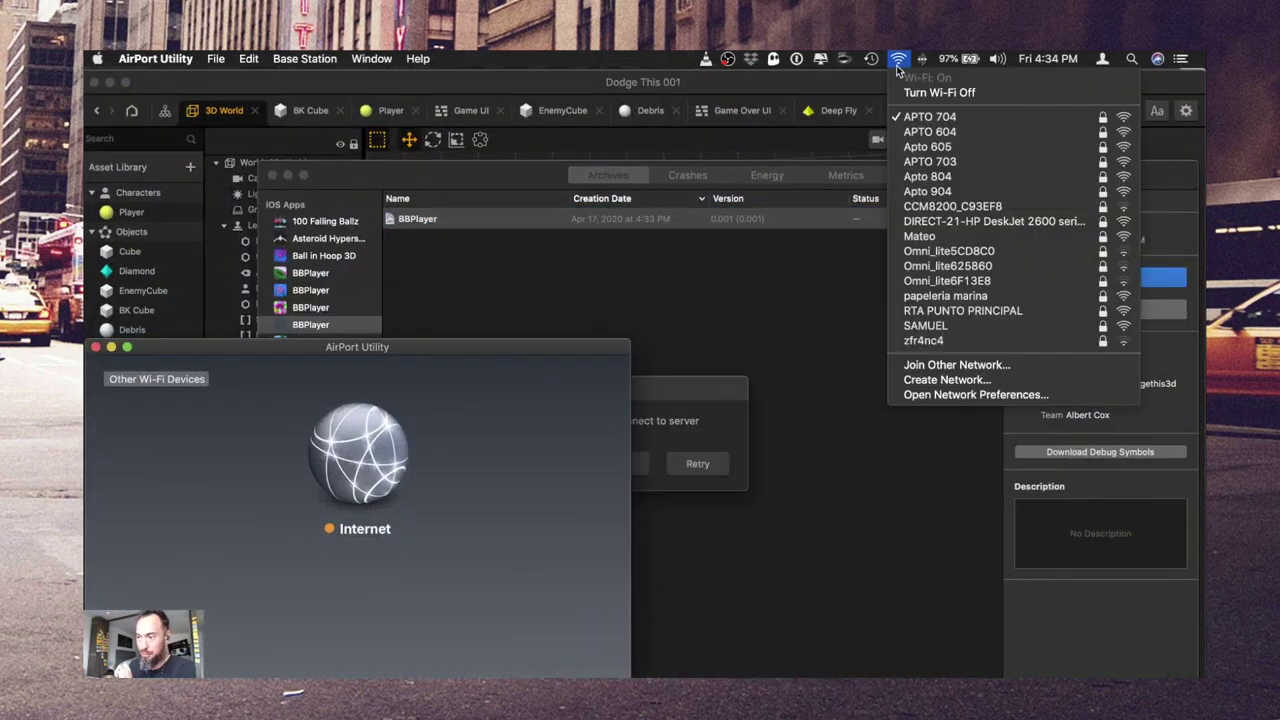
click(899, 60)
click(898, 62)
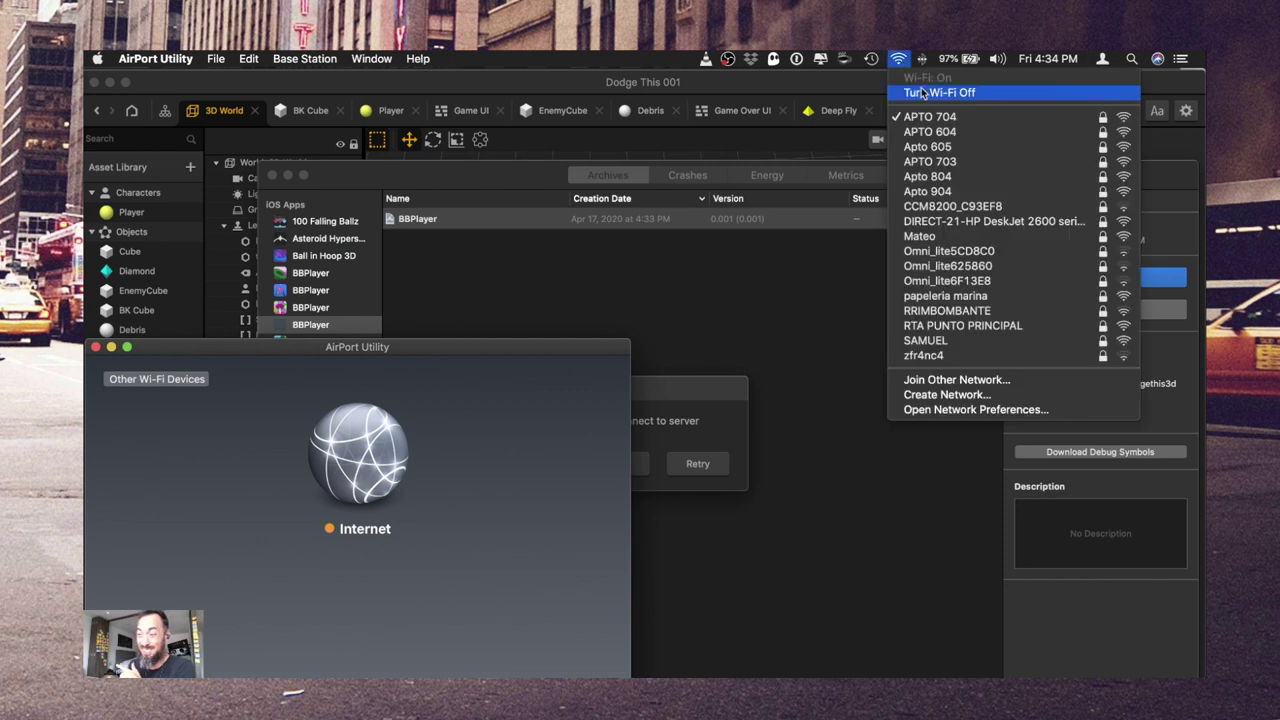
click(926, 93)
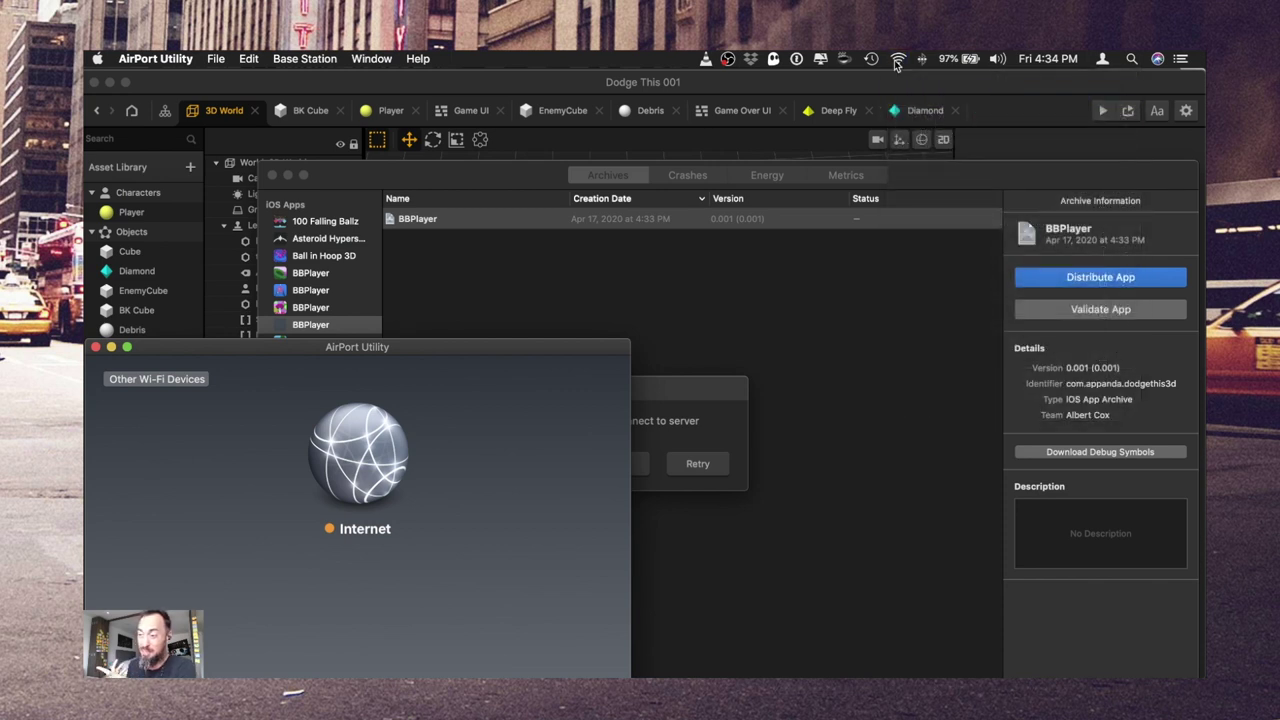
click(898, 61)
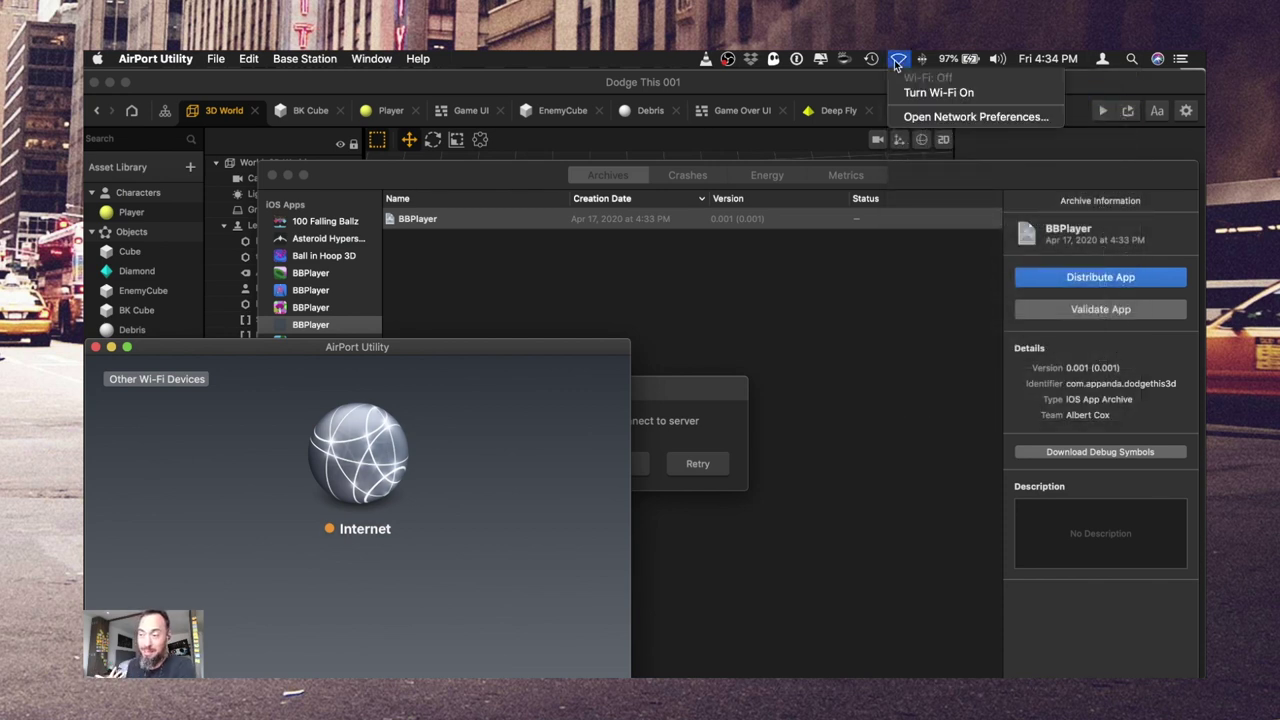
click(941, 92)
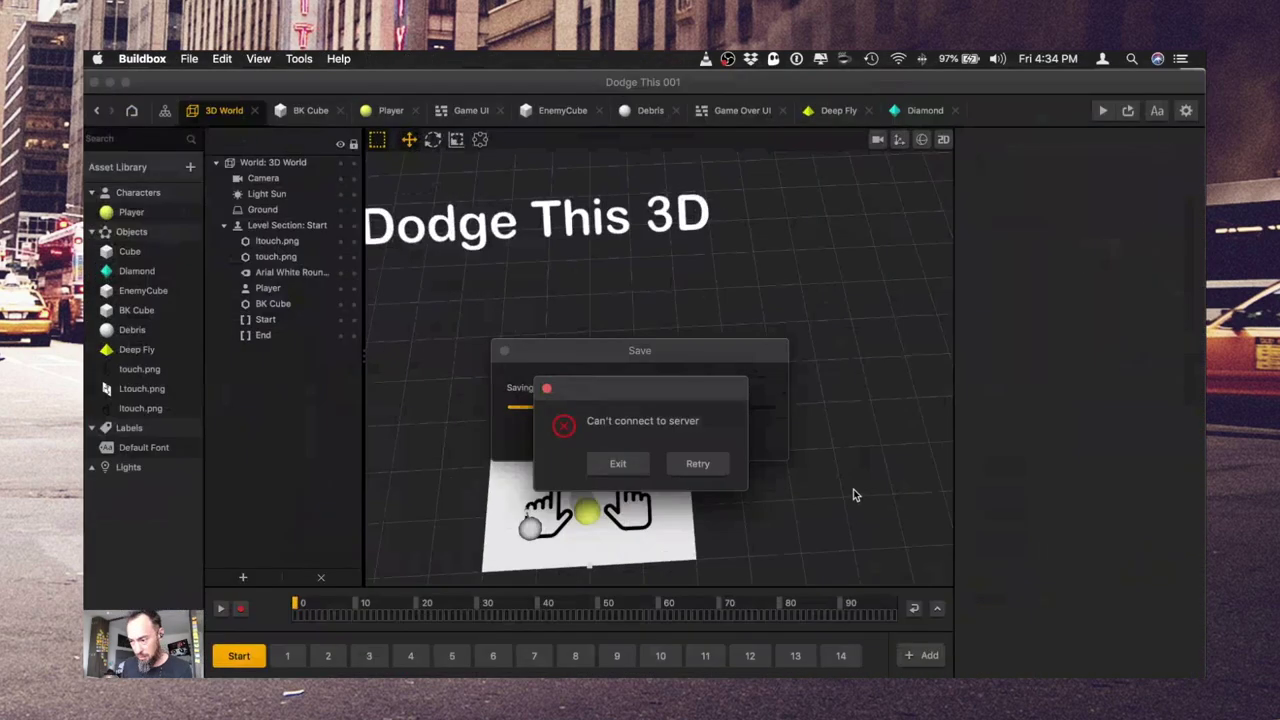
click(697, 465)
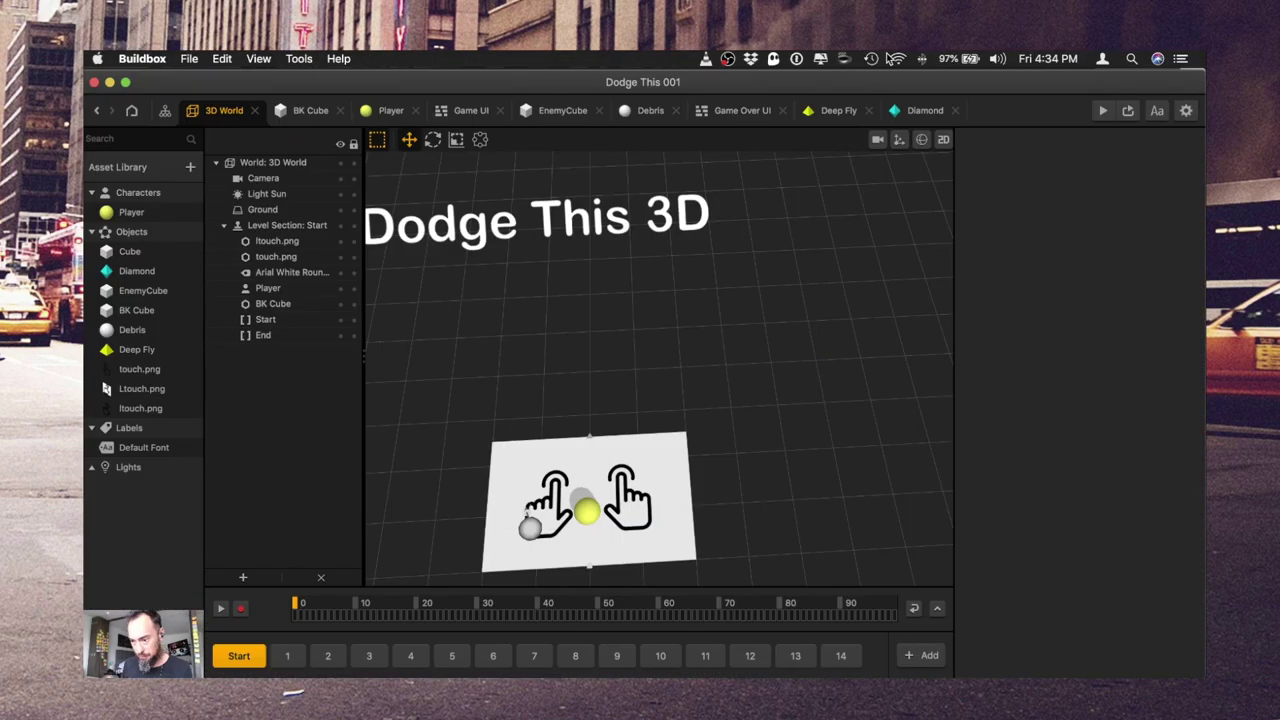
- Distribute the BBPlayer archive from Xcode through App Store Connect and upload it
key(ctrl+Up)
click(1123, 280)
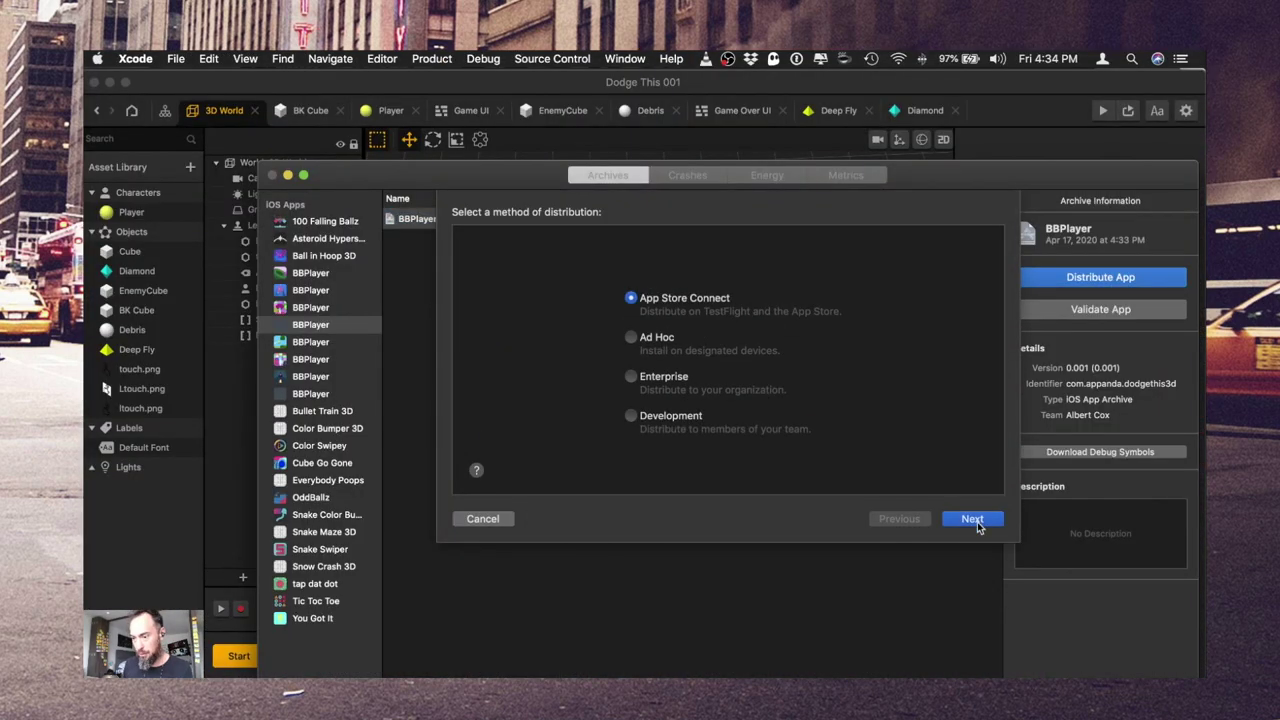
click(975, 520)
click(978, 521)
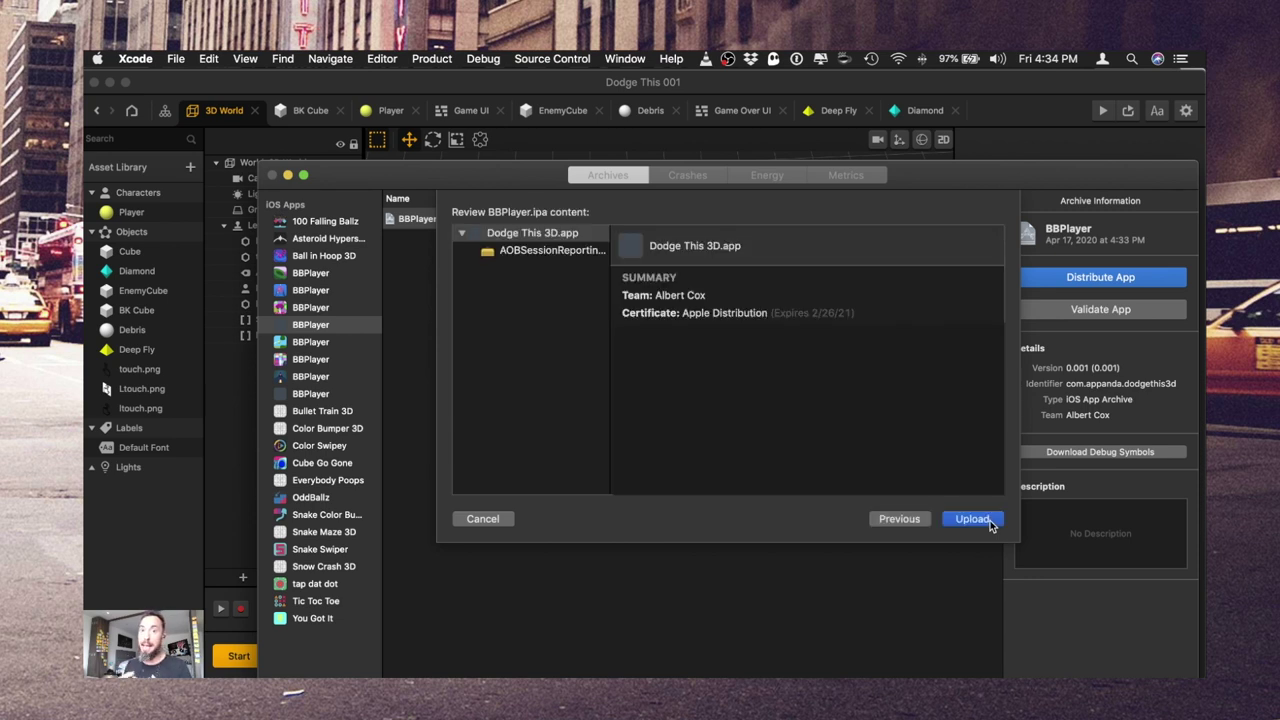
click(972, 518)
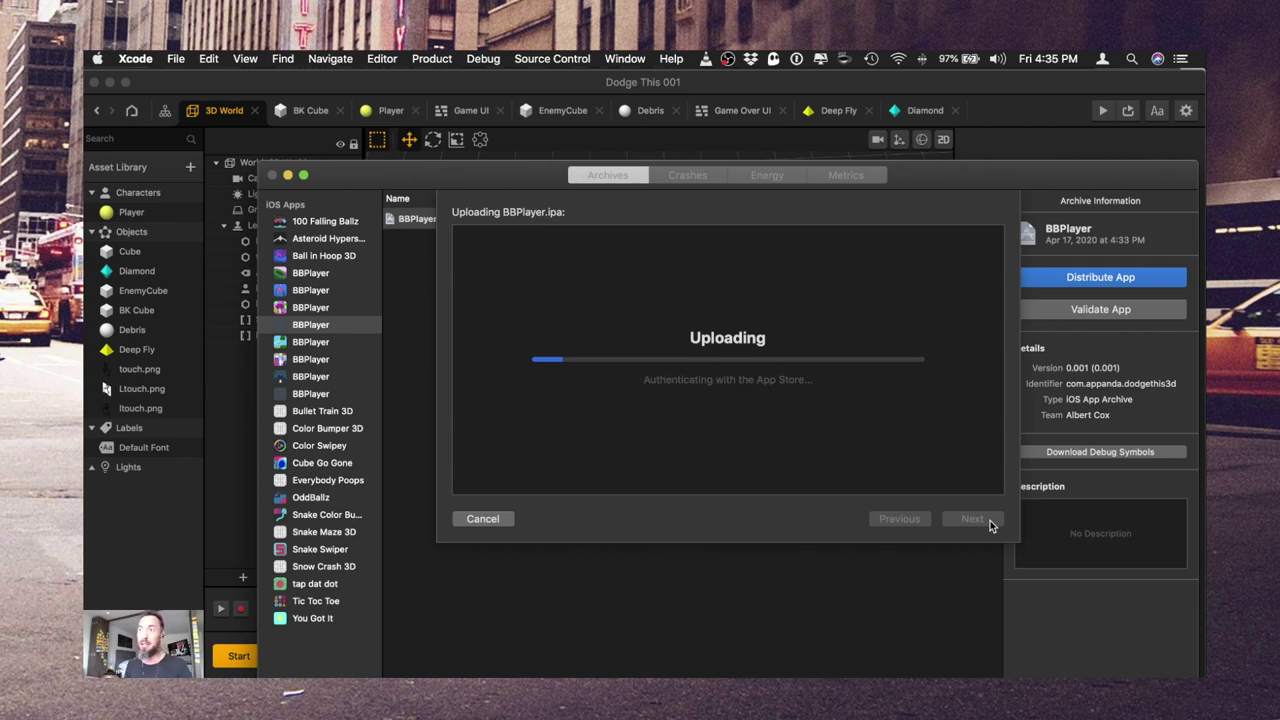
- Switch to App Store Connect in Chrome and review the fields of the iOS App 1.0 version page
key(ctrl+Up)
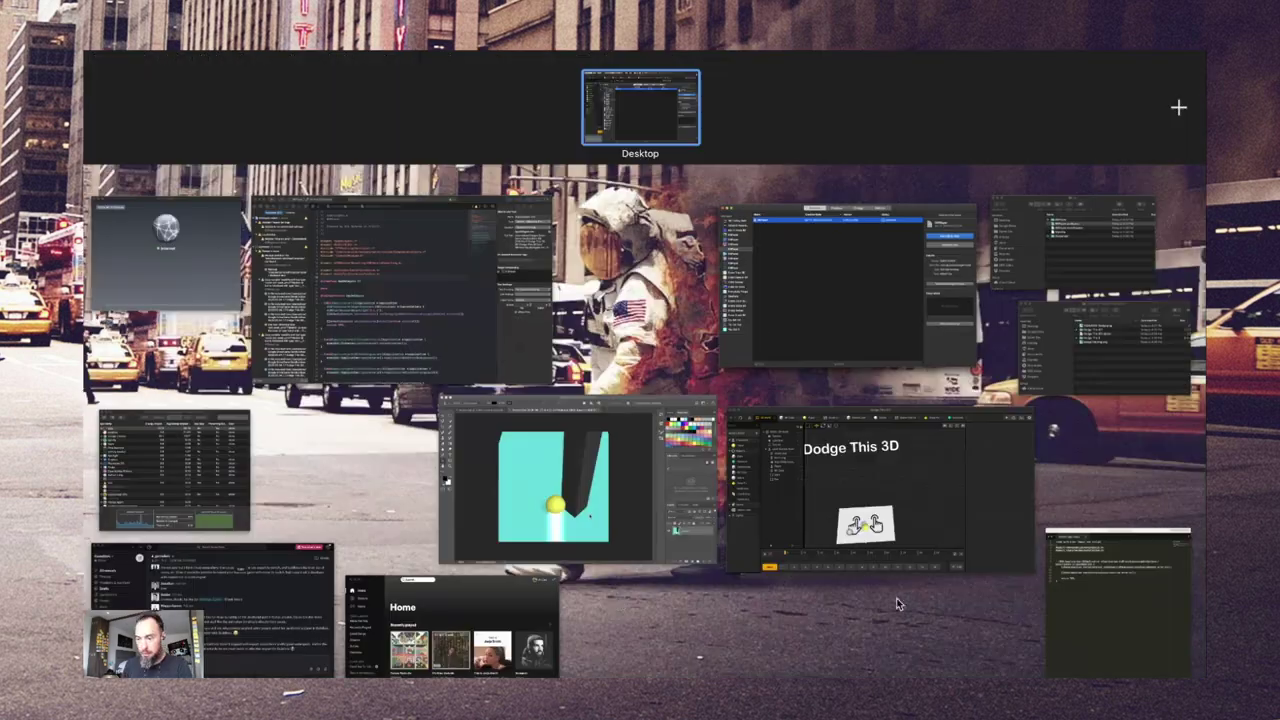
click(880, 490)
key(ctrl+Up)
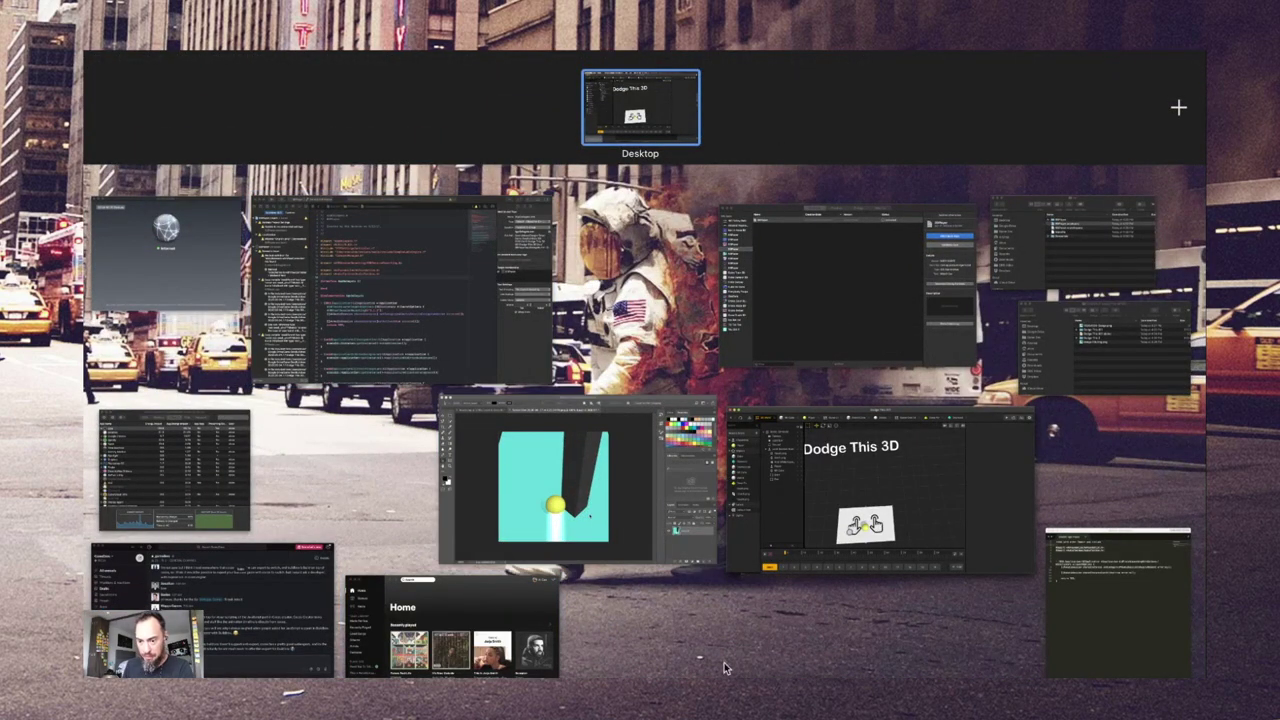
click(1040, 663)
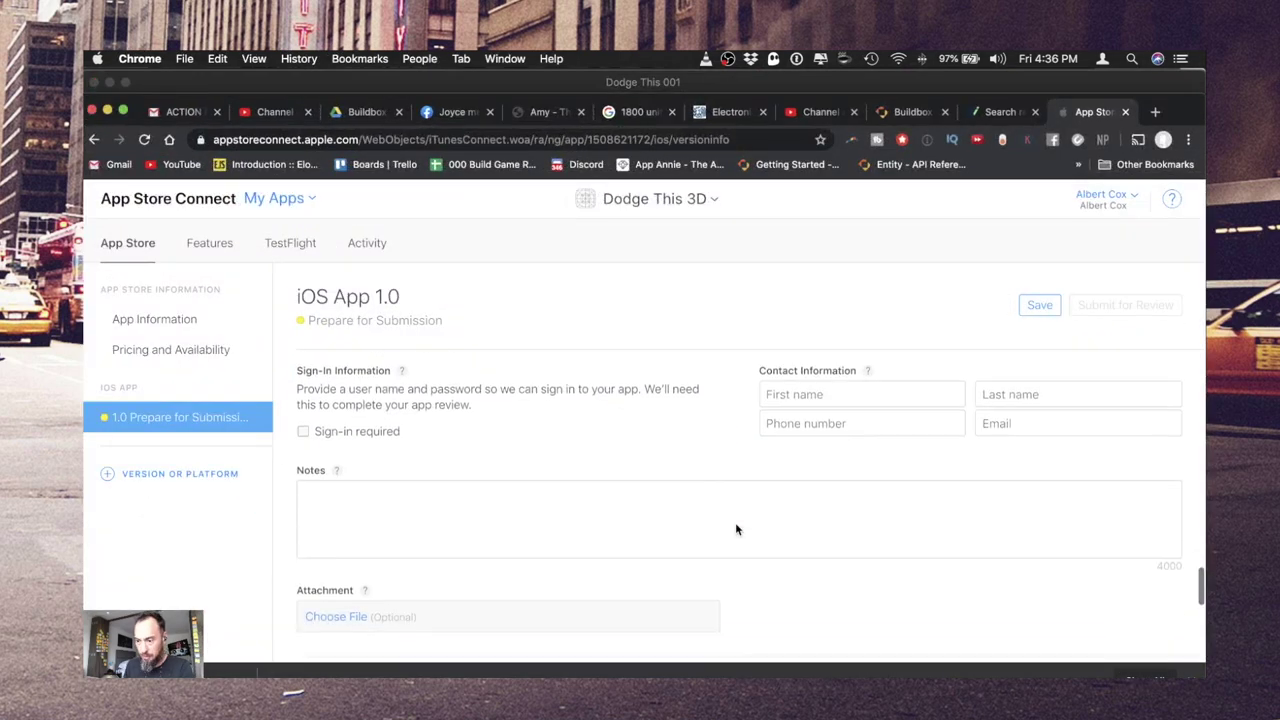
scroll(736, 526, down, 3)
scroll(736, 527, up, 10)
scroll(733, 528, down, 3)
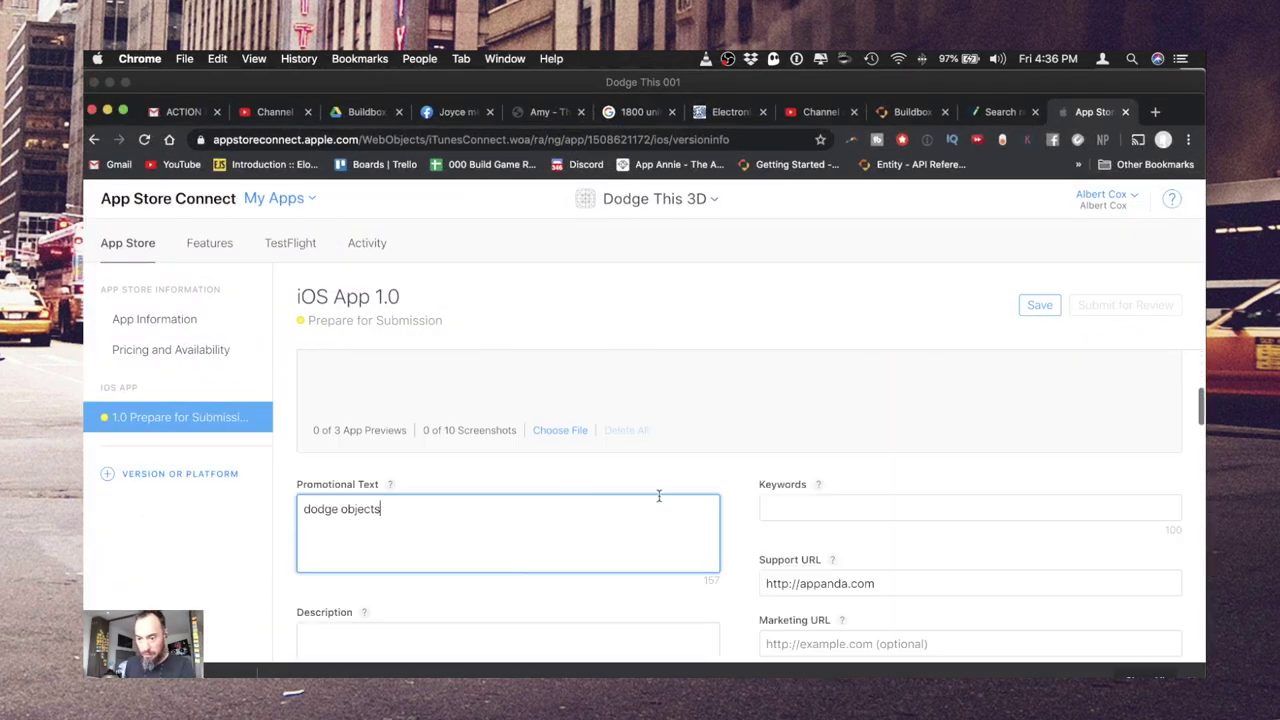
scroll(659, 494, up, 4)
scroll(670, 494, down, 3)
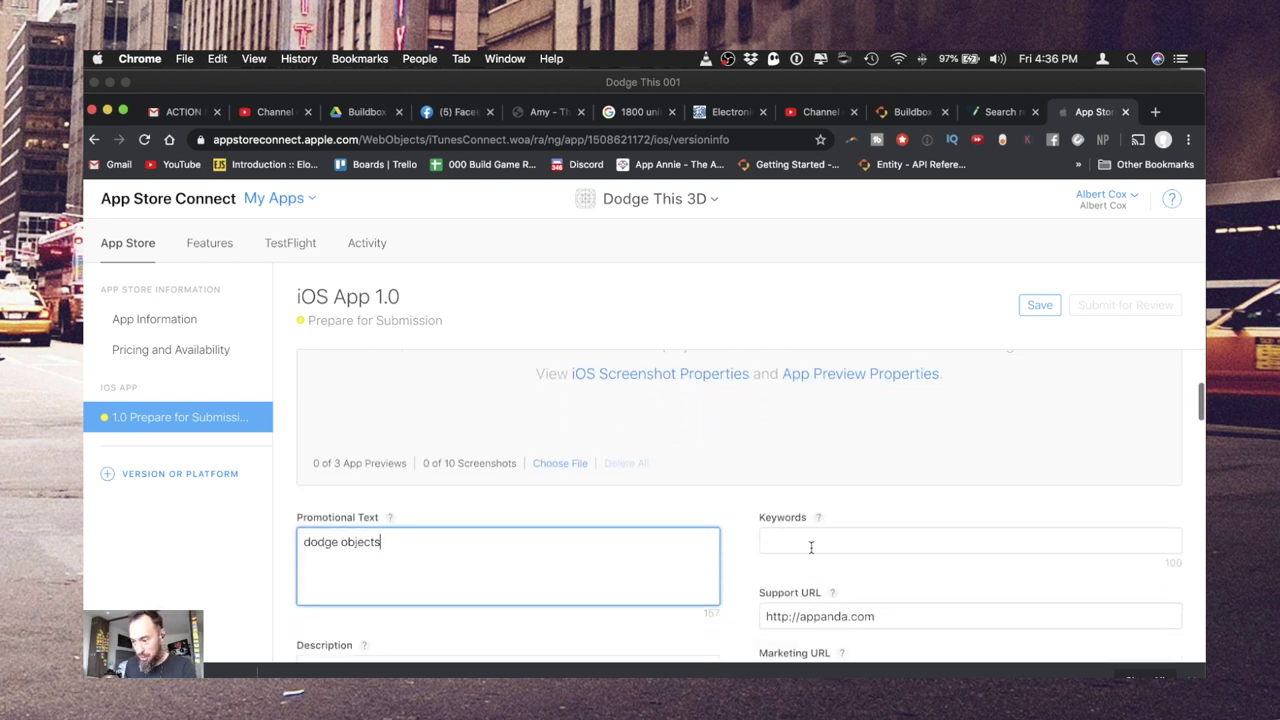
scroll(760, 545, down, 10)
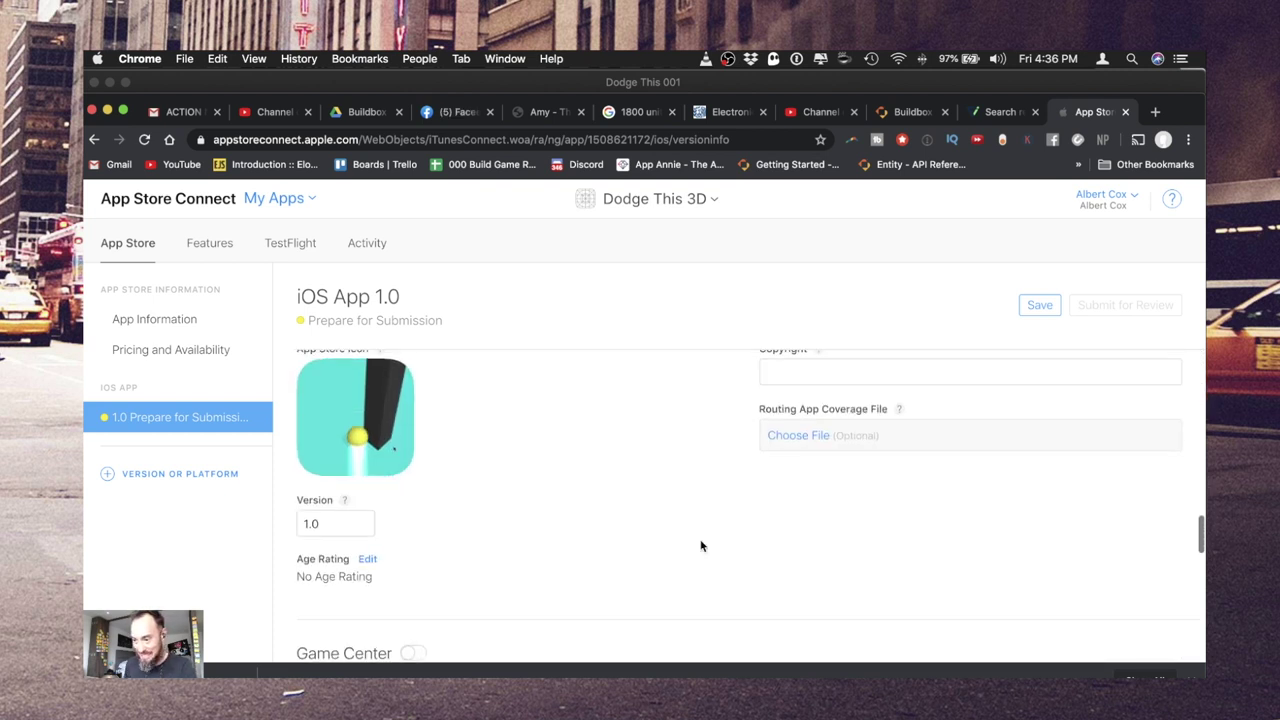
scroll(754, 474, up, 2)
scroll(362, 466, down, 3)
- Set every age rating content description to None, answer No to the remaining questions, and save the iOS App 1.0 version
click(367, 451)
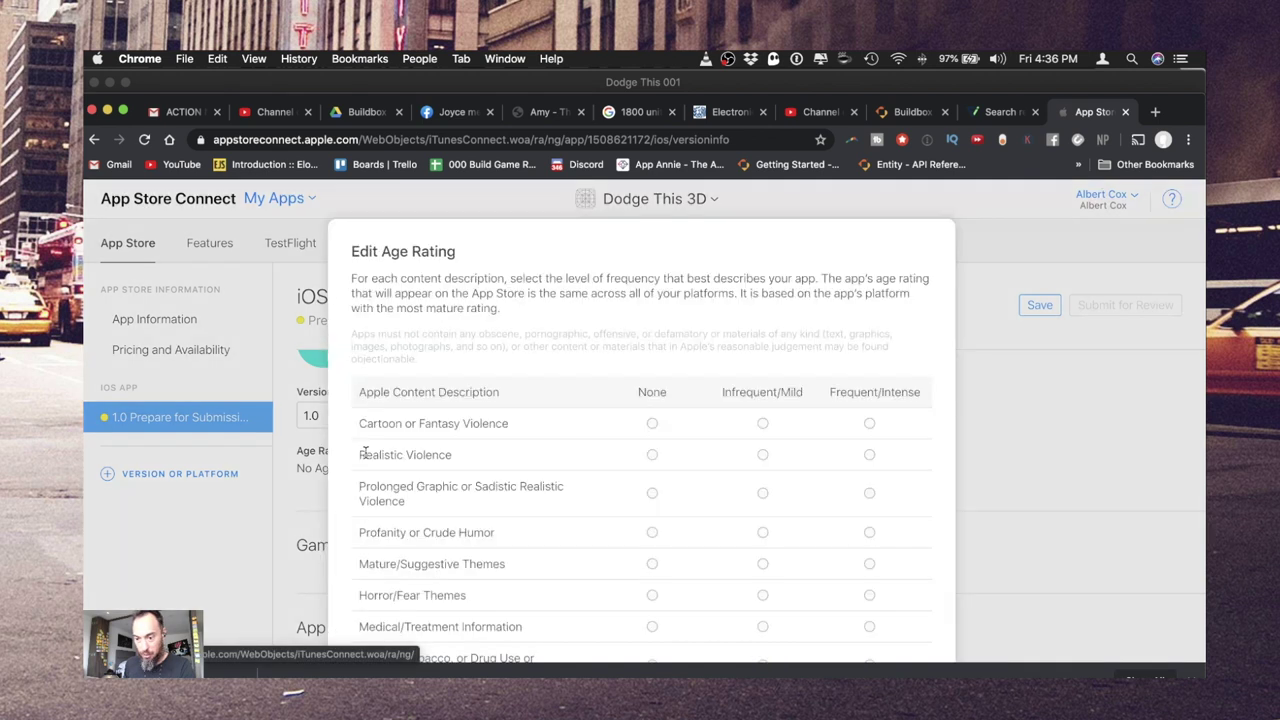
click(652, 423)
click(652, 455)
click(652, 494)
scroll(655, 500, down, 3)
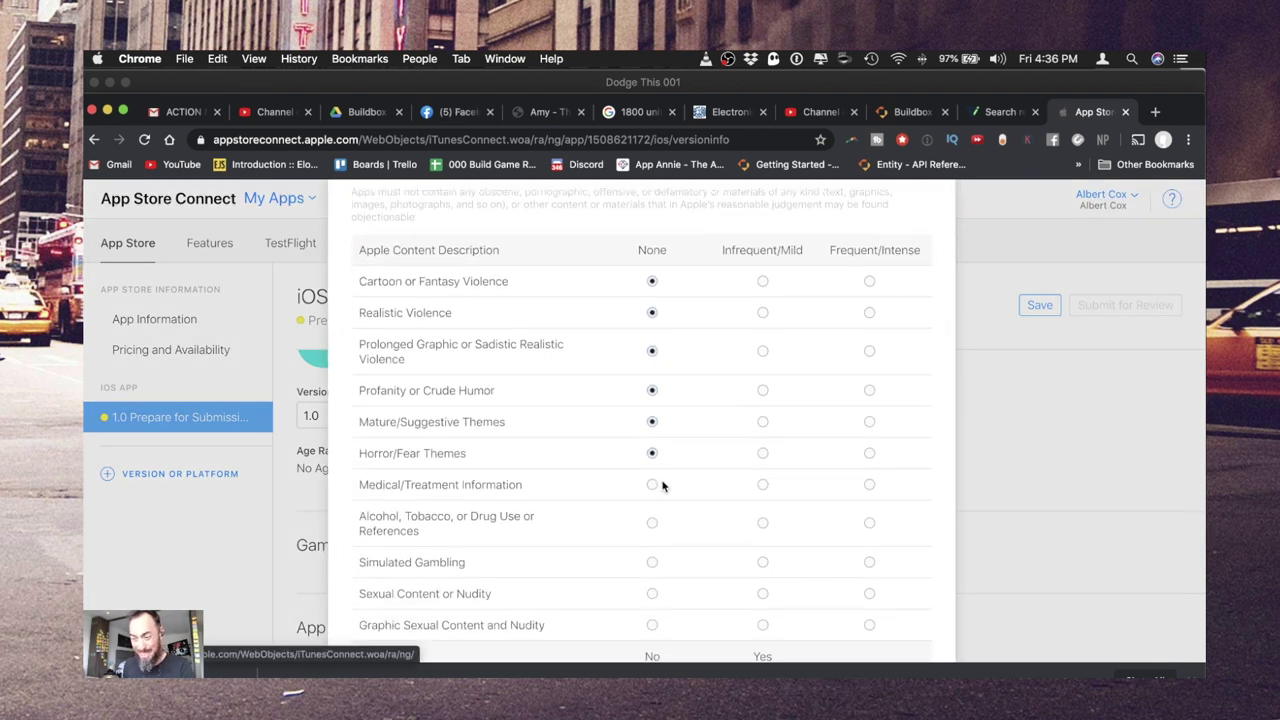
click(654, 485)
click(652, 594)
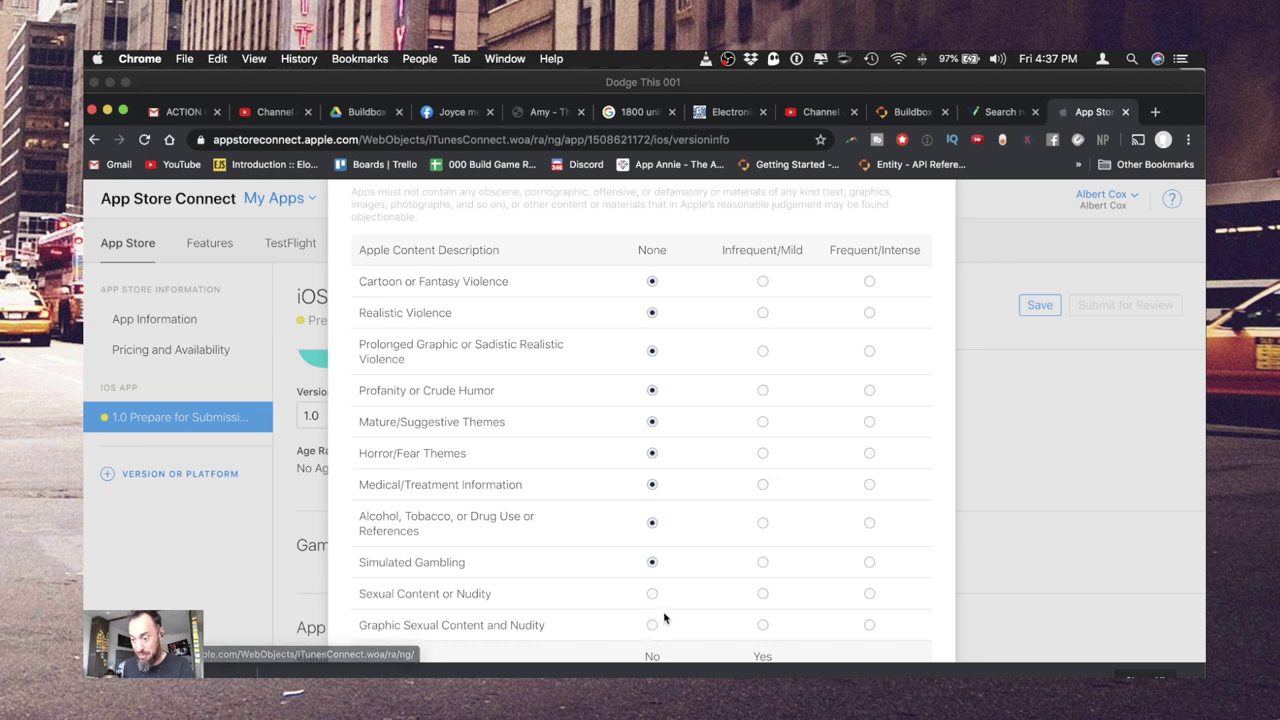
click(652, 625)
scroll(652, 625, down, 3)
click(652, 506)
click(652, 537)
click(920, 600)
click(1037, 304)
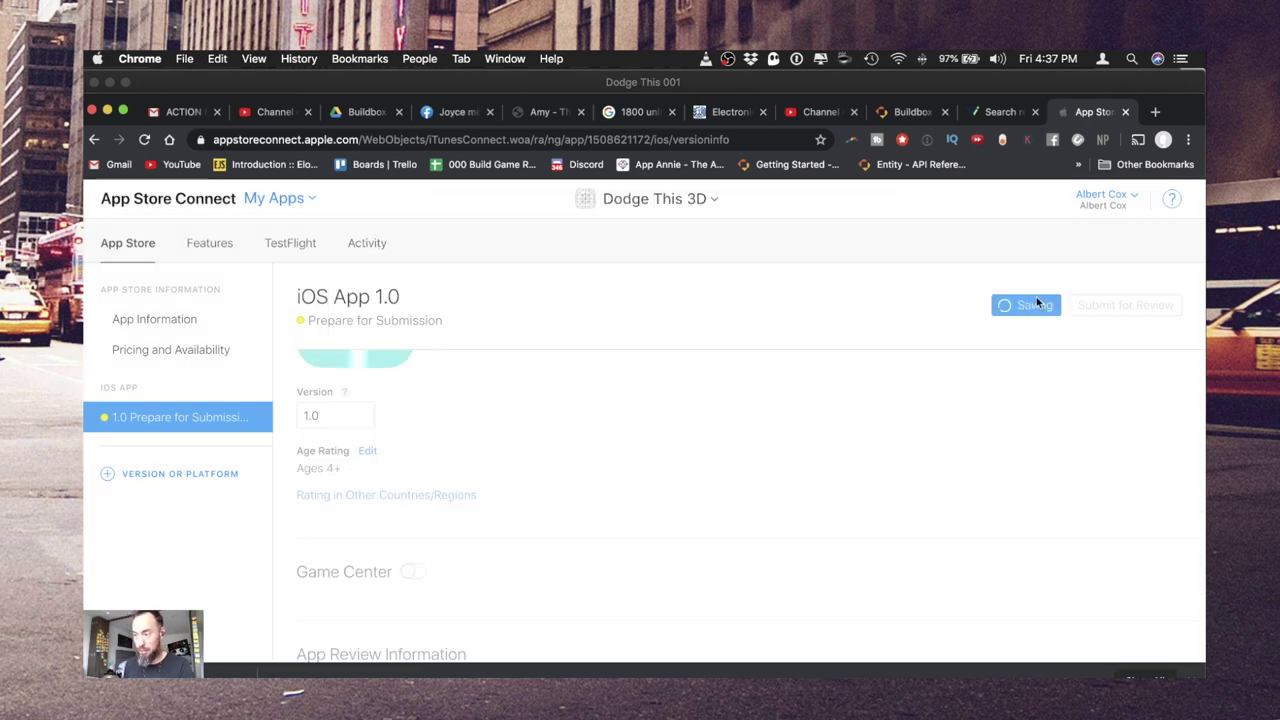
- Open the Pricing and Availability page and bring up the price choices for Dodge This 3D
click(171, 349)
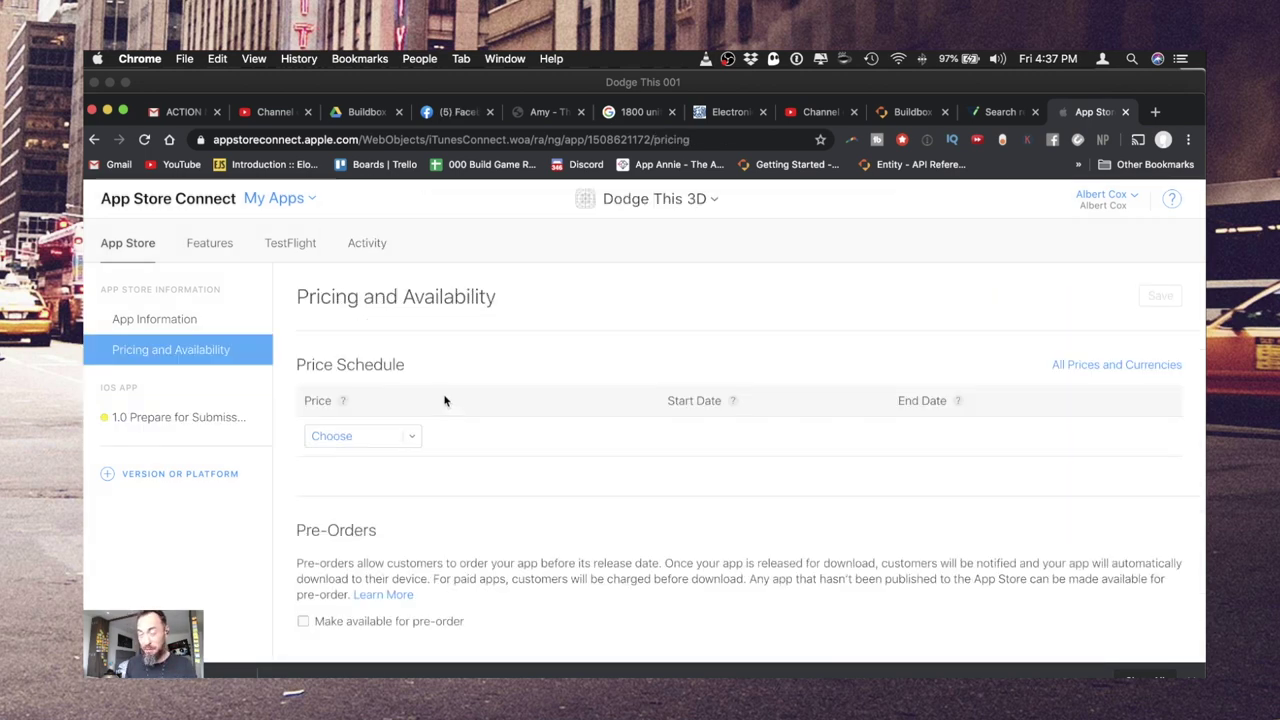
click(410, 436)
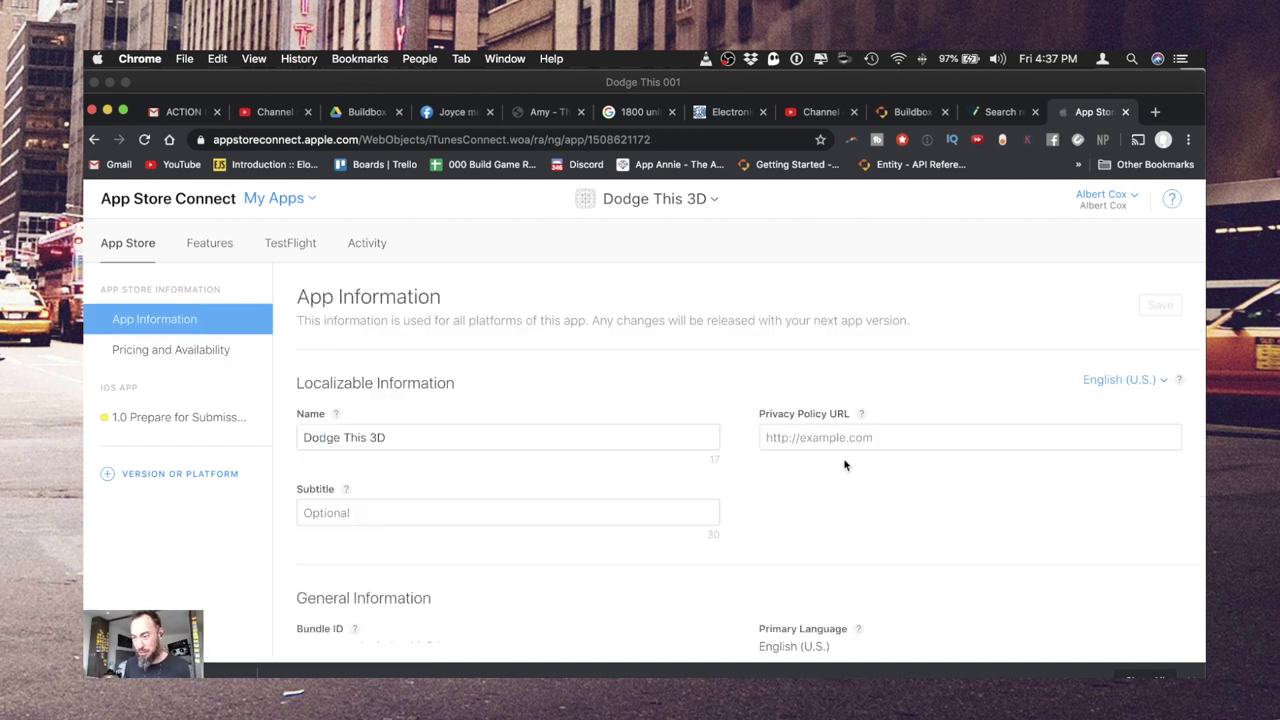
- Enter the privacy policy URL in the App Information of Dodge This 3D
click(849, 440)
text(http://)
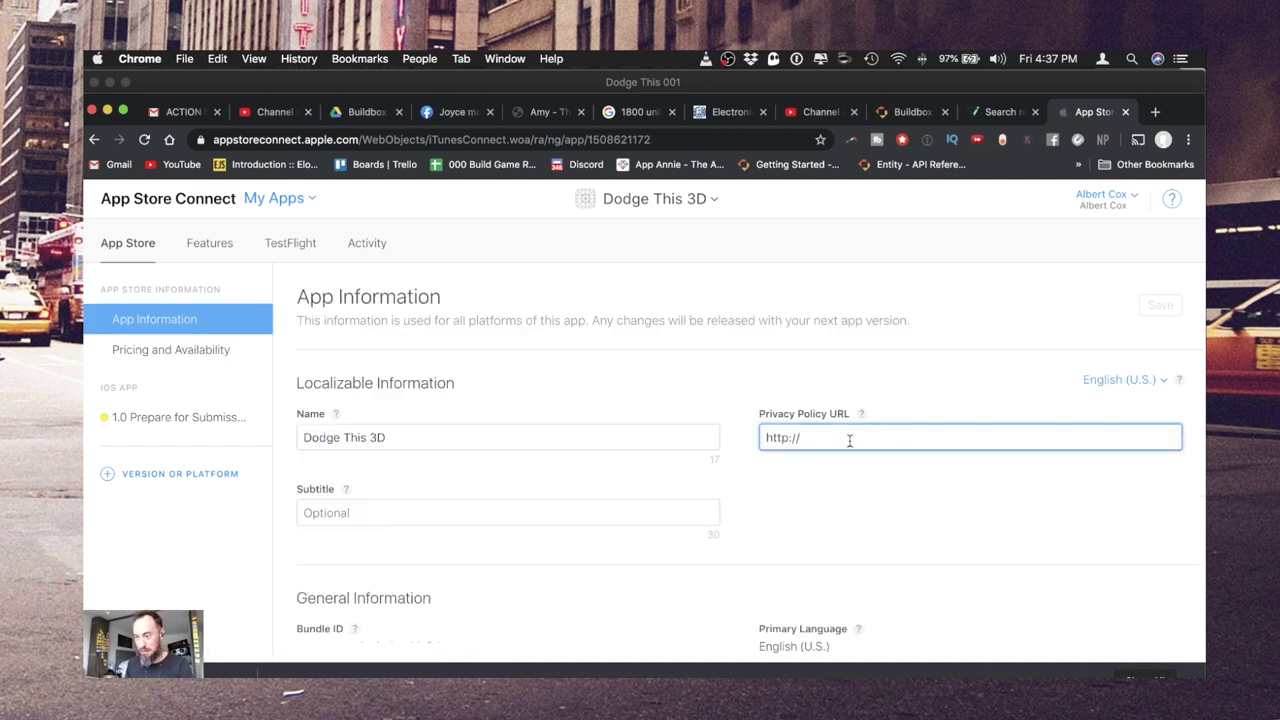
text(apa)
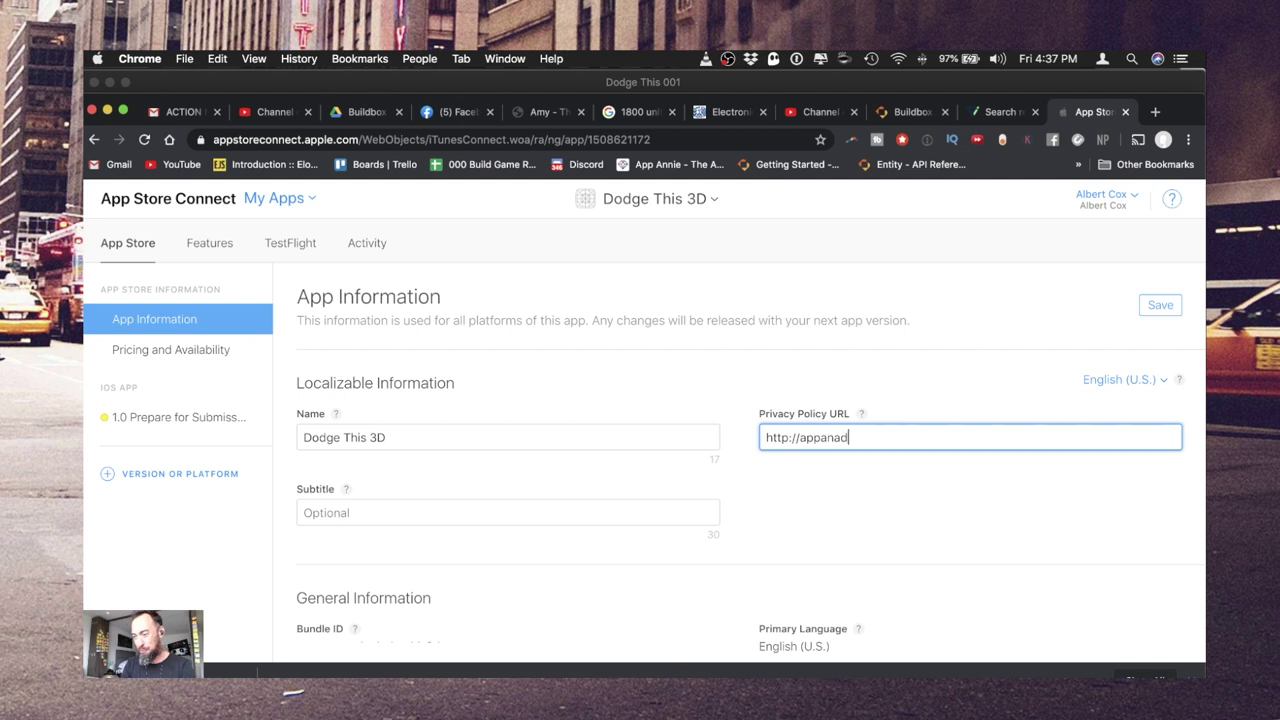
- Set the app's primary category to Games, choose its first subcategory, and save the App Information
click(818, 510)
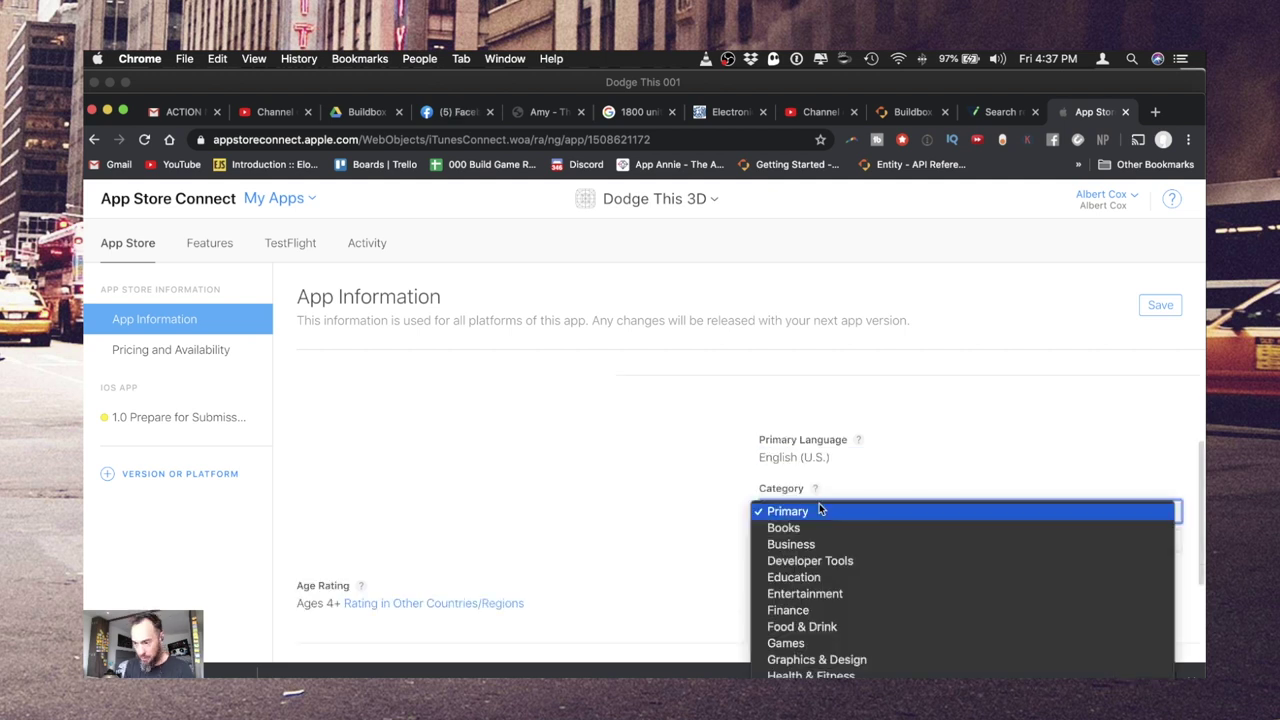
click(829, 643)
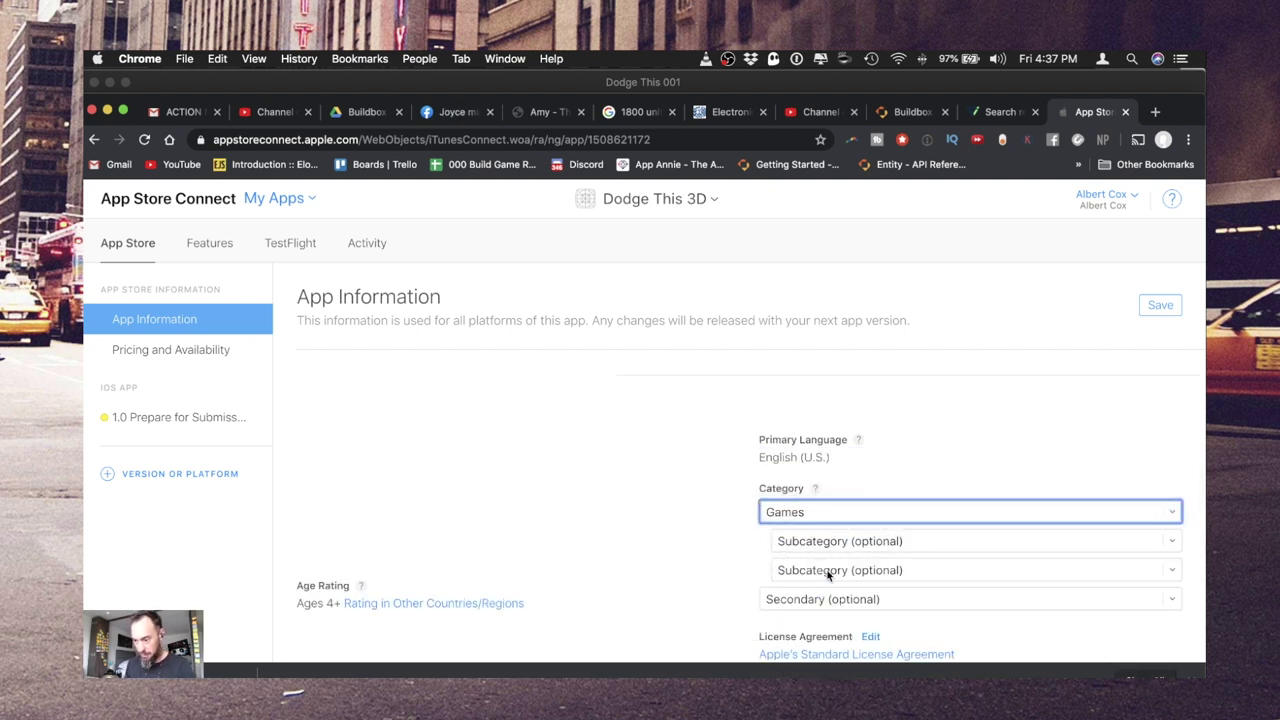
click(832, 544)
click(830, 640)
scroll(830, 560, down, 4)
click(1159, 305)
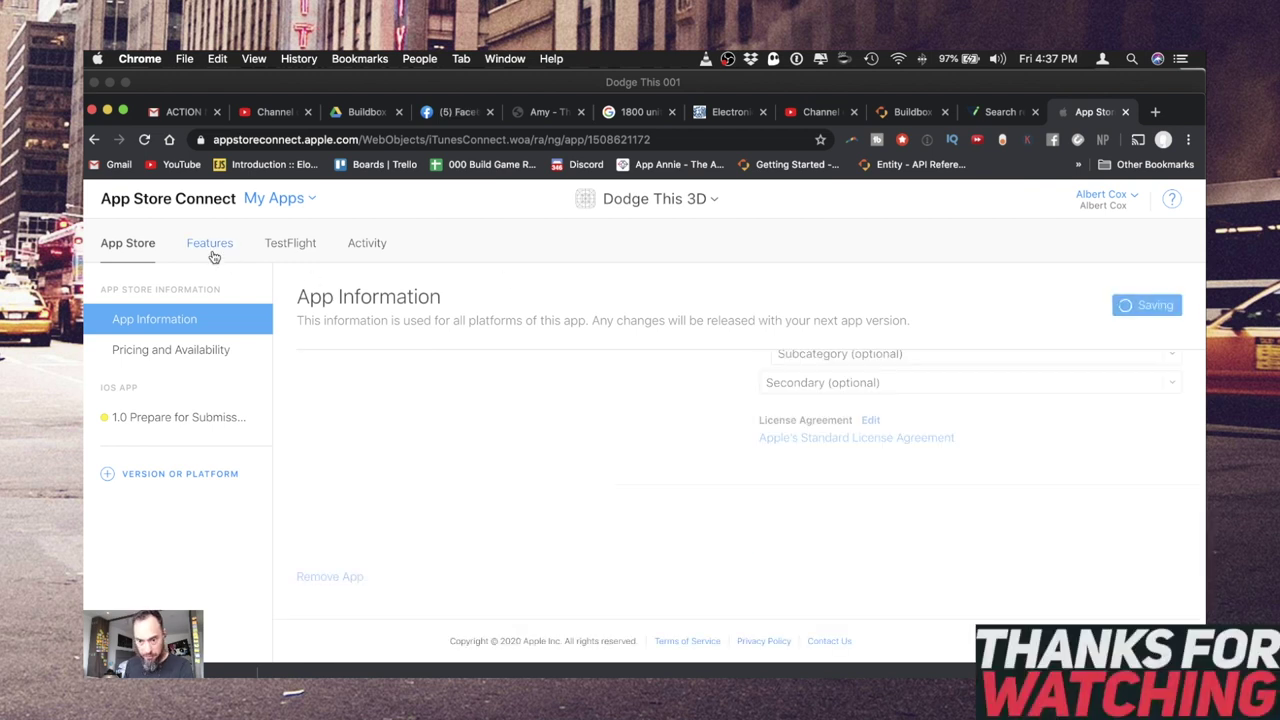
- Open TestFlight for Dodge This 3D and select testers from the App Store Connect users list
click(277, 245)
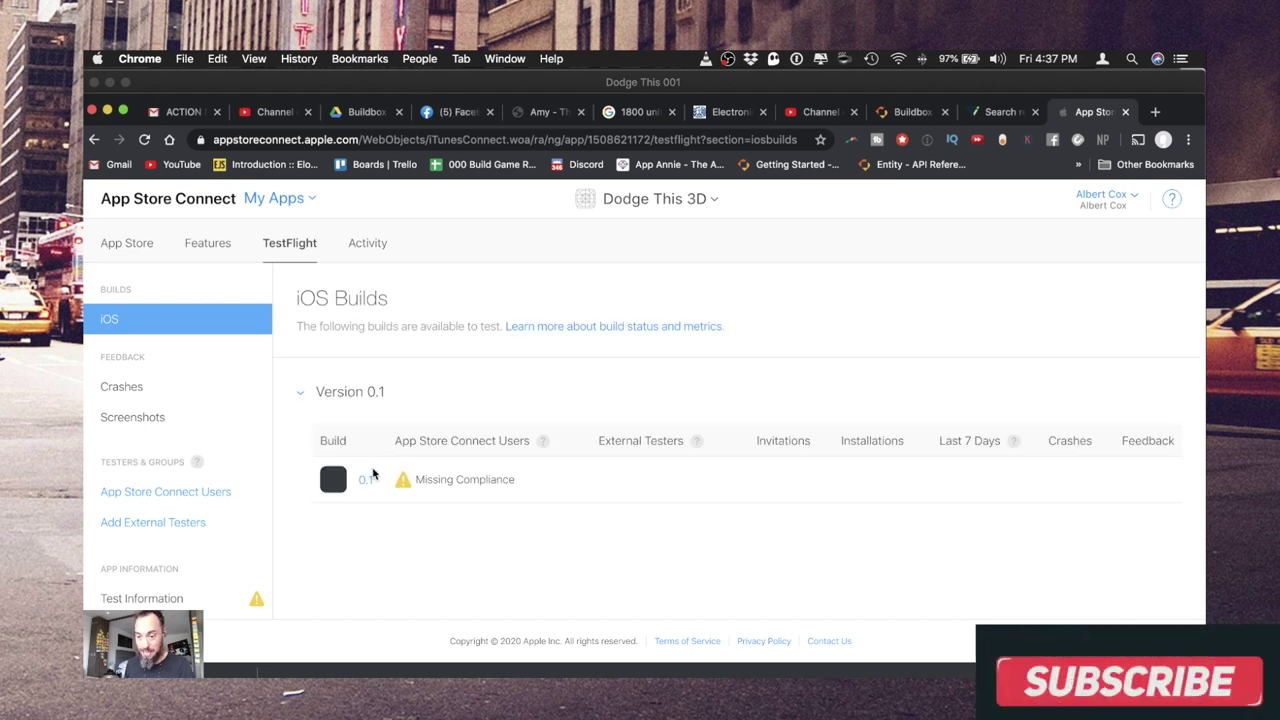
click(206, 491)
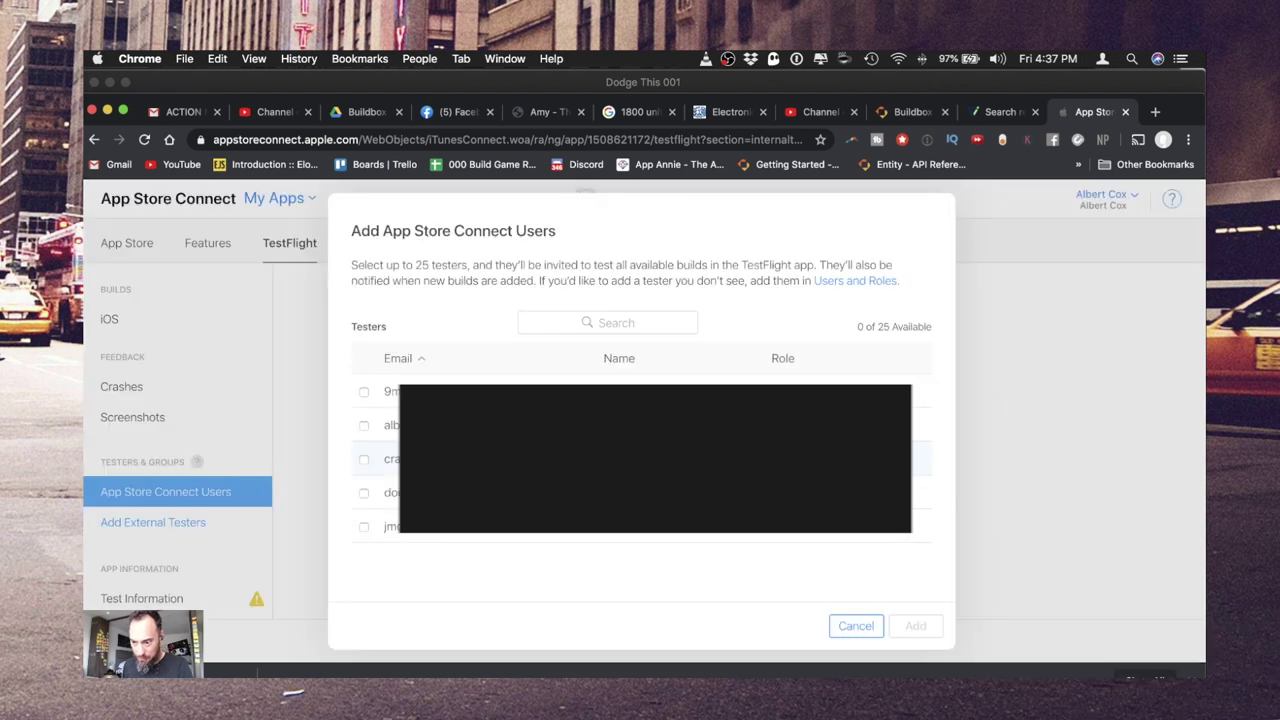
click(364, 425)
click(364, 459)
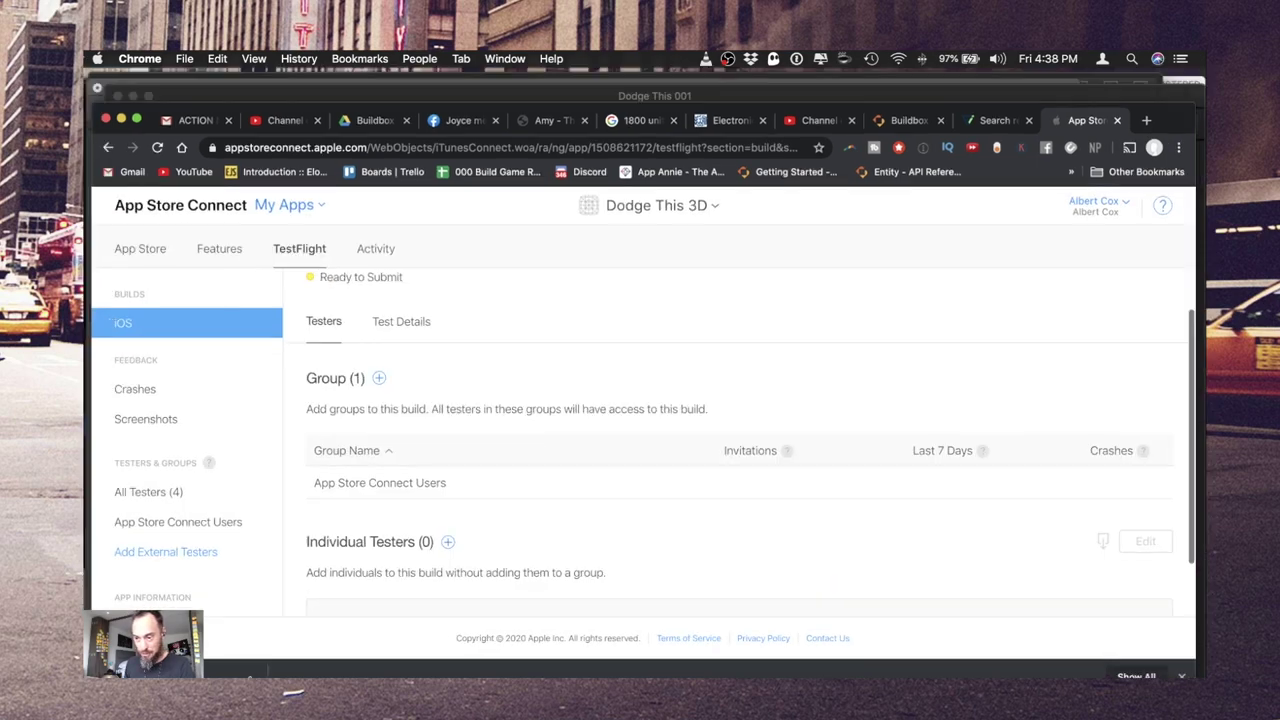
- Switch to Buildbox, check the general project settings of Dodge This 001, and close the settings and font windows
key(ctrl+Up)
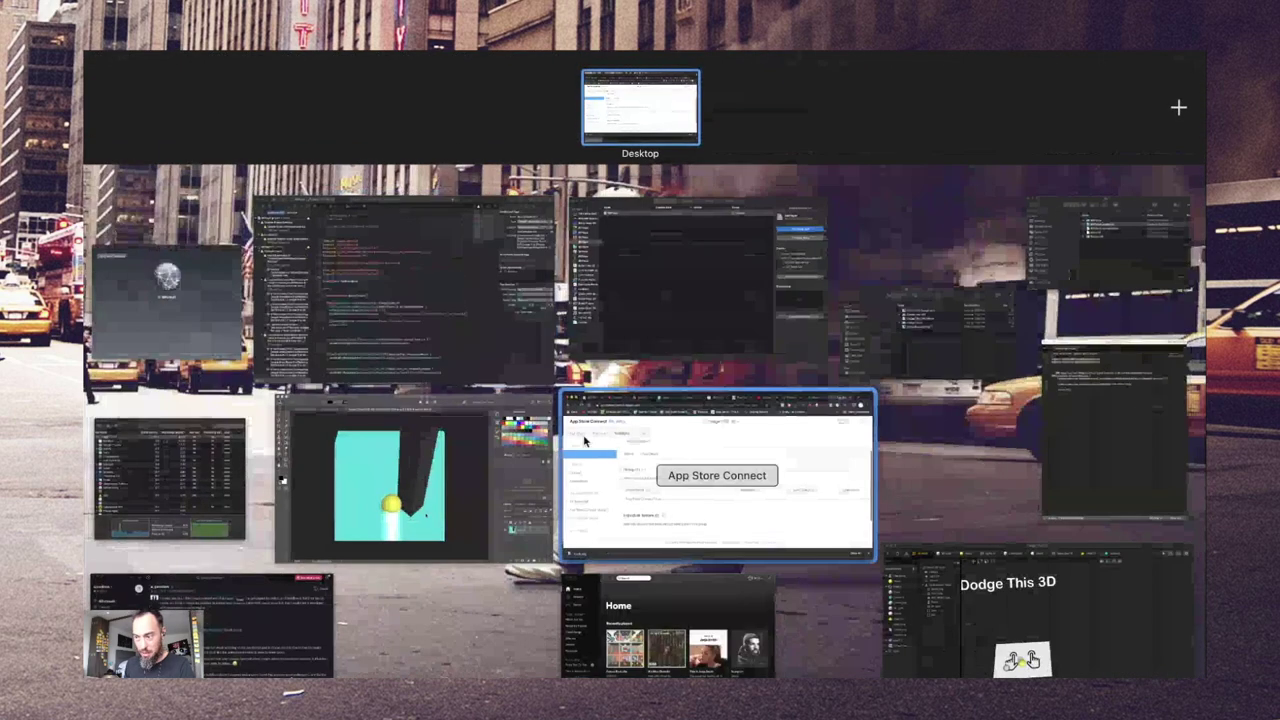
click(709, 294)
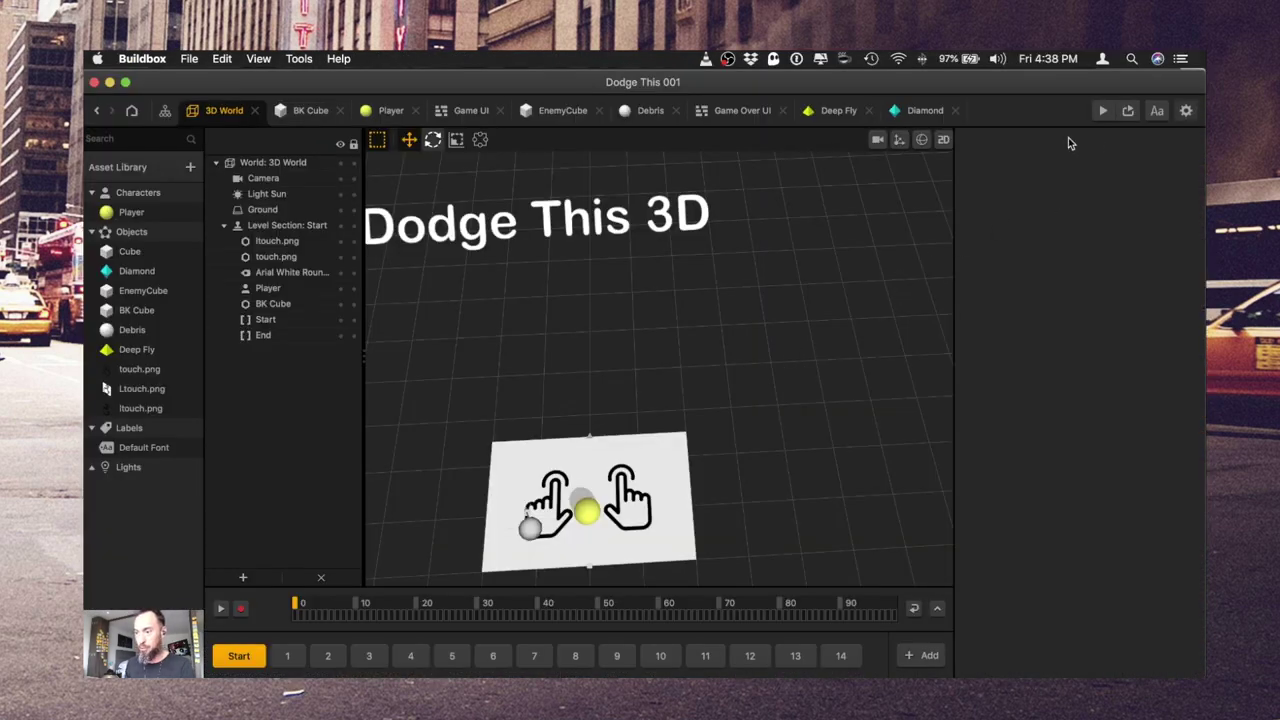
click(165, 110)
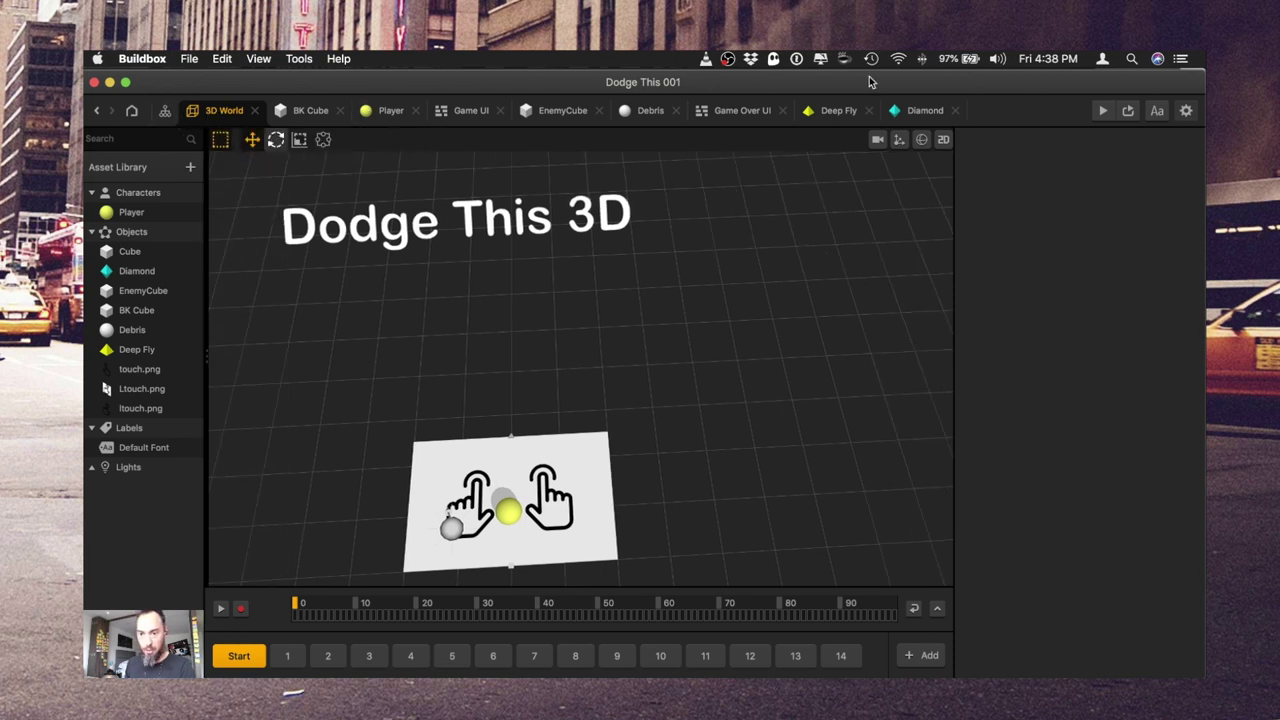
click(1186, 110)
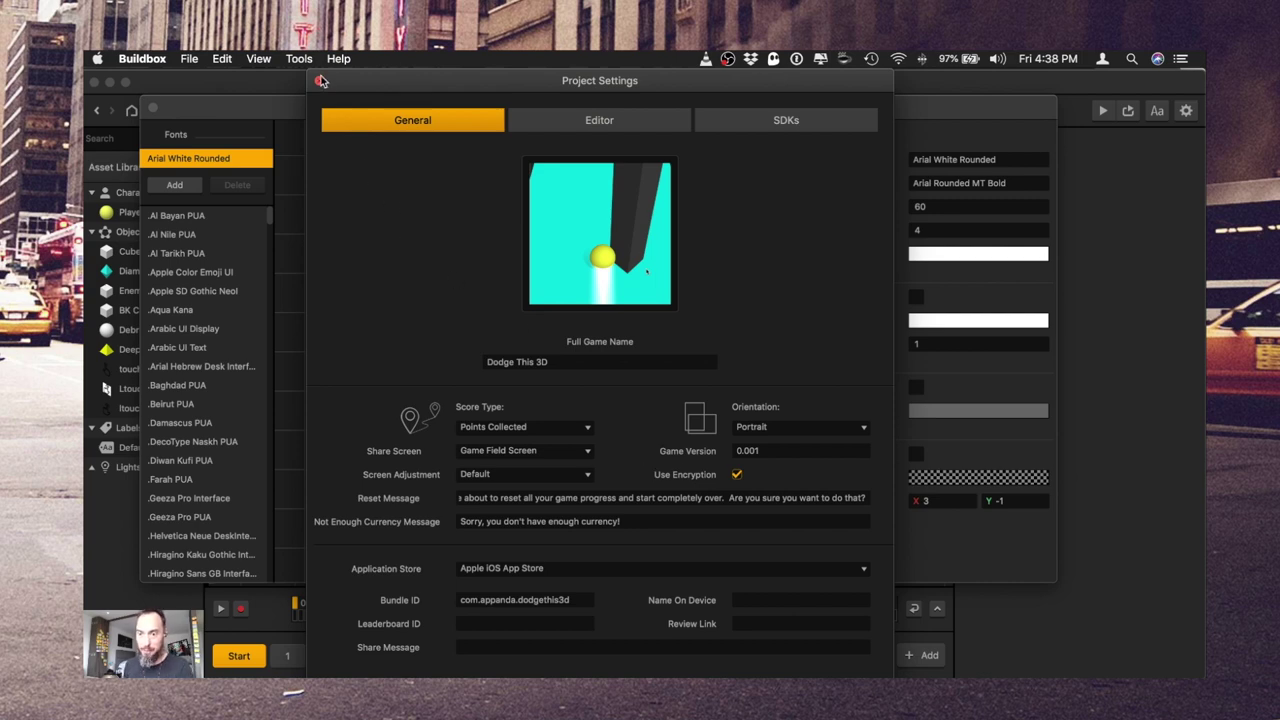
click(320, 80)
click(153, 108)
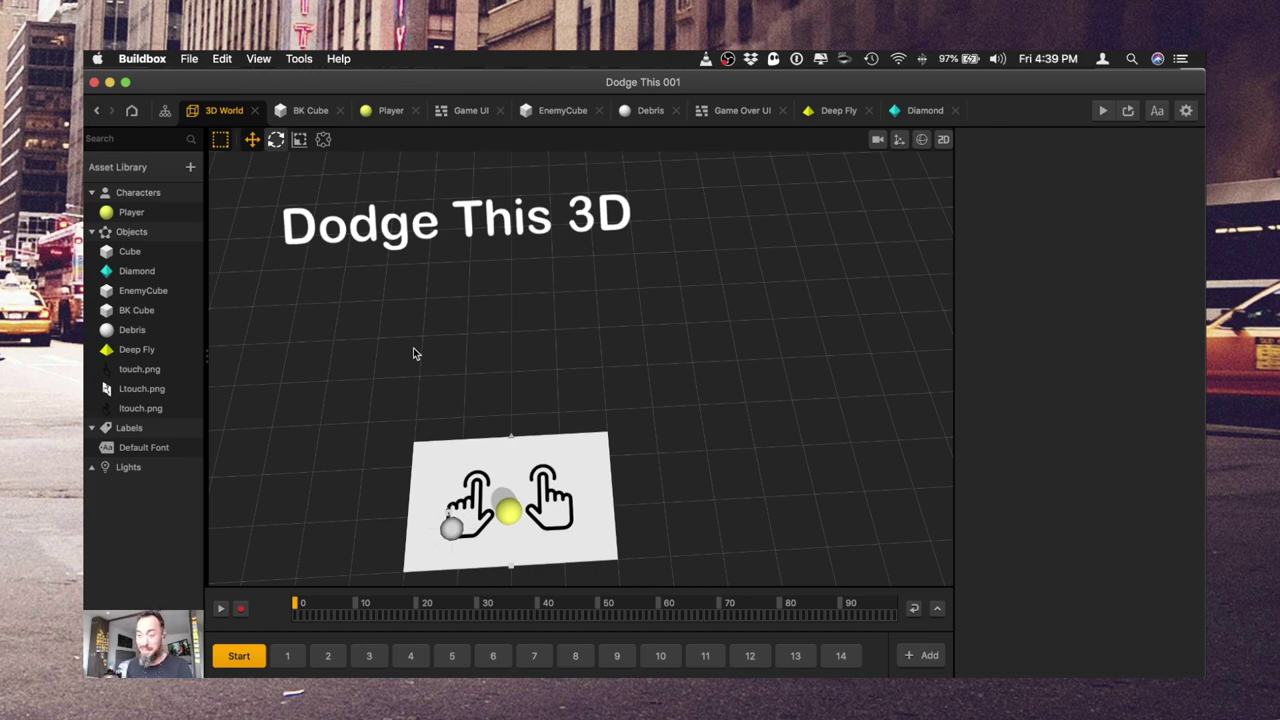
- Return to App Store Connect in Chrome and view the list of all TestFlight testers
key(ctrl+Up)
click(714, 506)
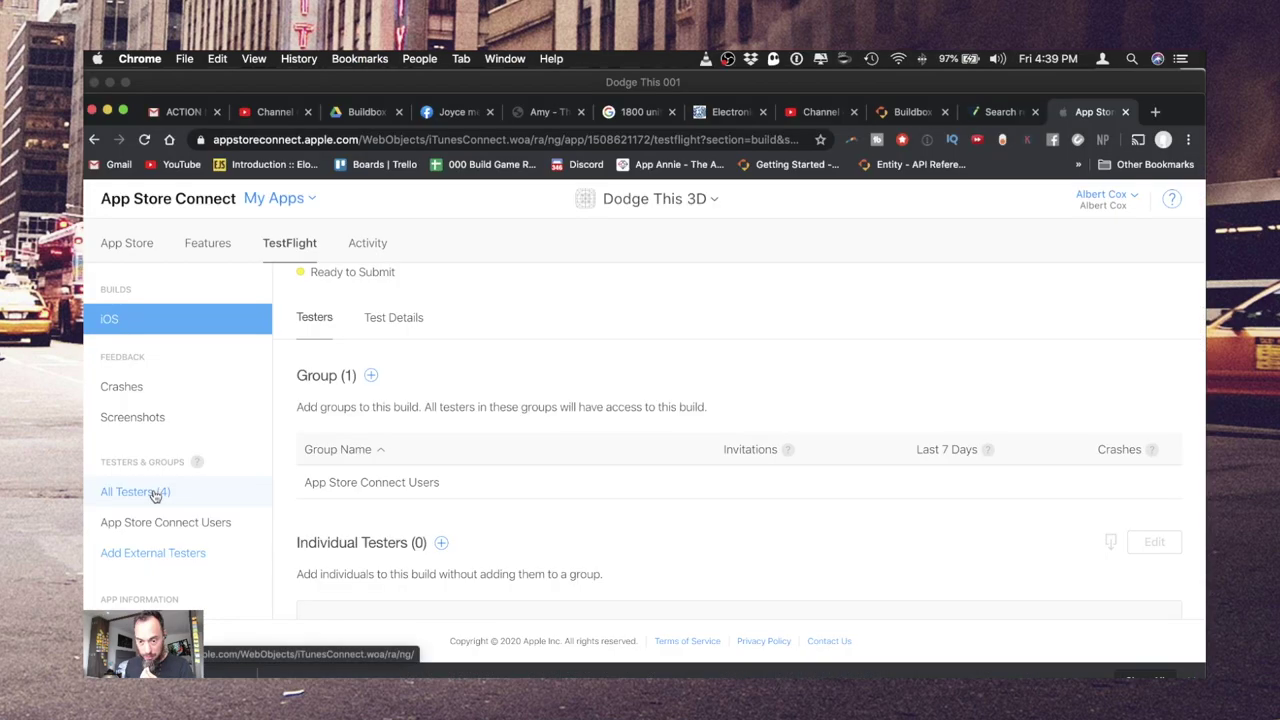
click(155, 493)
scroll(740, 430, down, 1)
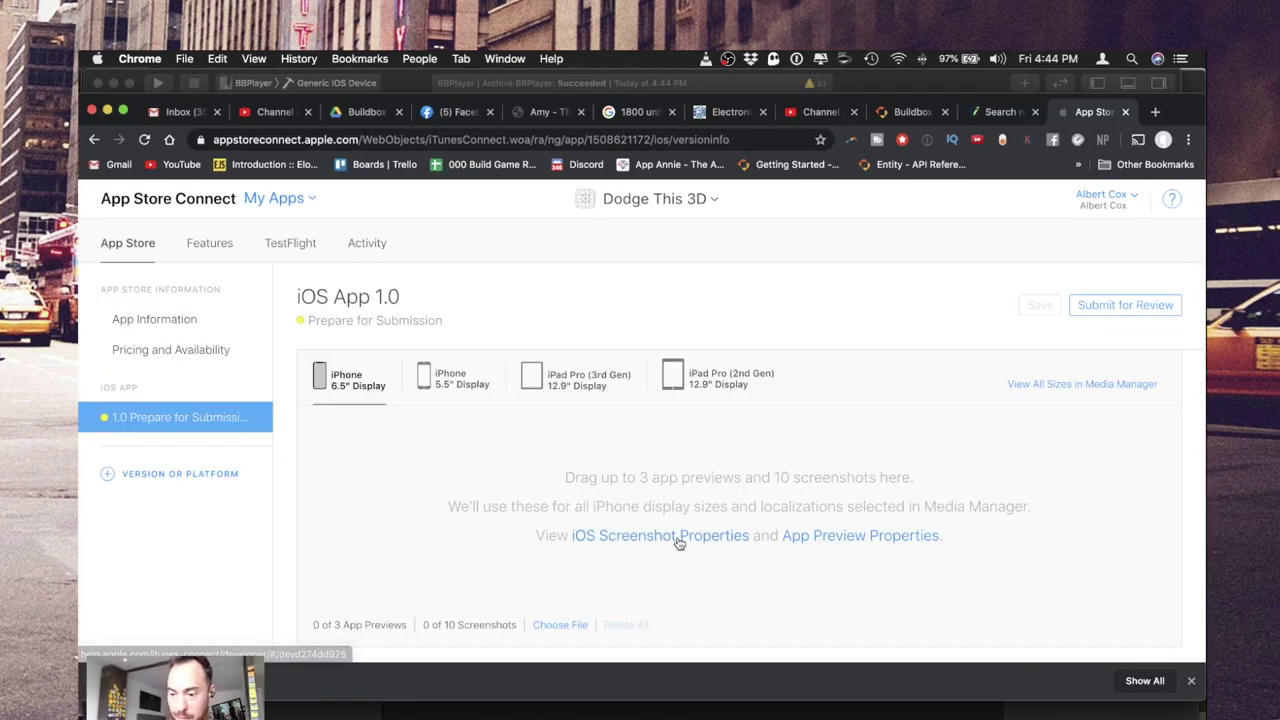
- Look up the portrait screenshot sizes for the 6.5-inch iPhone and 12.9-inch iPad Pro in the iOS screenshot specifications
click(677, 537)
click(1094, 112)
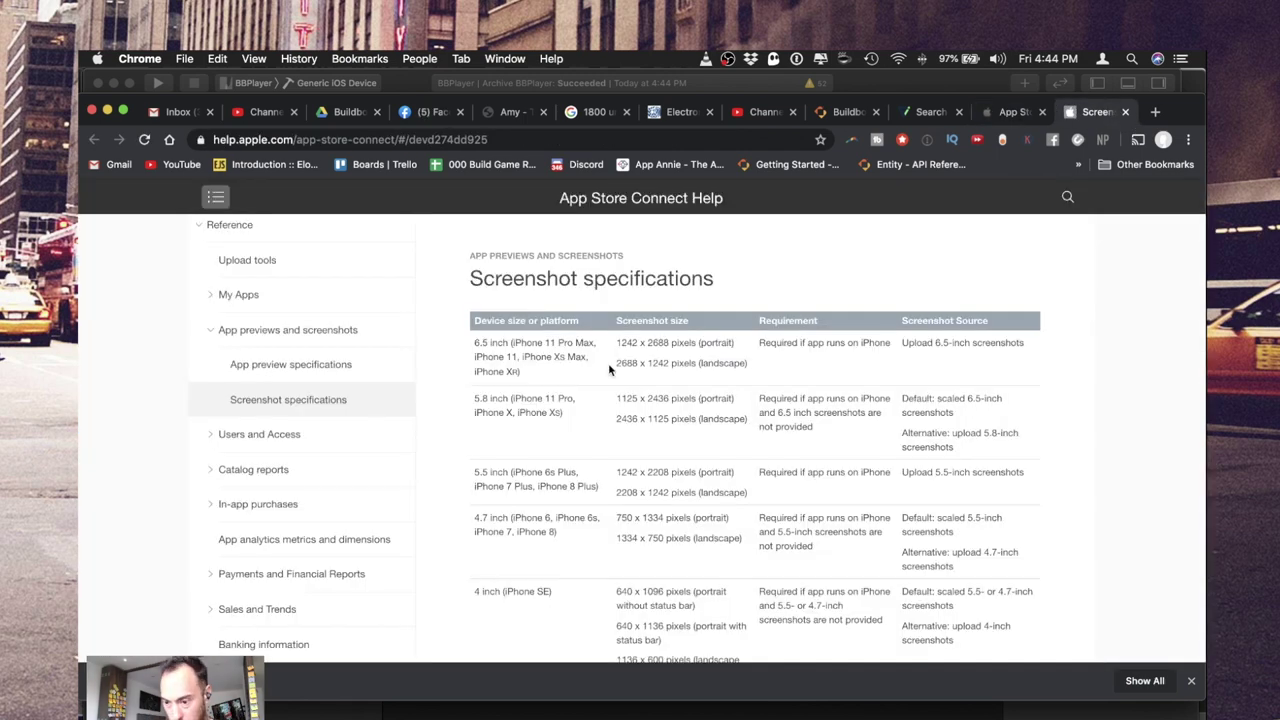
drag(617, 345, 663, 344)
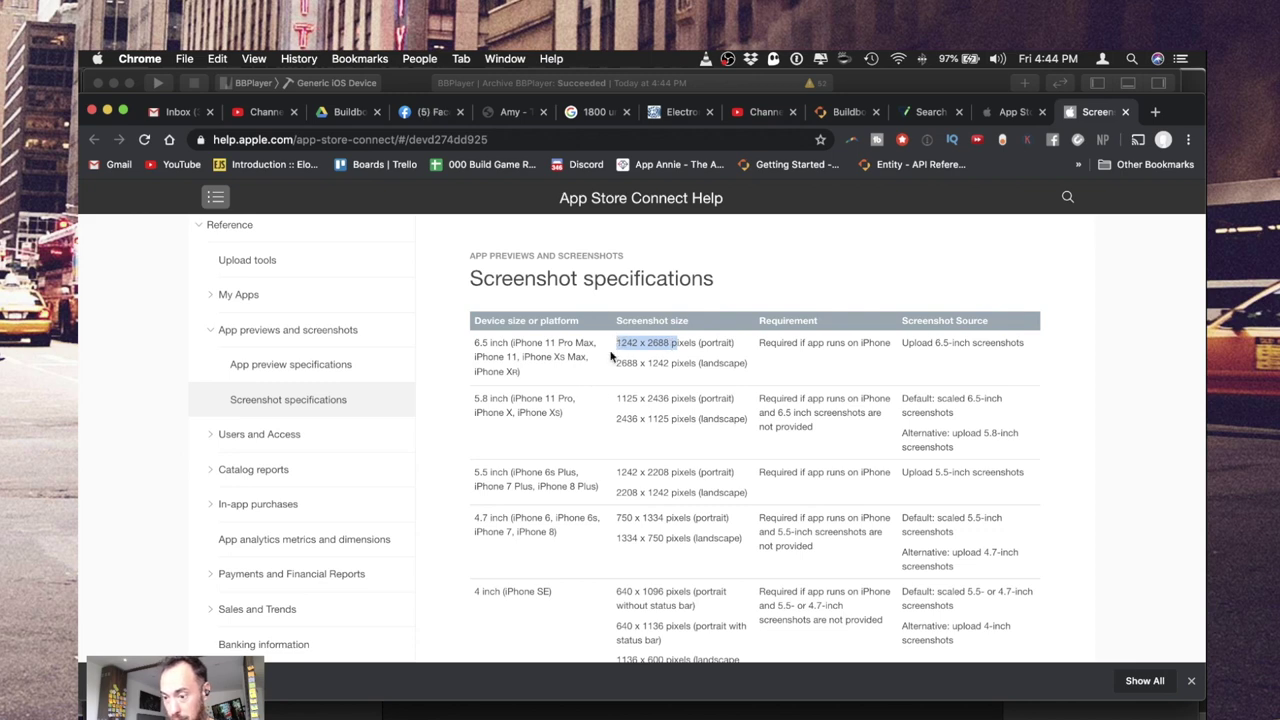
scroll(640, 380, down, 5)
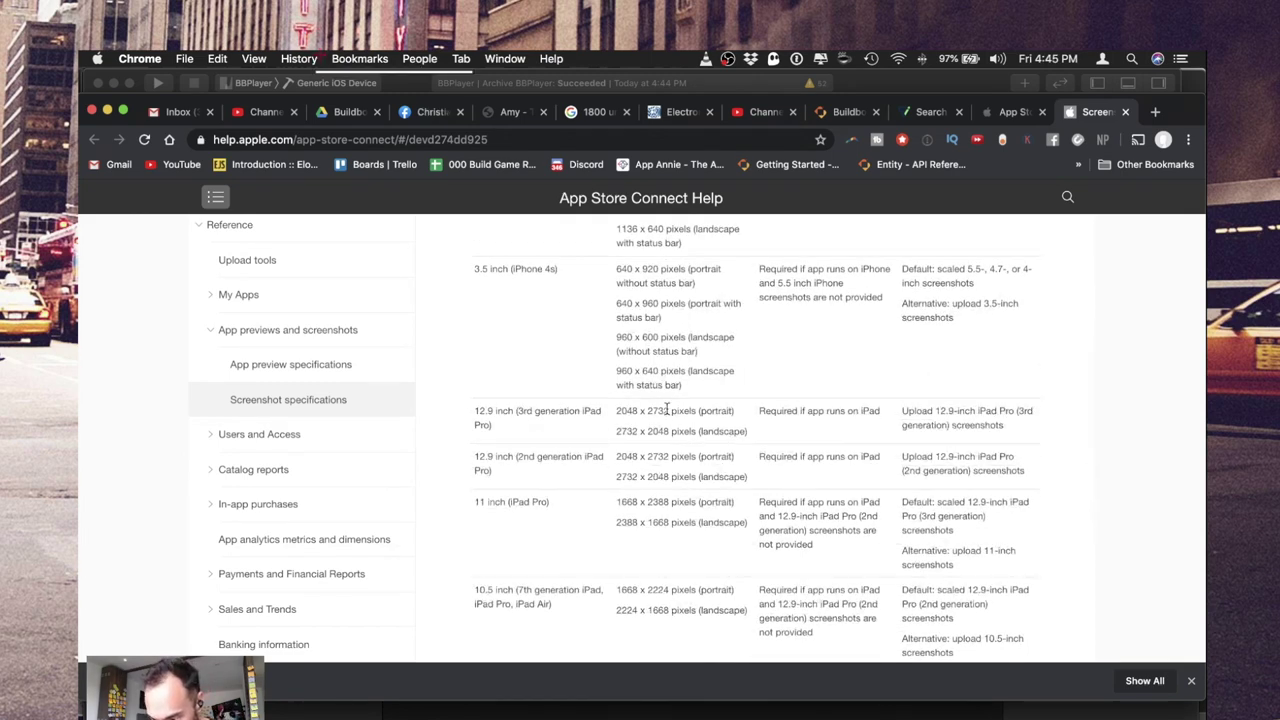
drag(666, 412, 603, 416)
- Switch to Photoshop and create white portrait documents of 2048 x 2732 pixels, named 2048 x 2732_1 through 2048 x 2732_4
key(ctrl+Up)
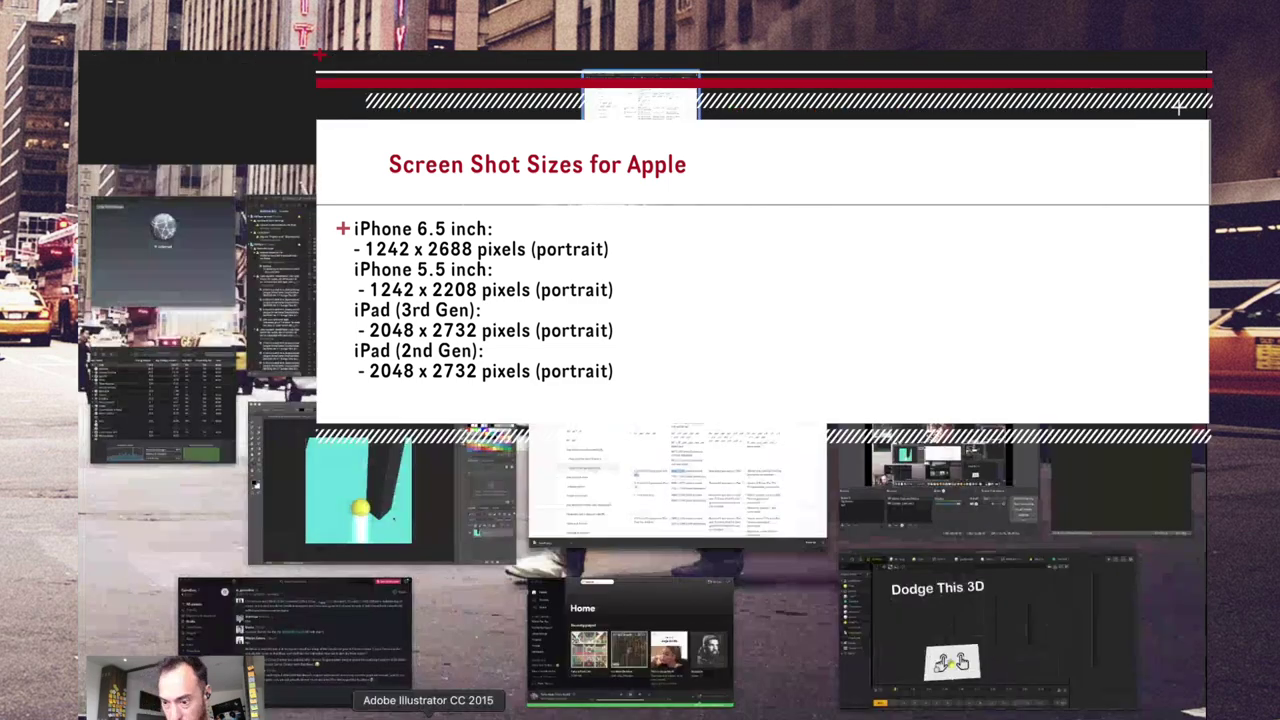
click(450, 716)
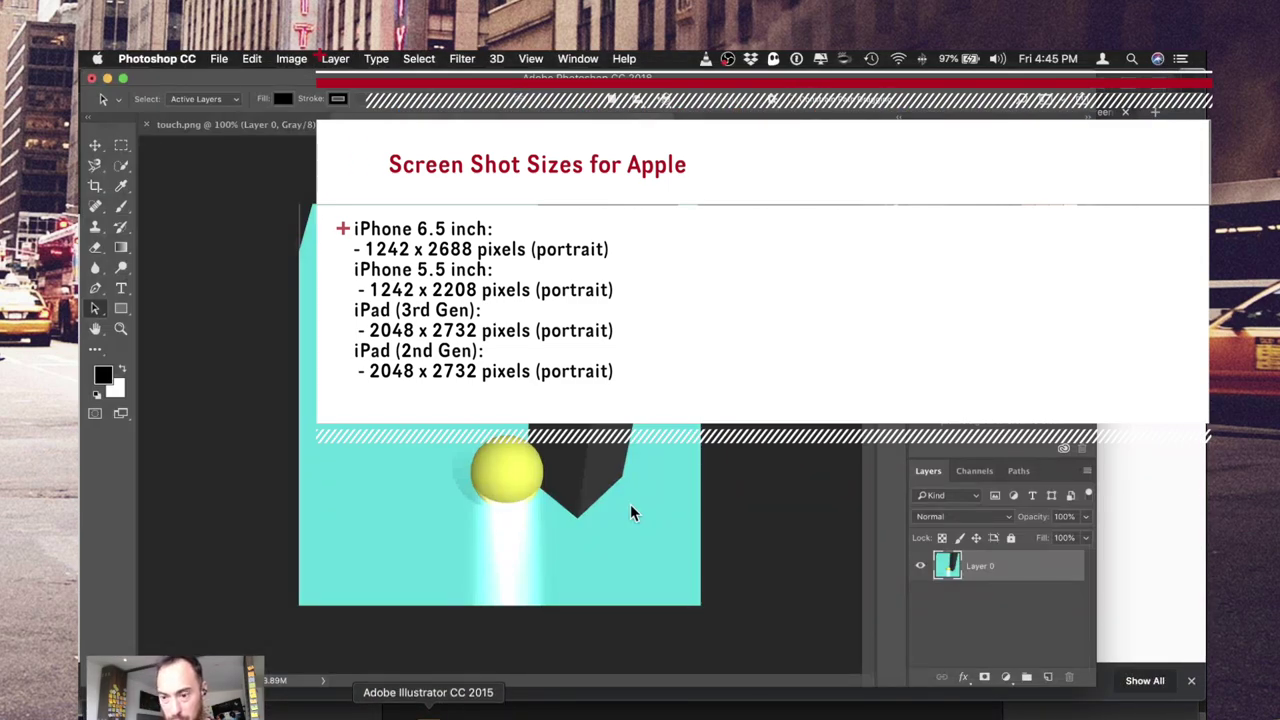
right_click(429, 716)
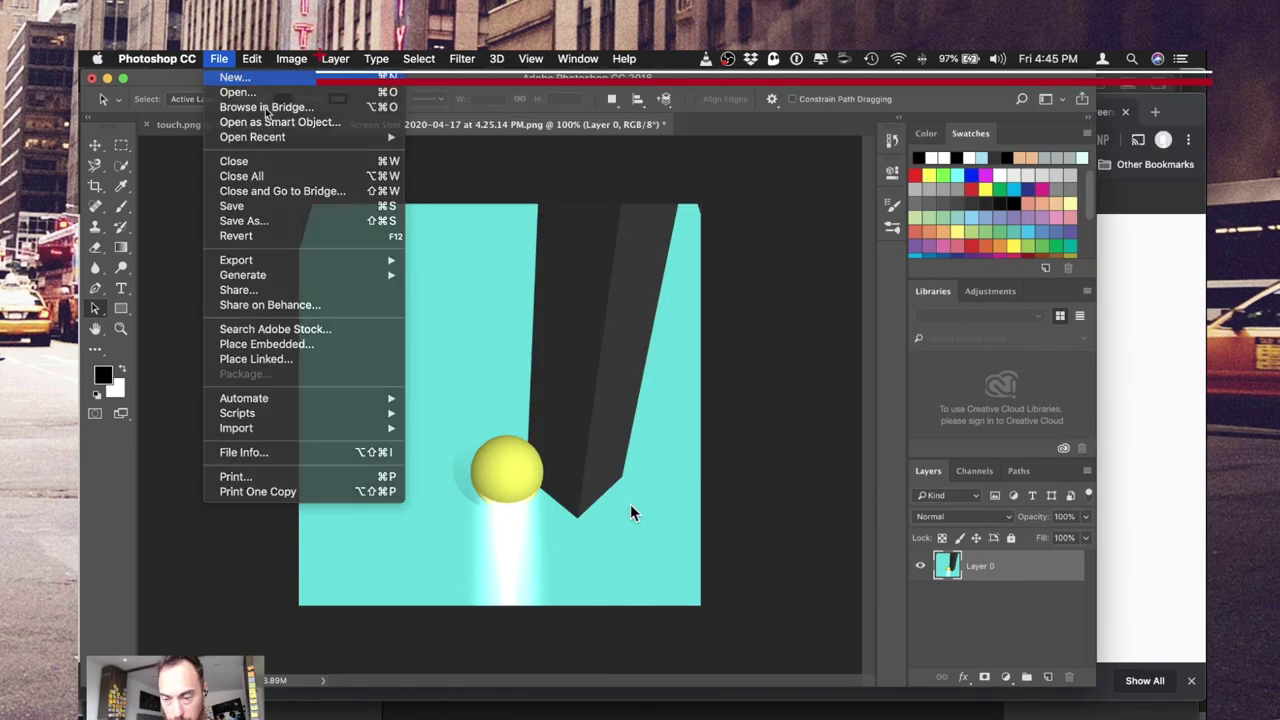
click(229, 77)
text(2)
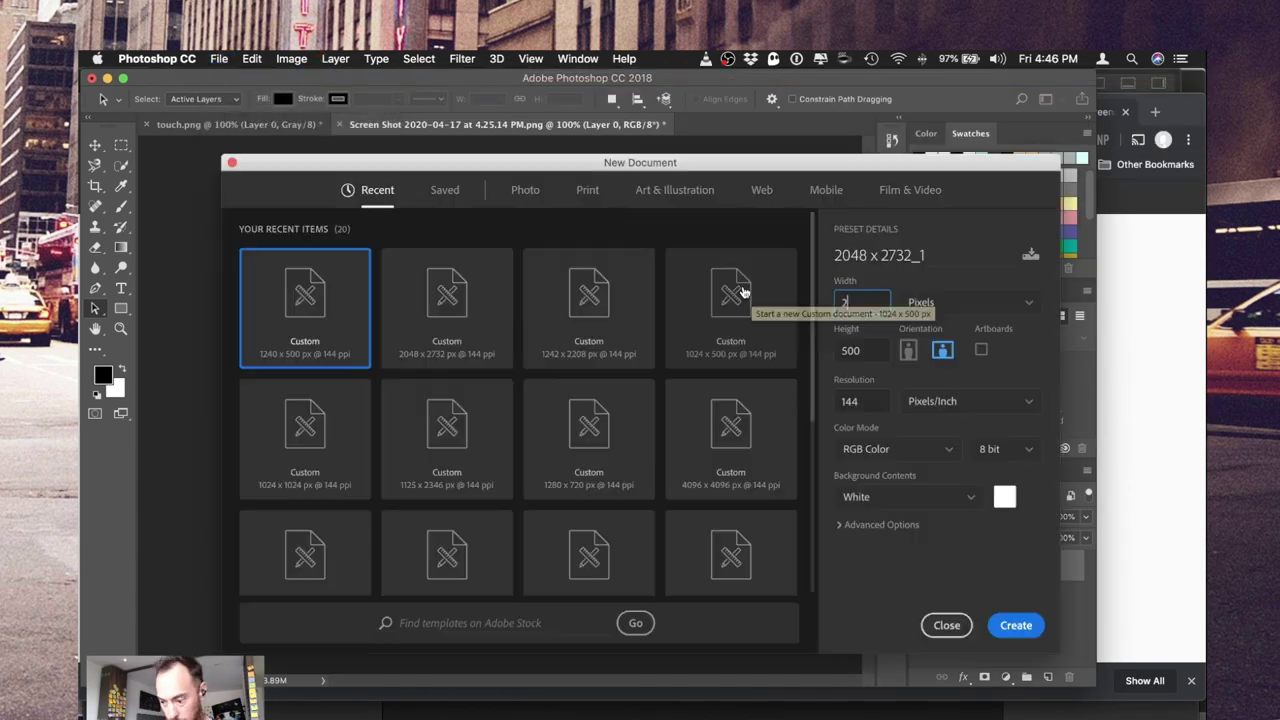
text(048)
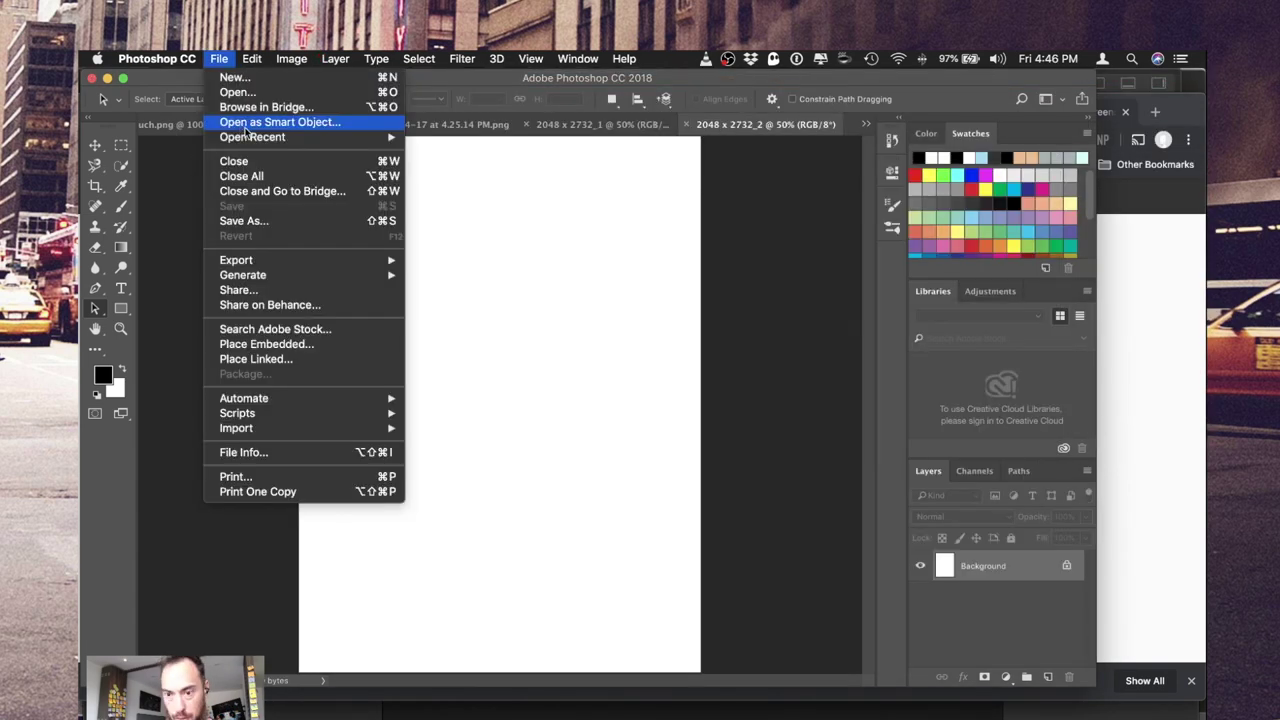
click(252, 80)
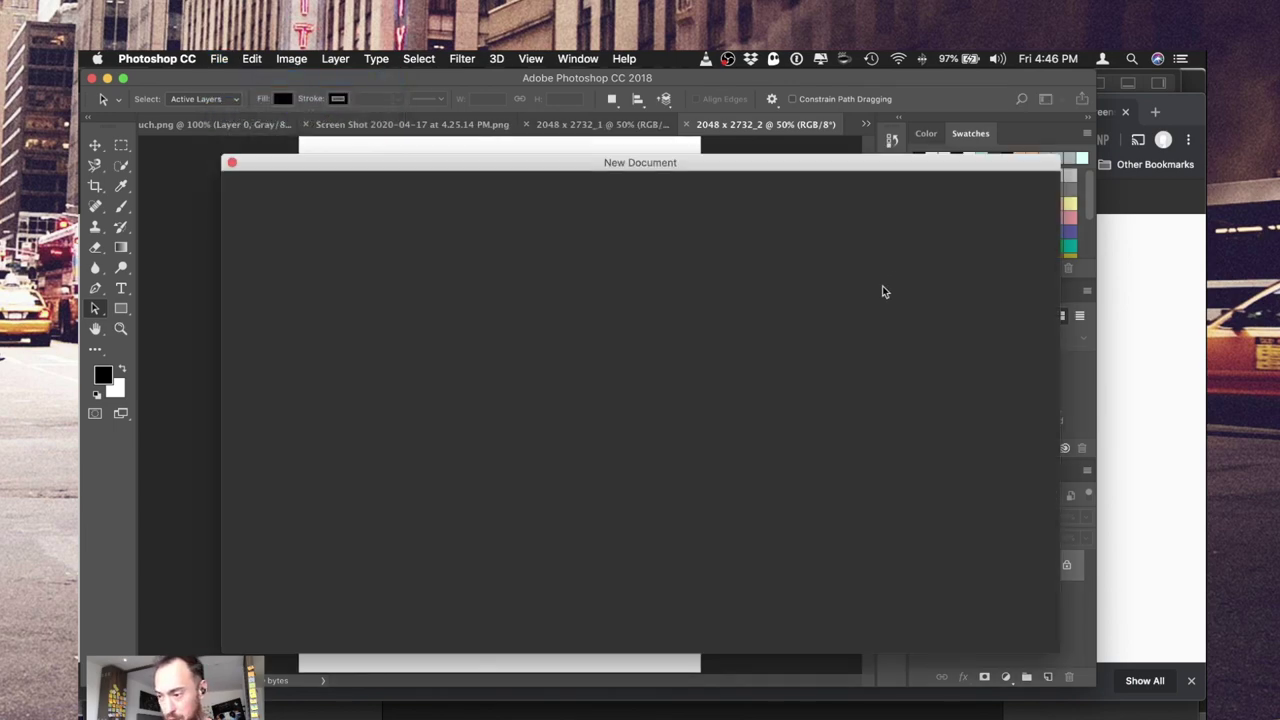
- Switch to Xcode and upload the BBPlayer 0.002 archive to App Store Connect, including the app's symbols
key(ctrl+Up)
click(870, 240)
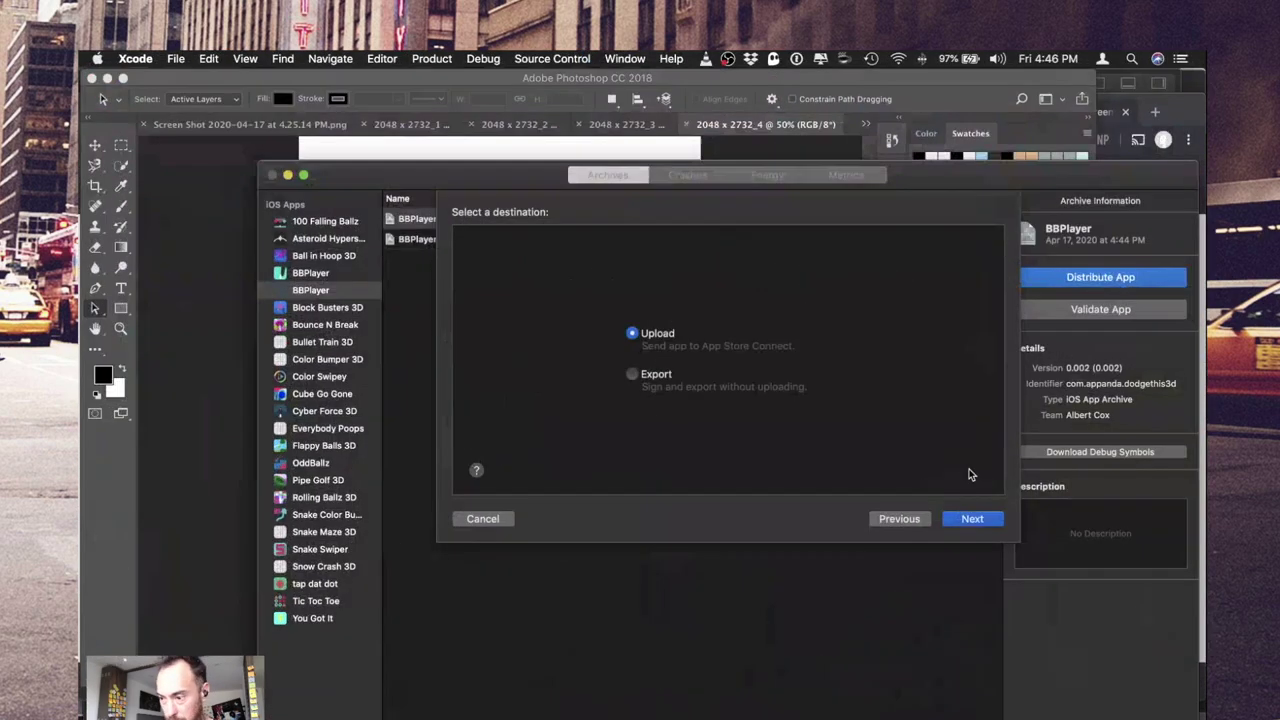
click(972, 518)
key(ctrl+Up)
click(883, 254)
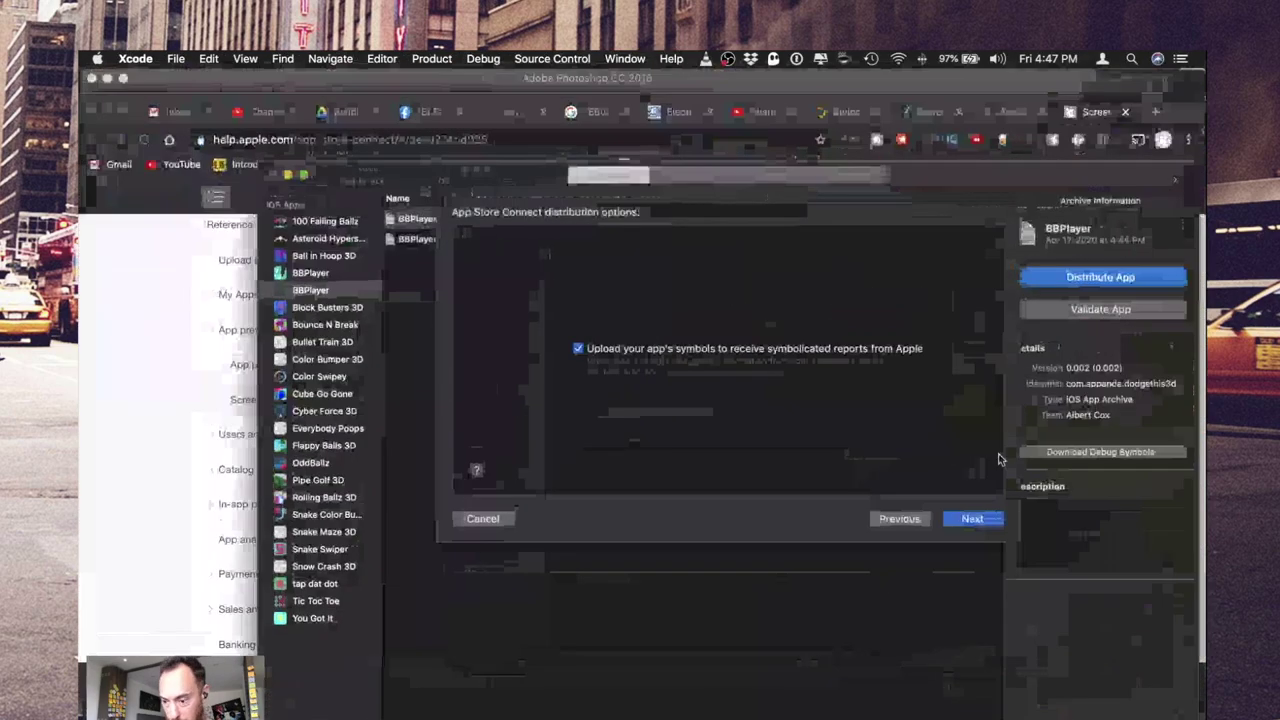
click(972, 518)
click(976, 517)
- Return to Photoshop and create white portrait documents of 1242 x 2208 pixels, named 1242 x 2208_1 through 1242 x 2208_4
key(ctrl+Up)
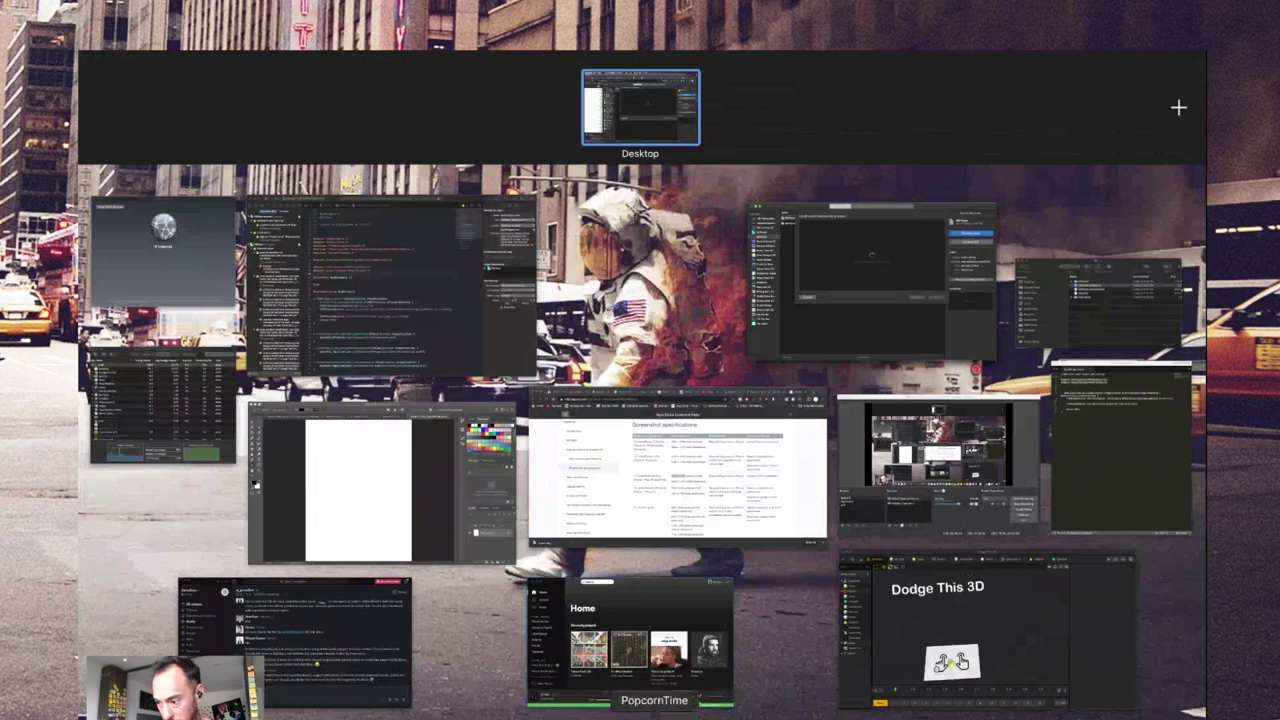
click(503, 490)
key(super+n)
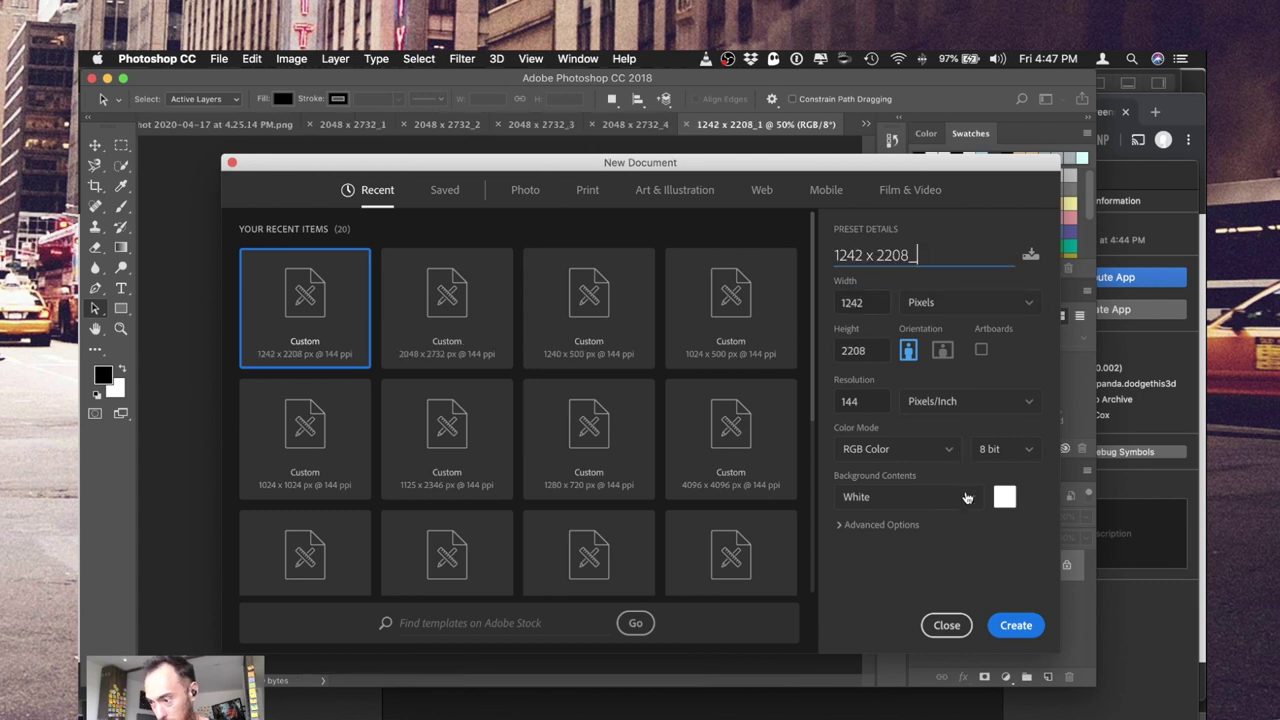
click(1015, 625)
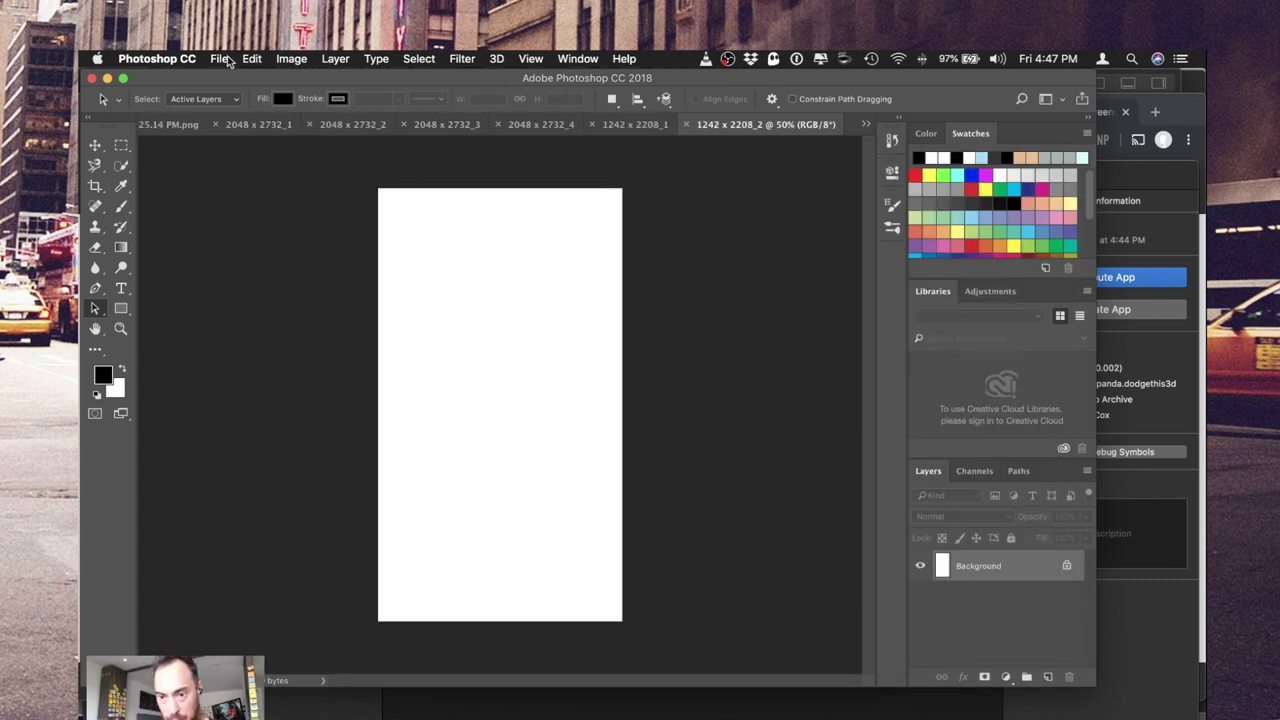
click(219, 58)
click(229, 77)
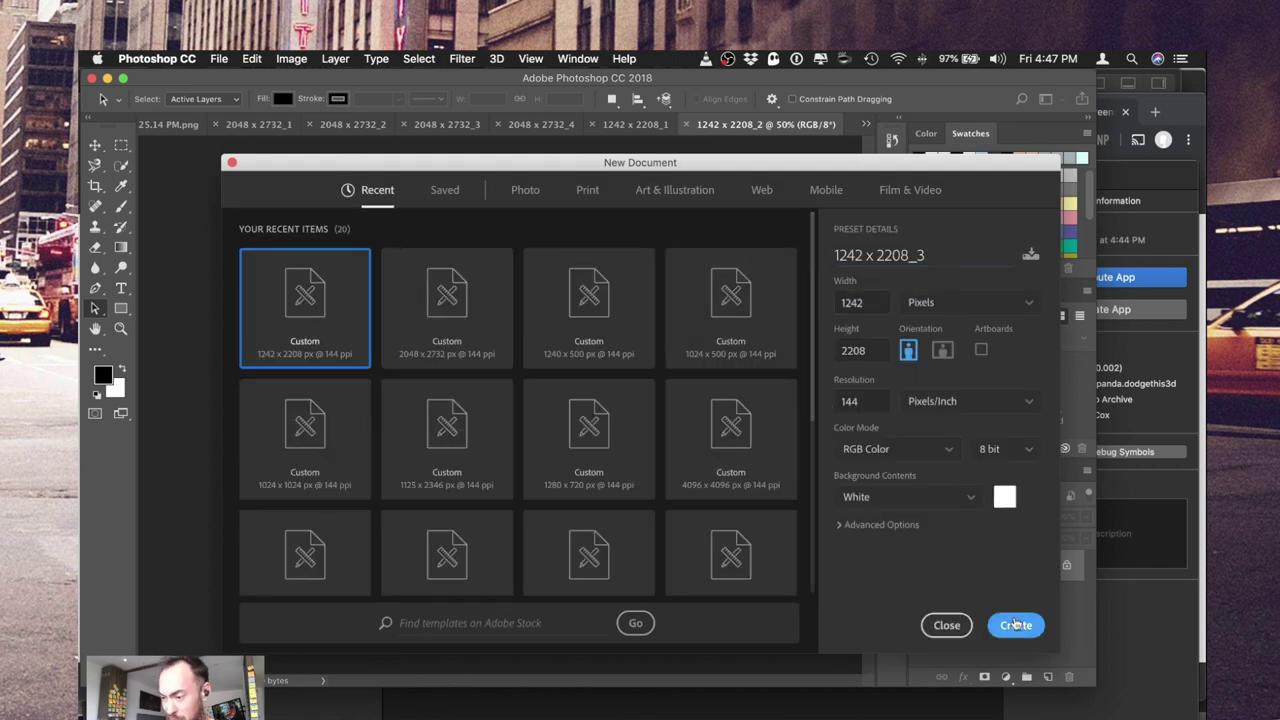
click(1015, 625)
click(219, 58)
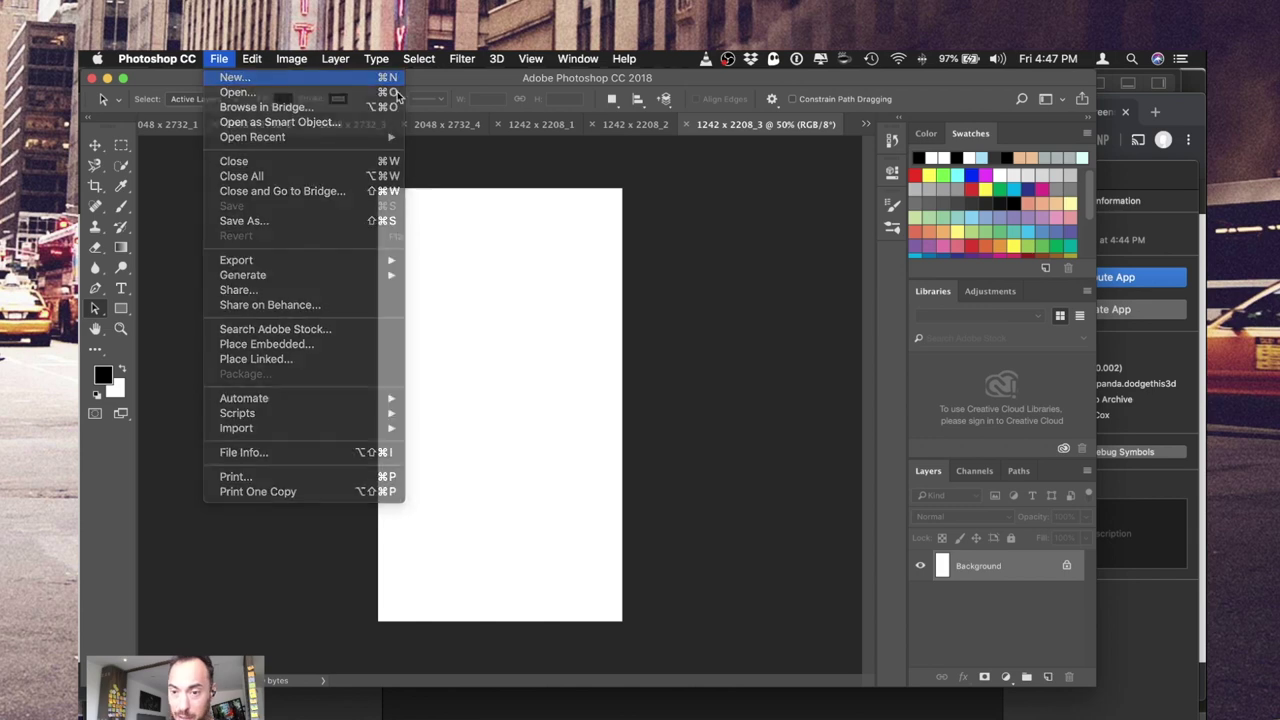
click(392, 80)
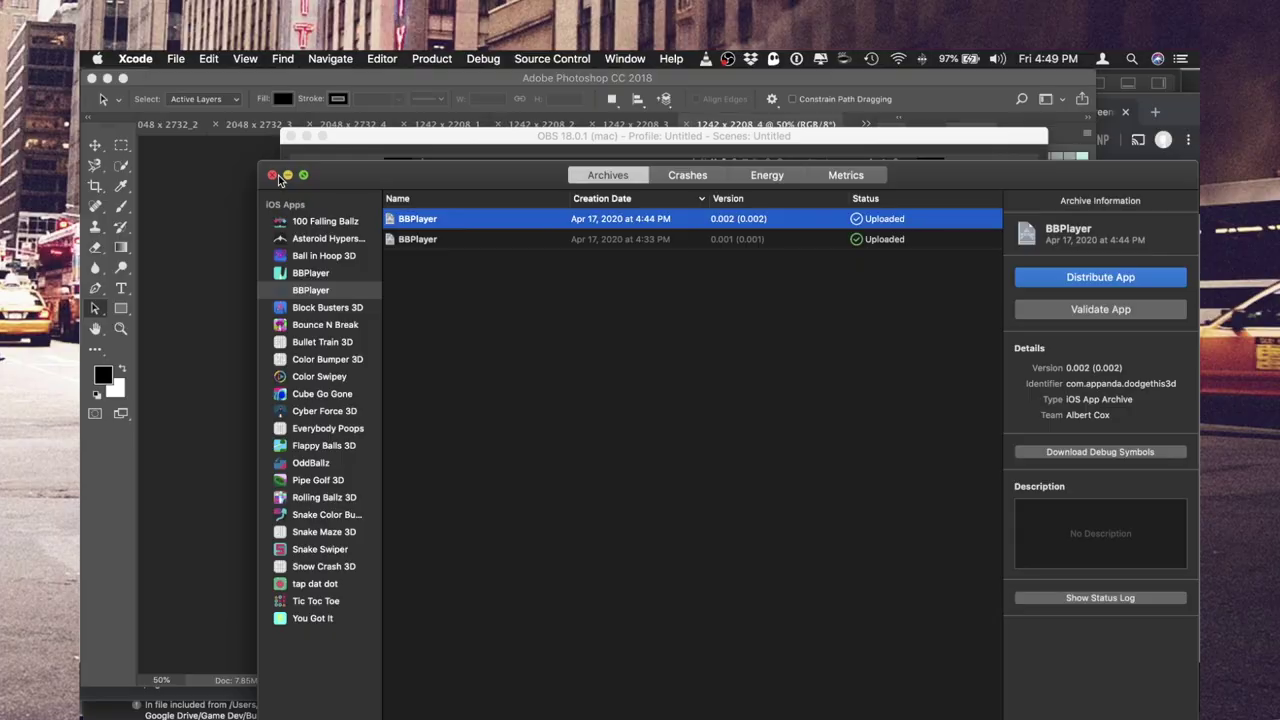
- Close Xcode's archive organizer window
click(273, 175)
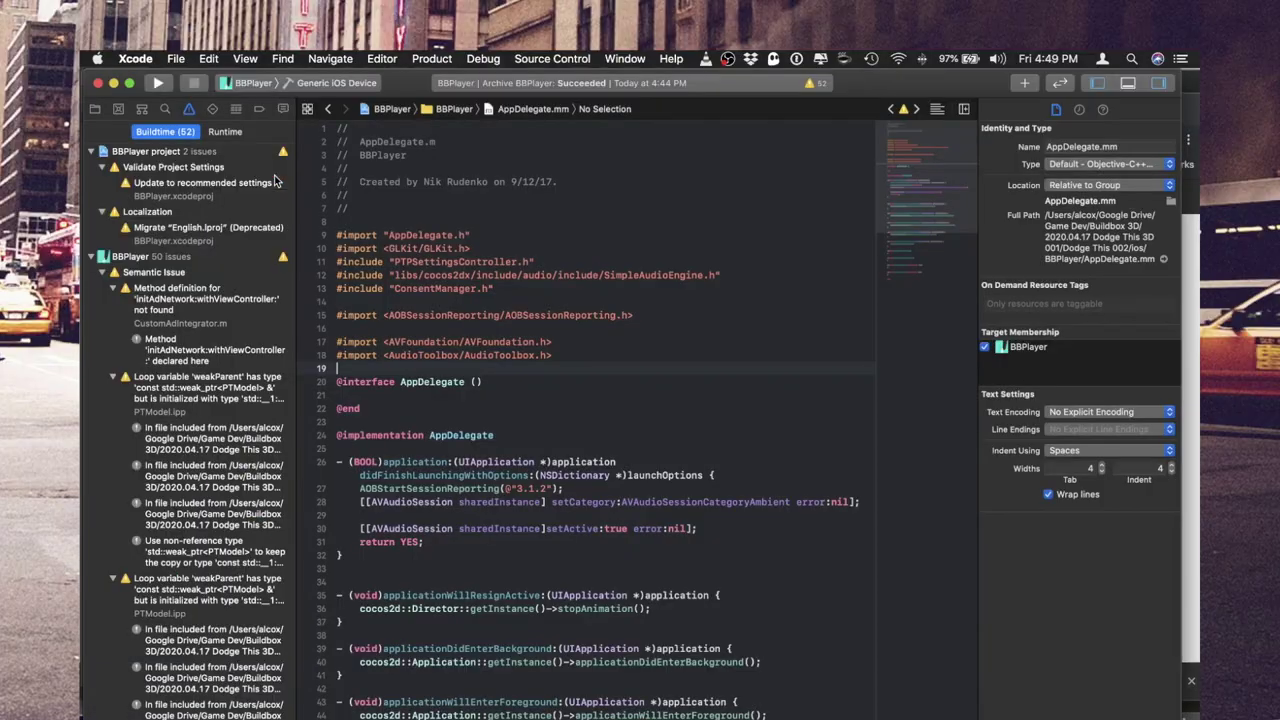
- Switch to Buildbox and play the Dodge This 001 game in the preview
mouse_move(82, 52)
click(497, 317)
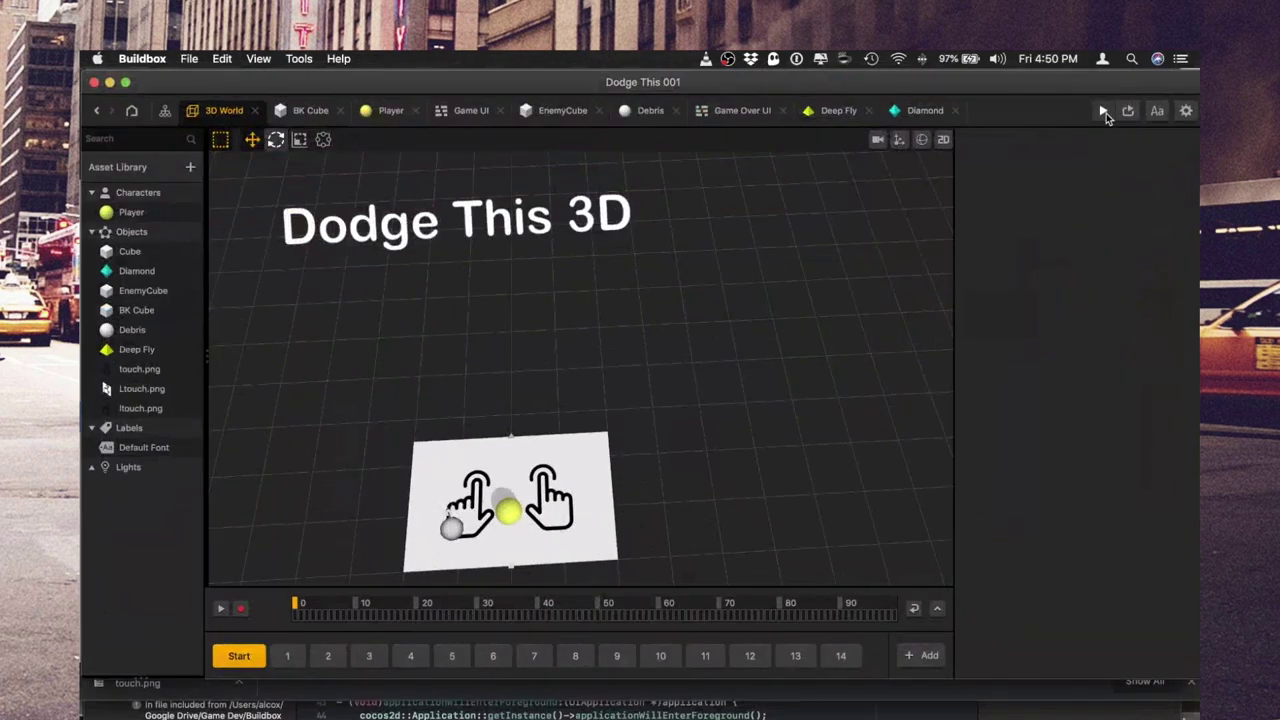
click(1103, 111)
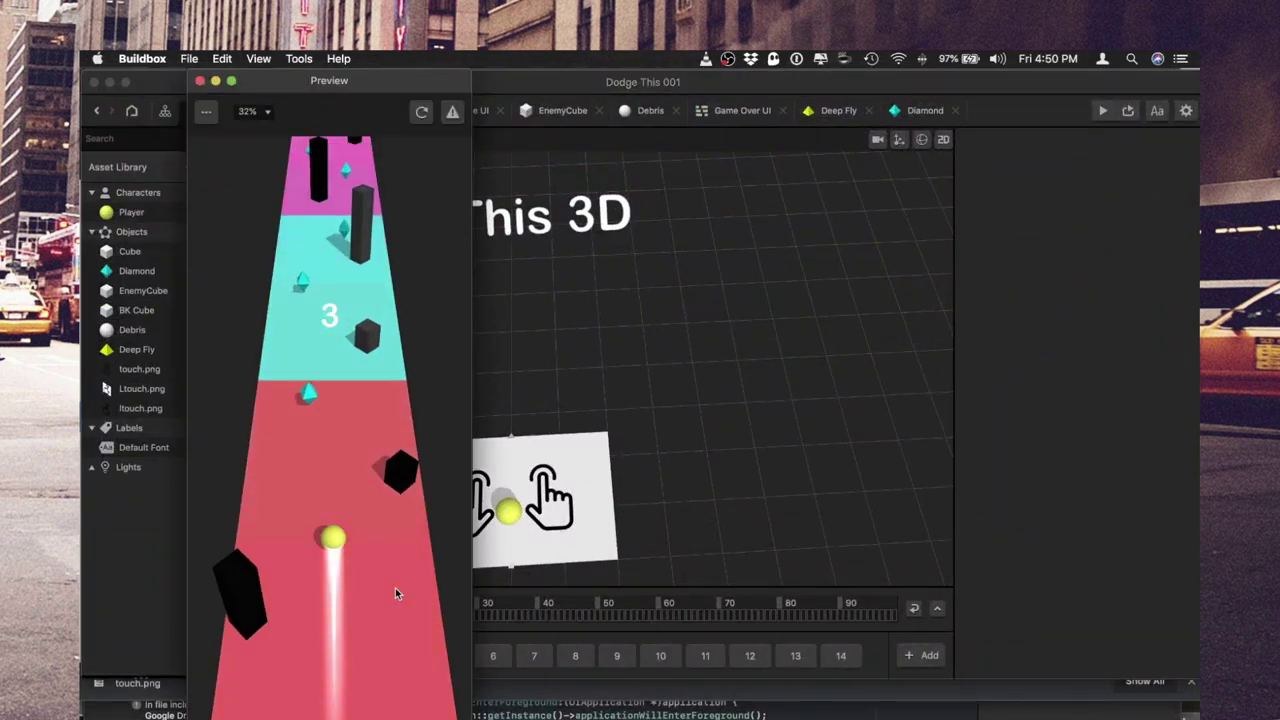
click(396, 590)
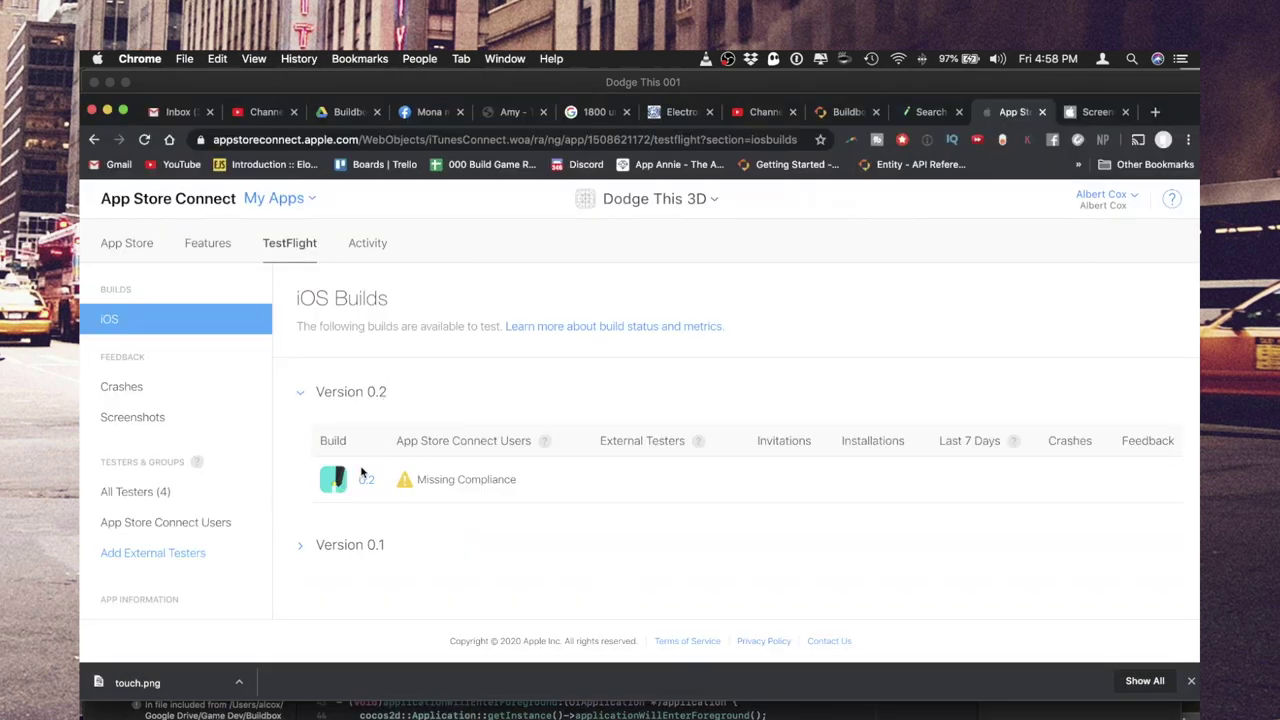
- In TestFlight, open build 0.2 of Dodge This 3D and provide its export compliance information
click(366, 479)
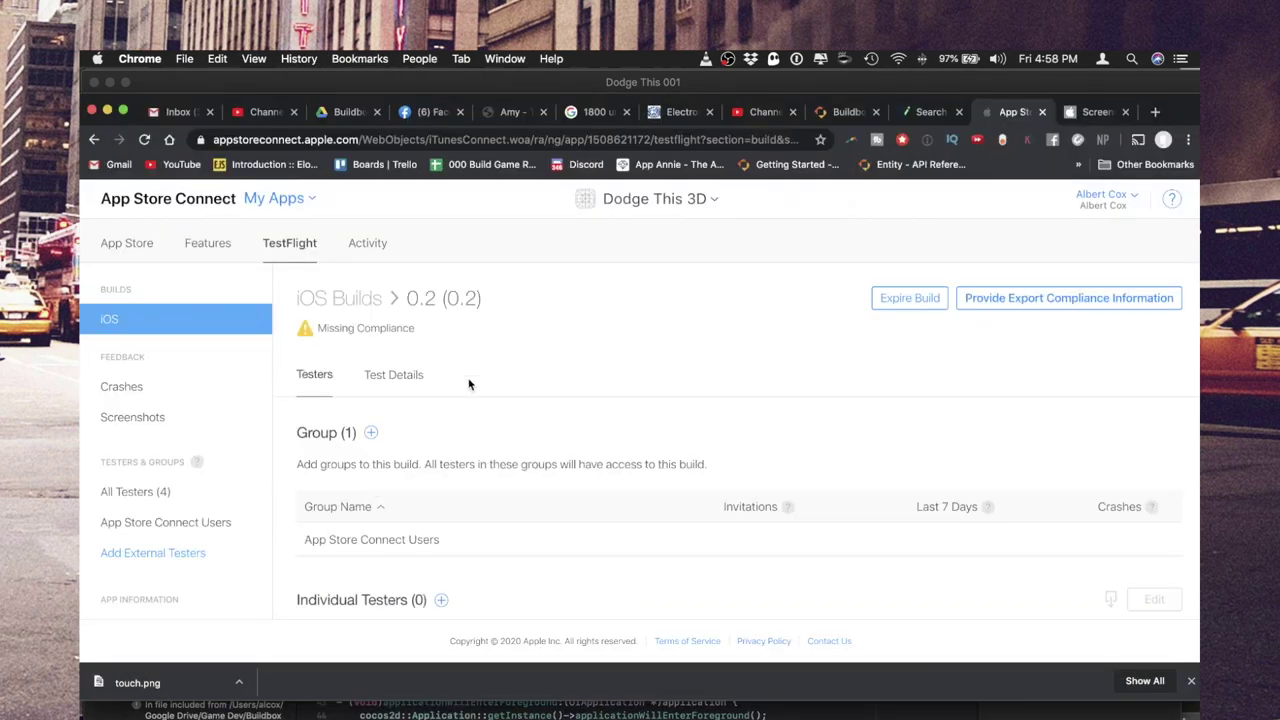
click(1022, 306)
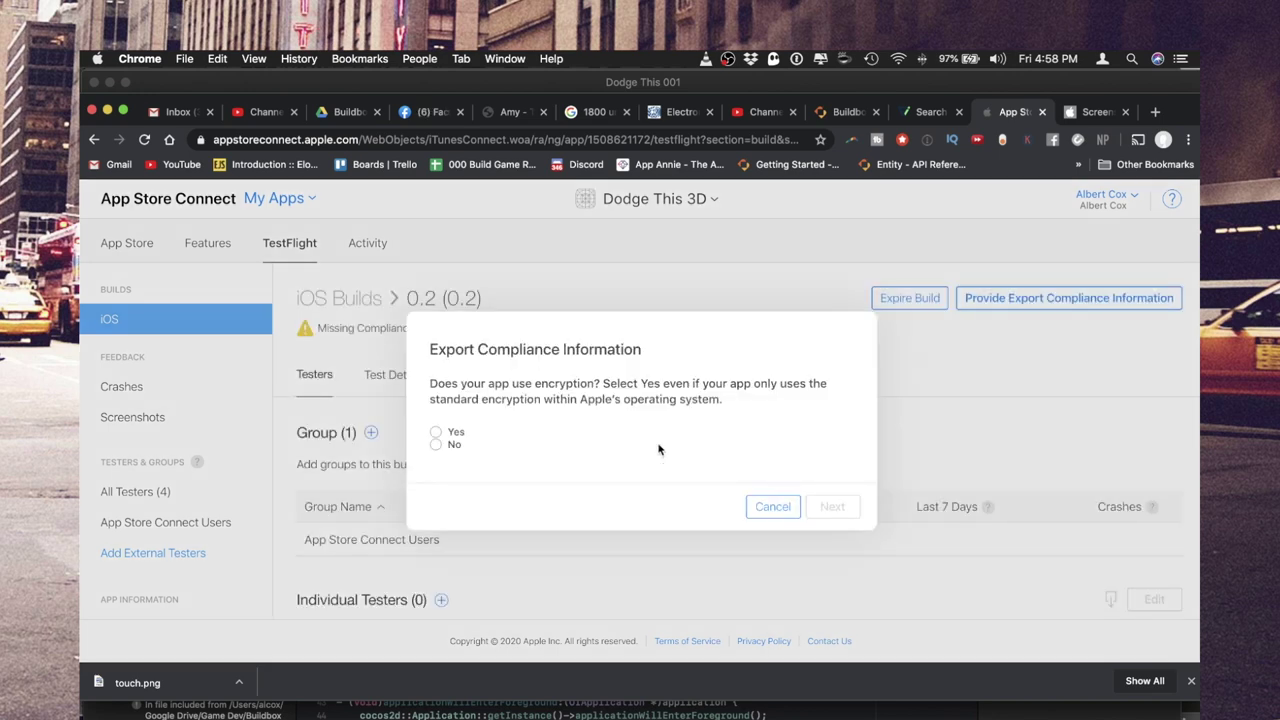
click(835, 557)
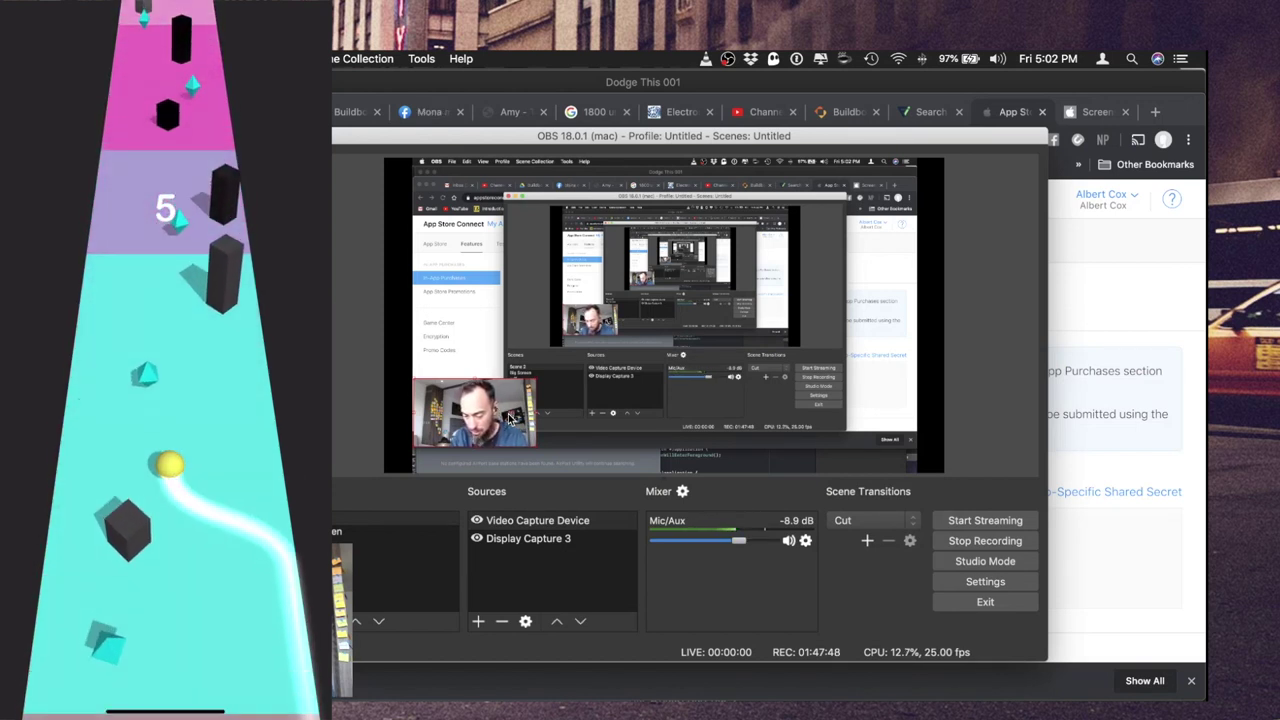
- Switch to Finder and create a folder named Screenshot in the 2020.04.17 Dodge This 3D 001 project folder
key(ctrl+Up)
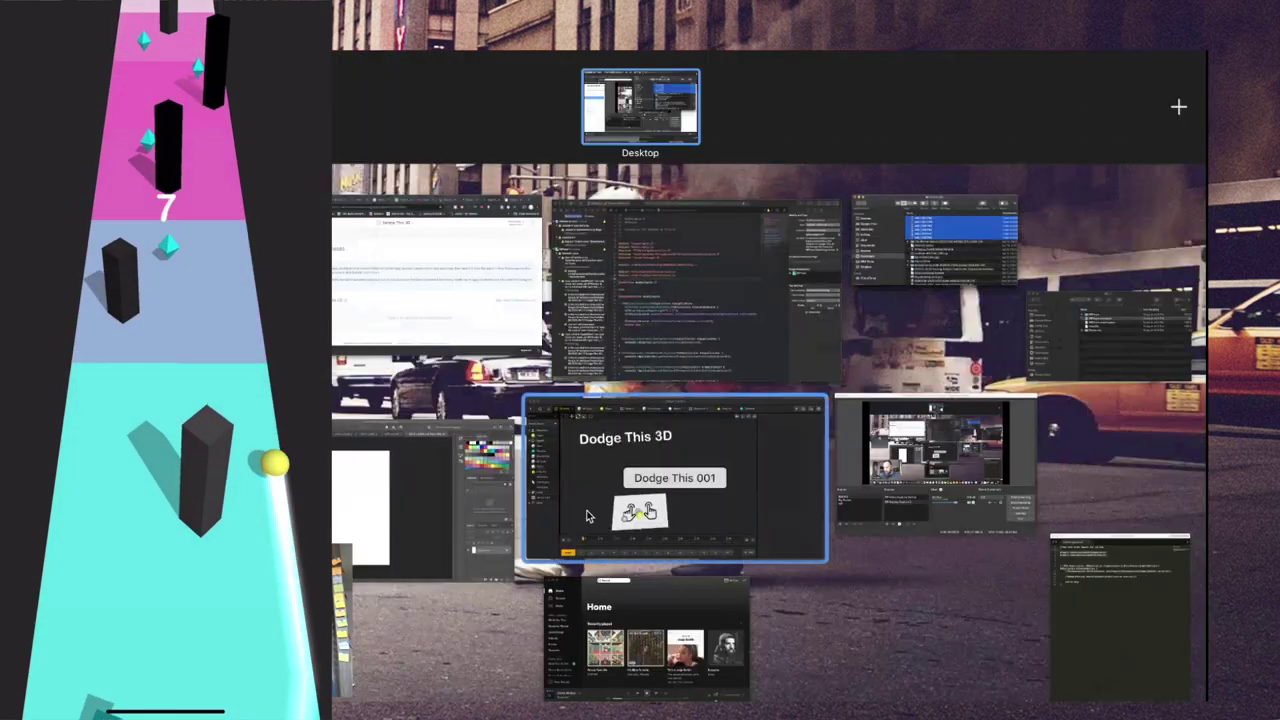
click(1105, 322)
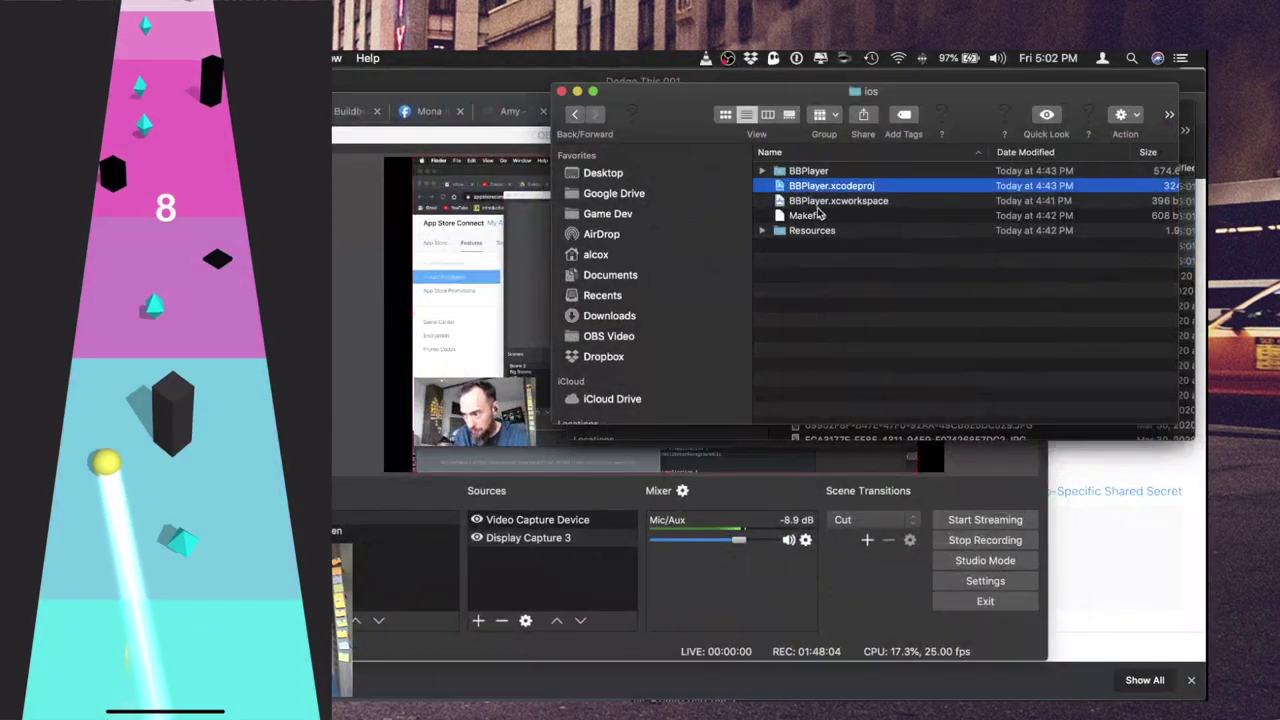
click(576, 118)
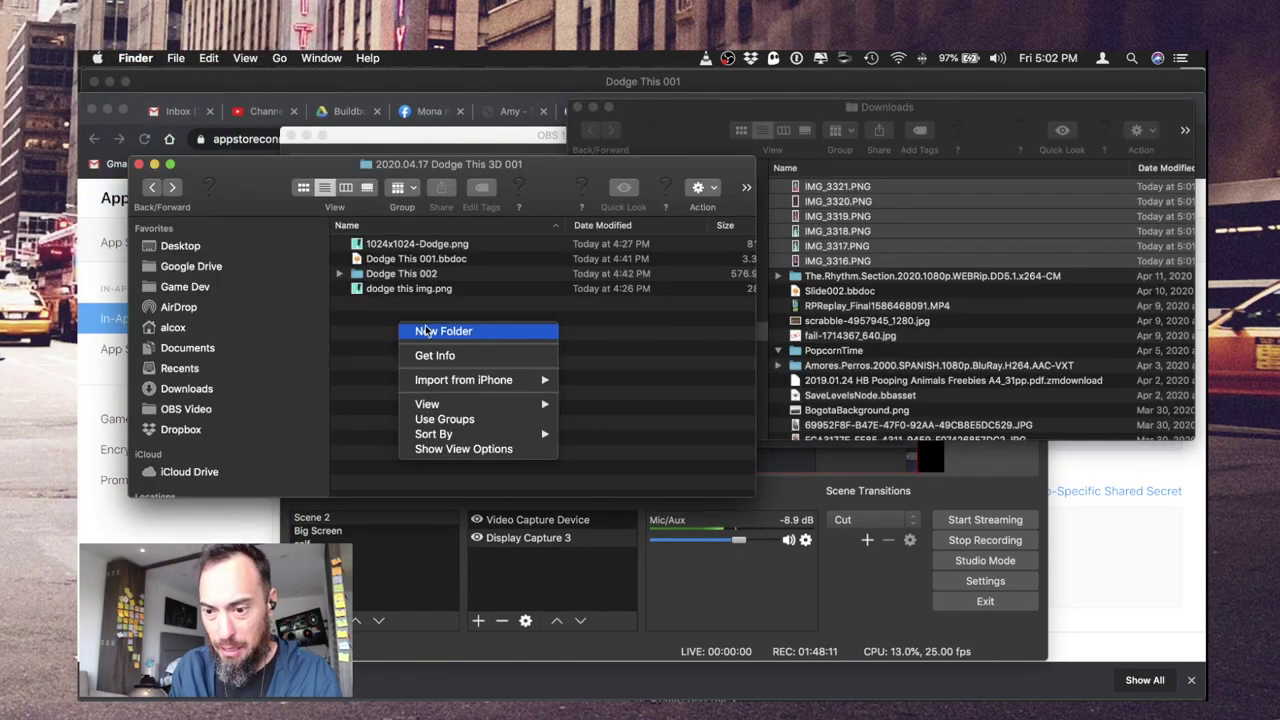
click(425, 331)
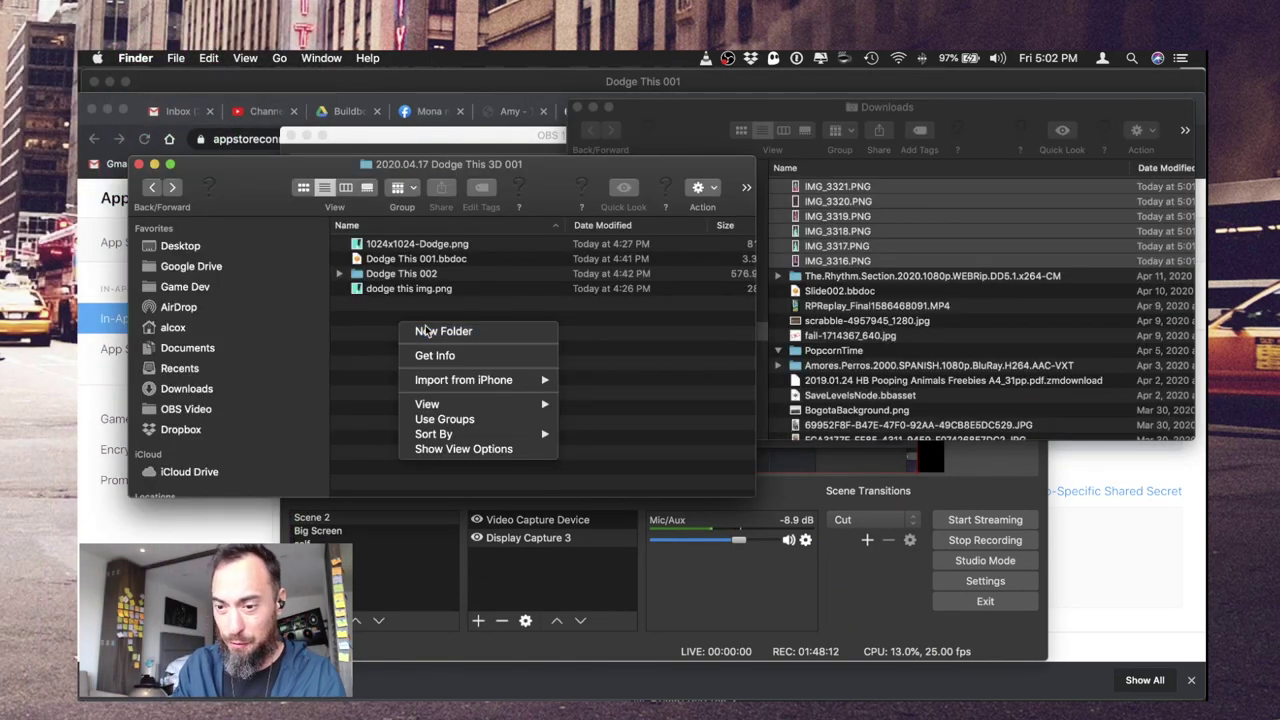
text(Screenshot)
key(Return)
- Move 1024x1024-Dodge.png, dodge this img.png and the downloaded IMG_3316 through IMG_3321 images into the Screenshot folder
click(409, 288)
super+click(416, 245)
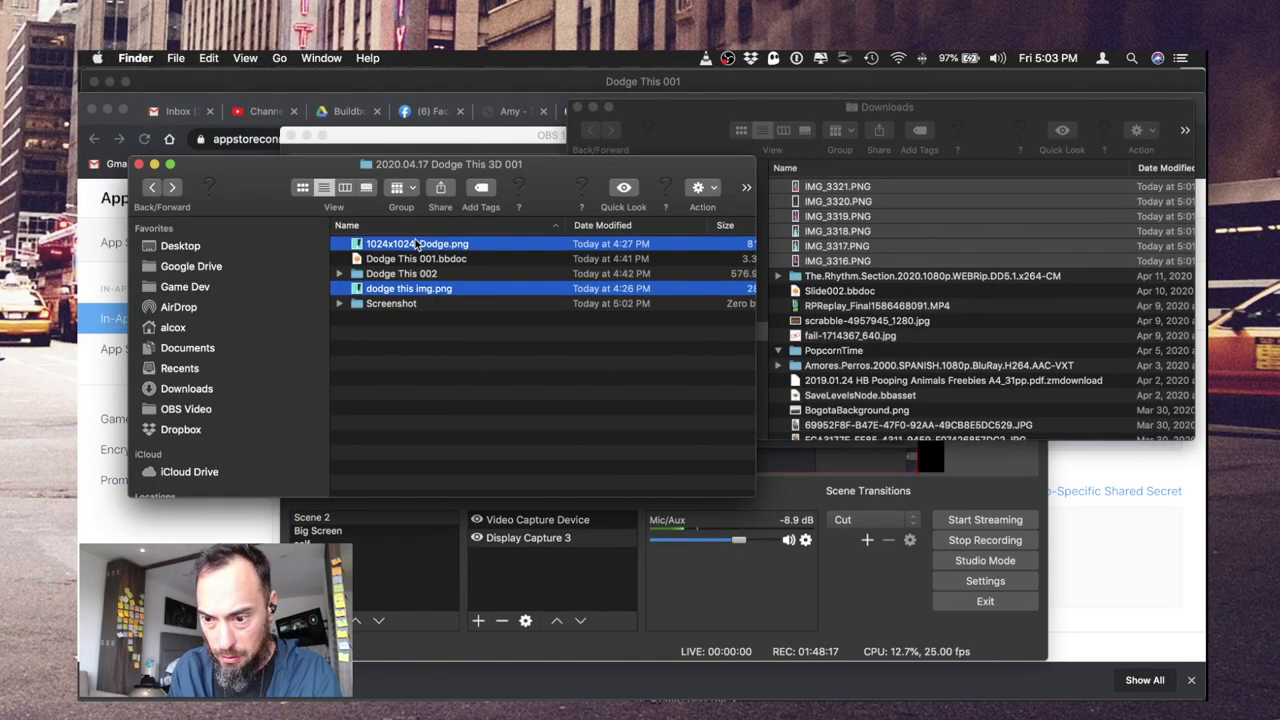
drag(416, 245, 380, 304)
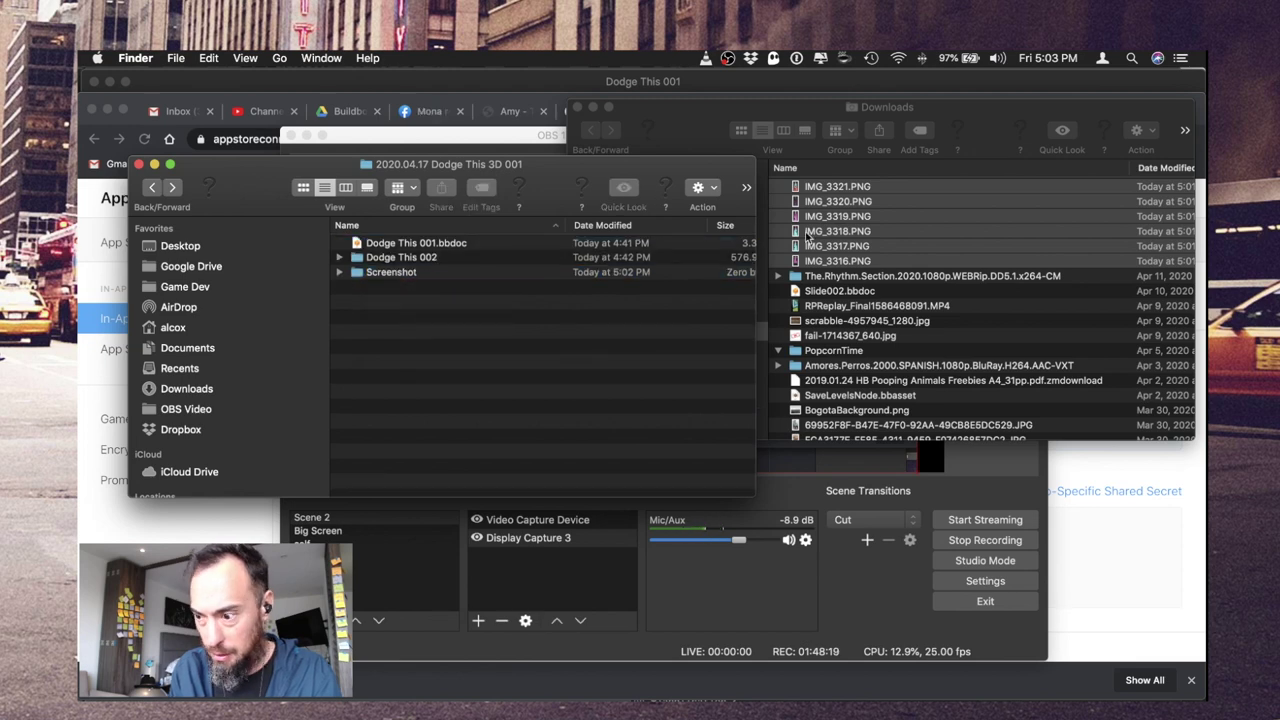
drag(808, 236, 386, 349)
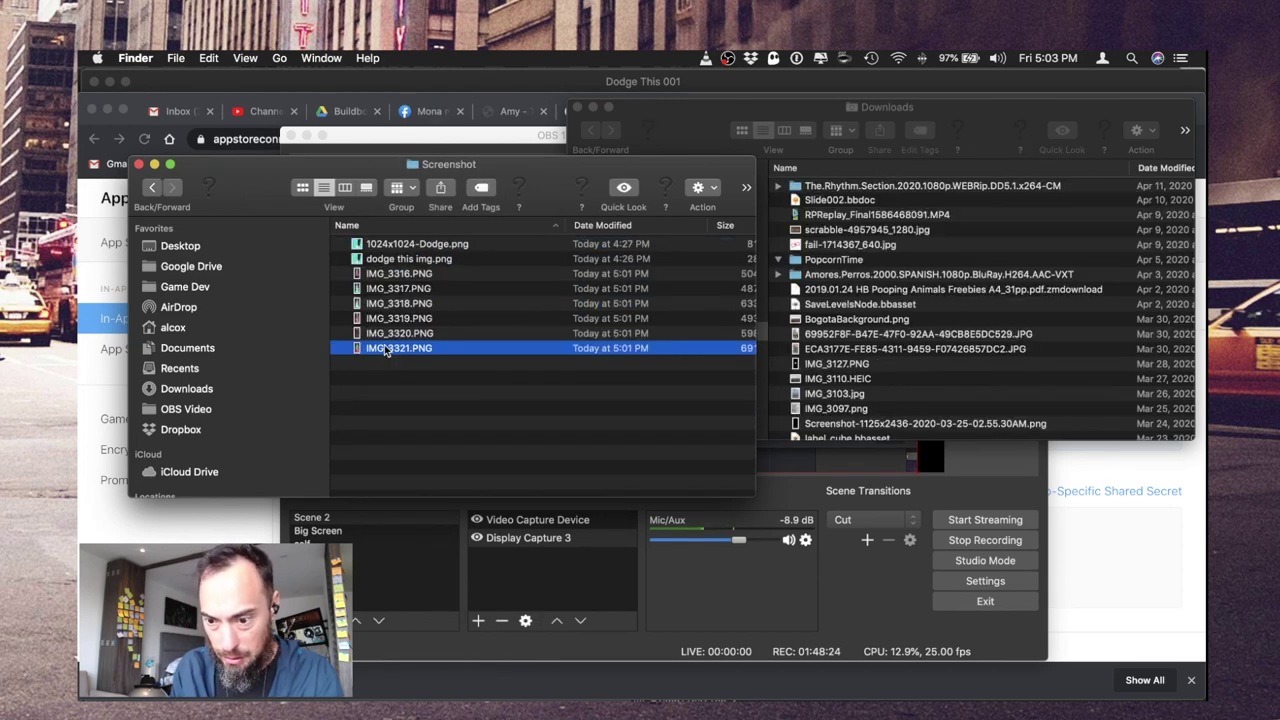
- Preview the captured images in the Screenshot folder and remove IMG_3317.PNG and IMG_3320.PNG
key(space)
key(Up)
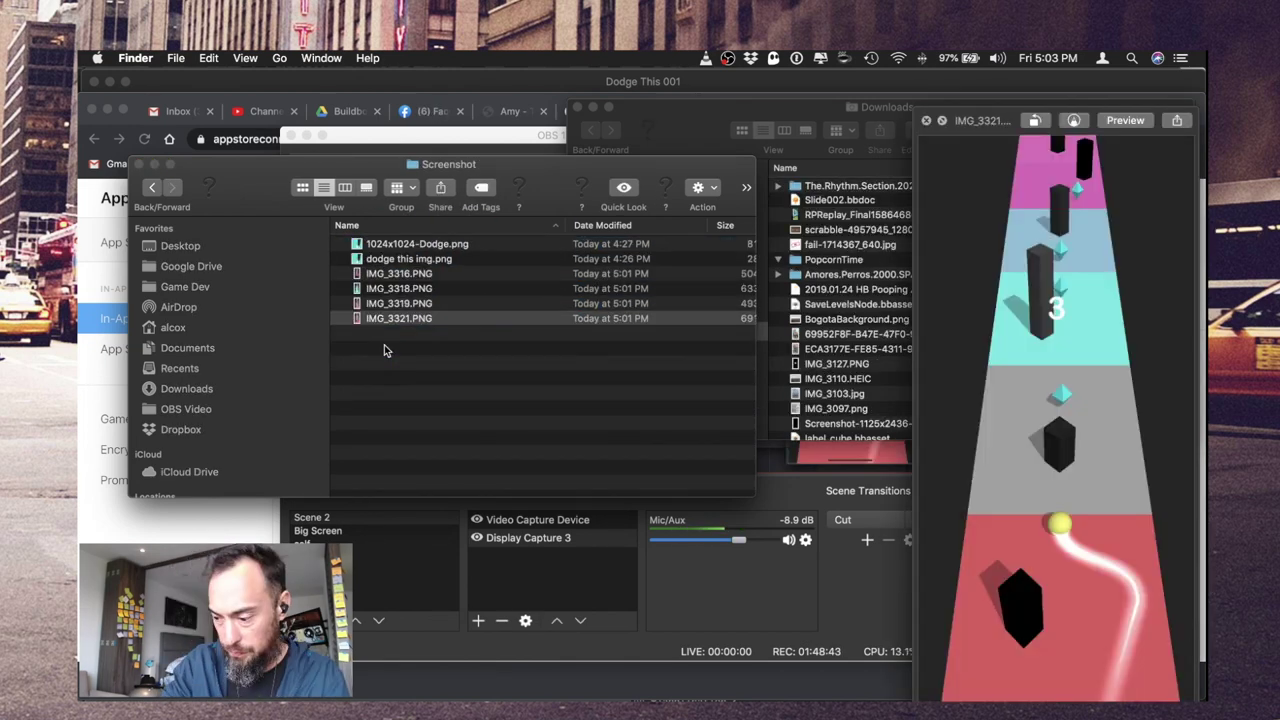
key(Up)
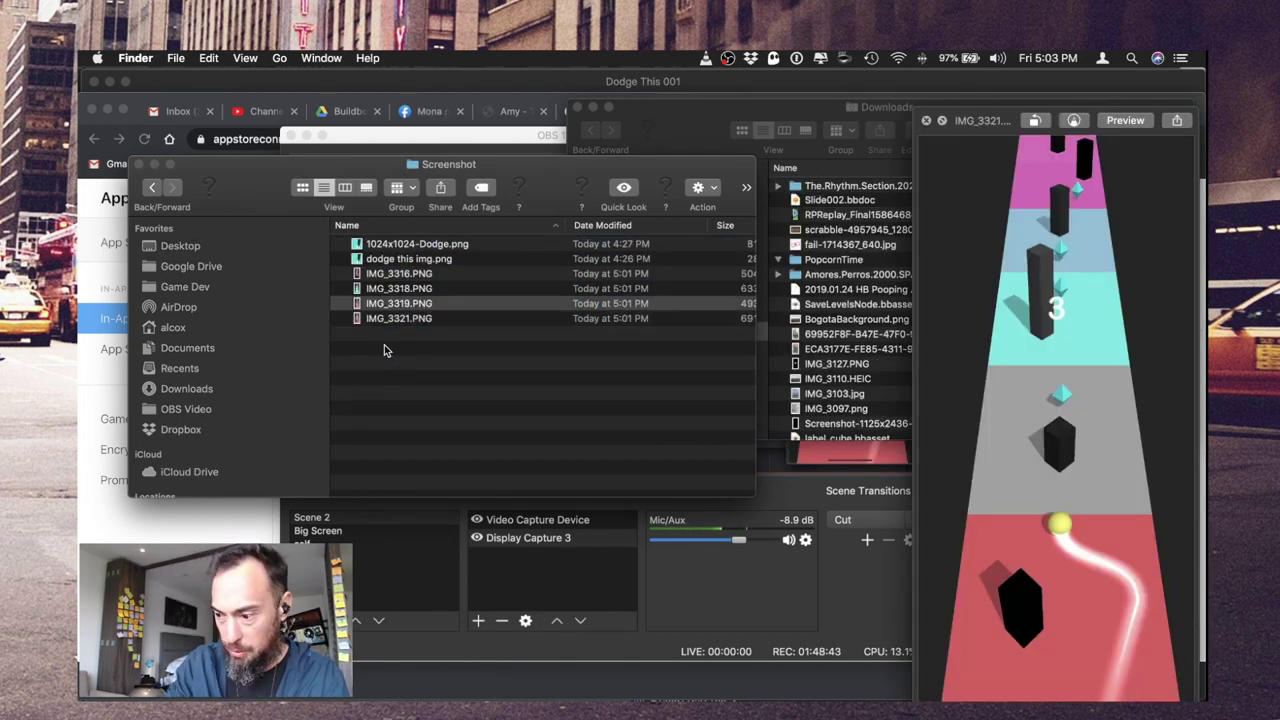
key(Up)
key(Up)
- Switch to Chrome and open the App Store section of Dodge This 3D in App Store Connect
mouse_move(78, 54)
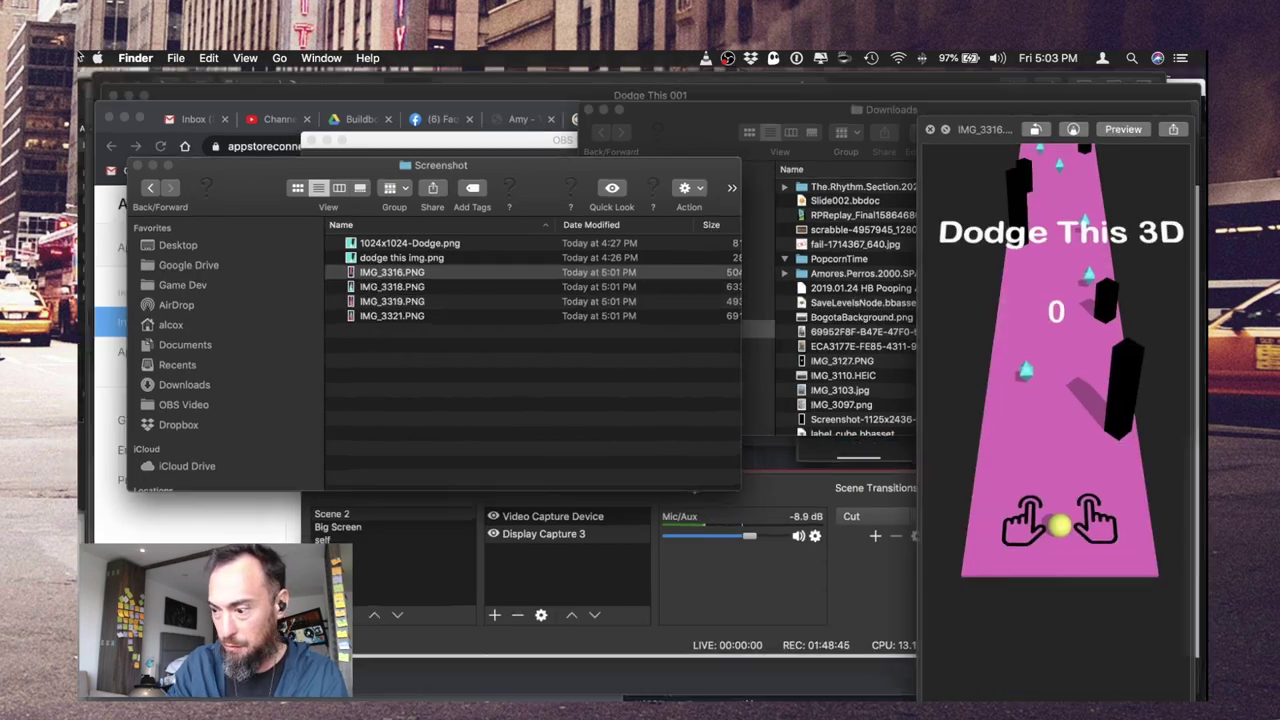
click(998, 425)
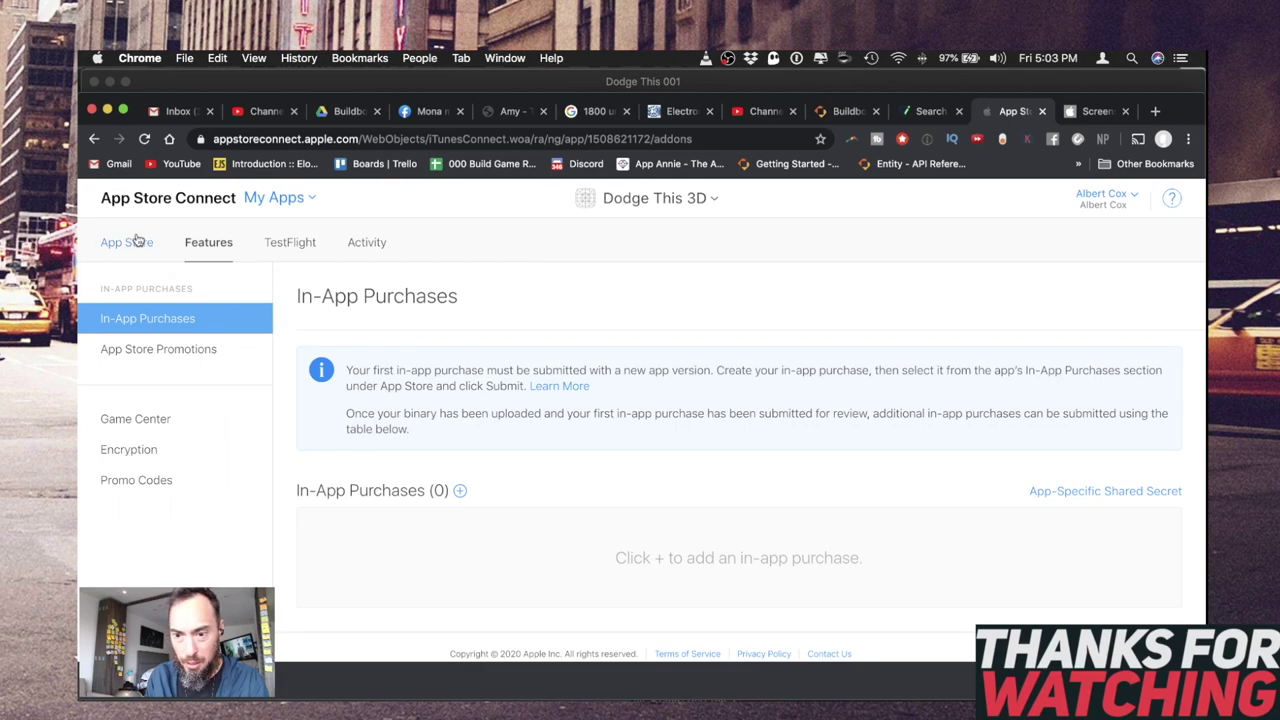
click(138, 240)
key(ctrl+Up)
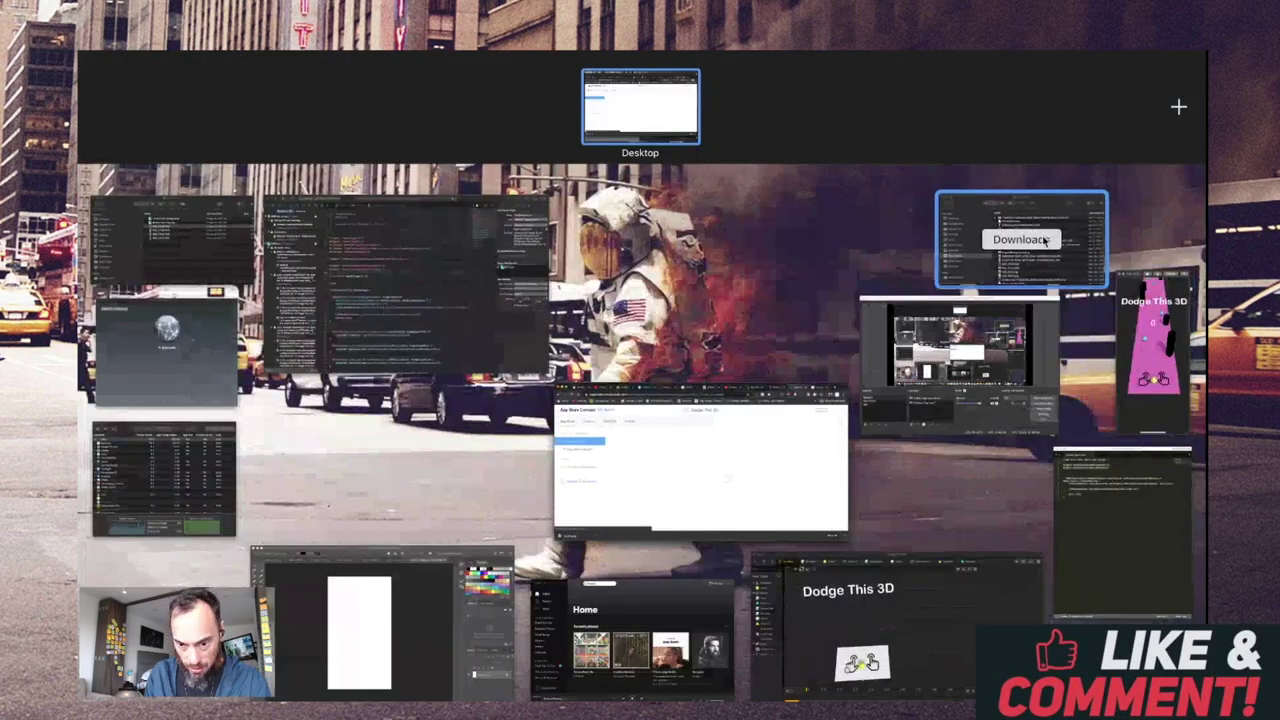
click(1045, 240)
key(ctrl+Up)
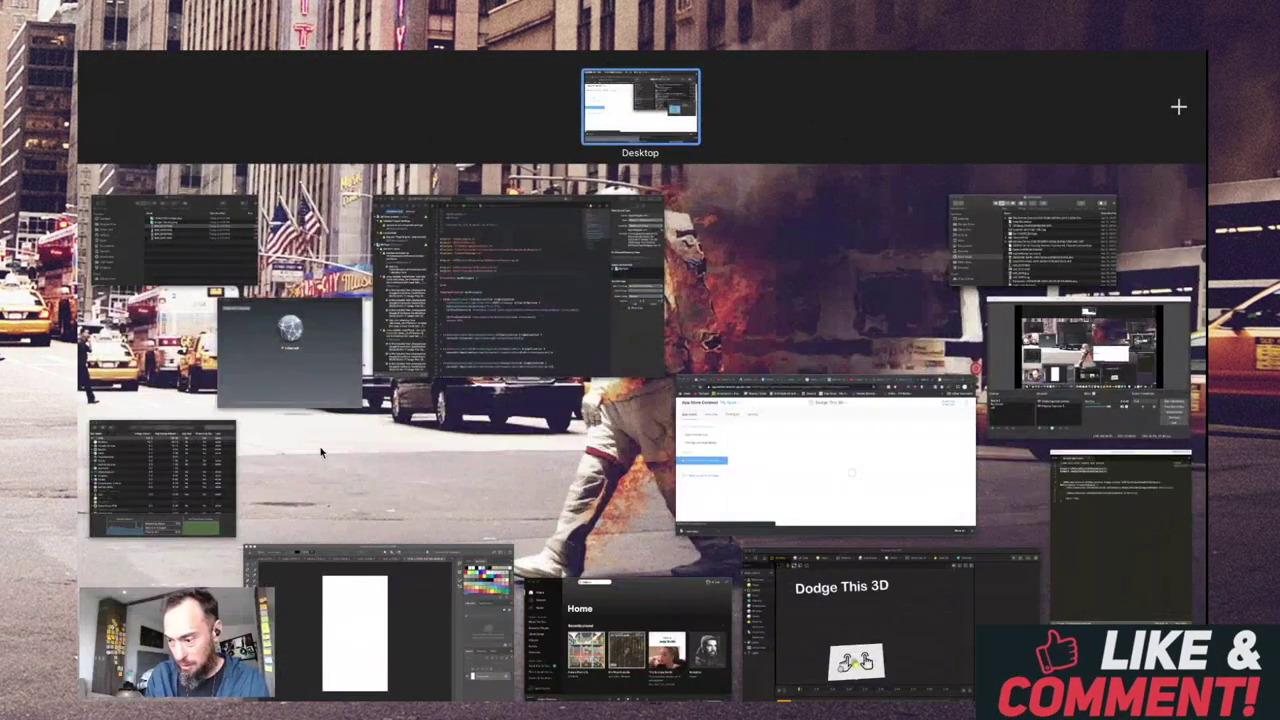
click(200, 245)
shift+click(397, 315)
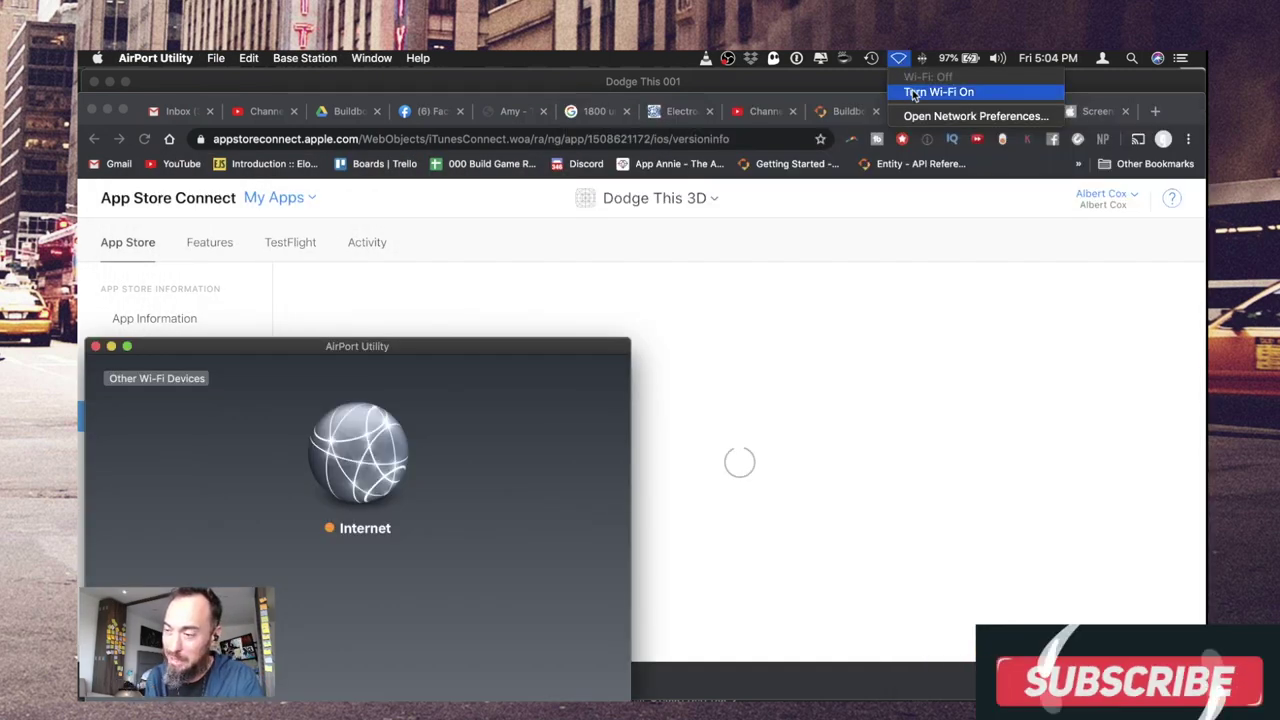
- Turn the Mac's Wi-Fi back on and reload the App Store Connect version page in Chrome
click(913, 92)
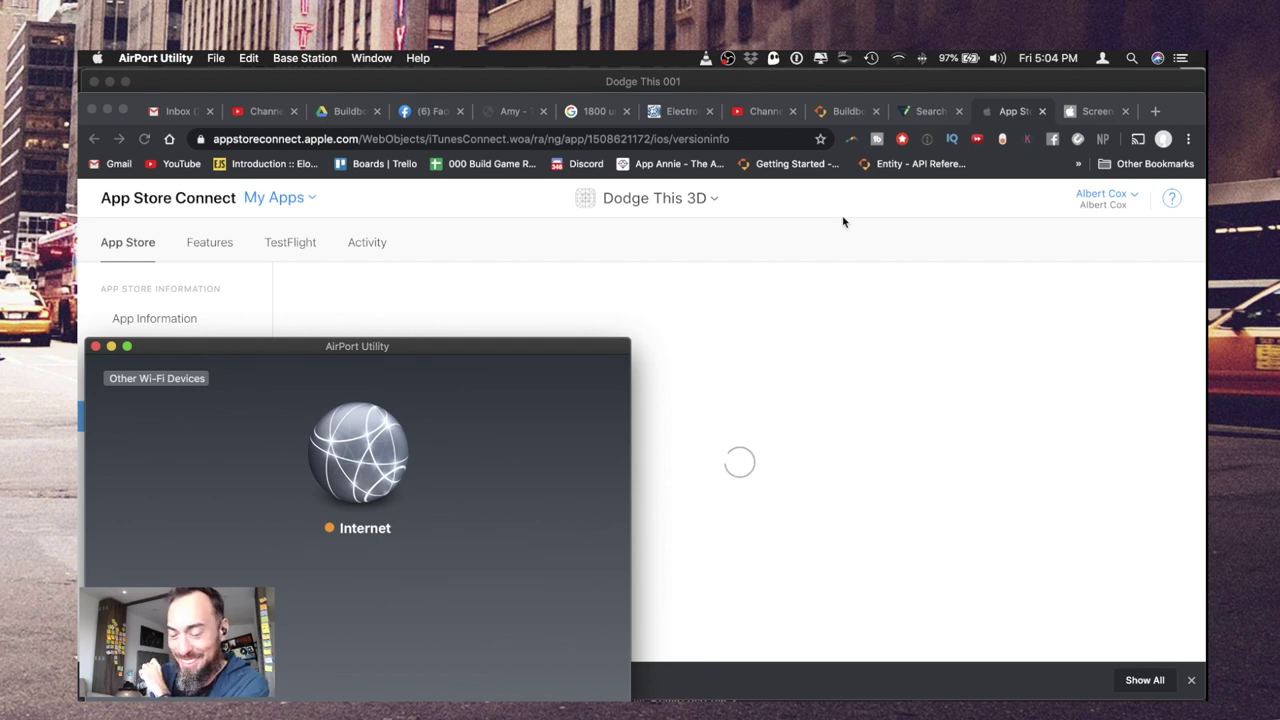
click(145, 140)
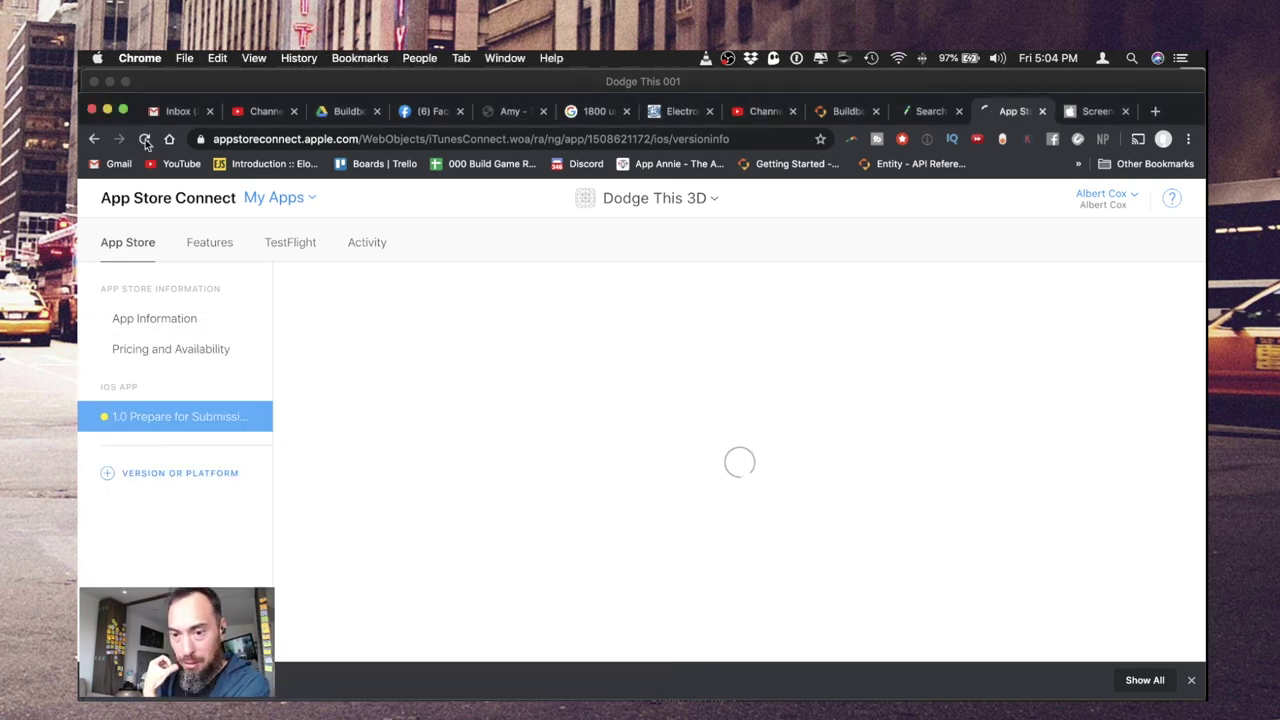
- Place IMG_3316.PNG from Finder's Screenshot folder into Photoshop's 1242 x 2208_4 document, scaled to about 50.24% to fill the canvas width
key(ctrl+Up)
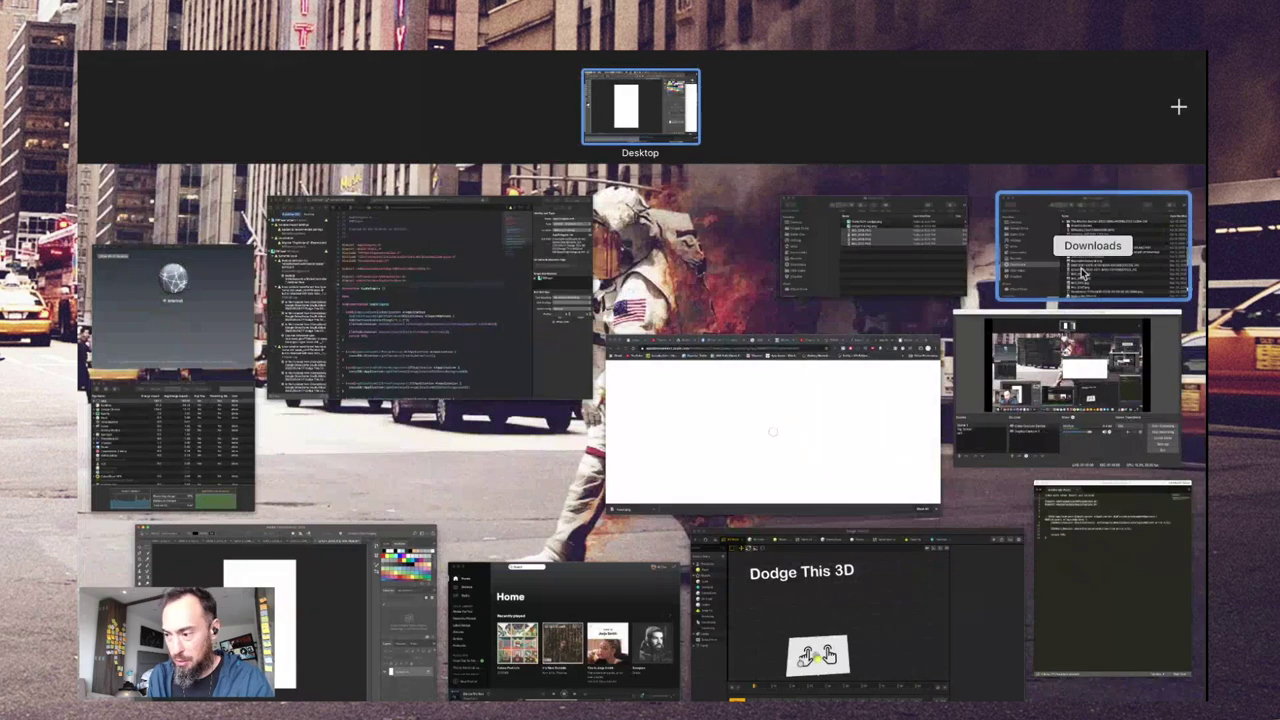
click(905, 271)
click(846, 403)
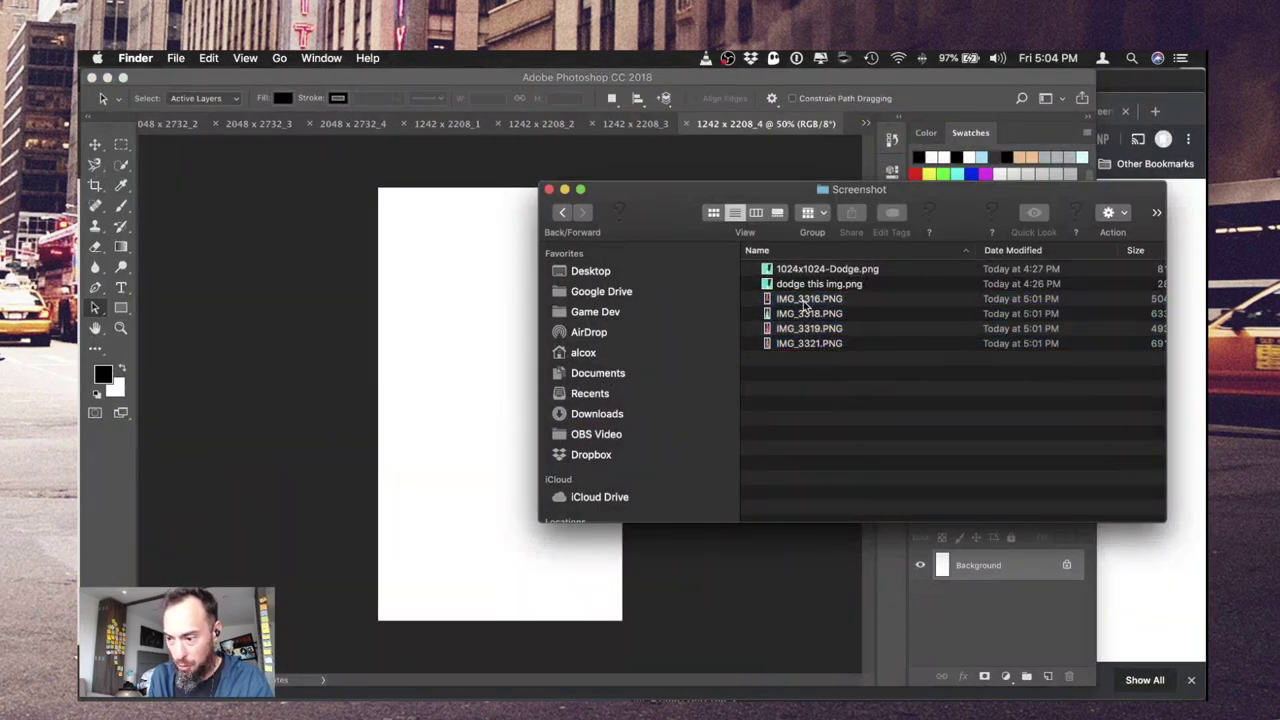
drag(806, 305, 584, 492)
drag(578, 620, 622, 675)
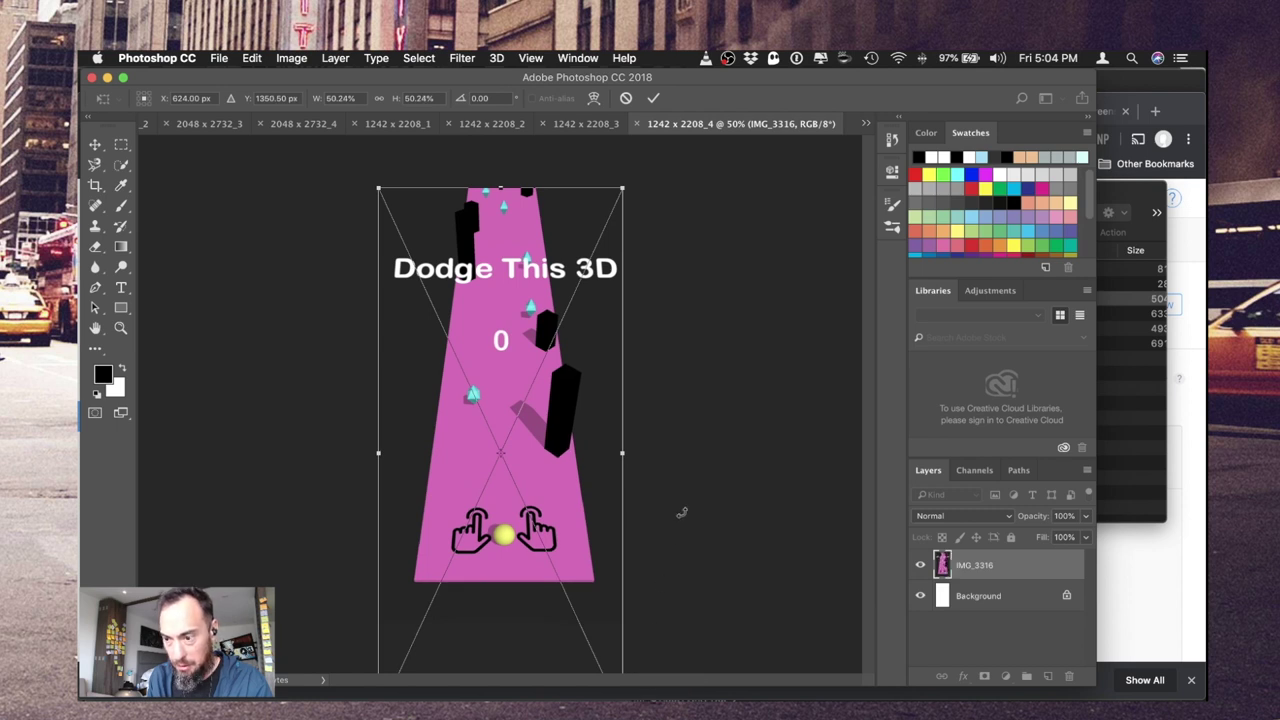
key(Return)
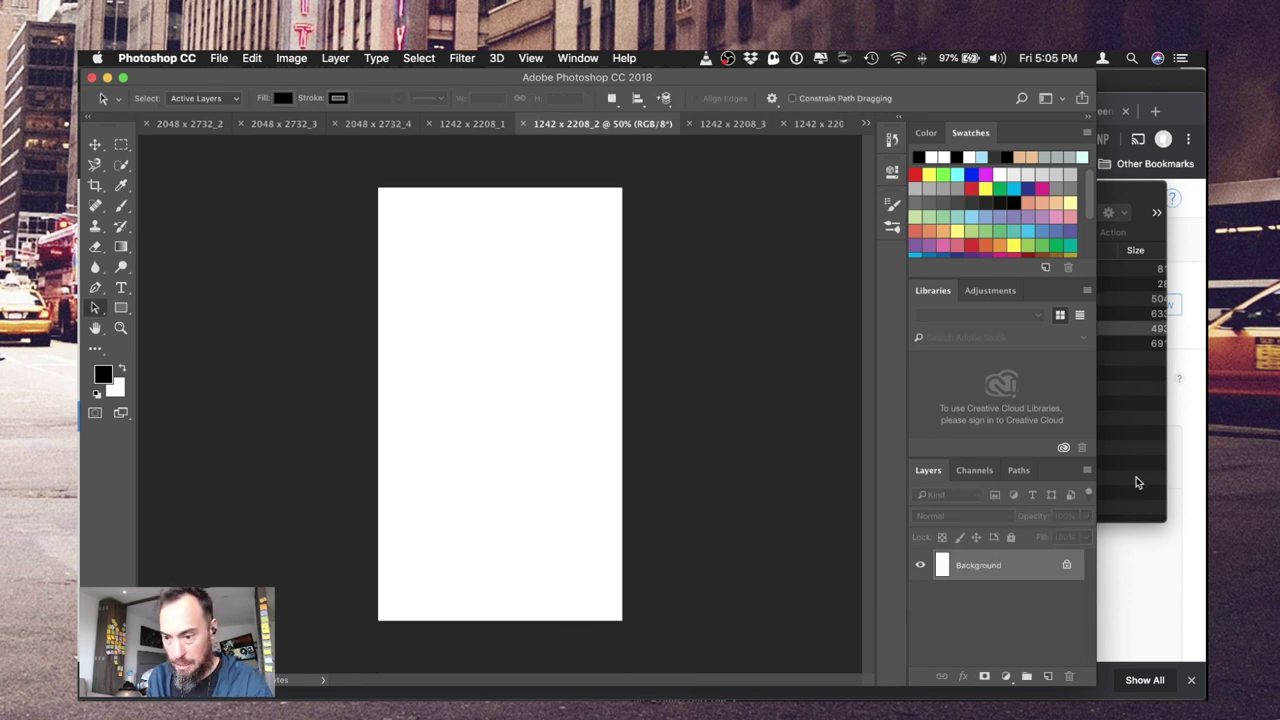
- Place IMG_3319.PNG from Finder's Screenshot folder into the 1242 x 2208_2 document and enlarge it proportionally to fill the canvas width
click(1137, 483)
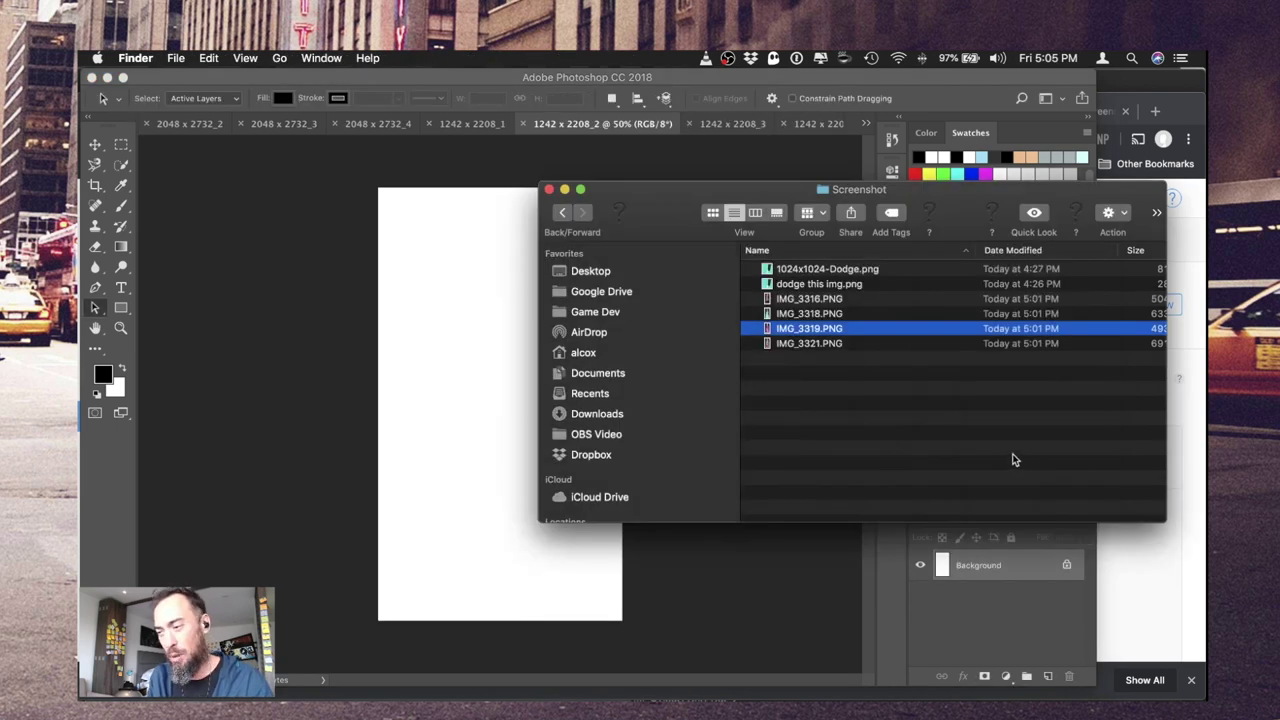
click(948, 418)
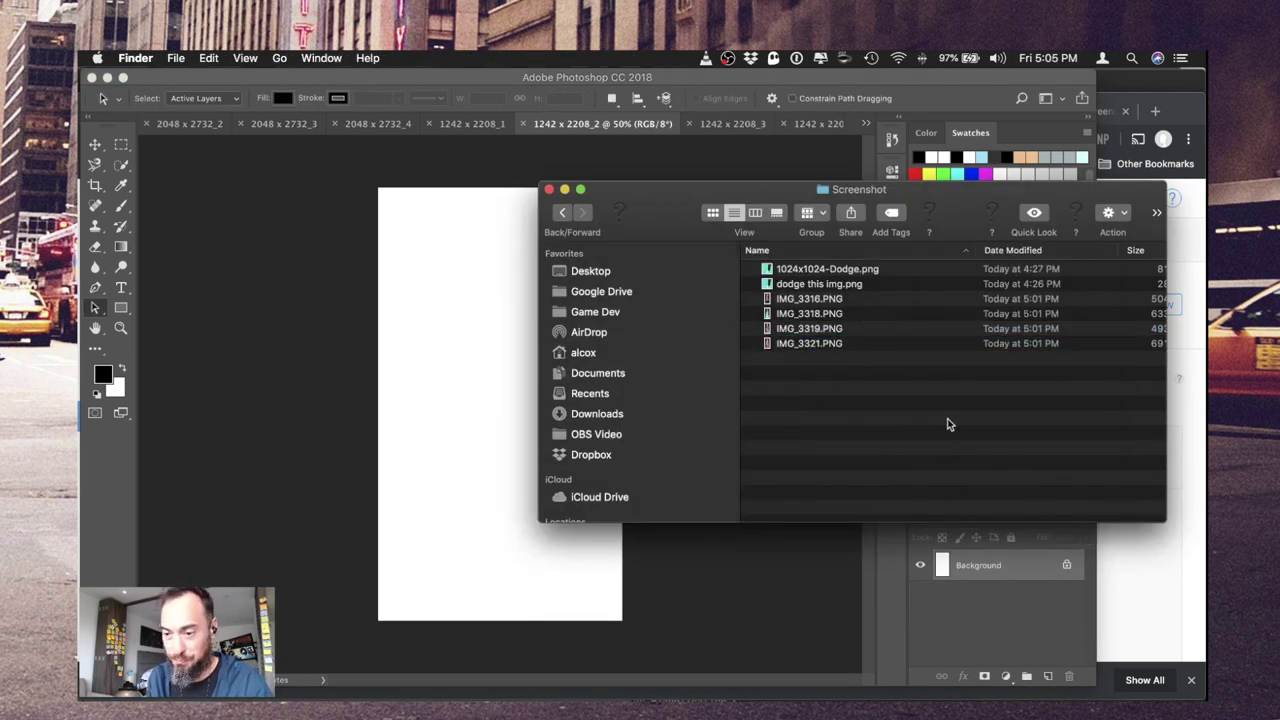
drag(798, 329, 322, 246)
click(838, 408)
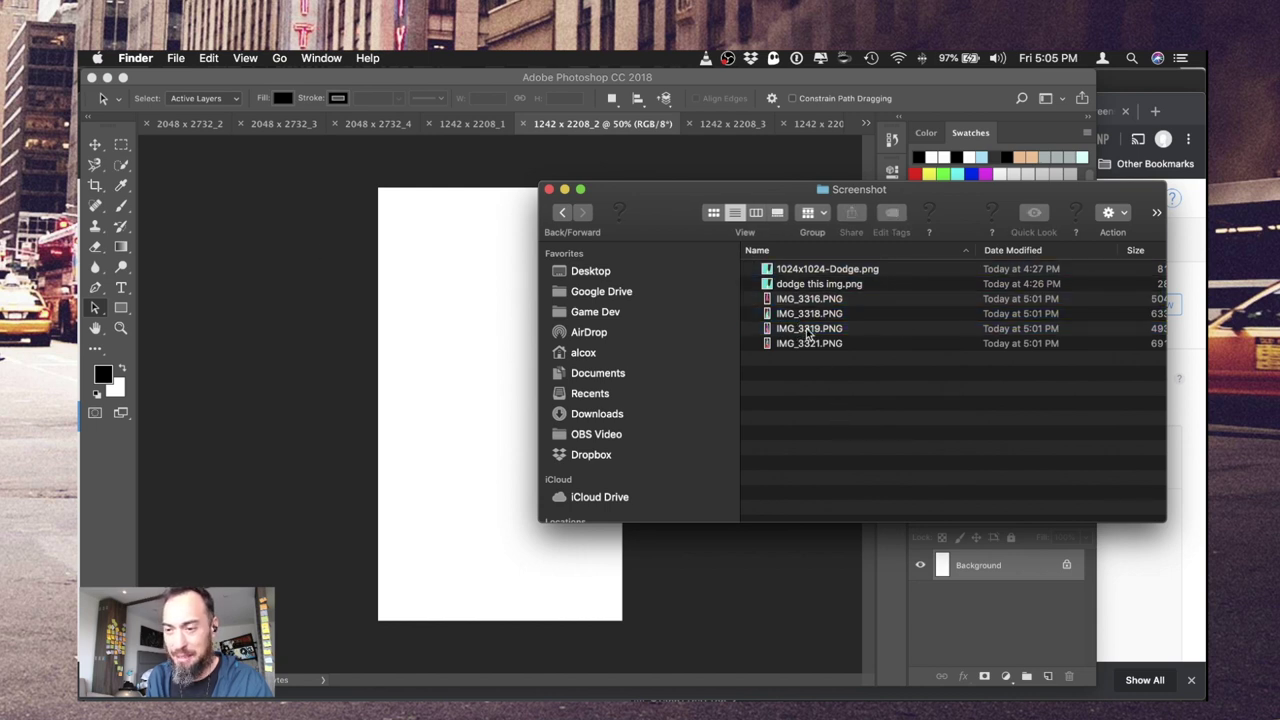
click(809, 328)
shift+click(809, 343)
click(789, 386)
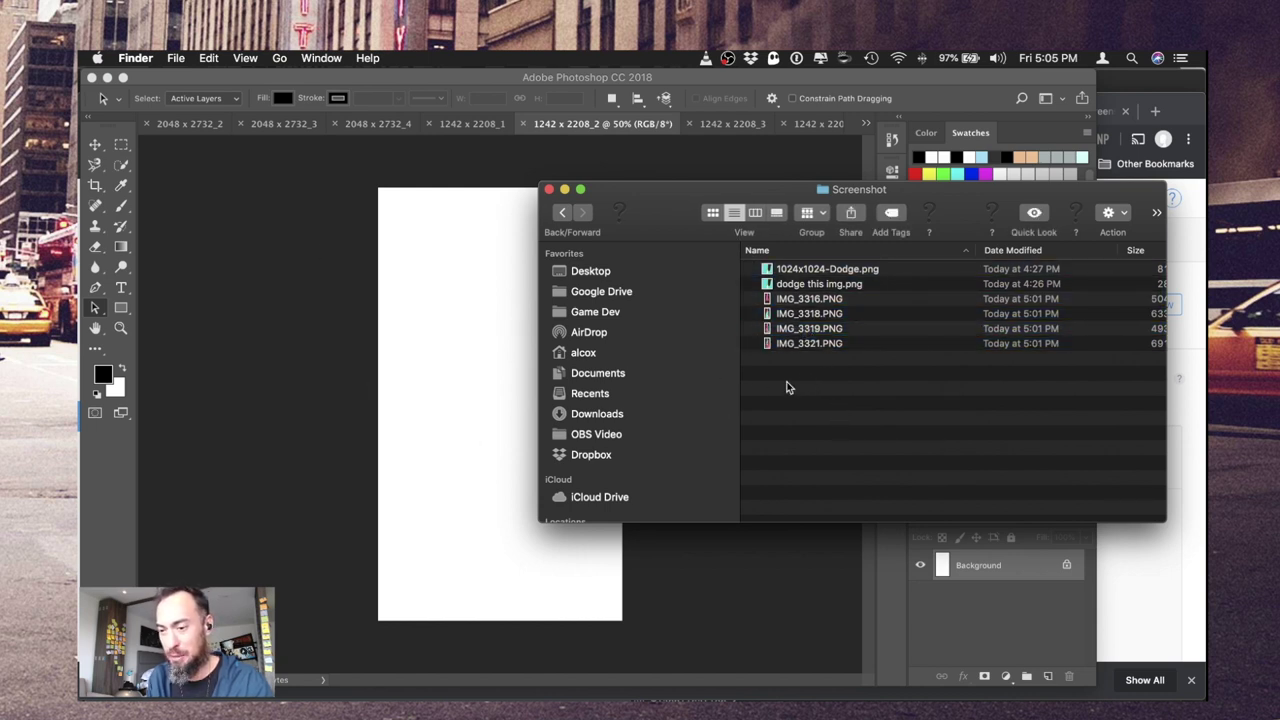
click(805, 330)
drag(805, 330, 473, 350)
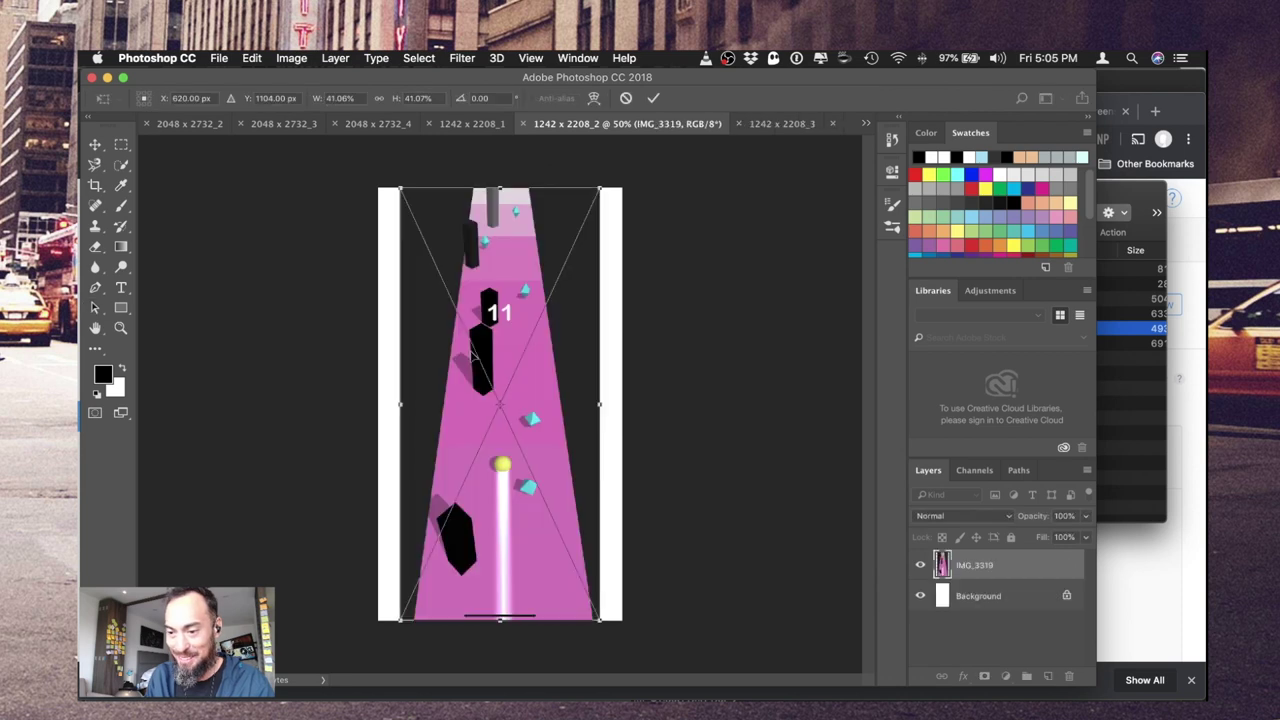
drag(622, 620, 648, 672)
key(Return)
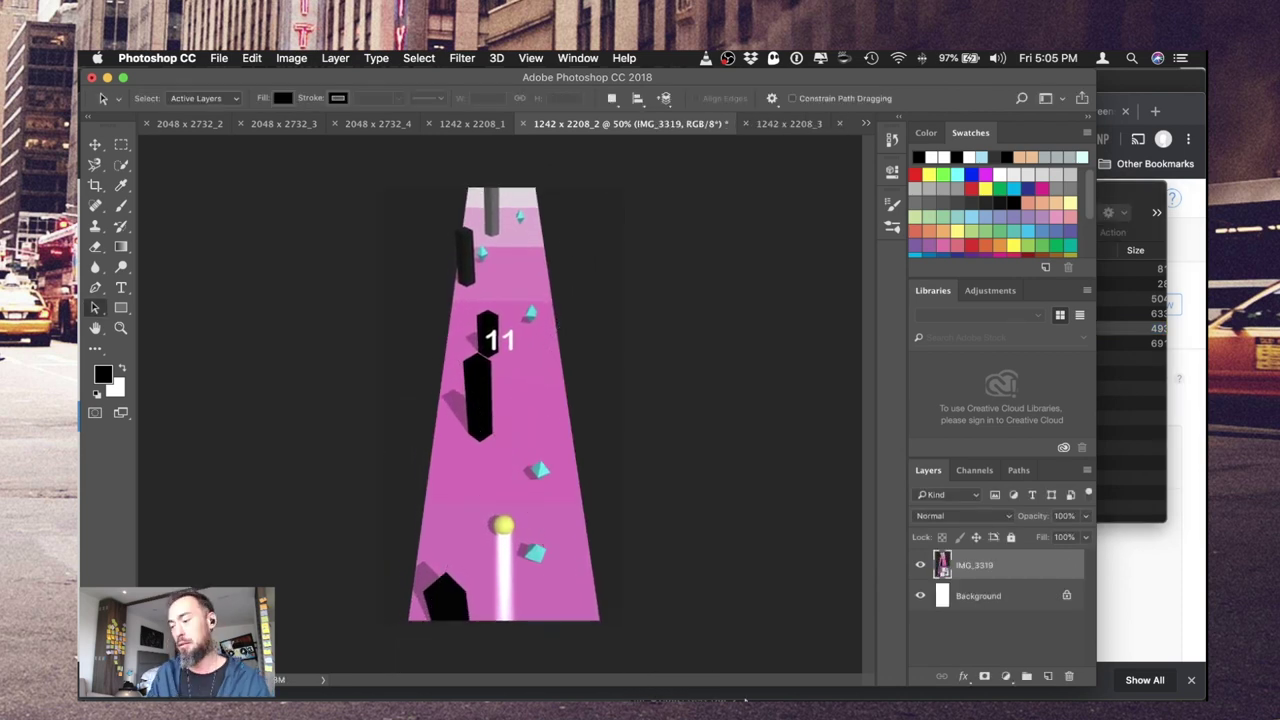
- Place IMG_3321.PNG from Finder's Screenshot folder into the 1242 x 2208_1 document and enlarge it proportionally to fill the canvas width
click(1147, 479)
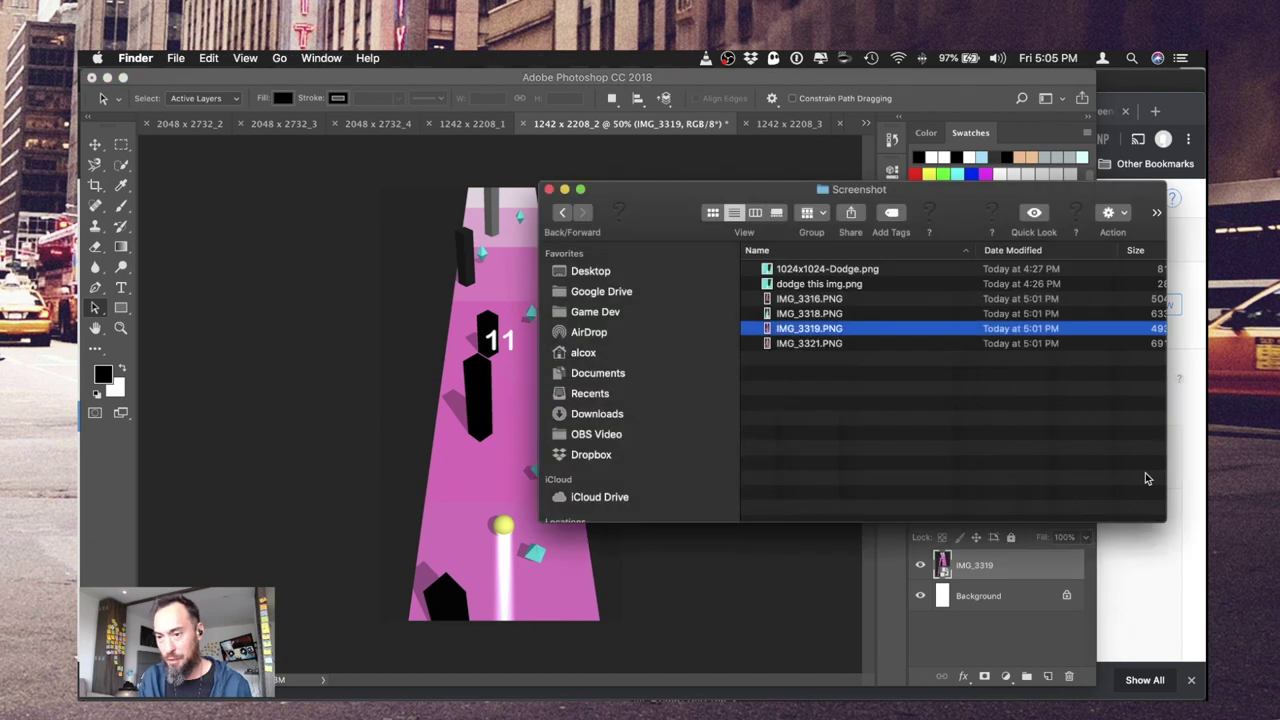
click(466, 124)
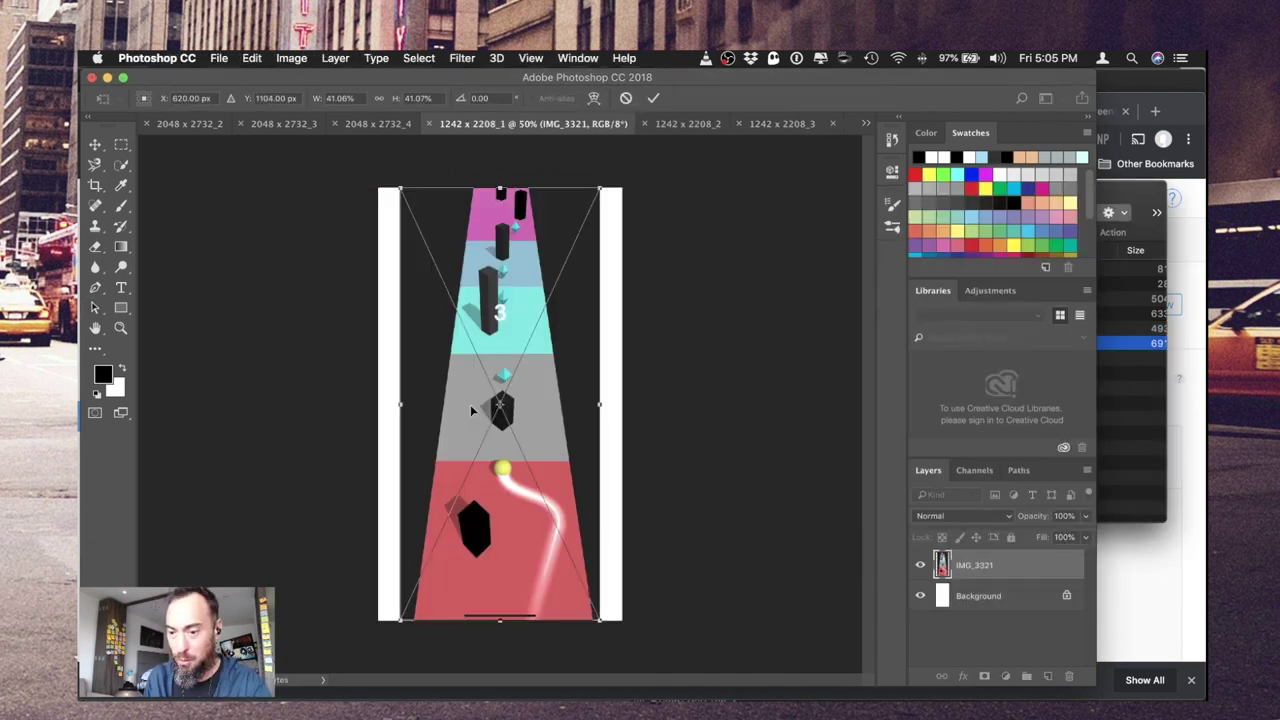
drag(470, 405, 448, 405)
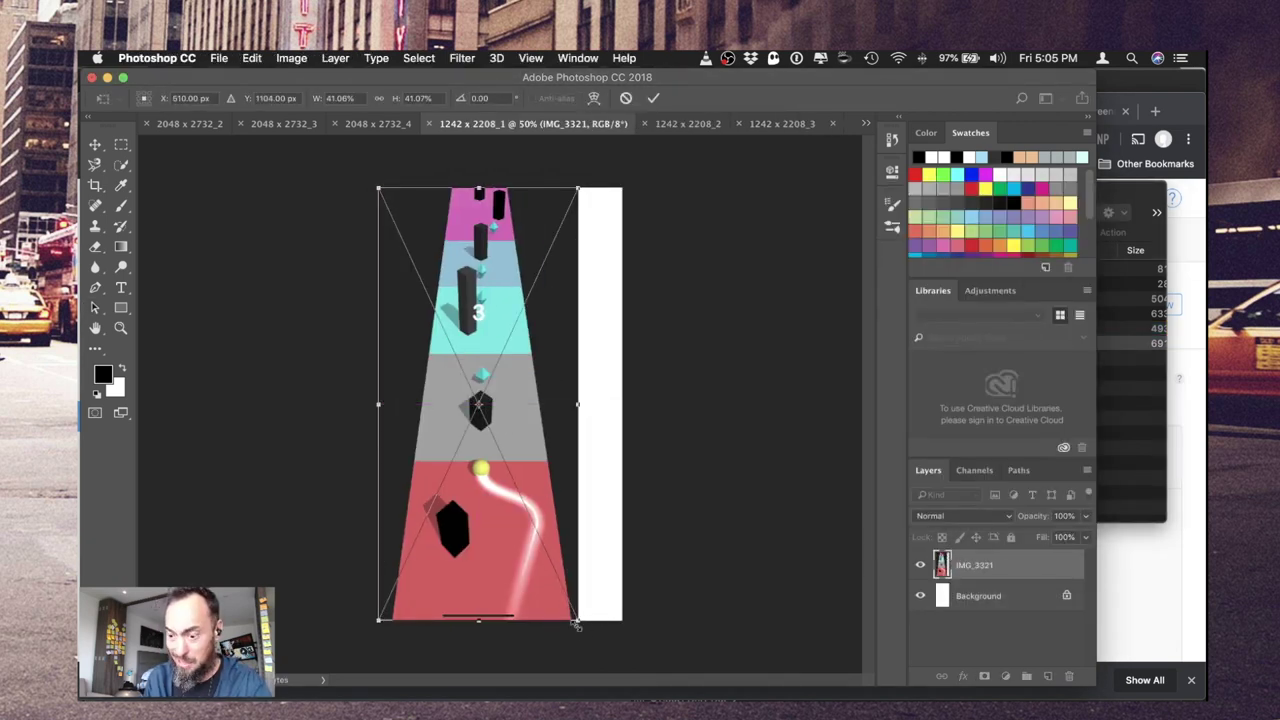
drag(576, 624, 624, 680)
- Switch to Chrome and add the four IMG PNG captures from Finder's Screenshot folder as the iPhone 6.5" display screenshots
key(super+Tab)
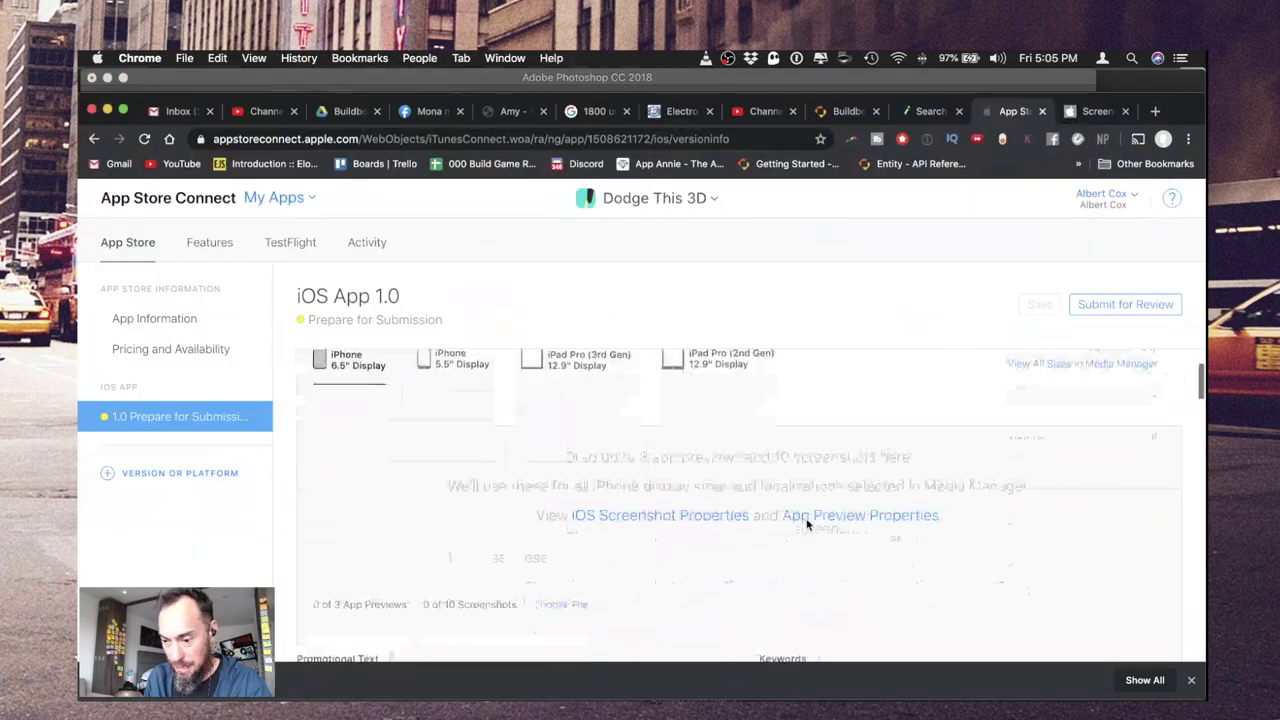
key(ctrl+Up)
click(871, 254)
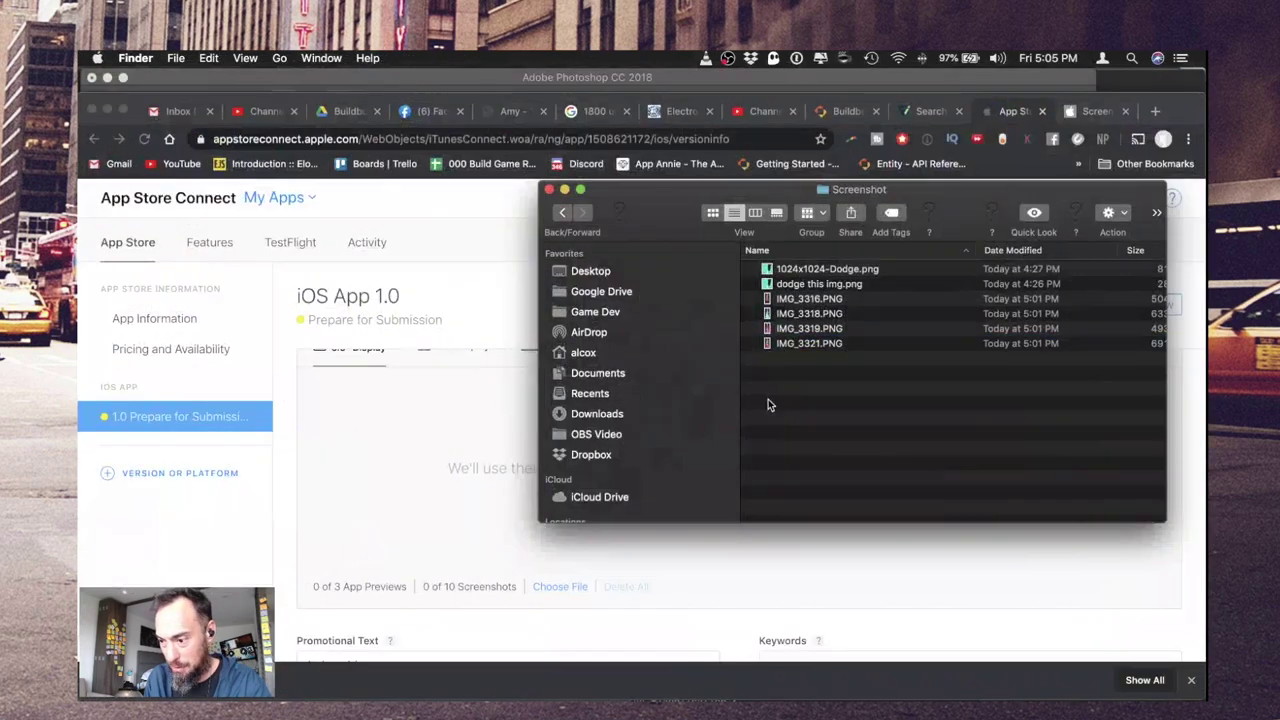
drag(766, 400, 493, 474)
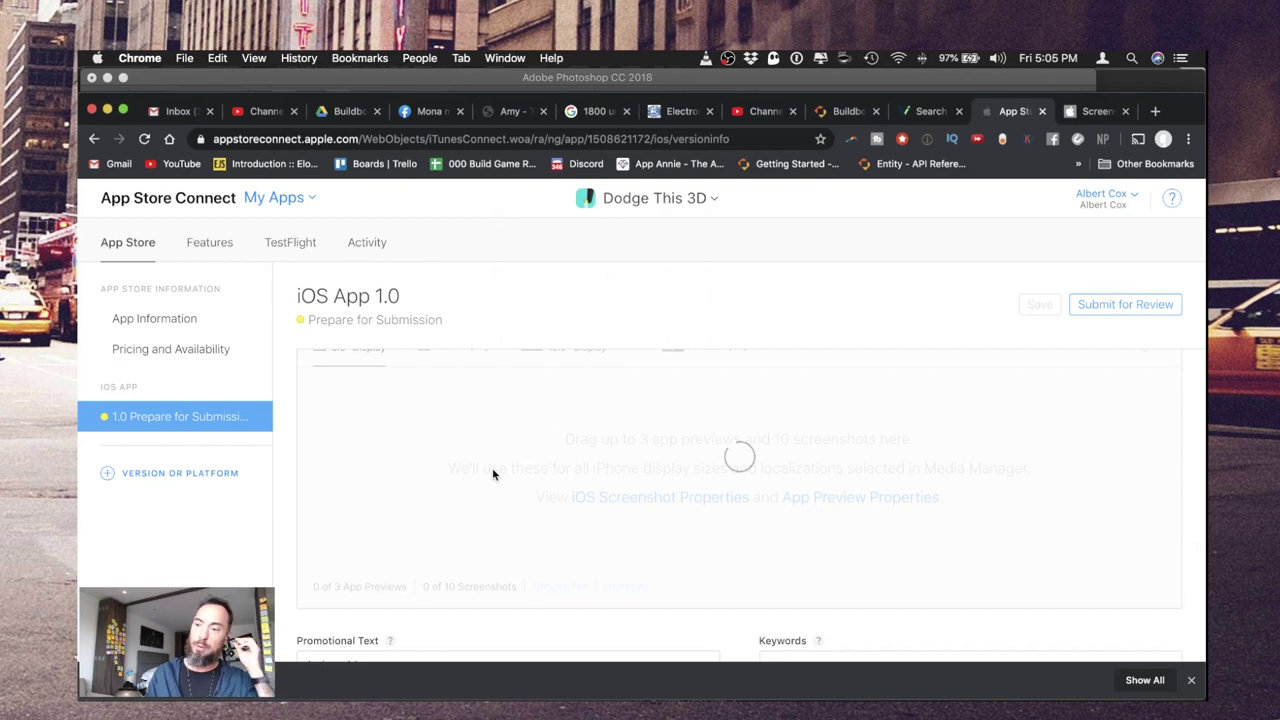
- Switch to Photoshop, export 1242 x 2208_1 as a PNG into the Screenshot folder, and bring up the 1242 x 2208_2 document
key(super+Tab)
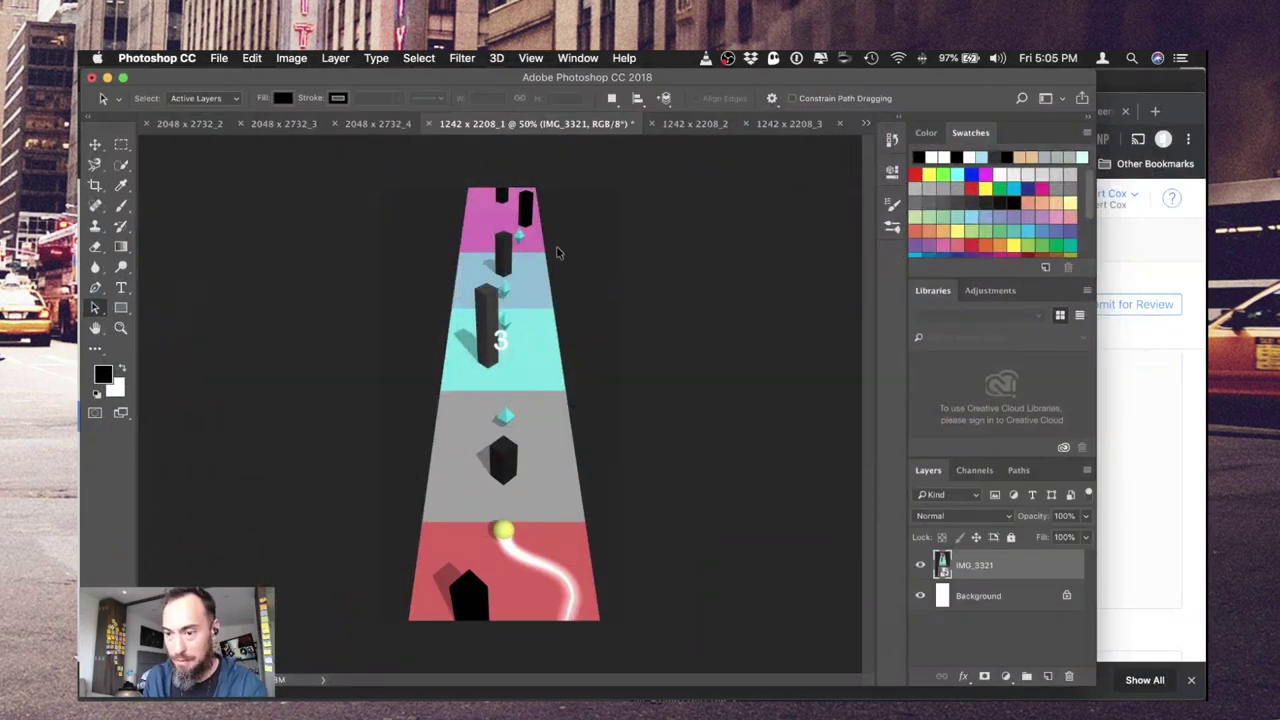
click(219, 58)
mouse_move(240, 254)
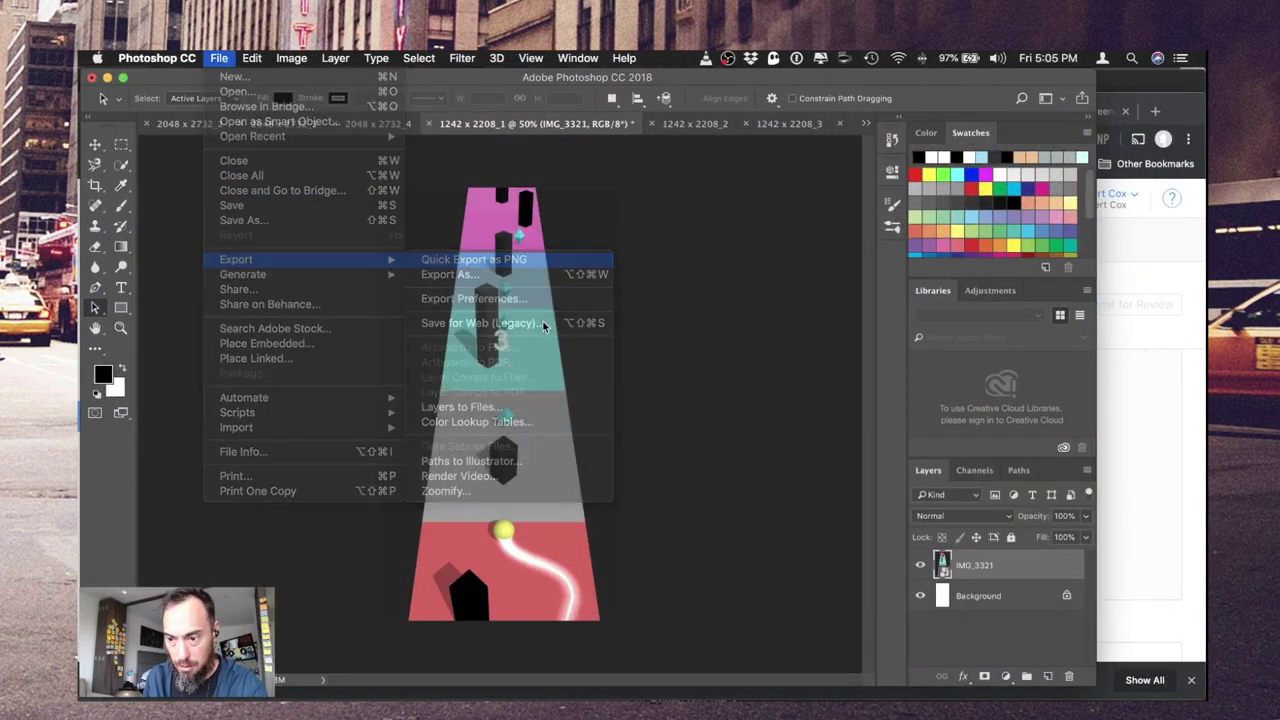
click(470, 254)
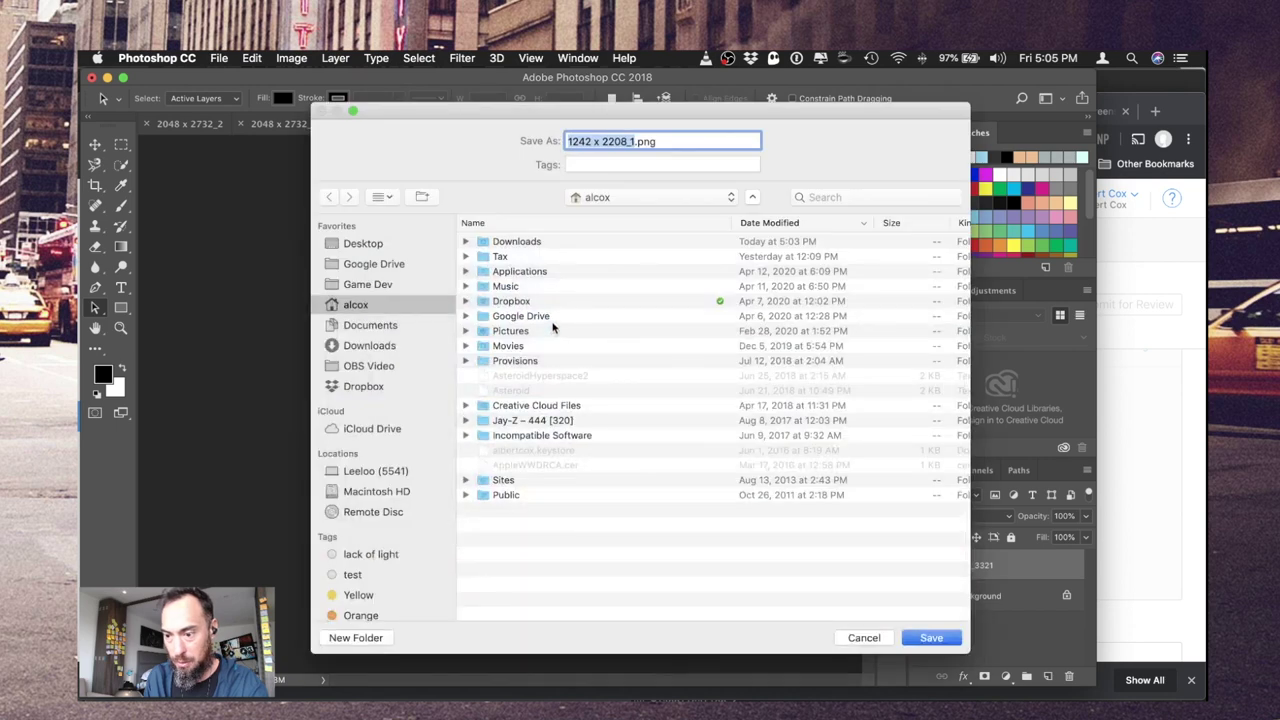
click(524, 242)
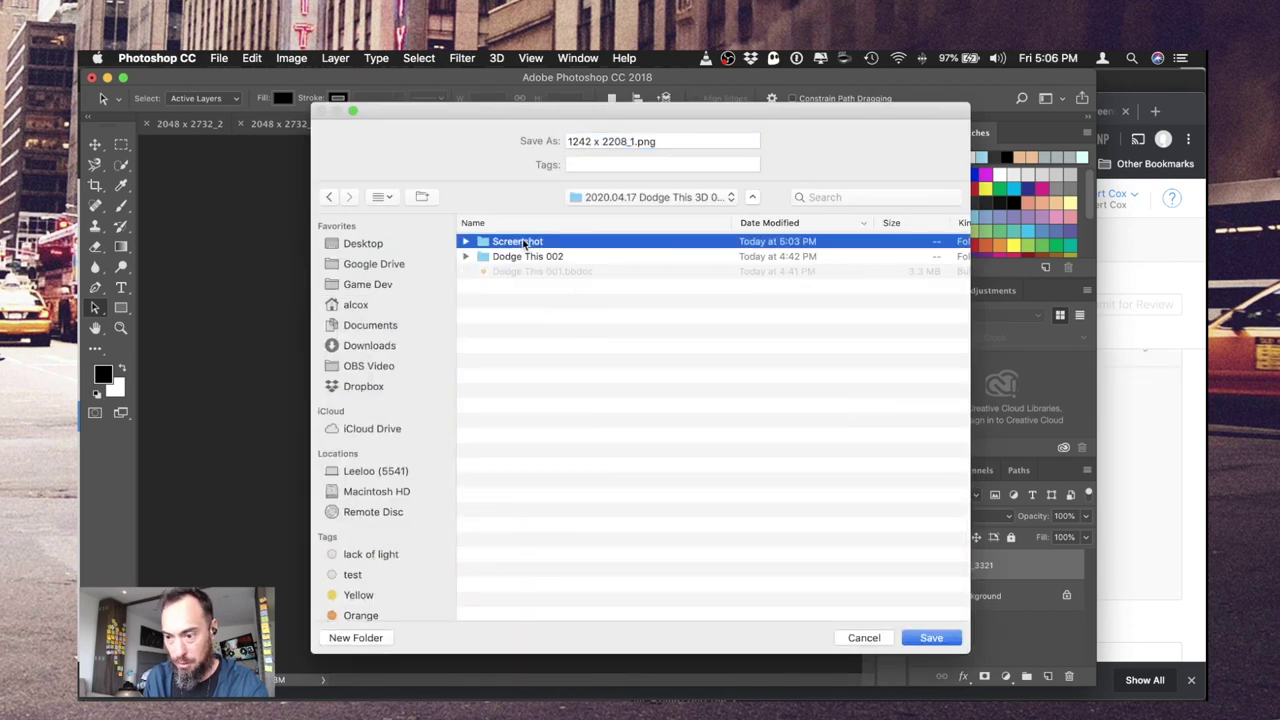
click(916, 636)
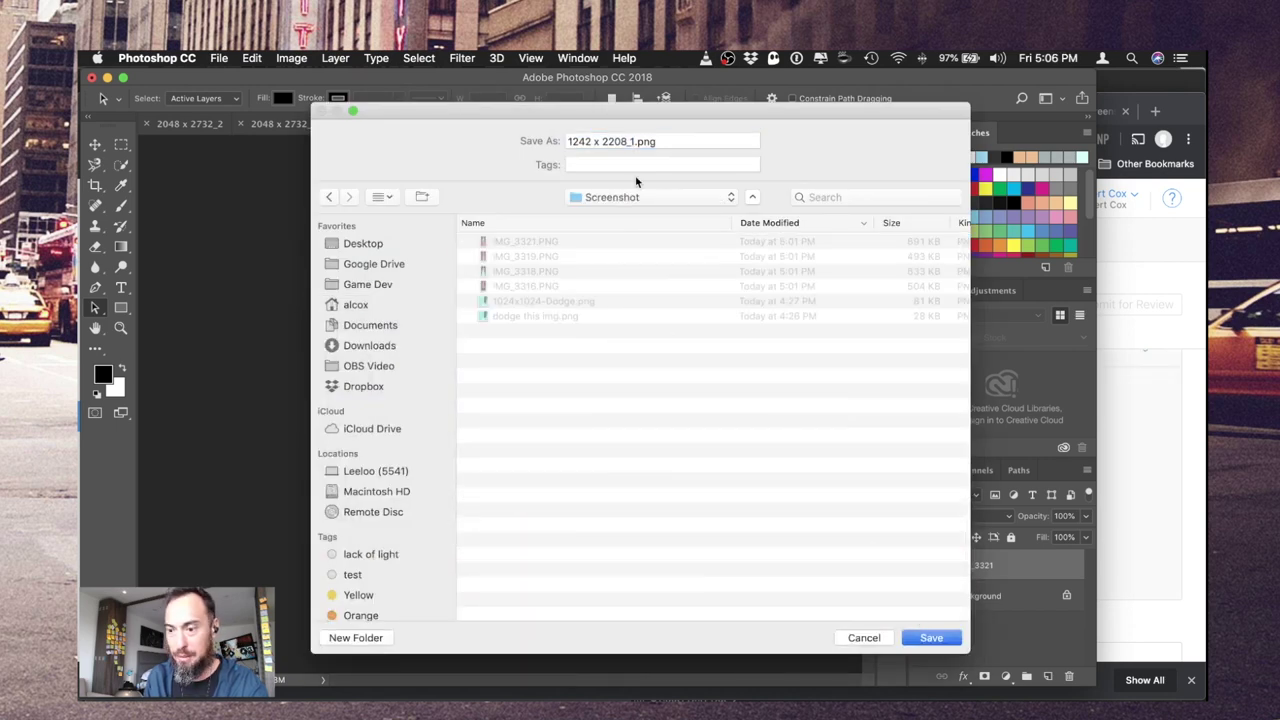
click(944, 640)
click(662, 125)
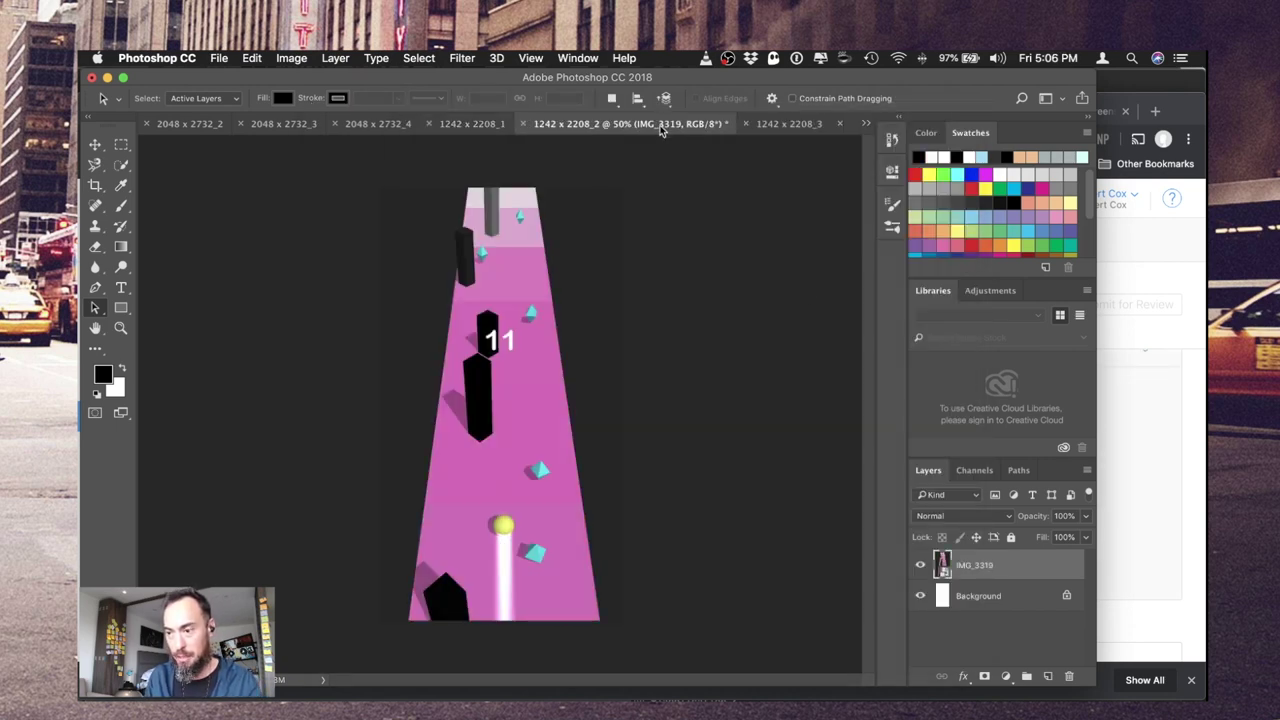
- Switch to Chrome and add 1242 x 2208_1.png through 1242 x 2208_4.png from Finder's Screenshot folder as the iPhone 5.5" display screenshots
key(ctrl+Up)
click(766, 420)
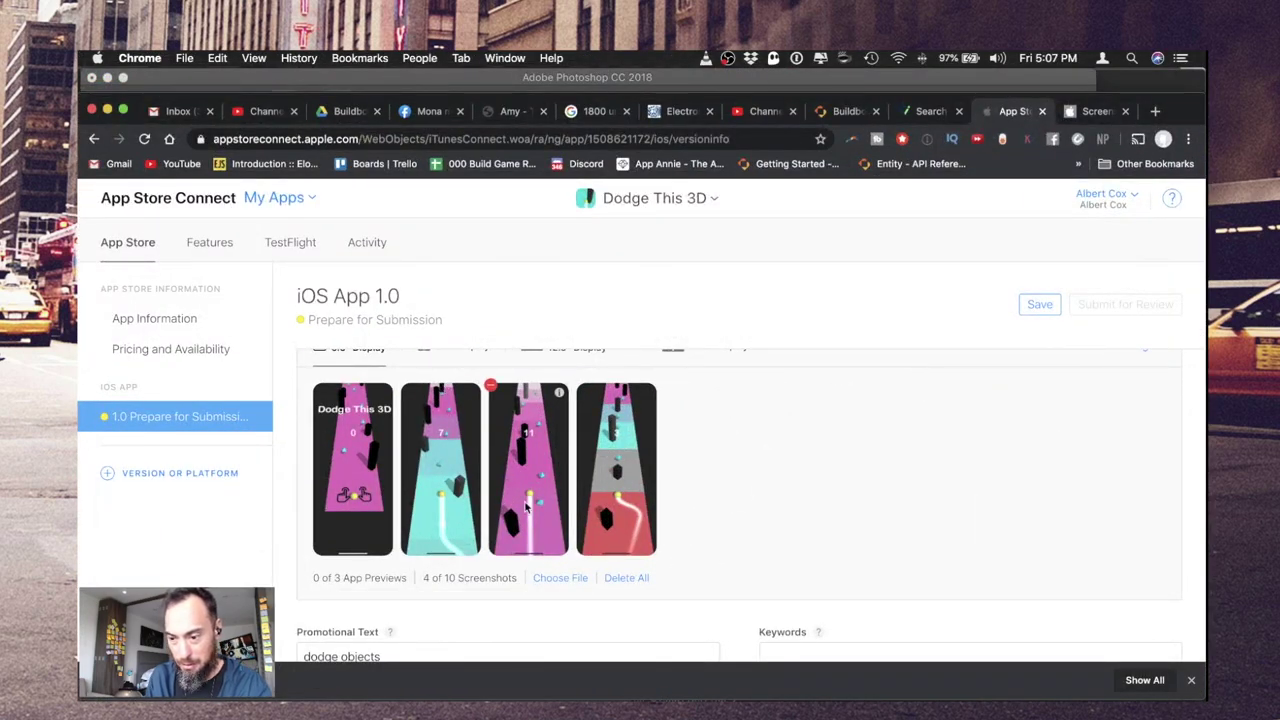
scroll(526, 507, up, 2)
click(450, 460)
scroll(691, 383, down, 2)
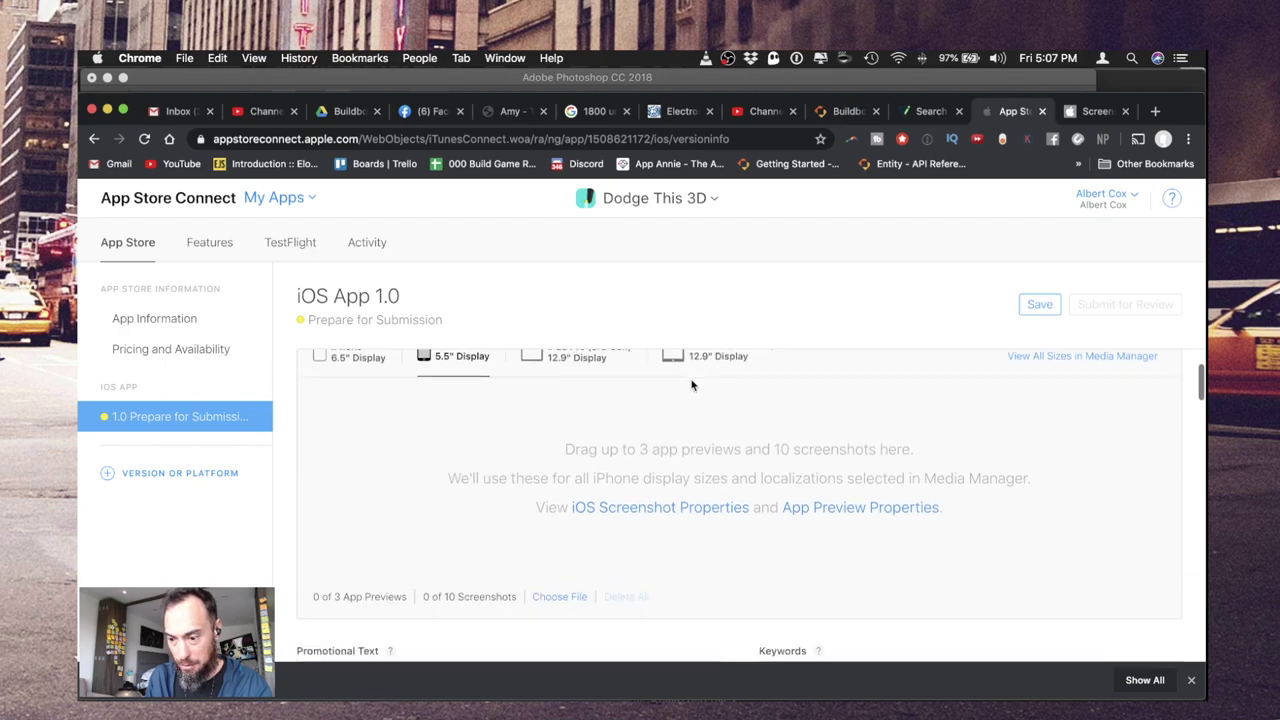
key(ctrl+Up)
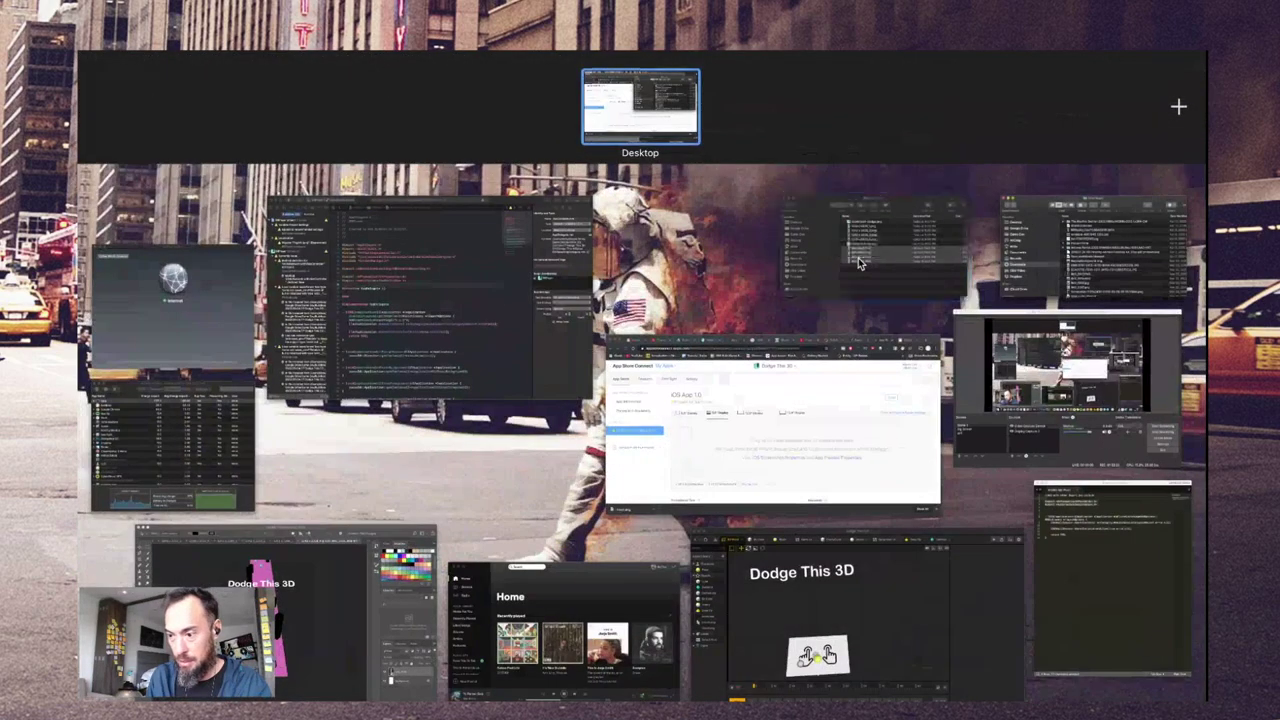
click(858, 262)
click(815, 420)
click(818, 329)
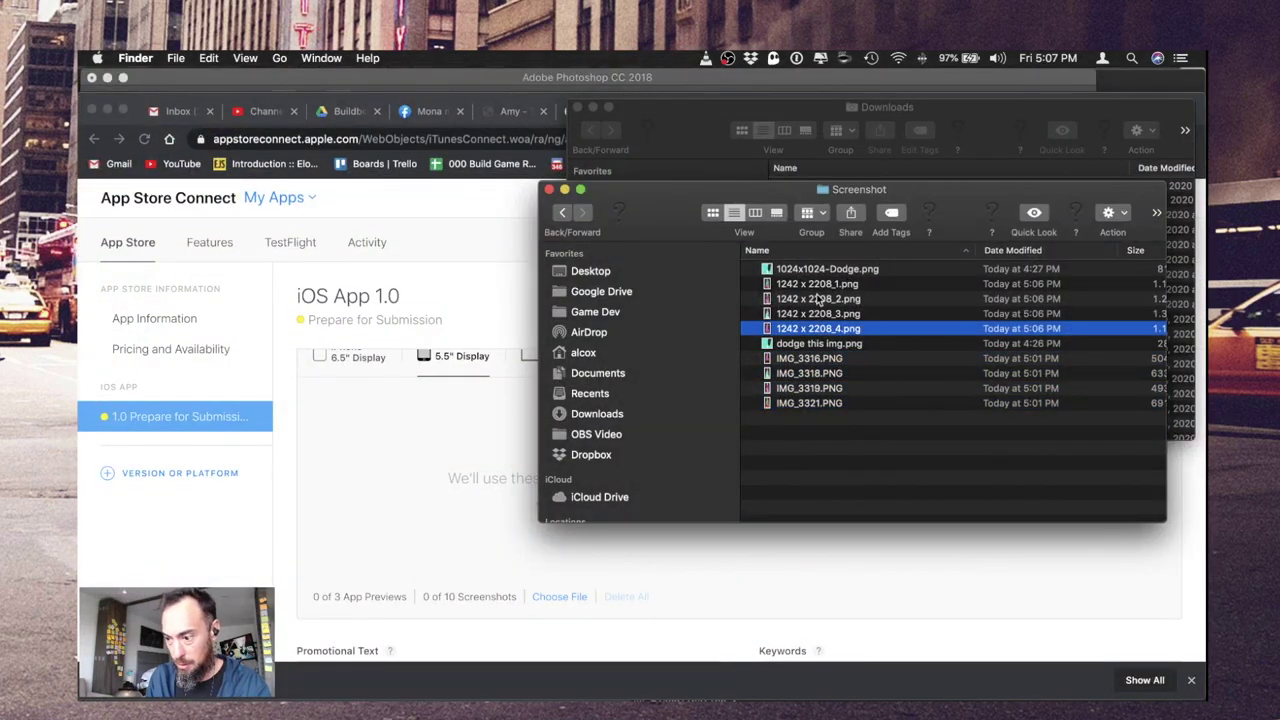
shift+click(818, 284)
drag(820, 288, 462, 499)
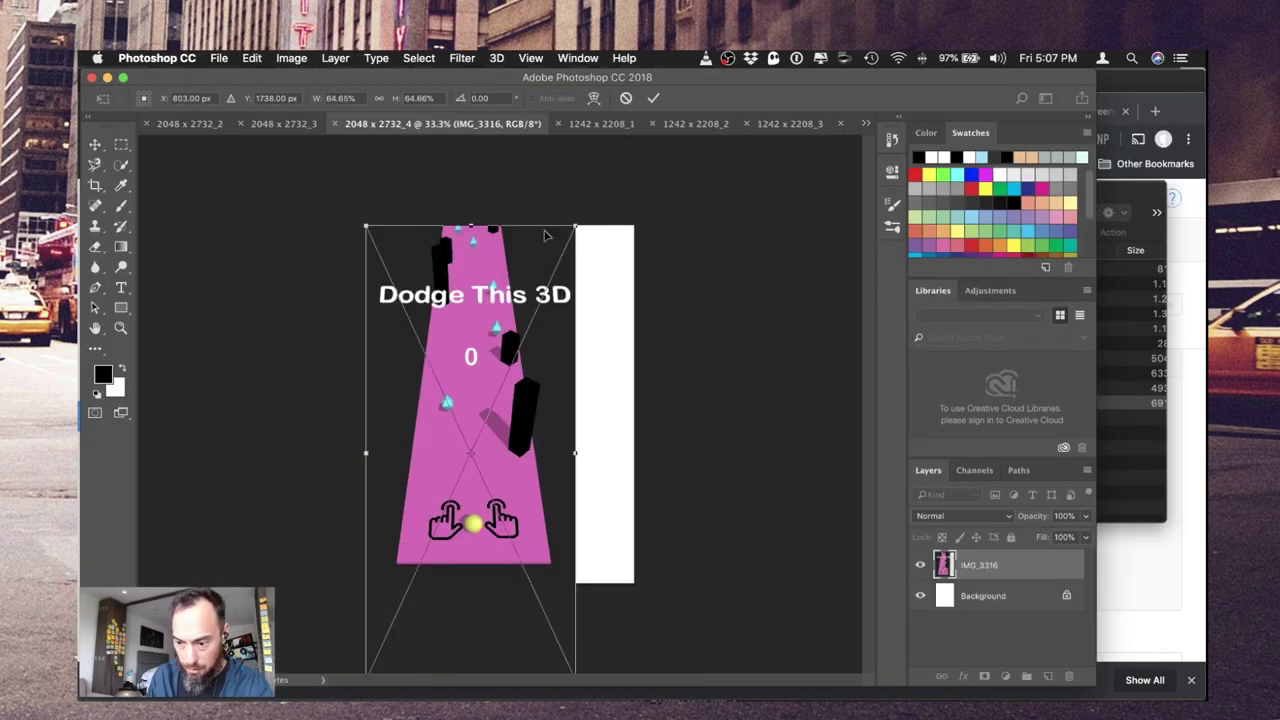
- In Photoshop, enlarge IMG_3316 in the 2048 x 2732_4 document and shift IMG_3321 slightly upward in 2048 x 2732_1
drag(582, 222, 601, 174)
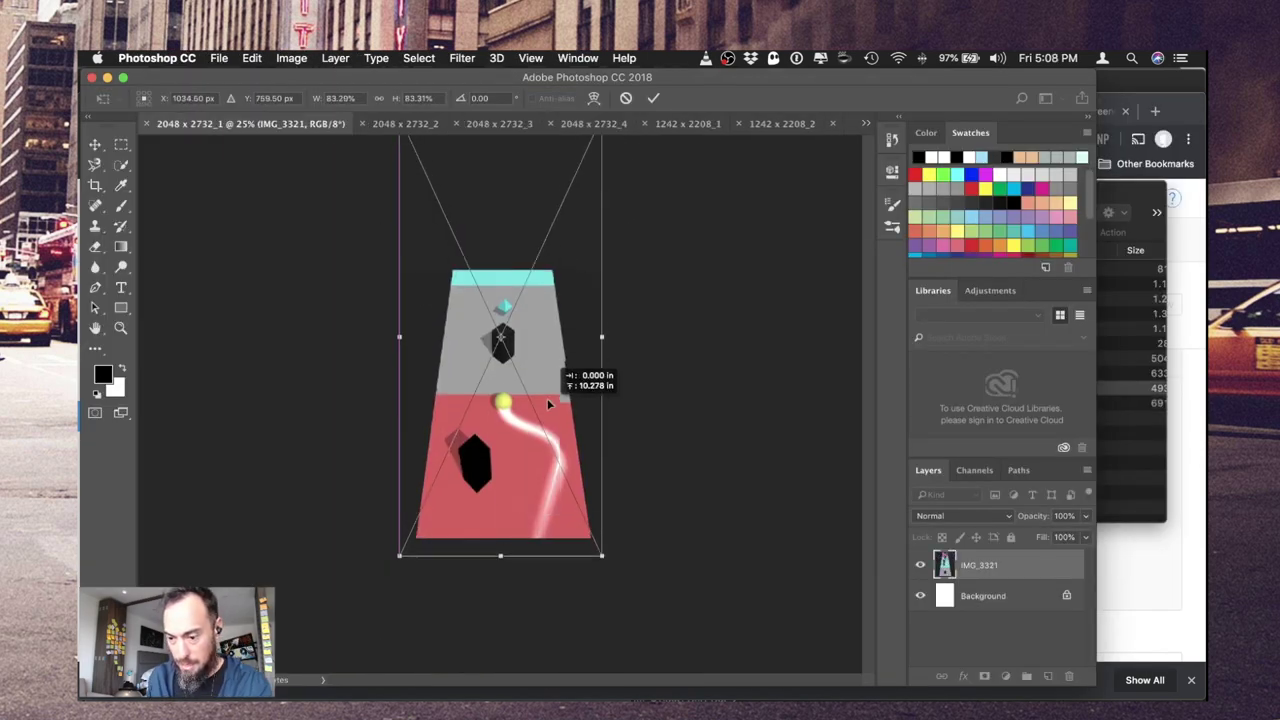
drag(546, 401, 546, 389)
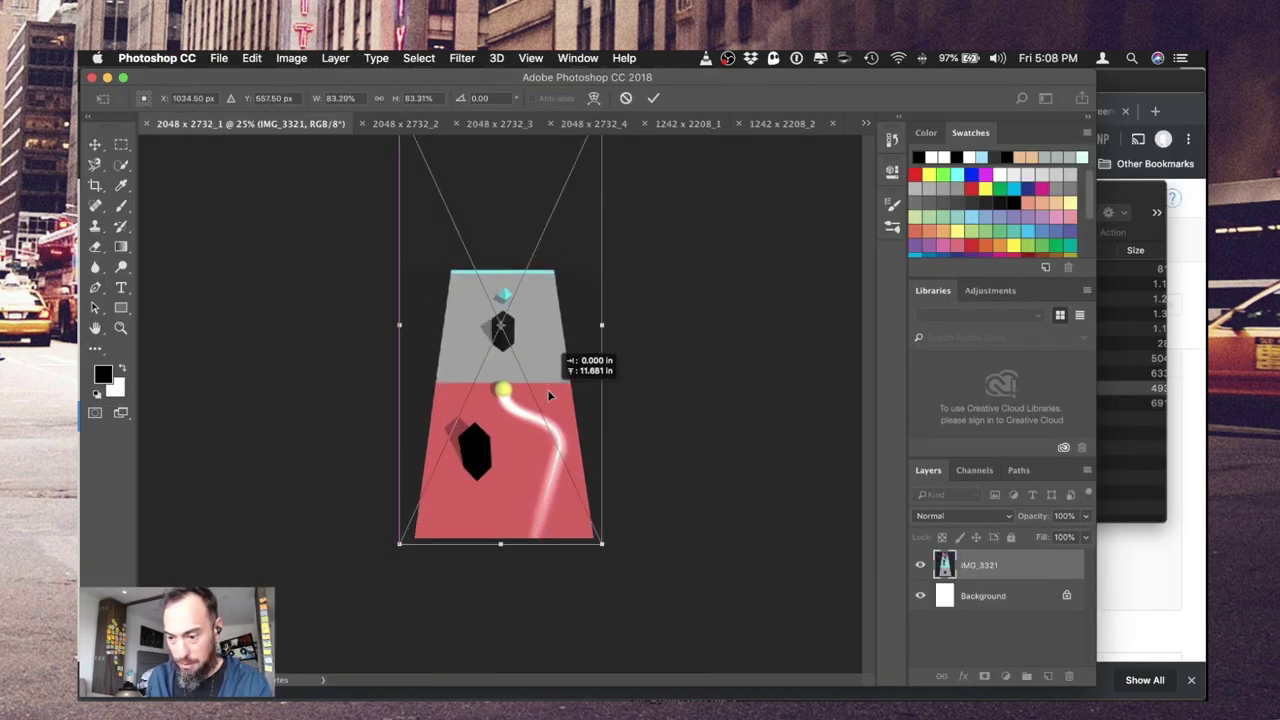
- Export the 2048 x 2732_1 document as a PNG into the Screenshot folder
click(219, 57)
mouse_move(225, 257)
click(490, 257)
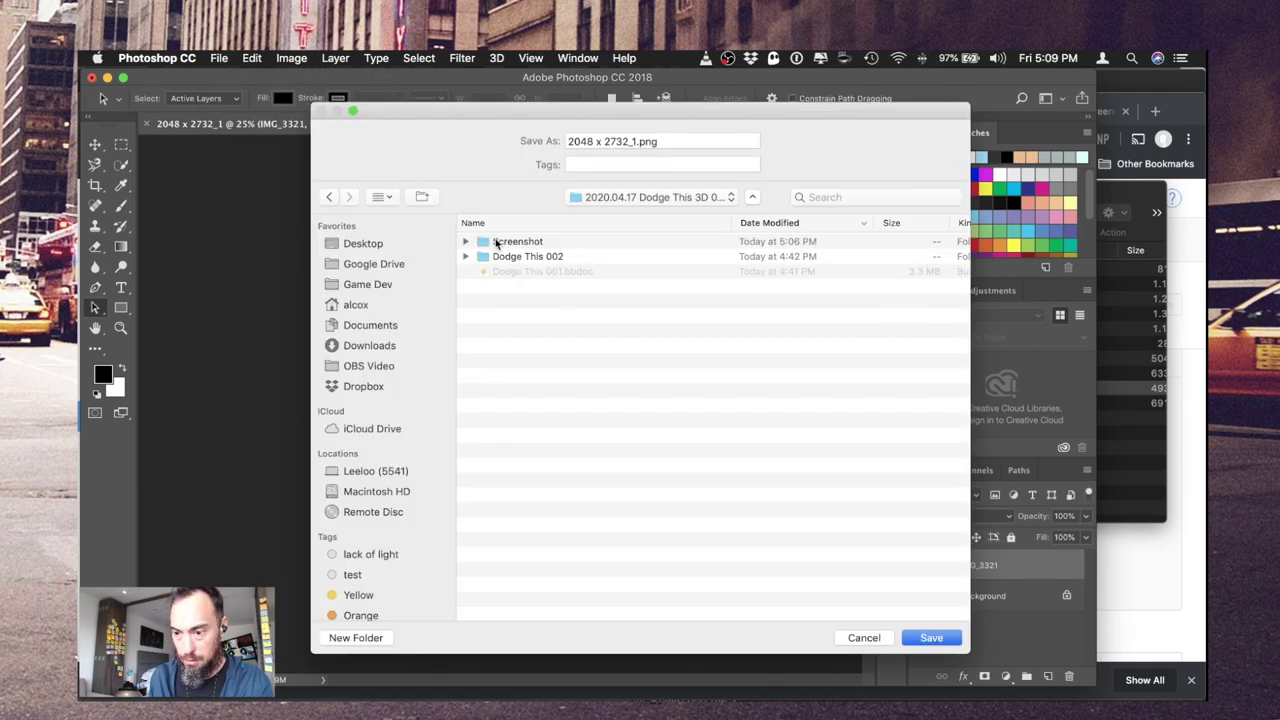
double_click(494, 241)
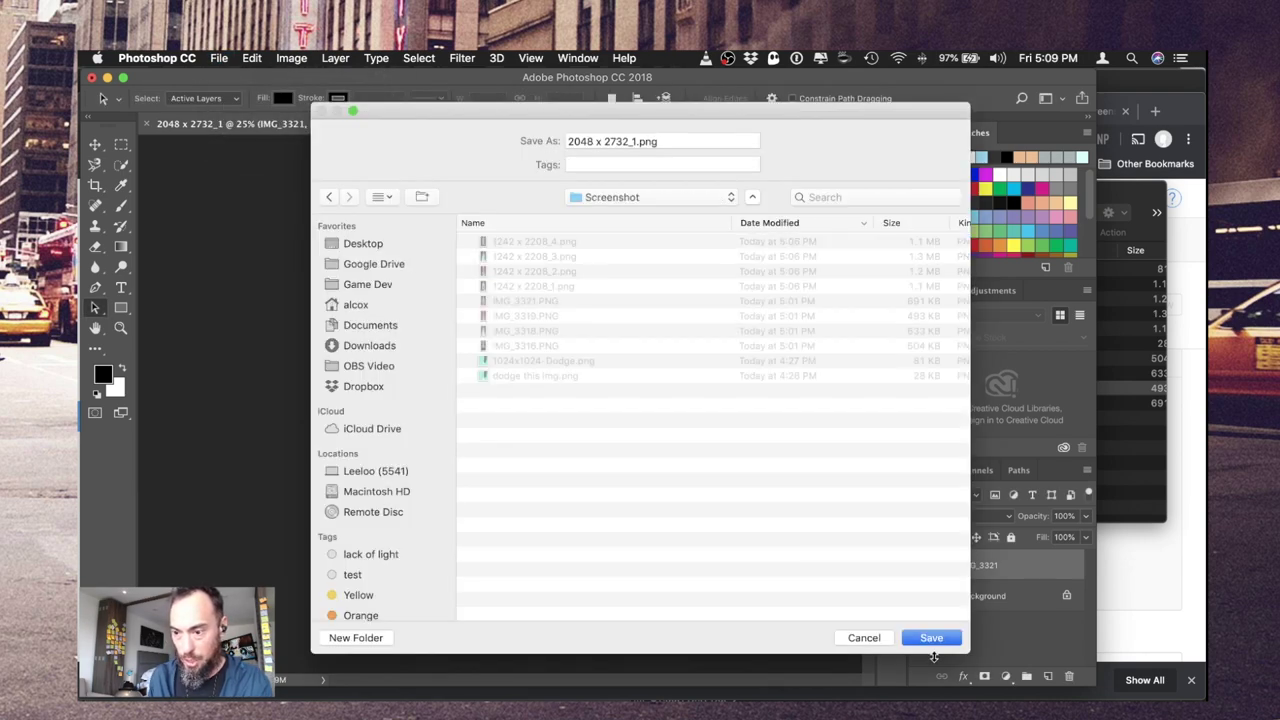
click(931, 644)
- Export the 2048 x 2732_2 and 2048 x 2732_4 documents as PNG files into the Screenshot folder
click(398, 124)
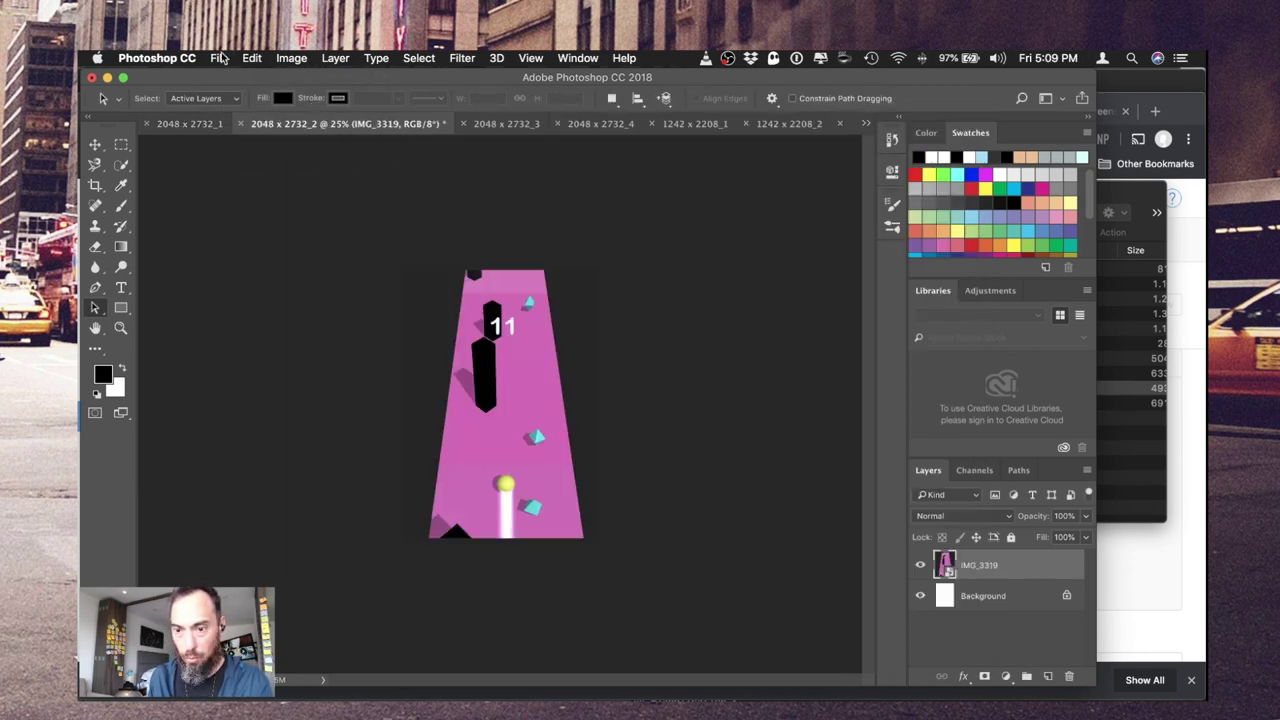
click(219, 57)
mouse_move(225, 257)
click(490, 257)
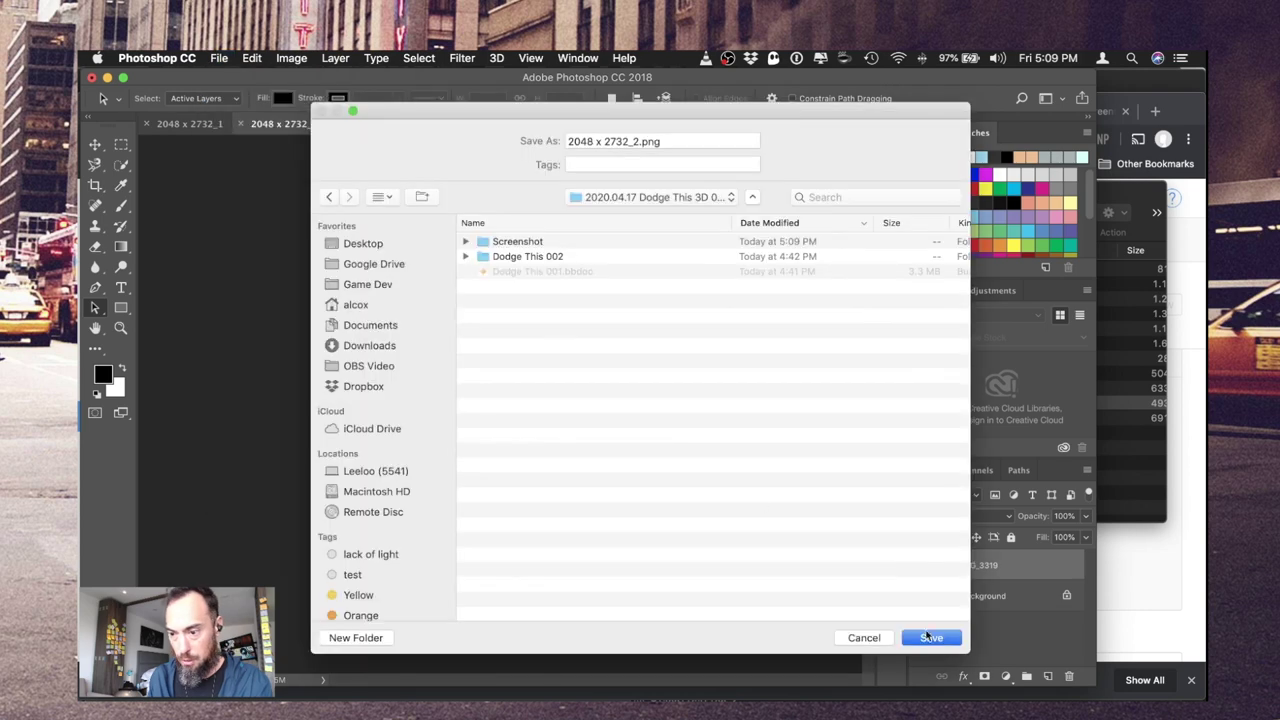
double_click(483, 243)
click(931, 637)
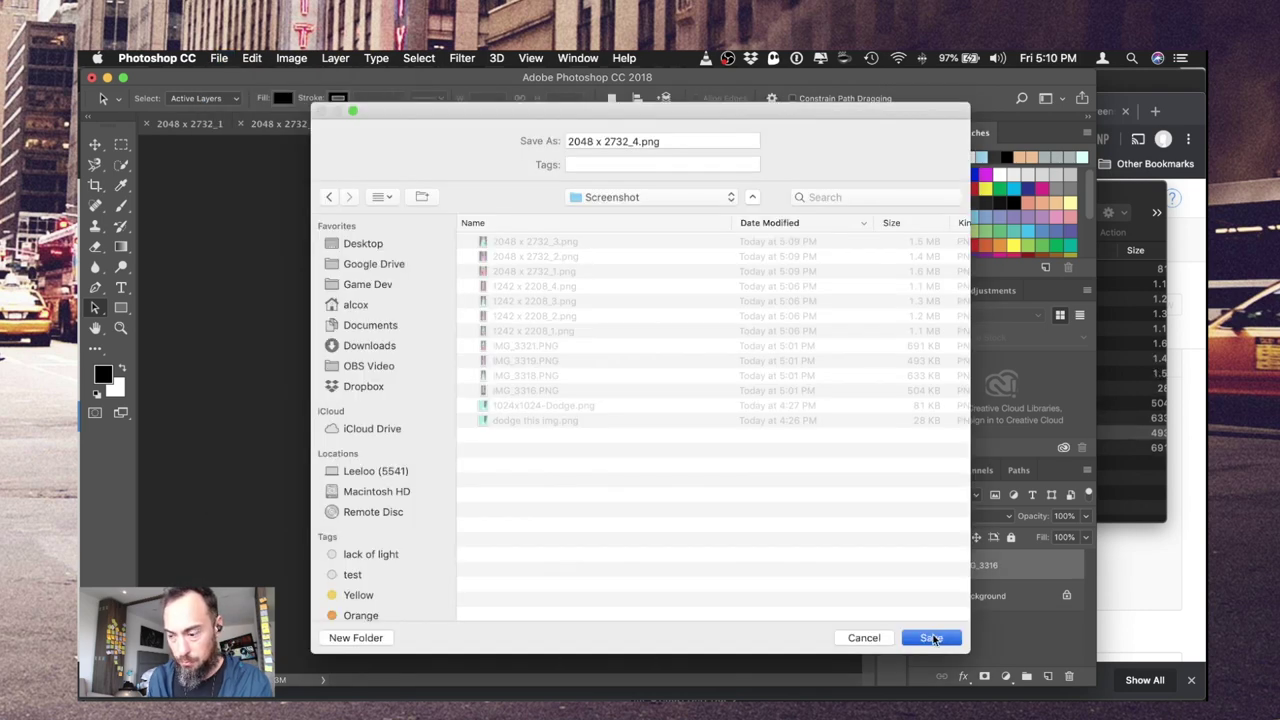
click(931, 637)
- Switch to Chrome and add 2048 x 2732_1.png through 2048 x 2732_4.png from Finder's Screenshot folder as the iPad Pro (3rd Gen) 12.9" screenshots
key(super+Tab)
click(600, 365)
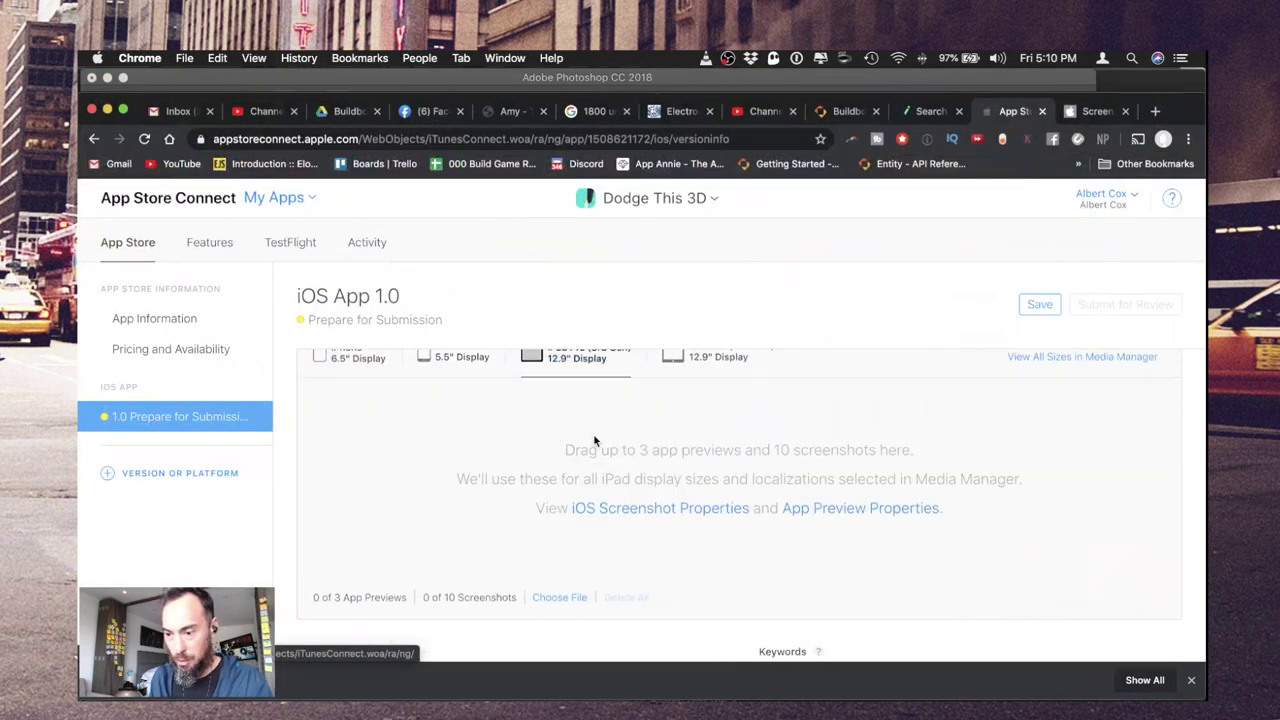
scroll(594, 441, up, 2)
key(ctrl+Up)
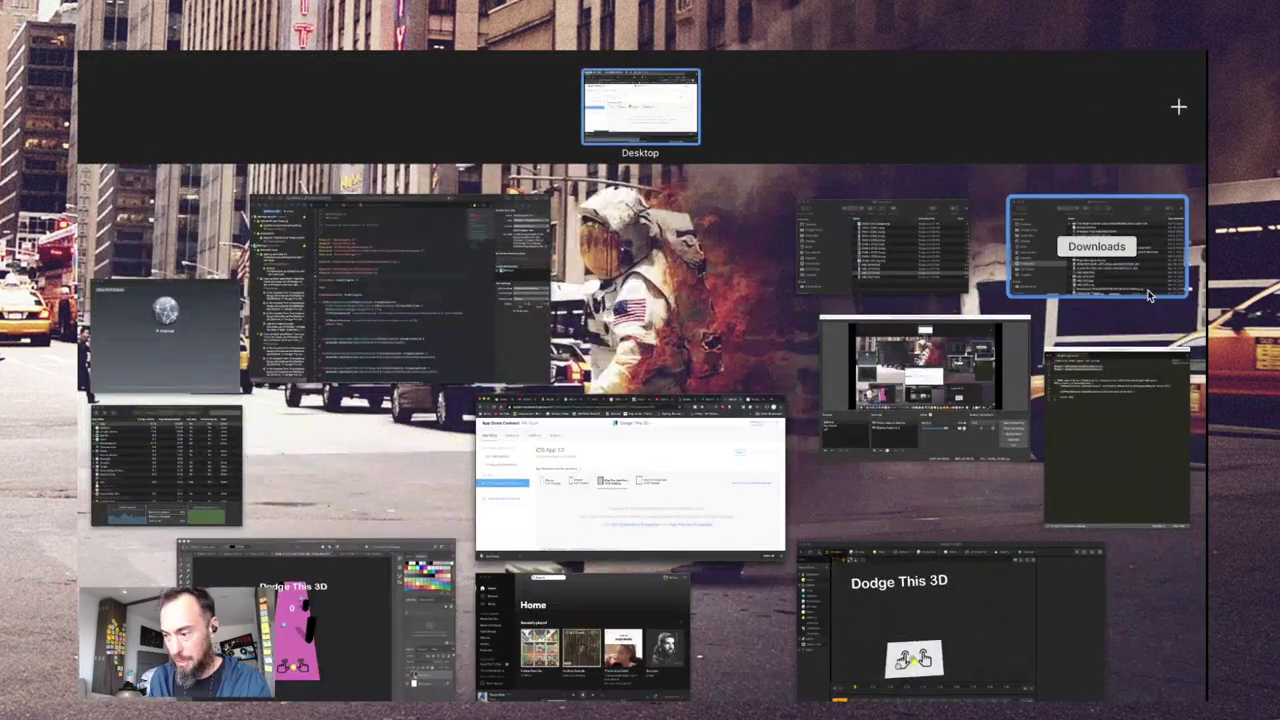
click(940, 260)
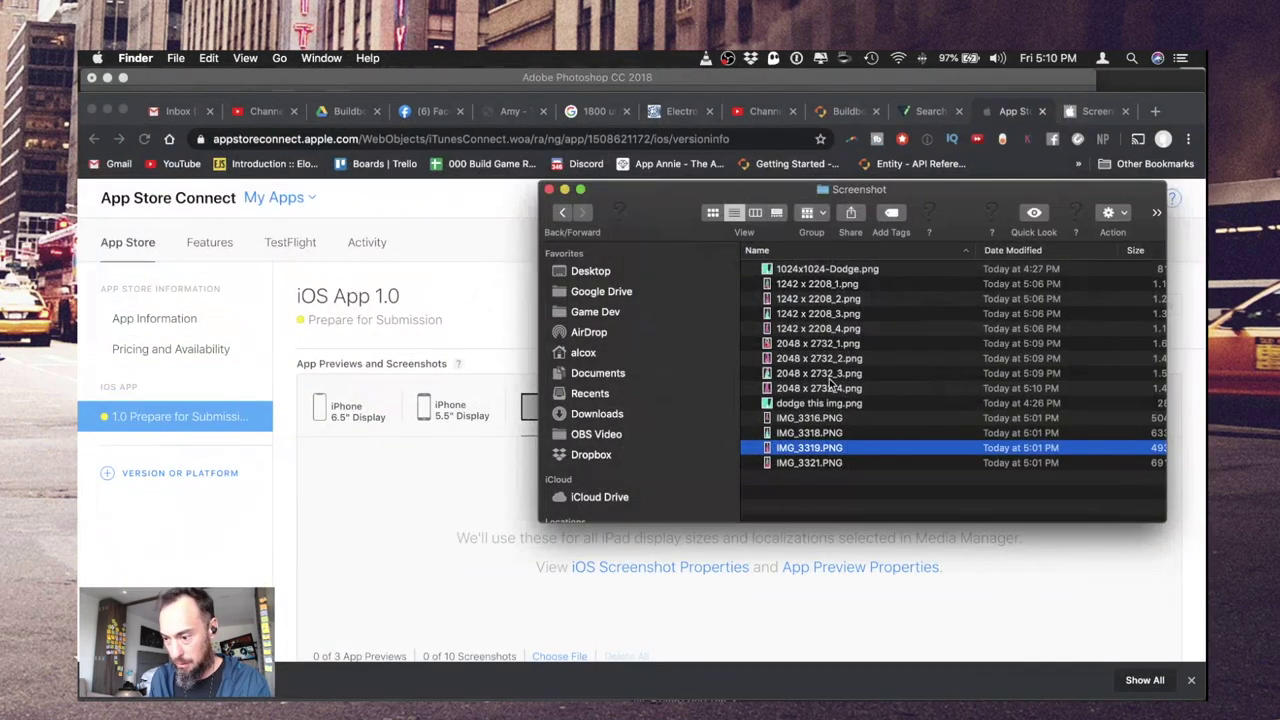
click(828, 374)
shift+click(827, 343)
drag(827, 343, 491, 559)
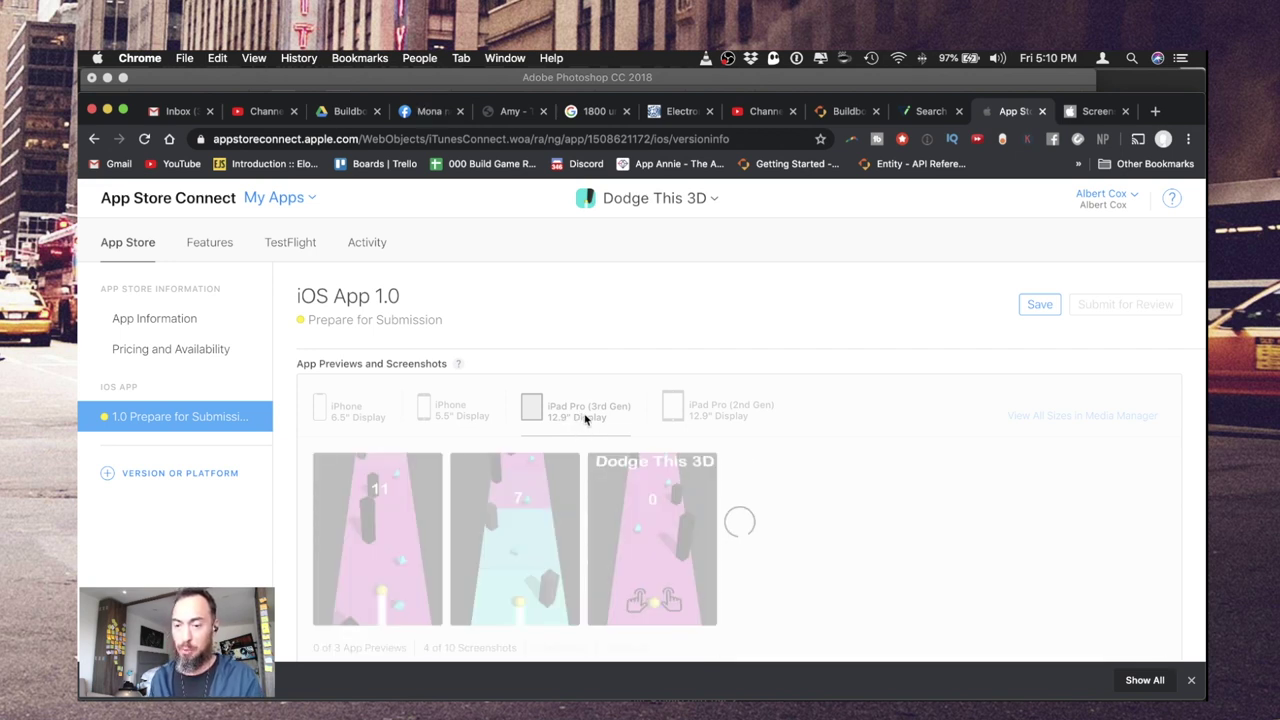
- In the iPad Pro (2nd Gen) 12.9" display set, move the Dodge This 3D title screenshot to first place
click(670, 416)
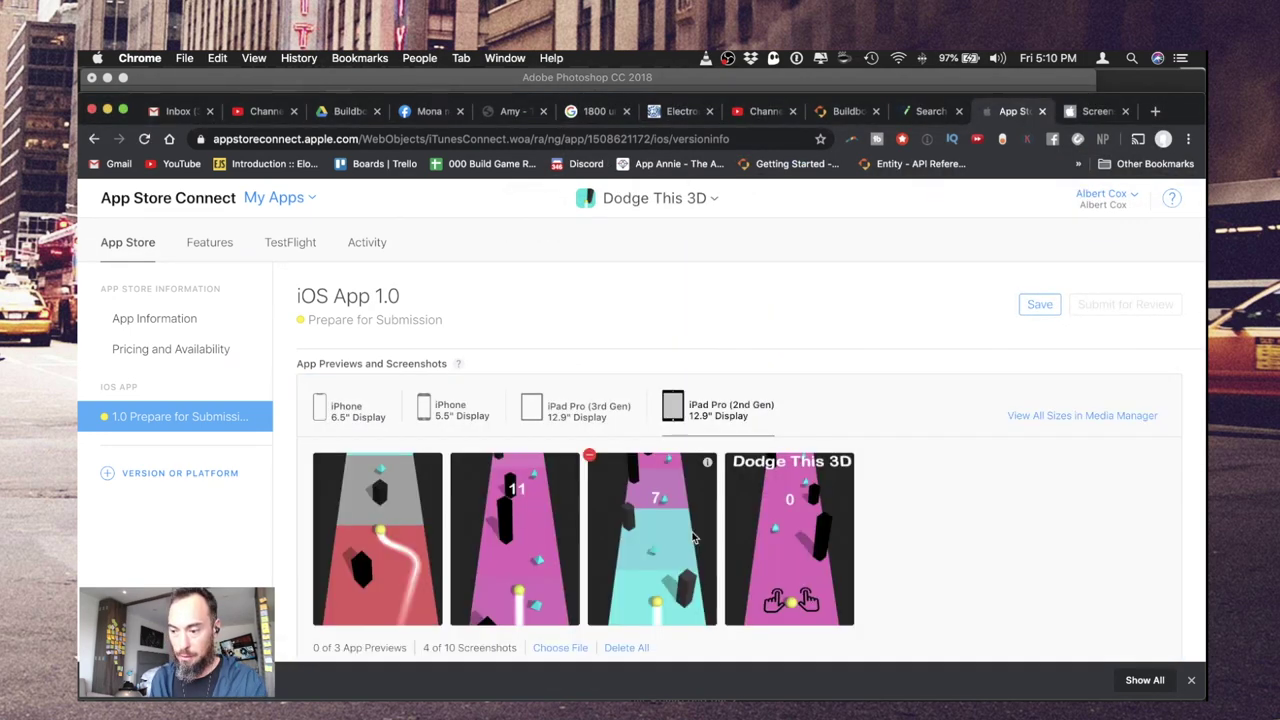
click(868, 536)
click(96, 201)
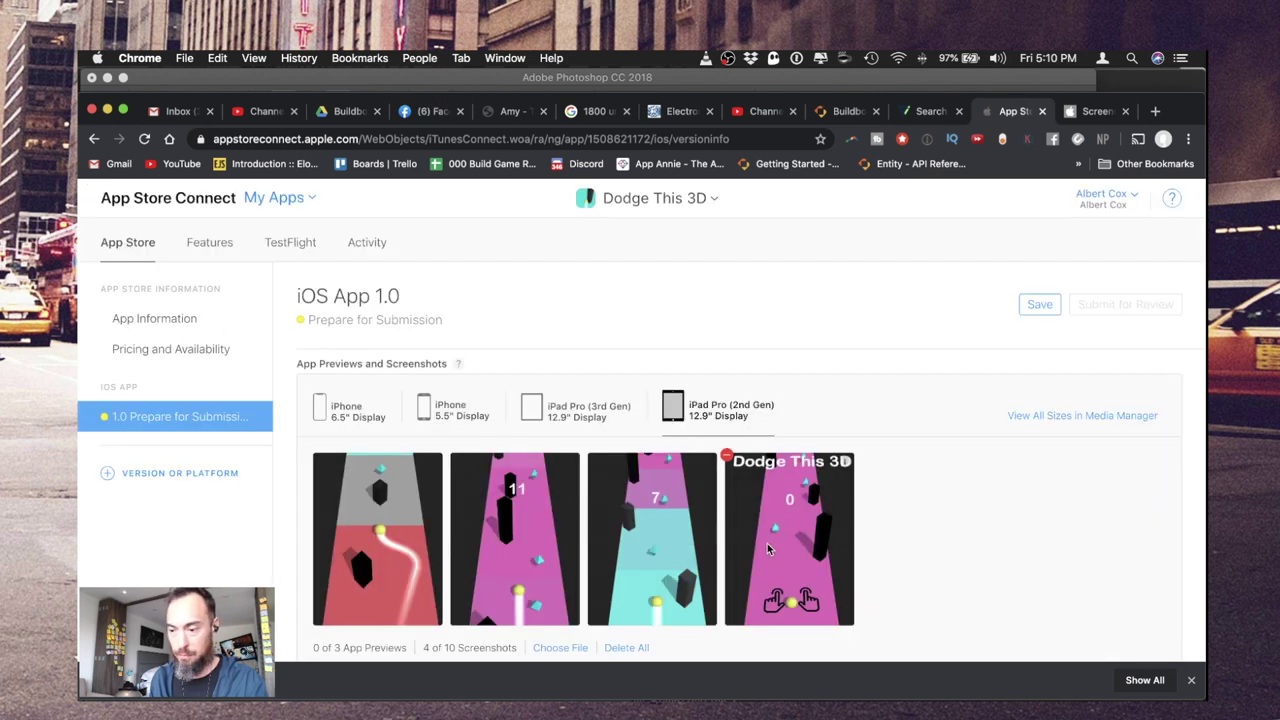
mouse_move(790, 530)
mouse_down()
mouse_move(334, 514)
mouse_move(314, 486)
mouse_move(395, 483)
mouse_up()
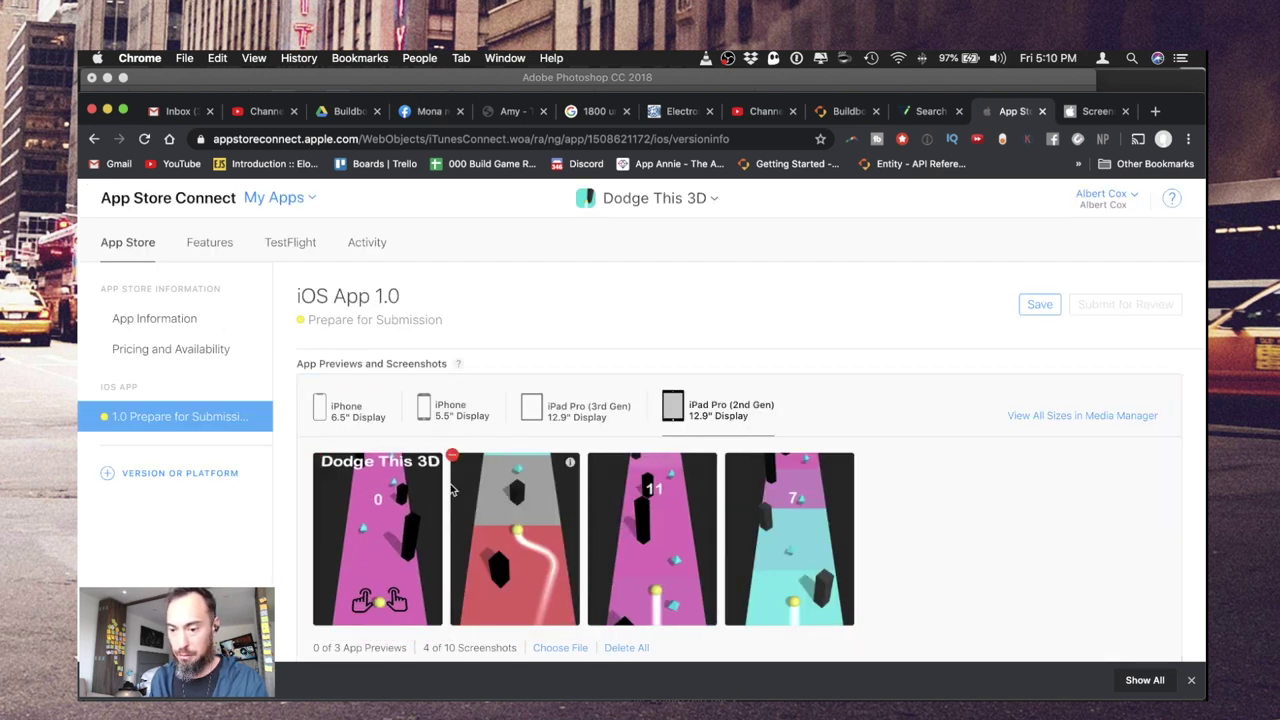
- Move the title screenshot to first place in the iPad Pro (3rd Gen) set, check both iPhone sets, and save the version page
click(604, 410)
mouse_move(790, 530)
mouse_down()
mouse_move(750, 580)
mouse_move(380, 510)
mouse_up()
click(450, 410)
click(345, 410)
click(1039, 304)
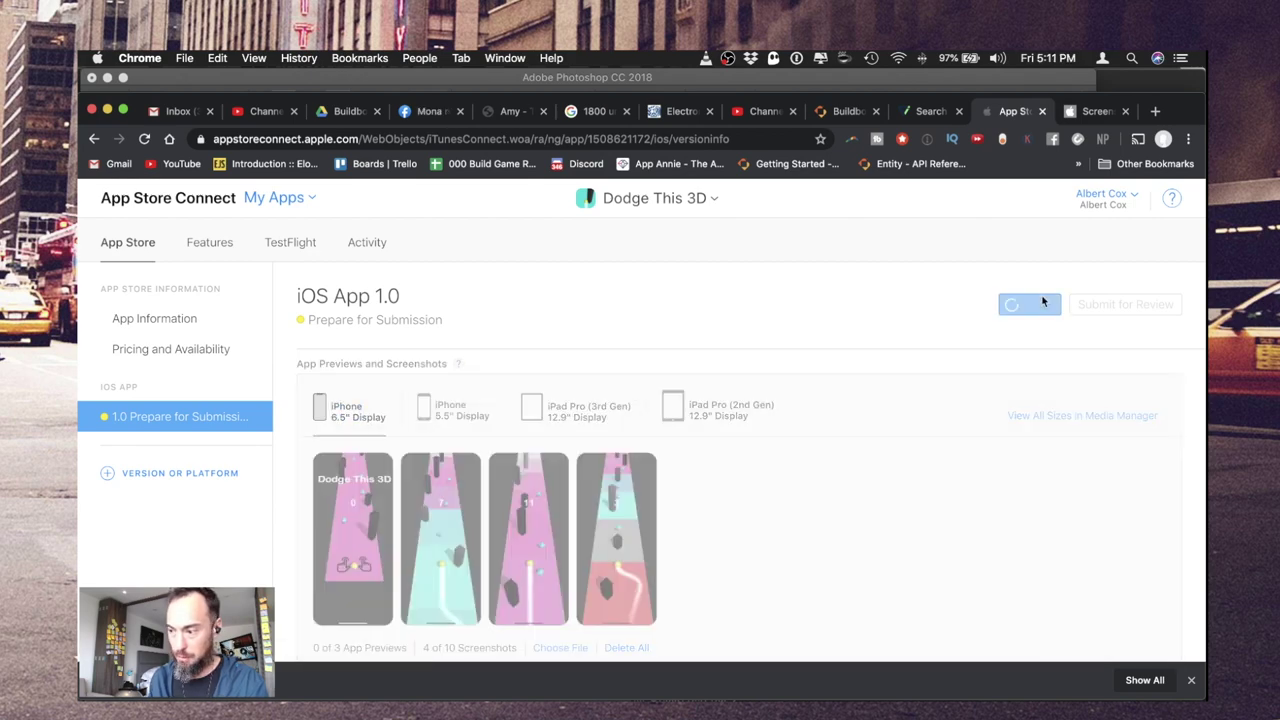
- Add build 0.002 (0.2) to the iOS App 1.0 version and save the page
scroll(854, 409, down, 15)
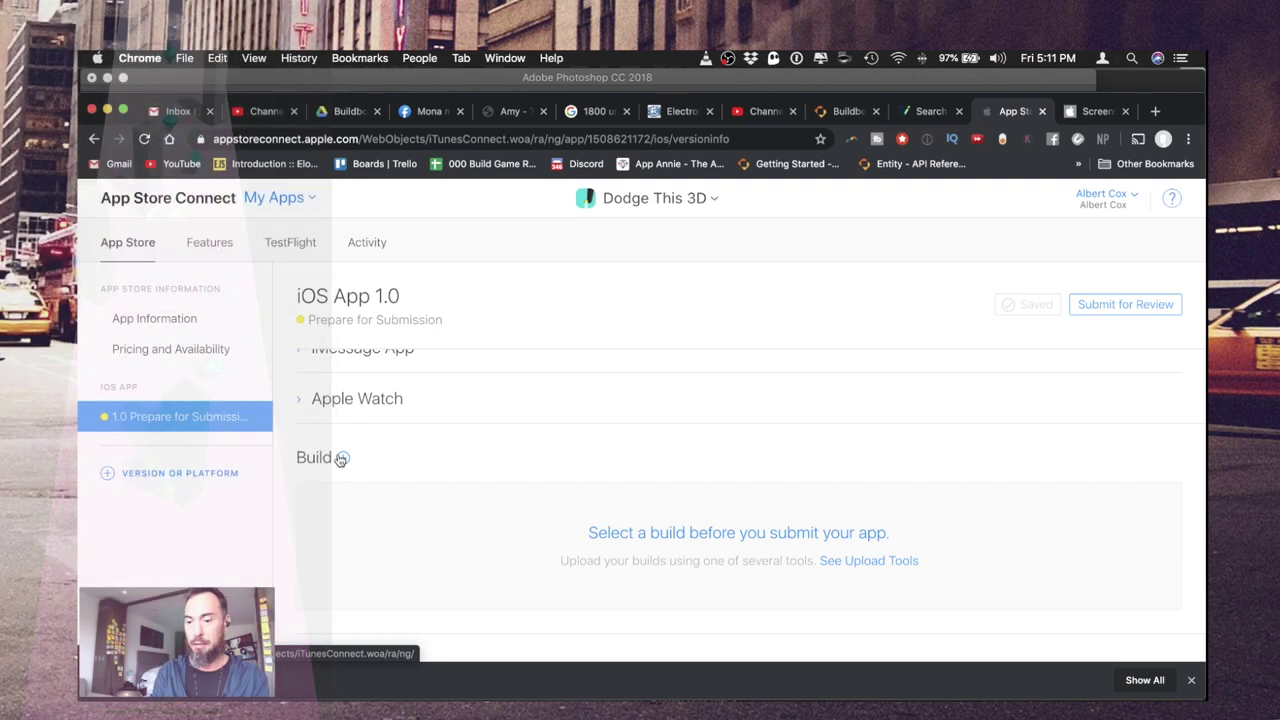
click(341, 458)
click(365, 405)
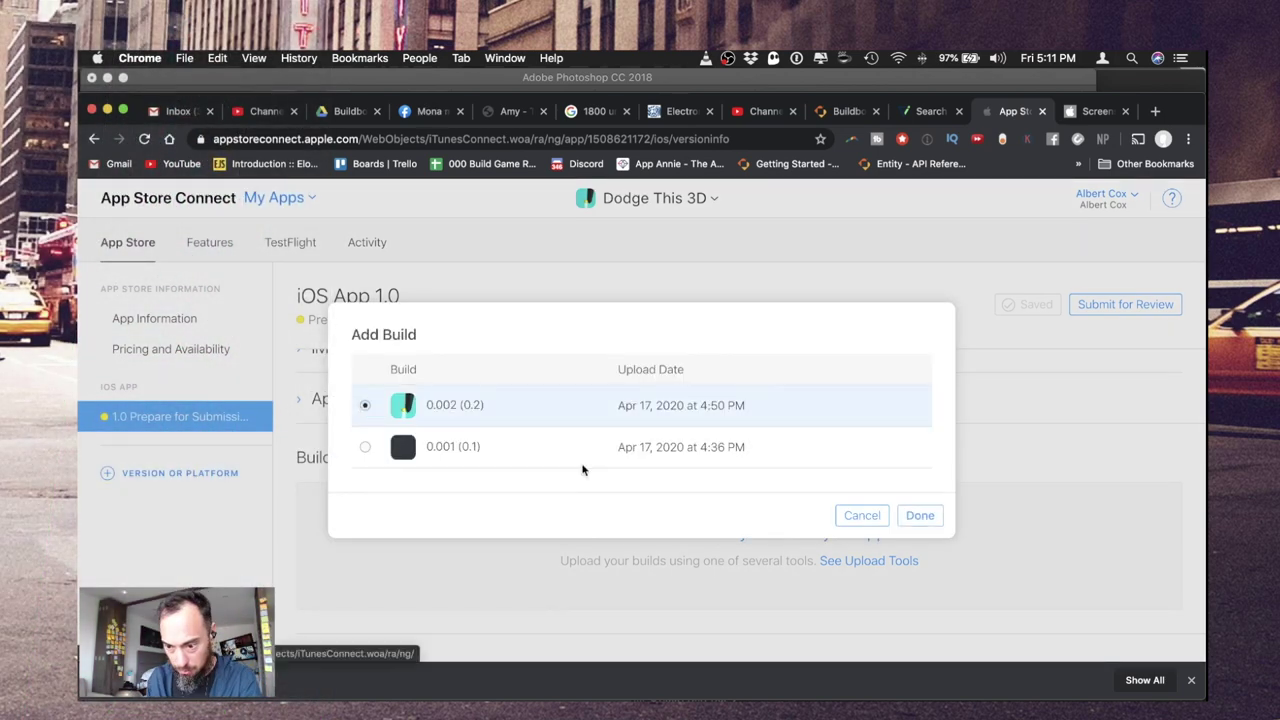
click(910, 517)
click(1040, 304)
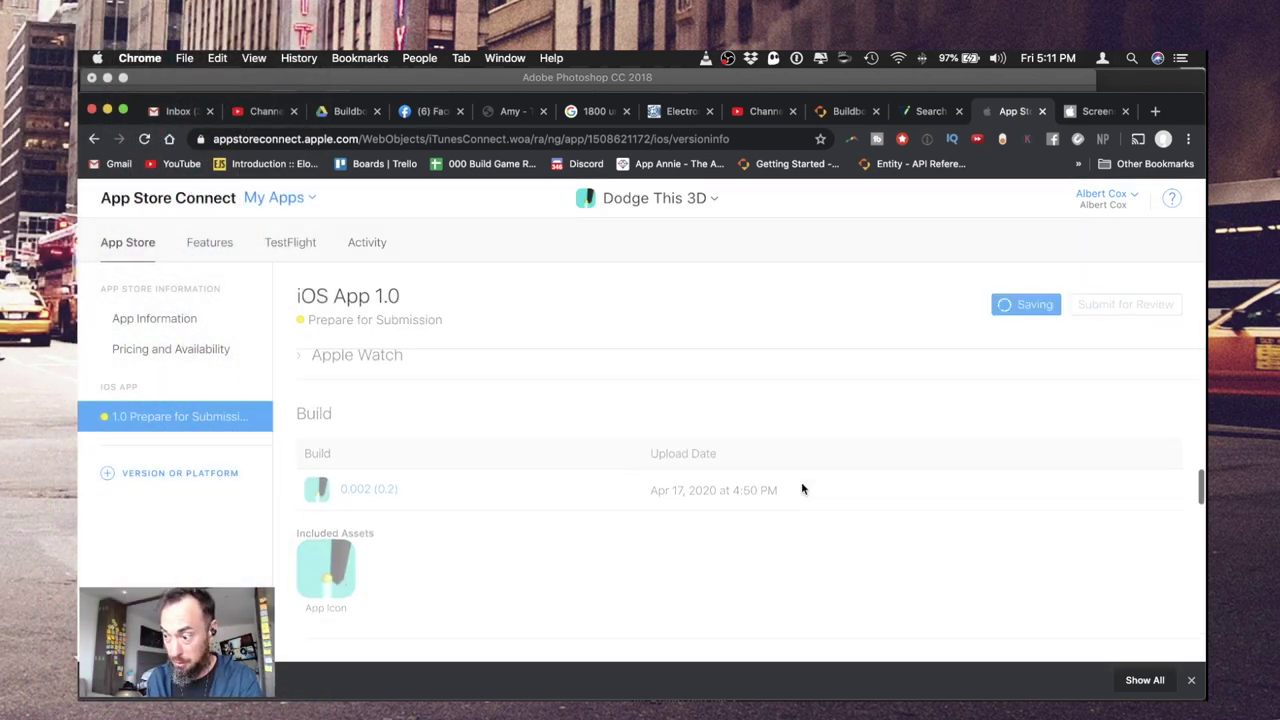
- Try submitting iOS App 1.0 for review, and fill the required description with "Dodge Objects"
scroll(1005, 397, down, 10)
click(1145, 305)
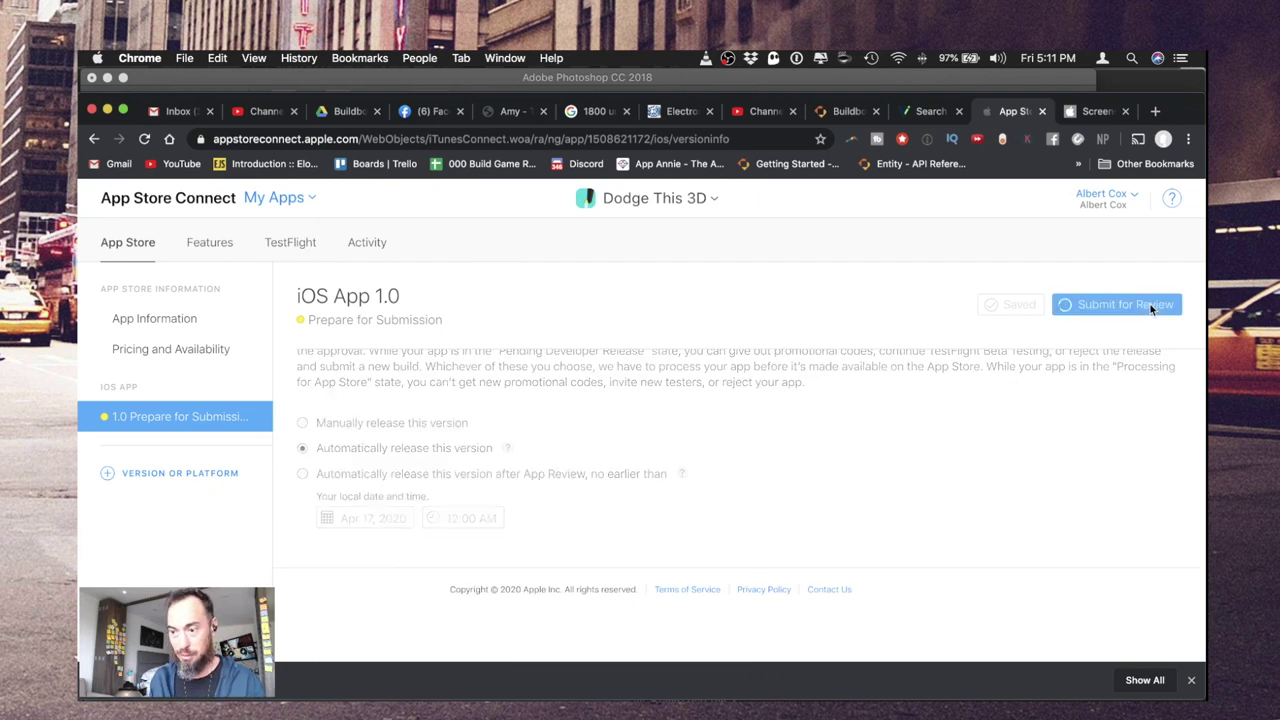
click(600, 429)
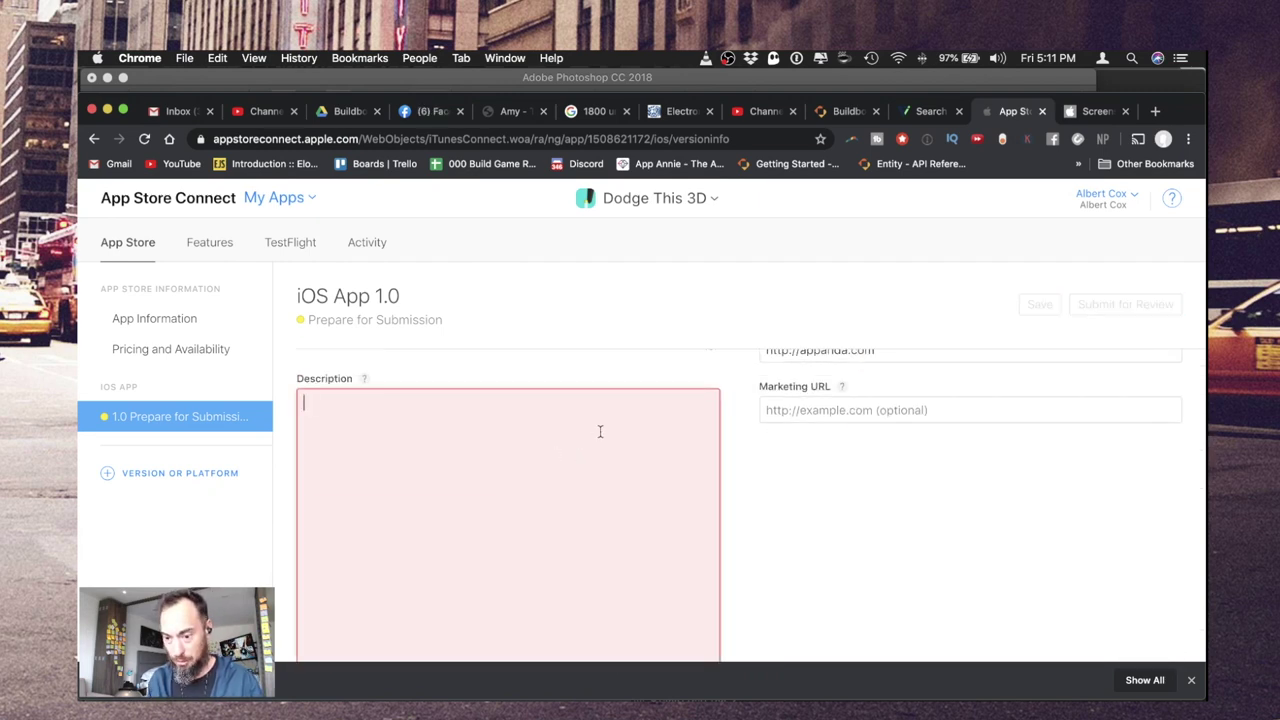
text(Dodge Objects)
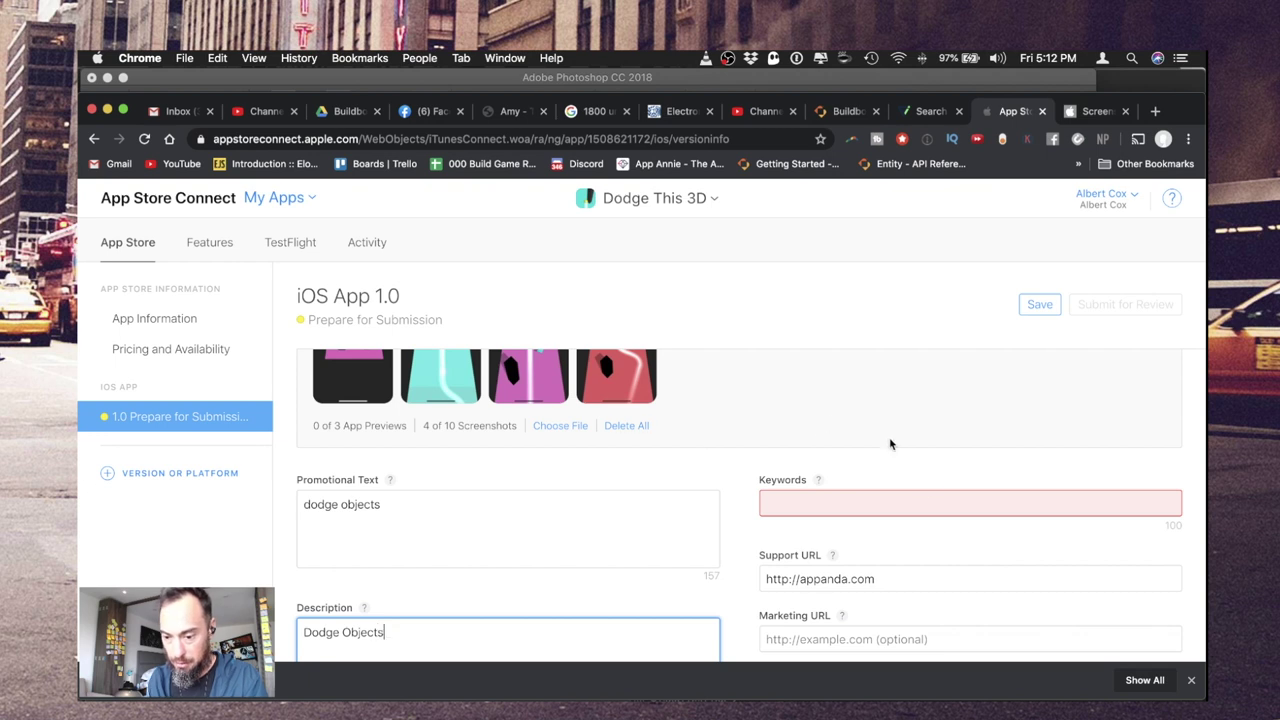
- Enter the game's title, Dodge This 3D, as the keywords, save the version page and request submission for review again
click(890, 503)
text(Dpdg)
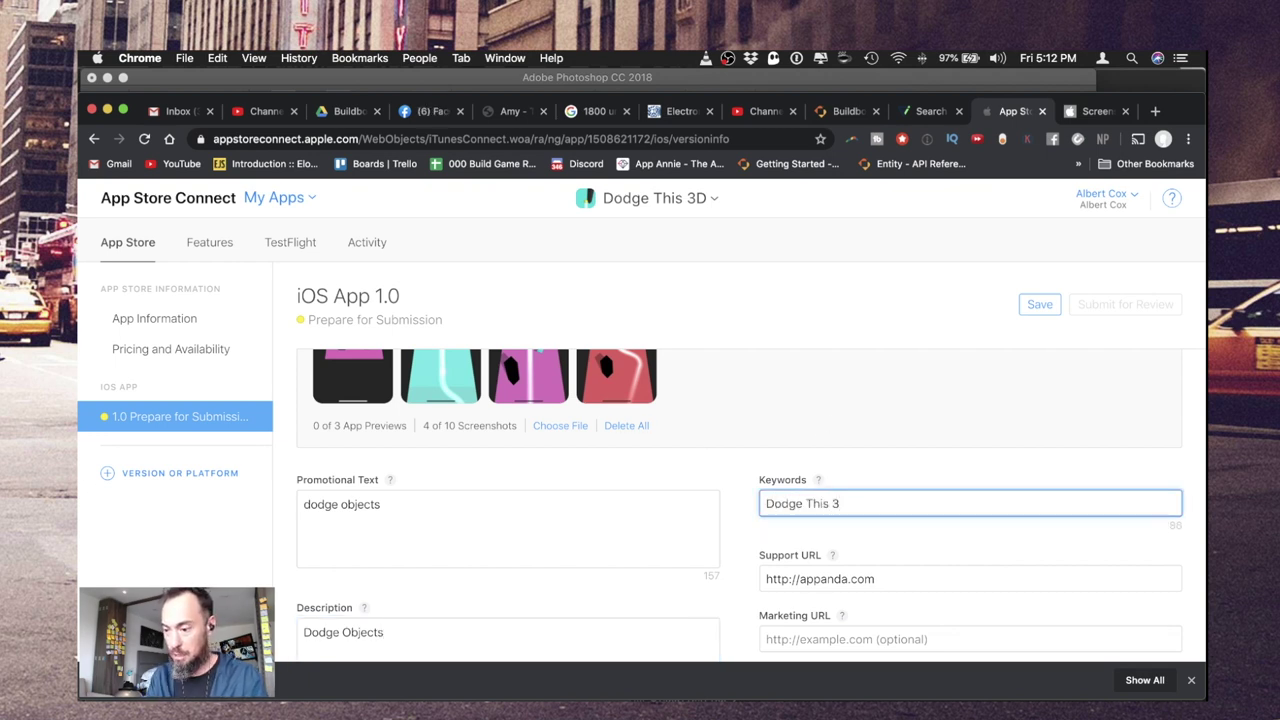
click(1040, 305)
click(1109, 307)
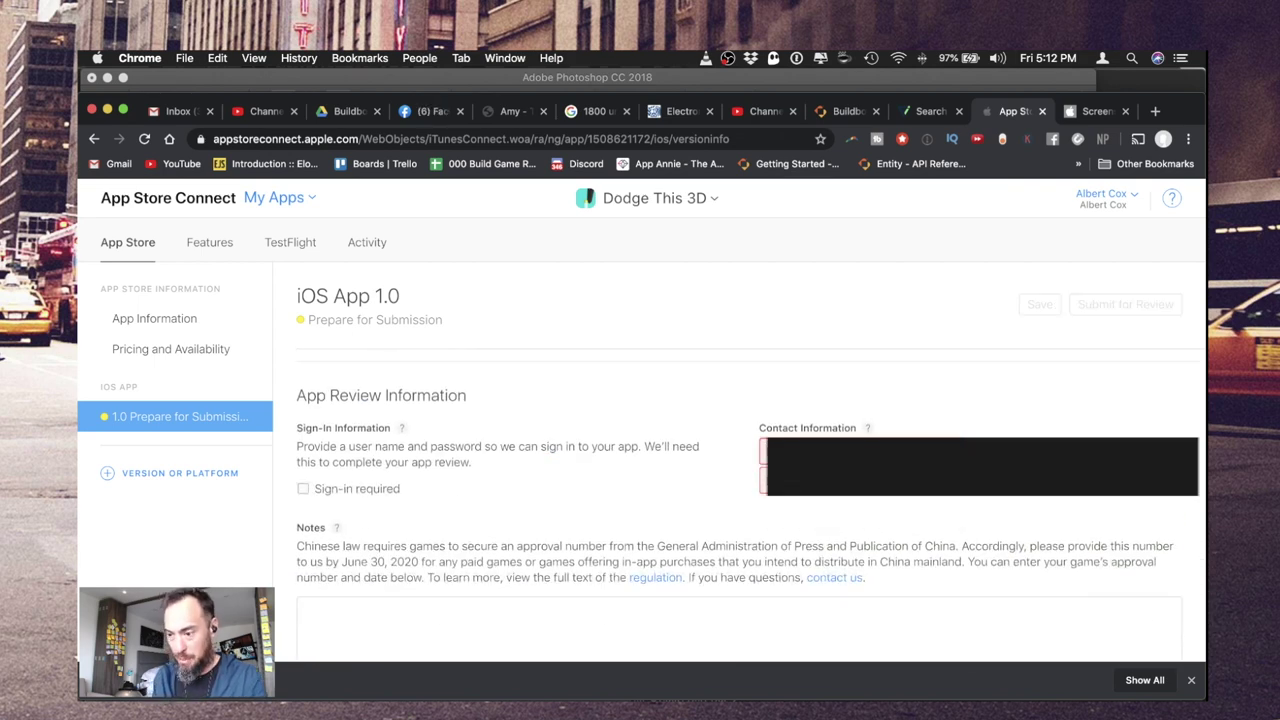
- Complete the review contact information, answer No to third-party content and Advertising Identifier (IDFA) use, and submit the app
click(764, 481)
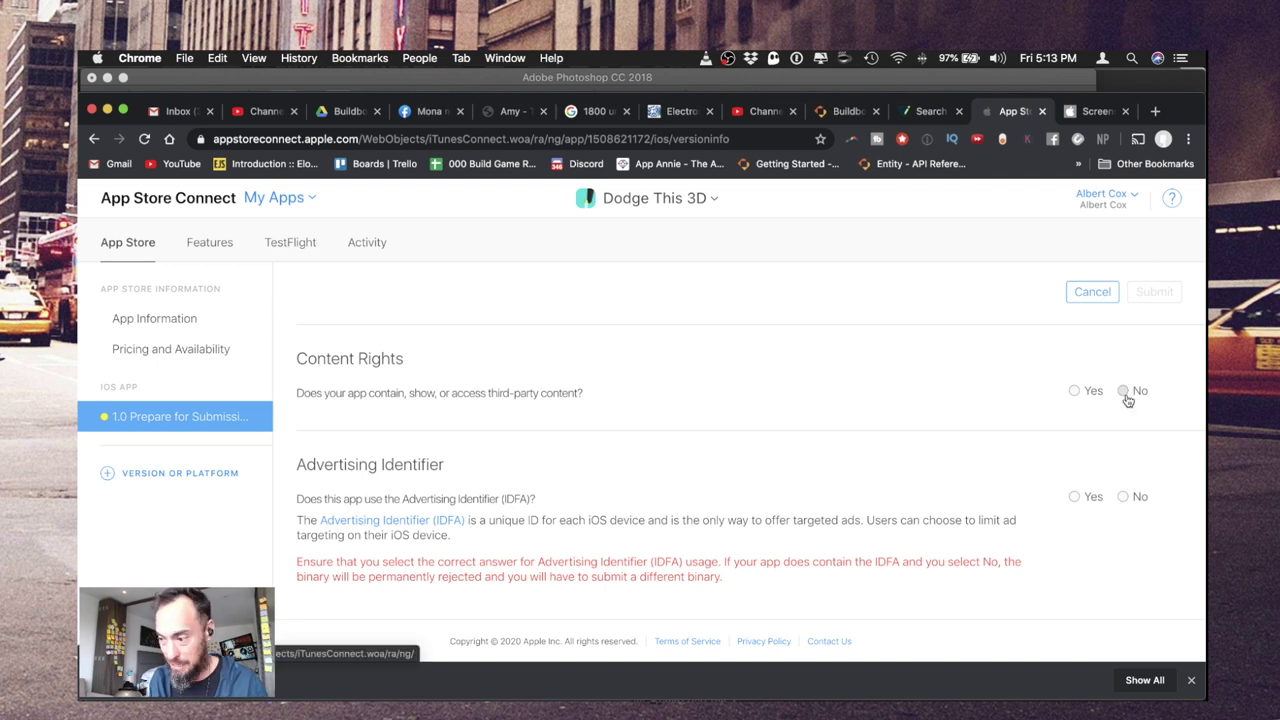
click(1123, 496)
click(1158, 293)
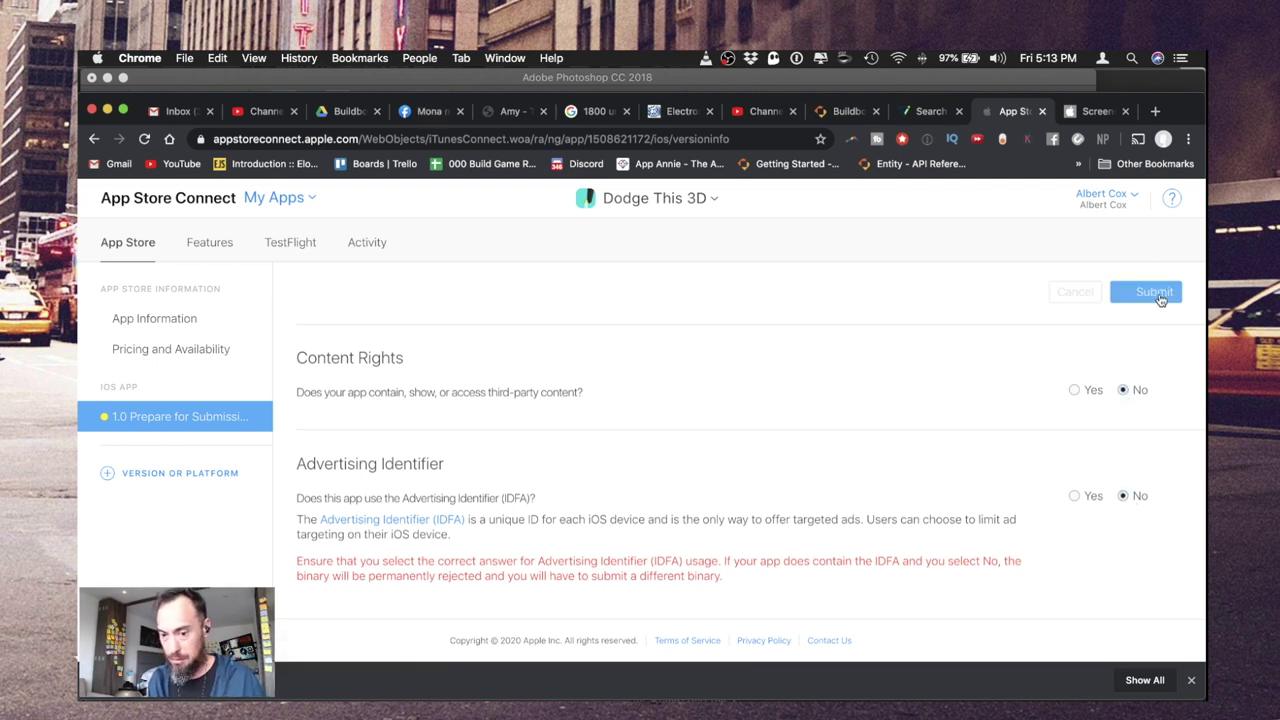